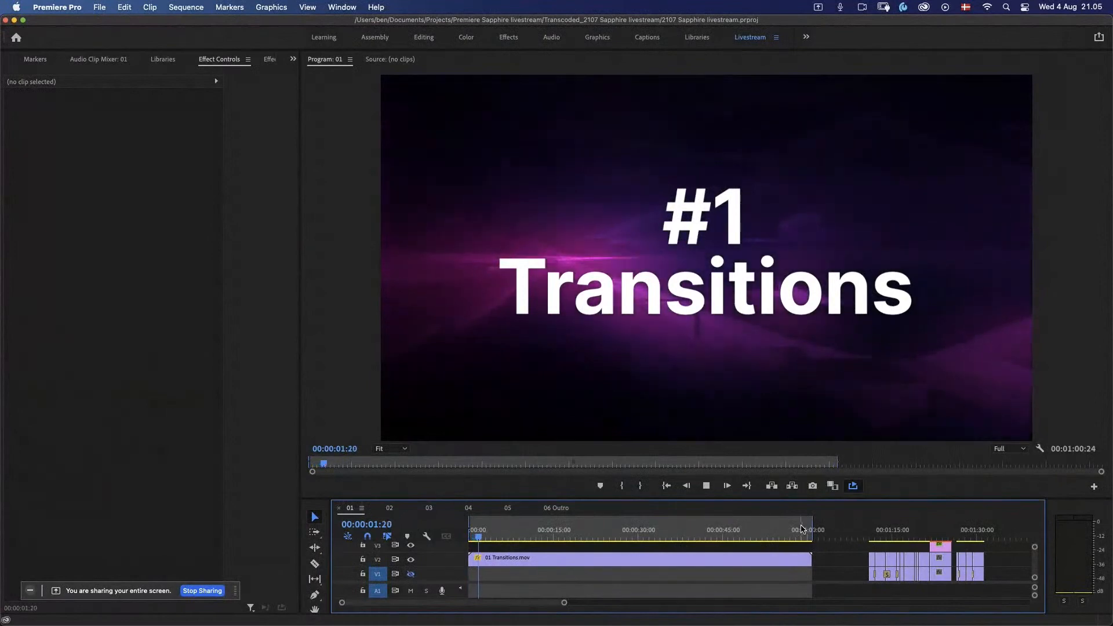
# Step: Mark the last group of clips in sequence 01 as the in-to-out range and play it back
pyautogui.click(790, 535)
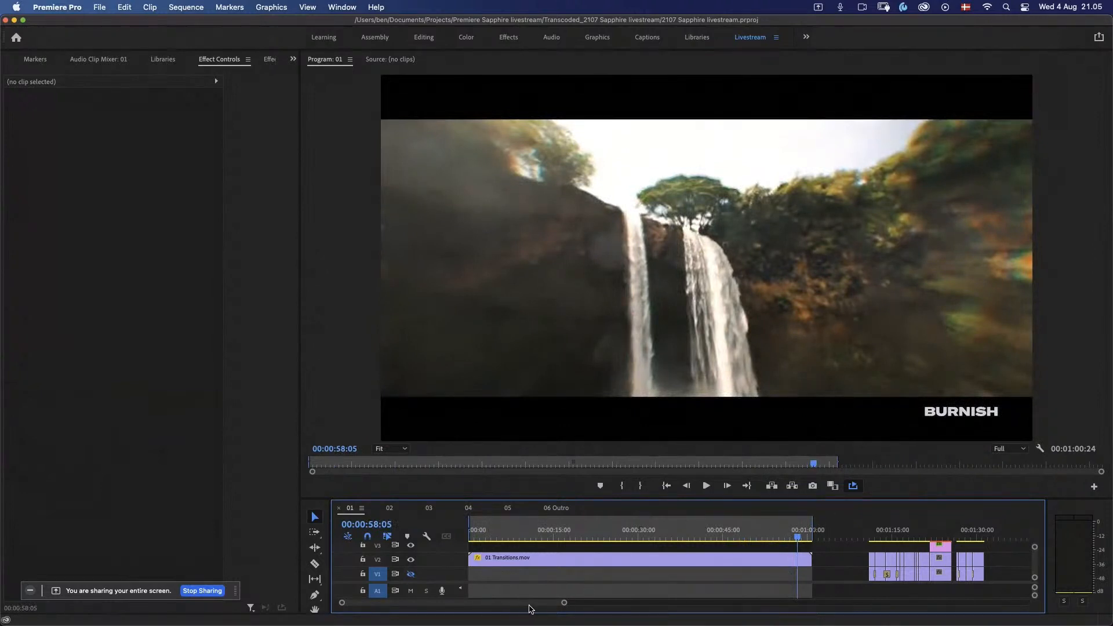
pyautogui.moveTo(528, 607); pyautogui.dragTo(571, 607)
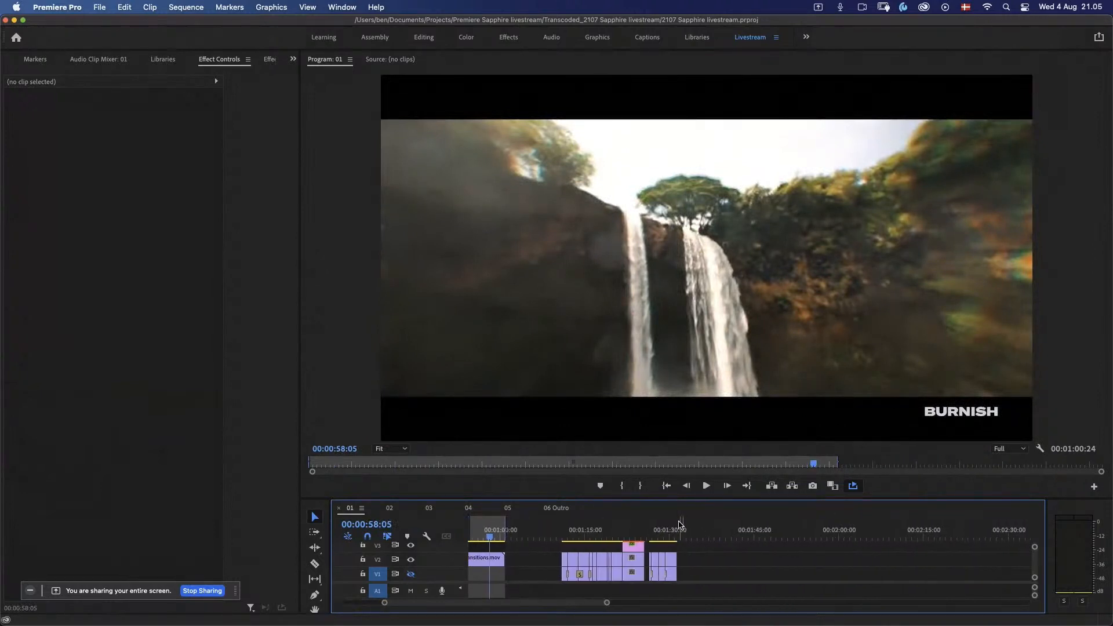
pyautogui.click(651, 538)
pyautogui.press('Right')
pyautogui.press('Right')
pyautogui.press('Right')
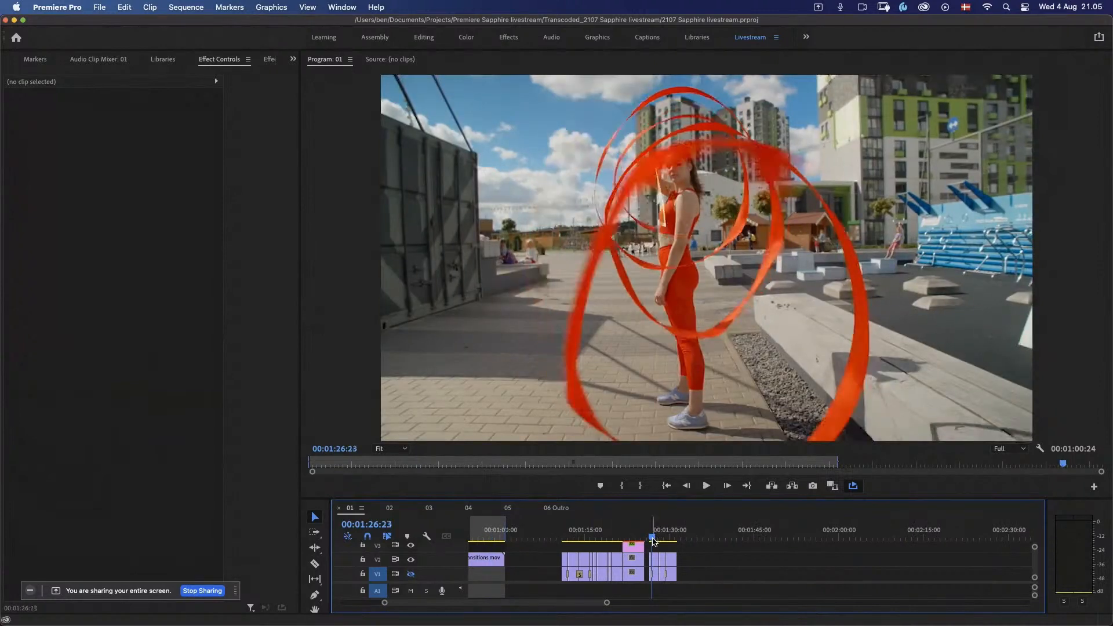
pyautogui.press('i')
pyautogui.press('Down')
pyautogui.press('Down')
pyautogui.press('Down')
pyautogui.press('Down')
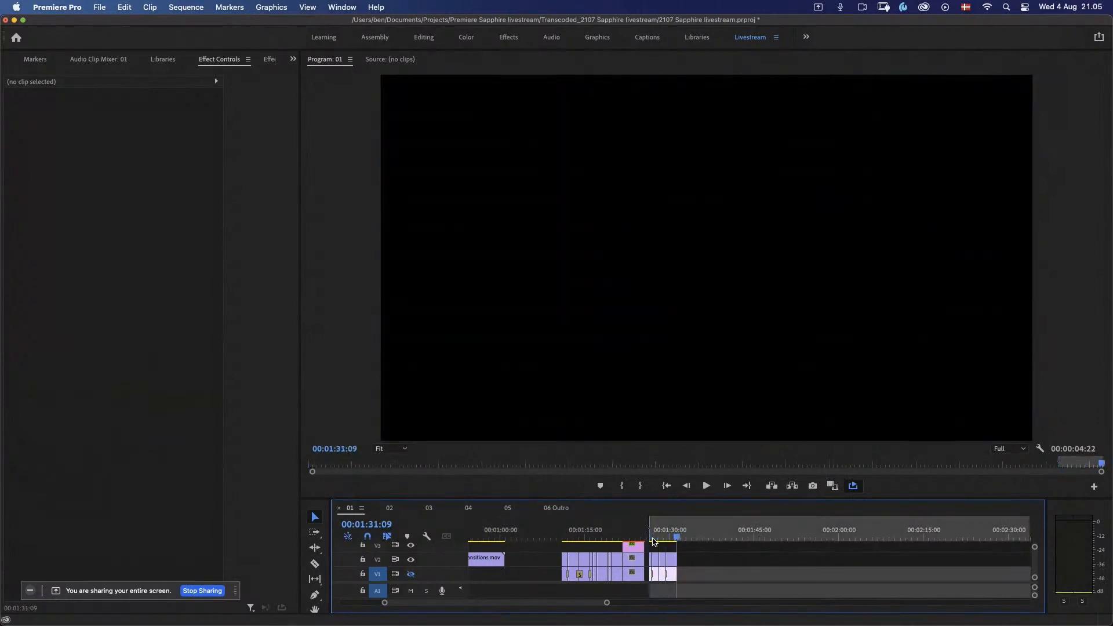
pyautogui.press('o')
pyautogui.press('space')
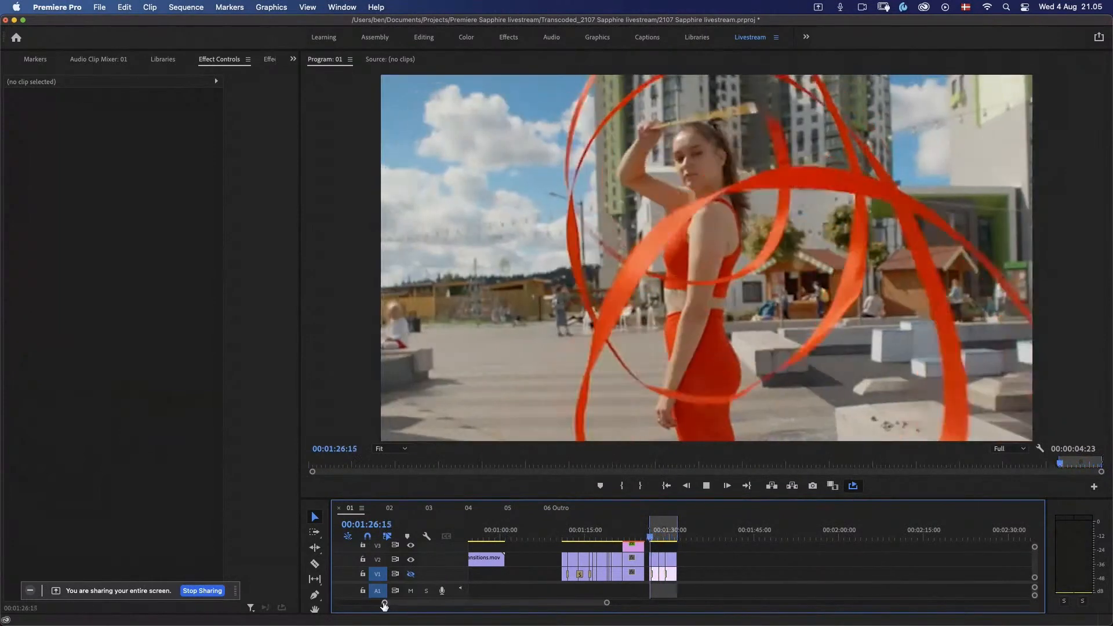
# Step: Review the first cut in the marked range, parking the playhead at 00:01:26:20
pyautogui.moveTo(384, 604); pyautogui.dragTo(471, 604)
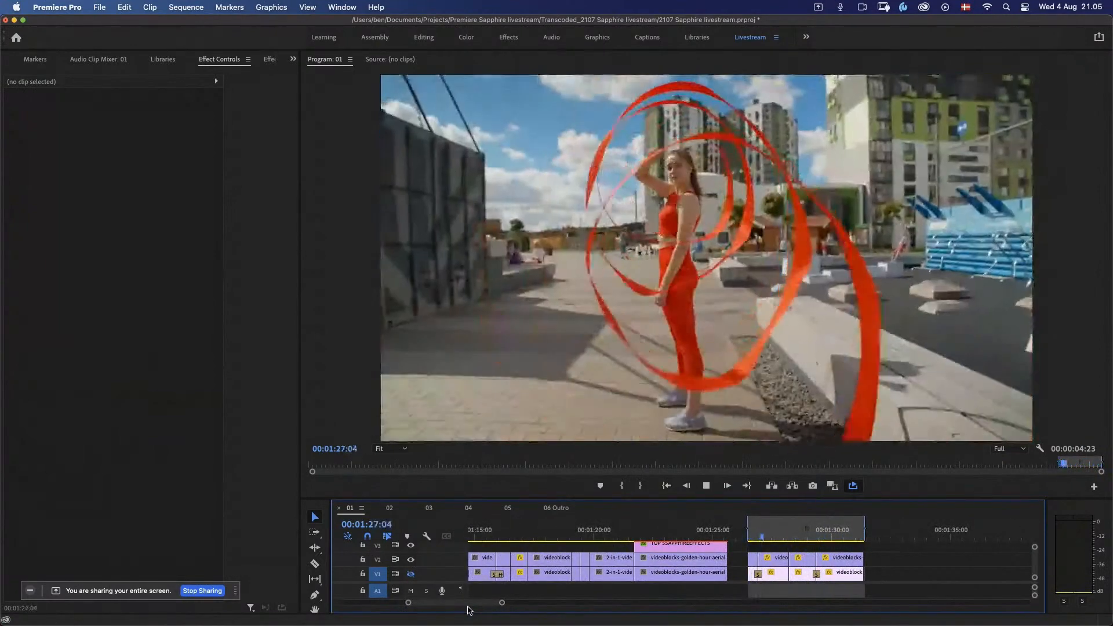
pyautogui.click(756, 537)
pyautogui.moveTo(755, 537)
pyautogui.mouseDown()
pyautogui.moveTo(810, 536)
pyautogui.moveTo(754, 536)
pyautogui.mouseUp()
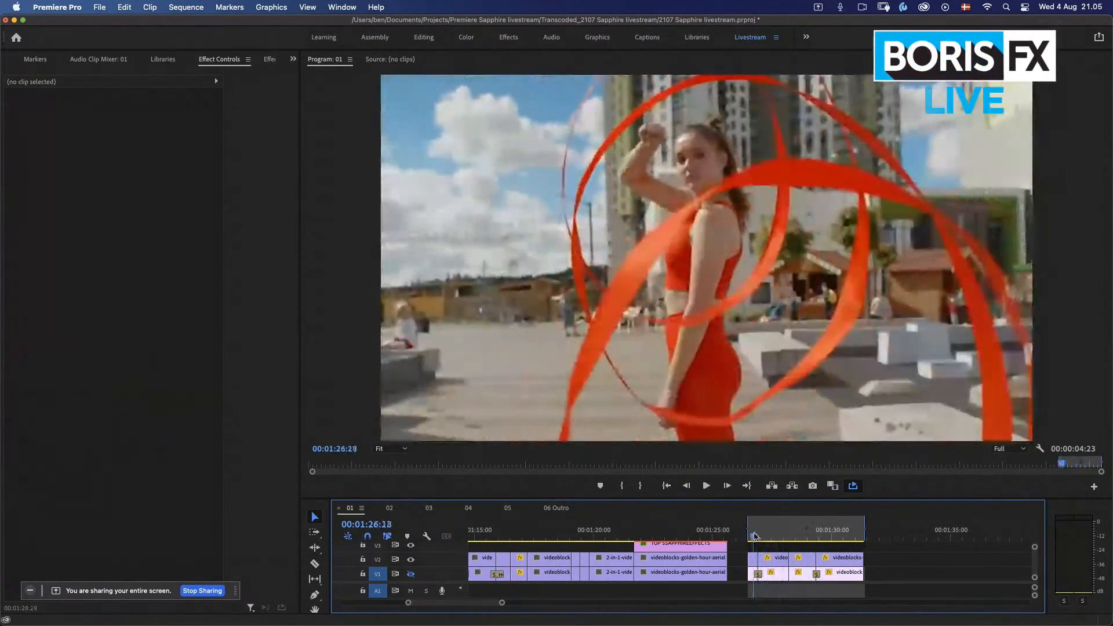
pyautogui.press('space')
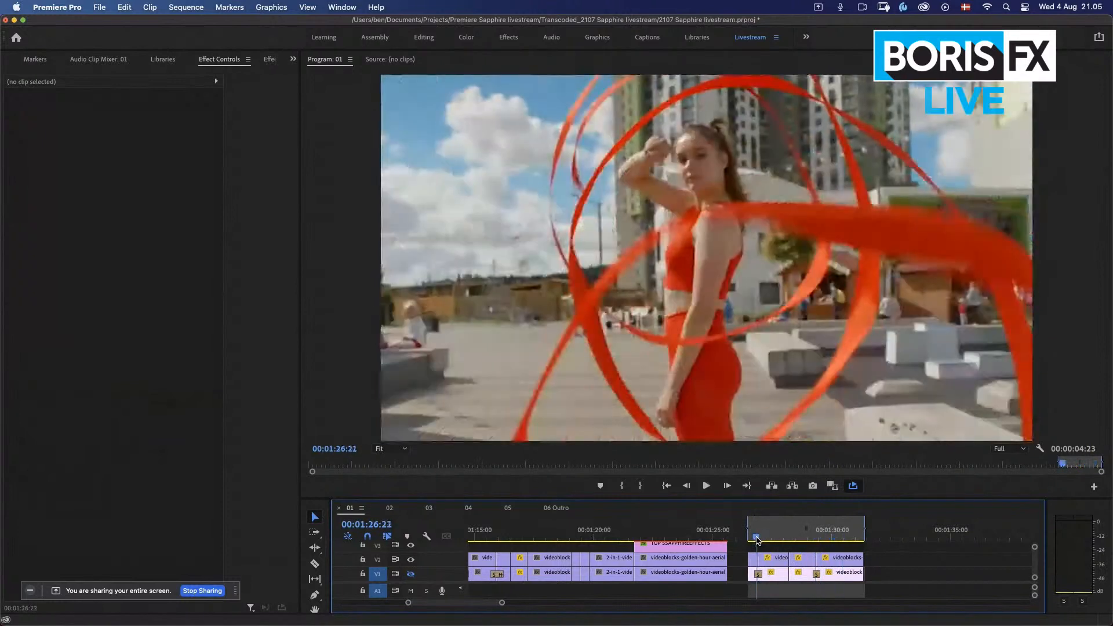
pyautogui.click(755, 538)
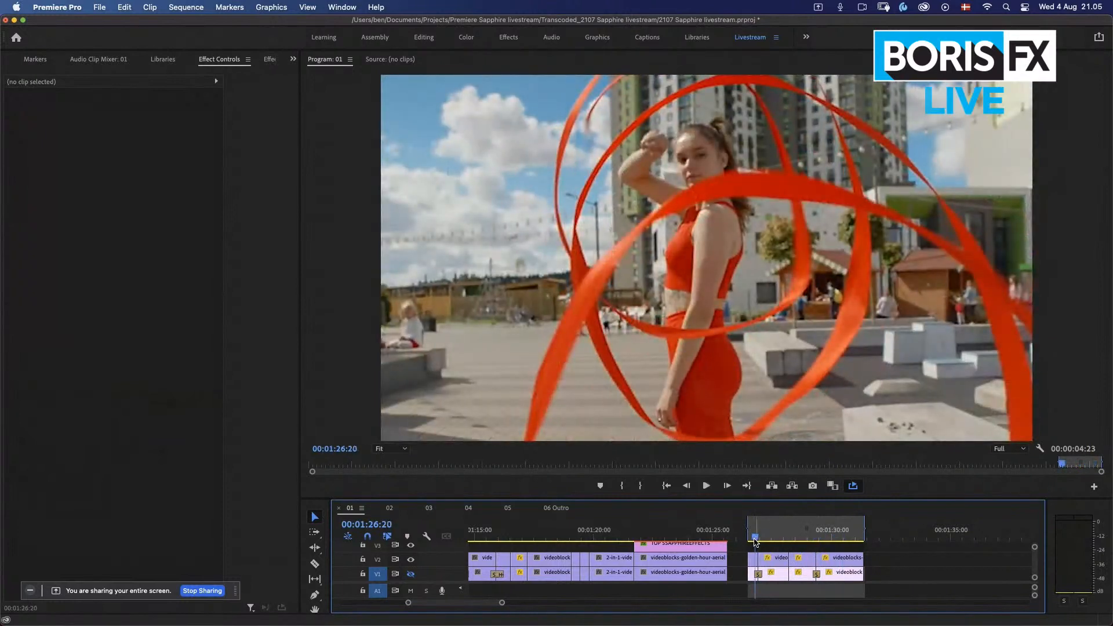
# Step: Apply the S_DissolveShake transition from Sapphire Transitions to the first cut of the marked clips on track V2
pyautogui.hotkey('shift', '7')
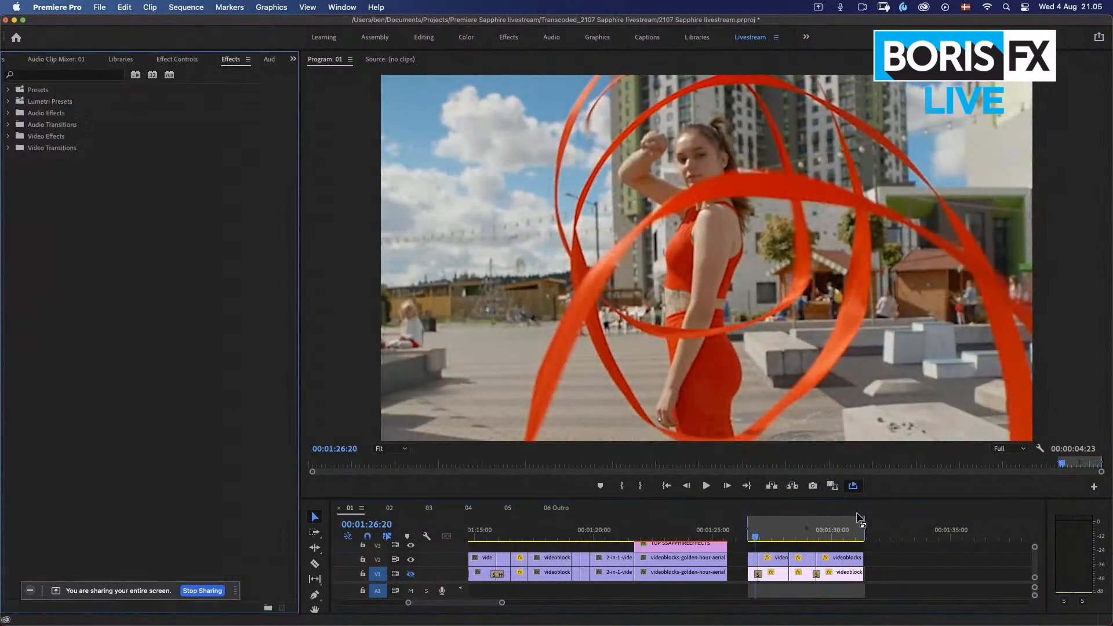
pyautogui.click(8, 149)
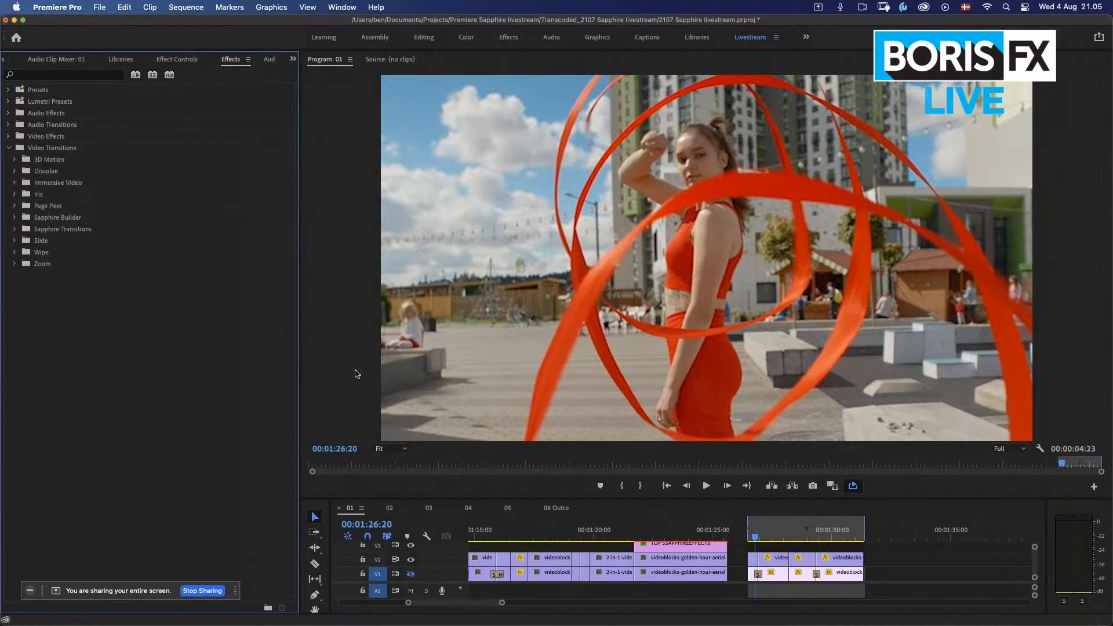
pyautogui.click(14, 231)
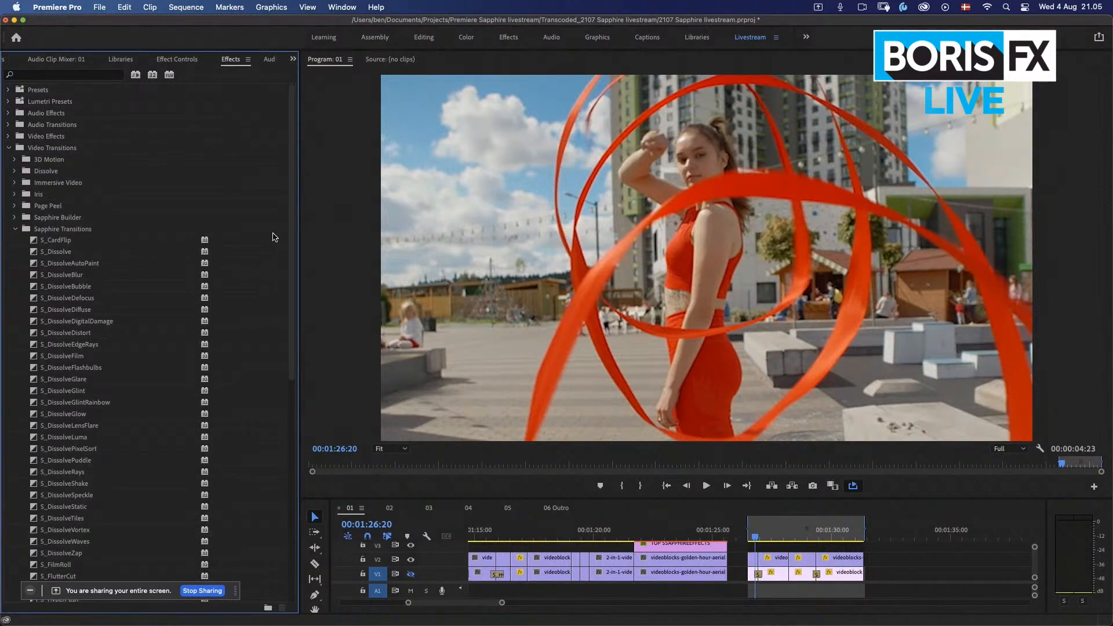
pyautogui.scroll(-5, 293, 273)
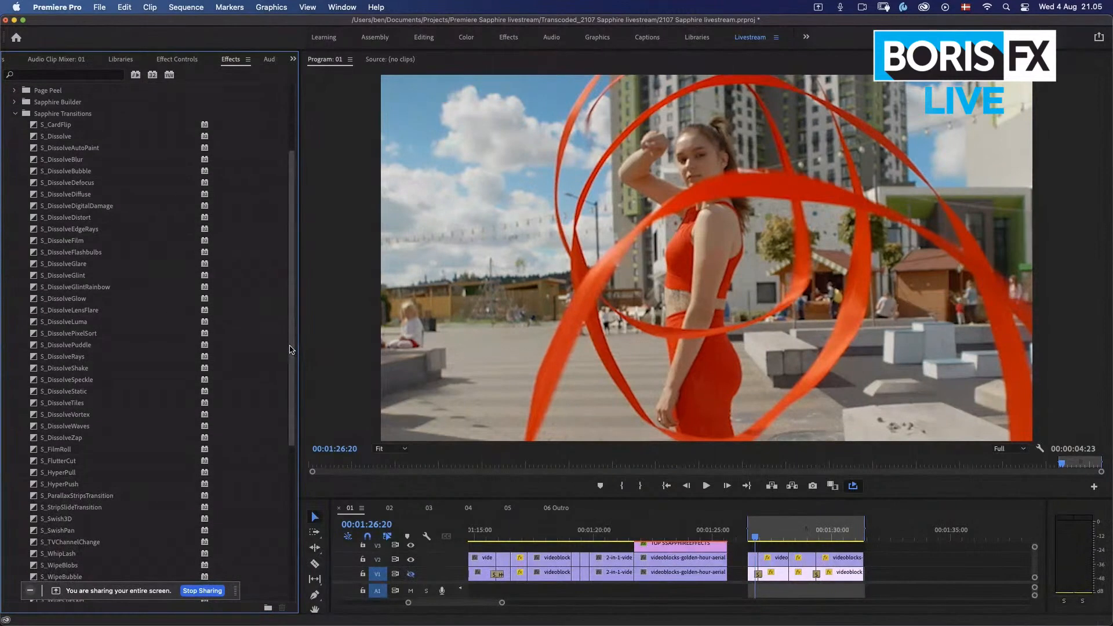
pyautogui.scroll(-1, 292, 367)
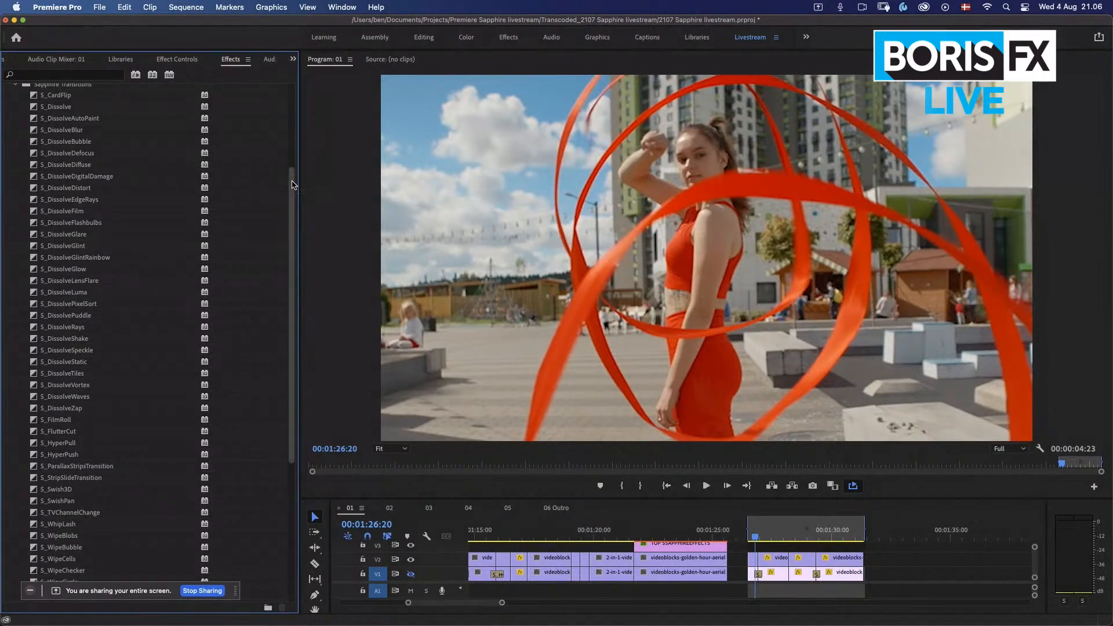
pyautogui.moveTo(291, 188)
pyautogui.mouseDown()
pyautogui.moveTo(293, 248)
pyautogui.moveTo(293, 181)
pyautogui.mouseUp()
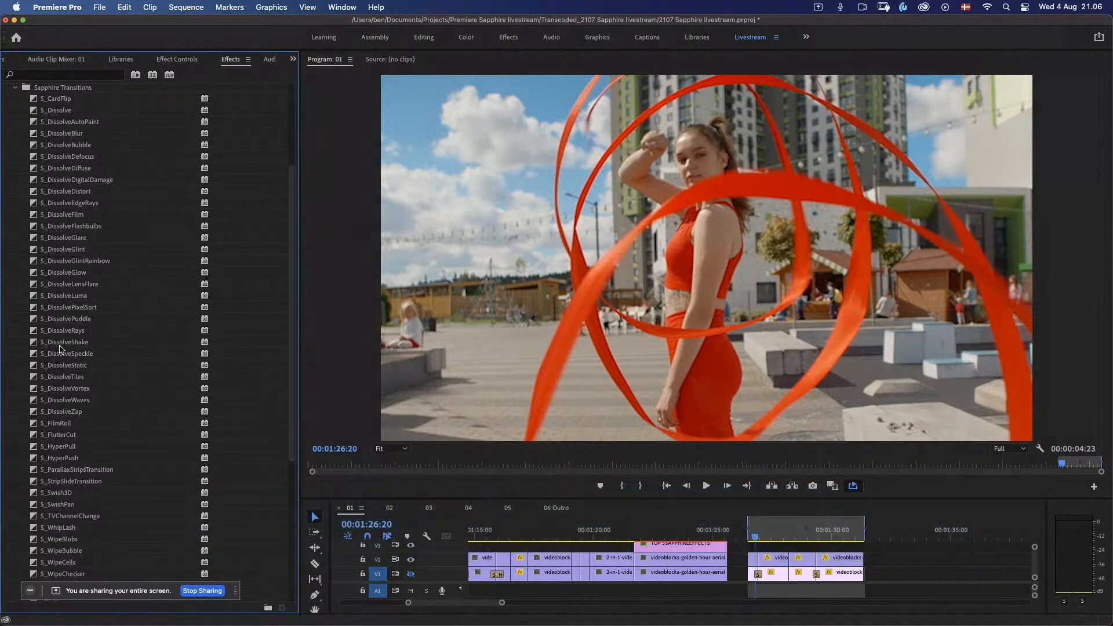
pyautogui.moveTo(58, 346); pyautogui.dragTo(771, 557)
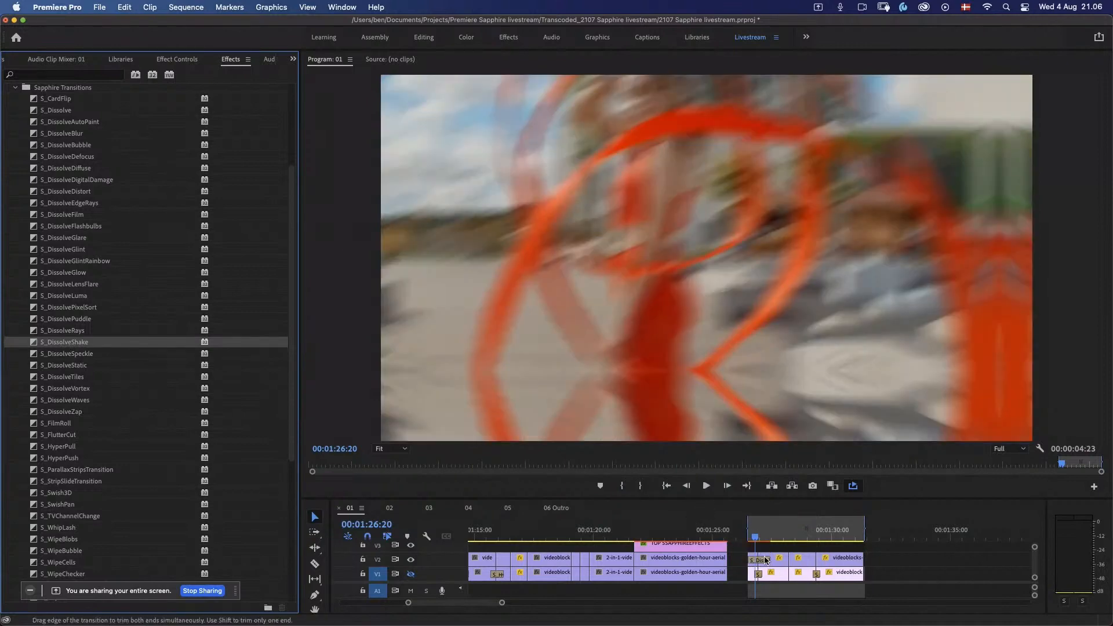
# Step: Set the duration of the S_DissolveShake transition at the first cut to 8 frames
pyautogui.doubleClick(764, 559)
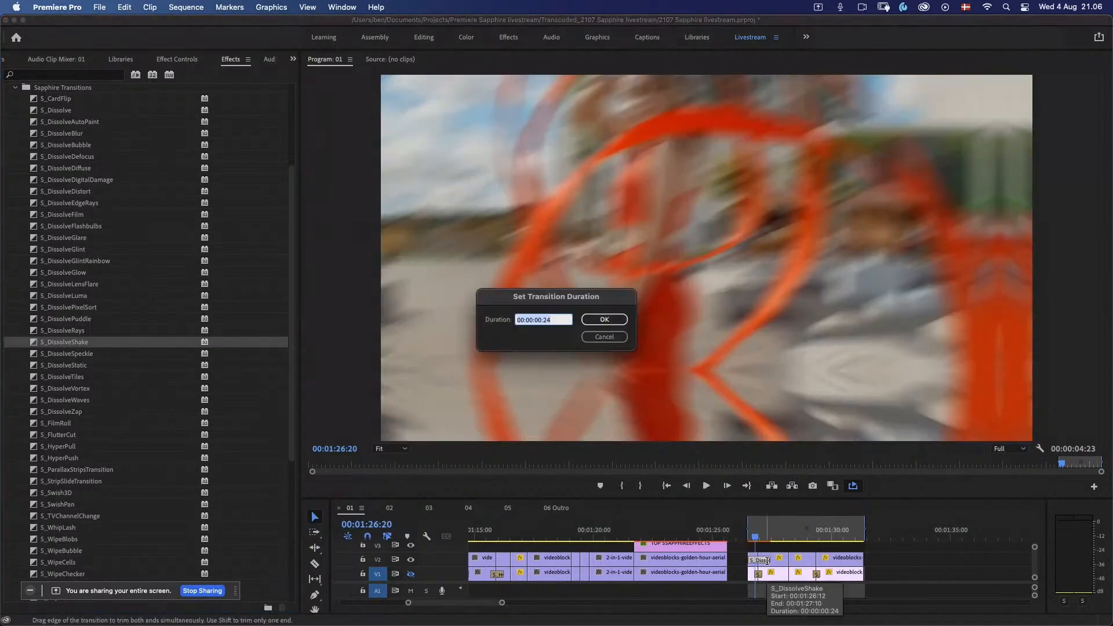
pyautogui.write('8')
pyautogui.press('Return')
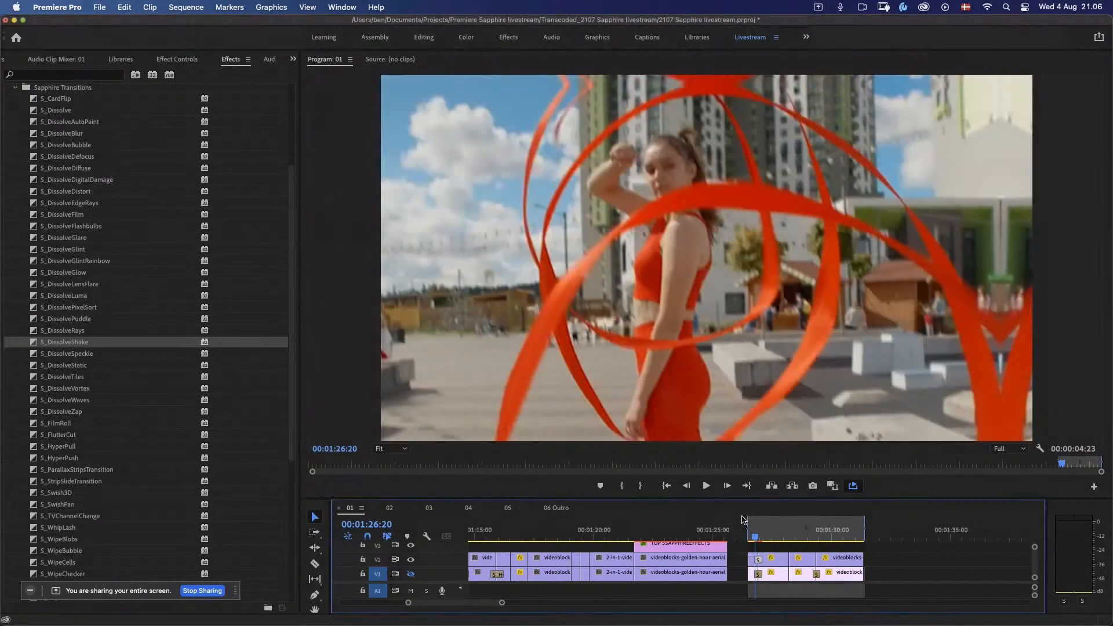
# Step: Play back the shake transition at the first cut several times, starting just before it
pyautogui.press('space')
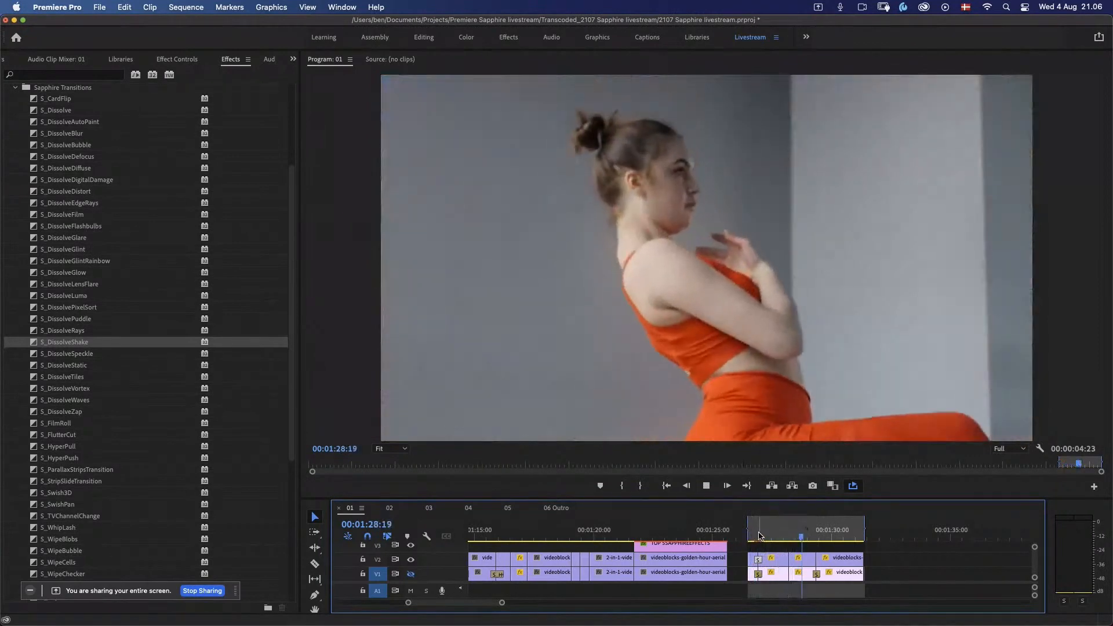
pyautogui.click(751, 534)
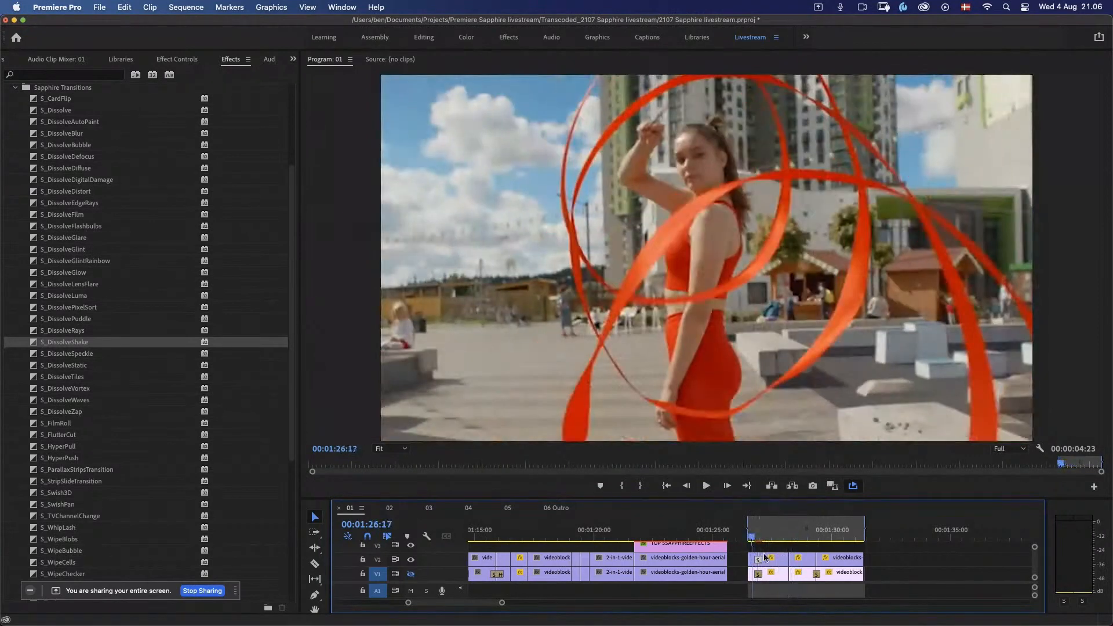
pyautogui.press('space')
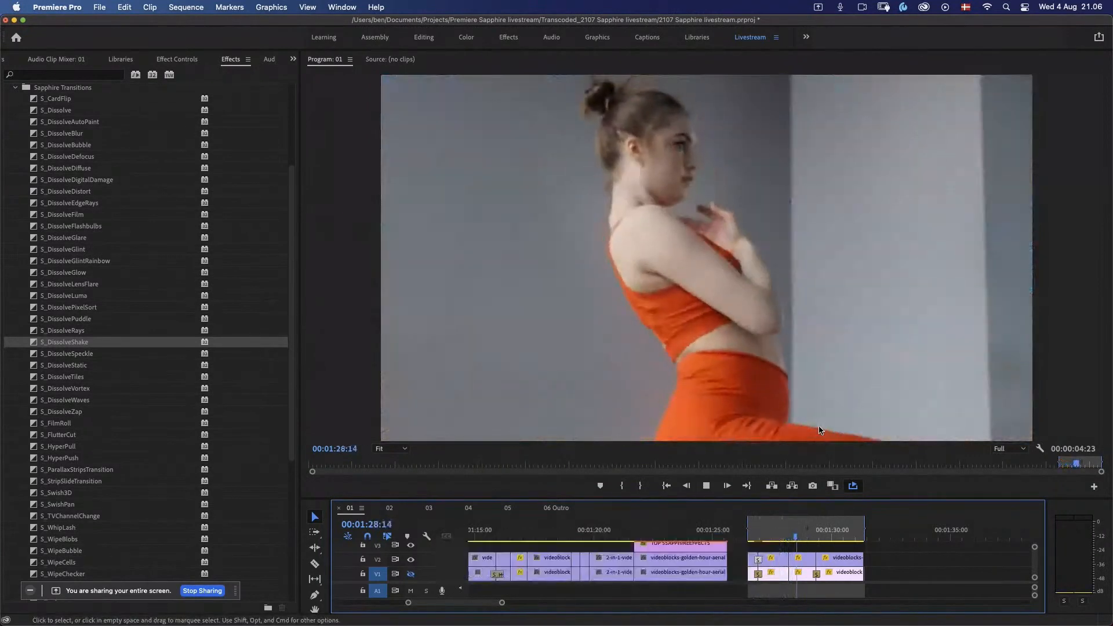
pyautogui.press('space')
pyautogui.moveTo(765, 537); pyautogui.dragTo(753, 537)
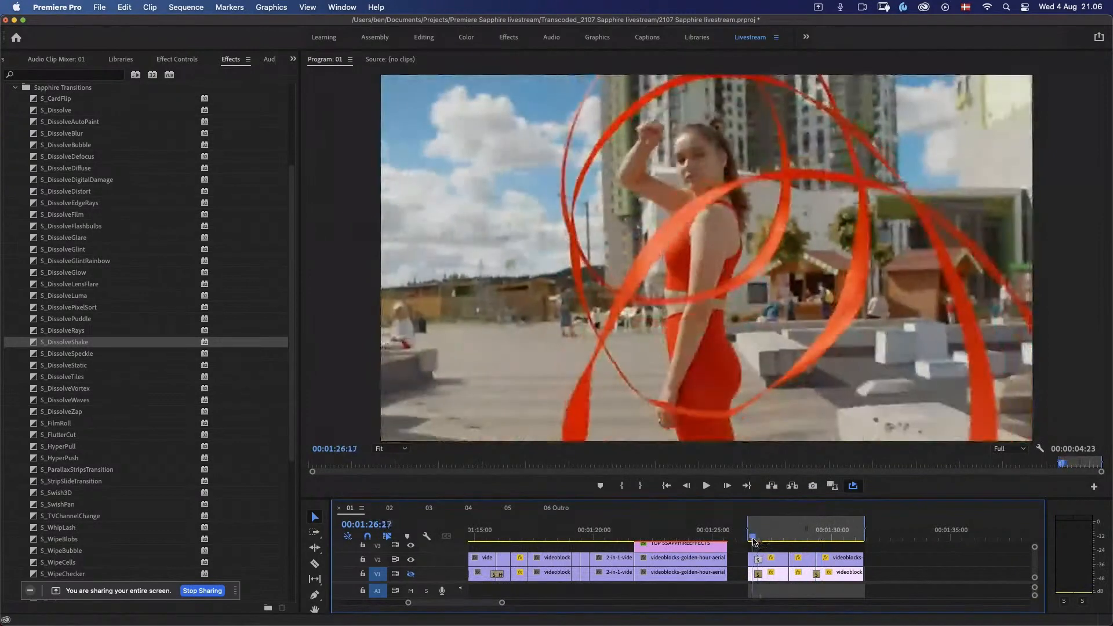
pyautogui.press('space')
pyautogui.press('space')
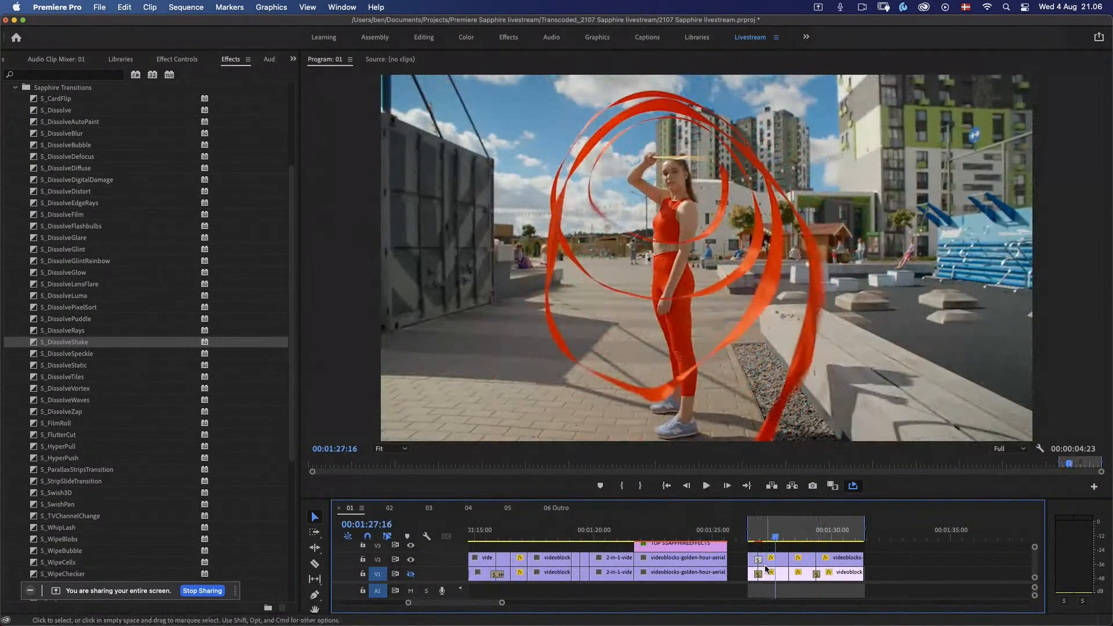
# Step: Copy the S_DissolveShake transition from the first cut to the cut before the last clip on track V2
pyautogui.click(765, 568)
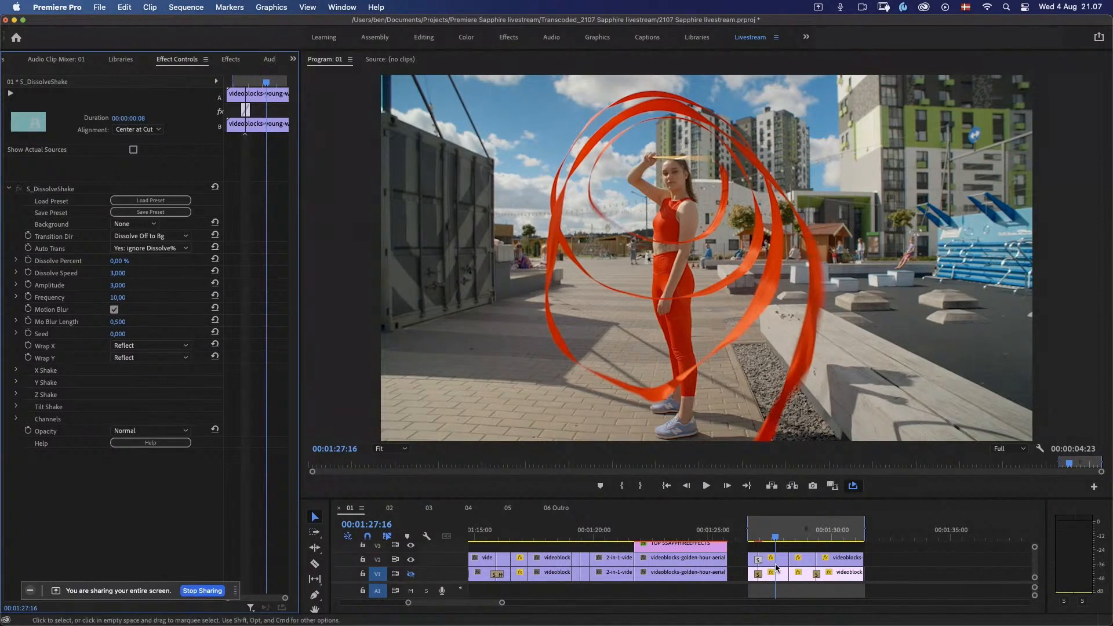
pyautogui.click(758, 561)
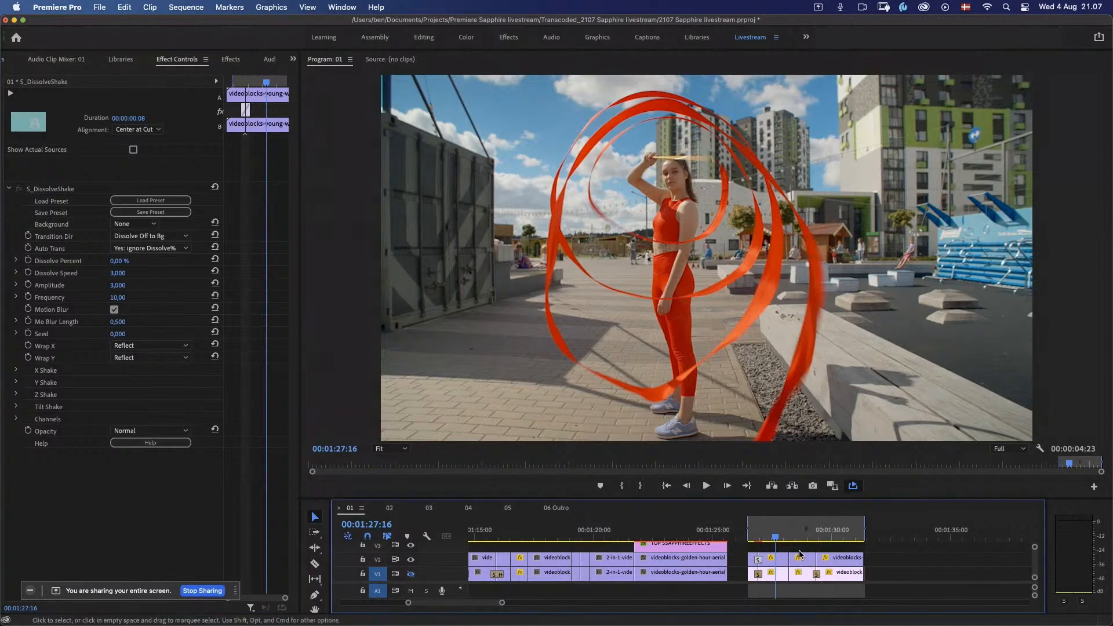
pyautogui.click(819, 561)
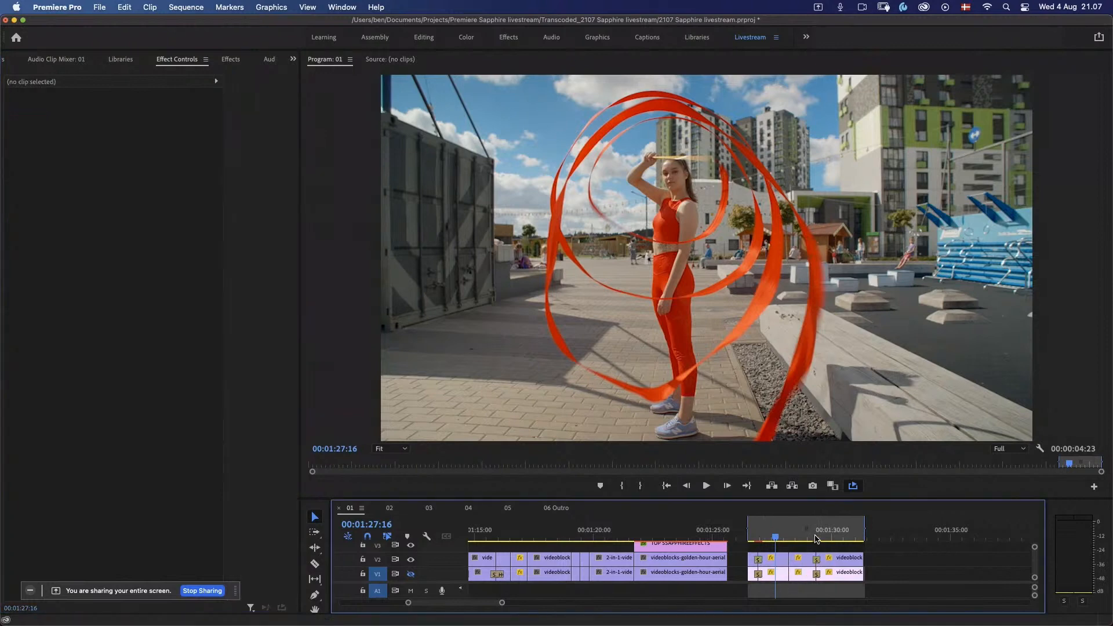
# Step: Play back the copied shake transition before the last clip twice, starting just ahead of the cut
pyautogui.click(817, 538)
pyautogui.moveTo(816, 539); pyautogui.dragTo(814, 539)
pyautogui.press('space')
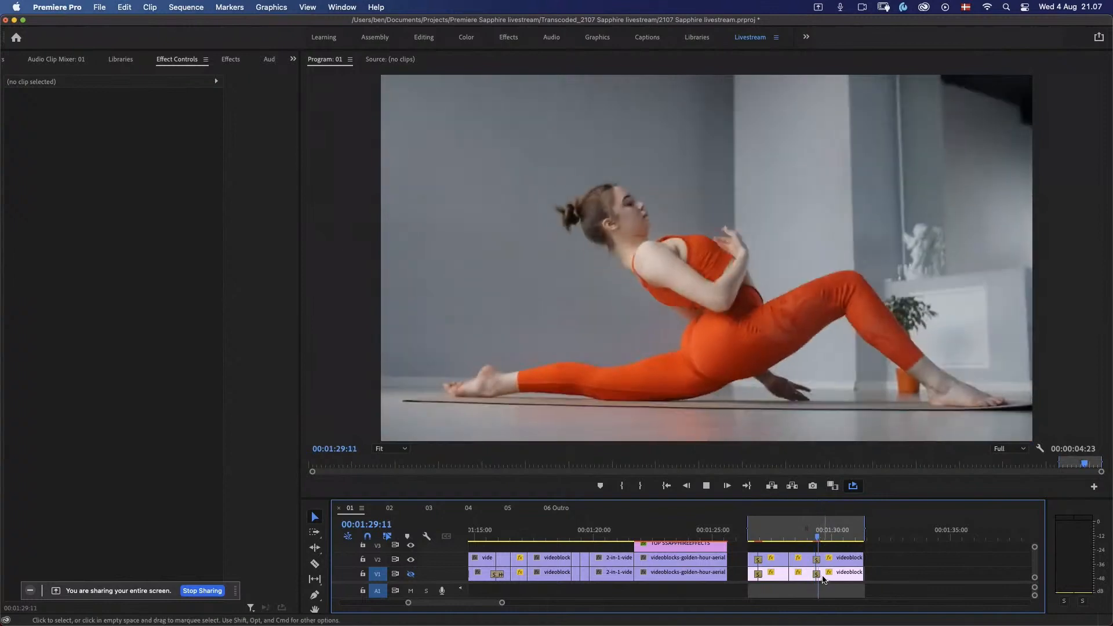
pyautogui.press('space')
pyautogui.click(808, 538)
pyautogui.press('space')
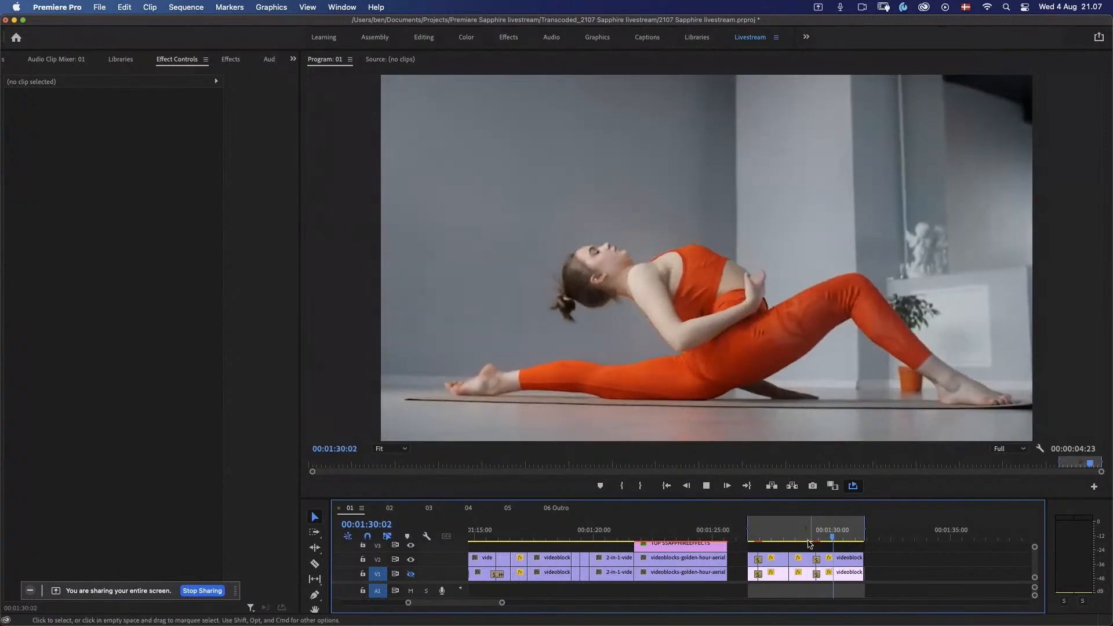
pyautogui.press('space')
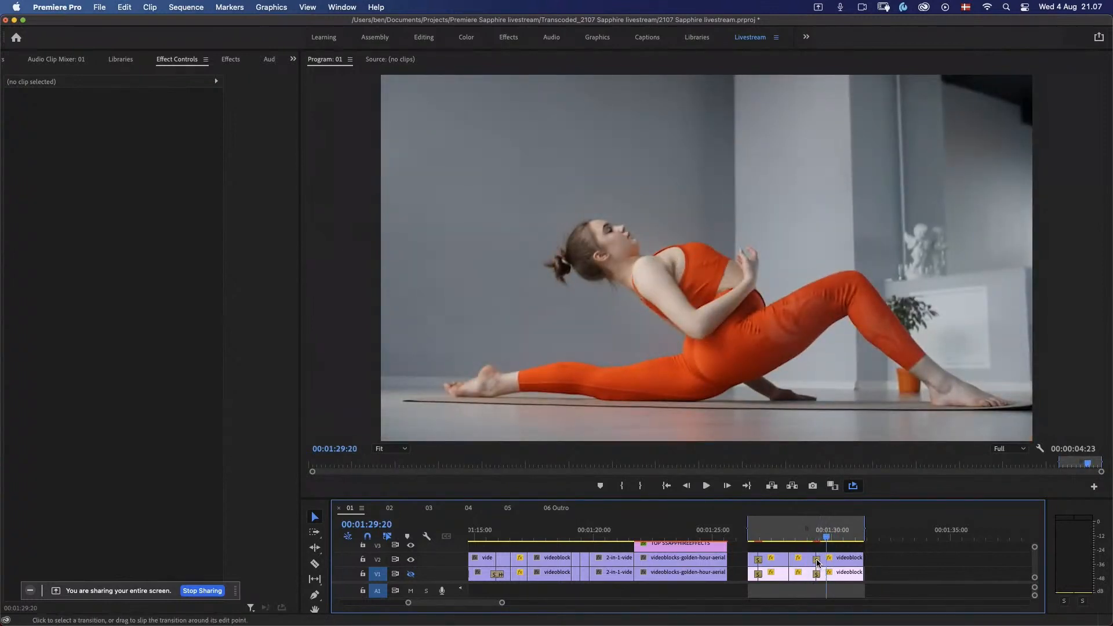
# Step: Open the Sapphire preset browser for the S_DissolveShake transition before the last clip on track V2
pyautogui.click(817, 560)
pyautogui.click(818, 538)
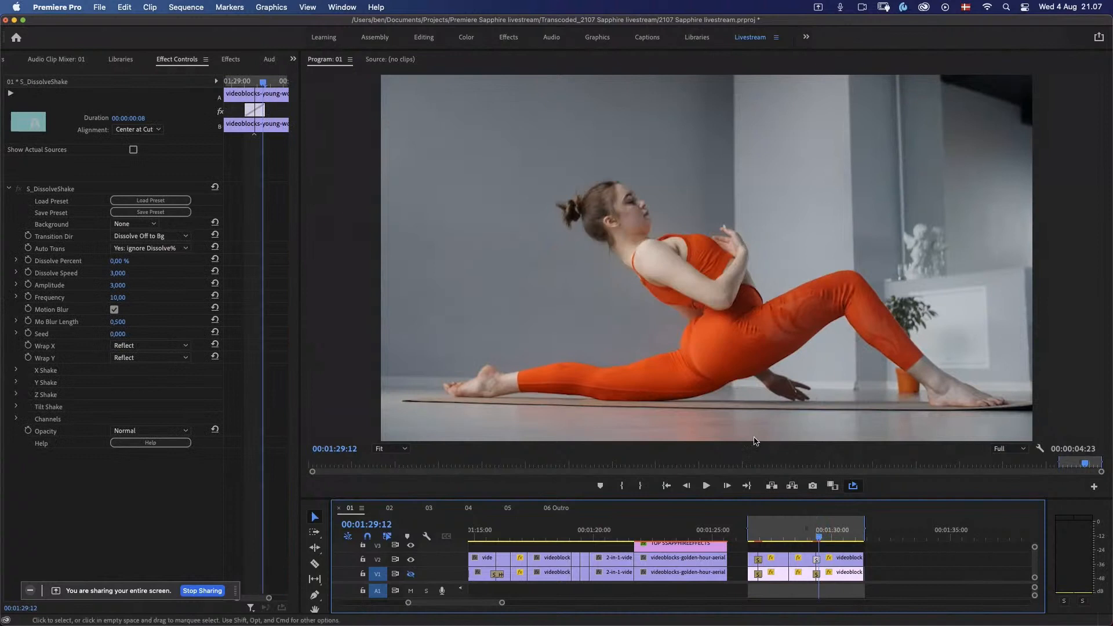
pyautogui.click(157, 201)
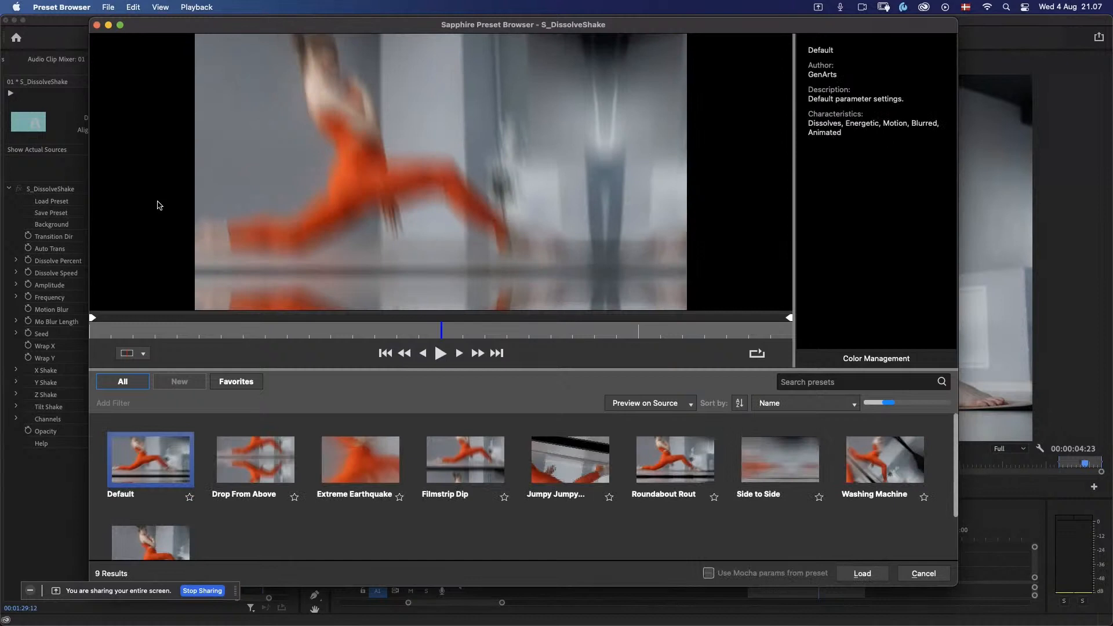
# Step: Preview the S_DissolveShake presets in turn on the source footage, from Default through to Z Space Race
pyautogui.click(442, 353)
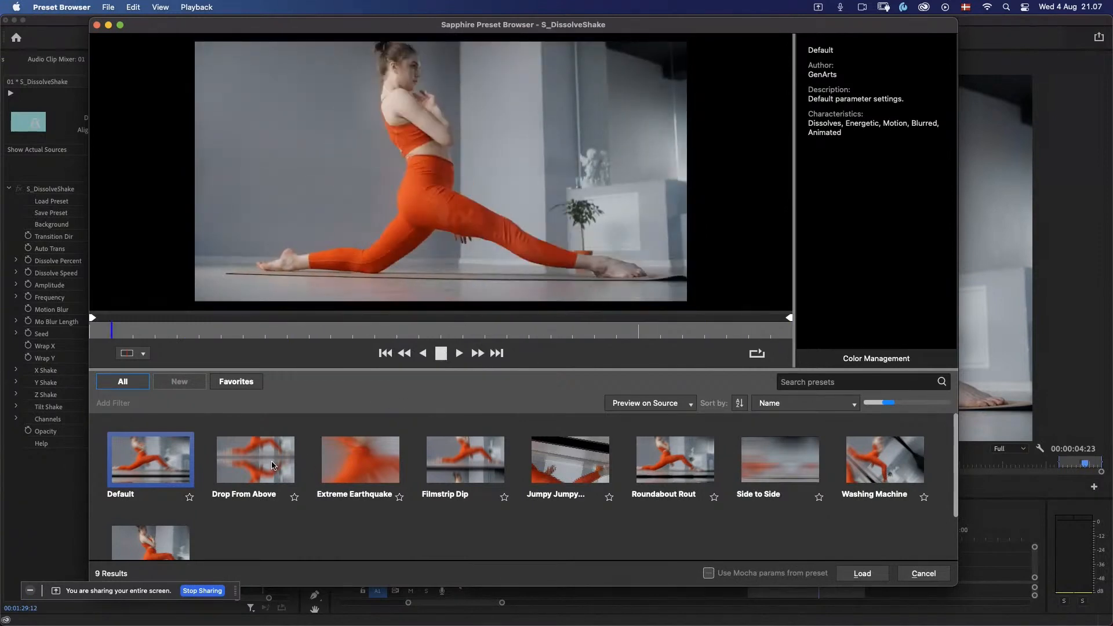
pyautogui.click(273, 464)
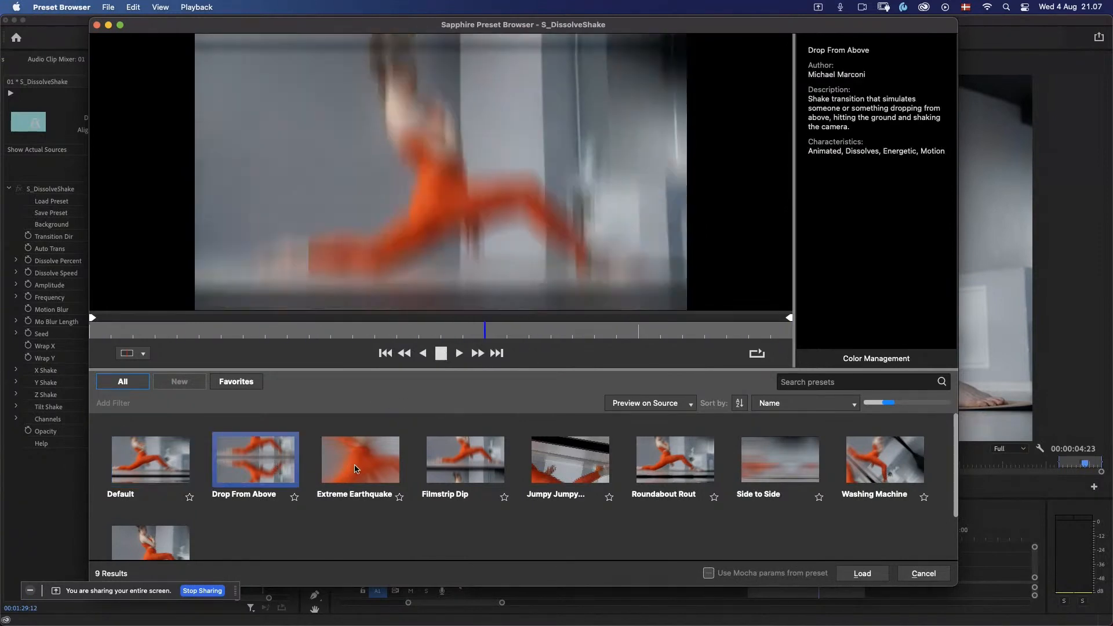
pyautogui.click(365, 474)
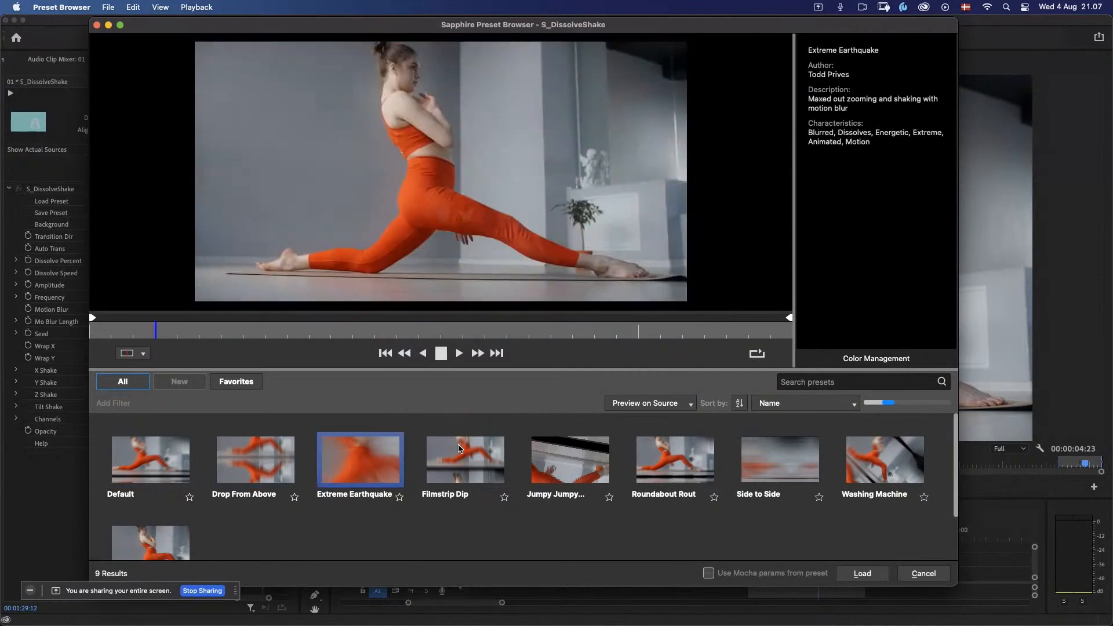
pyautogui.click(461, 456)
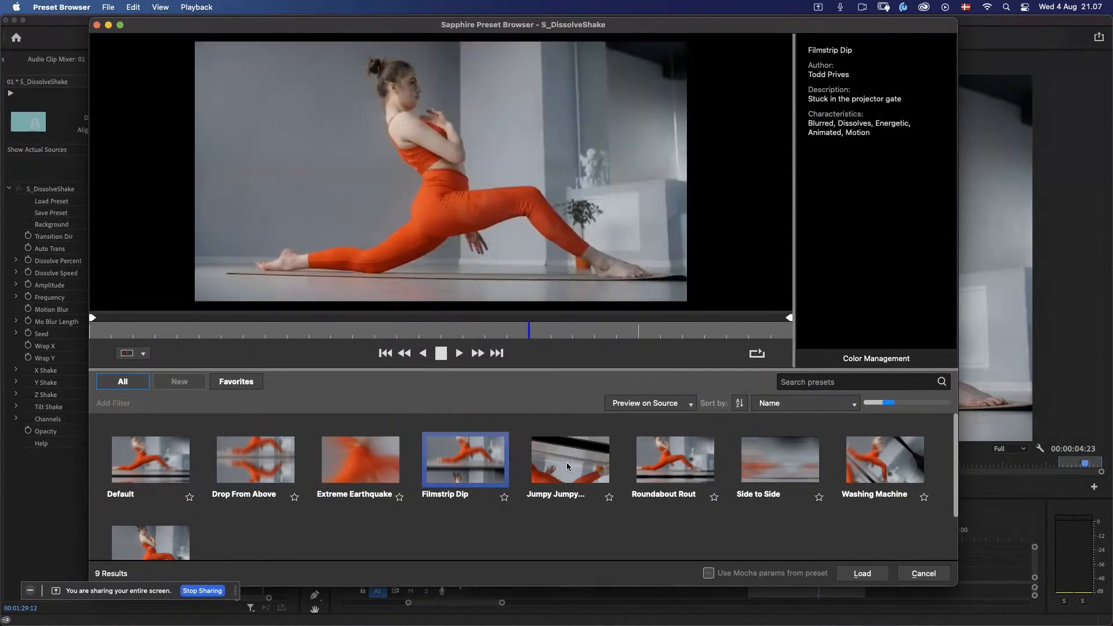
pyautogui.click(569, 464)
pyautogui.click(680, 467)
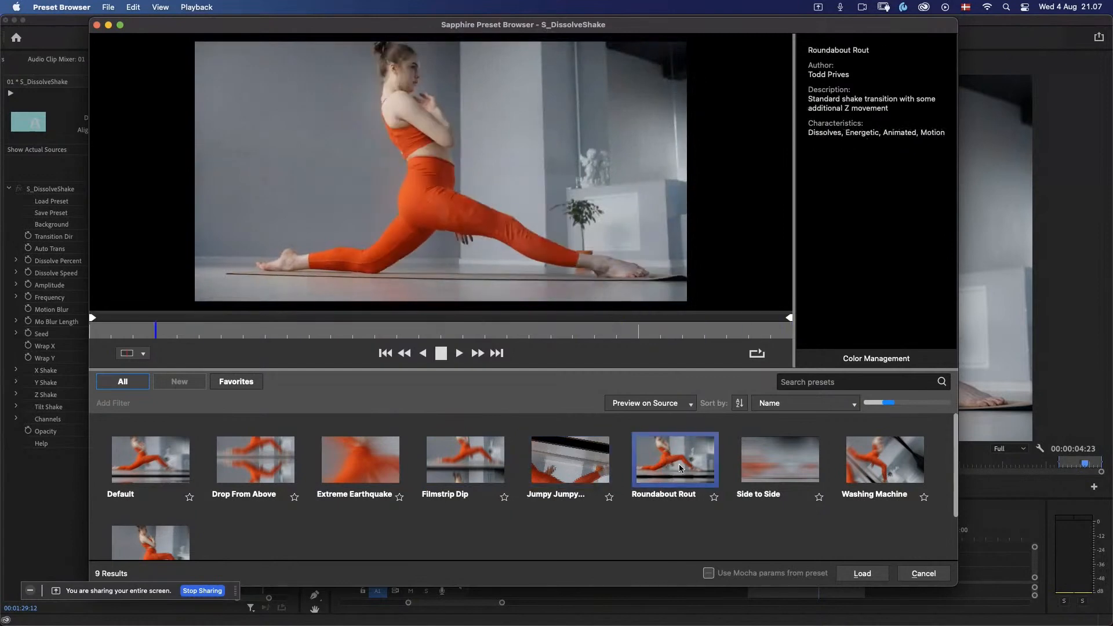
pyautogui.click(767, 461)
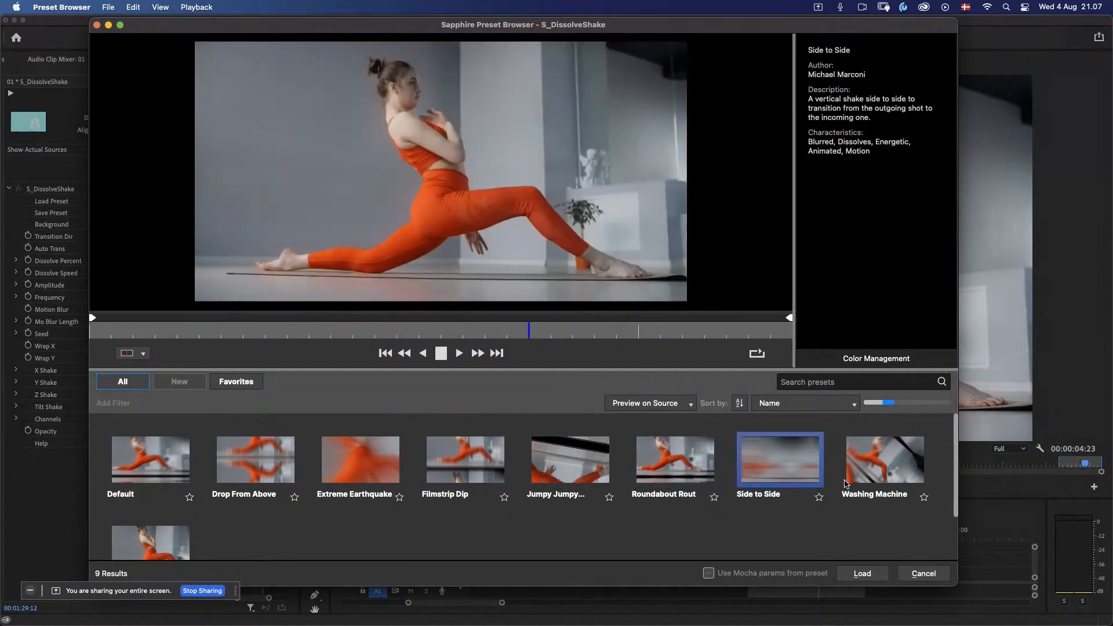
pyautogui.click(851, 476)
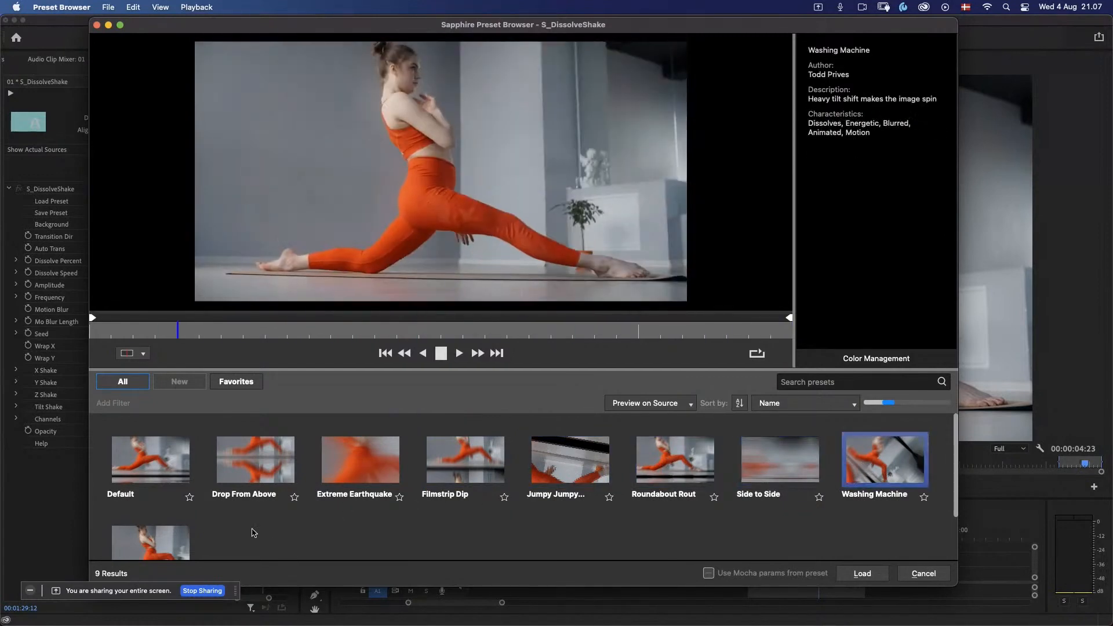
pyautogui.click(140, 542)
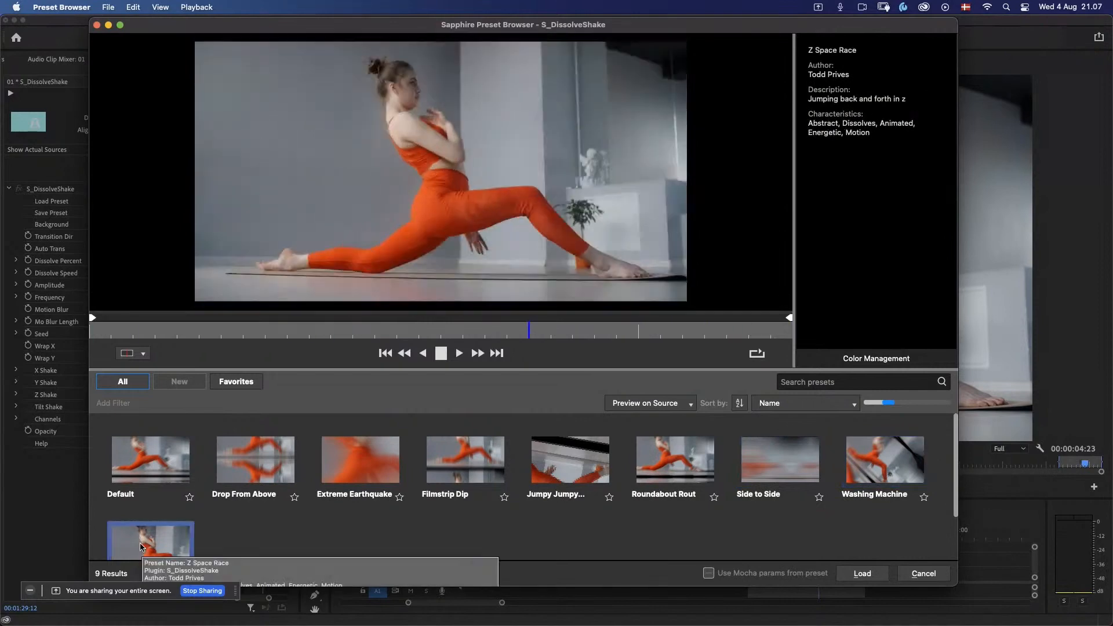
# Step: Compare Side to Side, Roundabout Rout and Jumpy Jumpy Jumper again, and load the Filmstrip Dip preset onto the transition
pyautogui.click(769, 460)
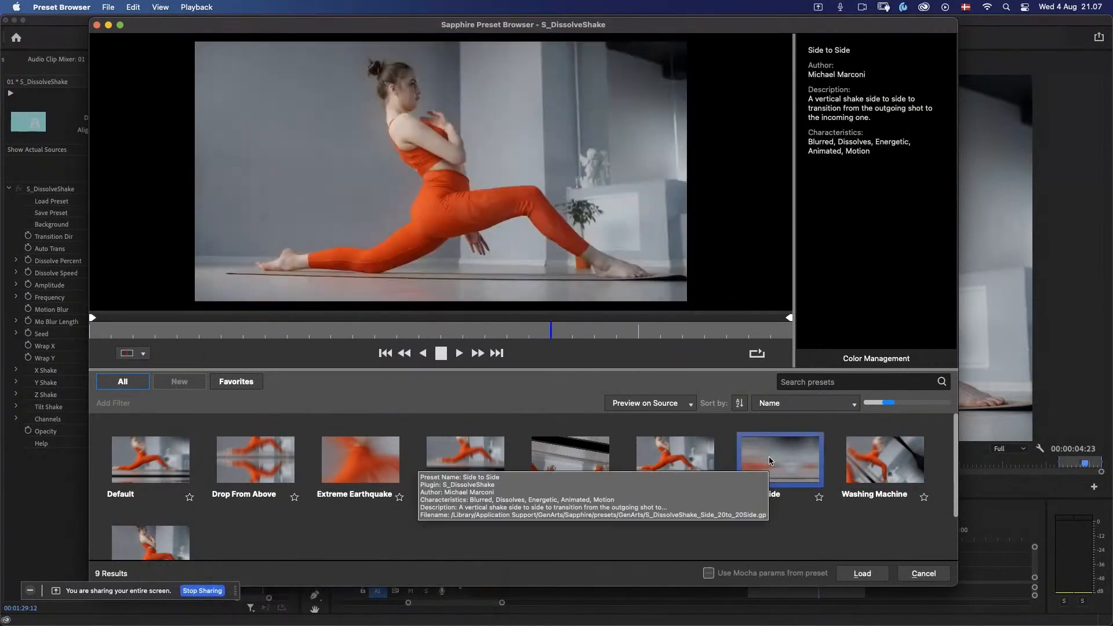
pyautogui.click(682, 466)
pyautogui.click(553, 463)
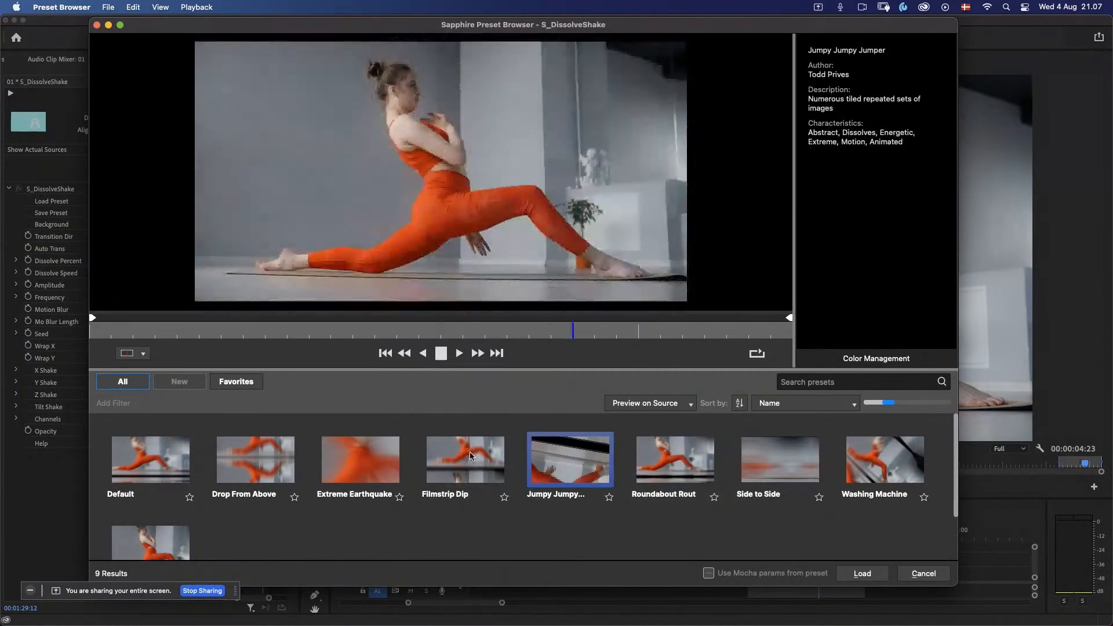
pyautogui.click(468, 462)
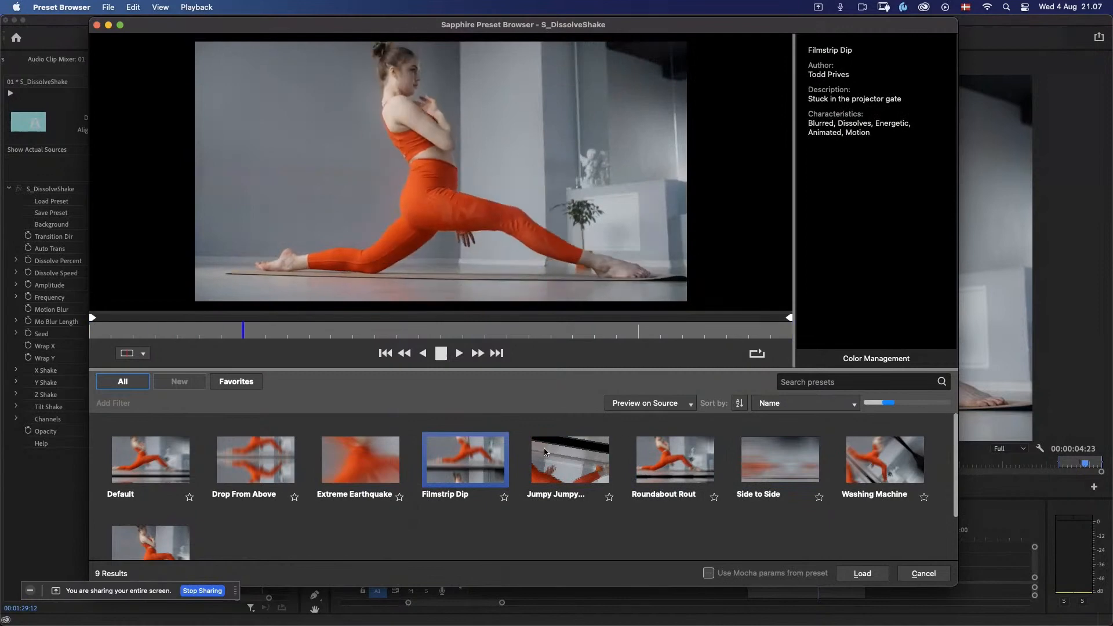
pyautogui.click(443, 355)
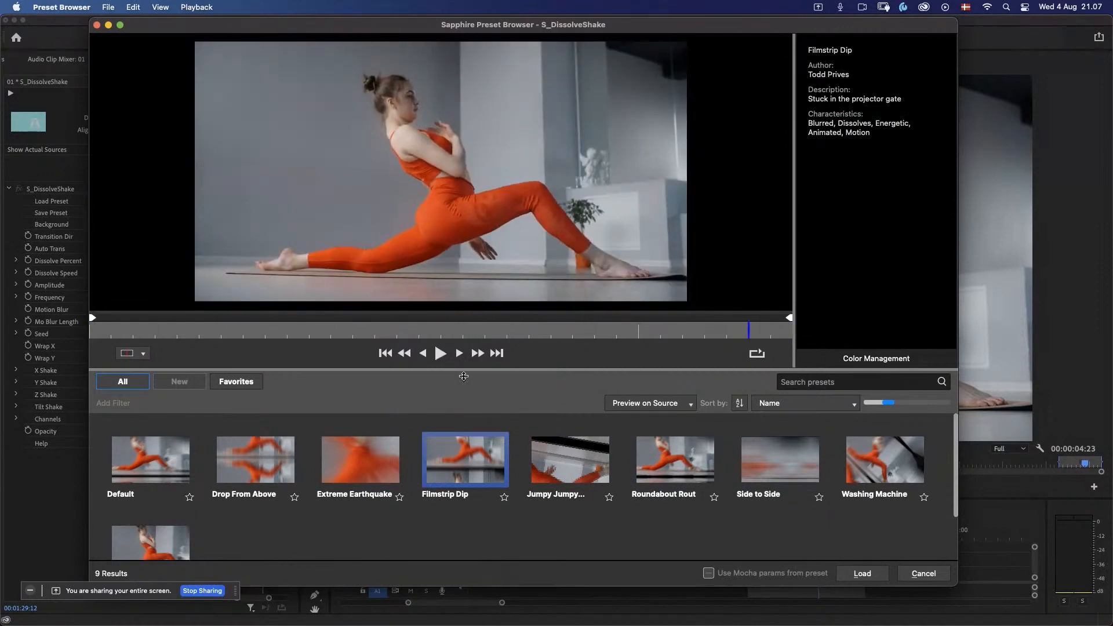
pyautogui.click(863, 573)
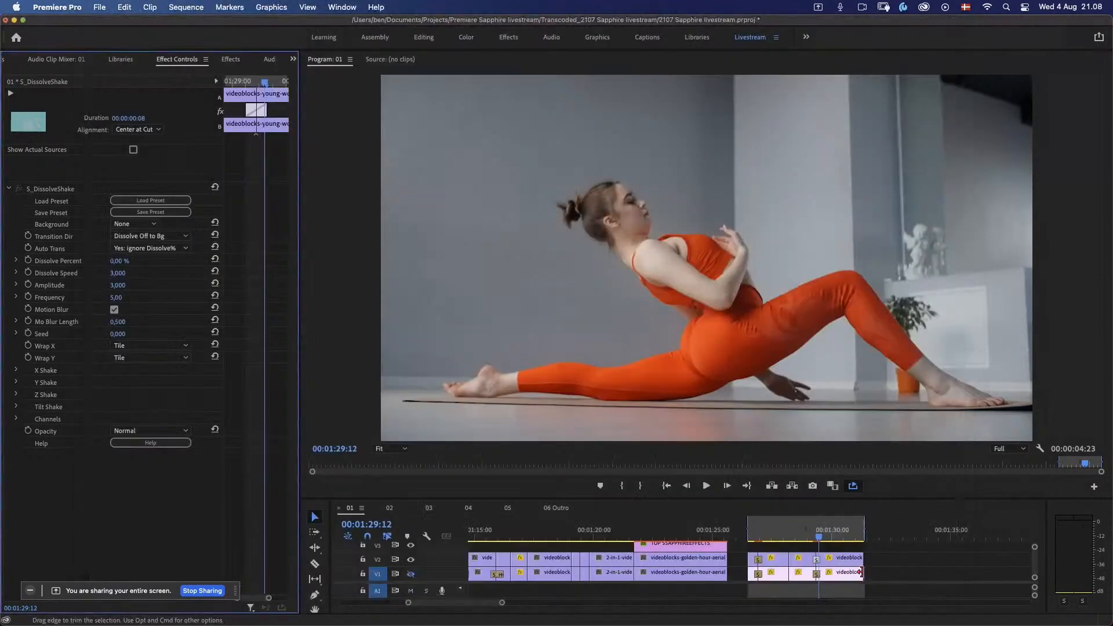
# Step: Set the transition's channel Green Amplitude to 1,200 and Blue Amplitude to 1,400 while viewing a frame inside it
pyautogui.click(815, 538)
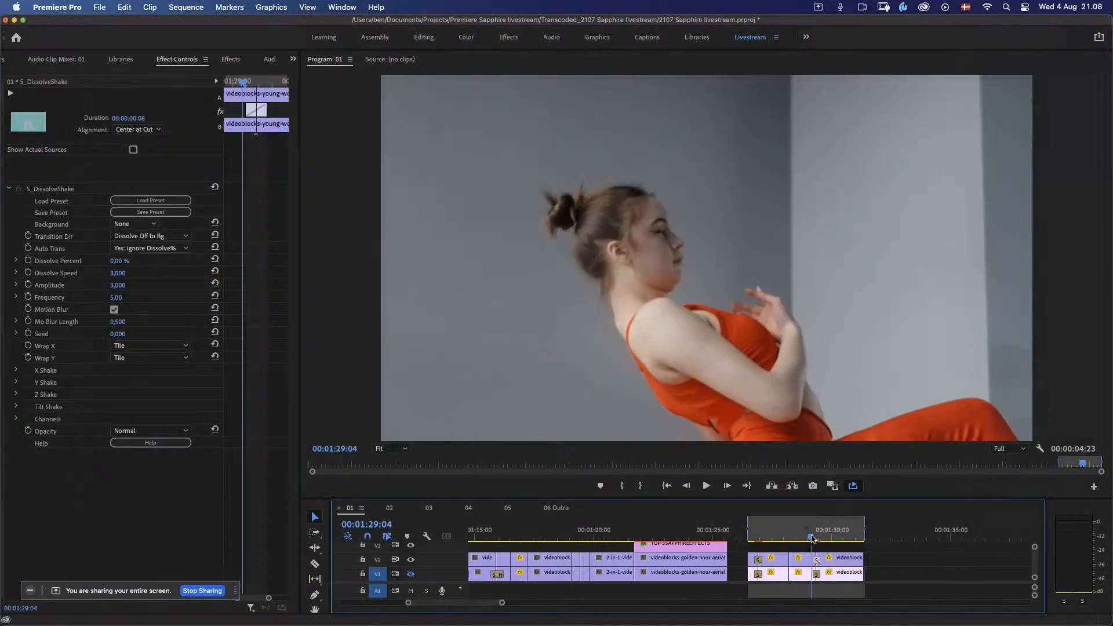
pyautogui.moveTo(816, 539); pyautogui.dragTo(813, 542)
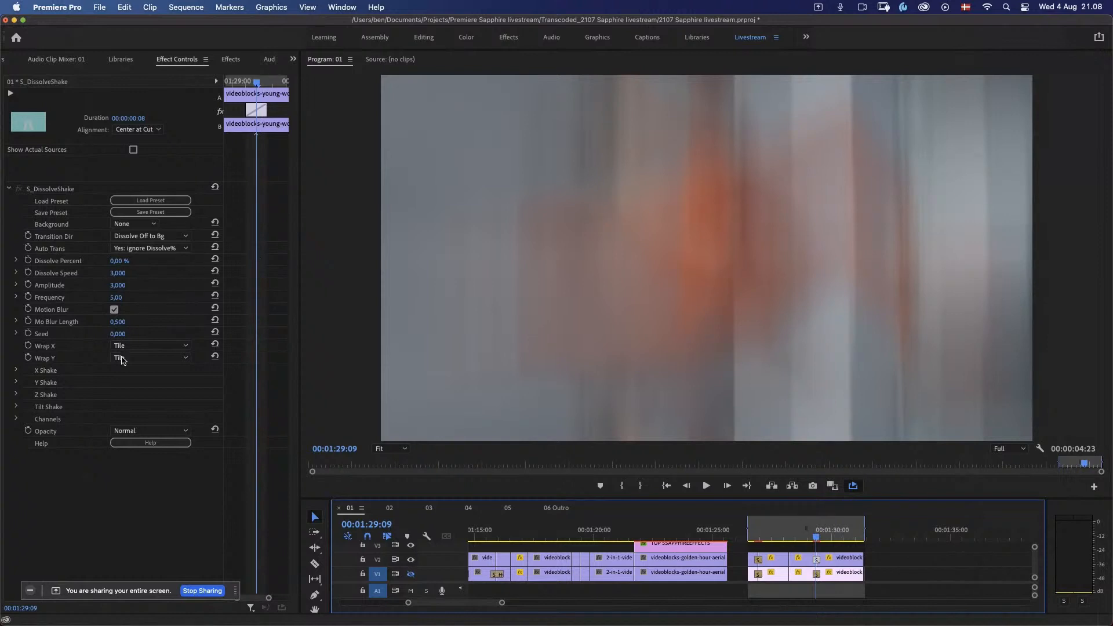
pyautogui.click(16, 418)
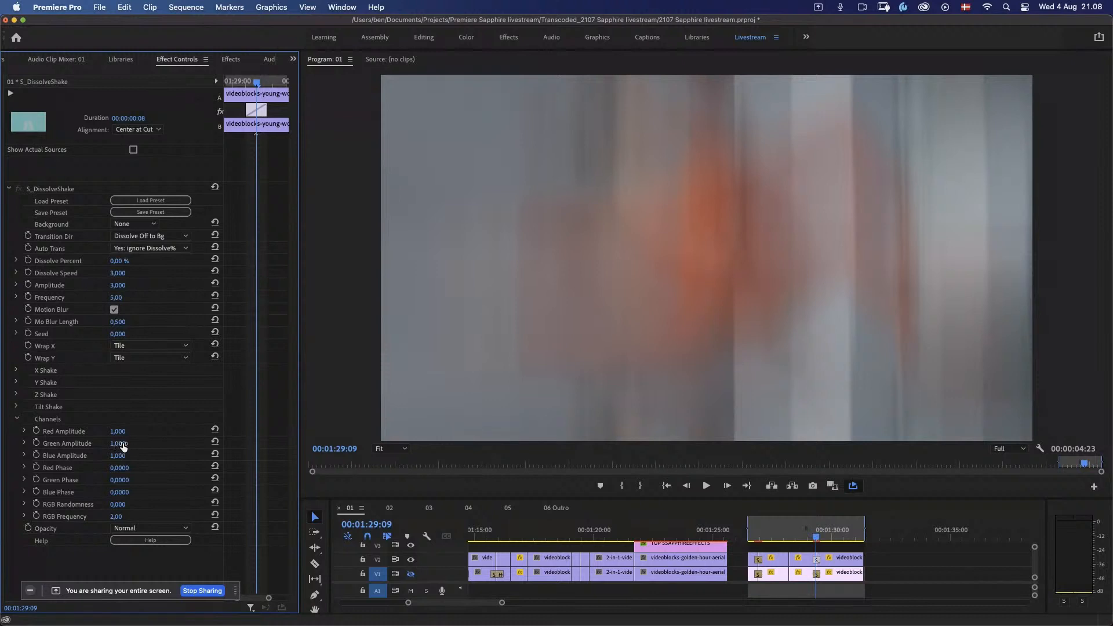
pyautogui.moveTo(123, 446); pyautogui.dragTo(135, 445)
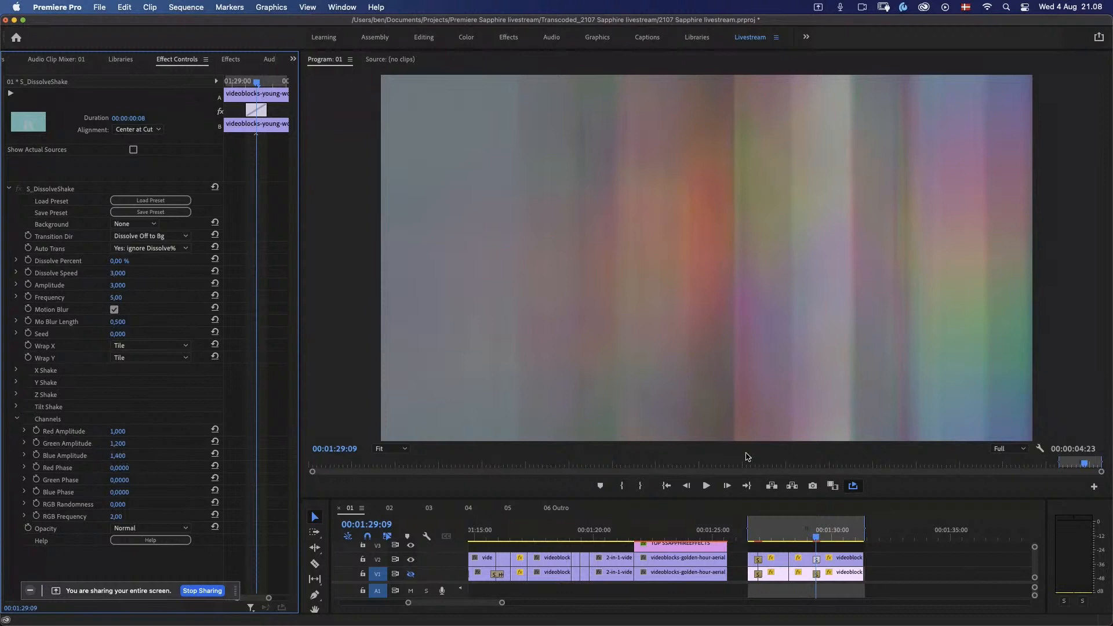
# Step: Play the transition before the last clip and step through its frames to examine the colour channel separation
pyautogui.click(806, 538)
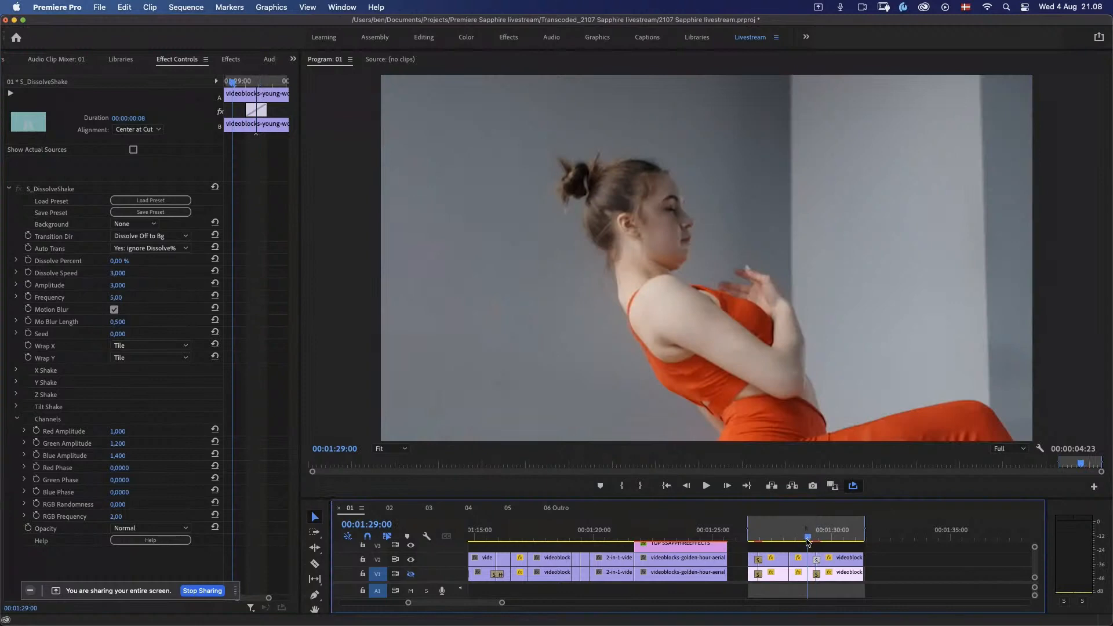
pyautogui.press('space')
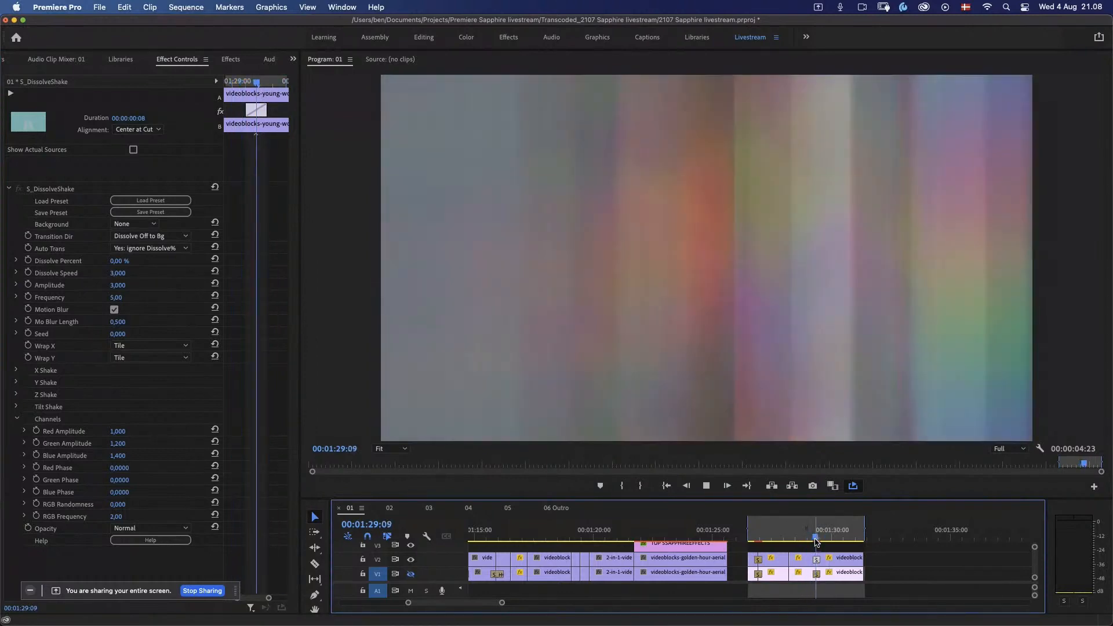
pyautogui.moveTo(814, 540); pyautogui.dragTo(813, 537)
pyautogui.press('Right')
pyautogui.press('Right')
pyautogui.press('Left')
pyautogui.press('Right')
pyautogui.press('Right')
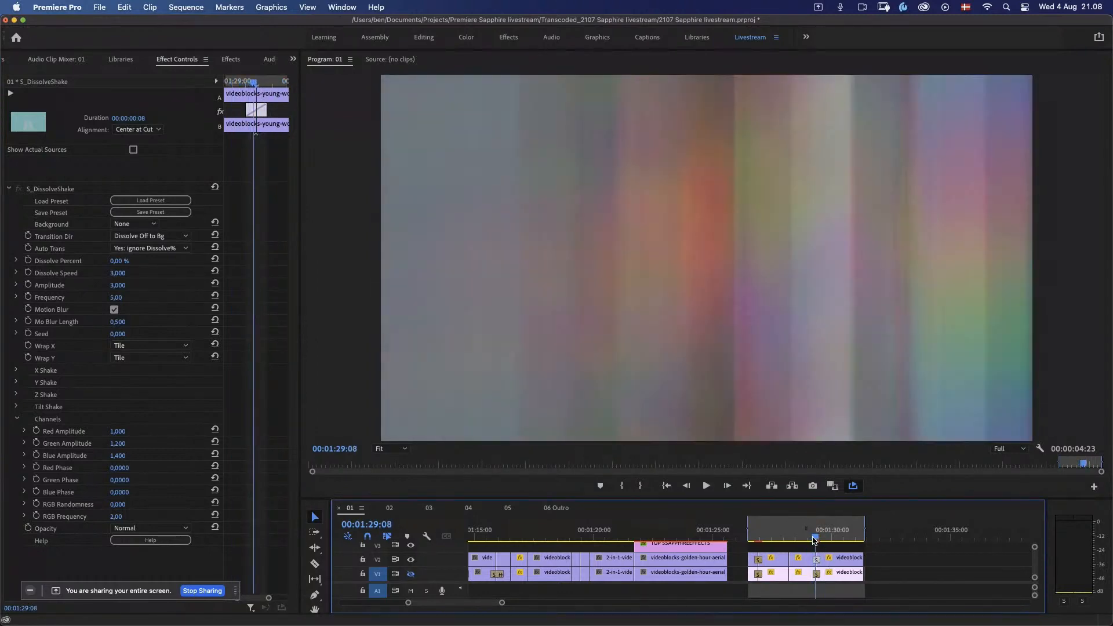
pyautogui.press('Right')
pyautogui.press('Right')
pyautogui.press('Right')
pyautogui.press('Right')
pyautogui.press('Left')
pyautogui.press('Left')
pyautogui.press('Left')
pyautogui.press('Left')
pyautogui.press('Left')
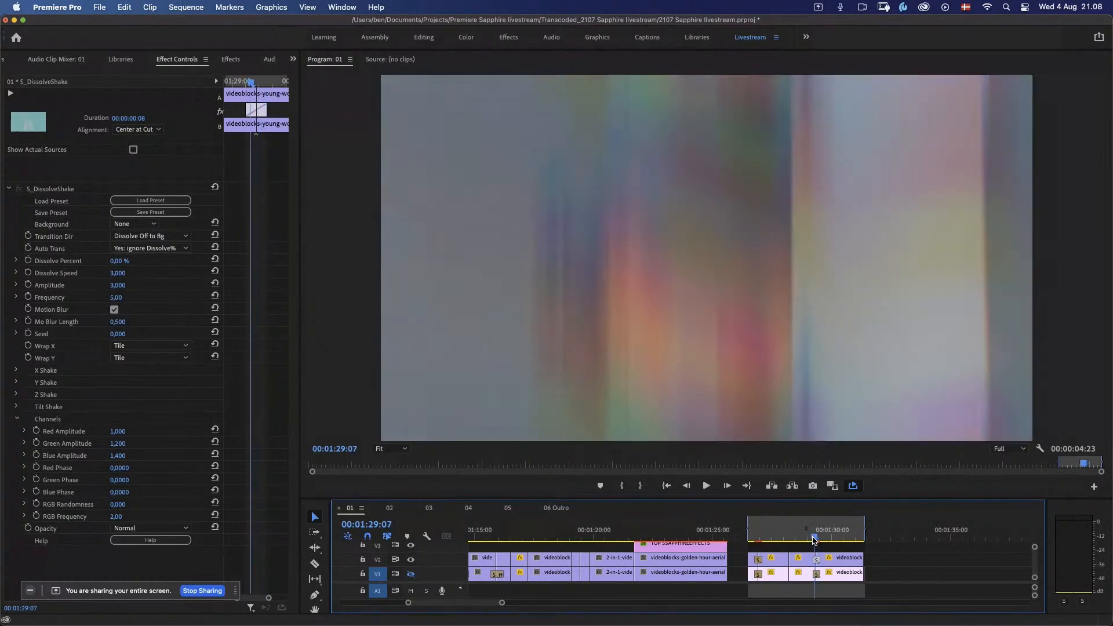
pyautogui.press('space')
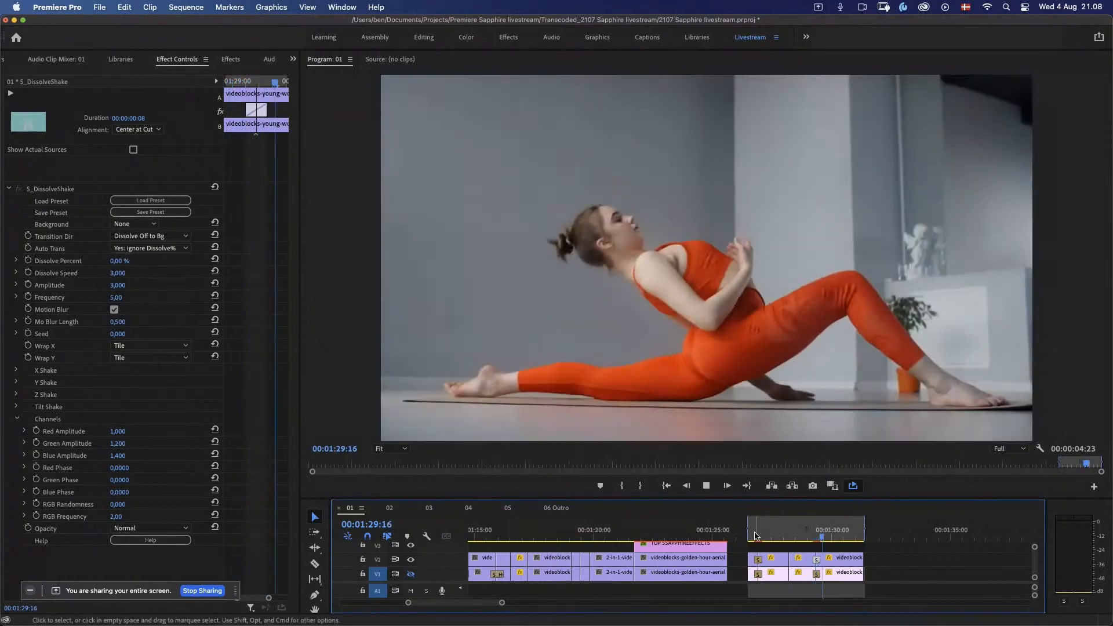
# Step: Try a Mo Blur Length of 3,600 on the transition before the last clip, viewing a mid-transition frame
pyautogui.click(816, 538)
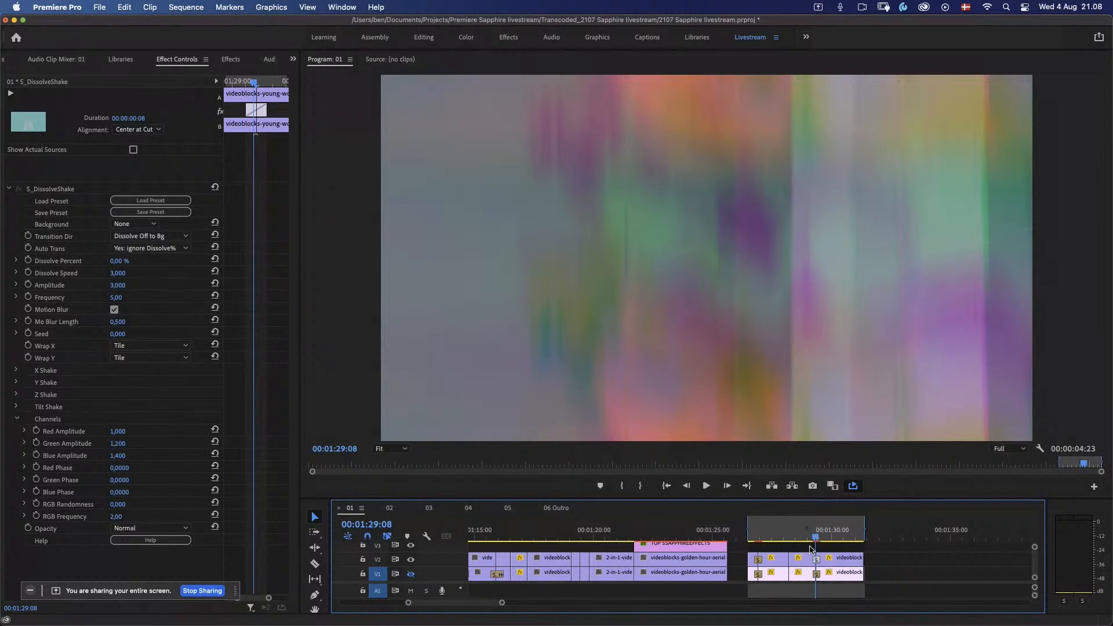
pyautogui.moveTo(816, 538); pyautogui.dragTo(817, 541)
pyautogui.moveTo(120, 328); pyautogui.dragTo(142, 320)
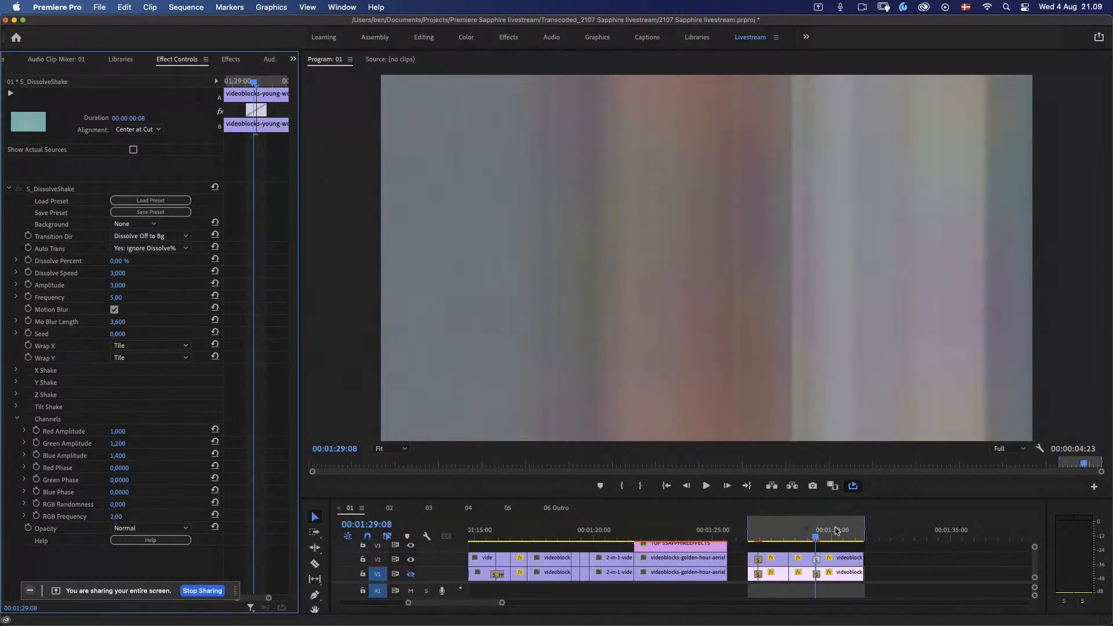
# Step: Play the transition and step back and forth through its frames to examine the longer motion blur
pyautogui.moveTo(816, 541); pyautogui.dragTo(811, 543)
pyautogui.press('space')
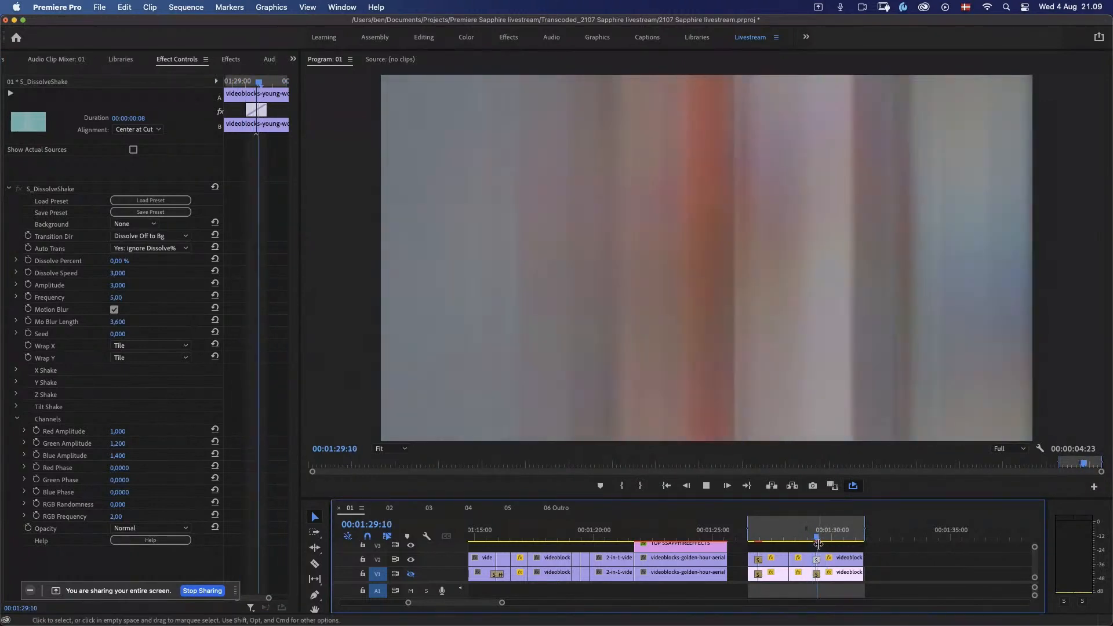
pyautogui.click(815, 542)
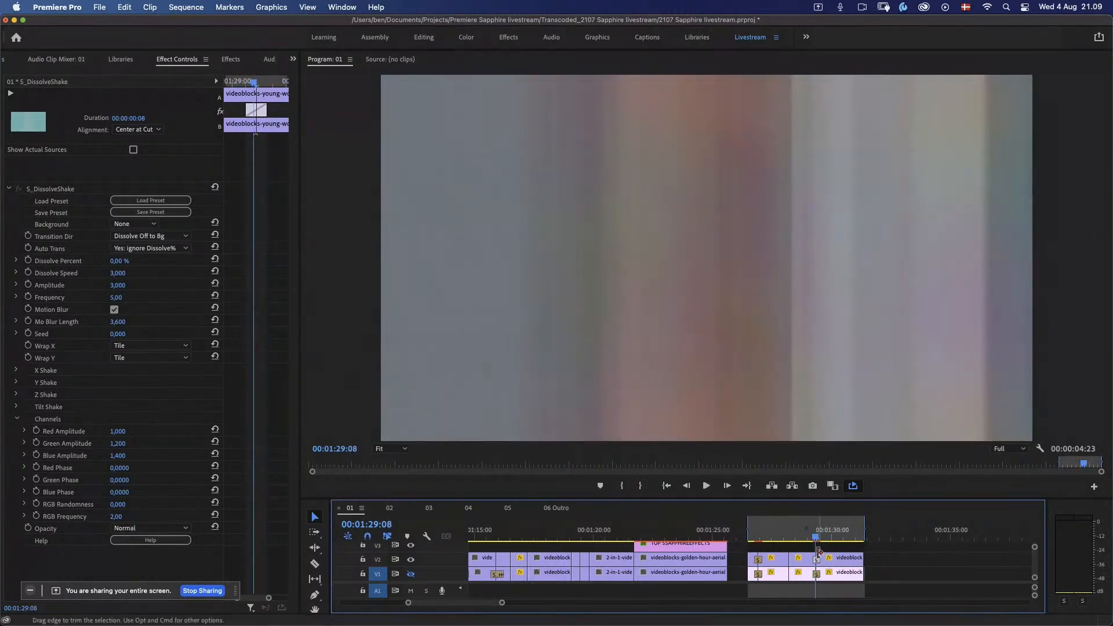
pyautogui.press('Right')
pyautogui.press('Right')
pyautogui.press('Right')
pyautogui.press('Right')
pyautogui.press('Right')
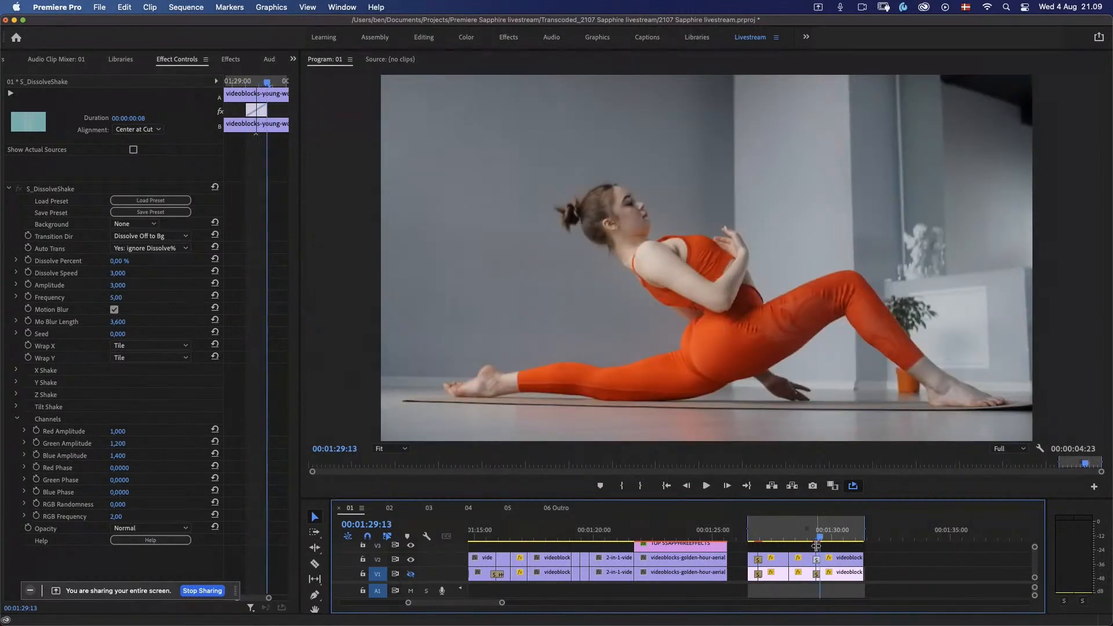
pyautogui.press('Left')
pyautogui.press('Left')
pyautogui.press('Left')
pyautogui.press('Left')
pyautogui.press('Left')
pyautogui.press('Left')
pyautogui.press('Left')
pyautogui.press('Right')
pyautogui.press('Right')
pyautogui.press('Right')
pyautogui.press('Right')
pyautogui.press('Right')
pyautogui.press('Right')
pyautogui.press('Right')
pyautogui.press('Right')
pyautogui.press('Right')
pyautogui.press('Right')
pyautogui.press('Right')
pyautogui.press('Right')
pyautogui.press('Right')
pyautogui.press('Right')
pyautogui.press('Right')
pyautogui.press('Right')
pyautogui.press('Right')
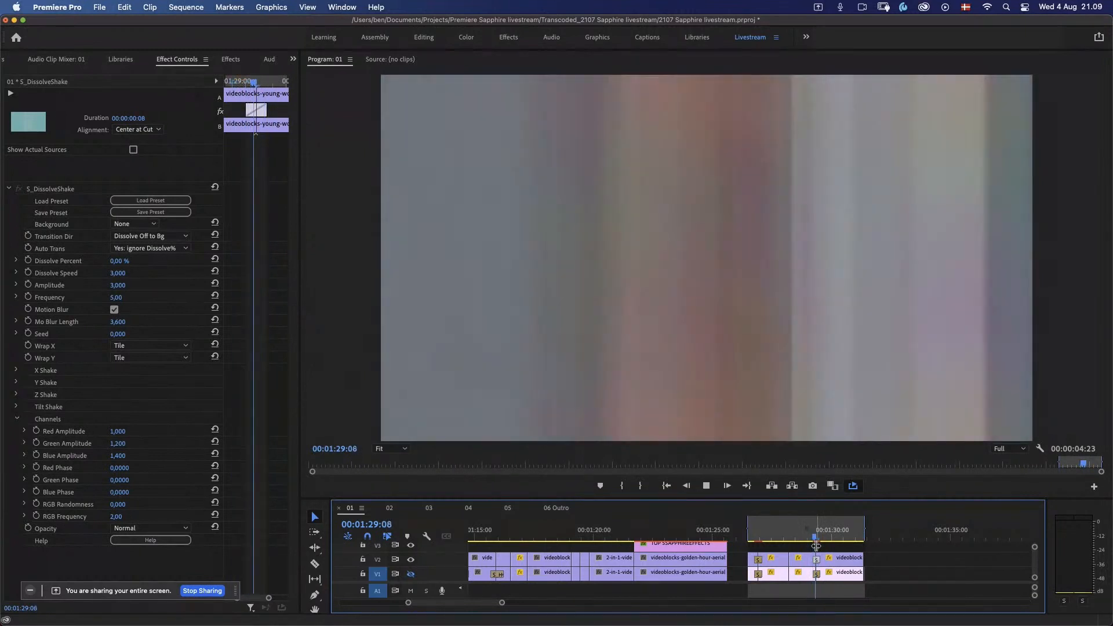
# Step: Play back the blurred shake transition twice more, starting just before the cut to the last clip
pyautogui.click(810, 543)
pyautogui.press('space')
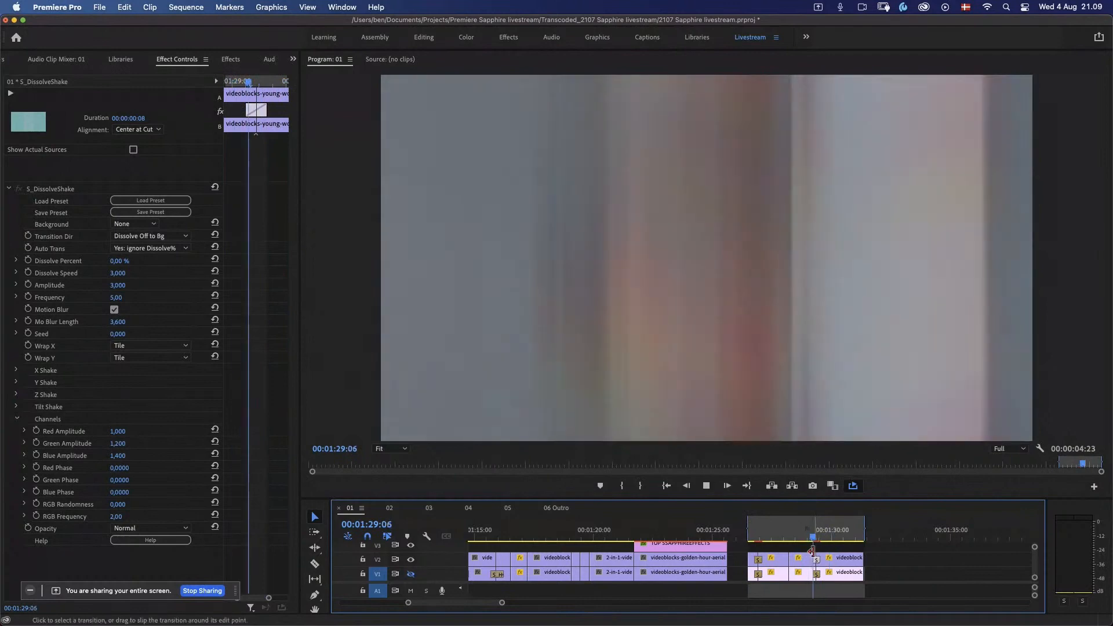
pyautogui.press('space')
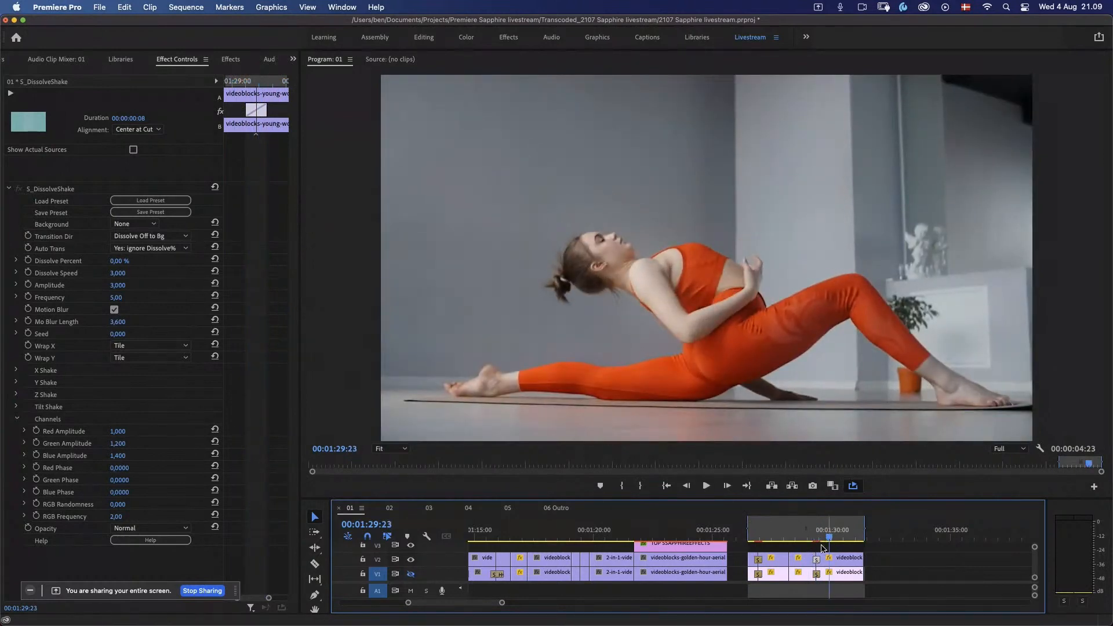
pyautogui.click(809, 537)
pyautogui.press('space')
pyautogui.press('space')
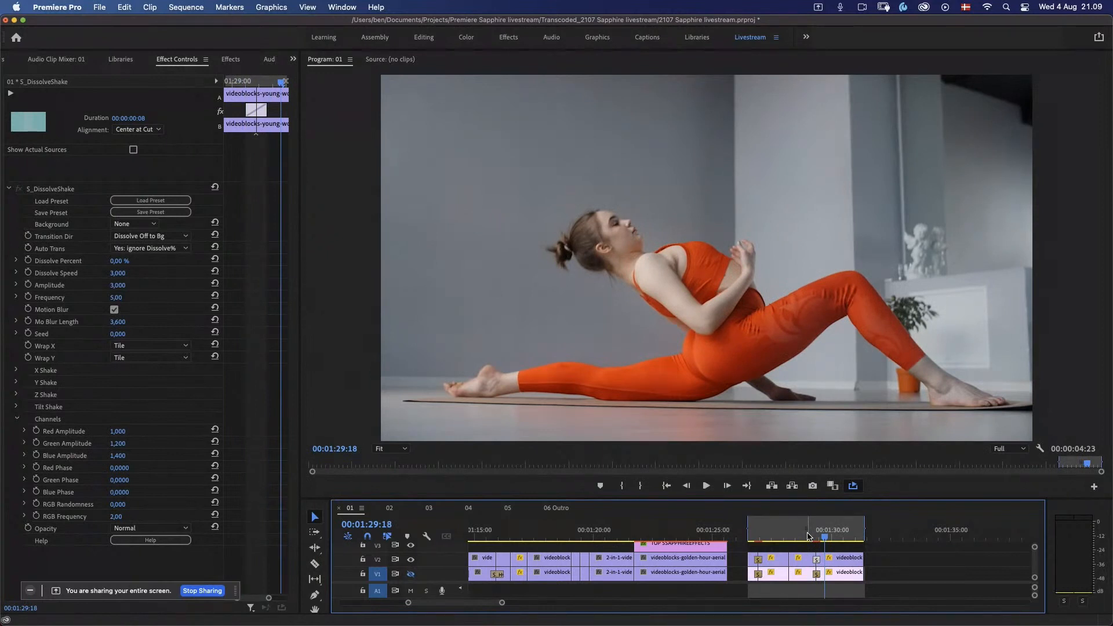
# Step: Reset the transition's Mo Blur Length to its default, with the playhead placed ahead of the cut
pyautogui.moveTo(825, 538); pyautogui.dragTo(808, 536)
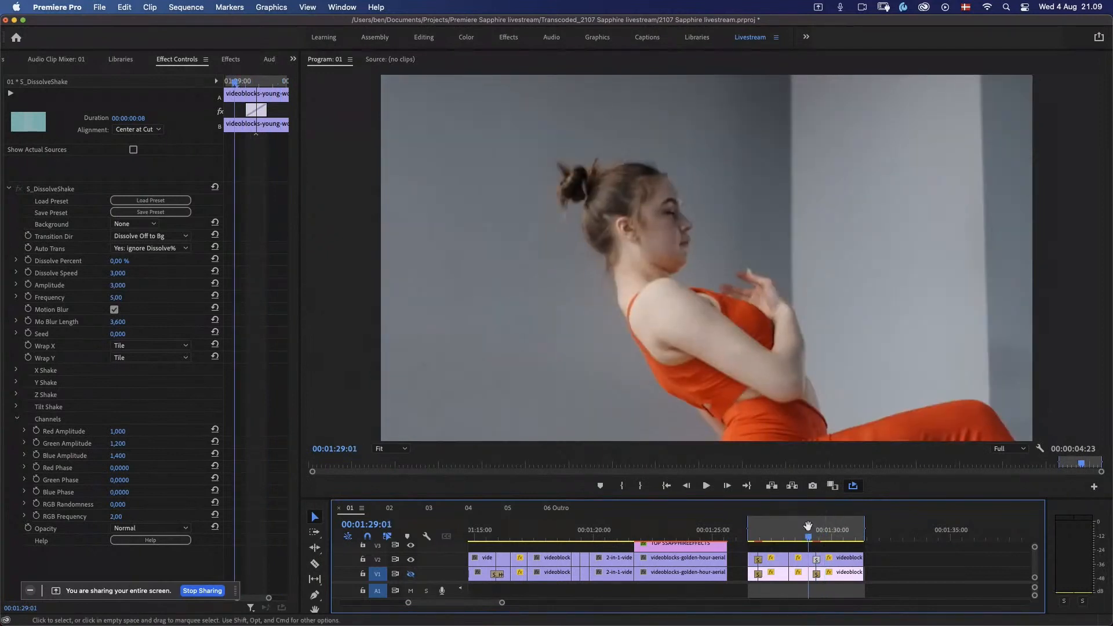
pyautogui.click(214, 321)
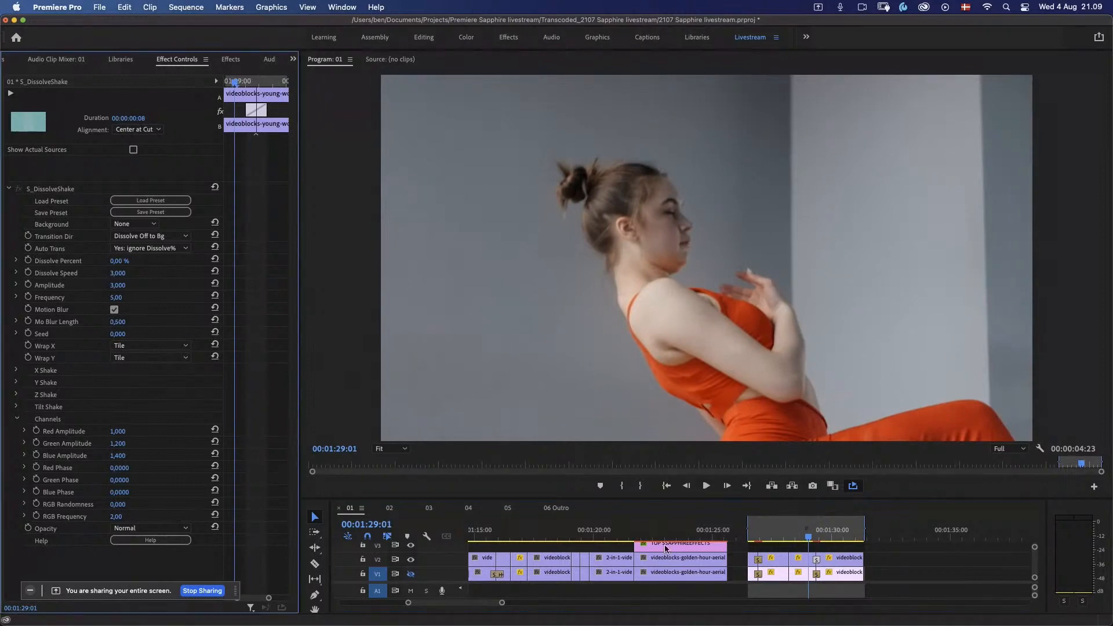
# Step: Play the shake transition before the last clip again with the default motion blur, starting just ahead of its cut
pyautogui.press('space')
pyautogui.click(806, 536)
pyautogui.press('space')
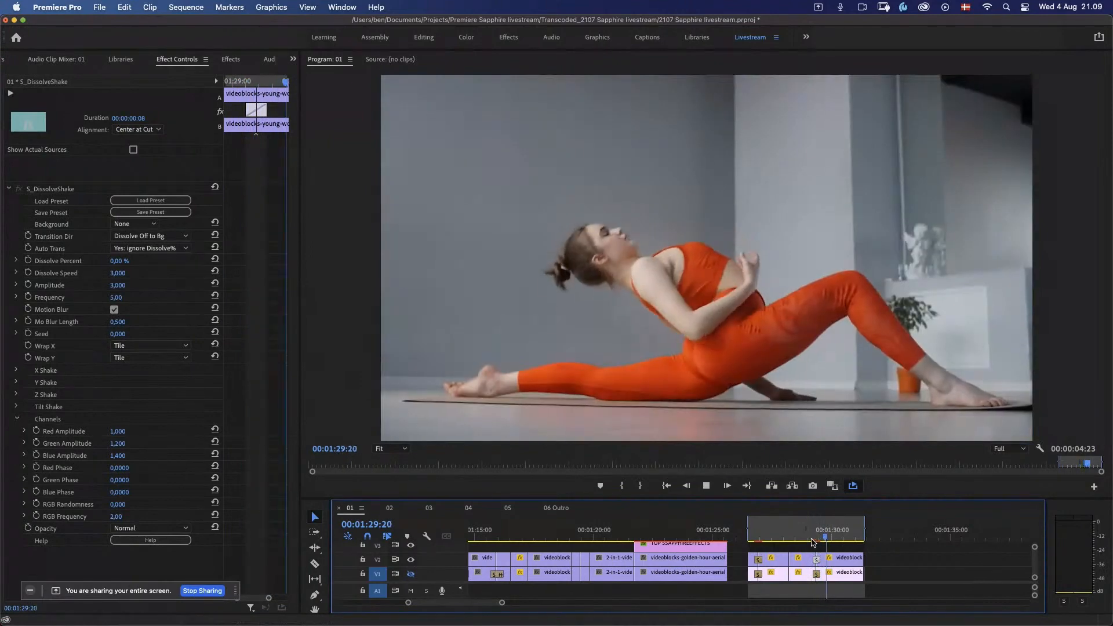
pyautogui.press('space')
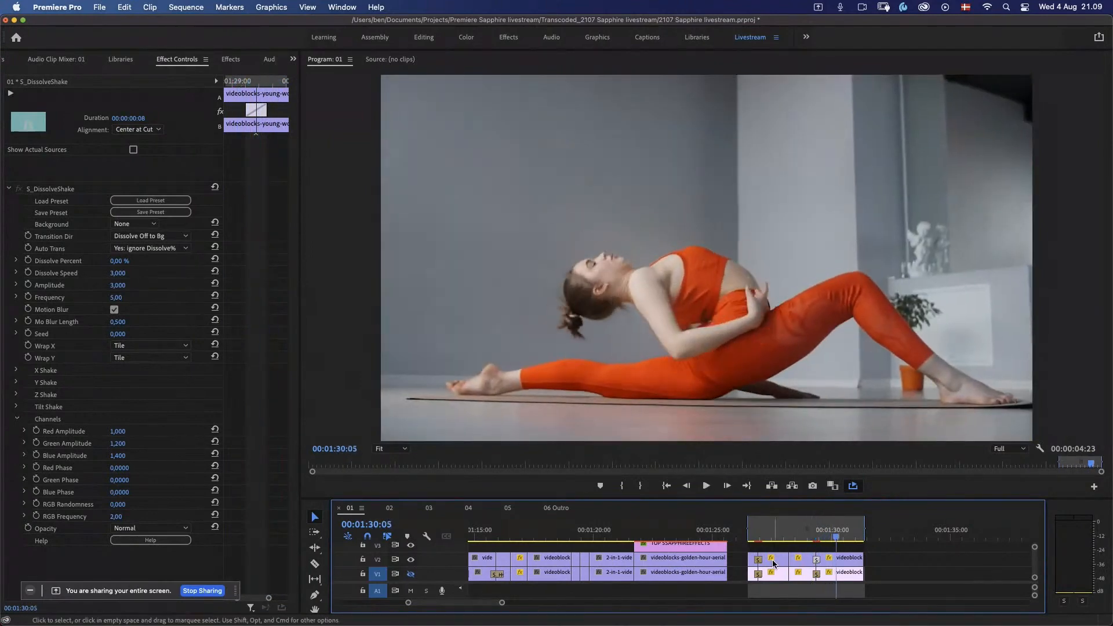
# Step: Mark the In point at the start of the beach running clip, at 00:01:10:24
pyautogui.click(484, 537)
pyautogui.moveTo(483, 543); pyautogui.dragTo(488, 546)
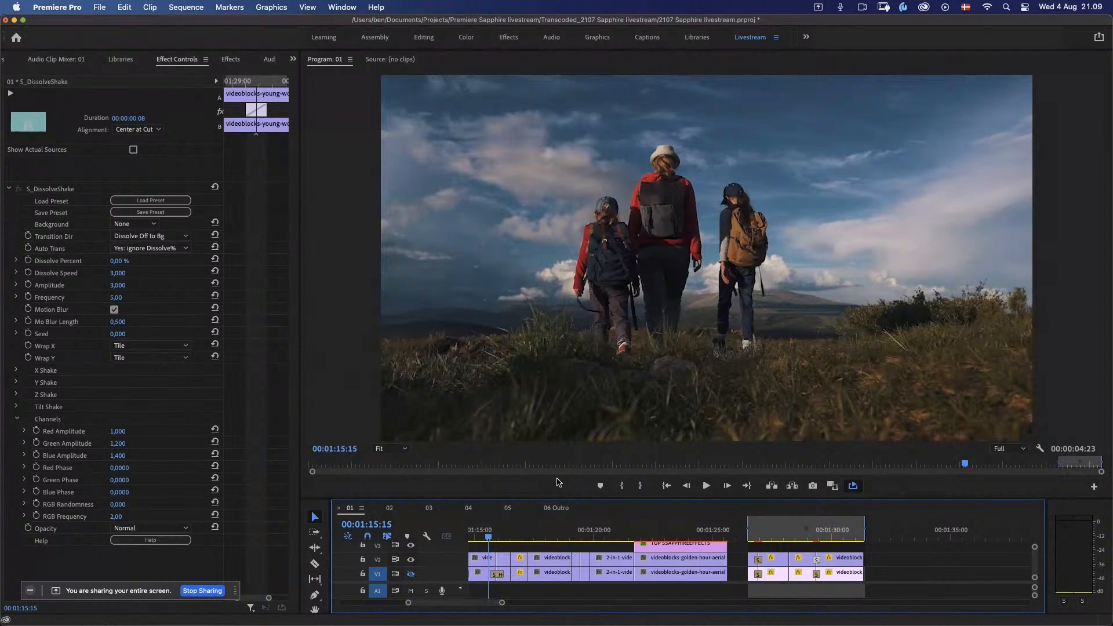
pyautogui.press('Up')
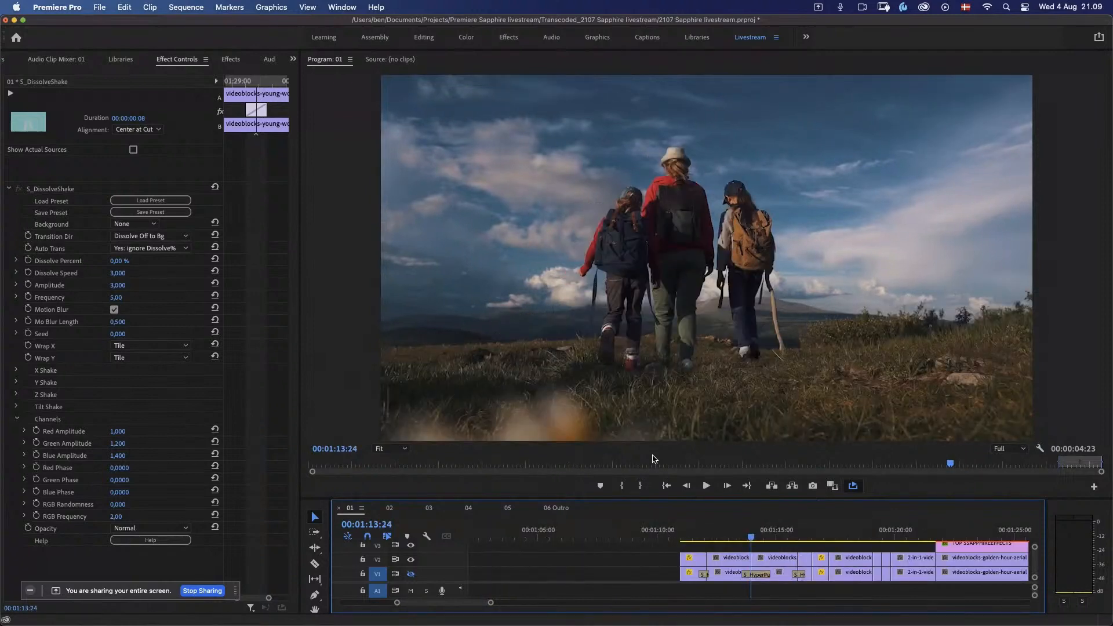
pyautogui.press('Up')
pyautogui.press('Up')
pyautogui.press('Up')
pyautogui.press('Down')
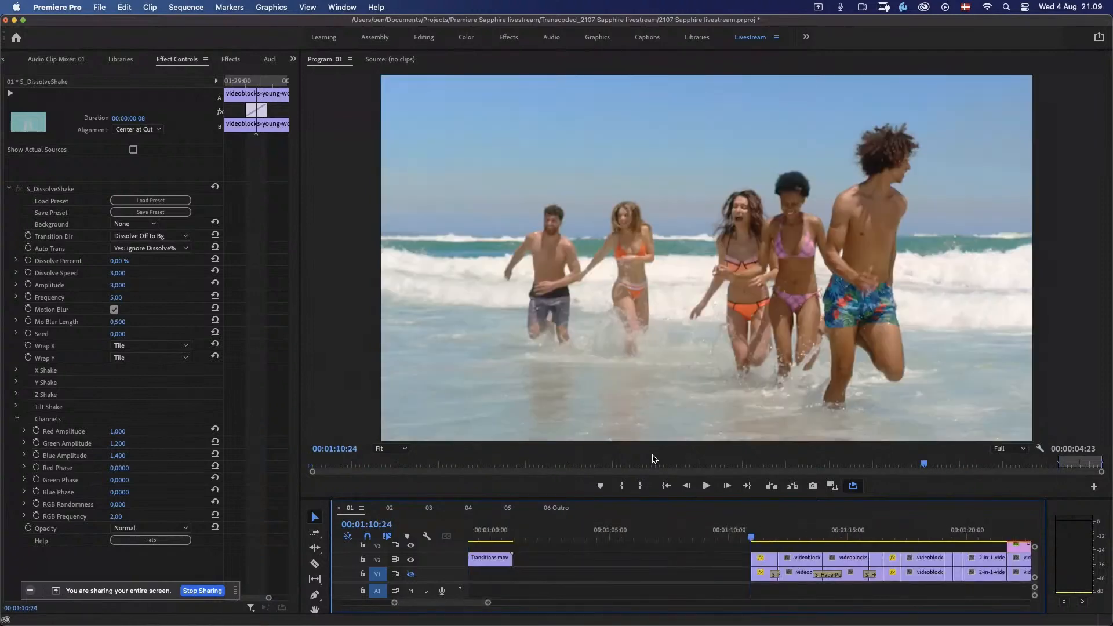
pyautogui.press('i')
# Step: Mark the Out point at the end of the TOP 5 SAPPHIRE EFFECTS title clip, at 00:01:25:15
pyautogui.press('Down')
pyautogui.press('Down')
pyautogui.press('Down')
pyautogui.press('Down')
pyautogui.press('Down')
pyautogui.press('Down')
pyautogui.press('Down')
pyautogui.press('Down')
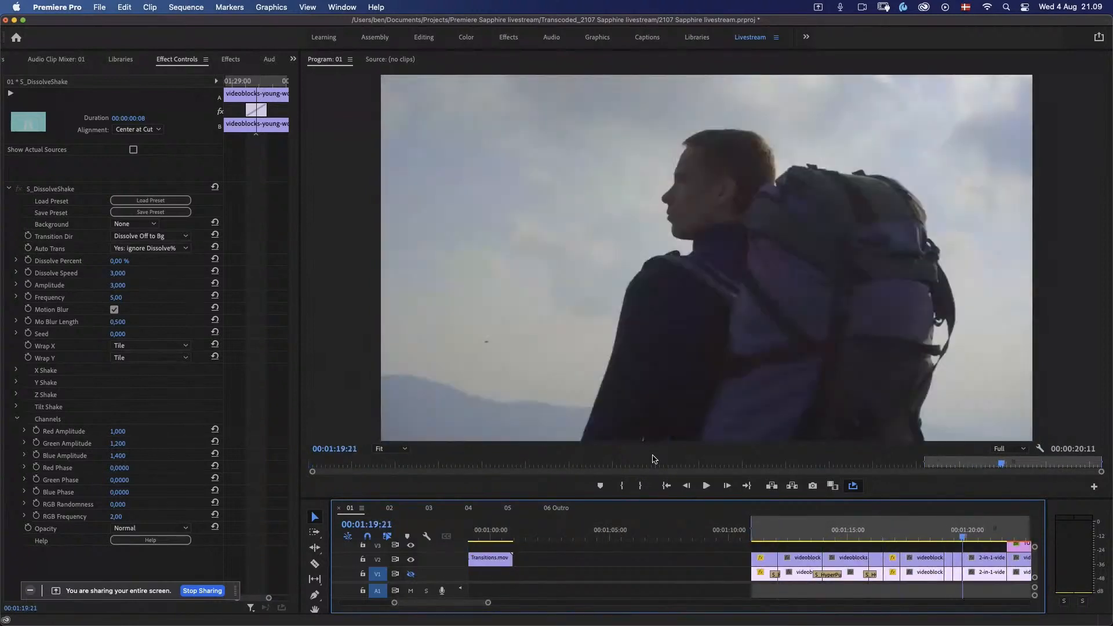
pyautogui.press('Down')
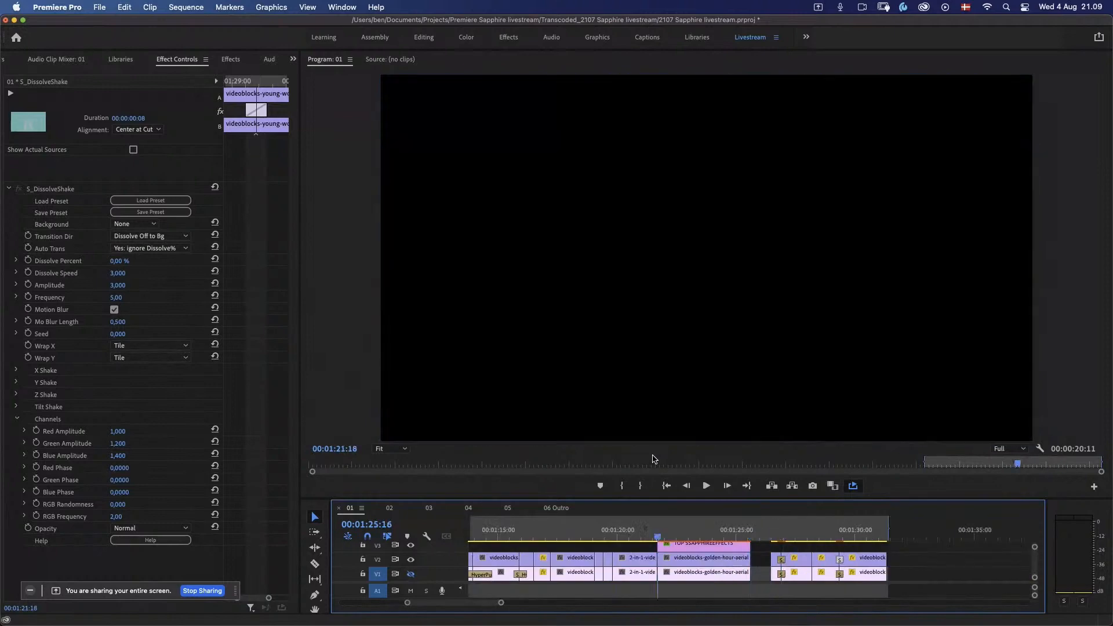
pyautogui.press('Down')
pyautogui.press('o')
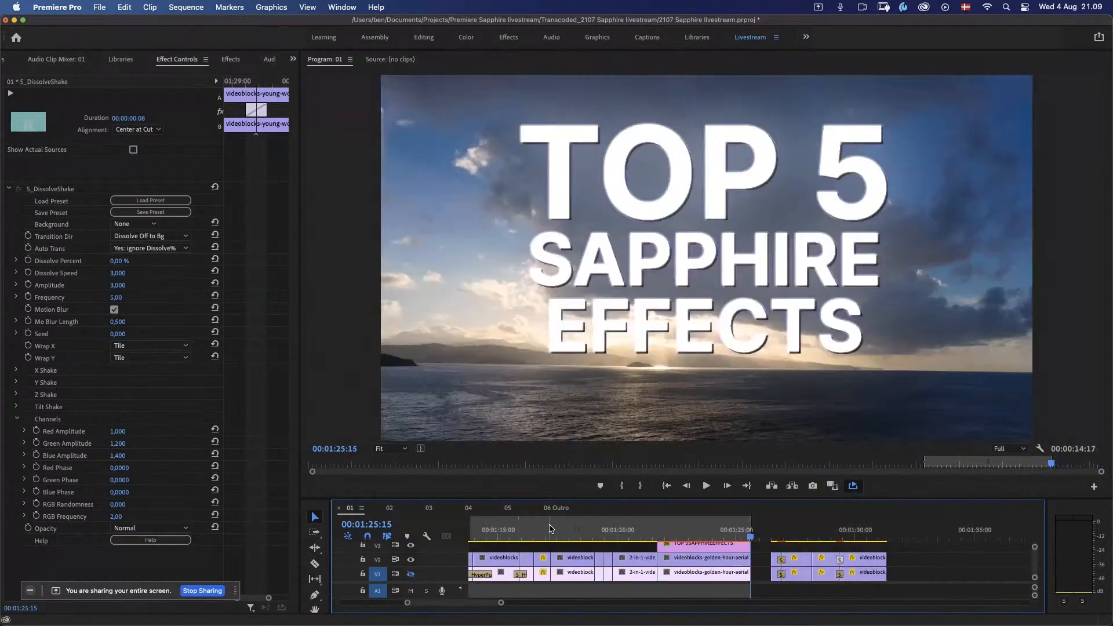
# Step: Play the opening clips of the marked range twice, from the beach runners through the dancer to the hikers
pyautogui.moveTo(550, 529); pyautogui.dragTo(496, 541)
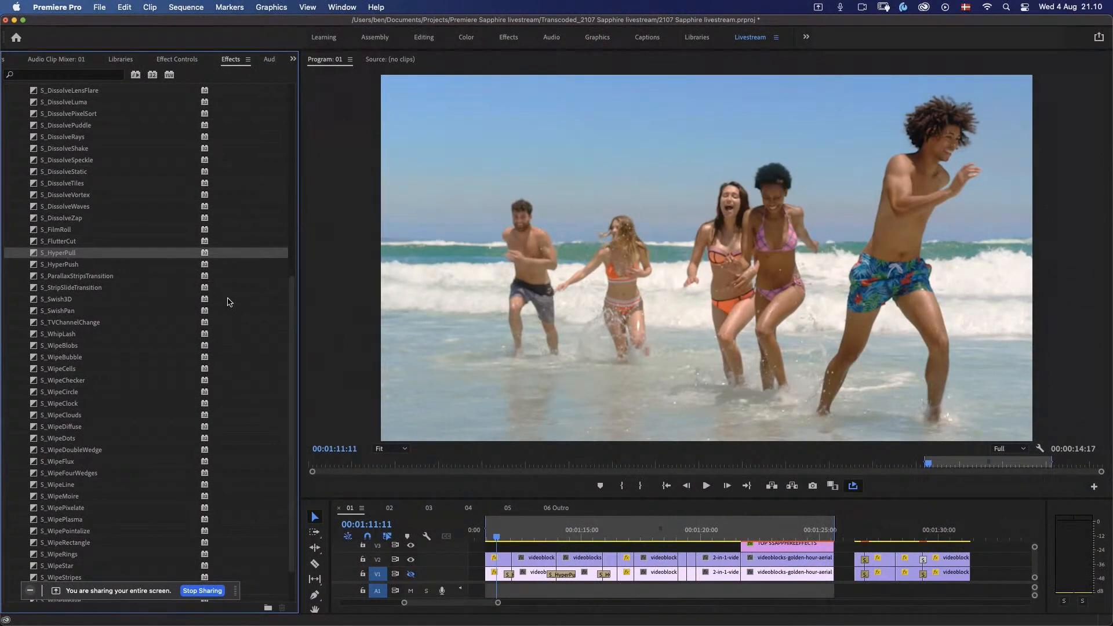
pyautogui.click(487, 530)
pyautogui.press('space')
pyautogui.hscroll(-8, 526, 609)
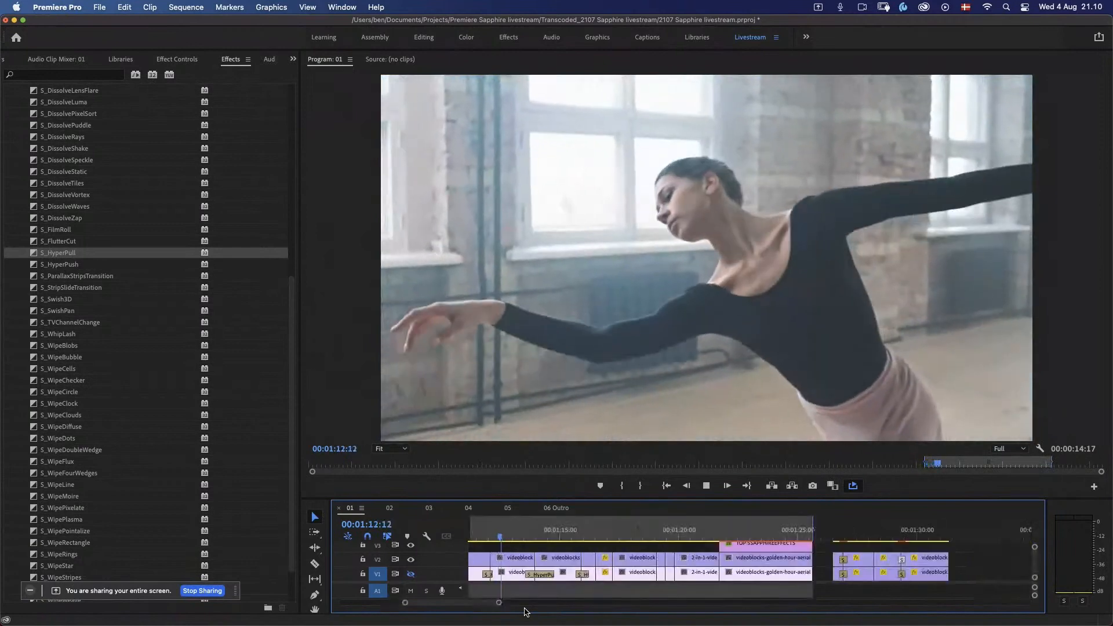
pyautogui.press('space')
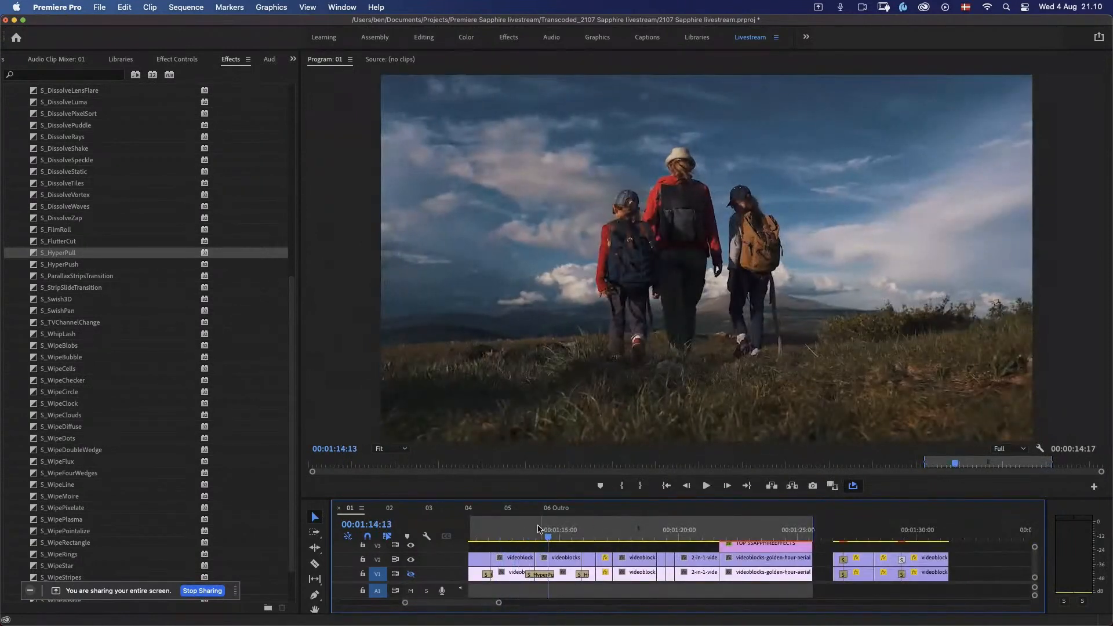
pyautogui.click(481, 537)
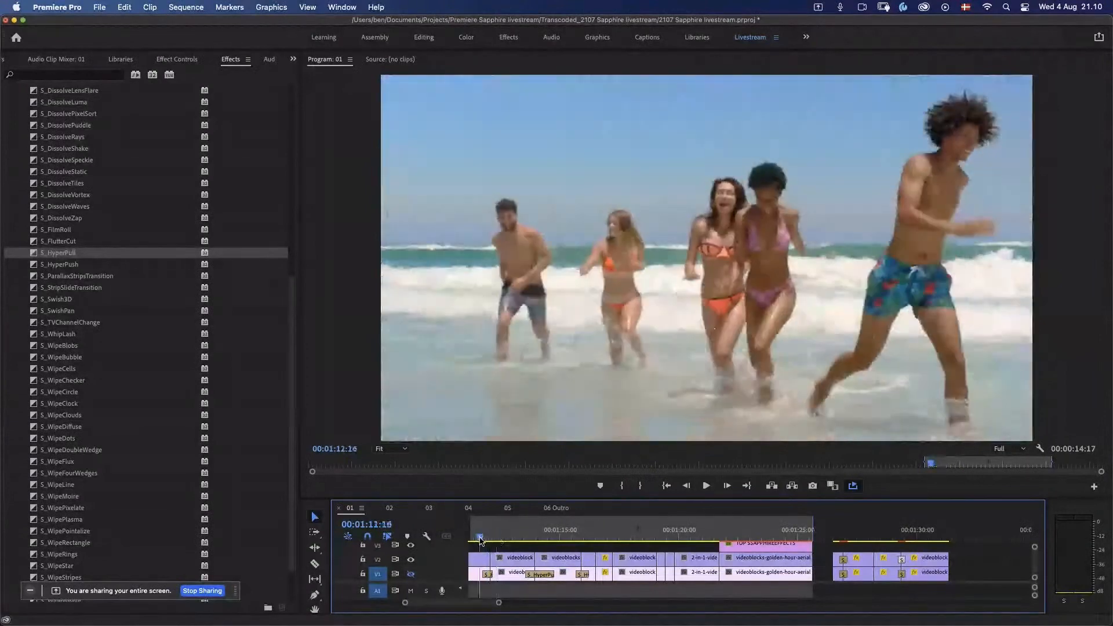
pyautogui.moveTo(480, 541)
pyautogui.mouseDown()
pyautogui.moveTo(492, 540)
pyautogui.moveTo(479, 543)
pyautogui.mouseUp()
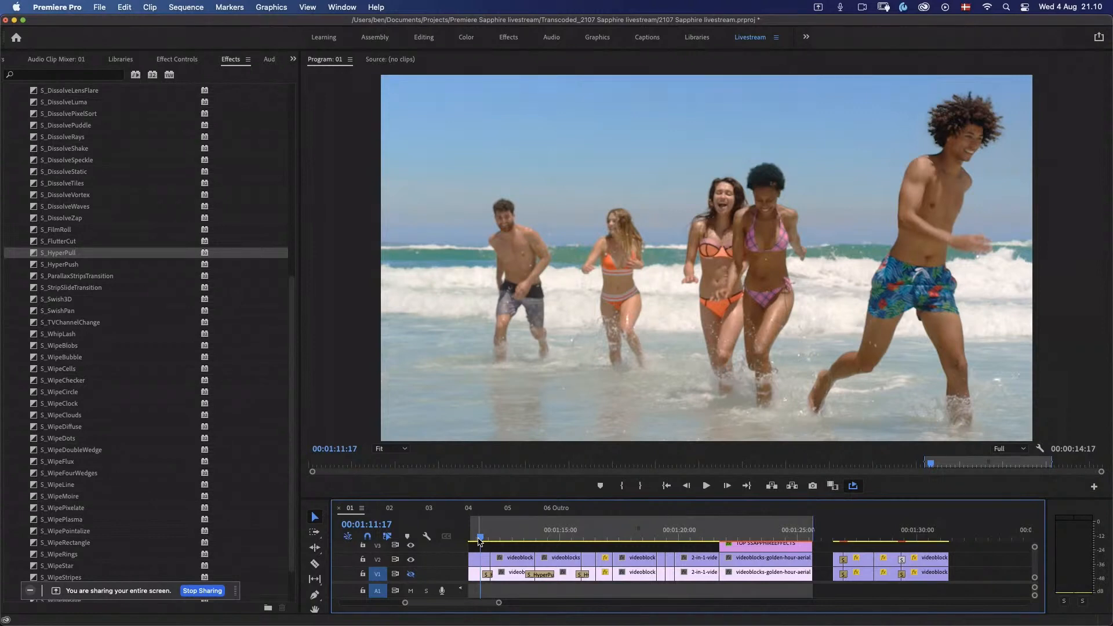
pyautogui.press('space')
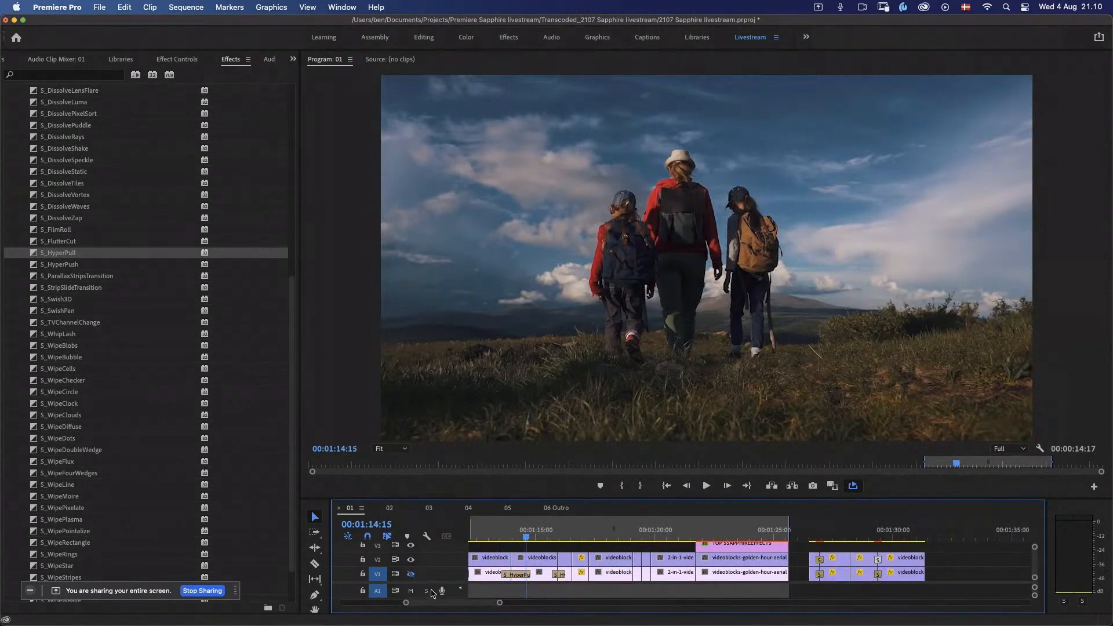
# Step: Apply the S_HyperPull transition to the V2 cut between the beach and dancer clips and play it back
pyautogui.hscroll(-3, 421, 605)
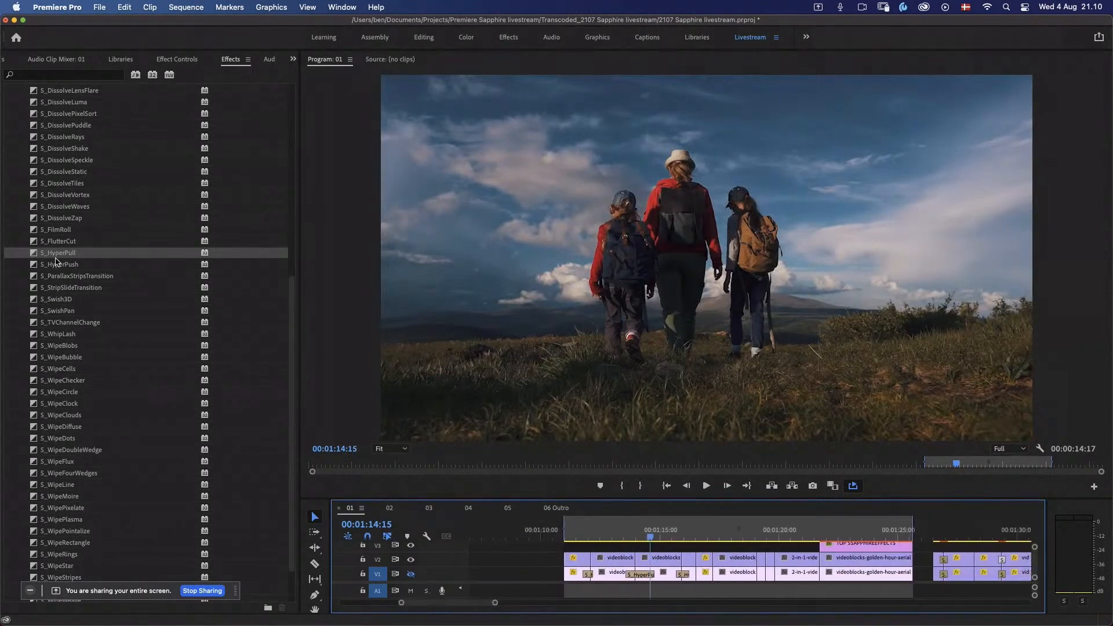
pyautogui.moveTo(55, 258); pyautogui.dragTo(591, 559)
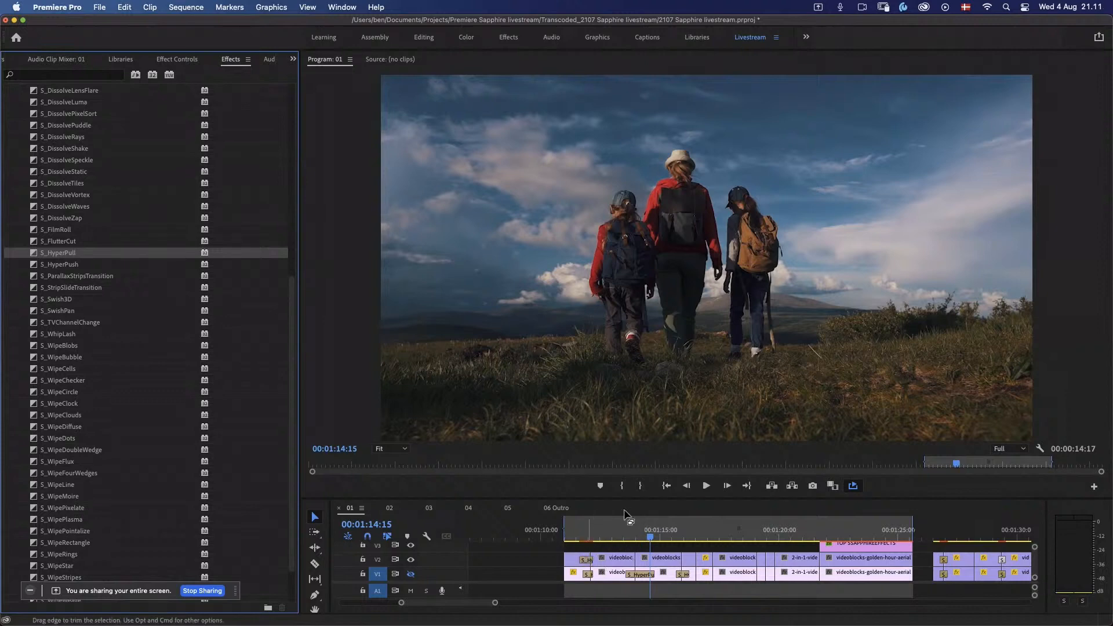
pyautogui.click(572, 538)
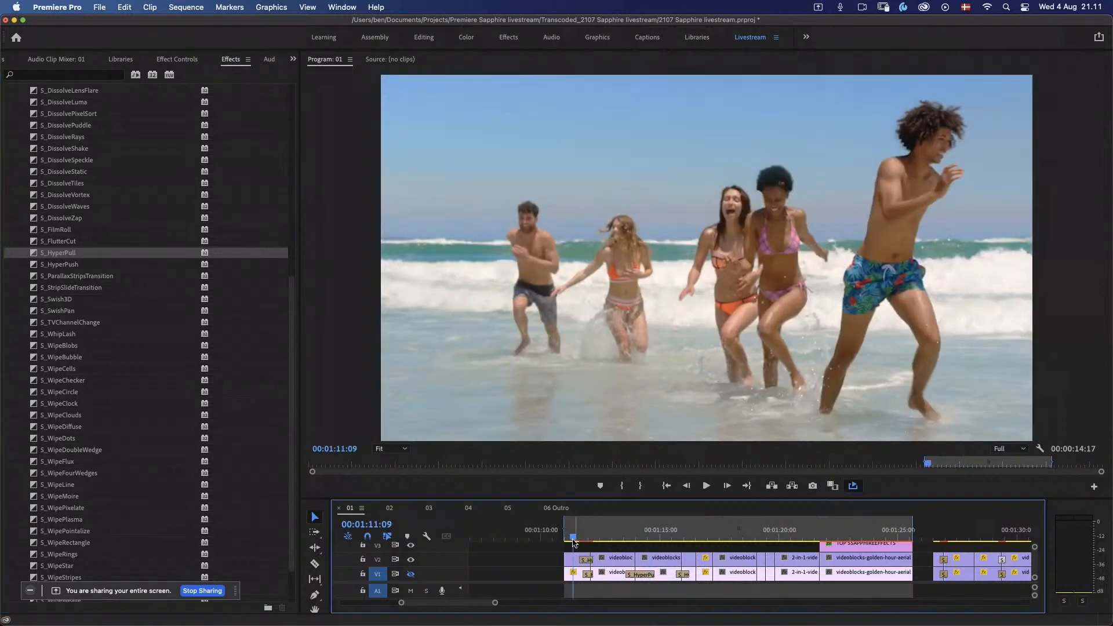
pyautogui.press('Up')
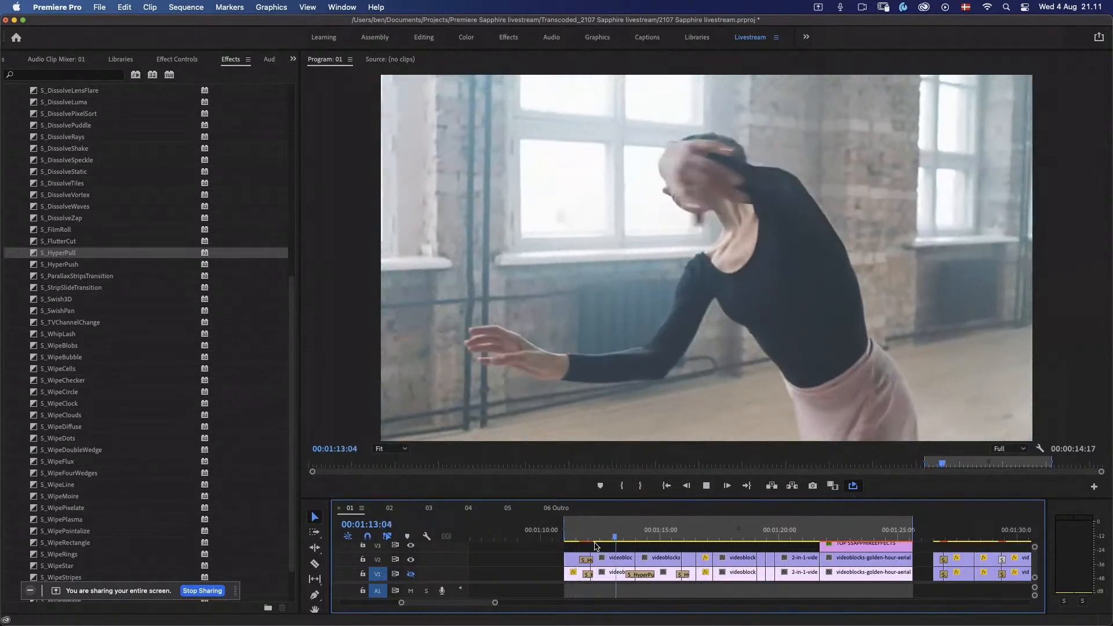
pyautogui.click(574, 537)
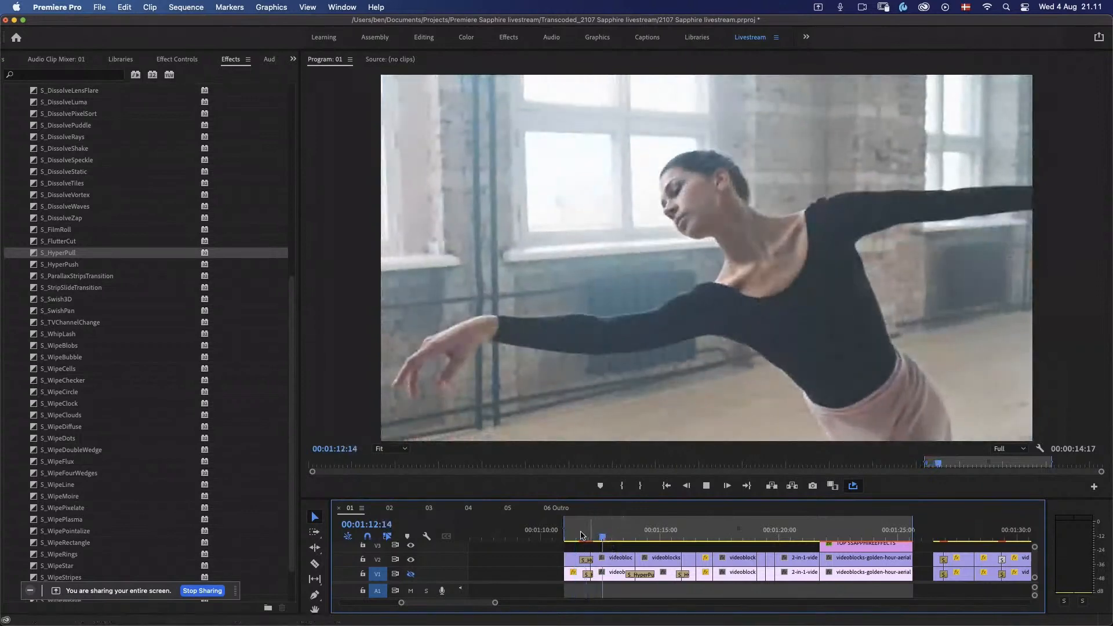
pyautogui.click(579, 538)
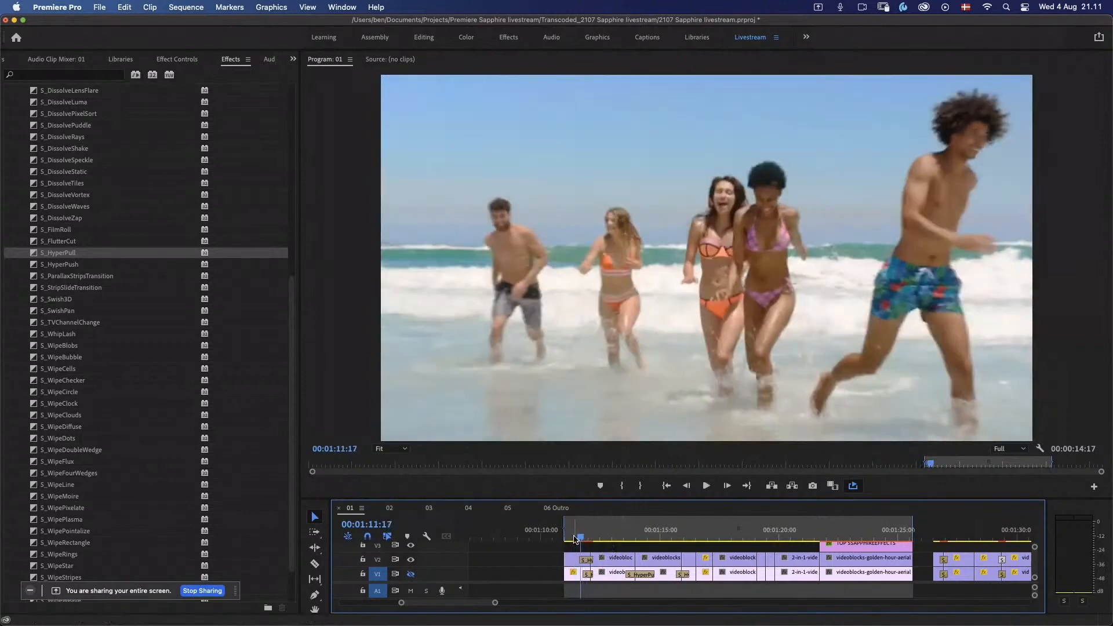
# Step: Step forward and back frame by frame through the HyperPull transition to examine its zoom, glow and blur
pyautogui.press('Right')
pyautogui.press('Right')
pyautogui.press('Right')
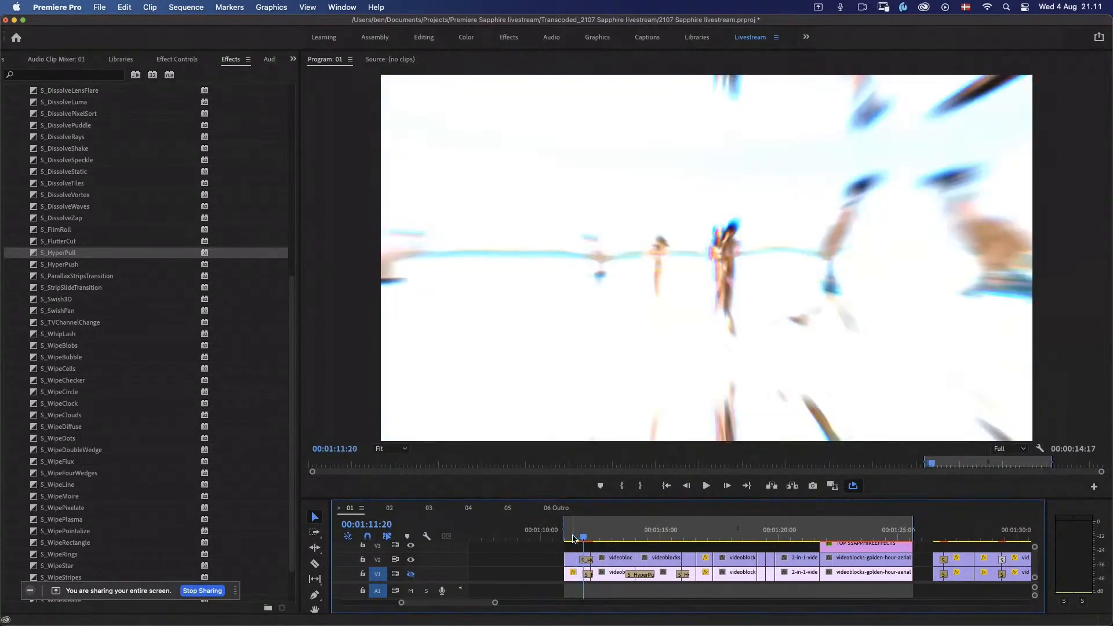
pyautogui.press('Right')
pyautogui.press('Right')
pyautogui.press('Right')
pyautogui.press('Right')
pyautogui.press('Right')
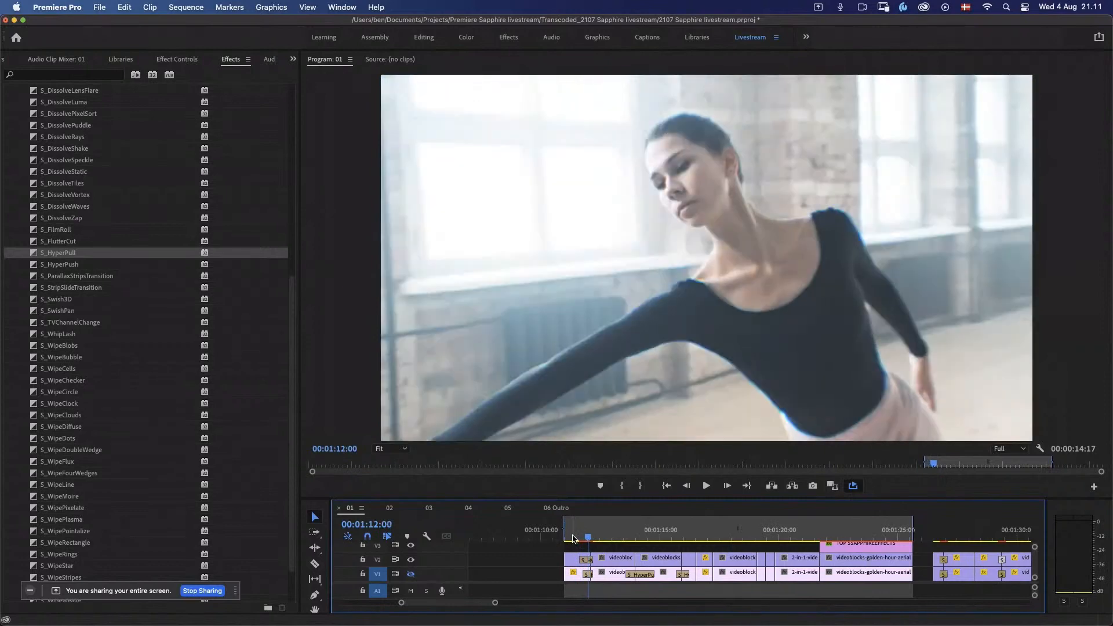
pyautogui.press('Left')
pyautogui.press('Left')
pyautogui.press('Left')
pyautogui.press('Left')
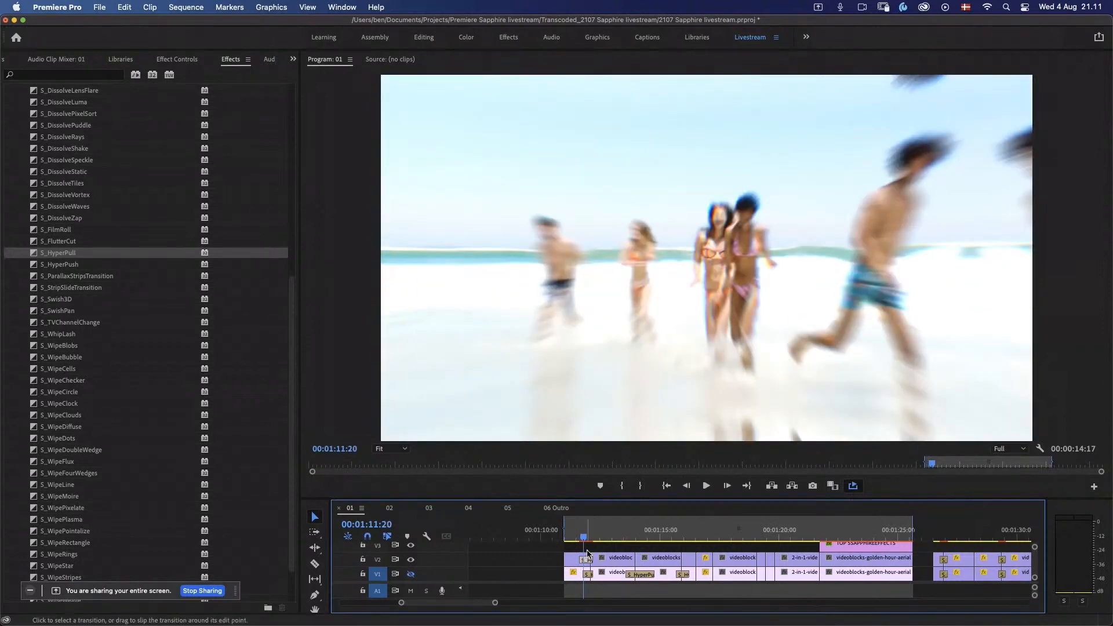
# Step: Open the preset browser for the V2 S_HyperPull transition and preview 70's Love, Distorted Blip, Hey Ya and Horizontal Hype in motion
pyautogui.click(172, 61)
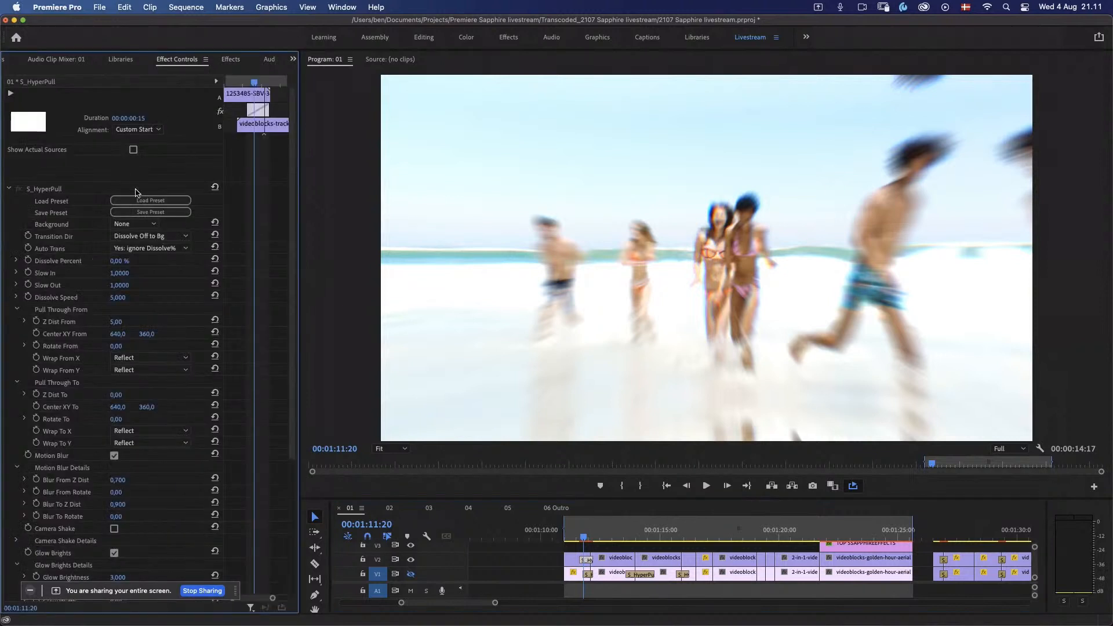
pyautogui.click(152, 201)
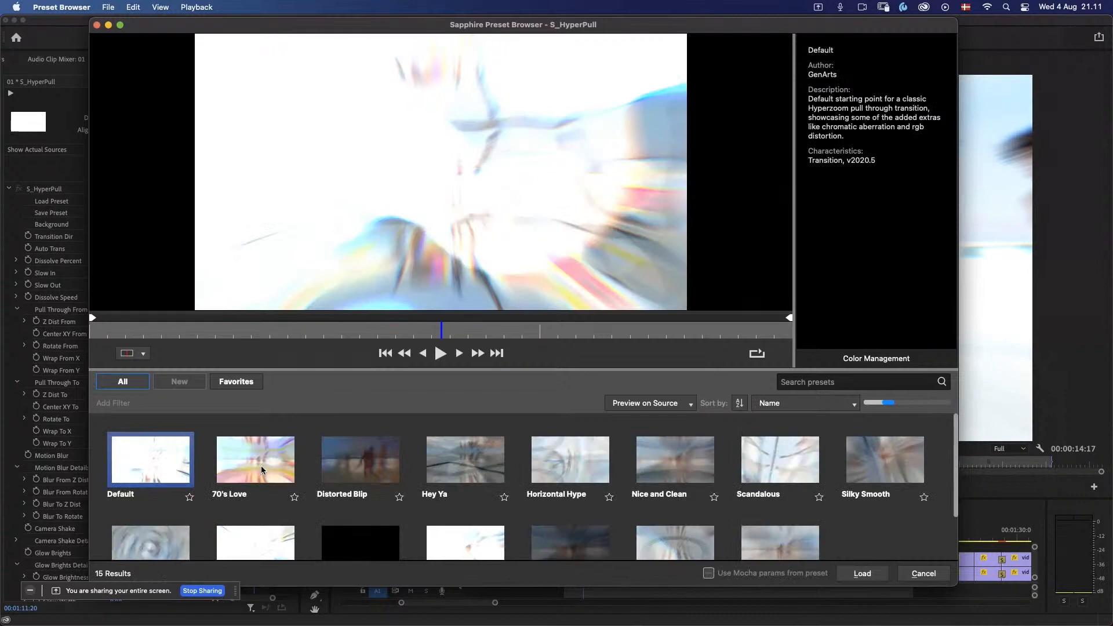
pyautogui.click(261, 470)
pyautogui.click(441, 354)
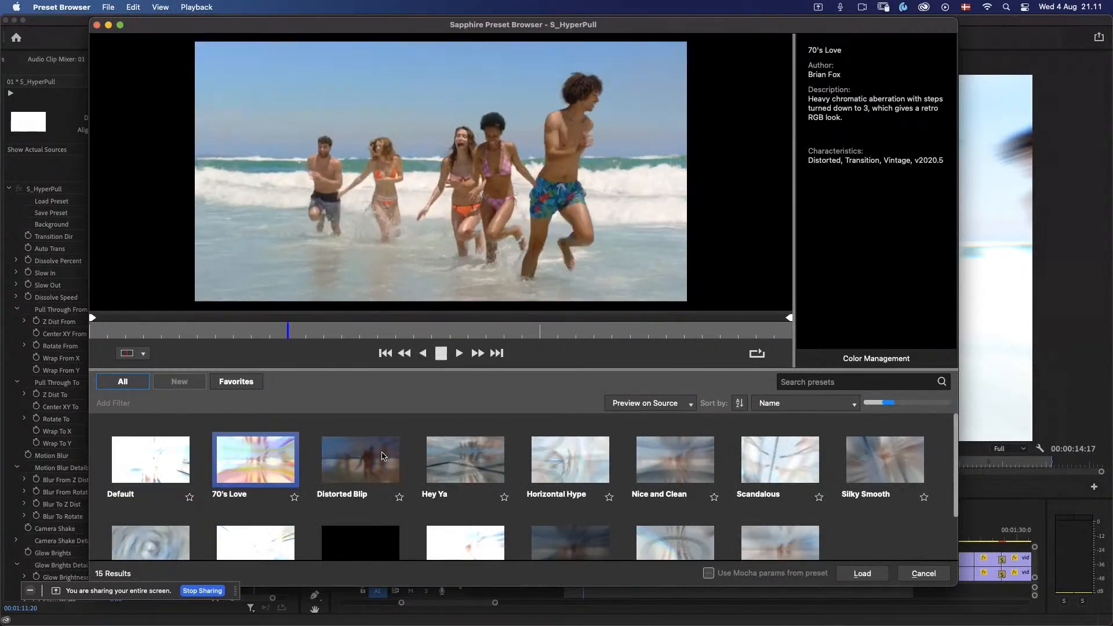
pyautogui.click(382, 457)
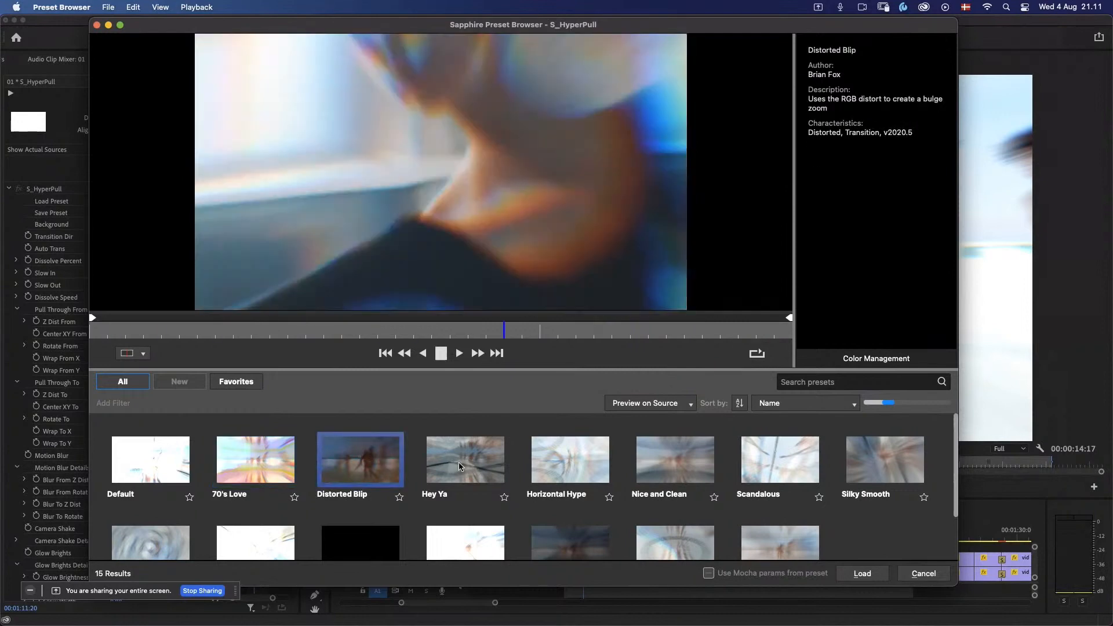
pyautogui.click(459, 465)
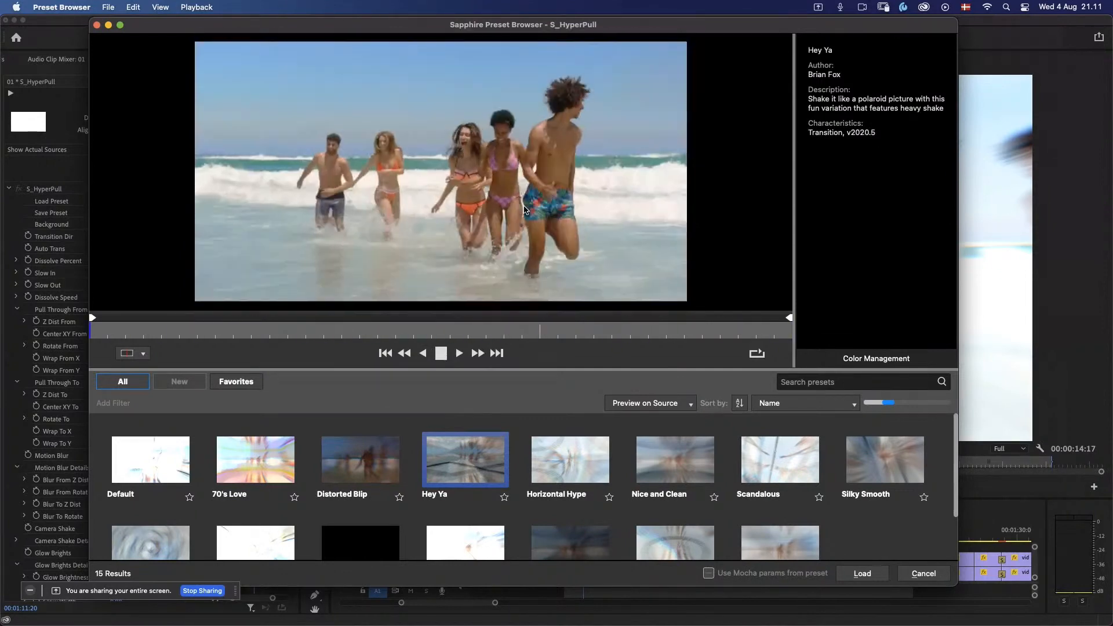
pyautogui.click(567, 468)
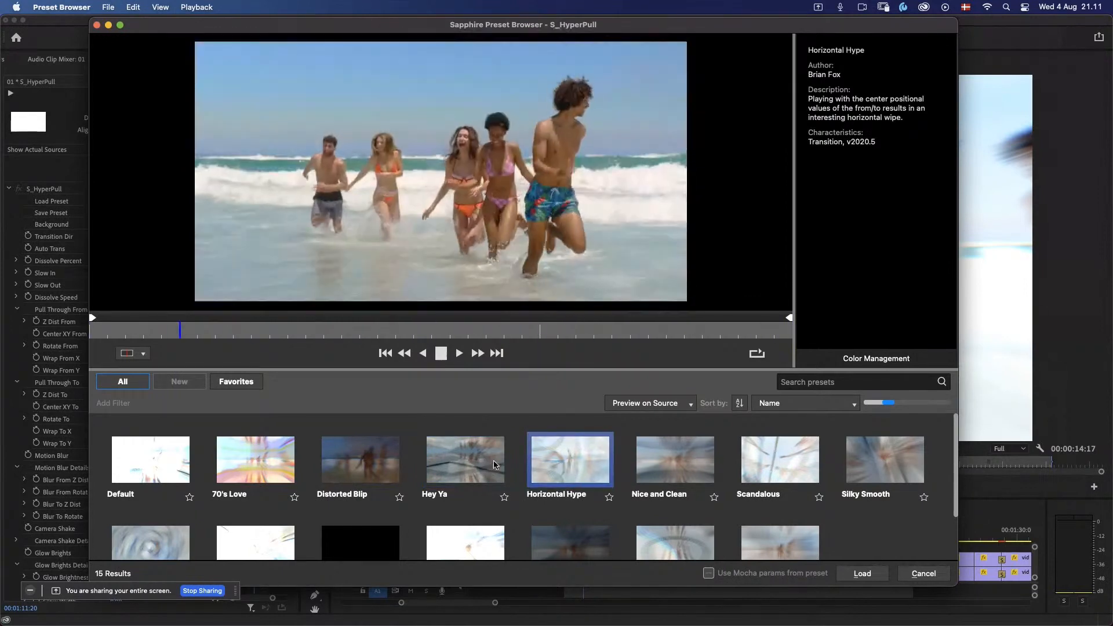
pyautogui.click(494, 464)
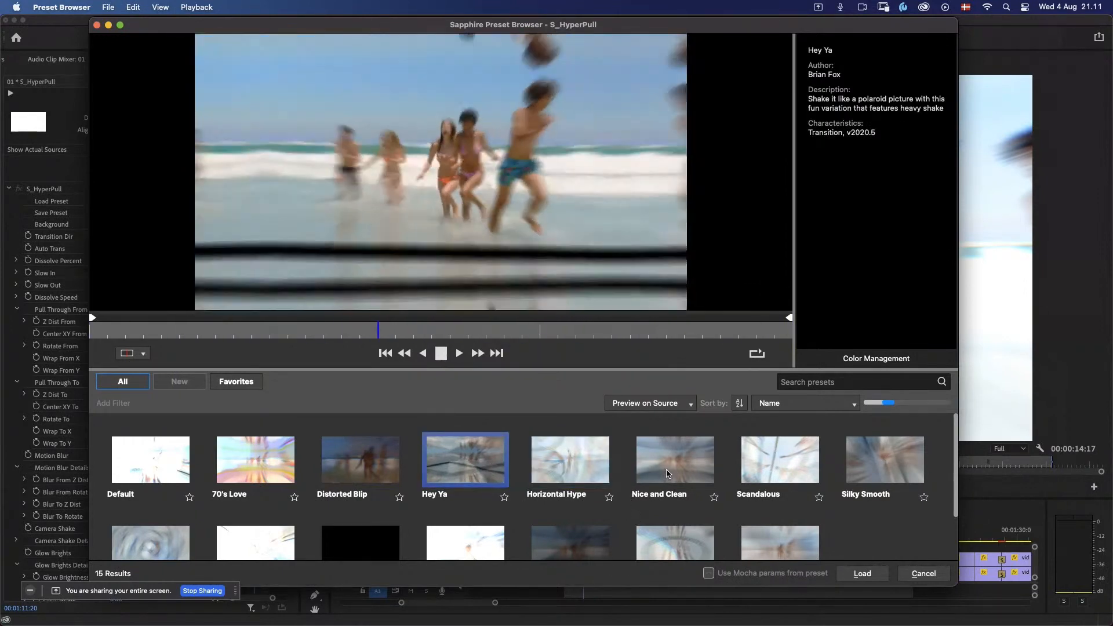
# Step: Preview the remaining S_HyperPull presets in motion, from Nice and Clean, Scandalous and Silky Smooth through Spinback Brights and Vertical Hype to Wobbley
pyautogui.click(667, 473)
pyautogui.click(747, 474)
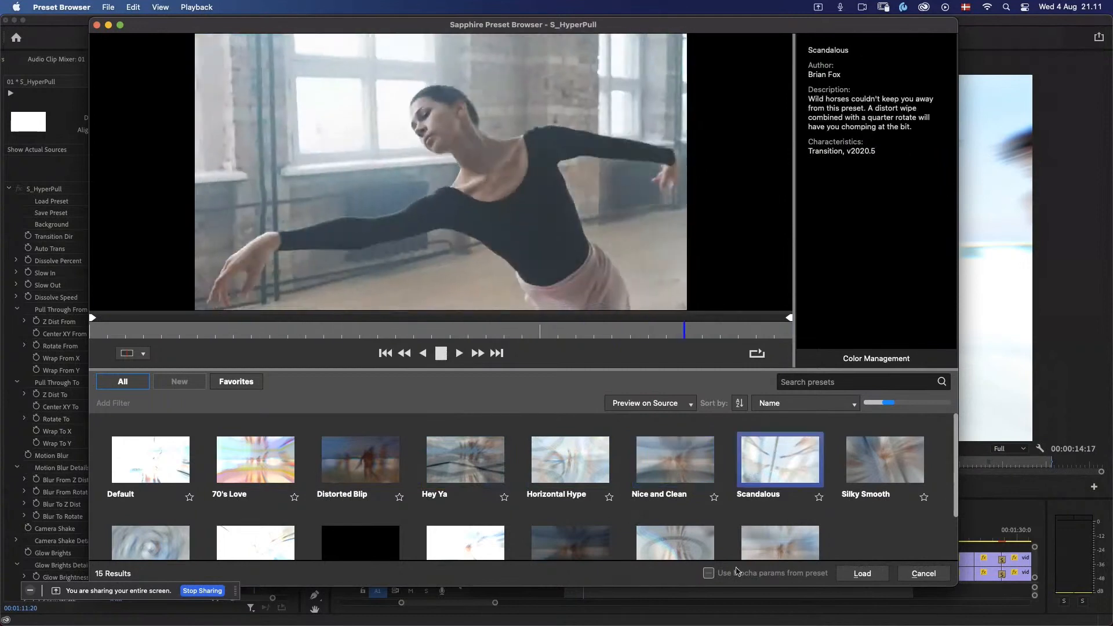
pyautogui.click(863, 466)
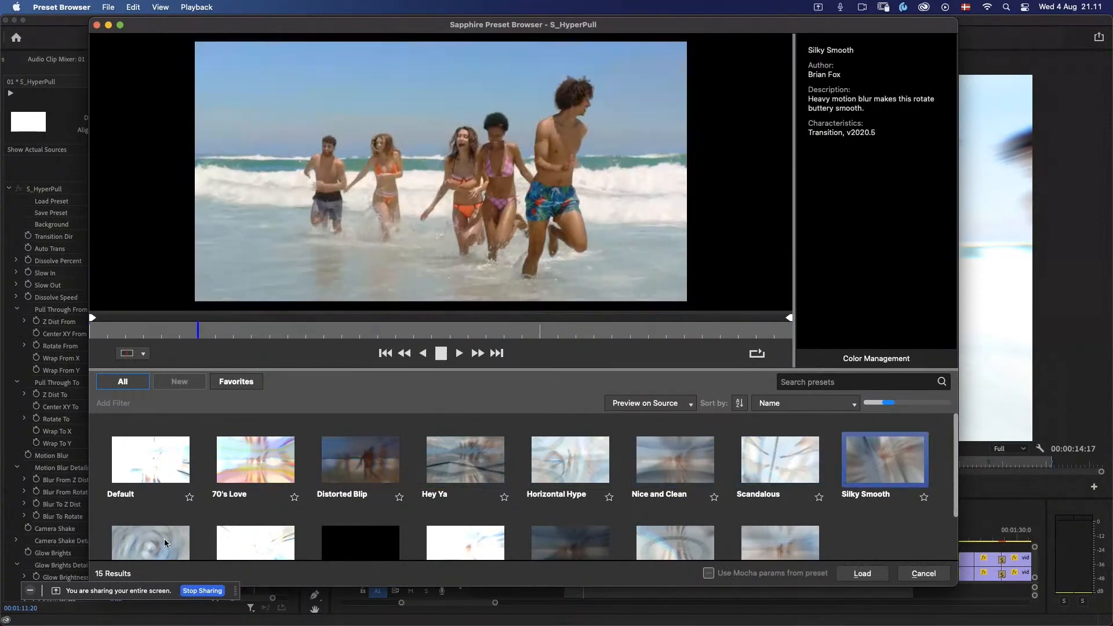
pyautogui.click(167, 543)
pyautogui.click(270, 550)
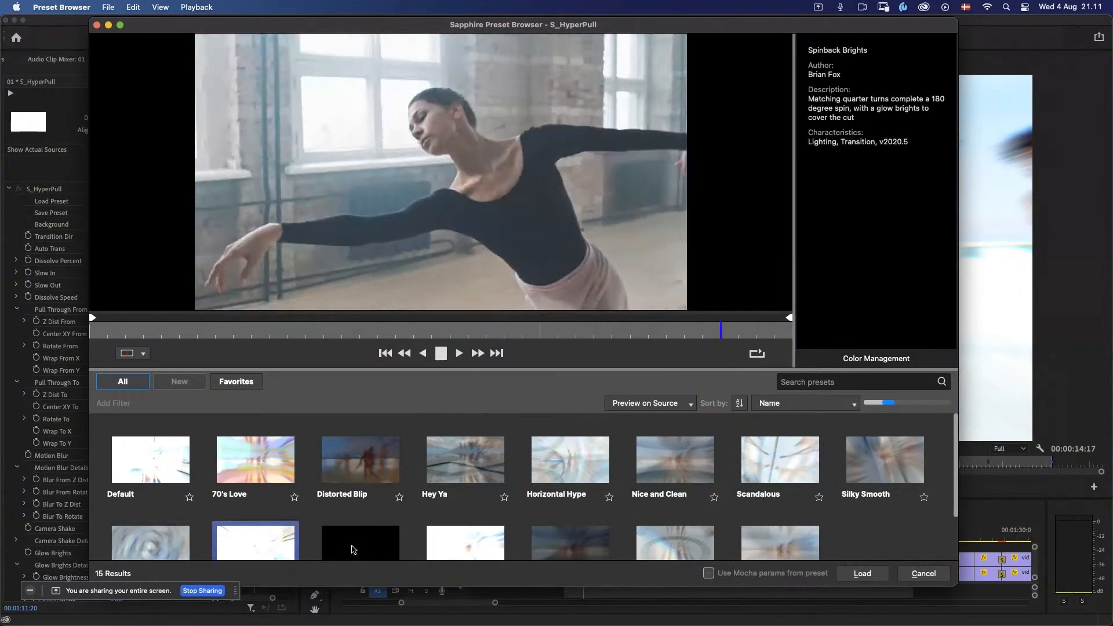
pyautogui.click(353, 550)
pyautogui.click(463, 547)
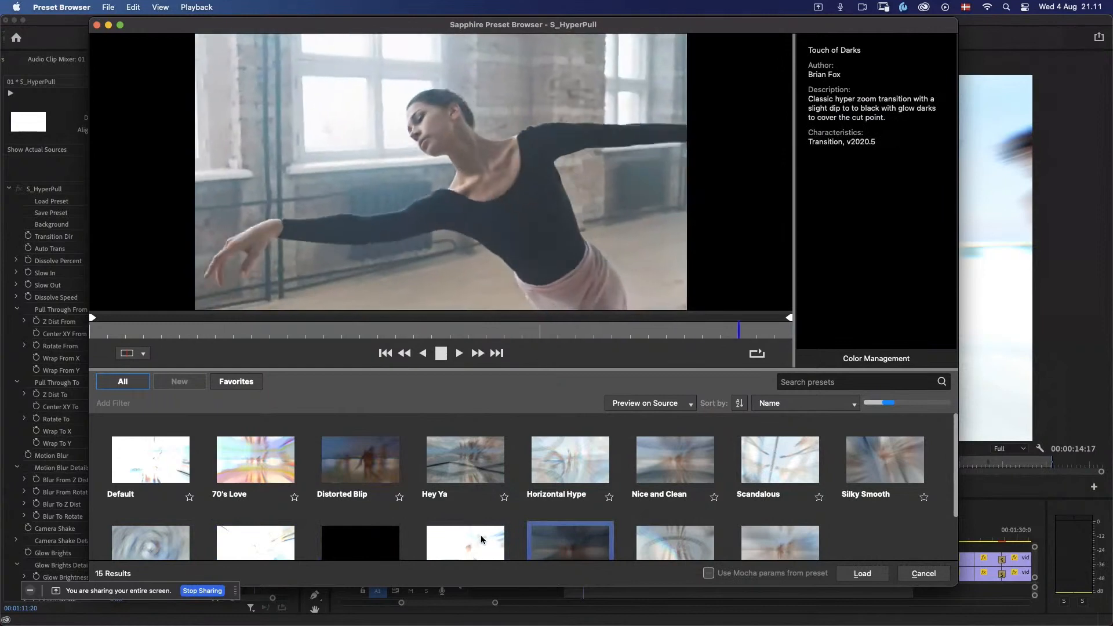
pyautogui.click(673, 548)
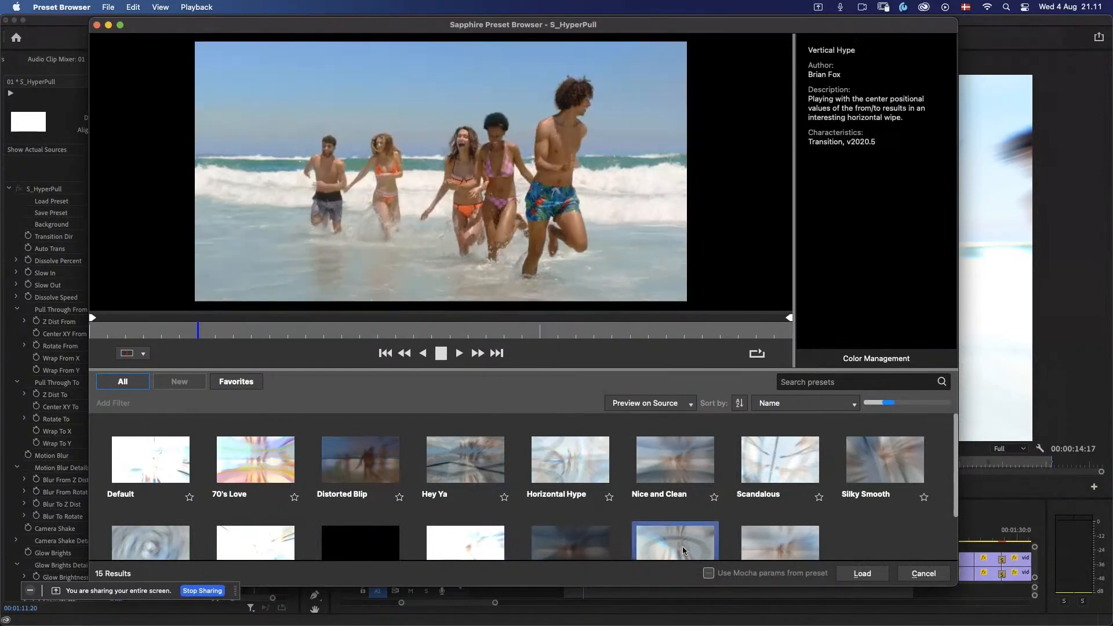
pyautogui.click(763, 554)
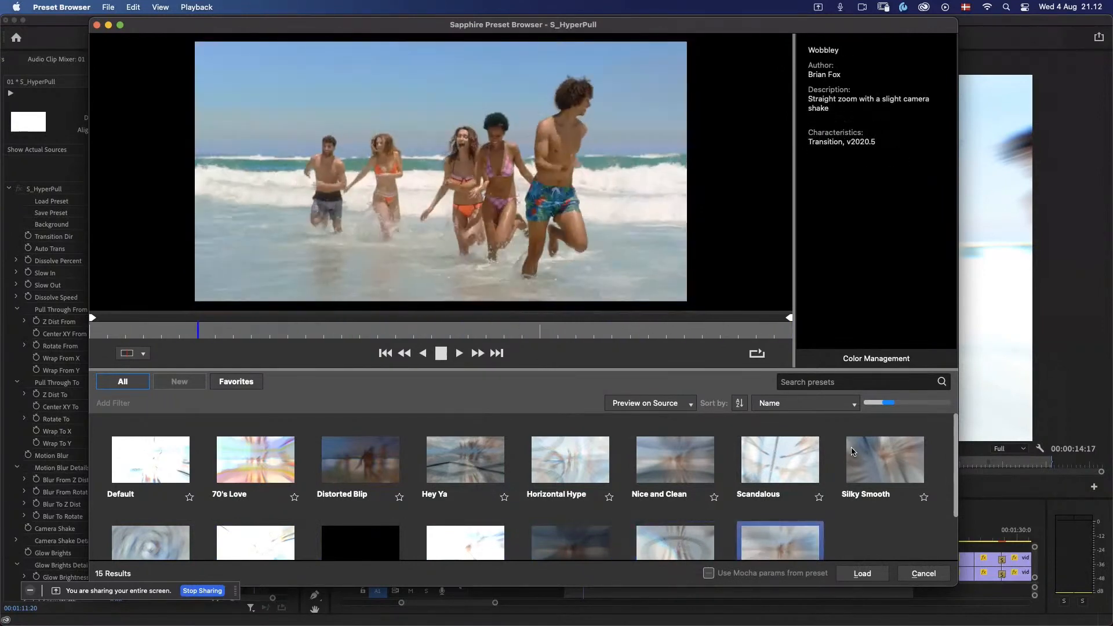
# Step: Compare the Silky Smooth, Scandalous and Touch of Brights presets in motion on the beach-to-dancer transition
pyautogui.click(868, 466)
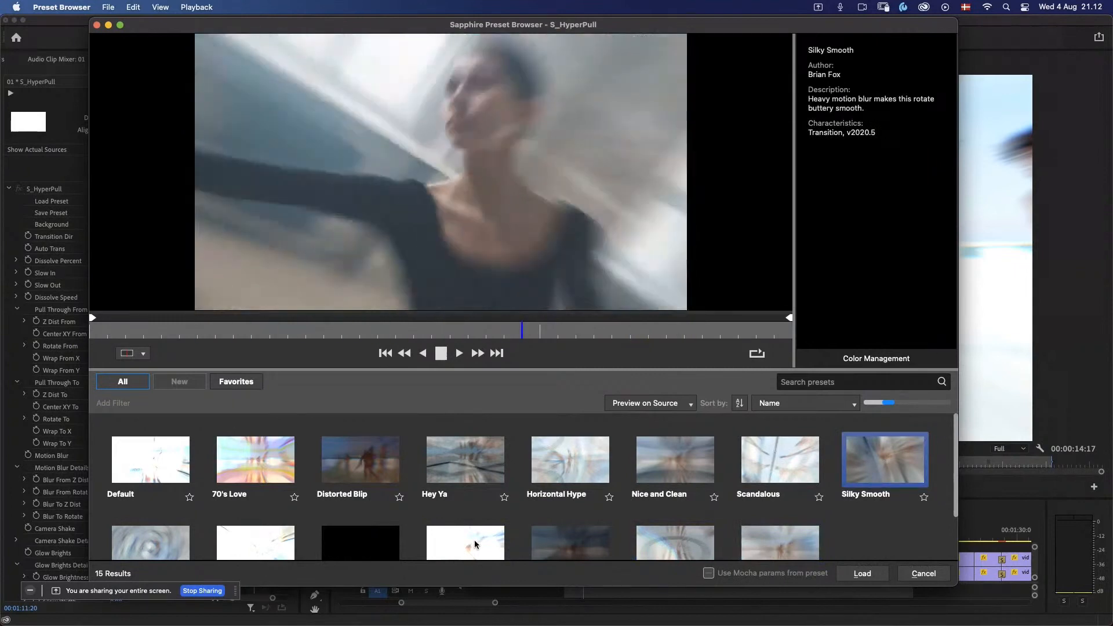
pyautogui.click(476, 547)
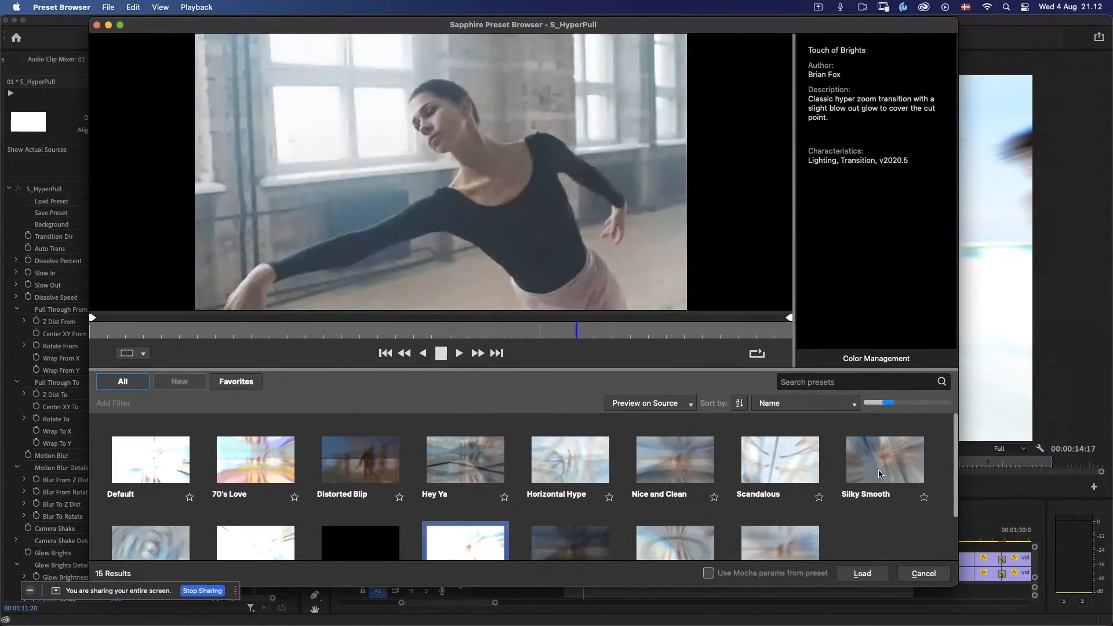
pyautogui.click(879, 472)
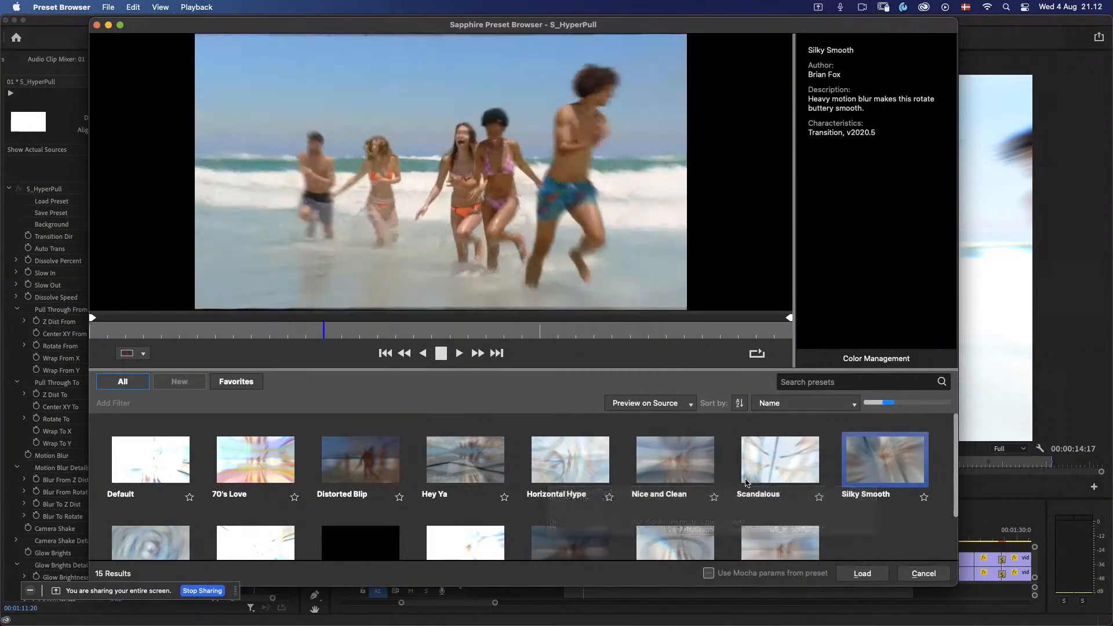
pyautogui.click(765, 469)
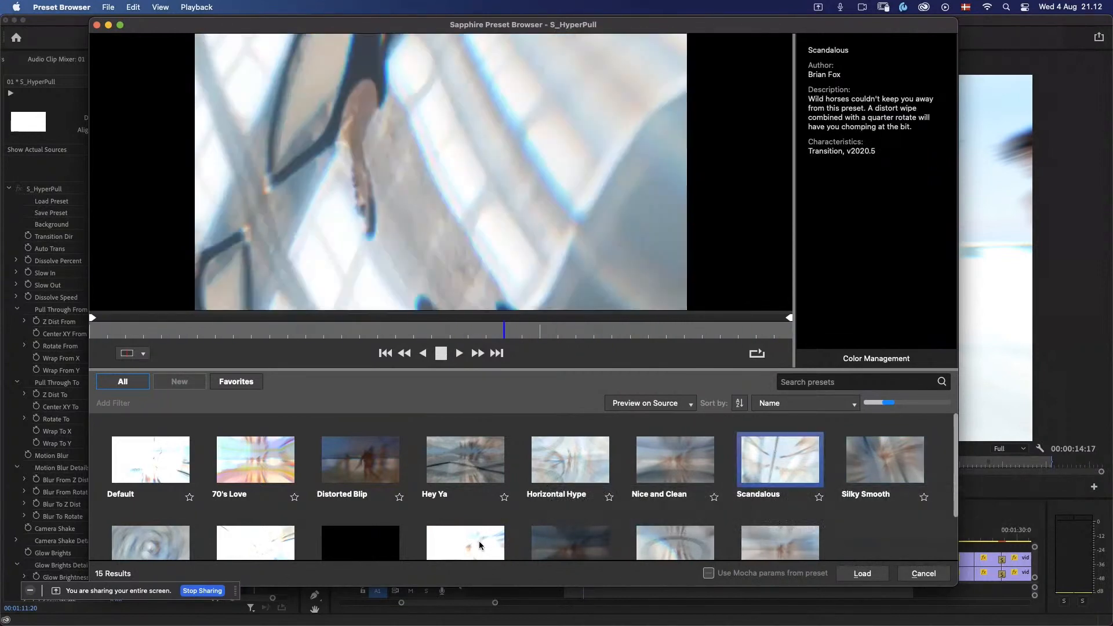
pyautogui.click(484, 544)
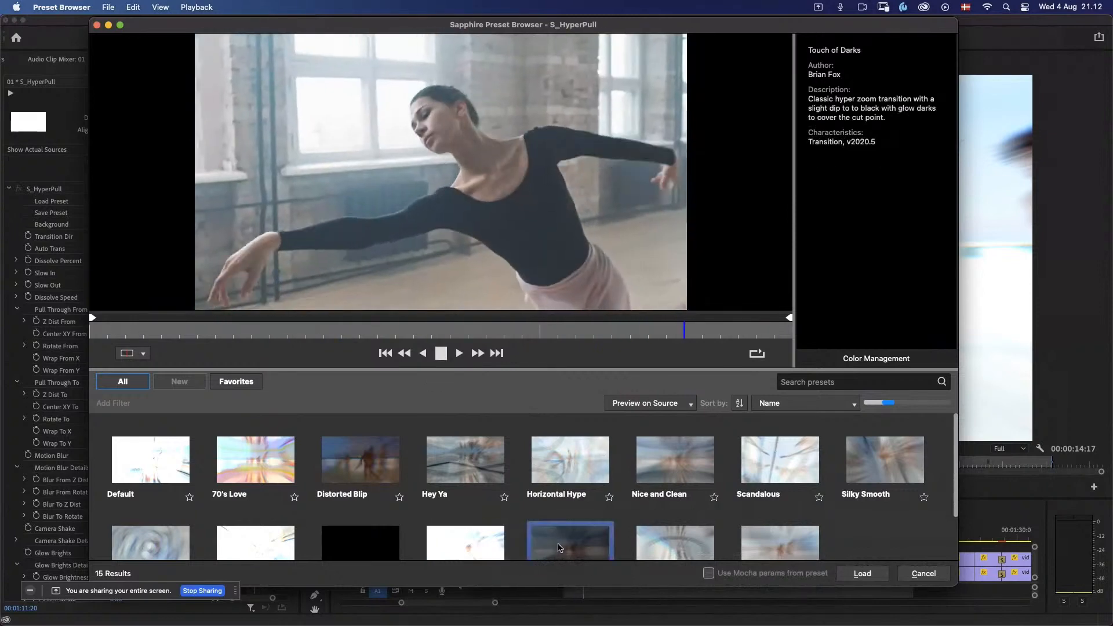
# Step: Compare Touch of Darks with Touch of Brights, and load Touch of Darks onto the V2 S_HyperPull transition
pyautogui.click(557, 548)
pyautogui.press('space')
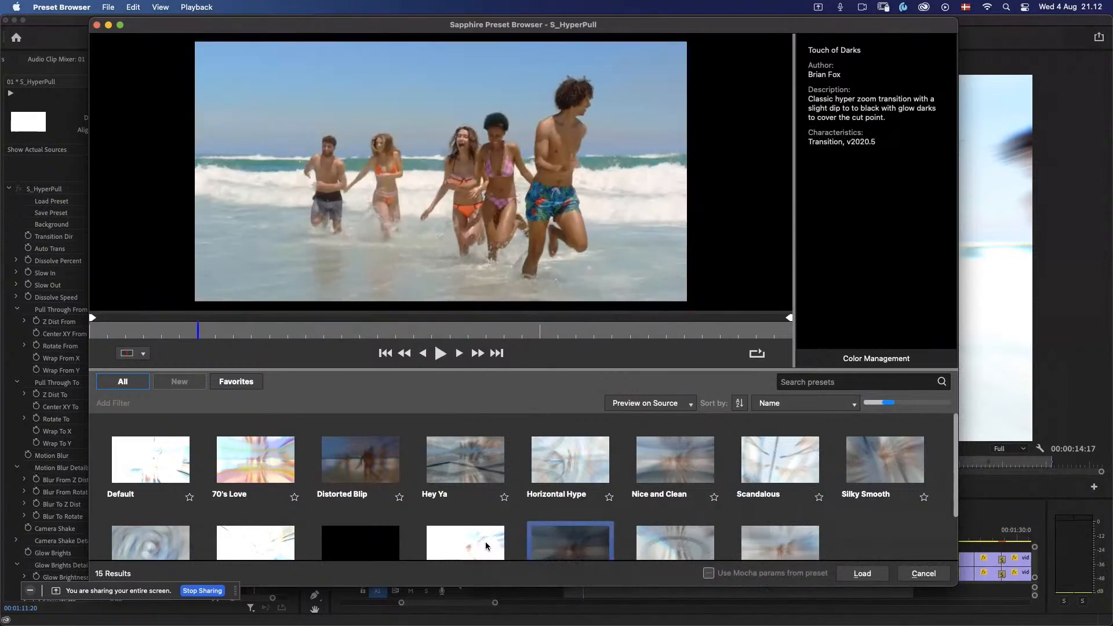
pyautogui.click(451, 552)
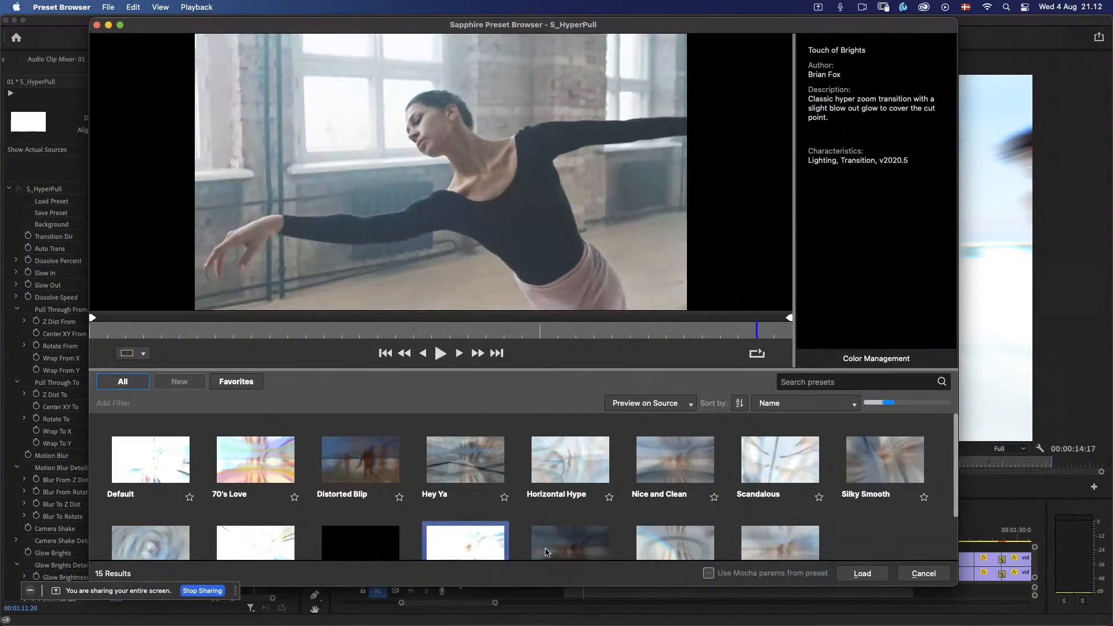
pyautogui.click(554, 550)
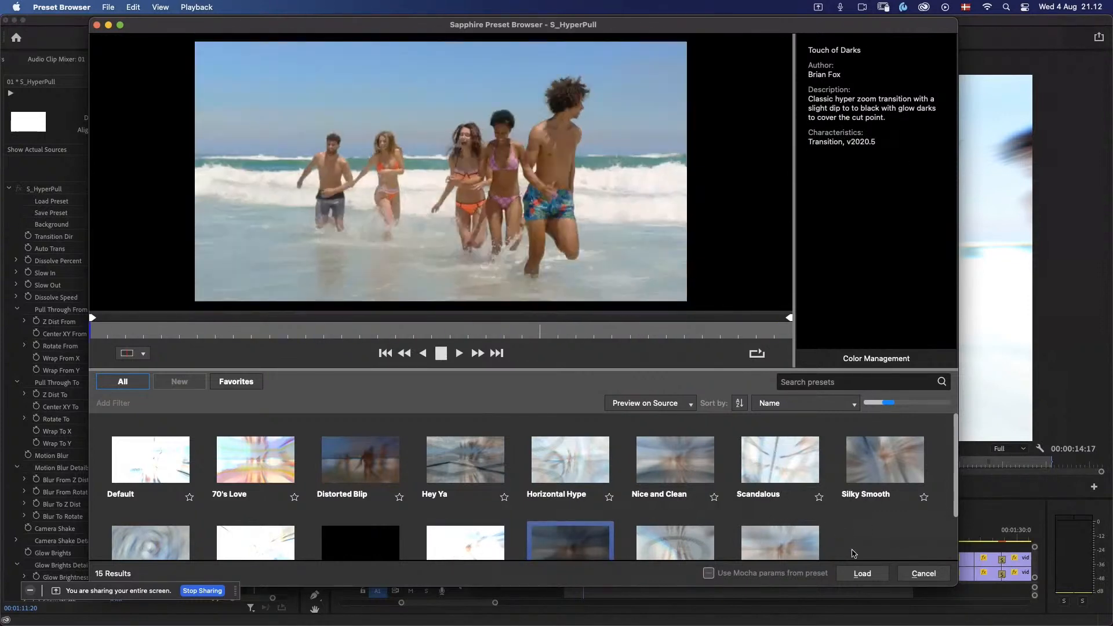
pyautogui.click(866, 573)
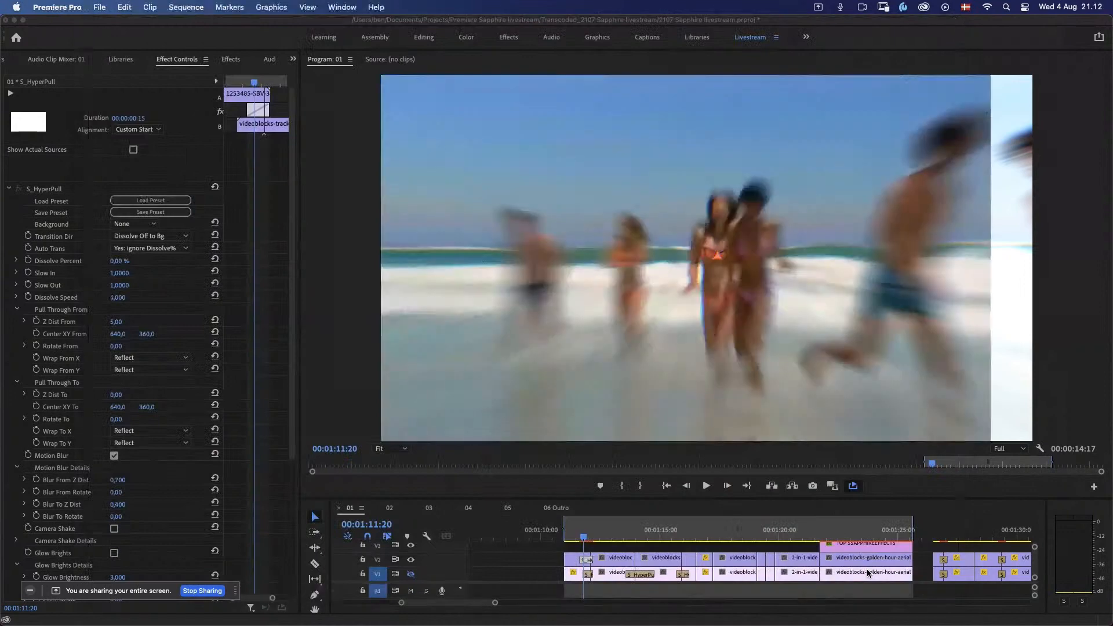
# Step: Play the cut from the beach runners to the dancer several times to review the loaded HyperPull preset
pyautogui.click(582, 539)
pyautogui.press('space')
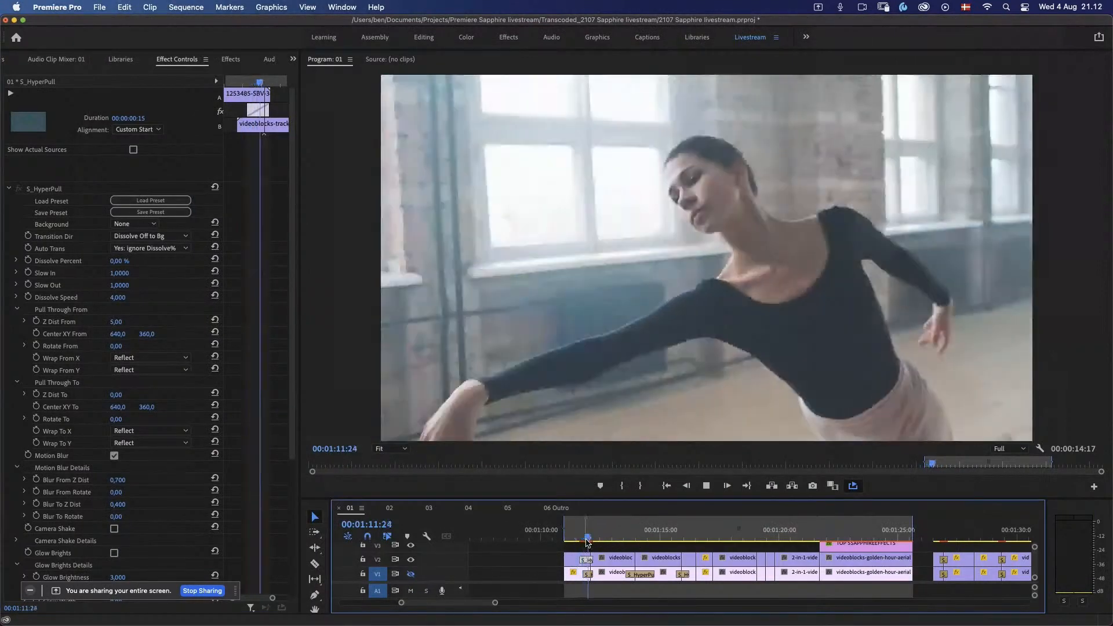
pyautogui.moveTo(583, 539); pyautogui.dragTo(582, 540)
pyautogui.press('space')
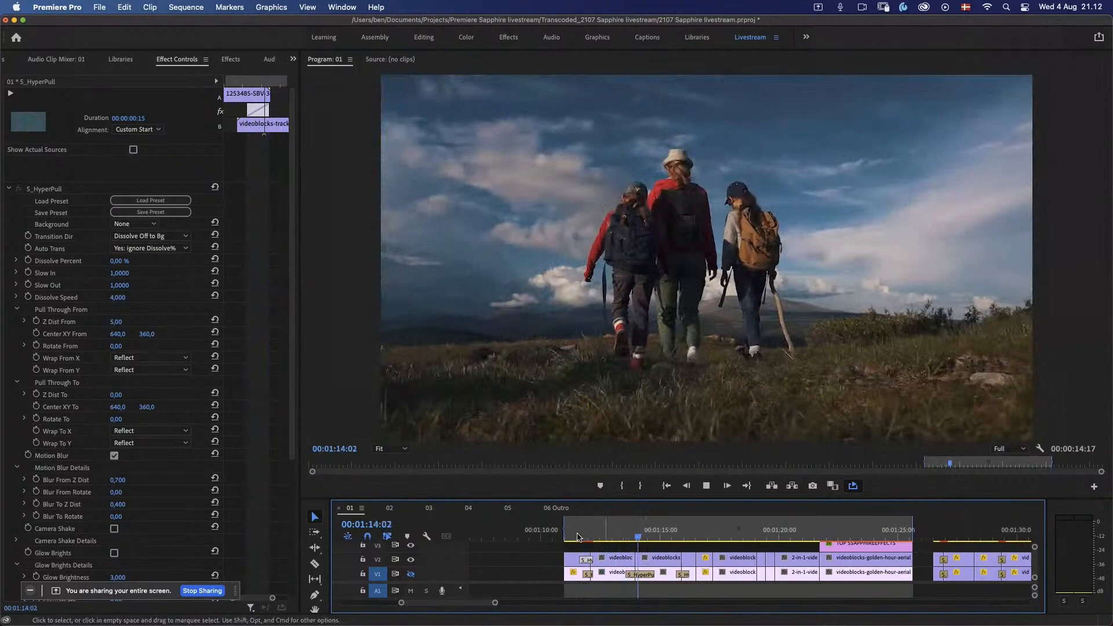
pyautogui.click(575, 539)
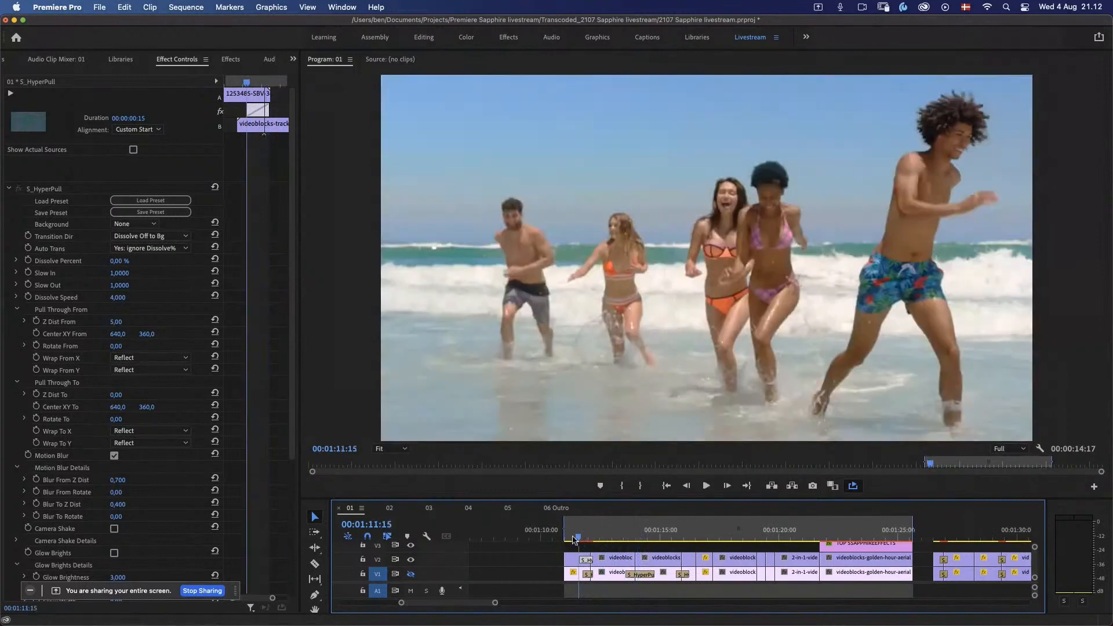
pyautogui.press('space')
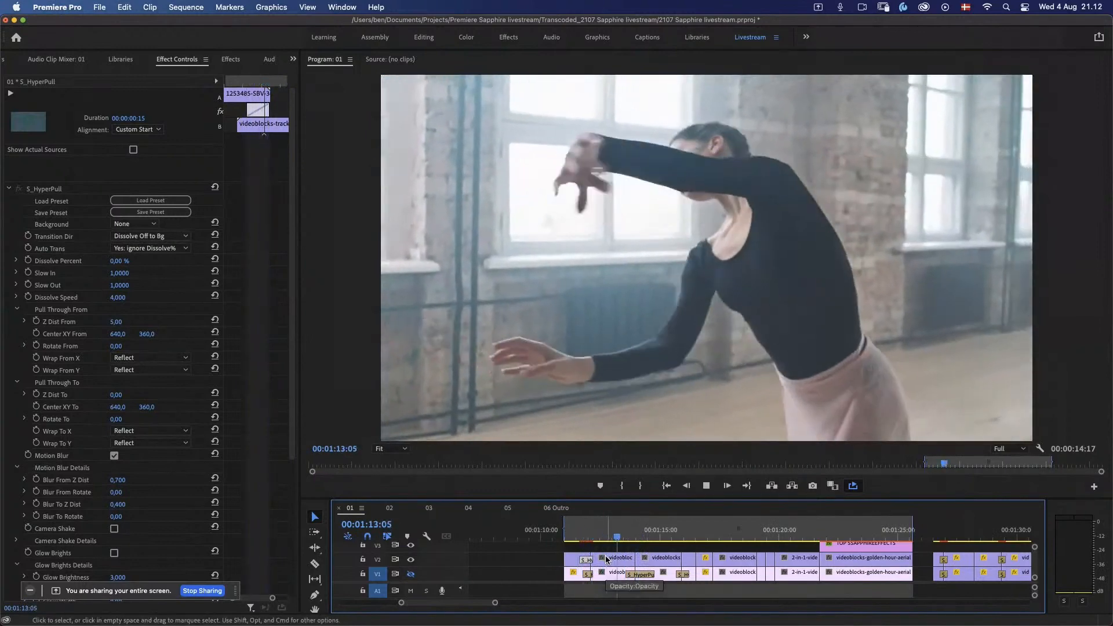
pyautogui.press('space')
# Step: Apply the S_HyperPush transition to the V2 cut between the dancer and hikers clips and play it back
pyautogui.click(231, 59)
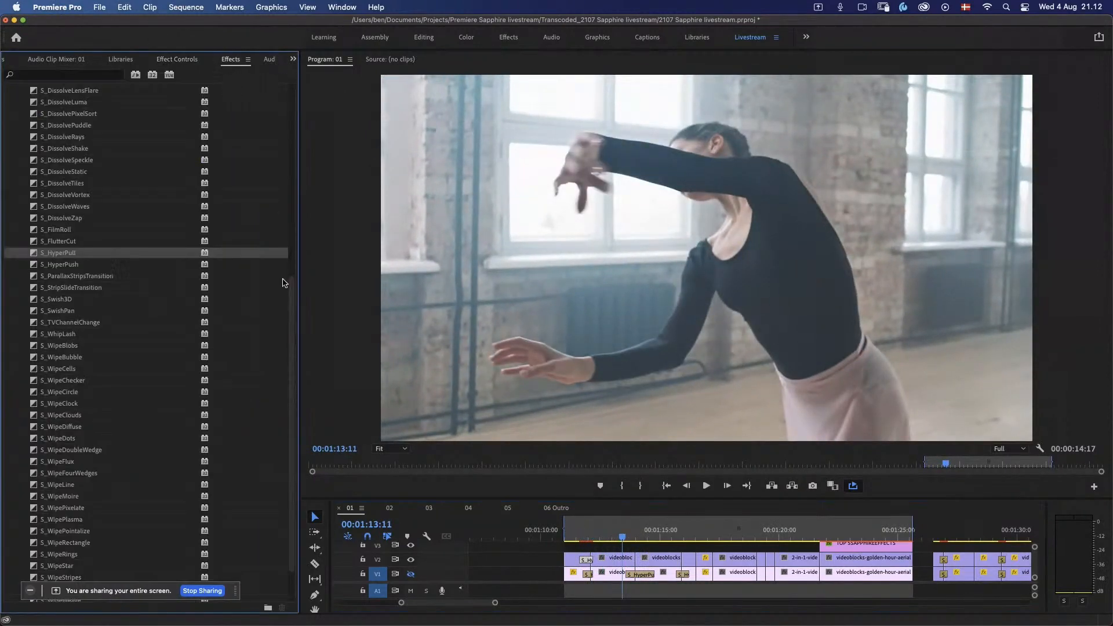
pyautogui.moveTo(67, 267); pyautogui.dragTo(134, 266)
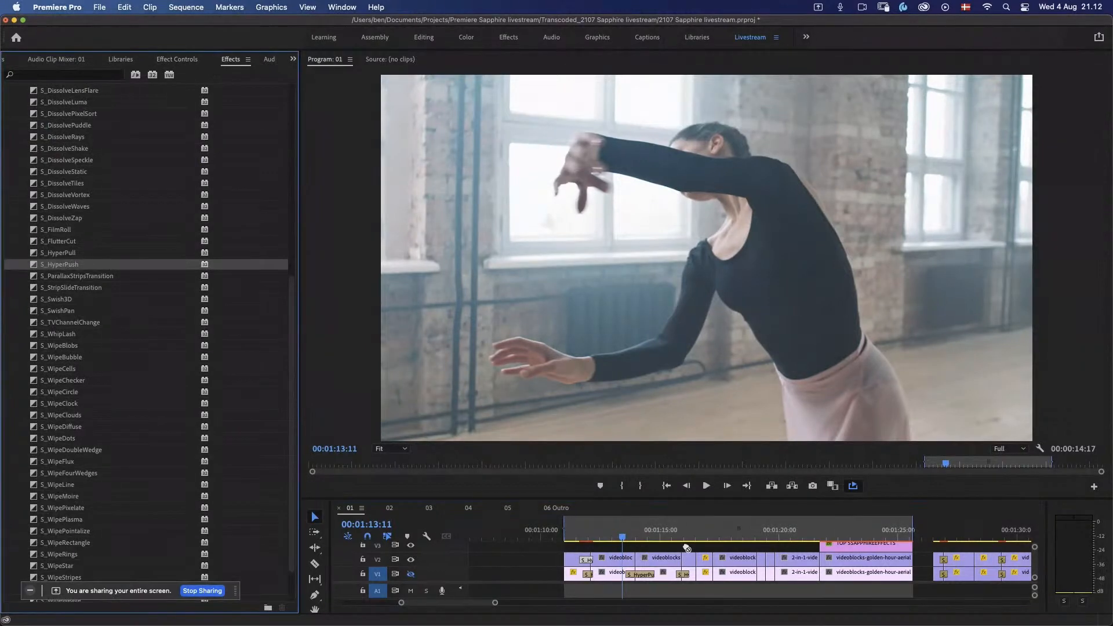
pyautogui.moveTo(686, 548); pyautogui.dragTo(638, 560)
pyautogui.click(619, 545)
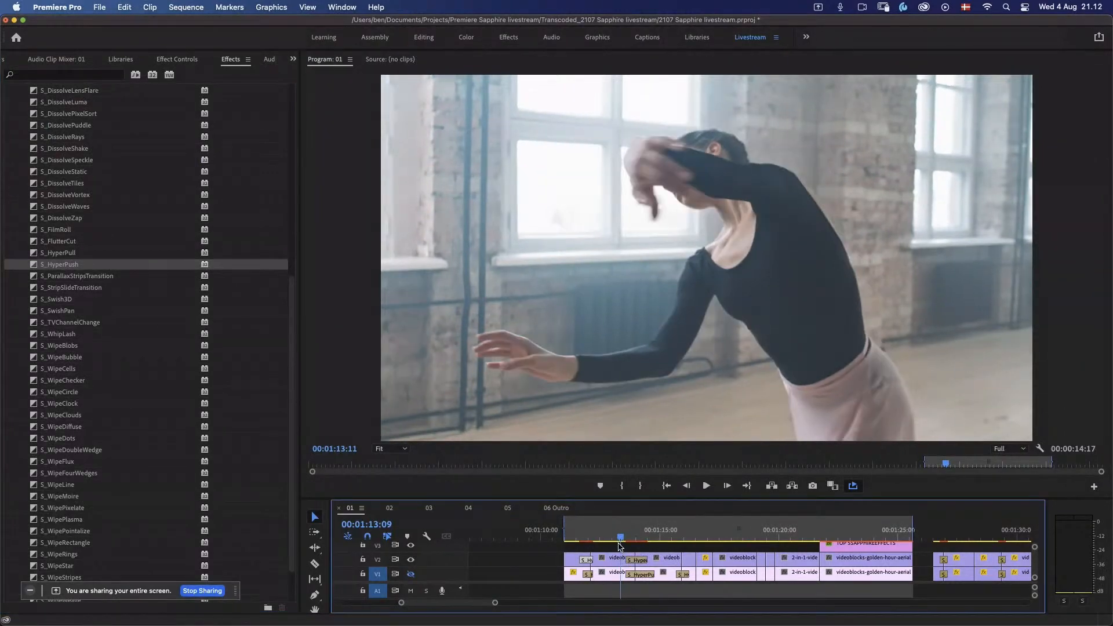
pyautogui.press('space')
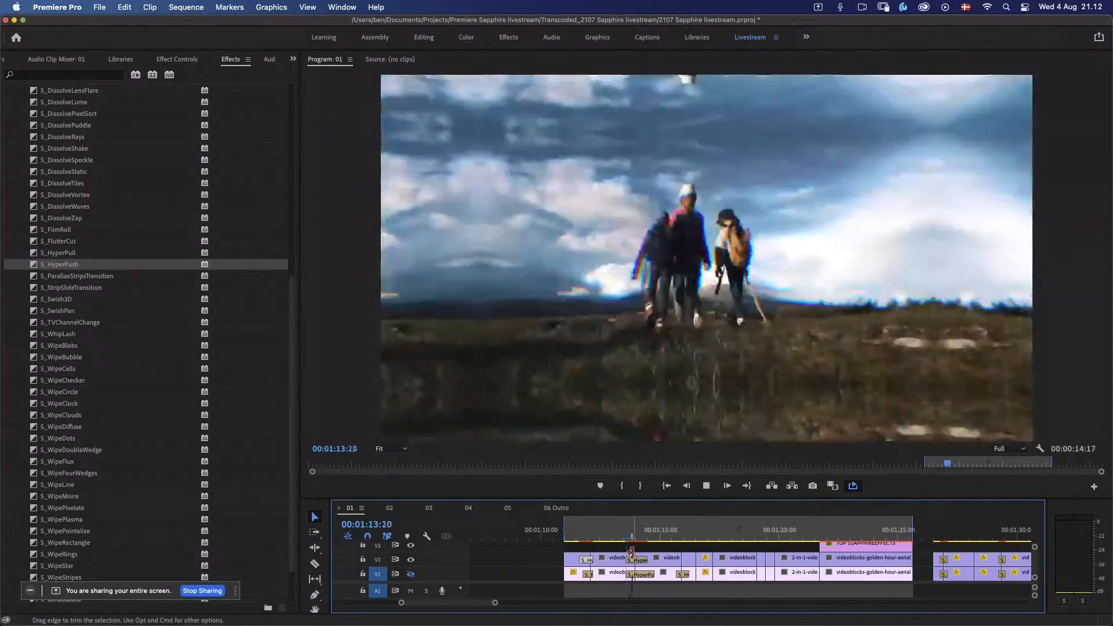
pyautogui.press('space')
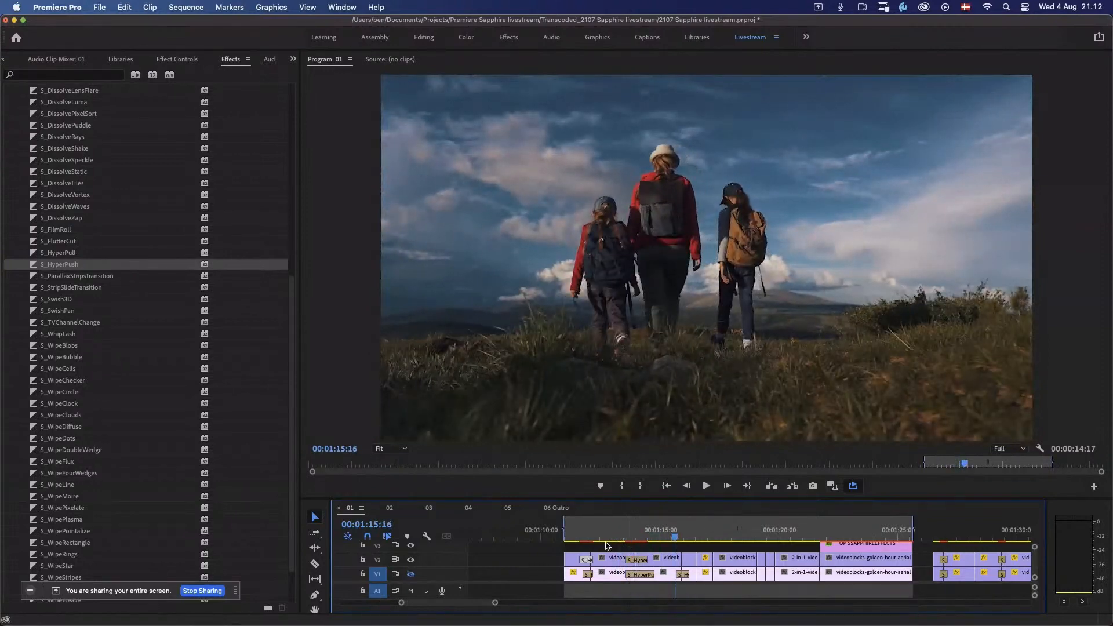
# Step: Replay the dancer-to-hikers cut with its HyperPush transition and stop in the middle of the effect
pyautogui.click(615, 527)
pyautogui.press('space')
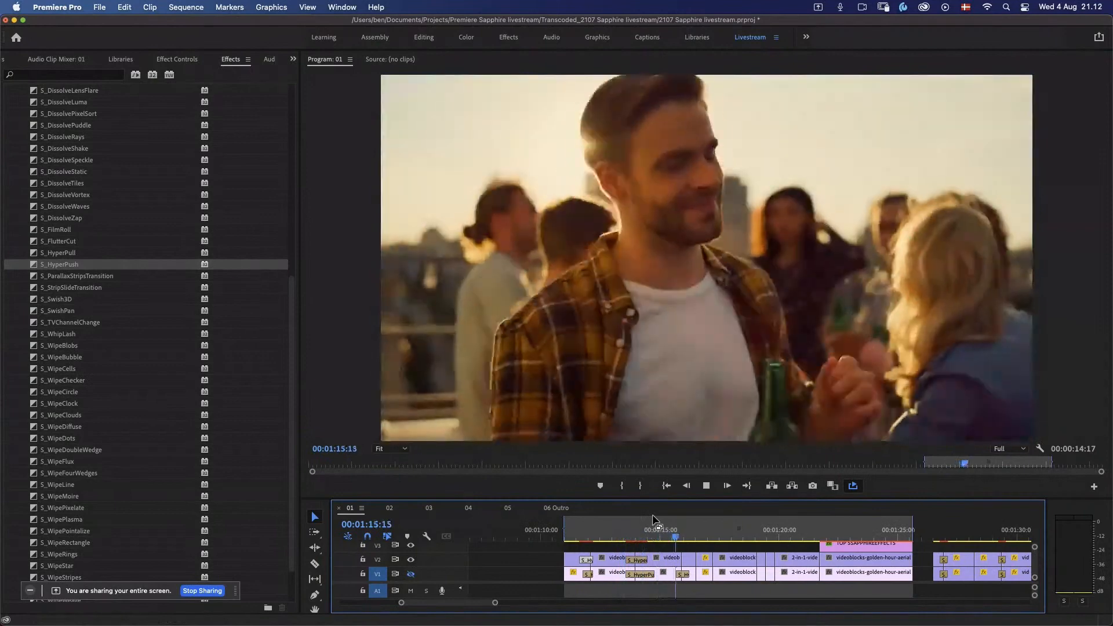
pyautogui.press('space')
pyautogui.click(614, 528)
pyautogui.press('space')
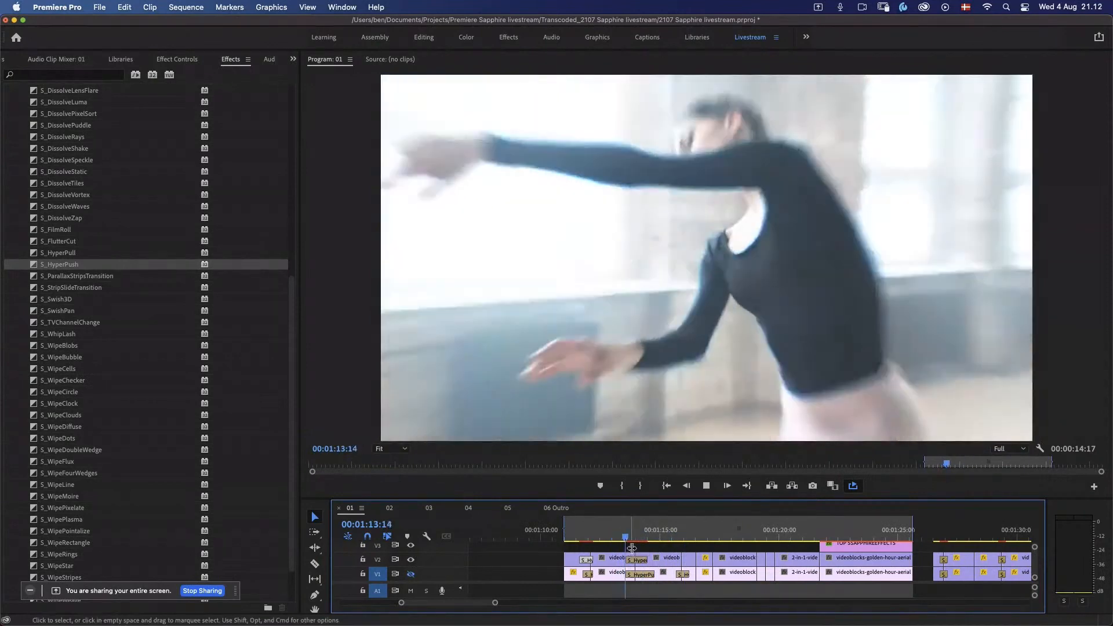
pyautogui.press('space')
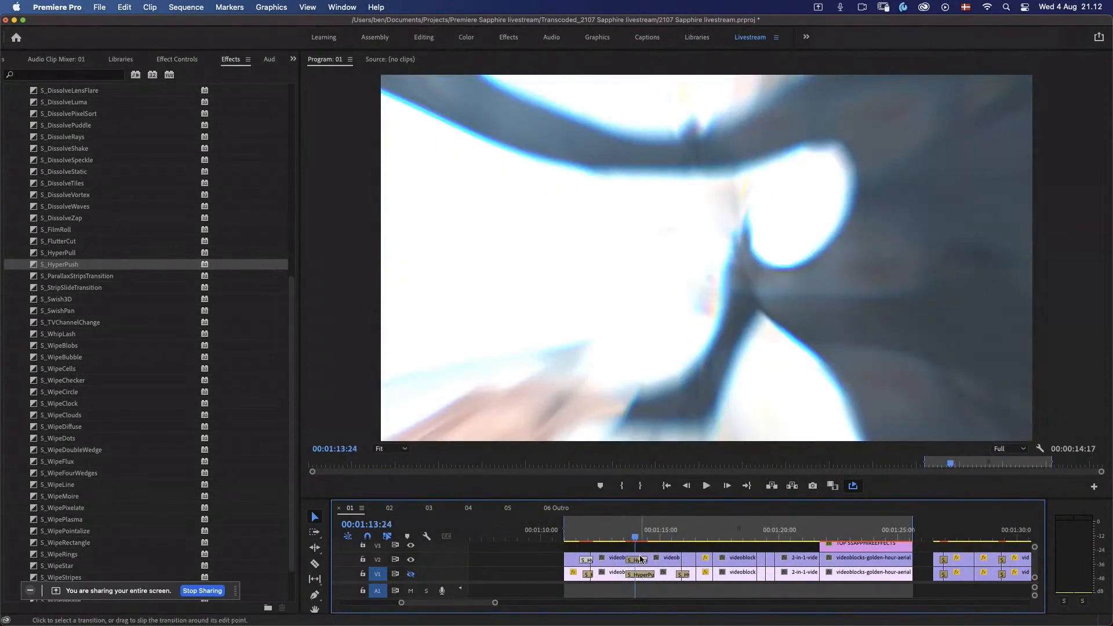
# Step: Open the V2 S_HyperPush transition's presets and preview Hey Ya, Nice and Clean, Scandalous and Silky Smooth in playback
pyautogui.click(182, 59)
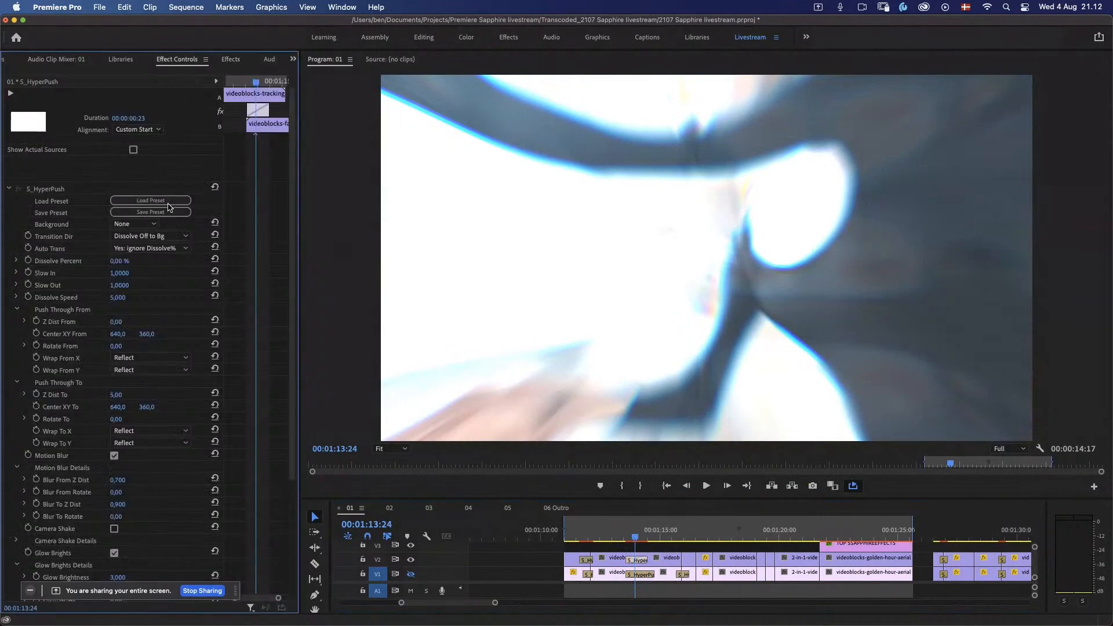
pyautogui.click(168, 201)
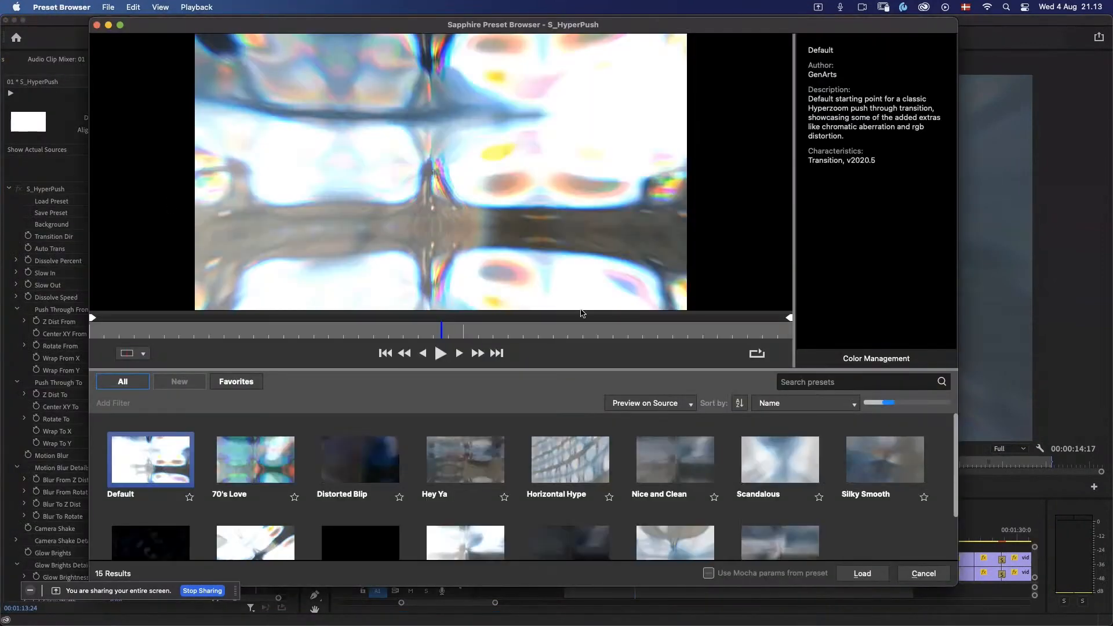
pyautogui.click(434, 468)
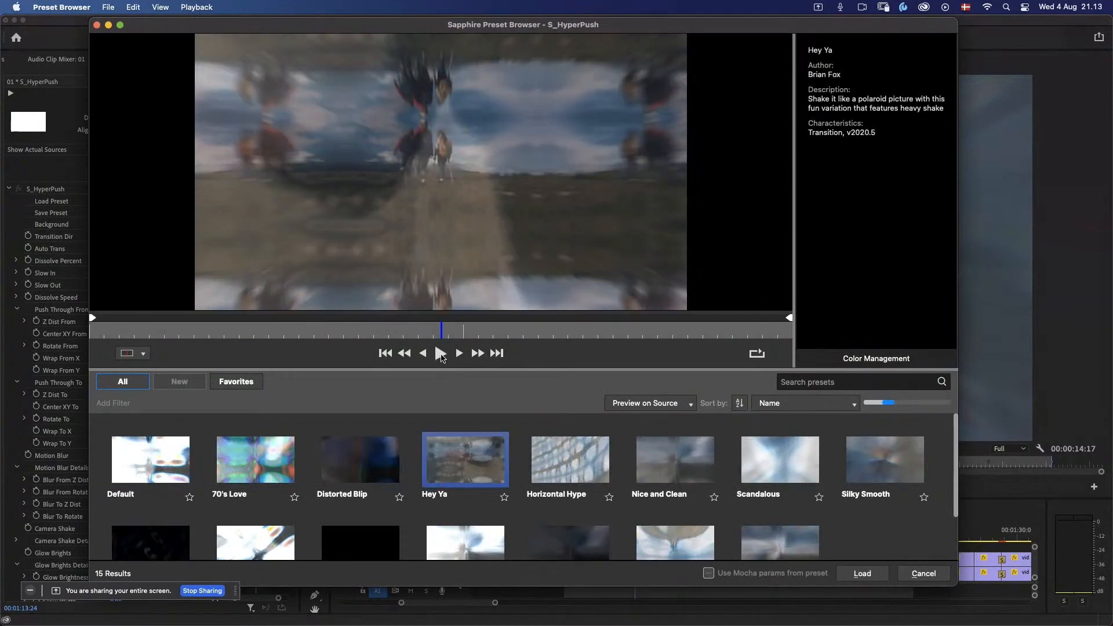
pyautogui.click(440, 353)
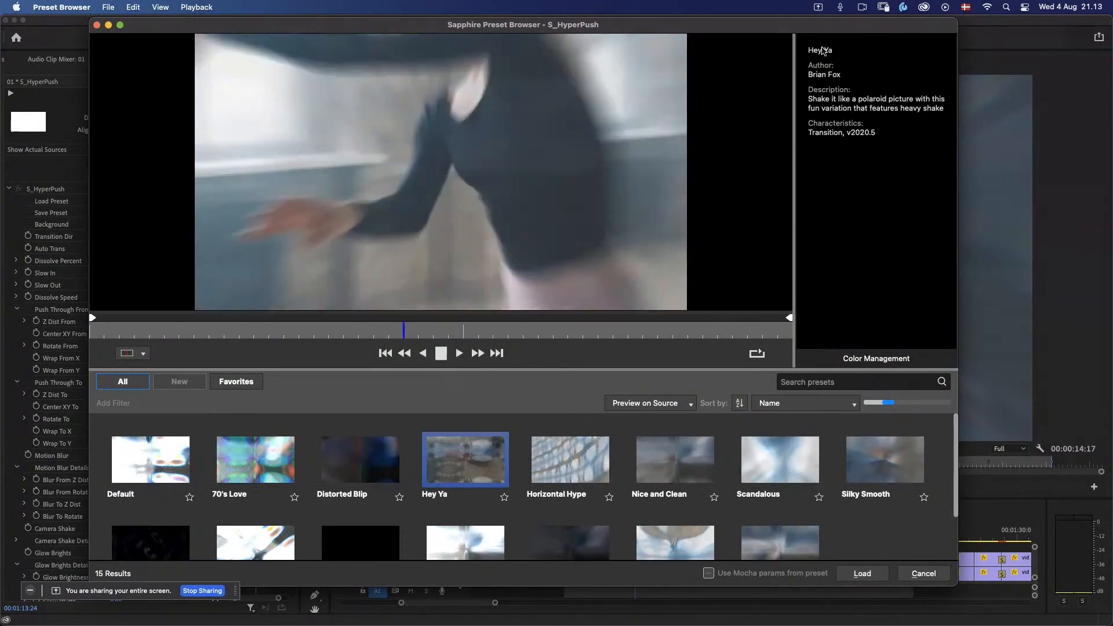
pyautogui.click(692, 470)
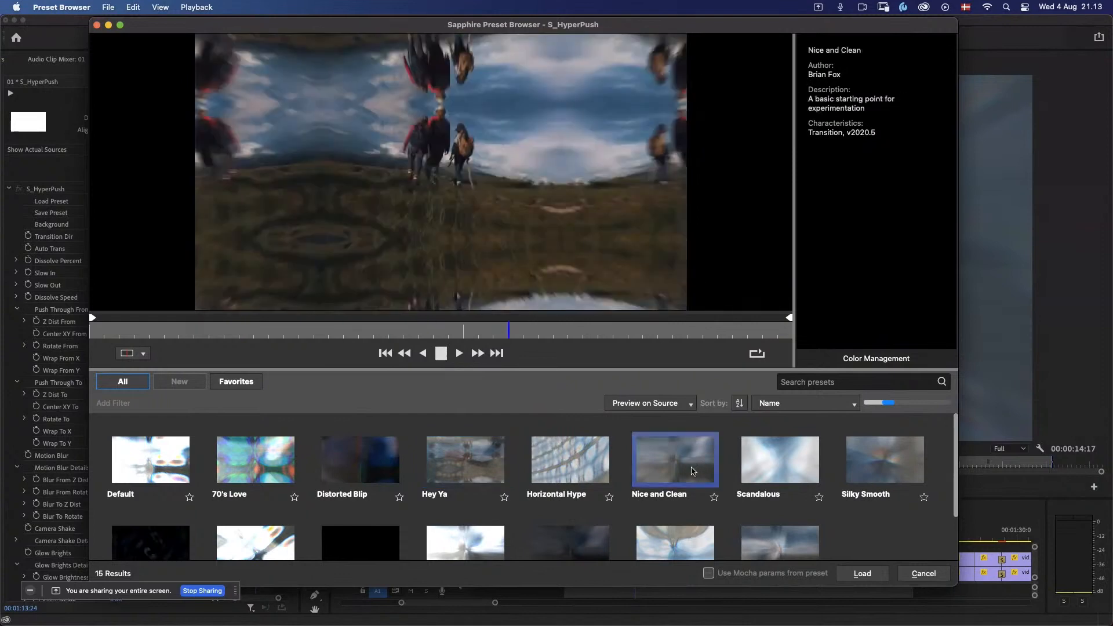
pyautogui.click(786, 458)
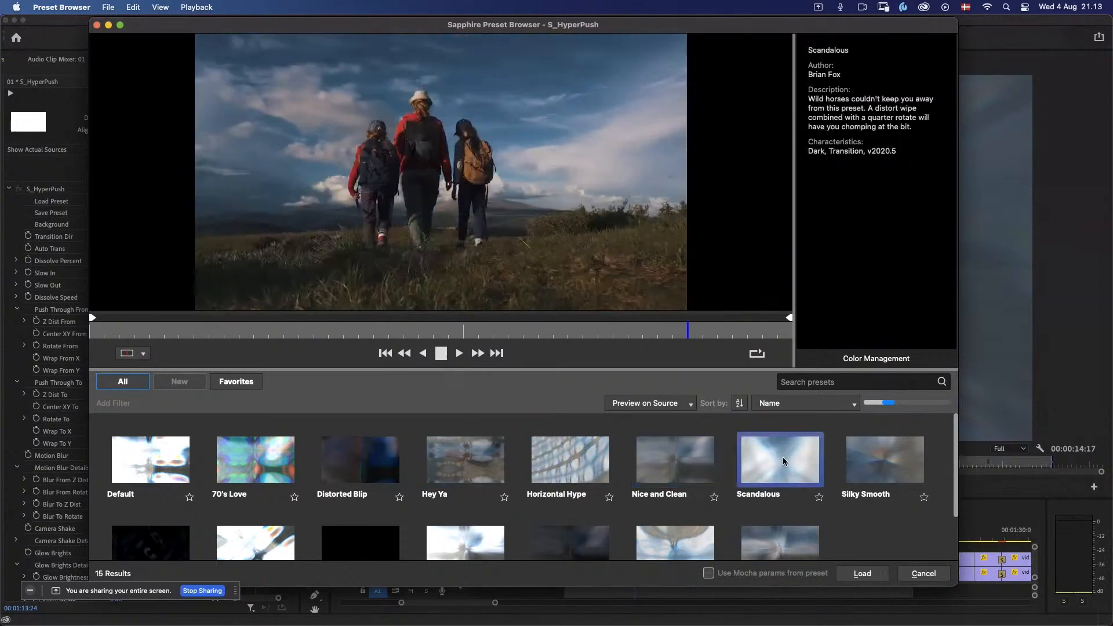
pyautogui.click(891, 469)
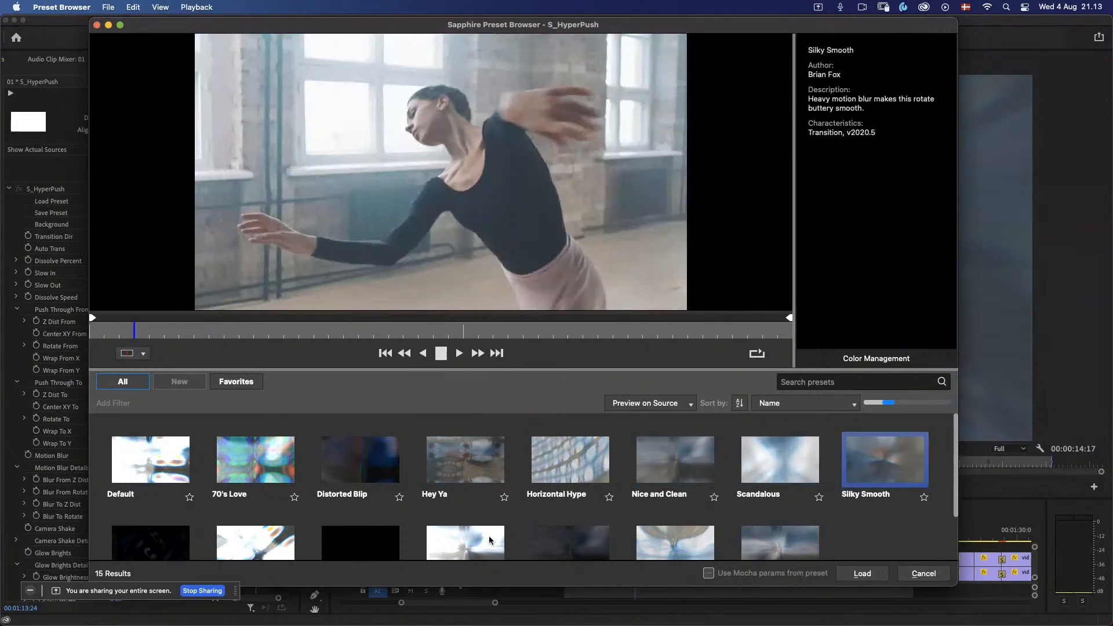
# Step: Compare further presets including Touch of Darks, SpinThrough Darks and Horizontal Hype, and load Nice and Clean onto the HyperPush transition
pyautogui.click(489, 542)
pyautogui.click(557, 548)
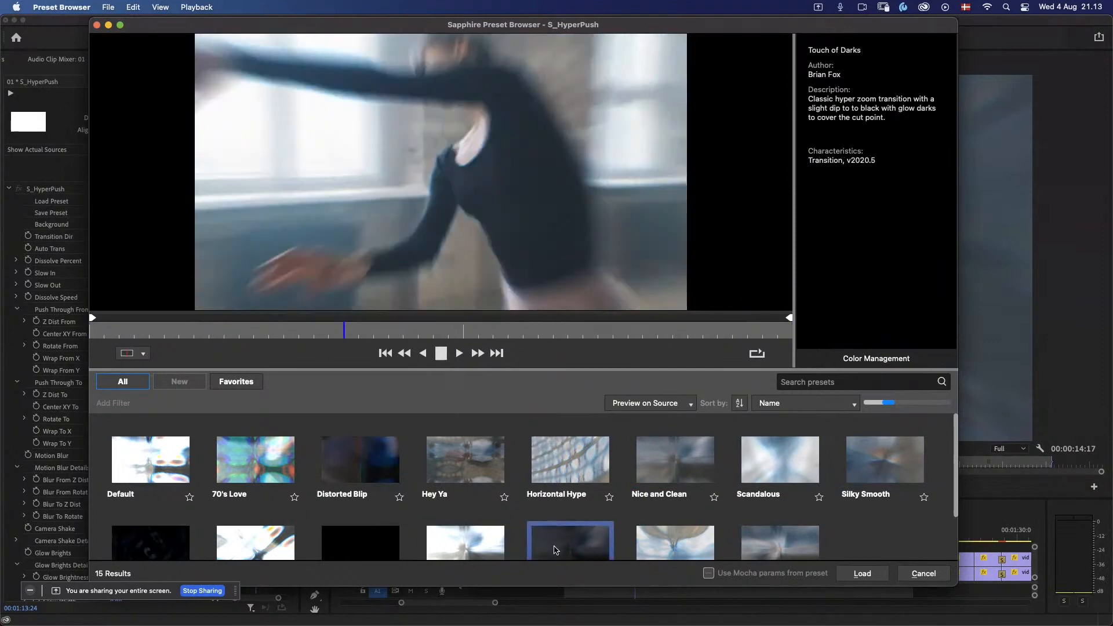
pyautogui.click(666, 553)
pyautogui.click(593, 549)
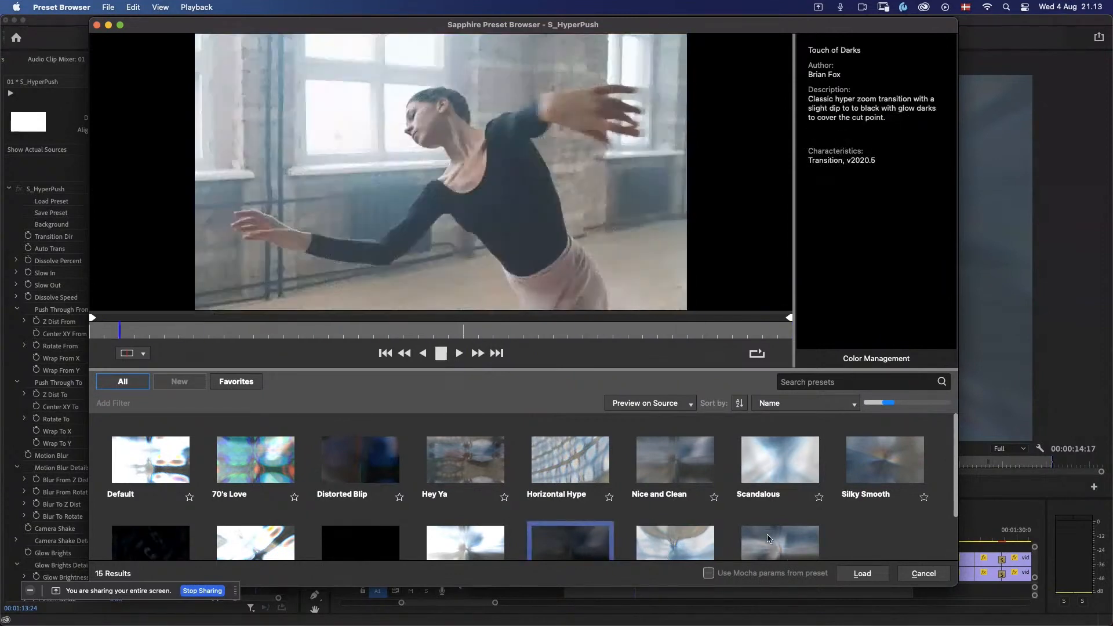
pyautogui.click(355, 531)
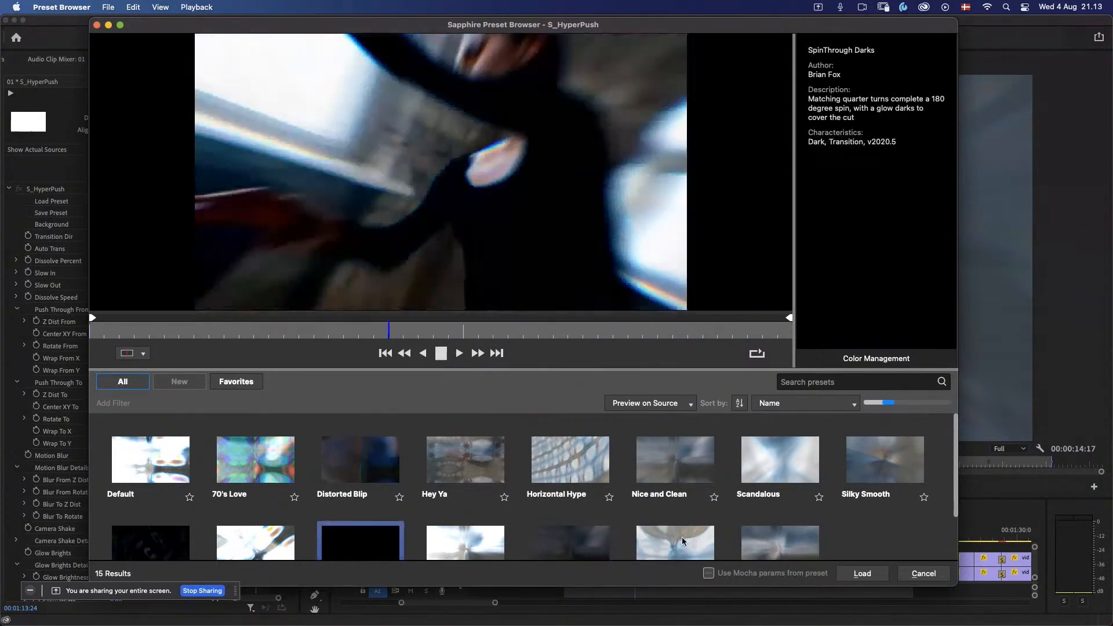
pyautogui.click(580, 470)
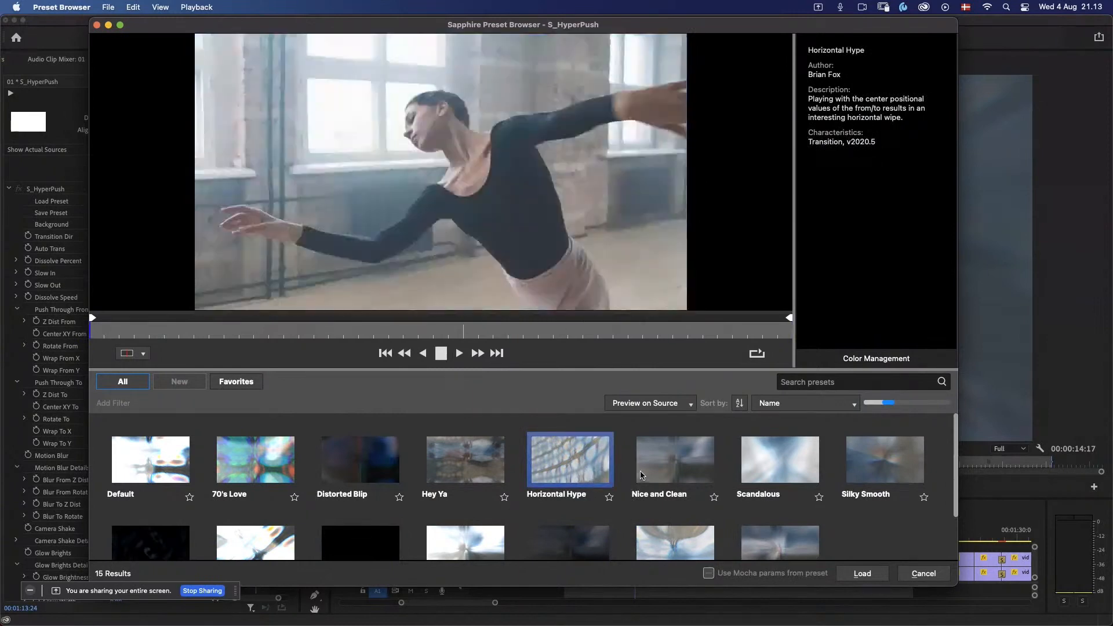
pyautogui.click(655, 475)
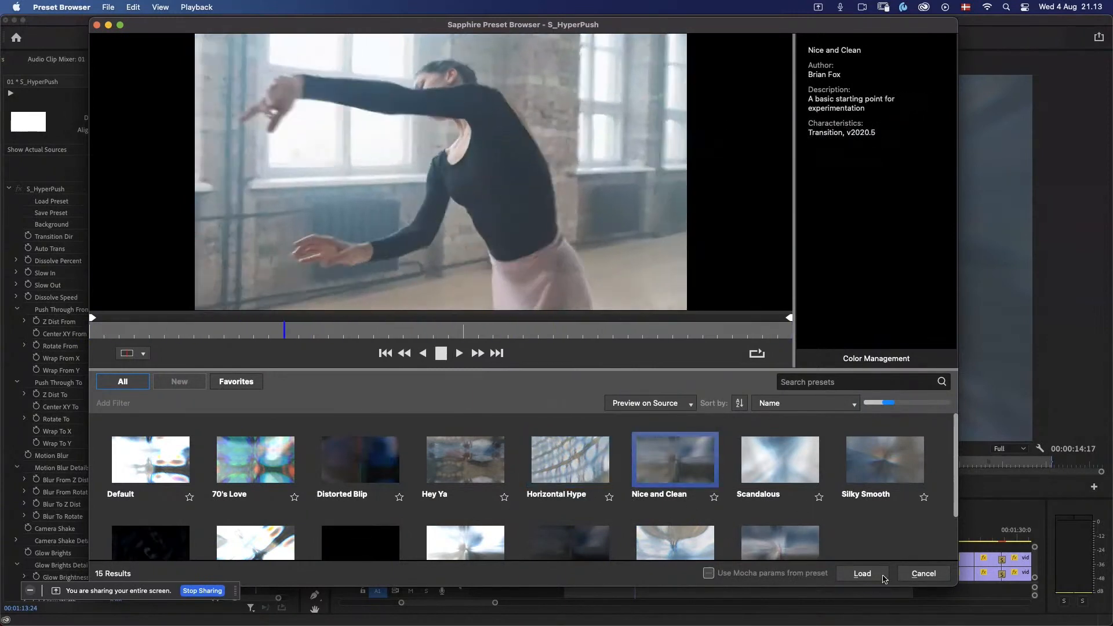
pyautogui.click(862, 573)
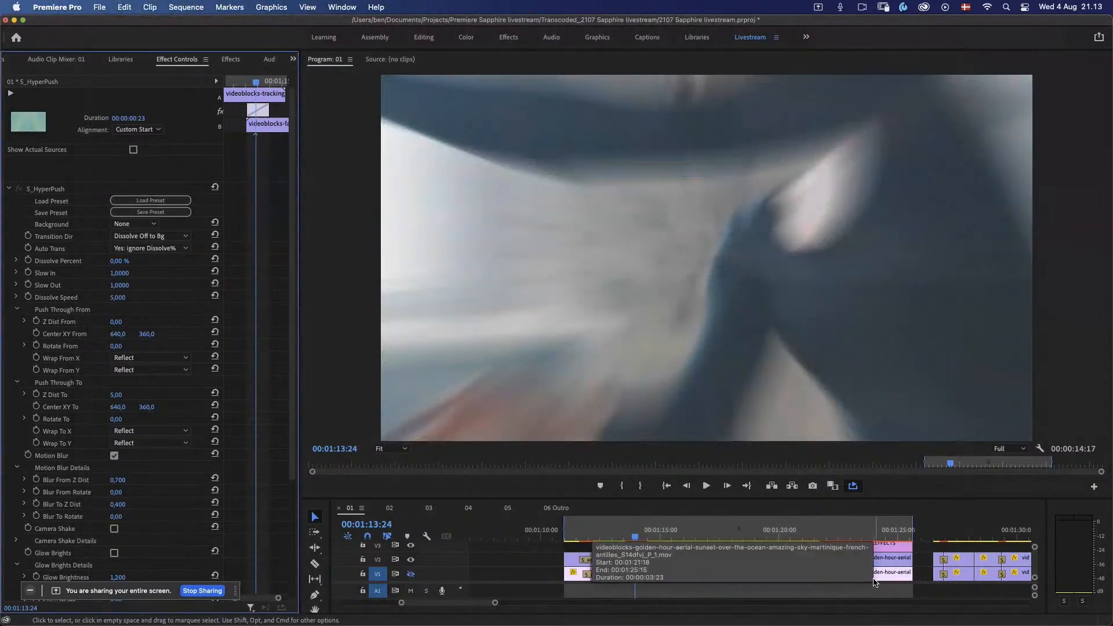
# Step: Play the dancer-to-hikers cut to review the loaded preset and park the playhead near the start of the transition
pyautogui.moveTo(632, 543)
pyautogui.mouseDown()
pyautogui.moveTo(648, 542)
pyautogui.moveTo(626, 544)
pyautogui.mouseUp()
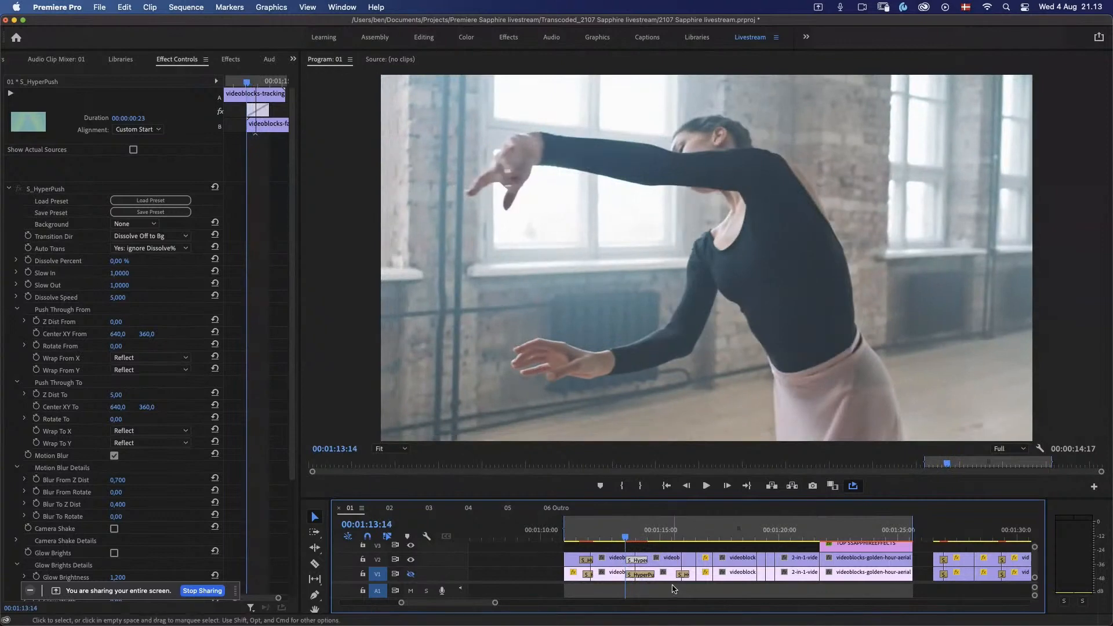
pyautogui.moveTo(627, 541)
pyautogui.mouseDown()
pyautogui.moveTo(646, 542)
pyautogui.moveTo(607, 540)
pyautogui.mouseUp()
pyautogui.press('space')
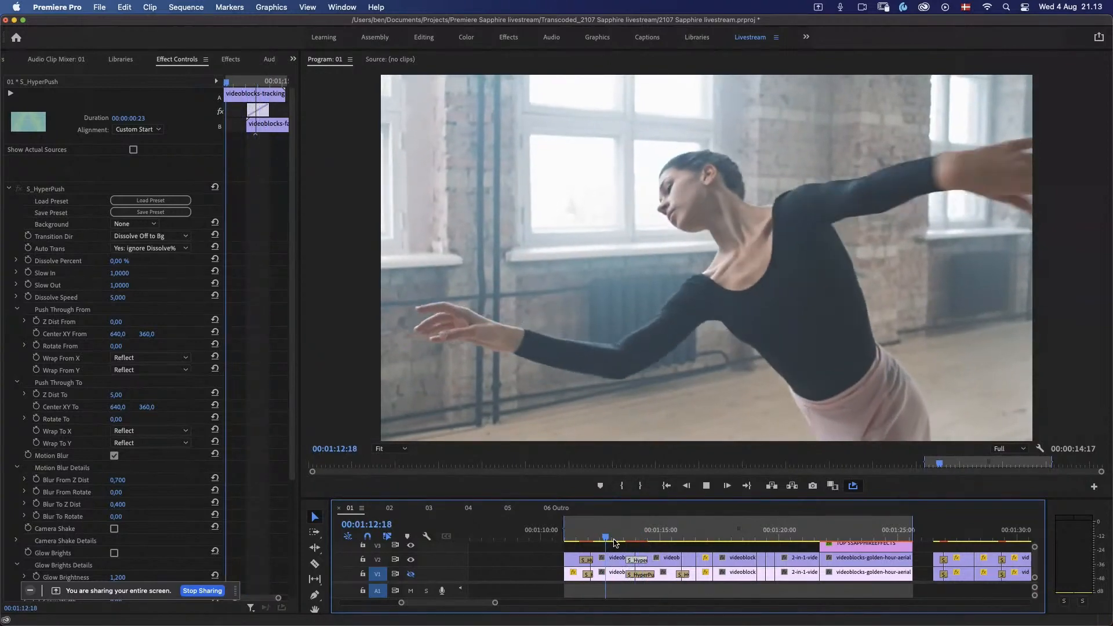
pyautogui.press('space')
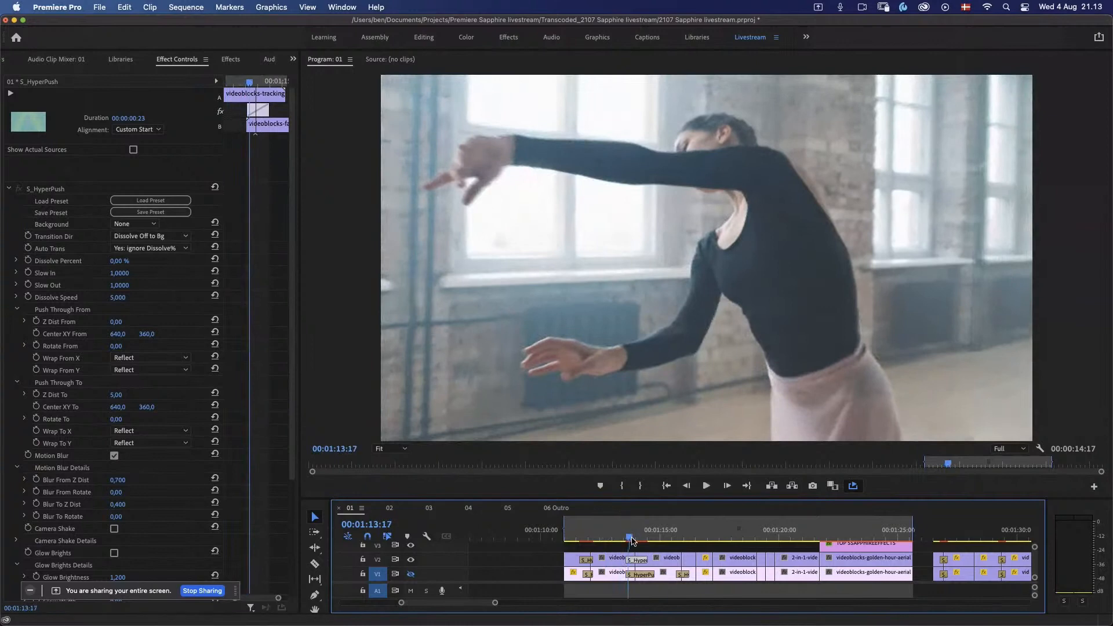
pyautogui.moveTo(630, 540); pyautogui.dragTo(629, 541)
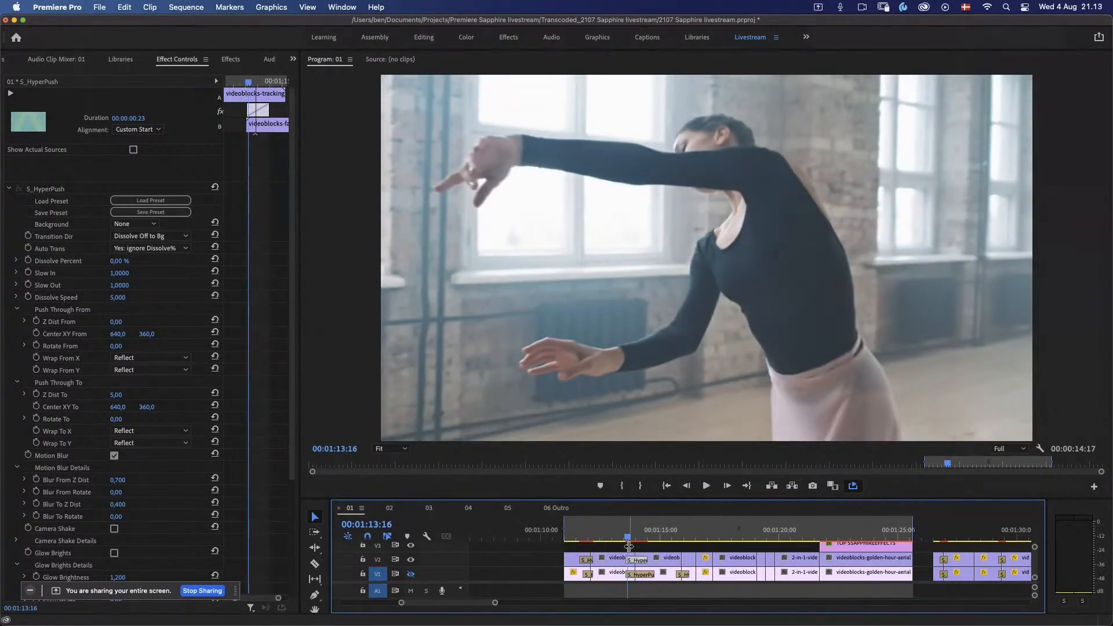
# Step: Set the X values of the HyperPush transition's Center XY From and Center XY To to 1280
pyautogui.moveTo(116, 338); pyautogui.dragTo(72, 342)
pyautogui.click(116, 334)
pyautogui.write('1280')
pyautogui.press('Return')
pyautogui.click(120, 407)
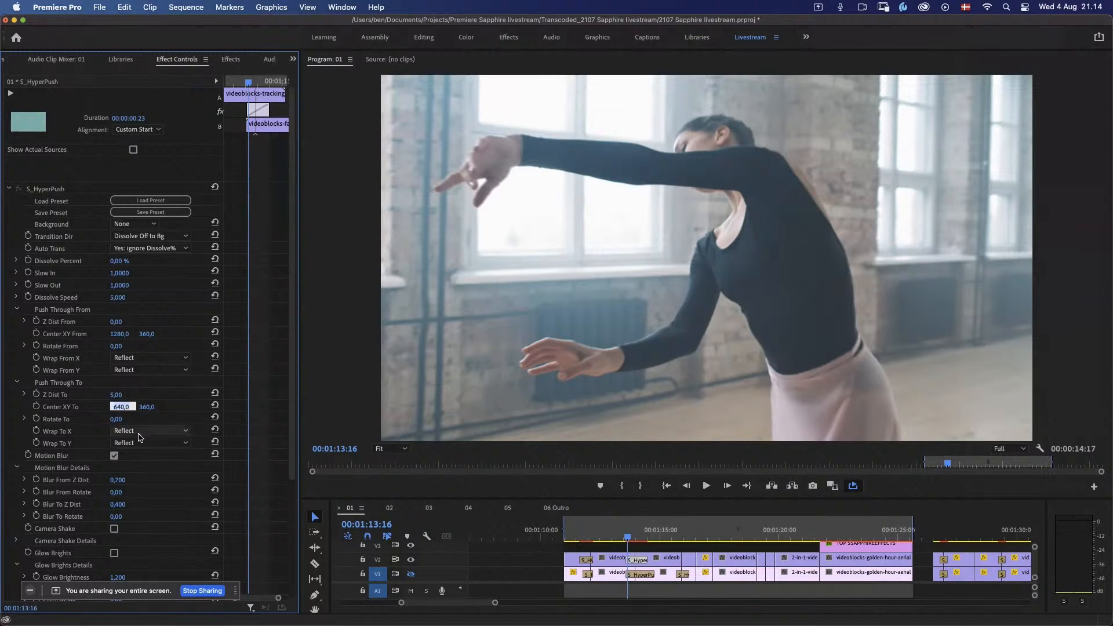
pyautogui.write('1280')
pyautogui.press('Return')
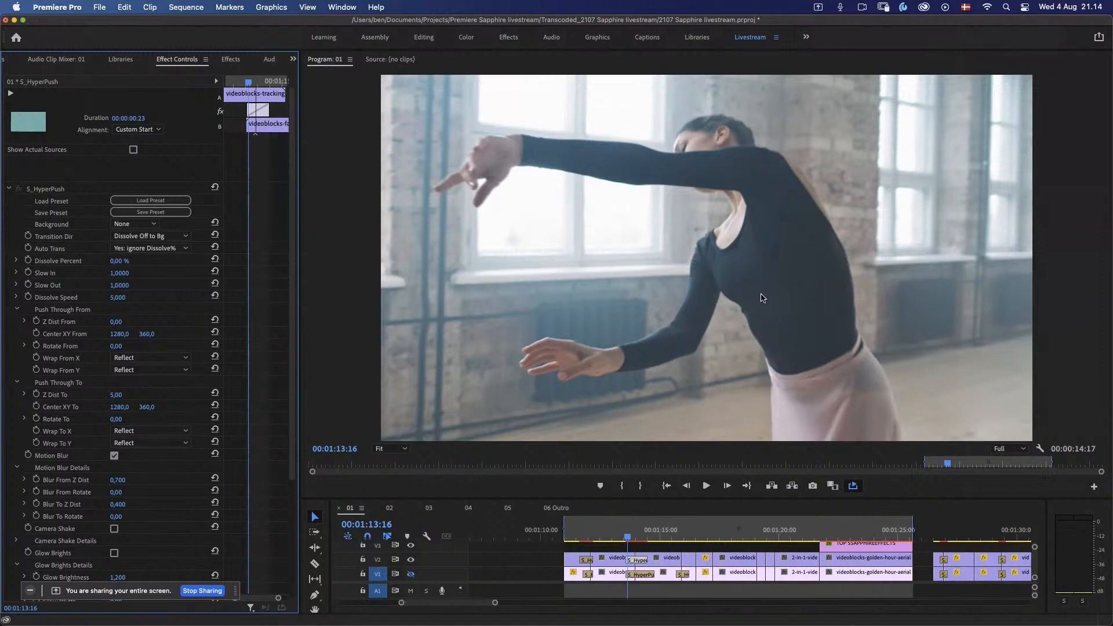
# Step: Select the S_HyperPush effect and replay the dancer-to-hikers cut to review its shifted push centre
pyautogui.click(55, 189)
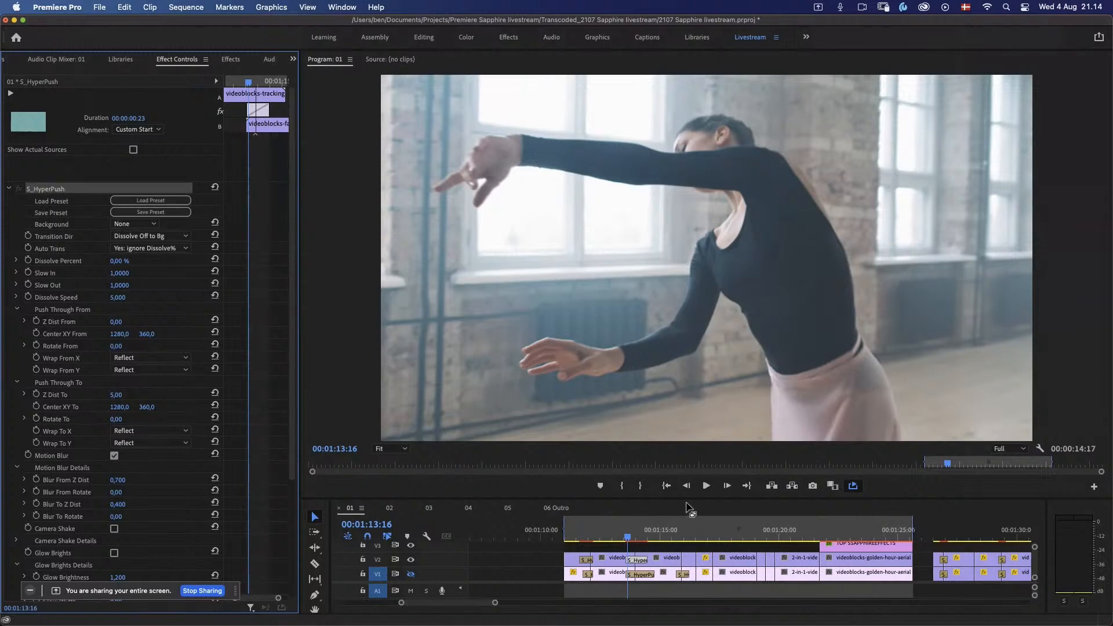
pyautogui.click(625, 539)
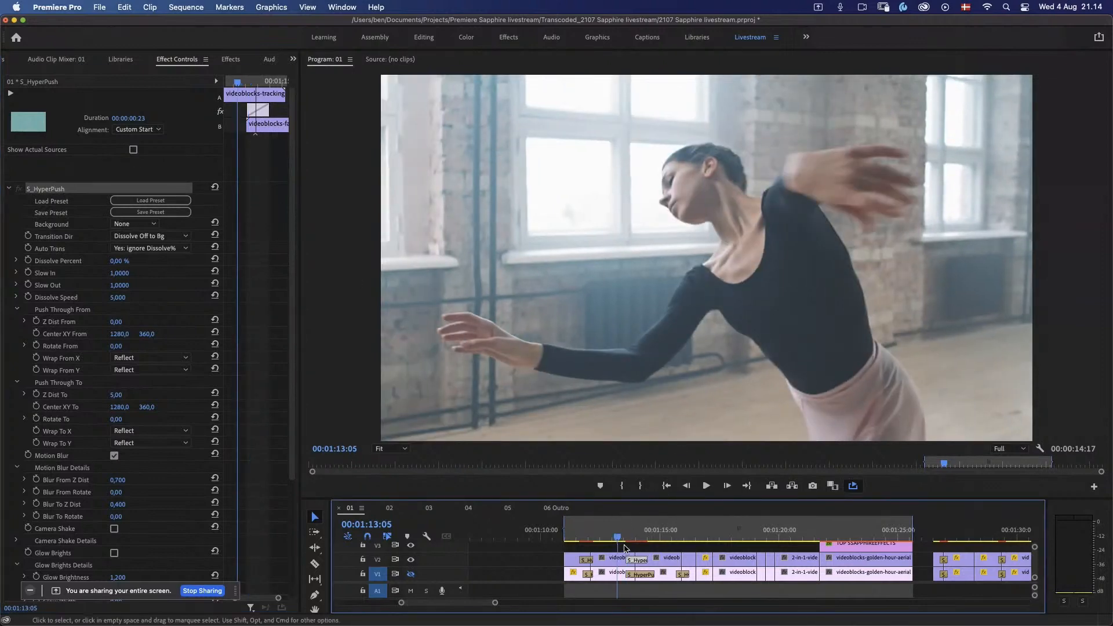
pyautogui.press('space')
pyautogui.moveTo(620, 537); pyautogui.dragTo(617, 536)
pyautogui.press('space')
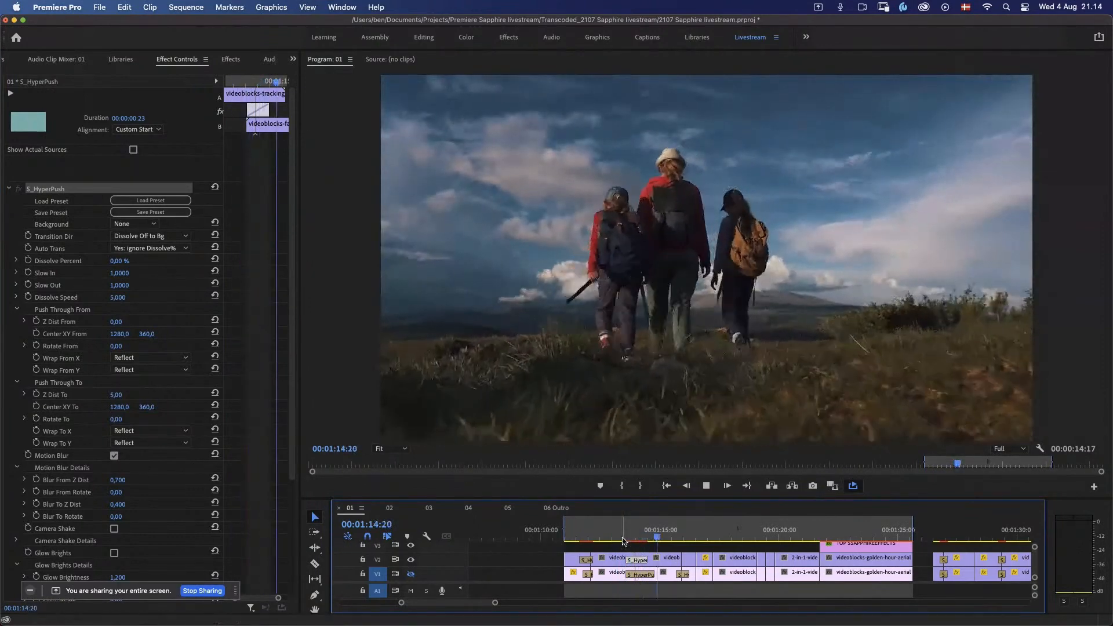
pyautogui.click(622, 539)
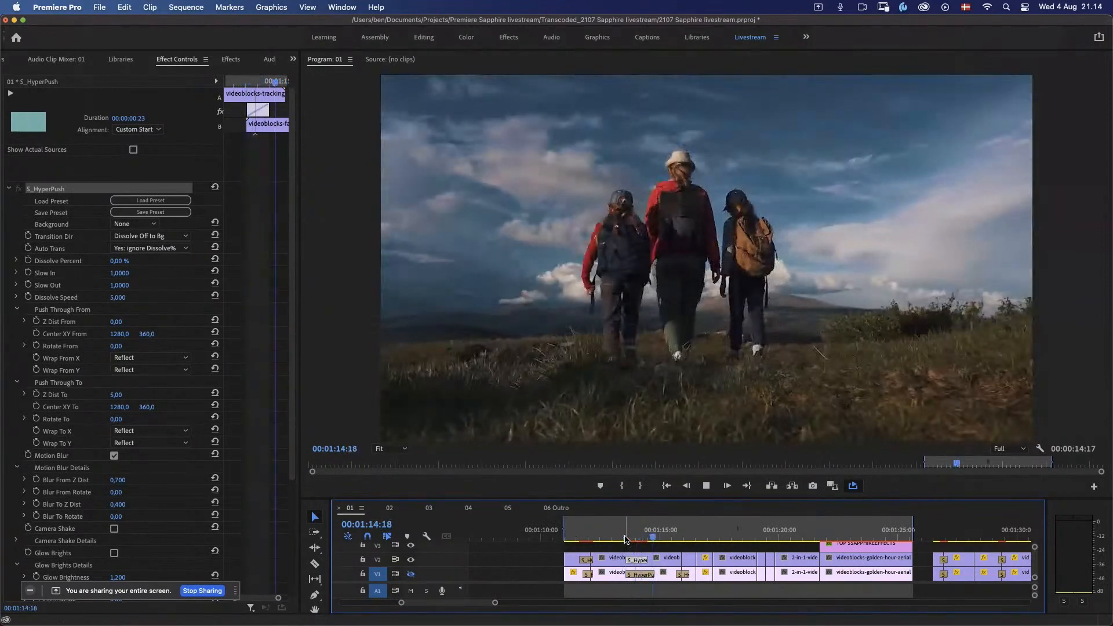
# Step: Scrub into the HyperPush transition and advance frame by frame to its end on the hikers clip
pyautogui.click(632, 539)
pyautogui.moveTo(632, 539); pyautogui.dragTo(639, 539)
pyautogui.press('Right')
pyautogui.press('Right')
pyautogui.press('Right')
pyautogui.press('Right')
pyautogui.press('Right')
pyautogui.press('Right')
pyautogui.press('Right')
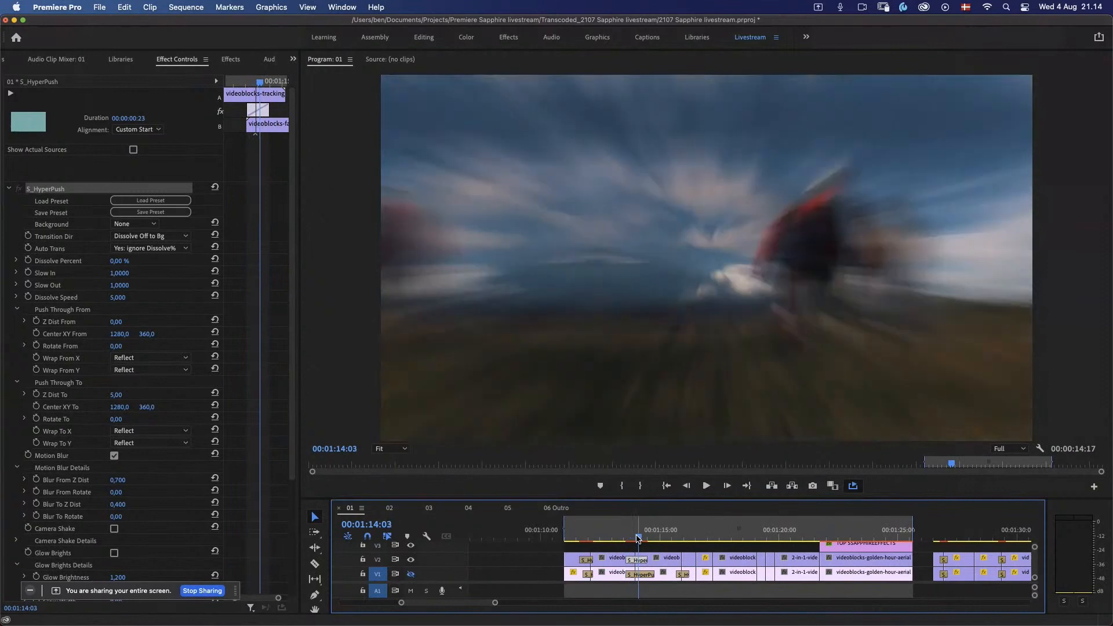
pyautogui.press('Right')
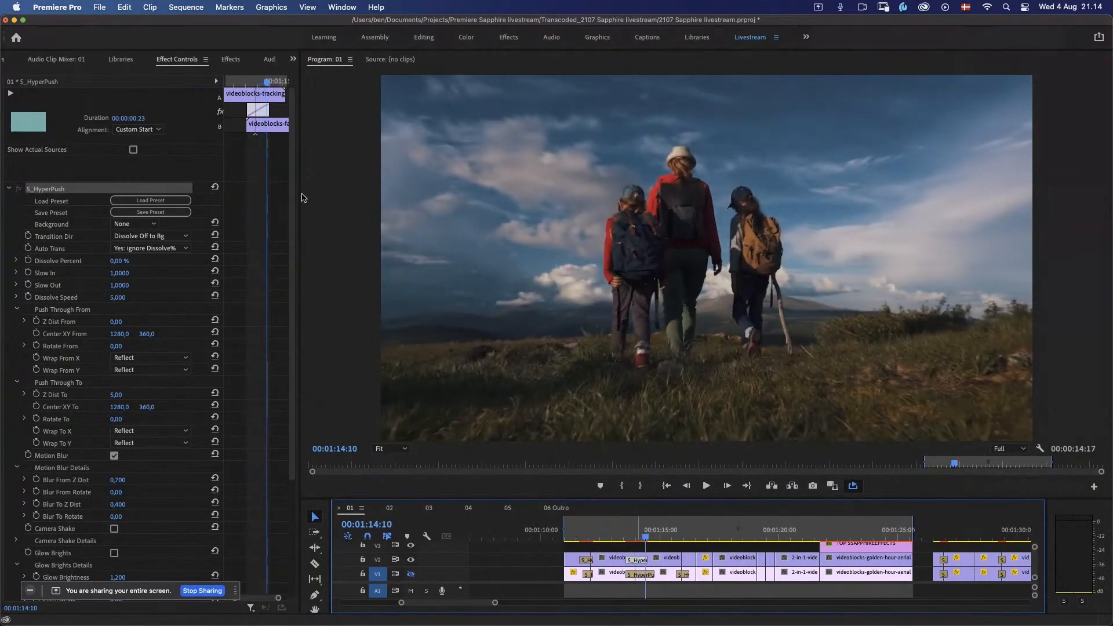
# Step: Enable Warp Chroma on the HyperPush transition and set its Warp Amount to 2.6 and Steps to 16
pyautogui.moveTo(294, 174); pyautogui.dragTo(303, 344)
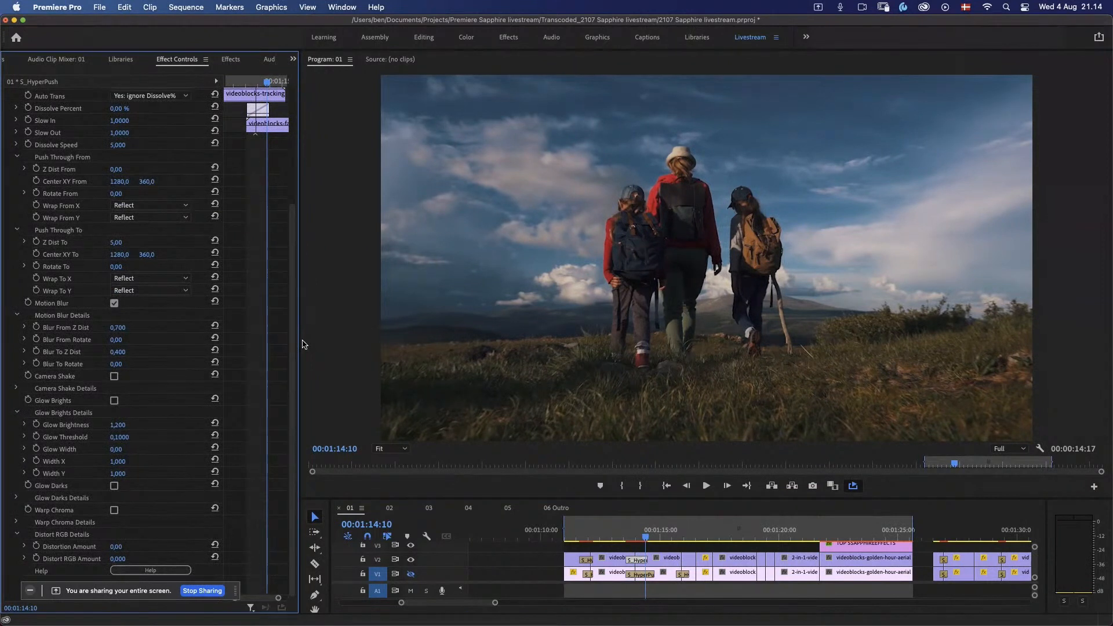
pyautogui.click(114, 510)
pyautogui.click(16, 523)
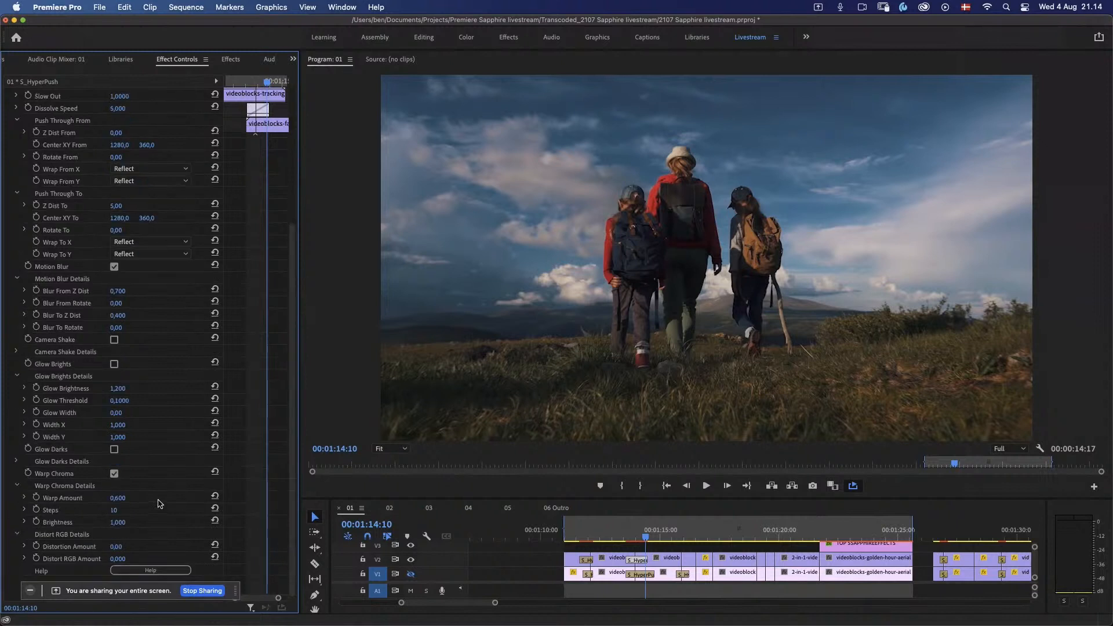
pyautogui.moveTo(118, 499); pyautogui.dragTo(129, 501)
pyautogui.click(636, 539)
pyautogui.moveTo(637, 539); pyautogui.dragTo(638, 539)
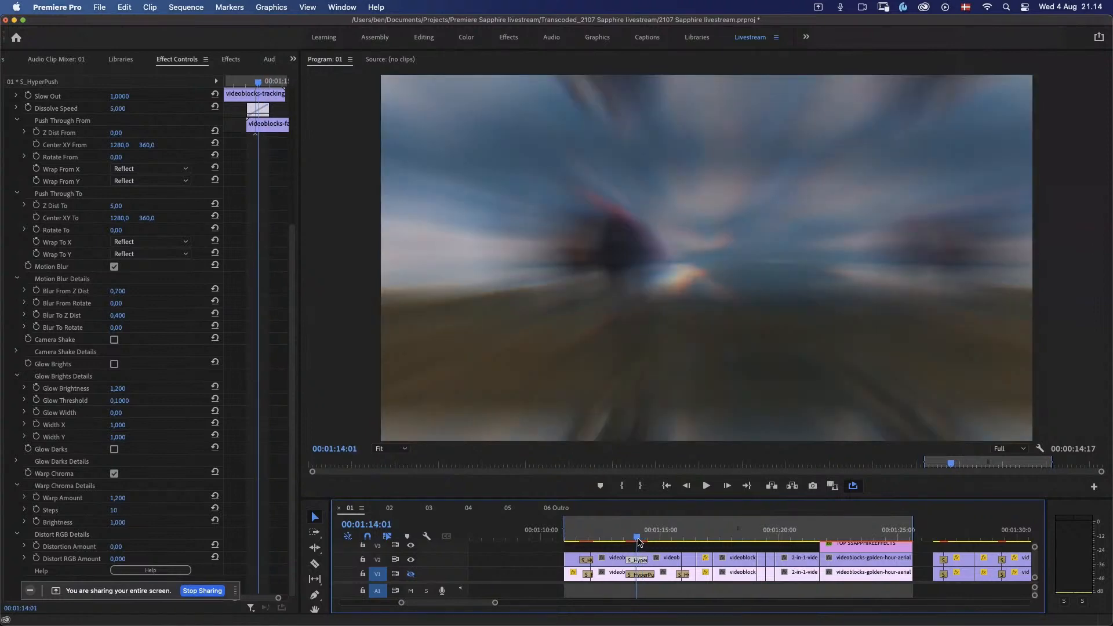
pyautogui.moveTo(113, 511); pyautogui.dragTo(130, 506)
# Step: Play the dancer-to-hikers cut repeatedly to review the chroma warp, and stop on the following dancing friends clip
pyautogui.moveTo(632, 541); pyautogui.dragTo(619, 543)
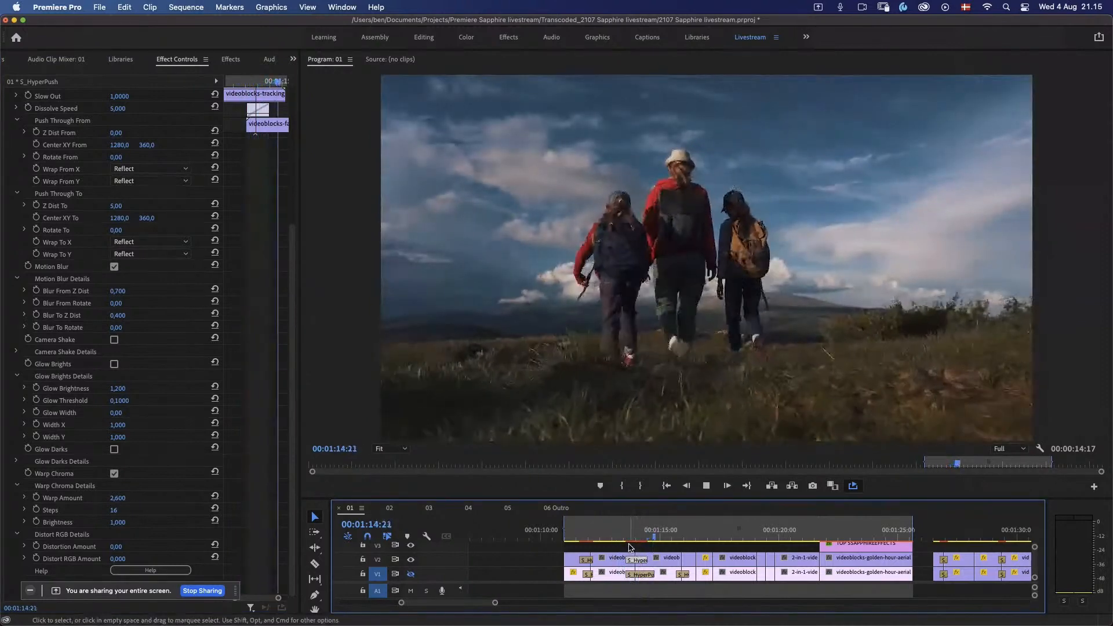
pyautogui.click(625, 542)
pyautogui.press('space')
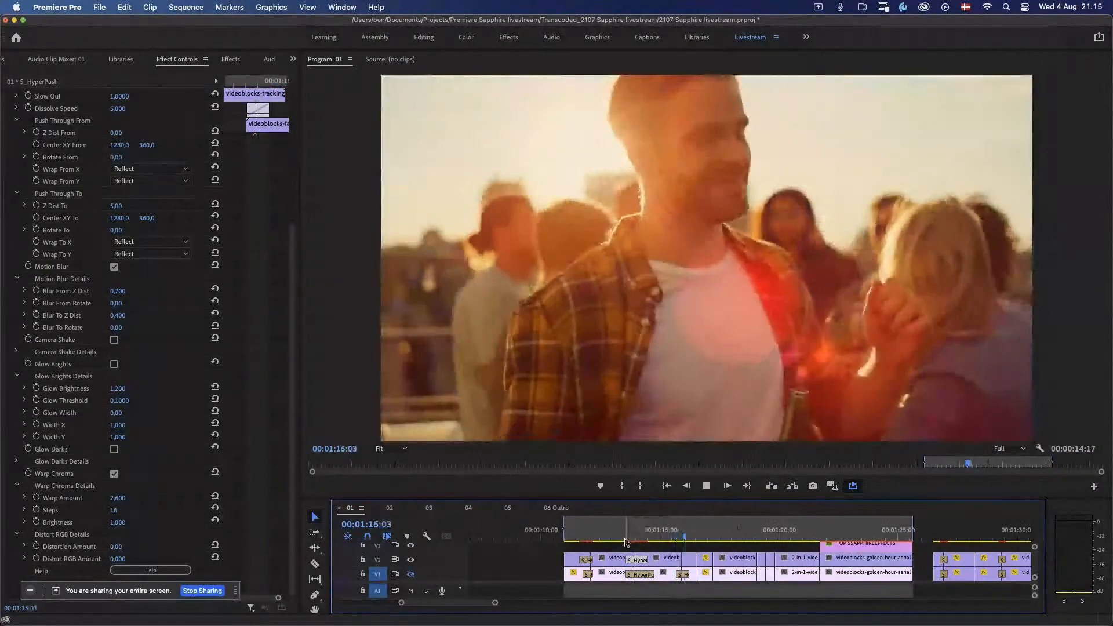
pyautogui.click(625, 541)
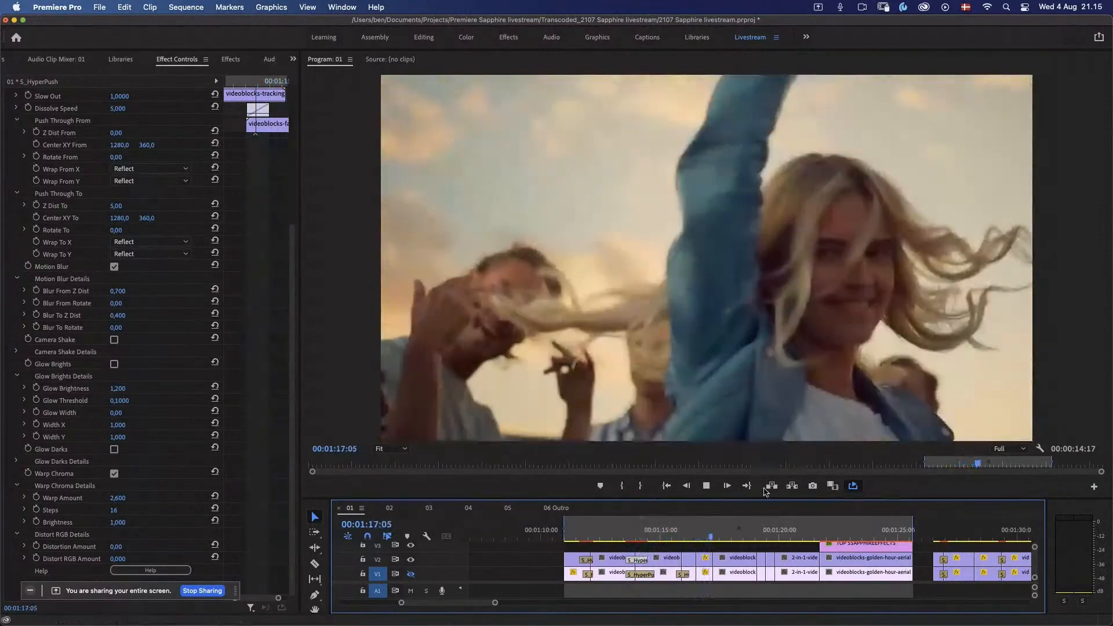
pyautogui.press('space')
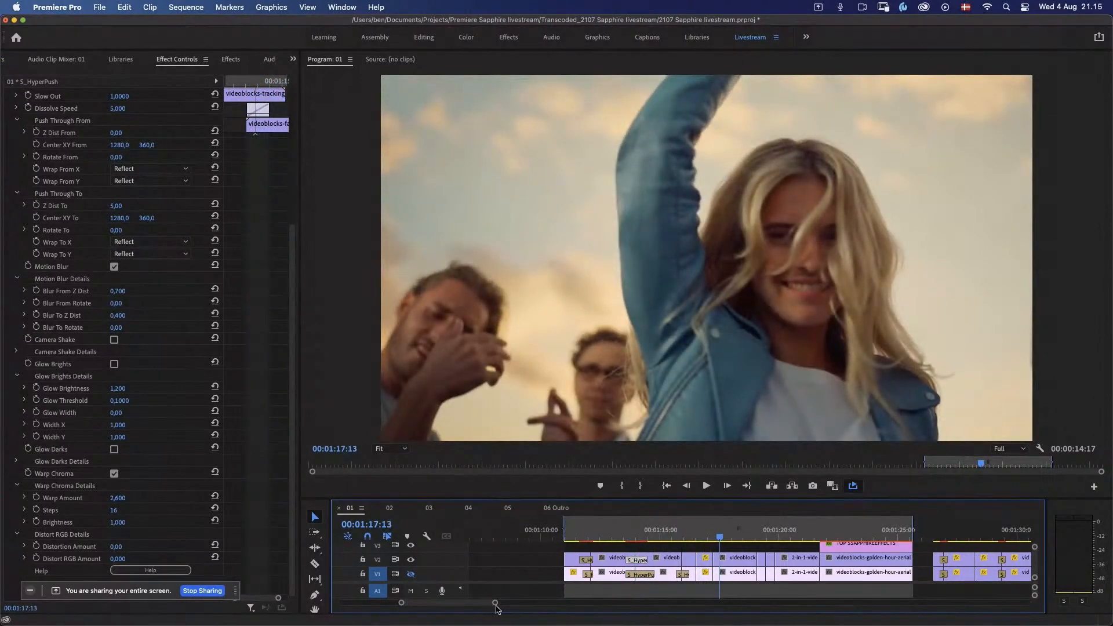
# Step: Play the short clip sequence from the beach runners onward to review its transitions together
pyautogui.moveTo(497, 603); pyautogui.dragTo(581, 605)
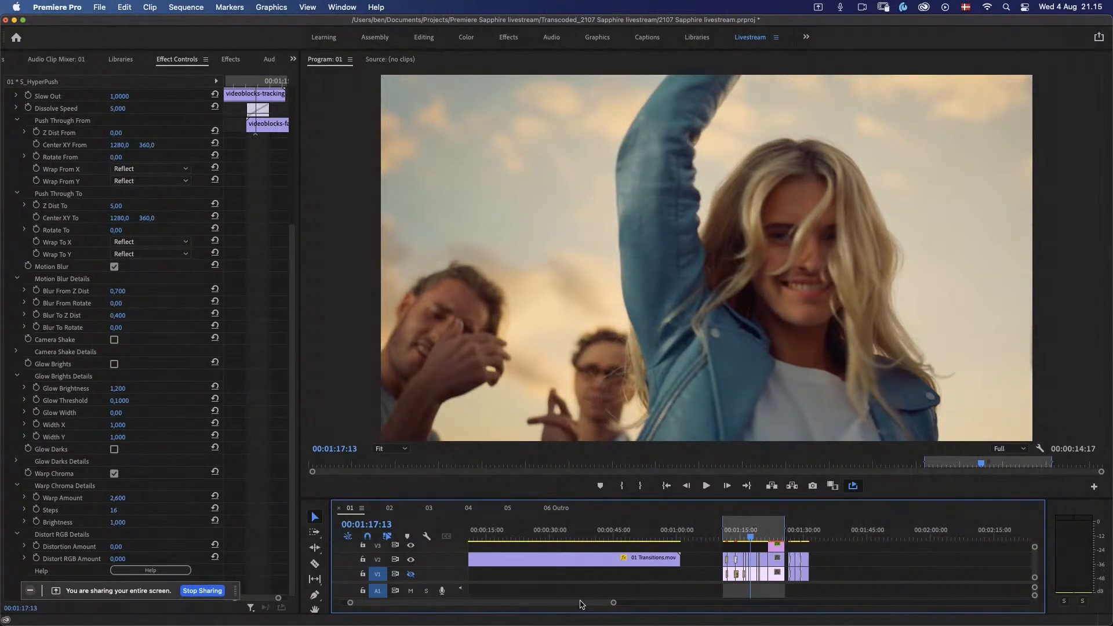
pyautogui.moveTo(738, 529); pyautogui.dragTo(730, 534)
pyautogui.press('space')
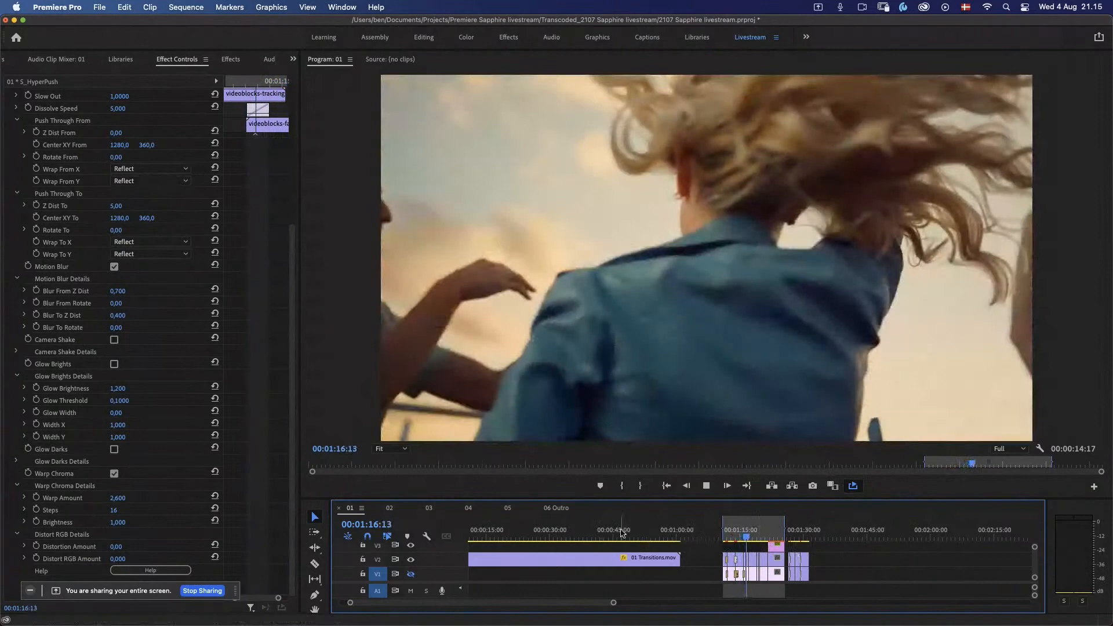
pyautogui.click(579, 536)
pyautogui.moveTo(579, 536); pyautogui.dragTo(422, 551)
pyautogui.press('space')
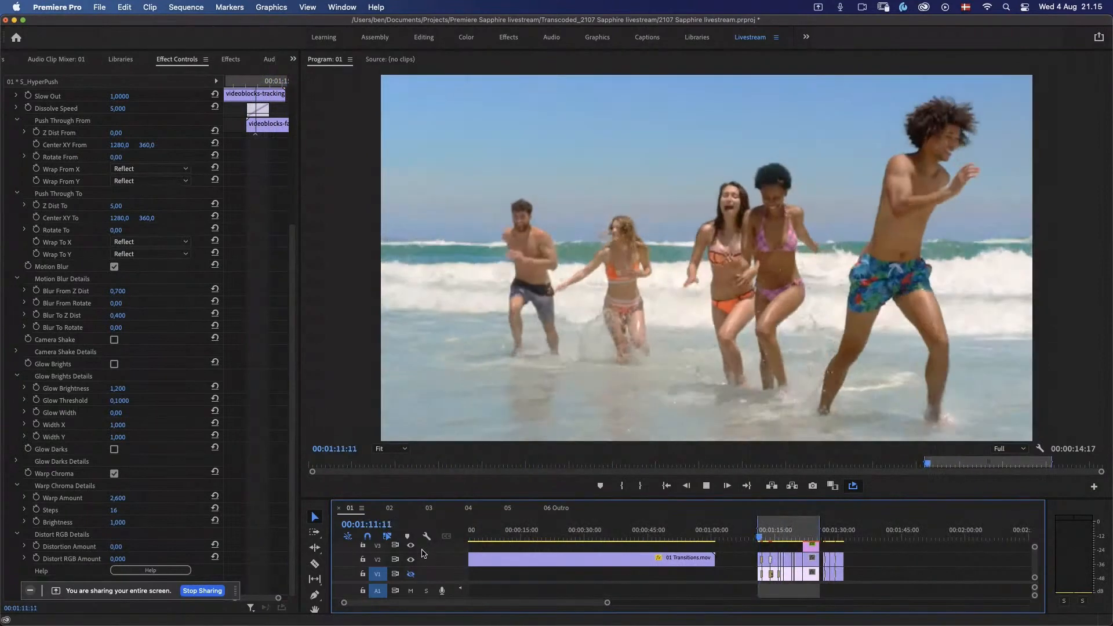
# Step: Play sequence 01 from its start and scrub through the 01 Transitions.mov demo clip to review its transition examples
pyautogui.press('space')
pyautogui.press('Home')
pyautogui.press('space')
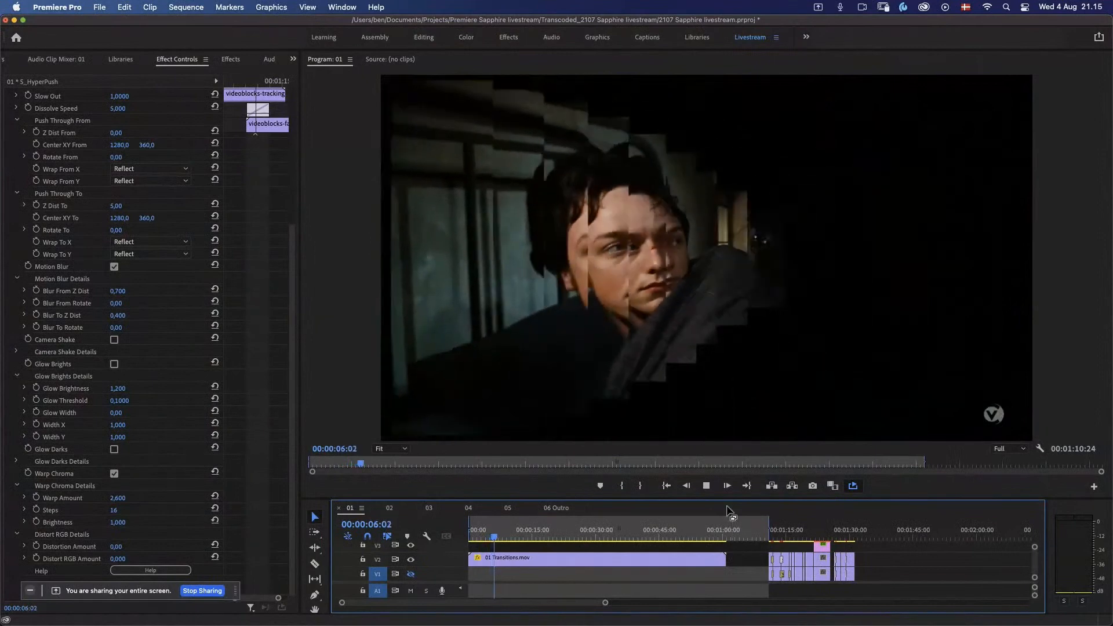
pyautogui.press('space')
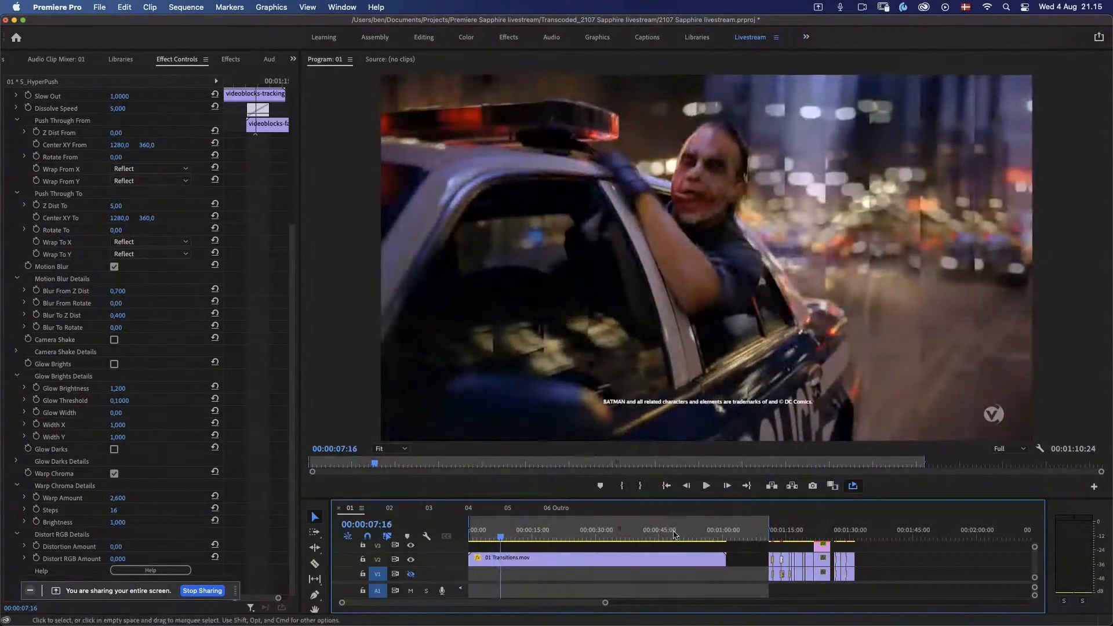
pyautogui.moveTo(516, 537); pyautogui.dragTo(544, 541)
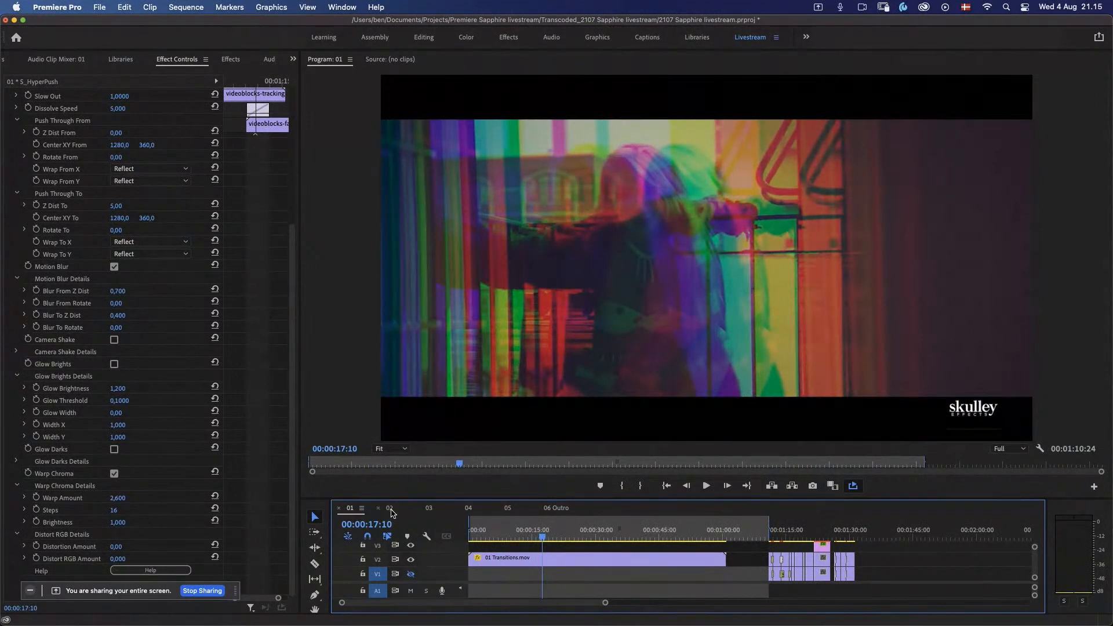
# Step: Switch to sequence 02, extend the in-to-out range across all three astronaut clips, and play that range
pyautogui.click(389, 508)
pyautogui.press('\\')
pyautogui.press('space')
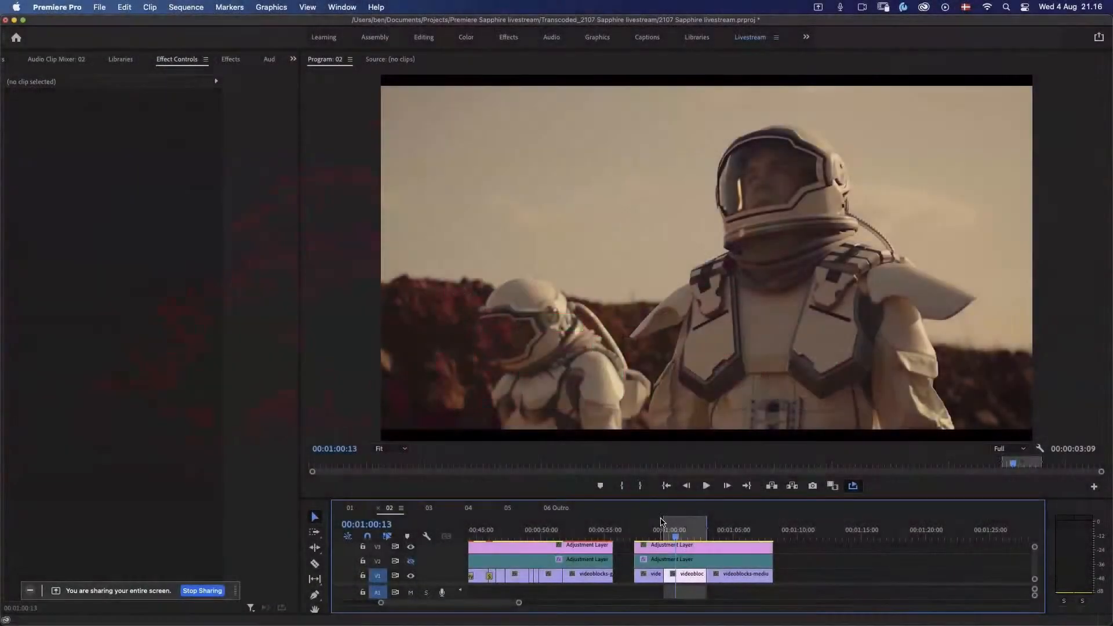
pyautogui.moveTo(664, 525); pyautogui.dragTo(634, 525)
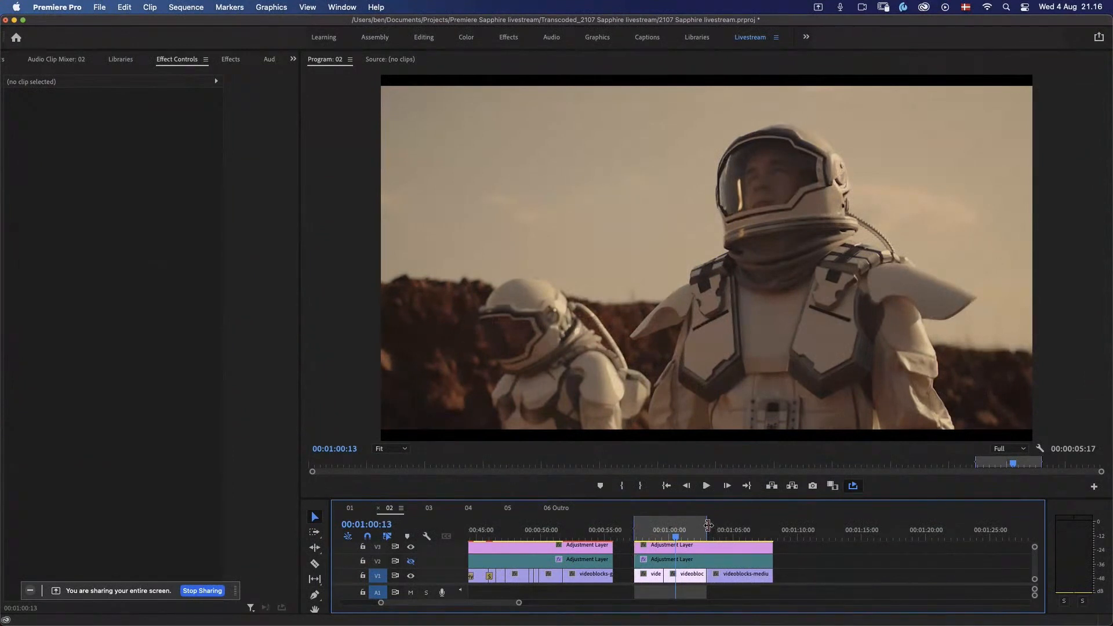
pyautogui.moveTo(708, 524); pyautogui.dragTo(773, 525)
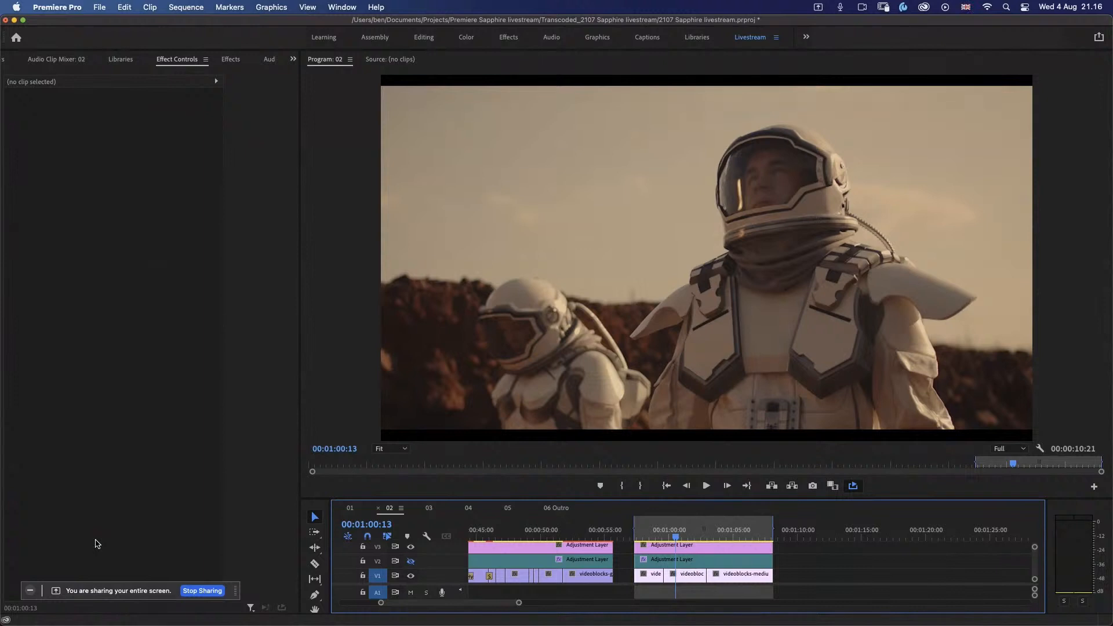
pyautogui.hotkey('ctrl', 'shift', 'space')
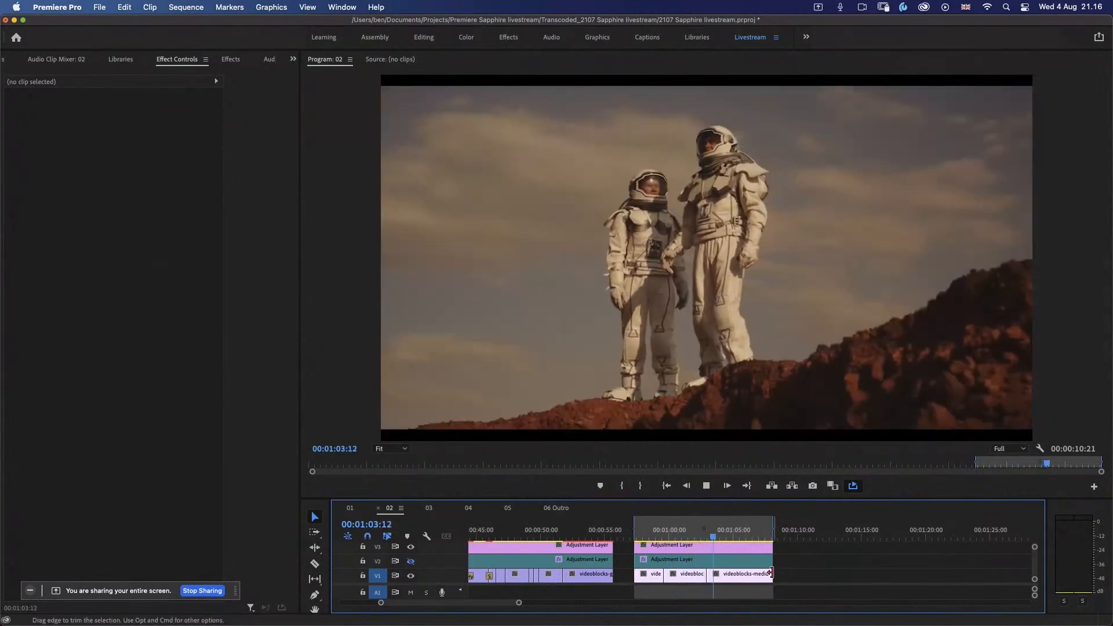
pyautogui.press('space')
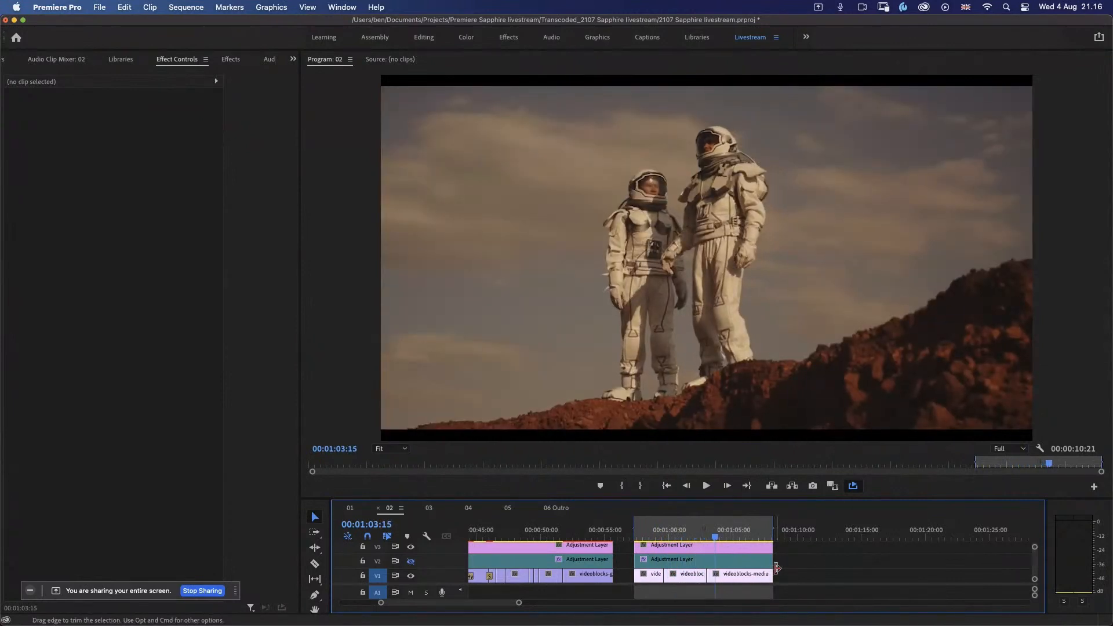
# Step: Find the S_FilmEffect video effect by searching for "s_film" and apply it to the V3 adjustment layer above the astronaut clips
pyautogui.click(705, 550)
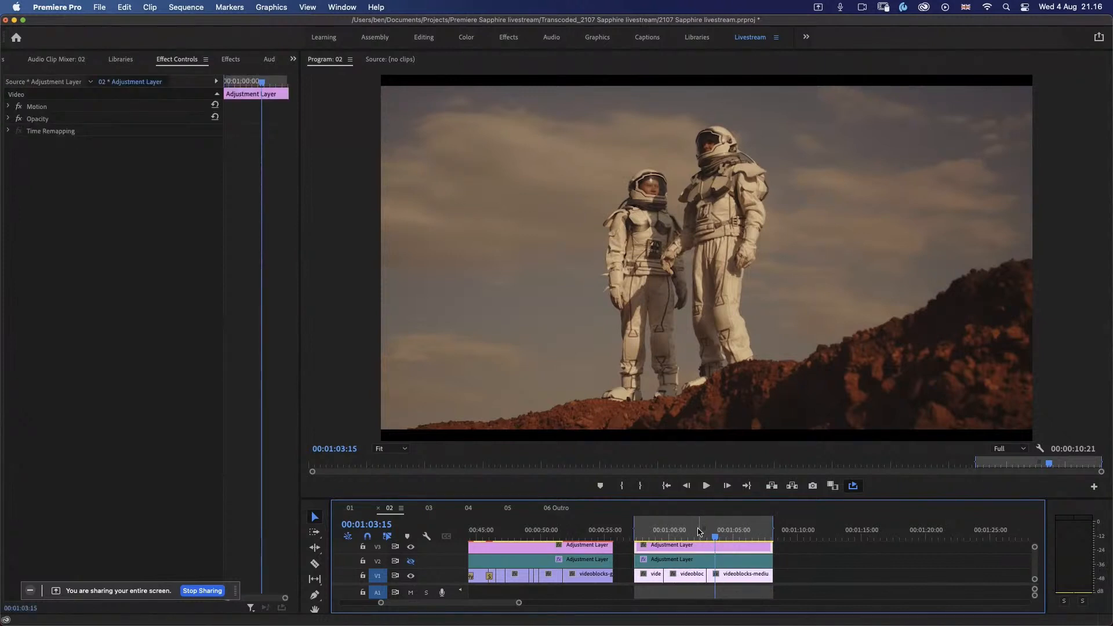
pyautogui.hotkey('shift', '7')
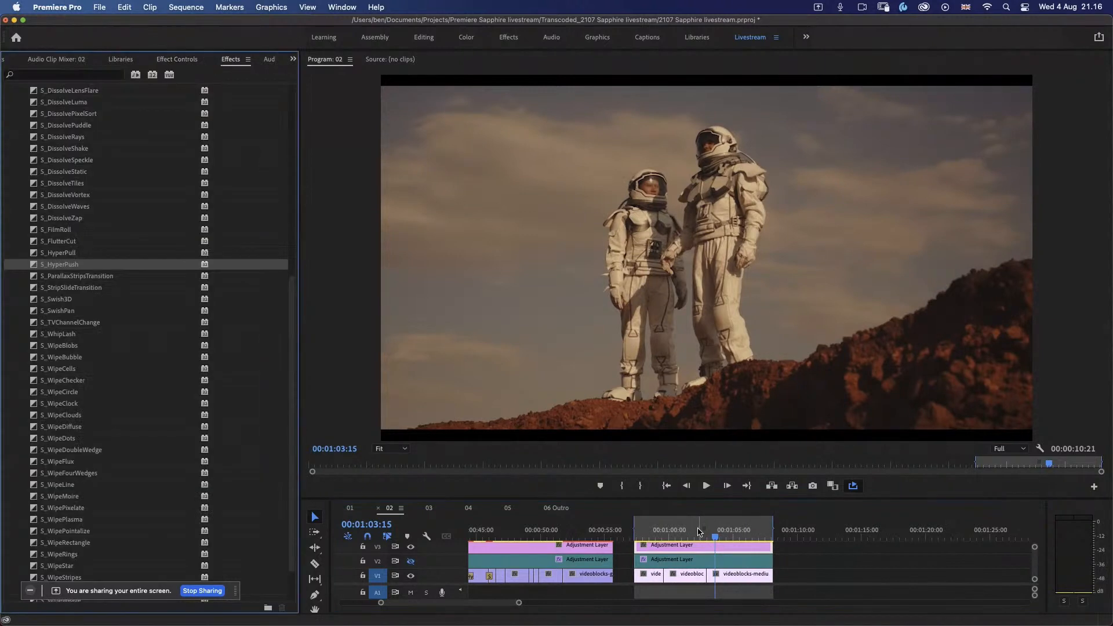
pyautogui.click(113, 74)
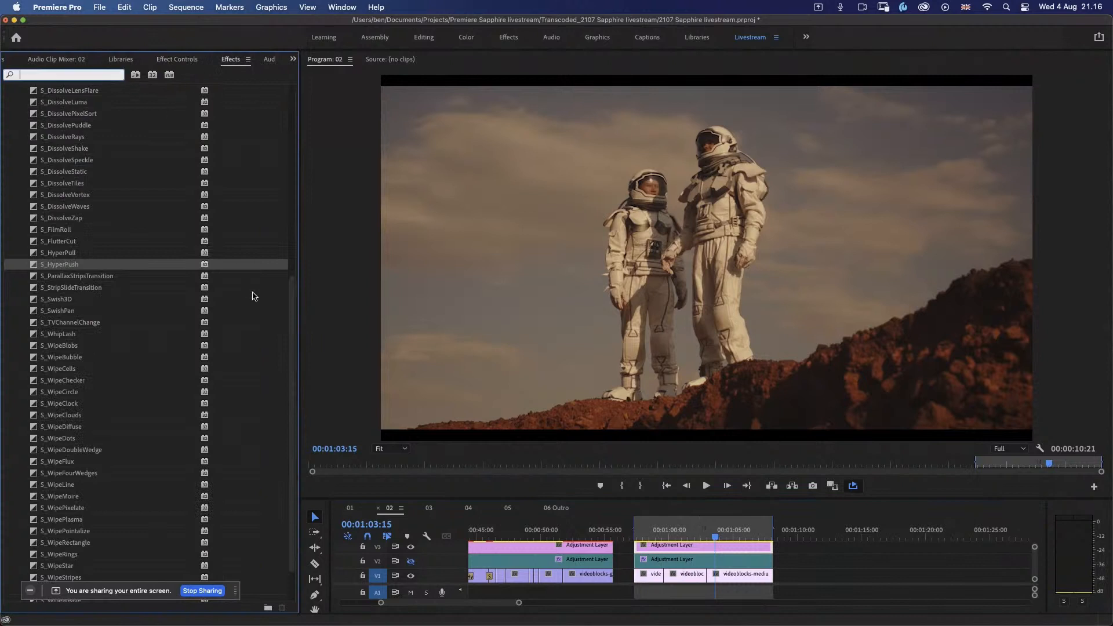
pyautogui.write('s_film')
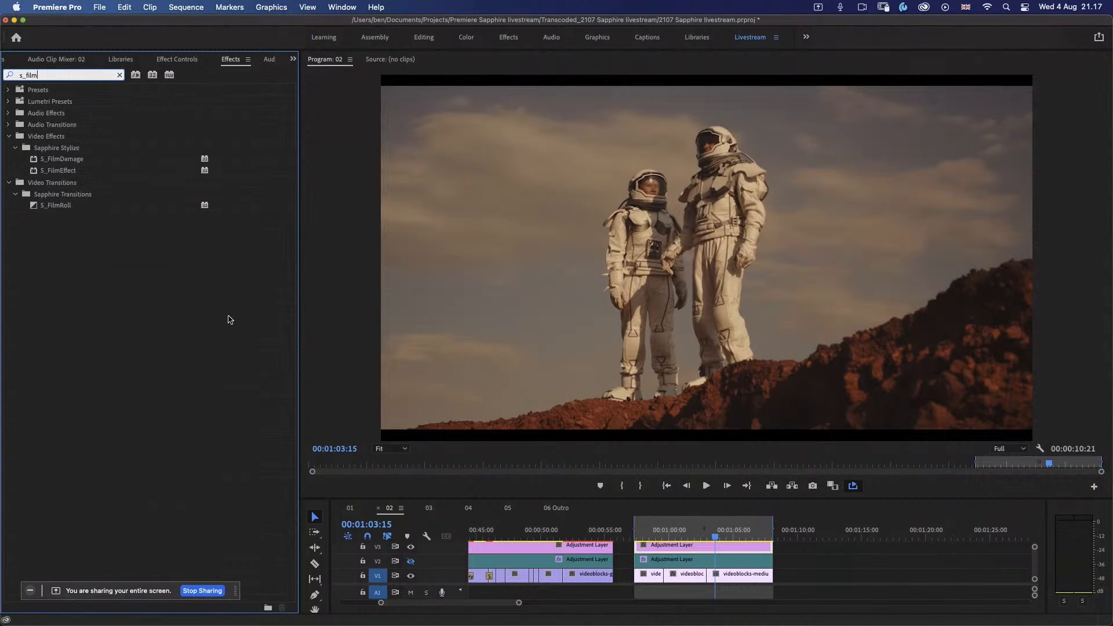
pyautogui.click(68, 171)
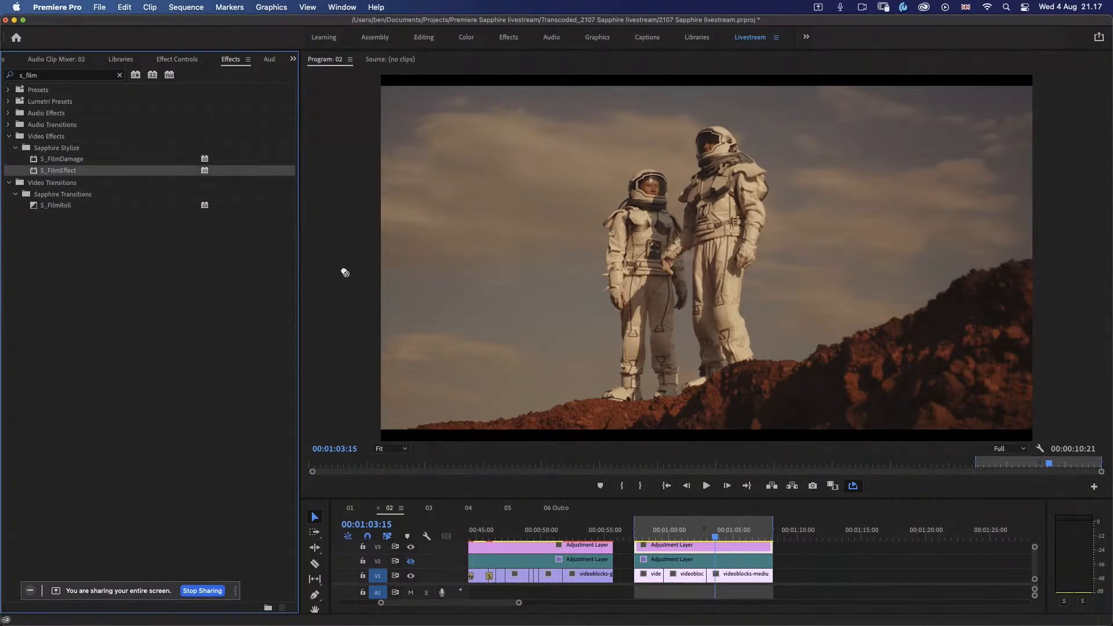
pyautogui.moveTo(694, 551); pyautogui.dragTo(694, 547)
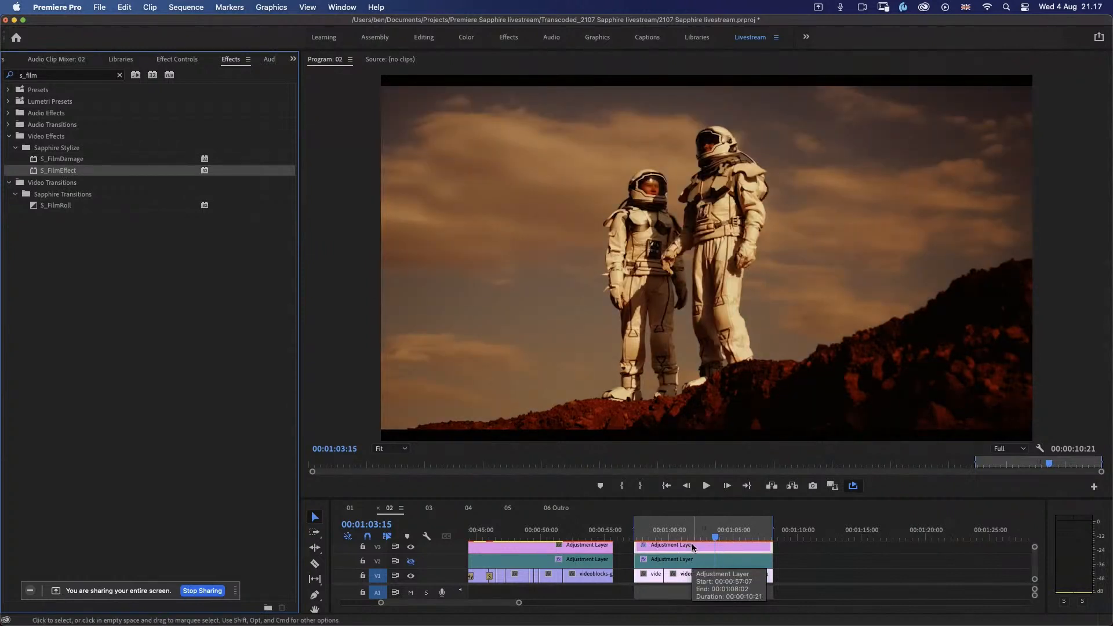
# Step: Play the astronaut clips with the film look, display the S_FilmEffect parameters, and park the playhead at 00:01:04:09
pyautogui.click(650, 539)
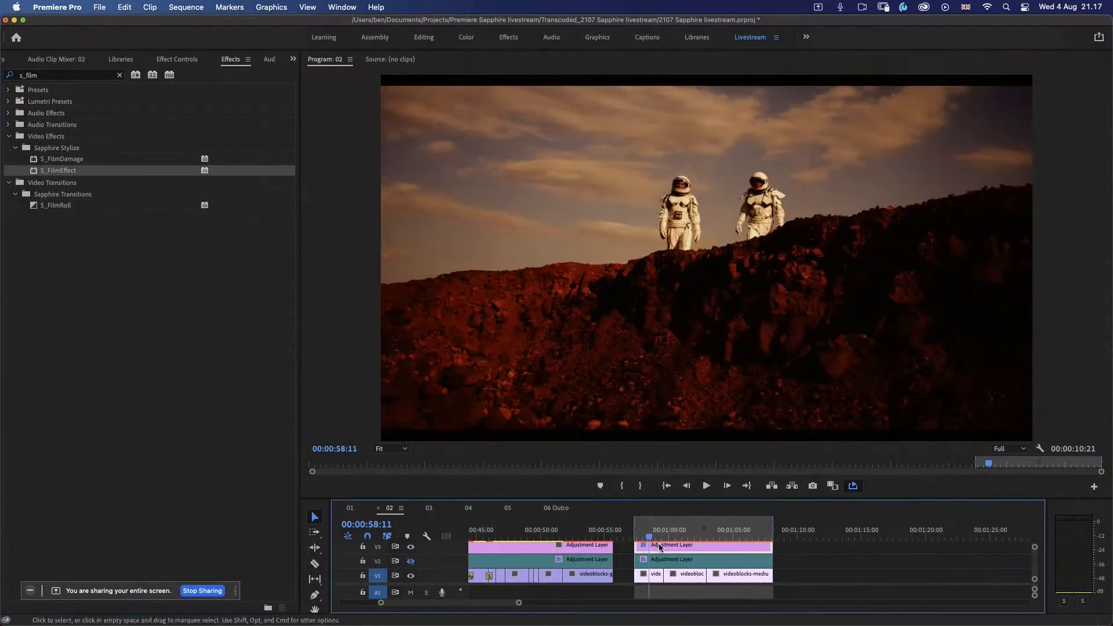
pyautogui.press('space')
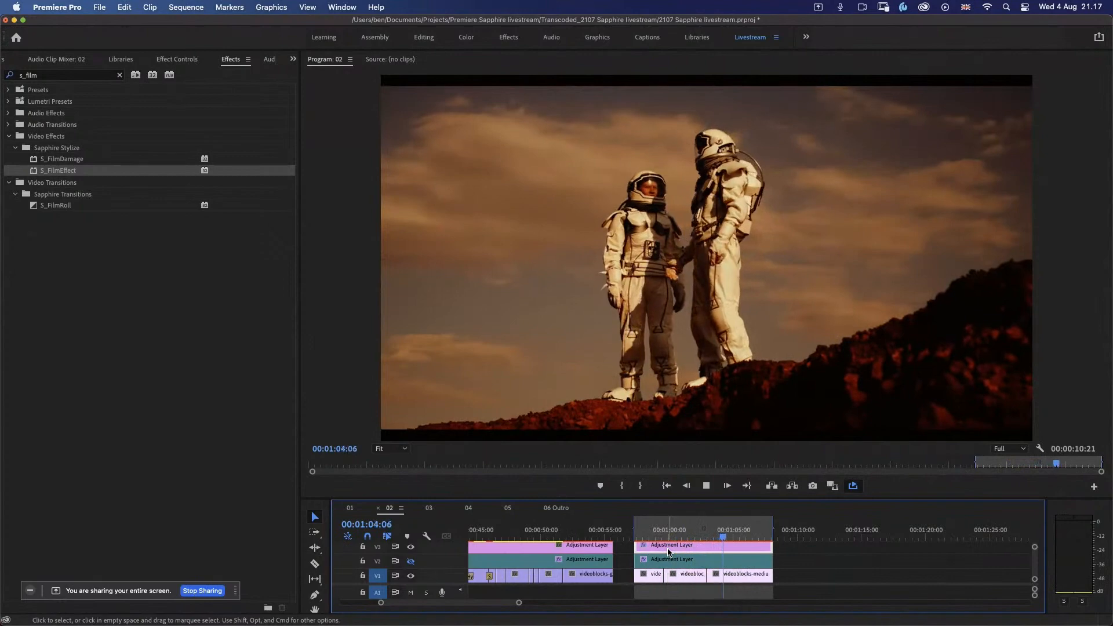
pyautogui.click(177, 60)
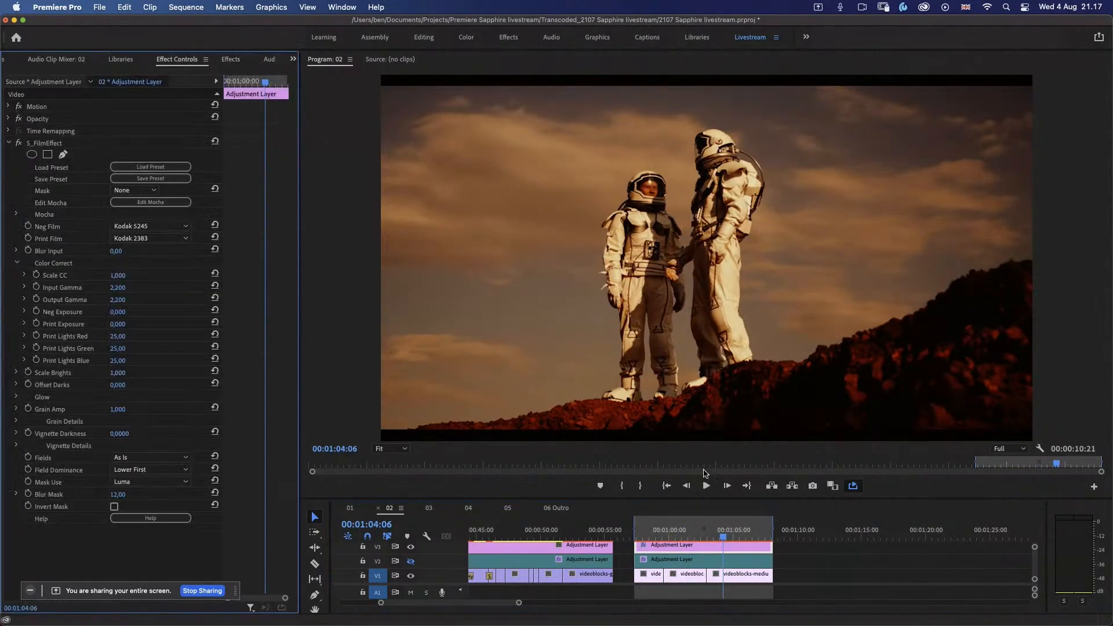
pyautogui.moveTo(717, 537)
pyautogui.mouseDown()
pyautogui.moveTo(685, 539)
pyautogui.moveTo(725, 538)
pyautogui.mouseUp()
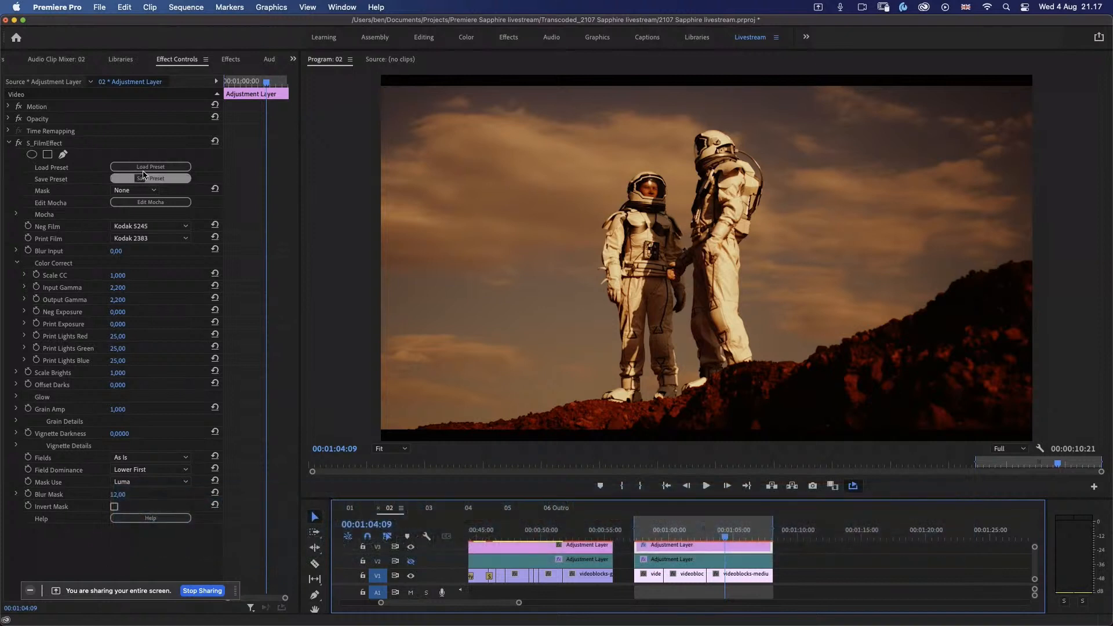
# Step: Open the S_FilmEffect preset browser and preview the first row of presets from 5 O'Clock Shadow to Beer Goggles
pyautogui.click(168, 170)
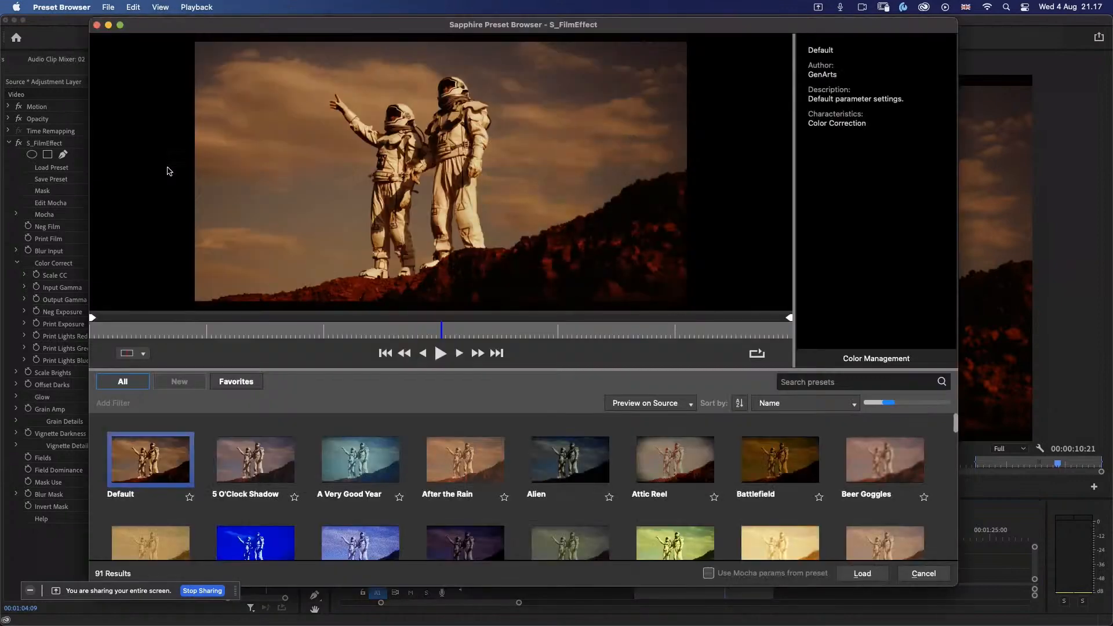
pyautogui.click(259, 479)
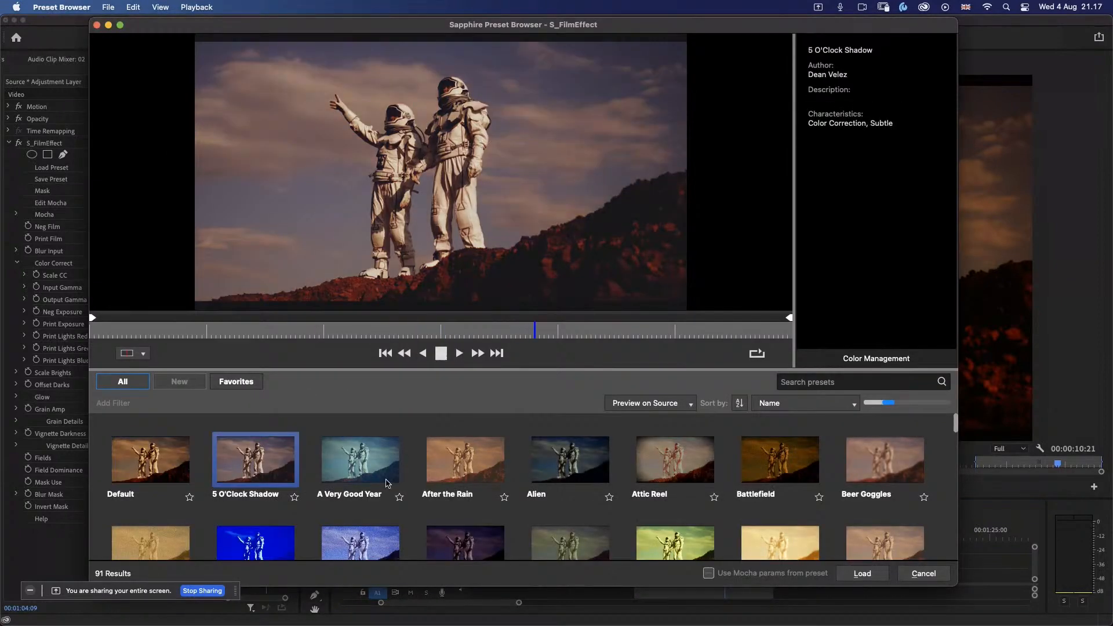
pyautogui.click(360, 467)
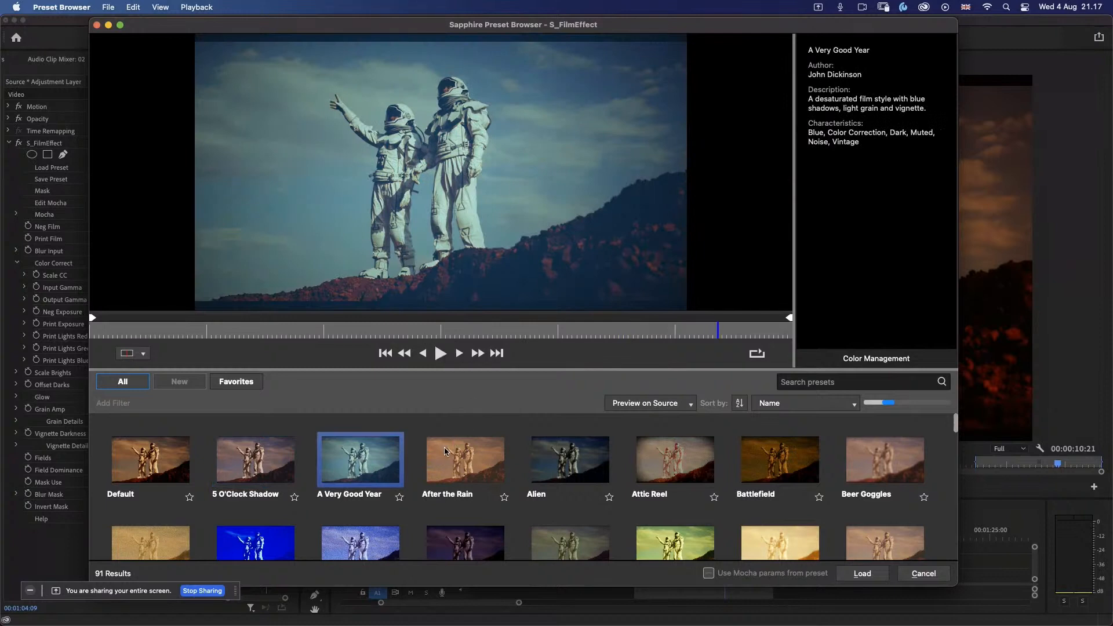
pyautogui.click(445, 452)
pyautogui.click(606, 462)
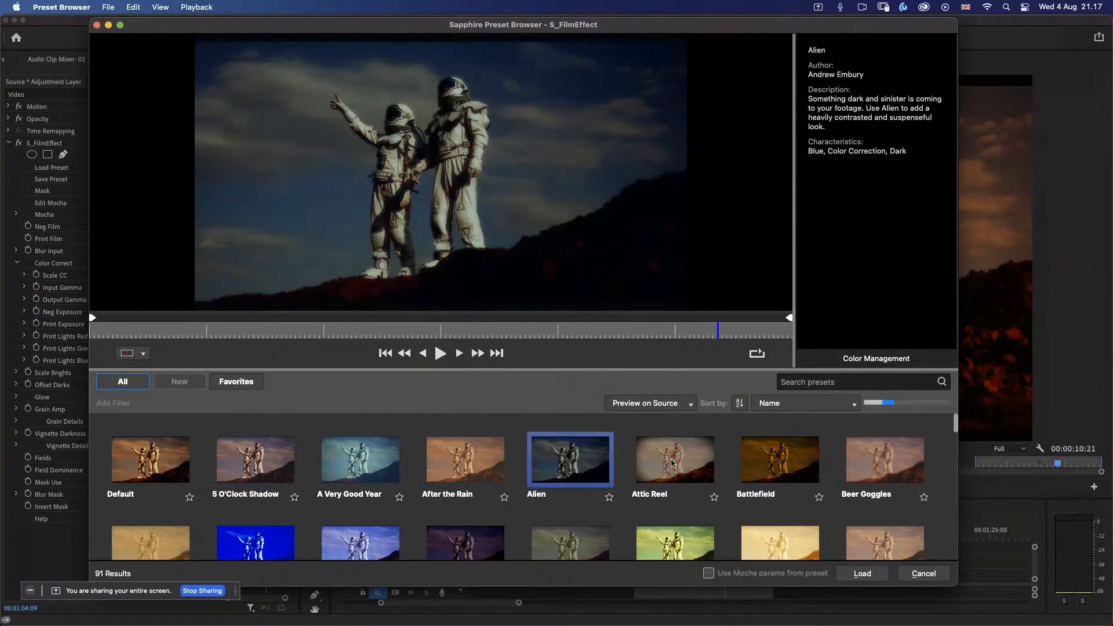
pyautogui.click(673, 464)
pyautogui.click(767, 472)
pyautogui.click(864, 470)
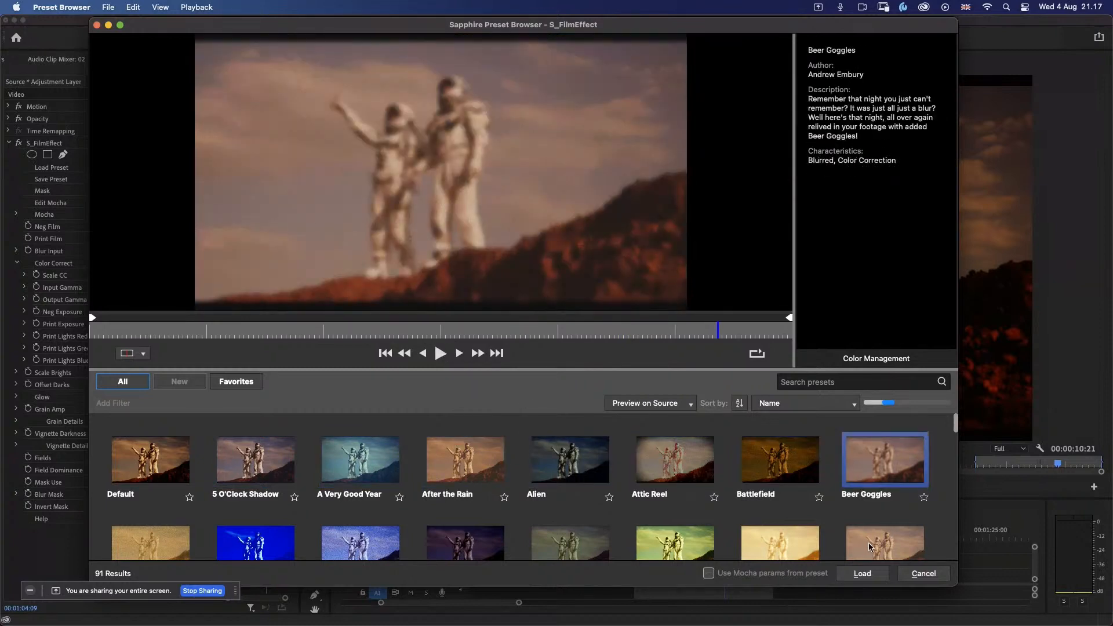
# Step: Preview the second row of film presets in reverse, from California Dreaming through Bright Mint and Blitzkreig to Bella
pyautogui.click(869, 546)
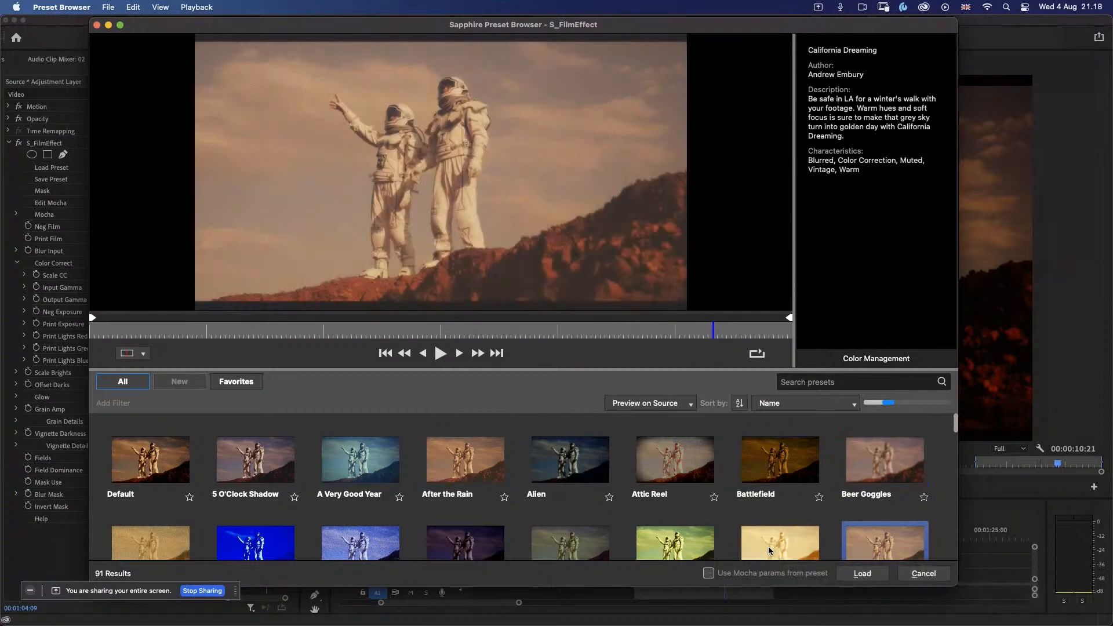
pyautogui.click(768, 548)
pyautogui.click(700, 548)
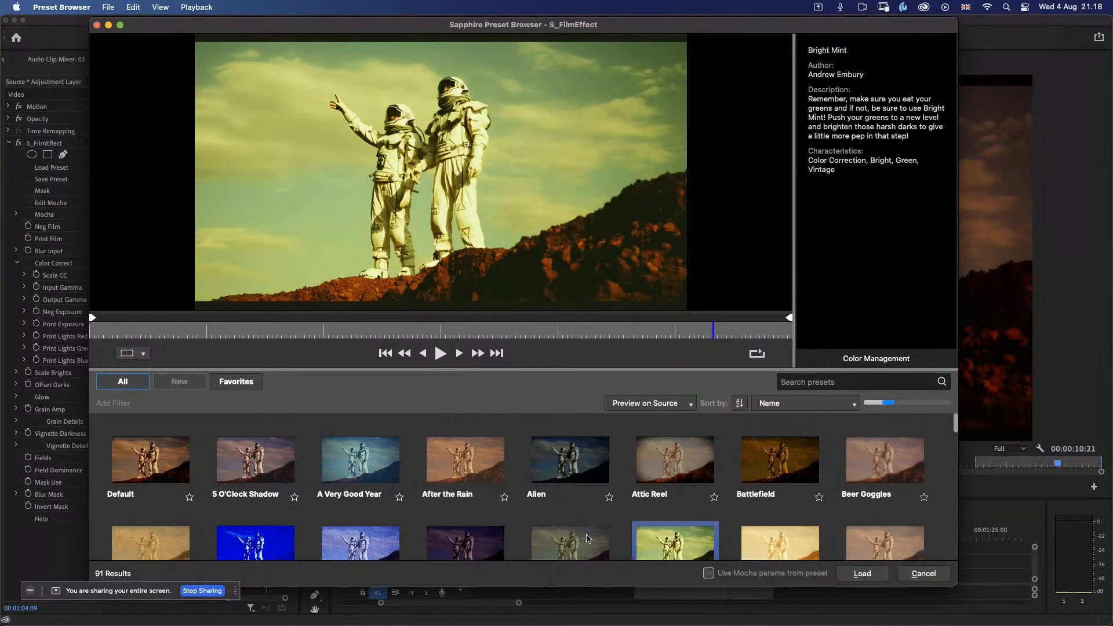
pyautogui.click(587, 538)
pyautogui.click(440, 541)
pyautogui.click(370, 530)
pyautogui.click(260, 551)
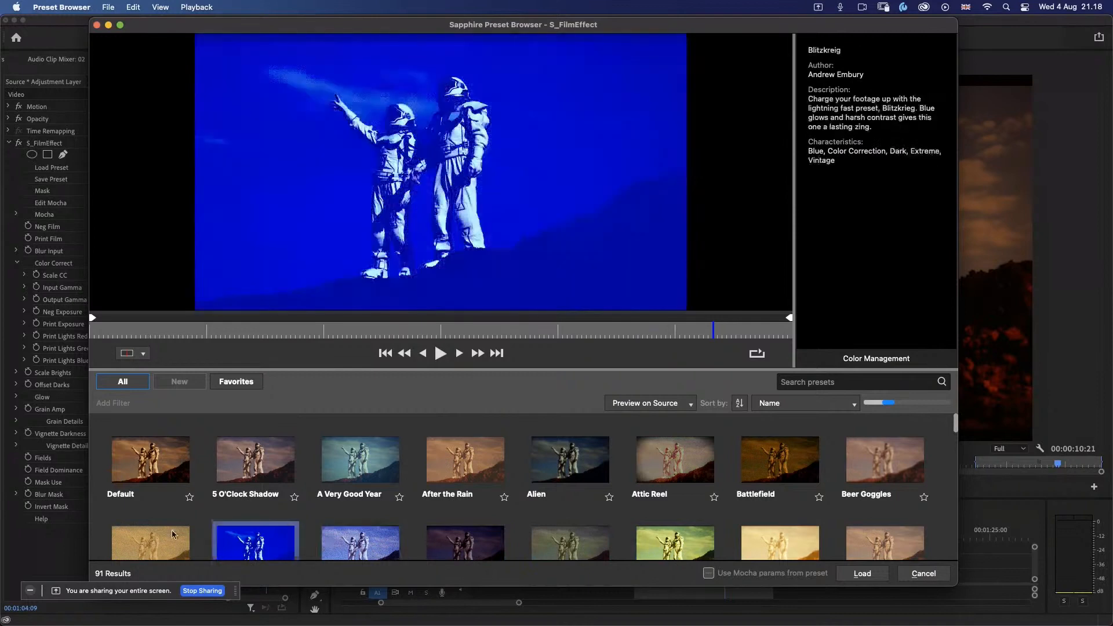
pyautogui.click(172, 534)
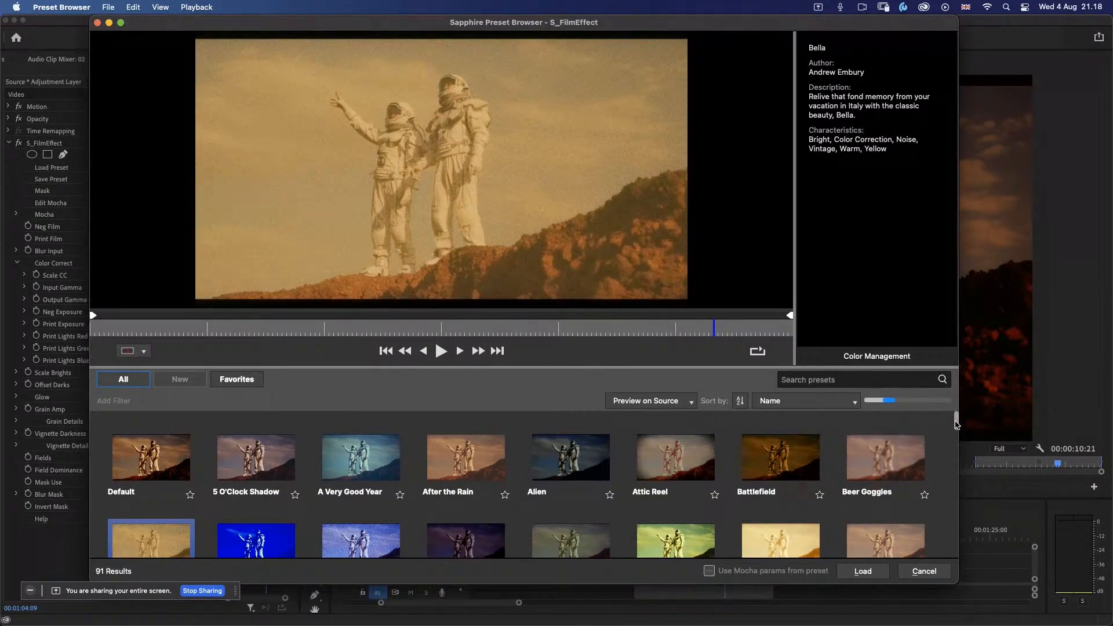
# Step: Preview the next row of film presets, from Carrot Marmalade through Cinnamon Toaster to Cyan Dreams
pyautogui.moveTo(956, 424); pyautogui.dragTo(940, 451)
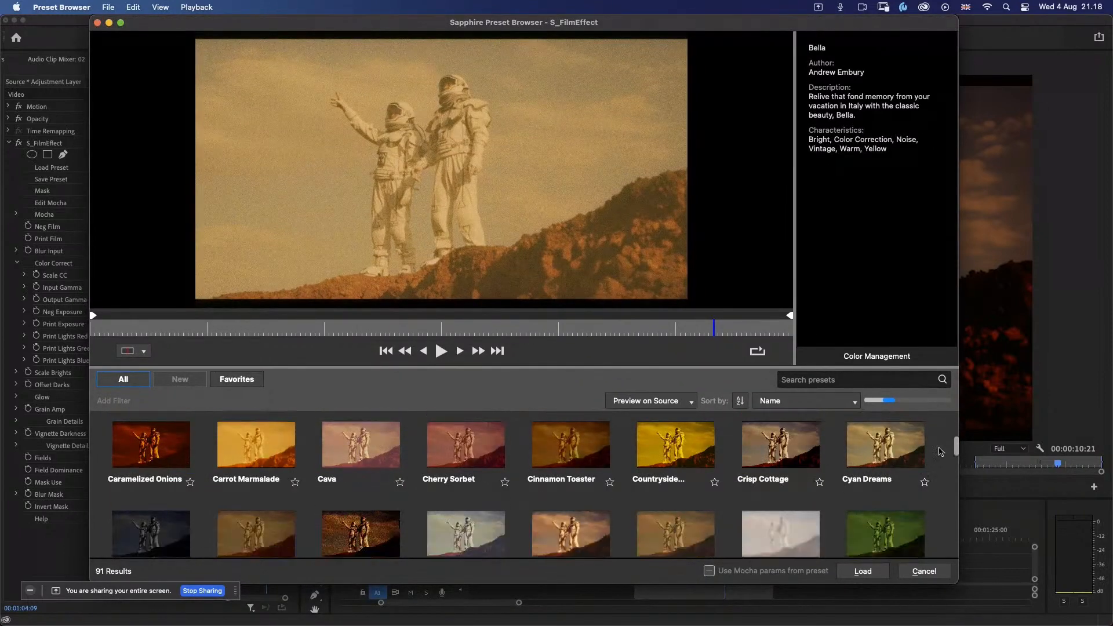
pyautogui.click(256, 445)
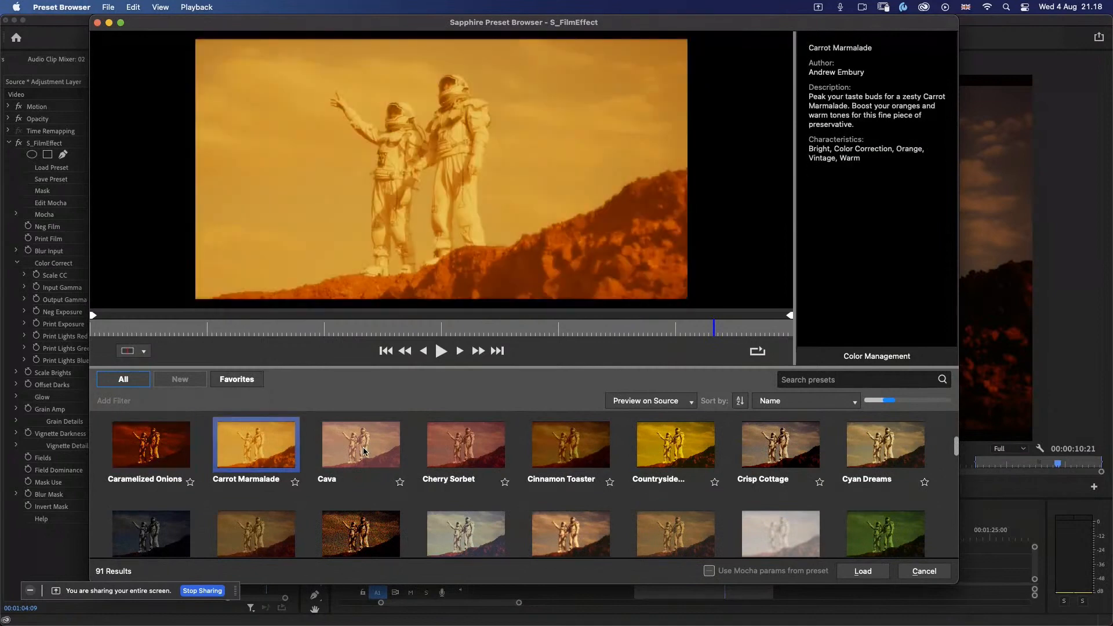
pyautogui.click(363, 451)
pyautogui.click(449, 455)
pyautogui.click(629, 464)
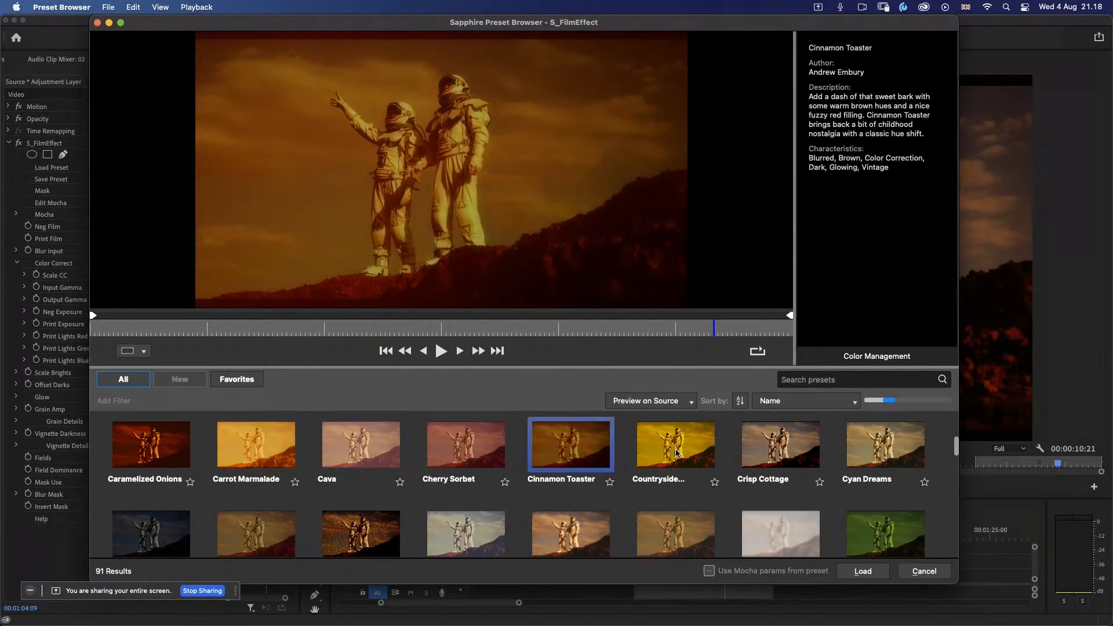
pyautogui.click(676, 454)
pyautogui.click(783, 452)
pyautogui.click(846, 458)
# Step: Preview the presets from Emerald Knight back through Early Morning Surprise and Disposable Glam to Day For Night, and bring the Envious row into view
pyautogui.click(857, 538)
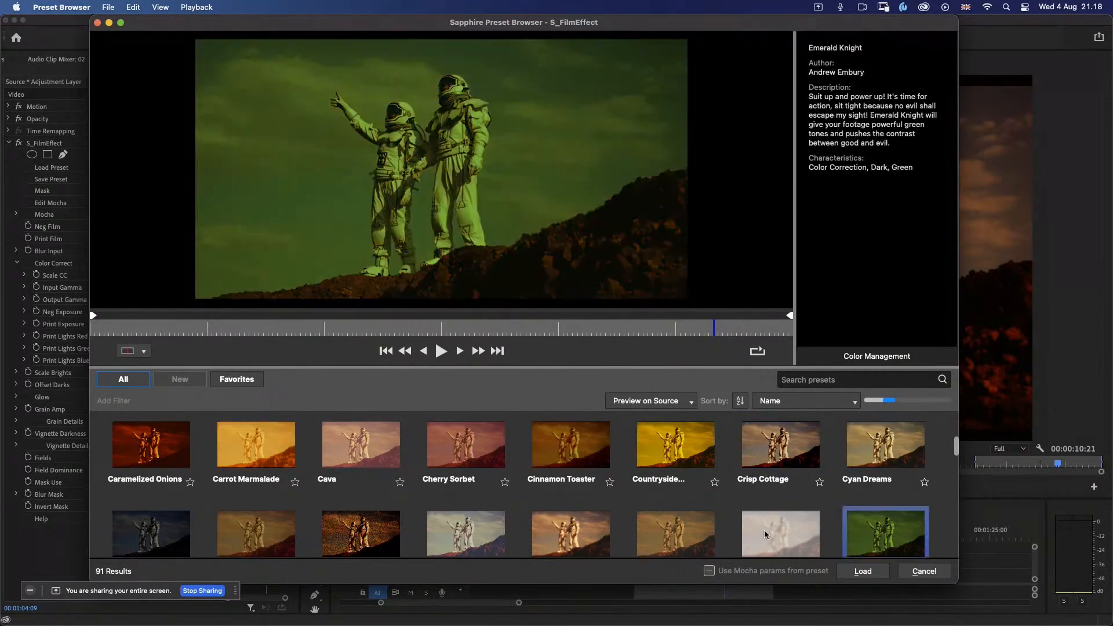
pyautogui.click(764, 535)
pyautogui.click(671, 535)
pyautogui.click(603, 534)
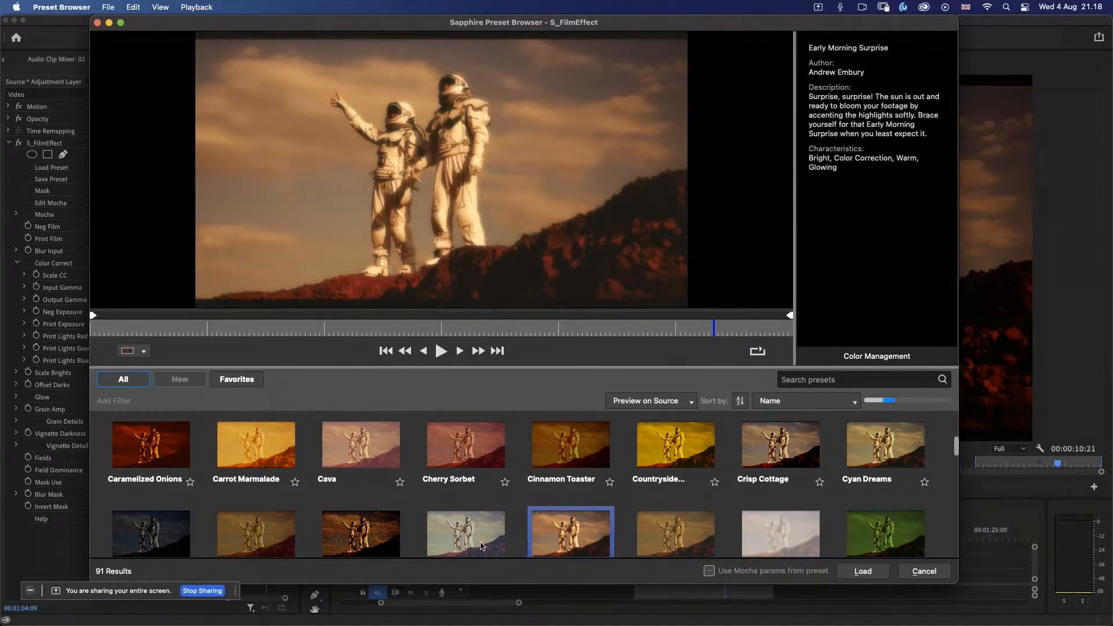
pyautogui.click(480, 545)
pyautogui.click(369, 532)
pyautogui.click(283, 528)
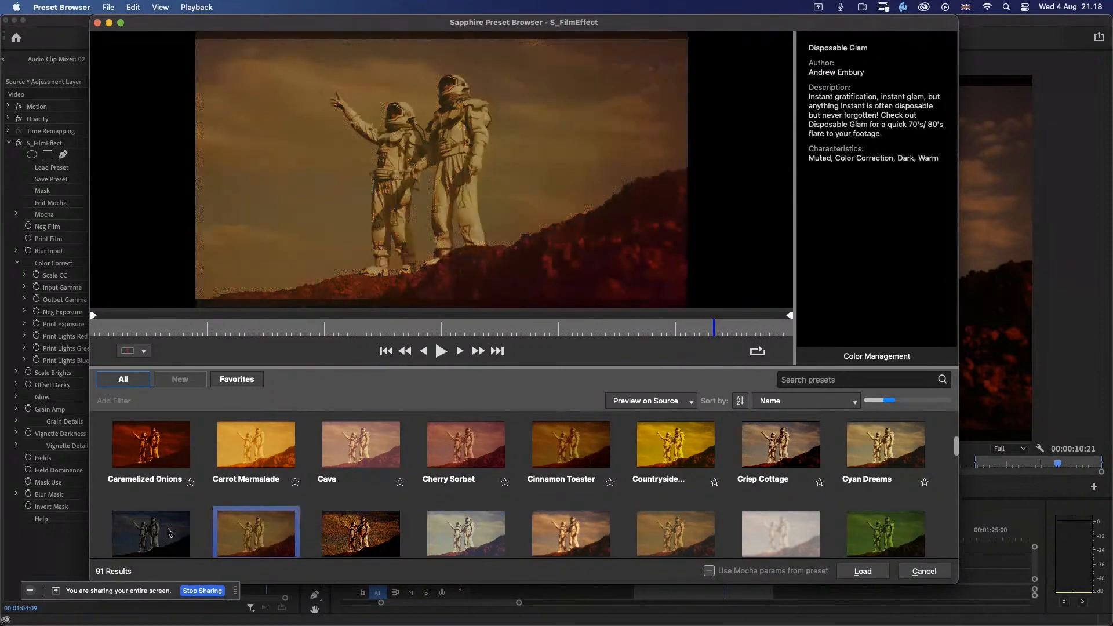
pyautogui.click(170, 534)
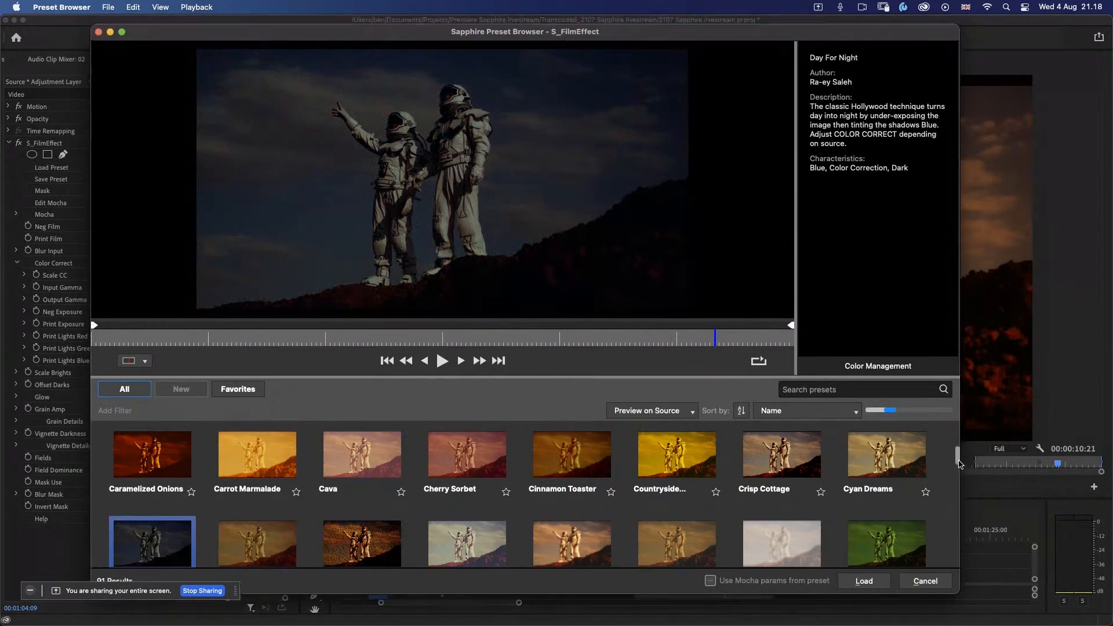
pyautogui.moveTo(957, 450); pyautogui.dragTo(959, 476)
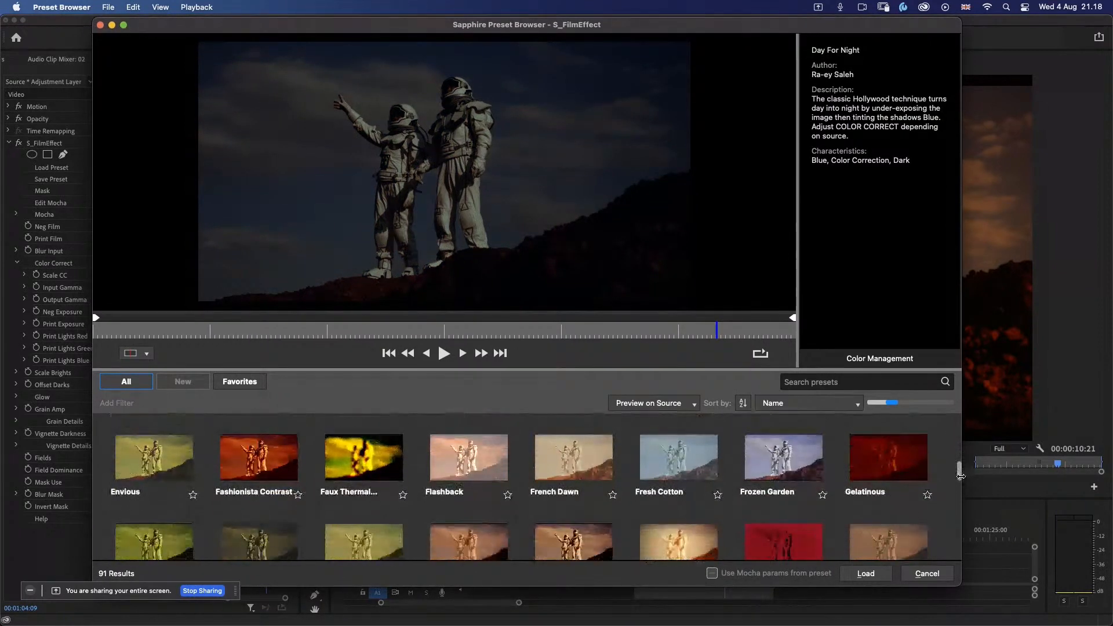
# Step: Preview the Envious and Fashionista Contrast film presets and load Fashionista Contrast onto the adjustment layer
pyautogui.click(177, 469)
pyautogui.click(247, 468)
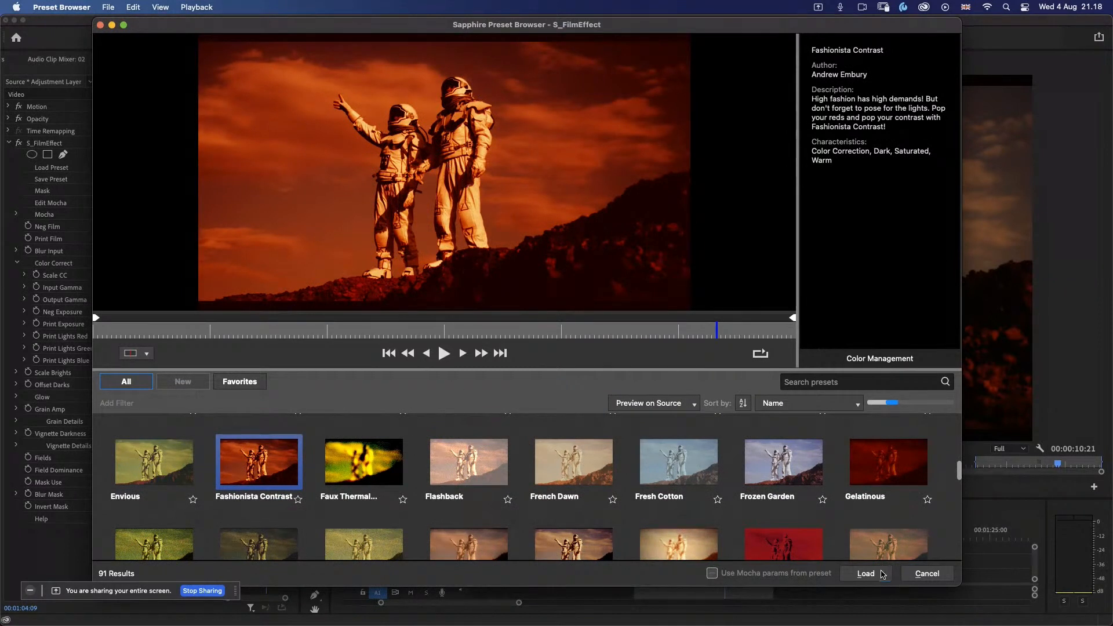
pyautogui.click(866, 573)
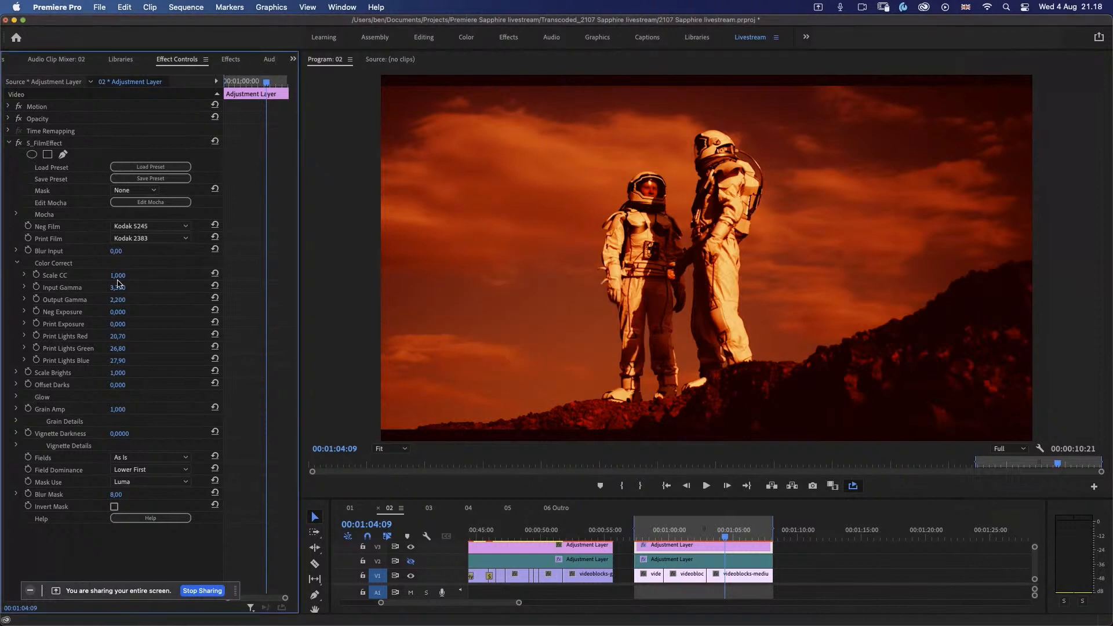
# Step: Expand Scale CC in the S_FilmEffect color correction and reduce it to about 0.256
pyautogui.click(25, 276)
pyautogui.moveTo(62, 301); pyautogui.dragTo(39, 301)
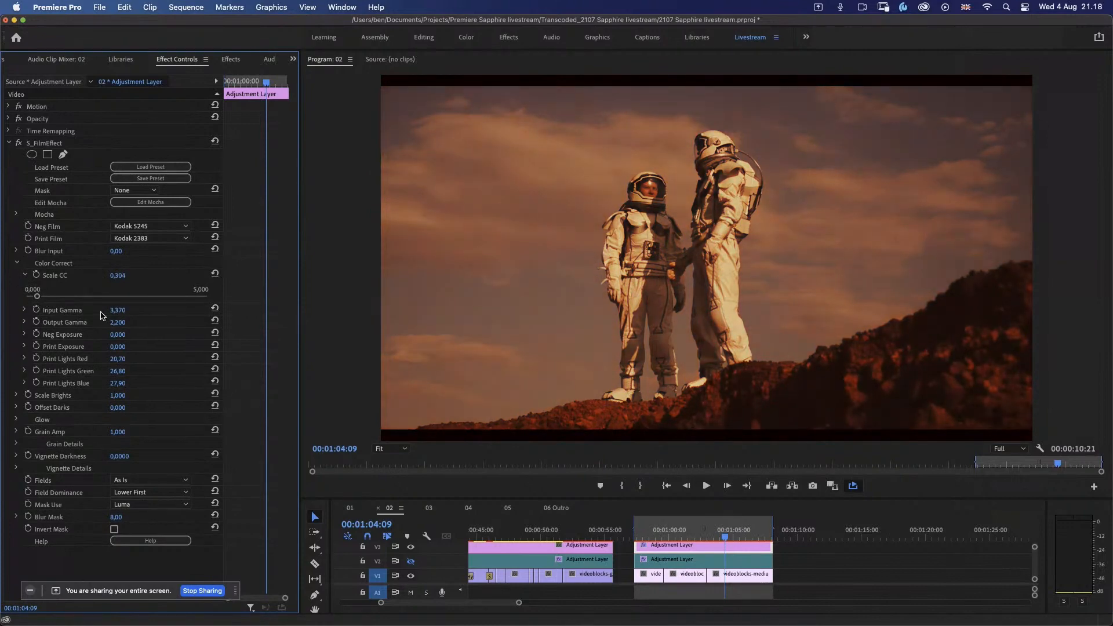
pyautogui.moveTo(39, 297)
pyautogui.mouseDown()
pyautogui.moveTo(131, 298)
pyautogui.moveTo(25, 299)
pyautogui.mouseUp()
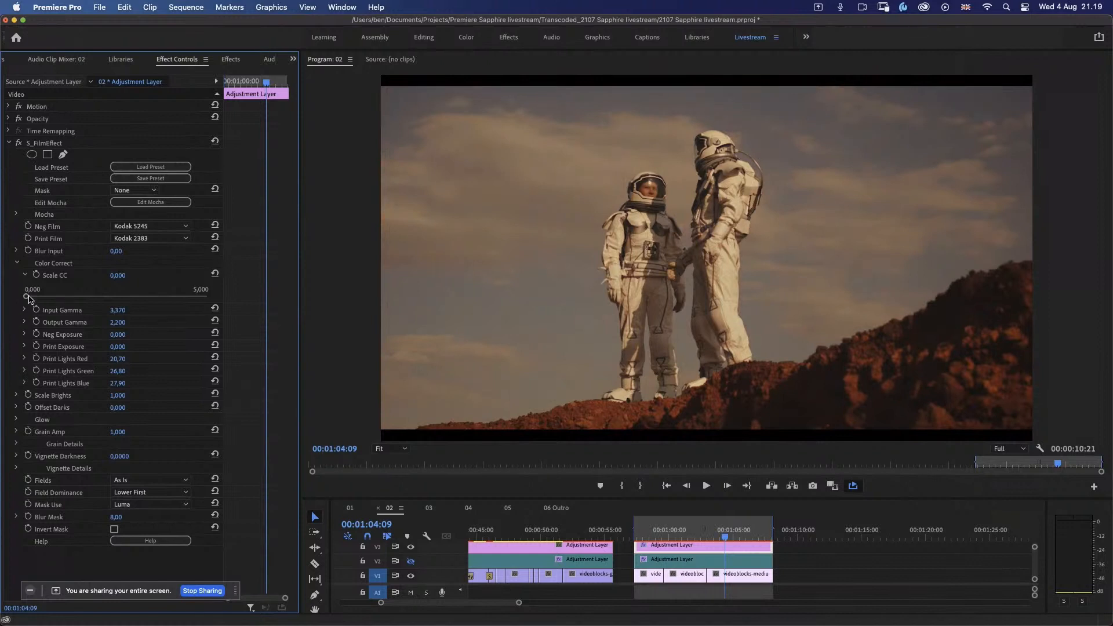
pyautogui.moveTo(28, 297); pyautogui.dragTo(32, 297)
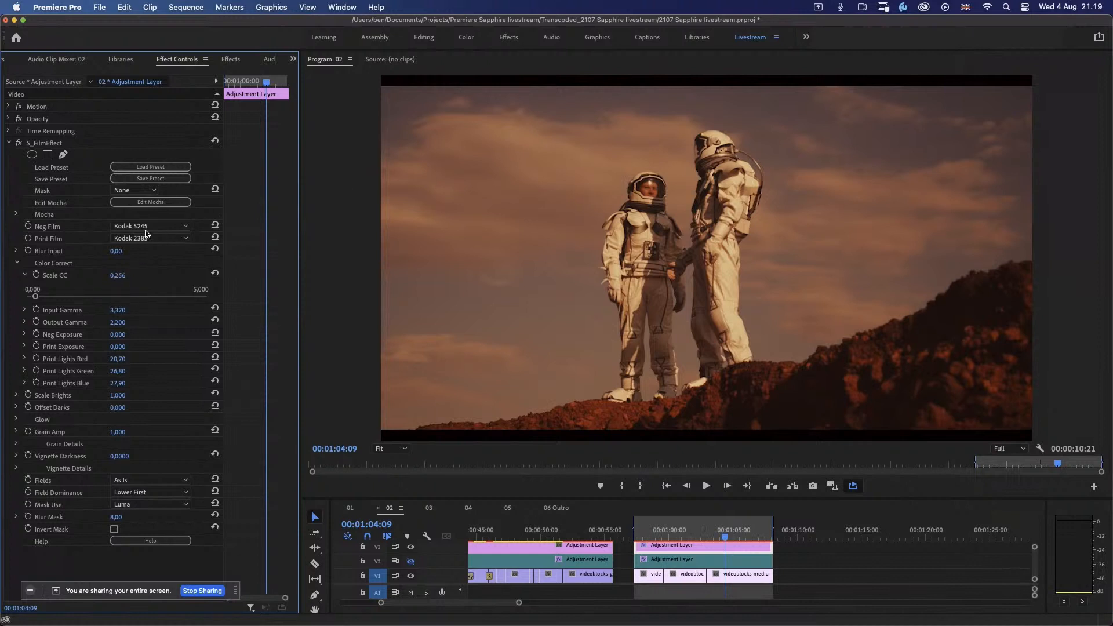
# Step: Change the effect's film stocks to Kodak 5289 for Neg Film and Kodak 5386 for Print Film
pyautogui.click(172, 168)
pyautogui.click(160, 227)
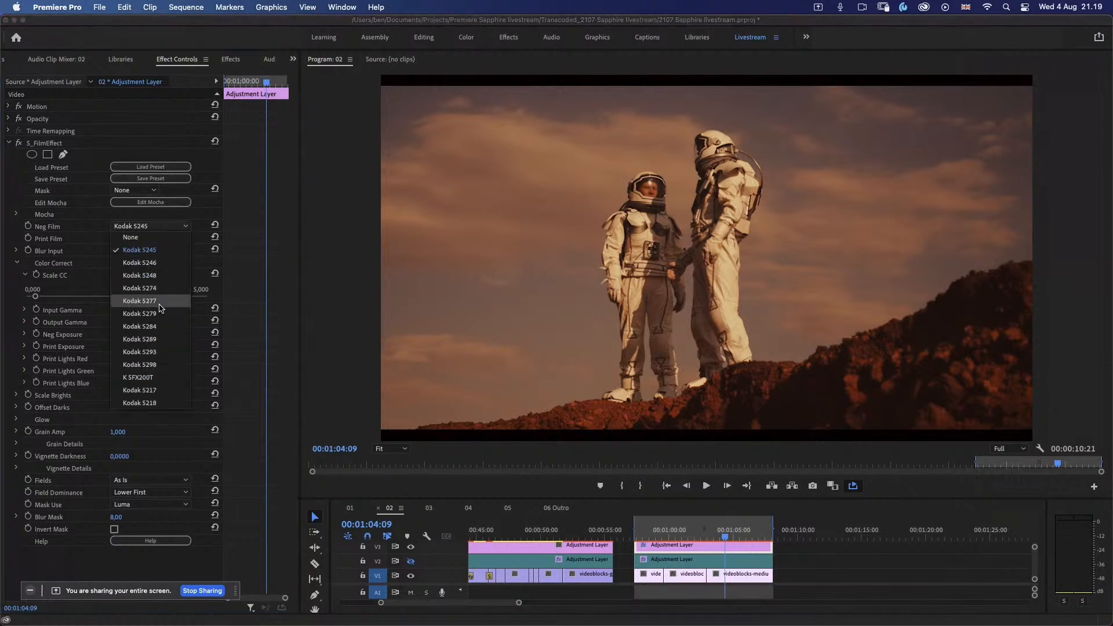
pyautogui.click(162, 300)
pyautogui.click(162, 227)
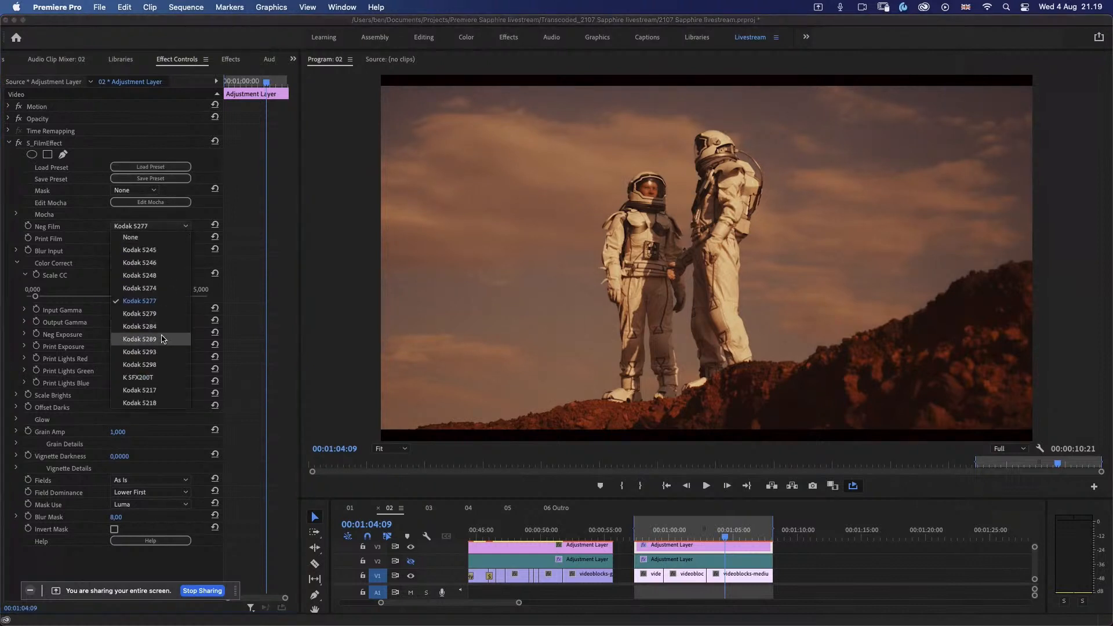
pyautogui.click(161, 313)
pyautogui.click(166, 238)
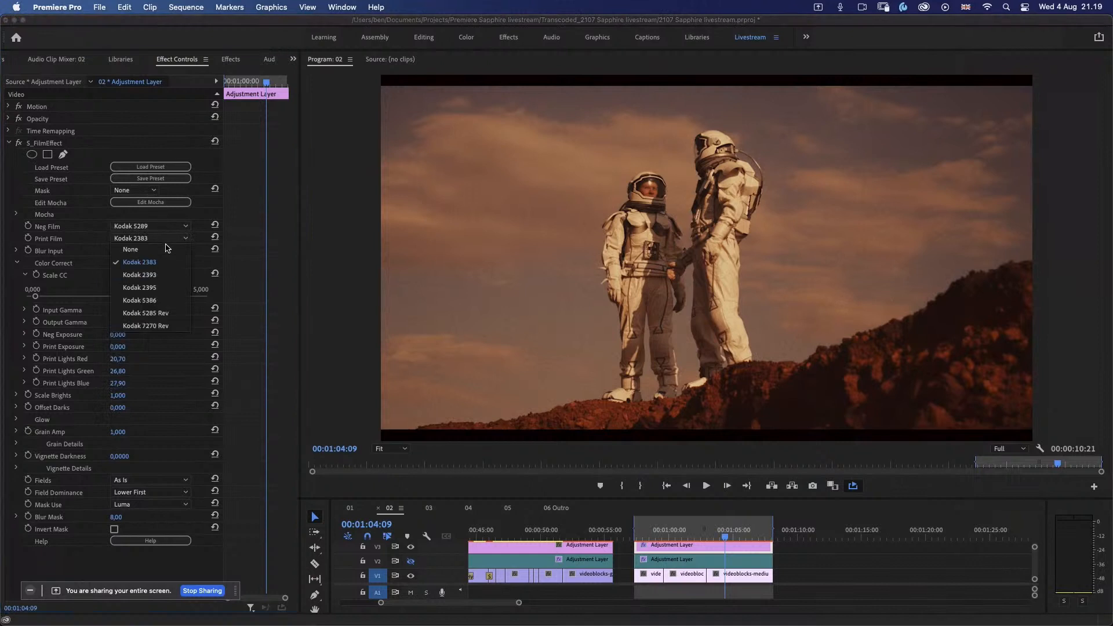
pyautogui.click(166, 299)
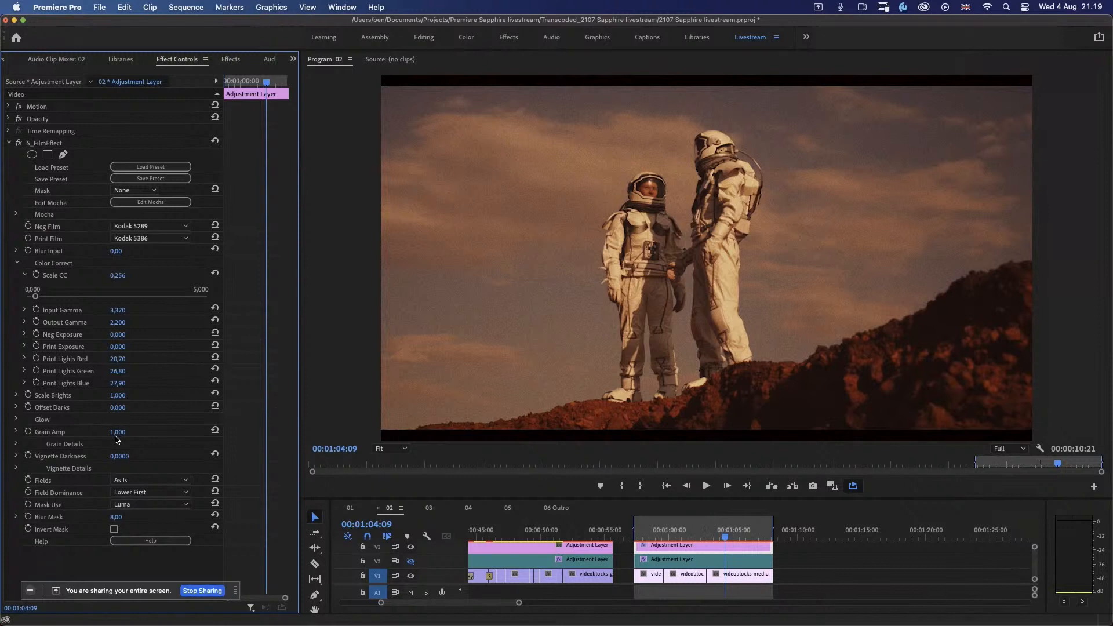
# Step: Enlarge the preview to 200%, test Grain Amp values between 0 and about 3, and settle on about 0.279
pyautogui.moveTo(116, 435); pyautogui.dragTo(26, 470)
pyautogui.click(391, 449)
pyautogui.click(400, 564)
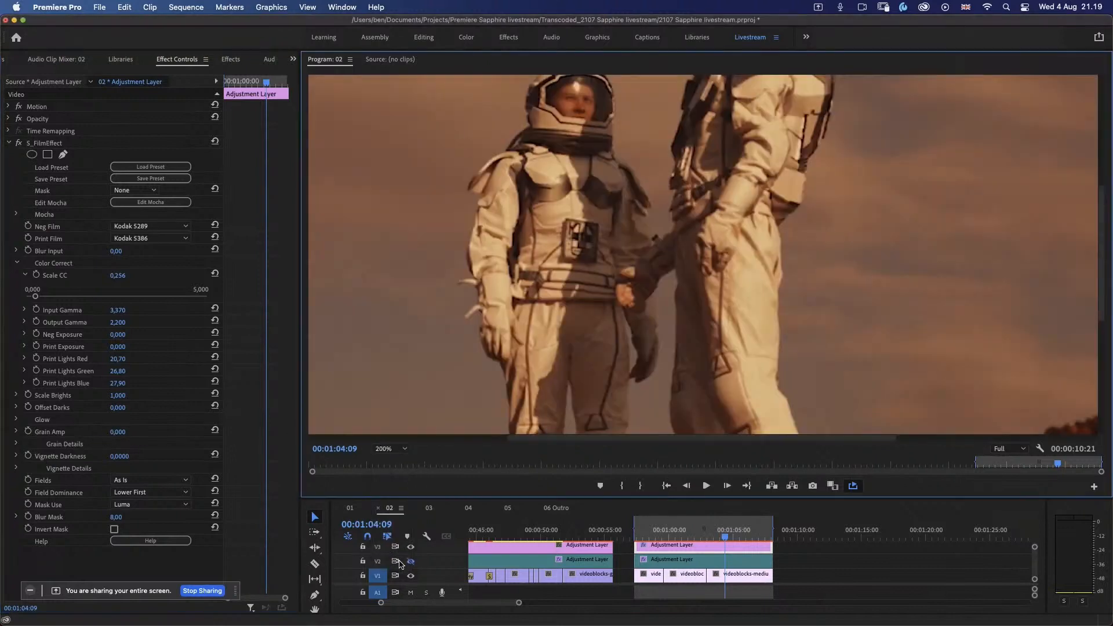
pyautogui.click(127, 434)
pyautogui.click(16, 432)
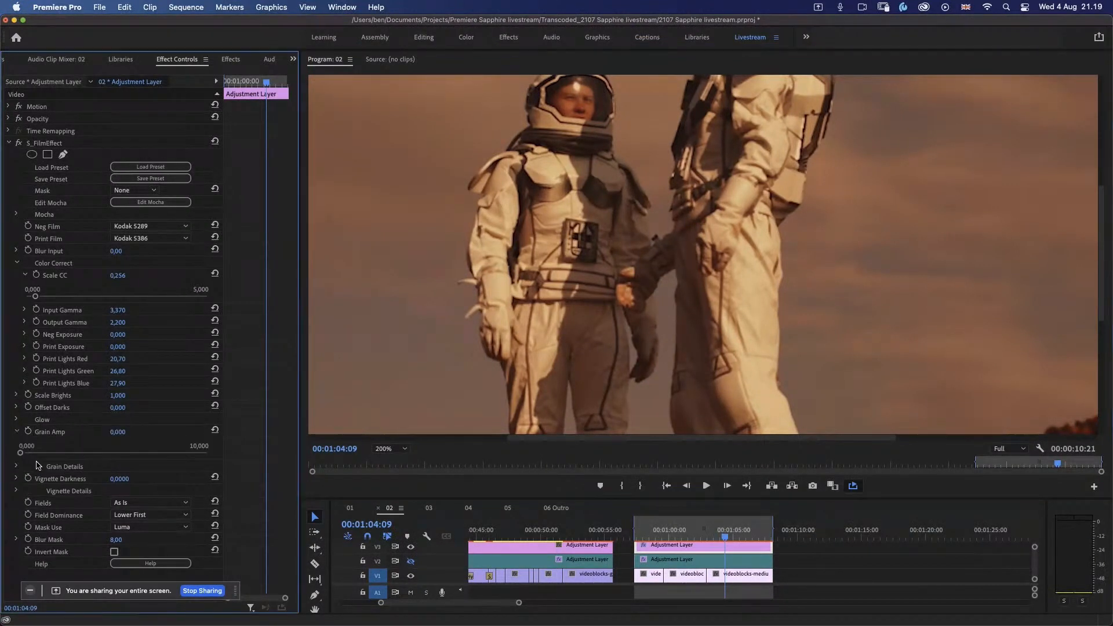
pyautogui.moveTo(22, 454); pyautogui.dragTo(74, 456)
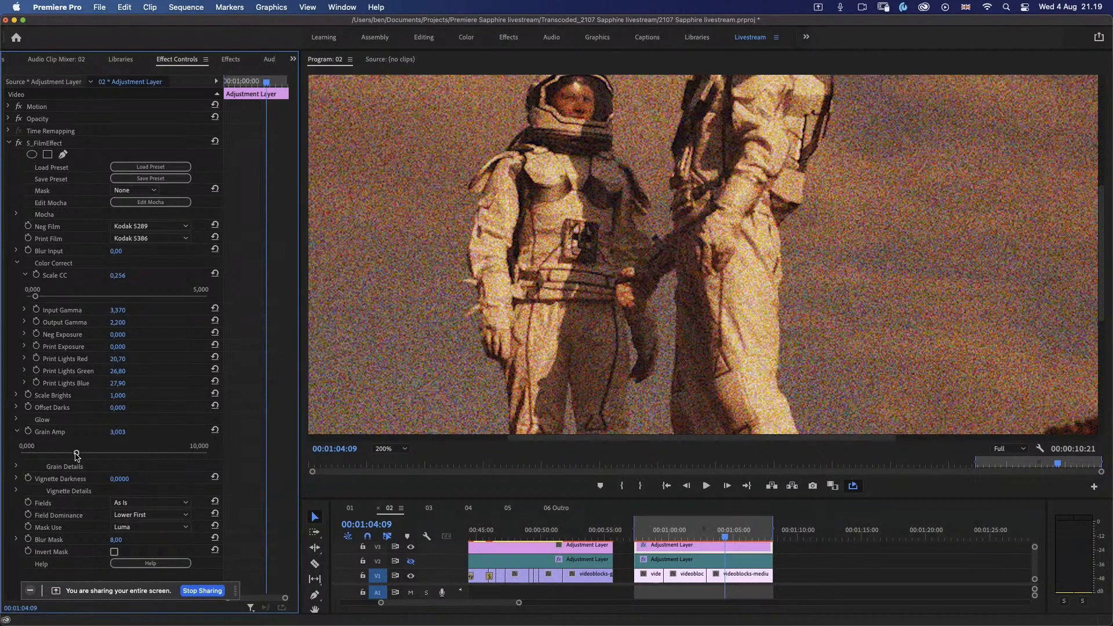
pyautogui.moveTo(76, 453); pyautogui.dragTo(30, 456)
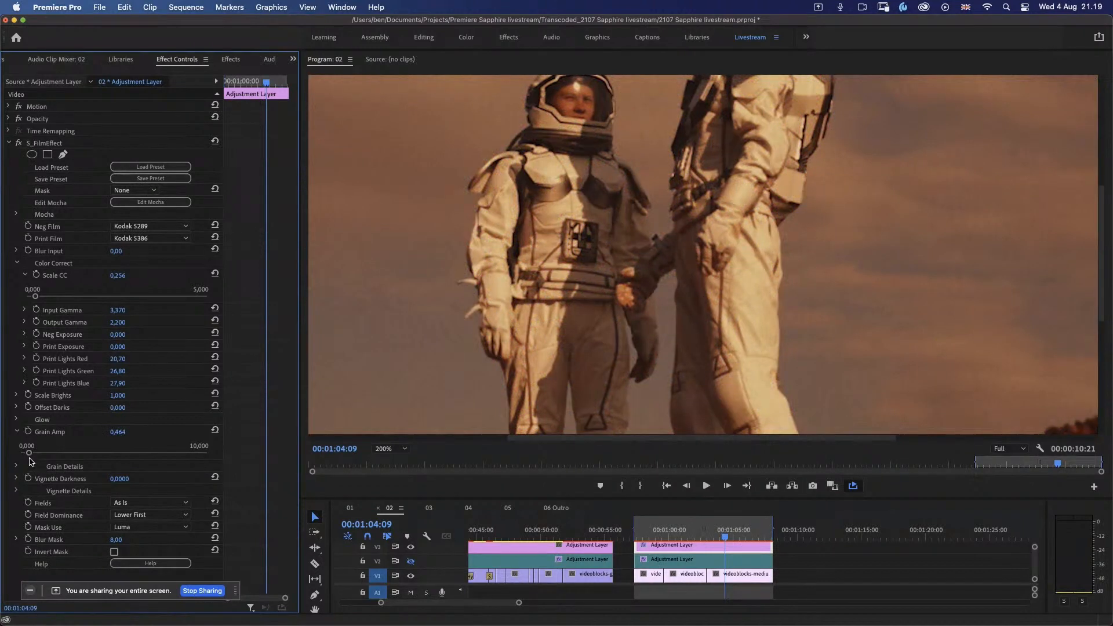
pyautogui.moveTo(29, 455); pyautogui.dragTo(33, 456)
pyautogui.moveTo(32, 456); pyautogui.dragTo(30, 456)
pyautogui.moveTo(26, 456); pyautogui.dragTo(26, 457)
pyautogui.click(17, 433)
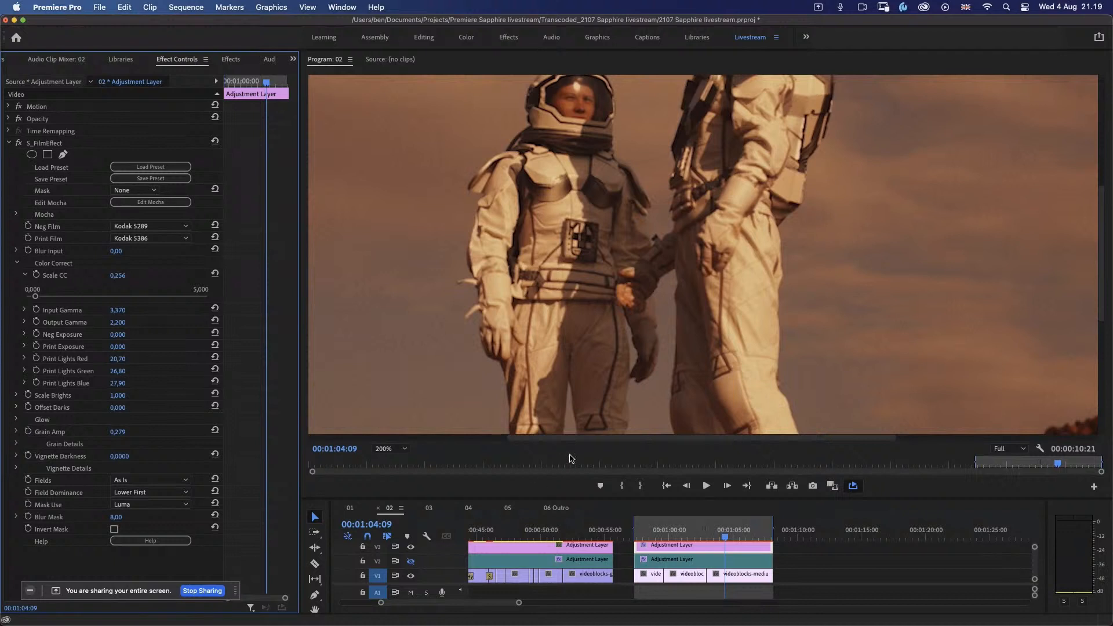
# Step: Fit the preview to the monitor again, play the astronaut clips and set Vignette Darkness to 0.4
pyautogui.click(386, 450)
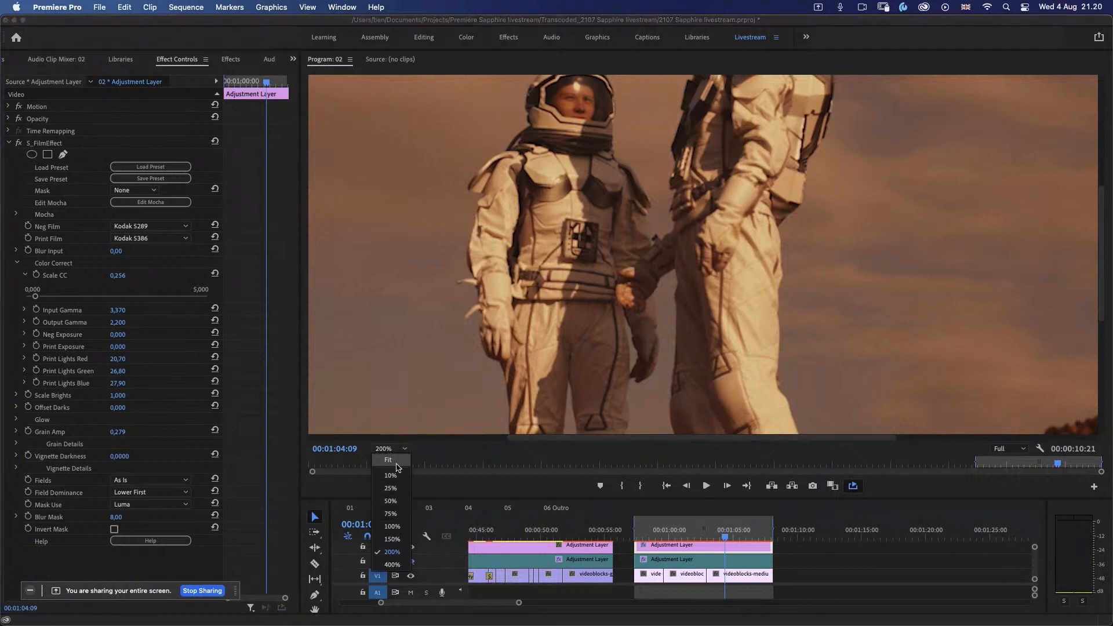
pyautogui.click(396, 463)
pyautogui.press('space')
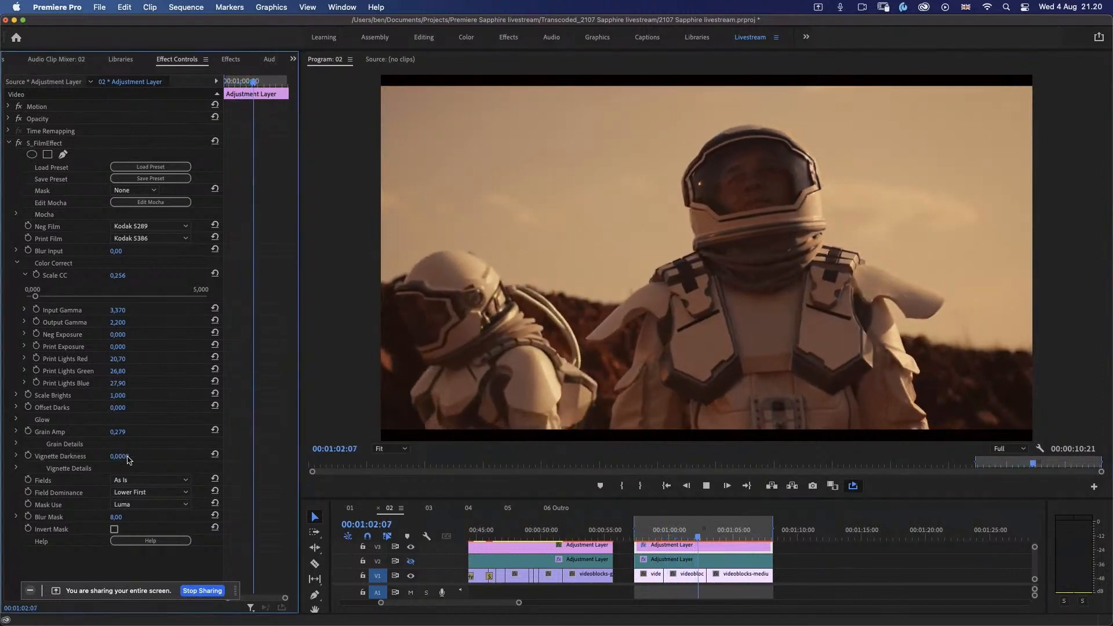
pyautogui.moveTo(120, 456); pyautogui.dragTo(134, 457)
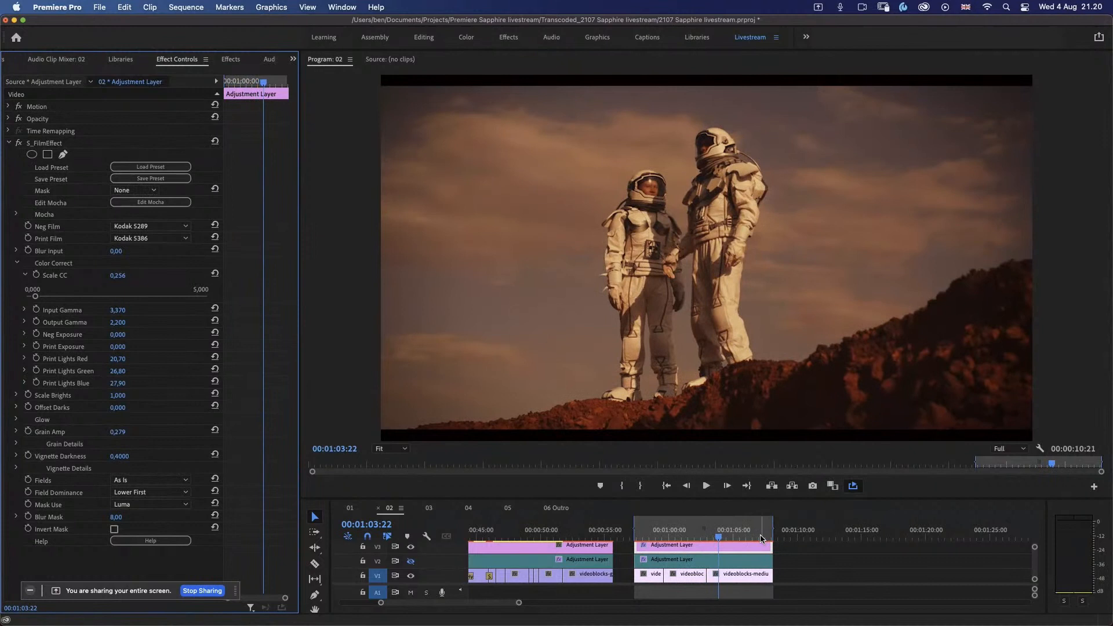
# Step: Open sequence 03 and play its 03 Builder Effect clip
pyautogui.click(430, 510)
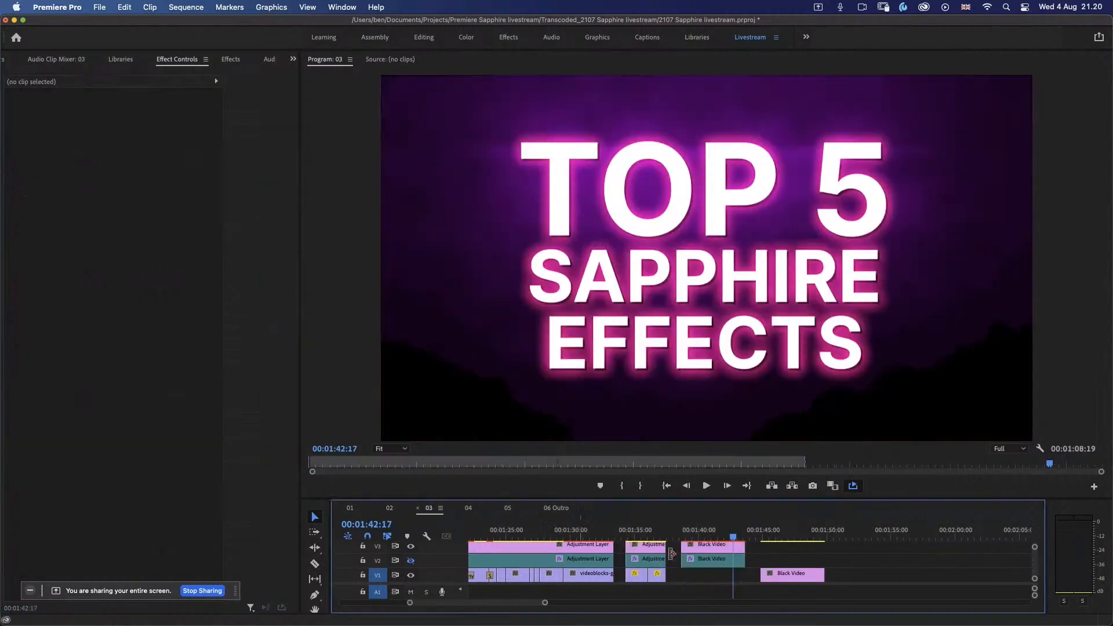
pyautogui.click(619, 532)
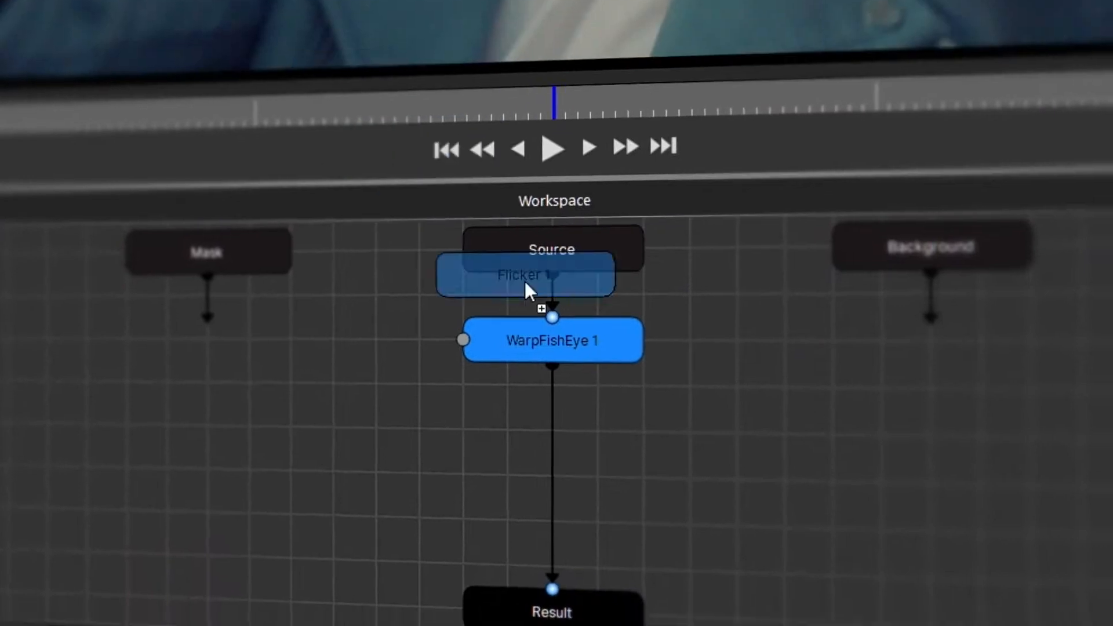
pyautogui.moveTo(524, 280); pyautogui.dragTo(550, 390)
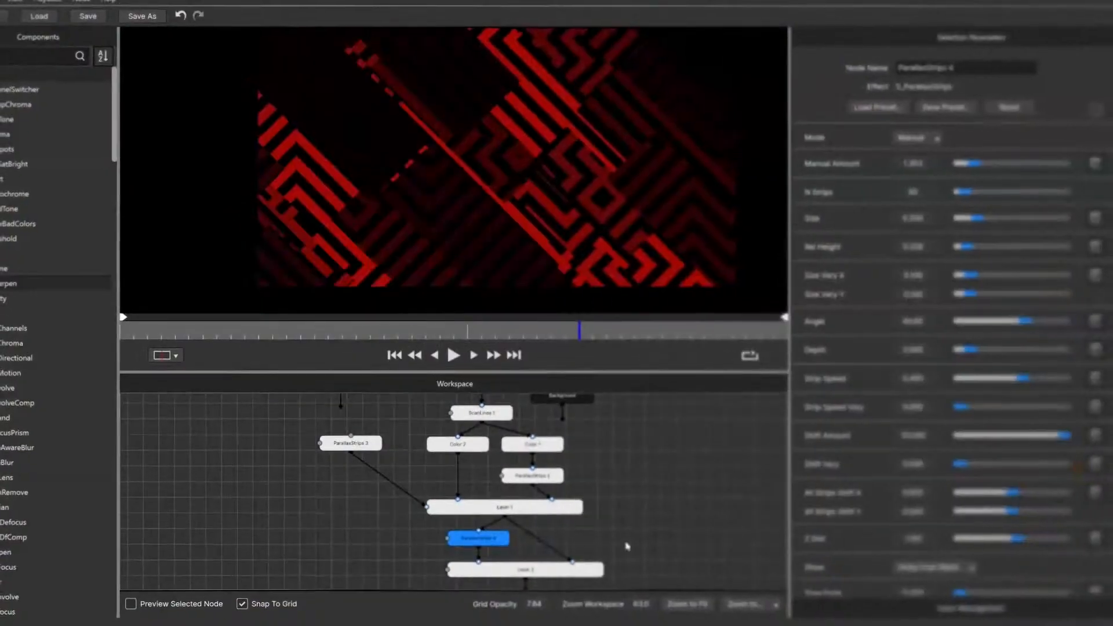
pyautogui.click(516, 555)
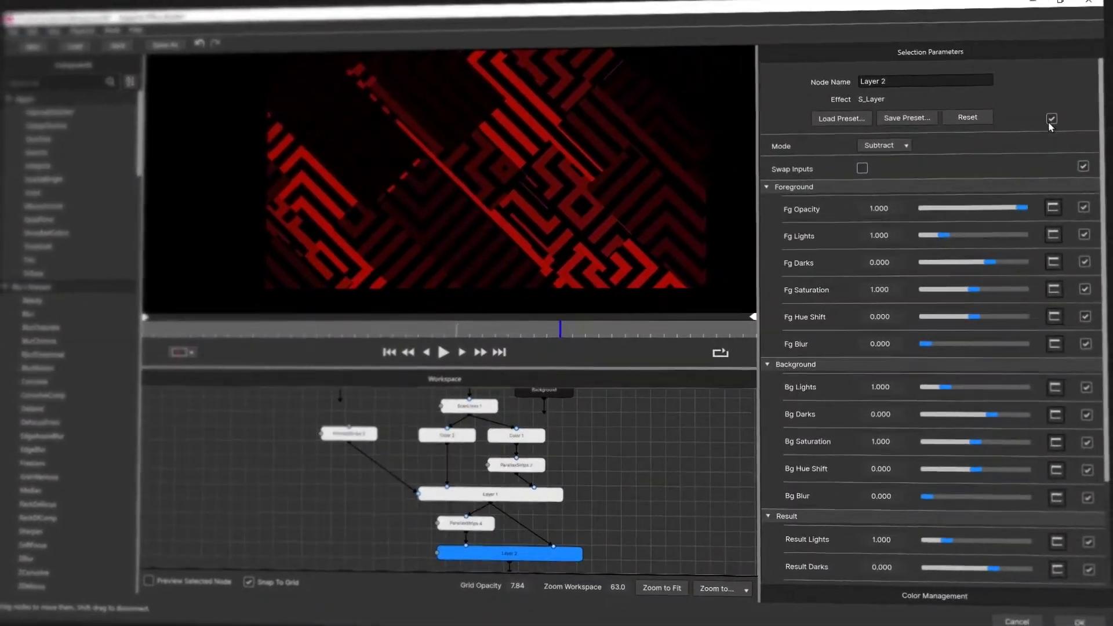
pyautogui.click(493, 500)
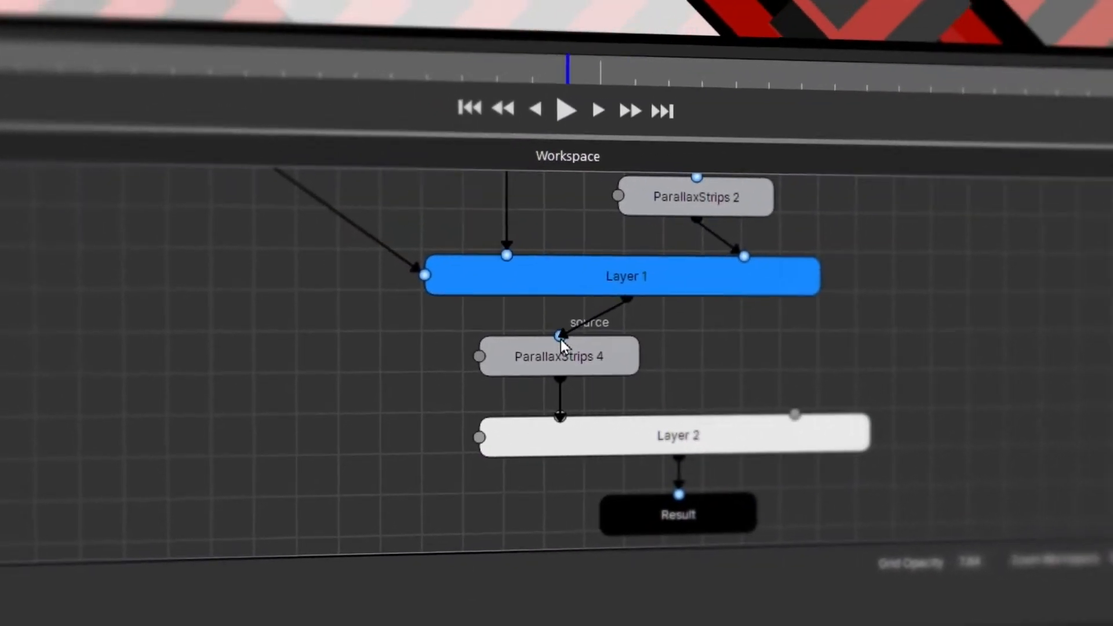
pyautogui.click(632, 436)
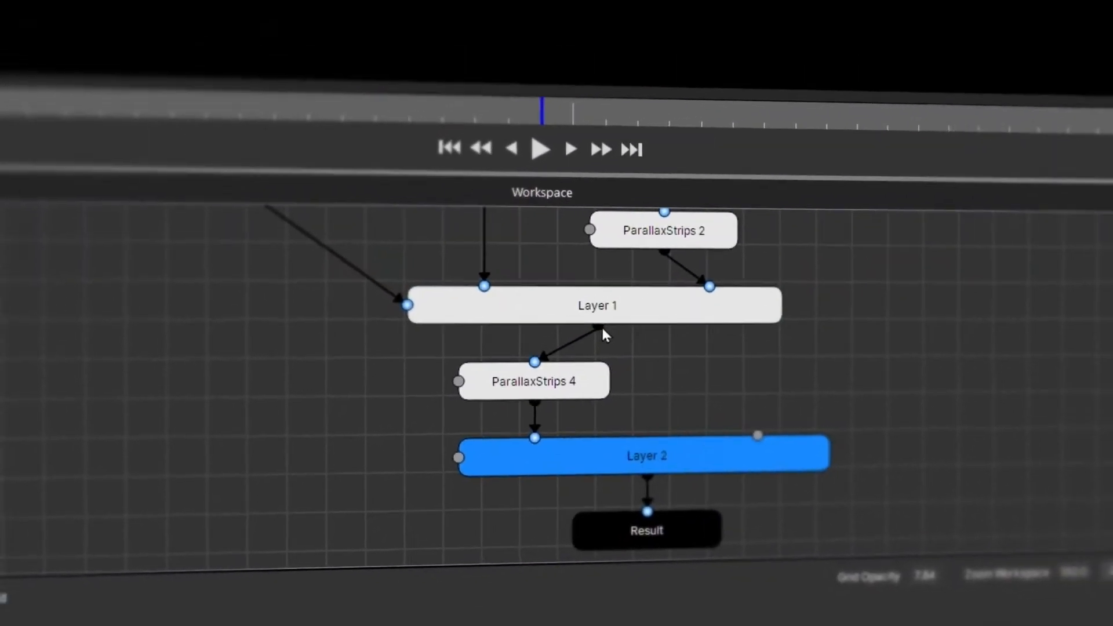
pyautogui.moveTo(627, 300); pyautogui.dragTo(795, 415)
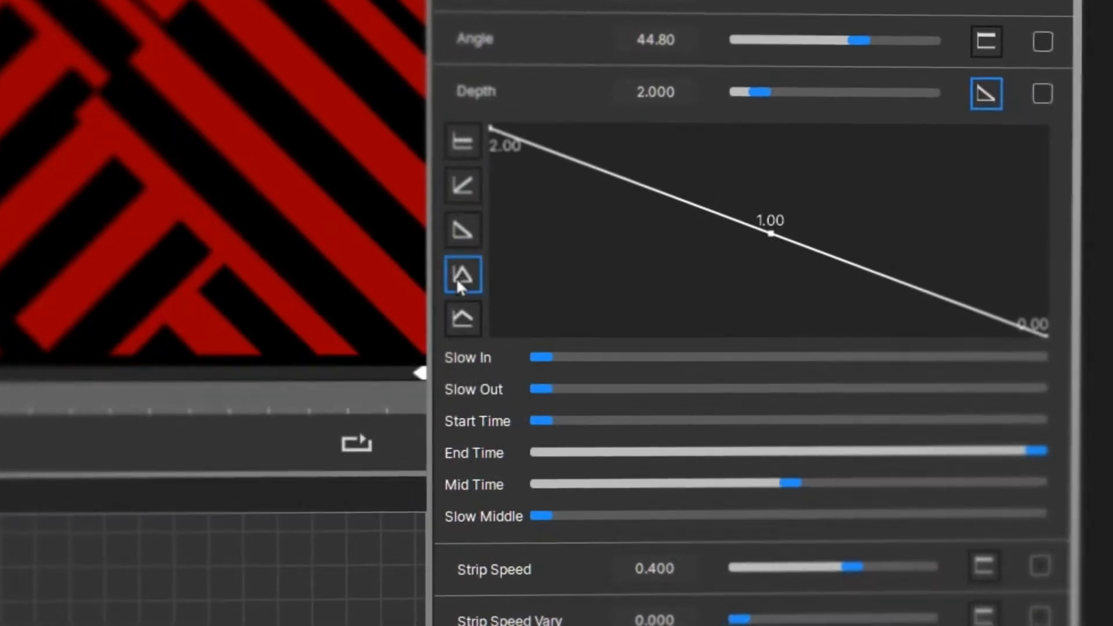
pyautogui.click(456, 276)
pyautogui.moveTo(783, 484); pyautogui.dragTo(644, 487)
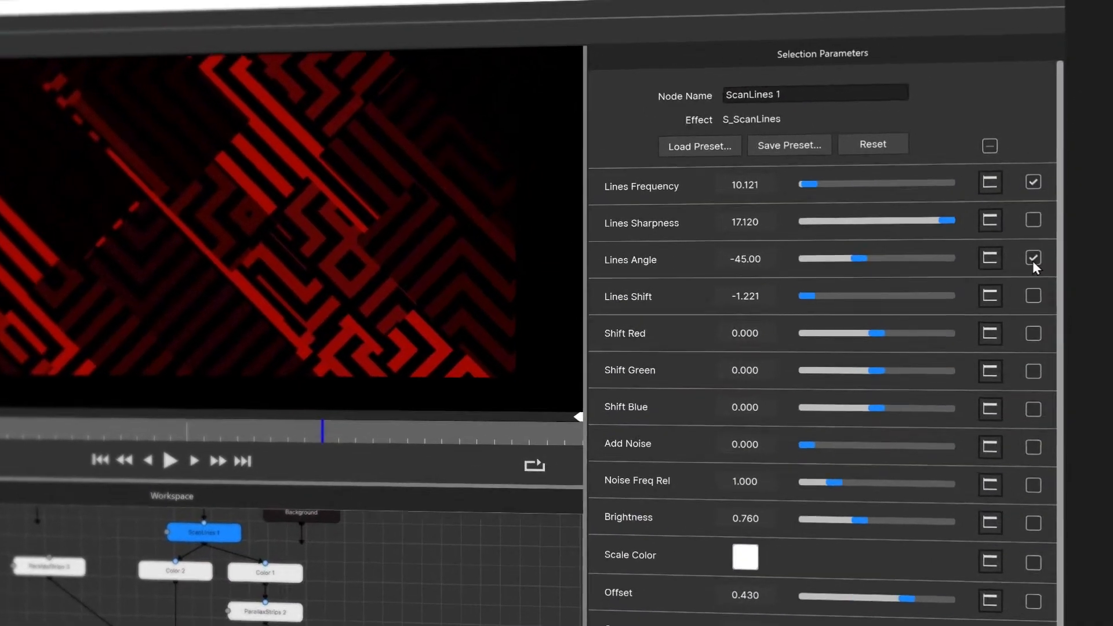
pyautogui.click(1036, 247)
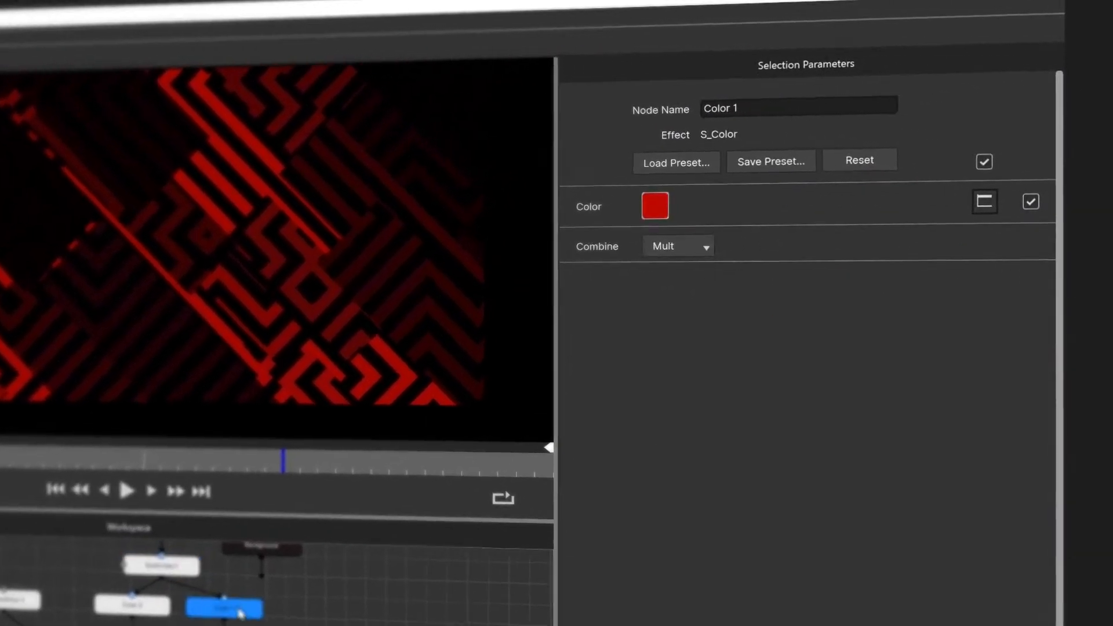
pyautogui.click(983, 160)
pyautogui.click(982, 169)
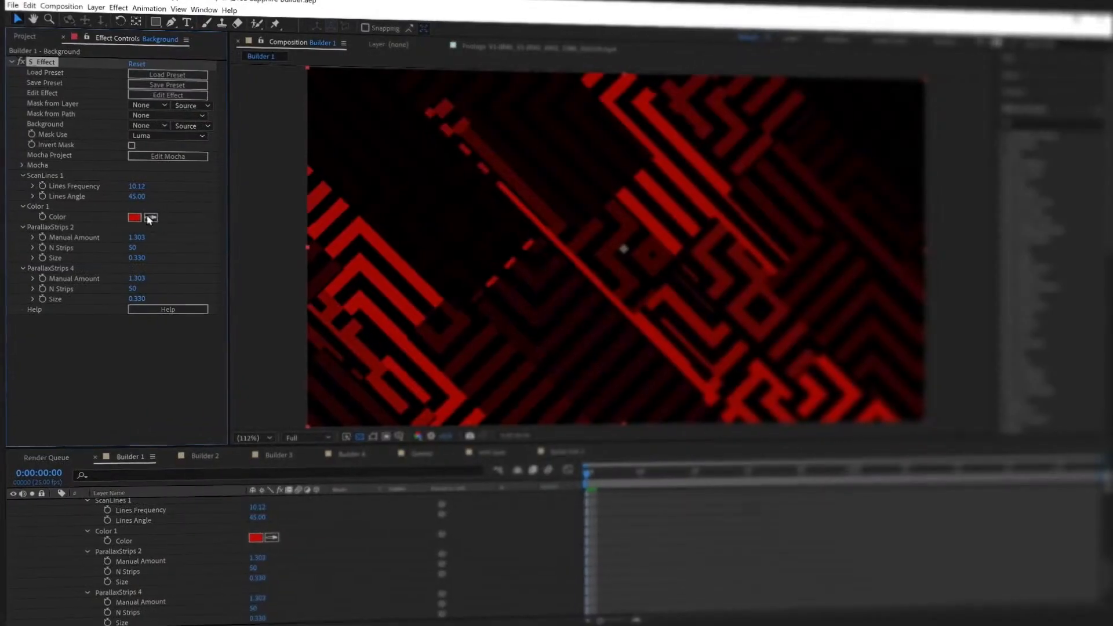
pyautogui.click(250, 536)
pyautogui.click(532, 215)
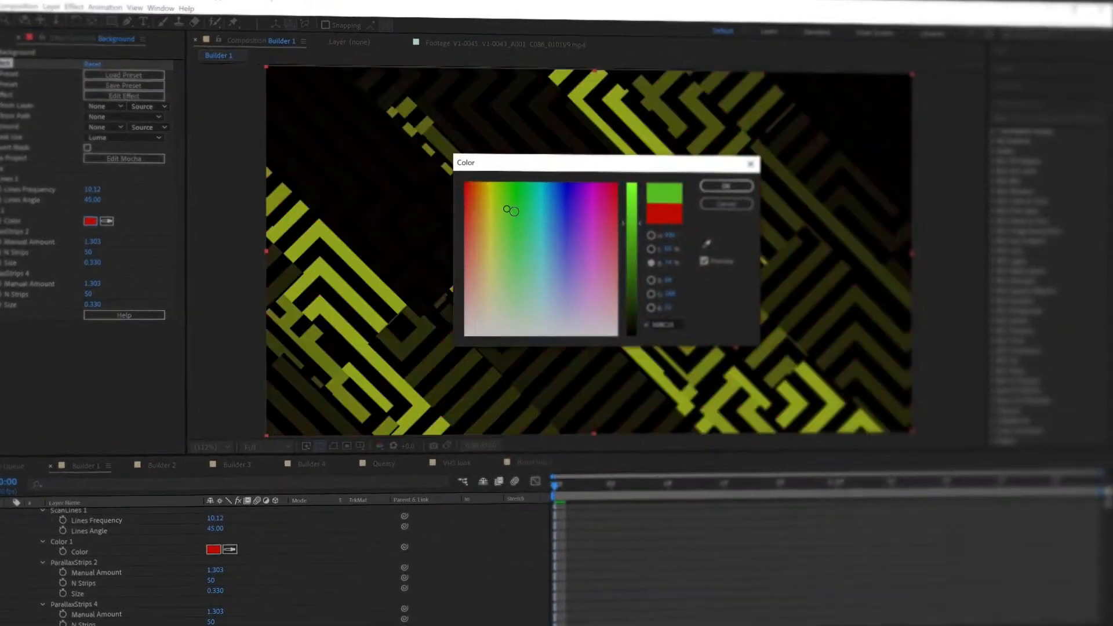
pyautogui.click(494, 253)
pyautogui.click(573, 228)
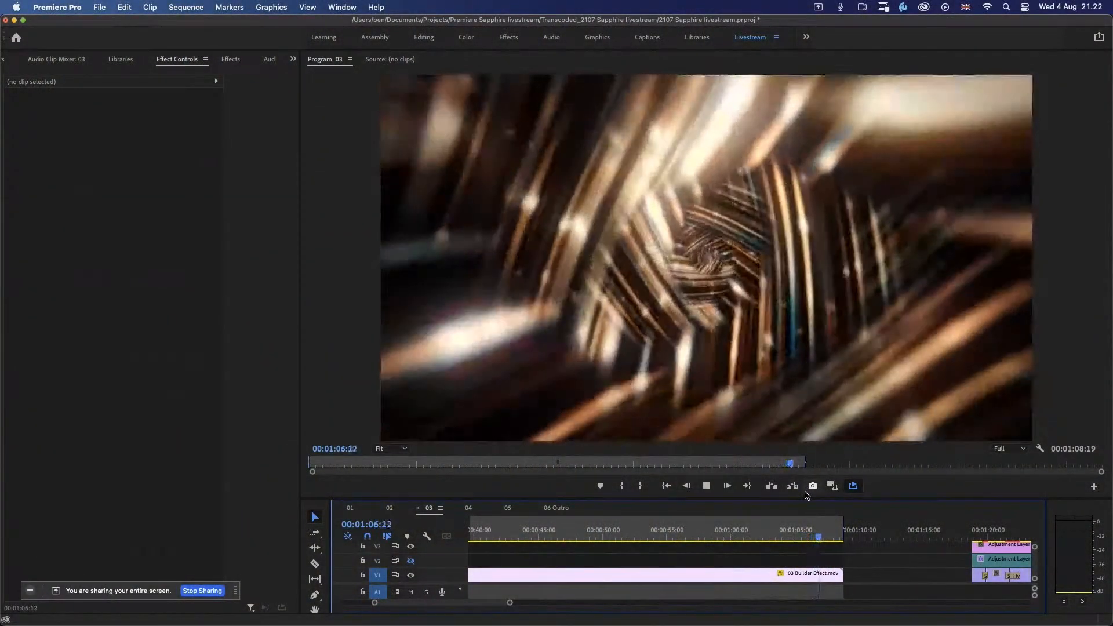
# Step: Replay the final seconds of the 03 Builder Effect clip from about 00:01:02:07
pyautogui.press('space')
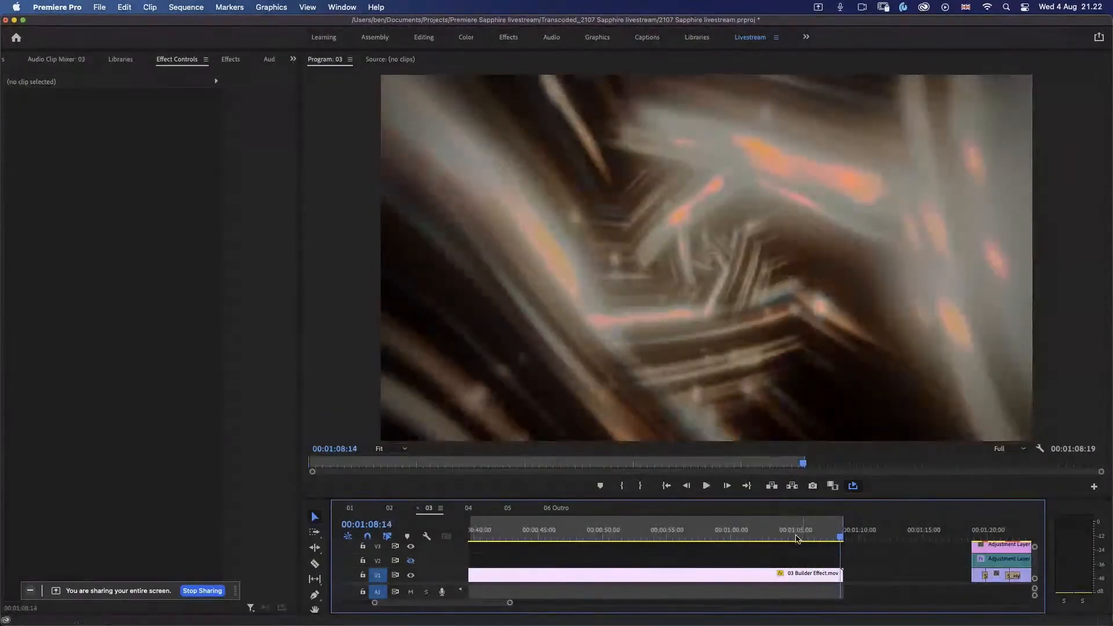
pyautogui.moveTo(796, 538); pyautogui.dragTo(754, 547)
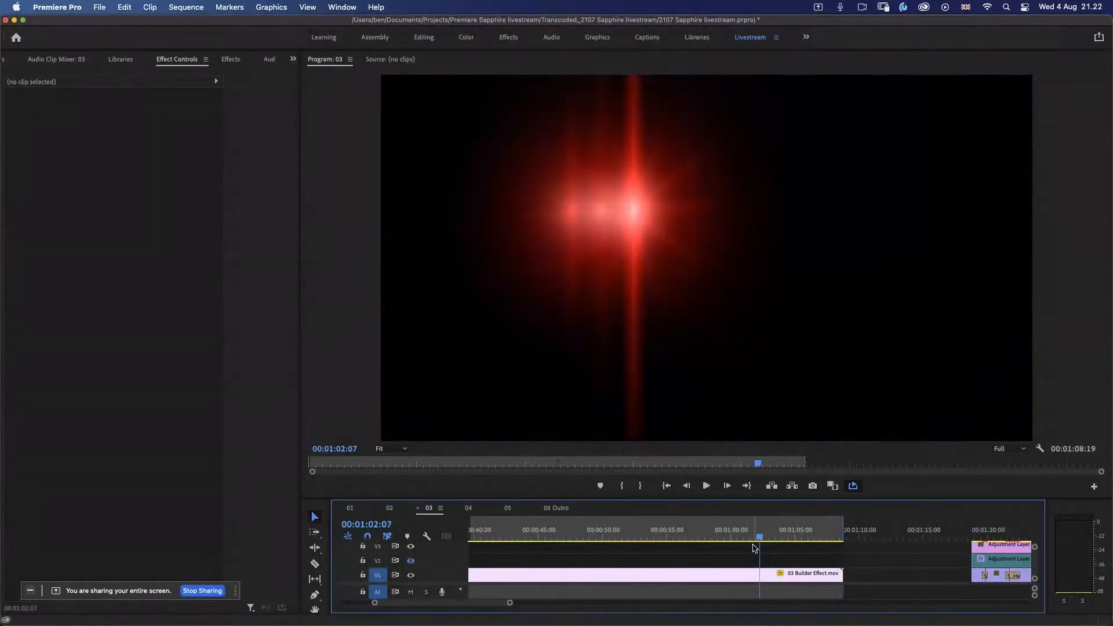
pyautogui.press('space')
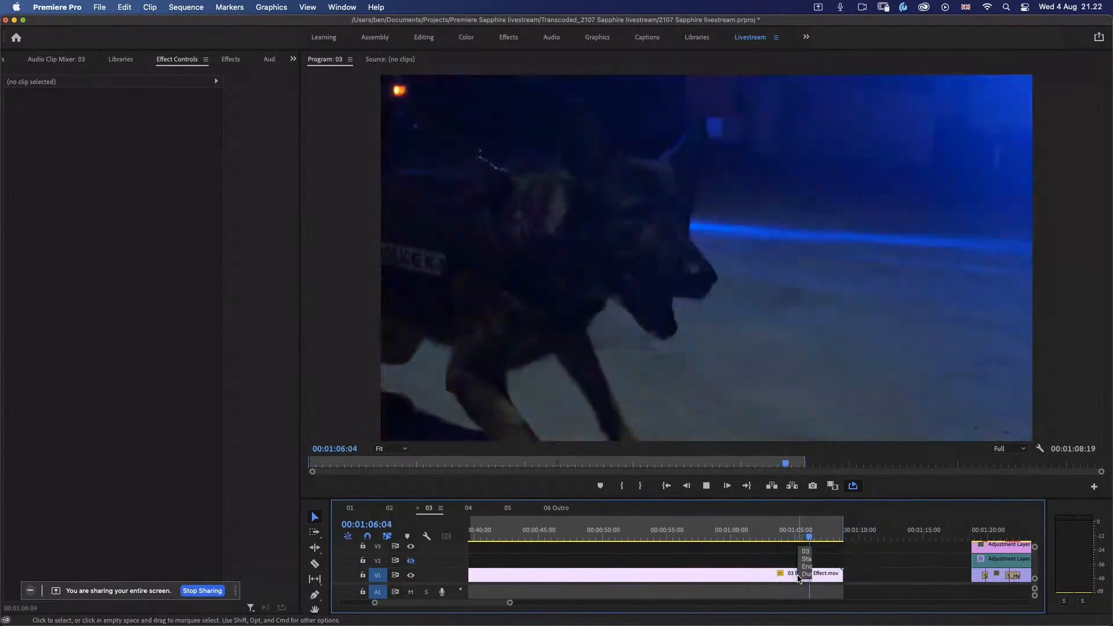
pyautogui.press('space')
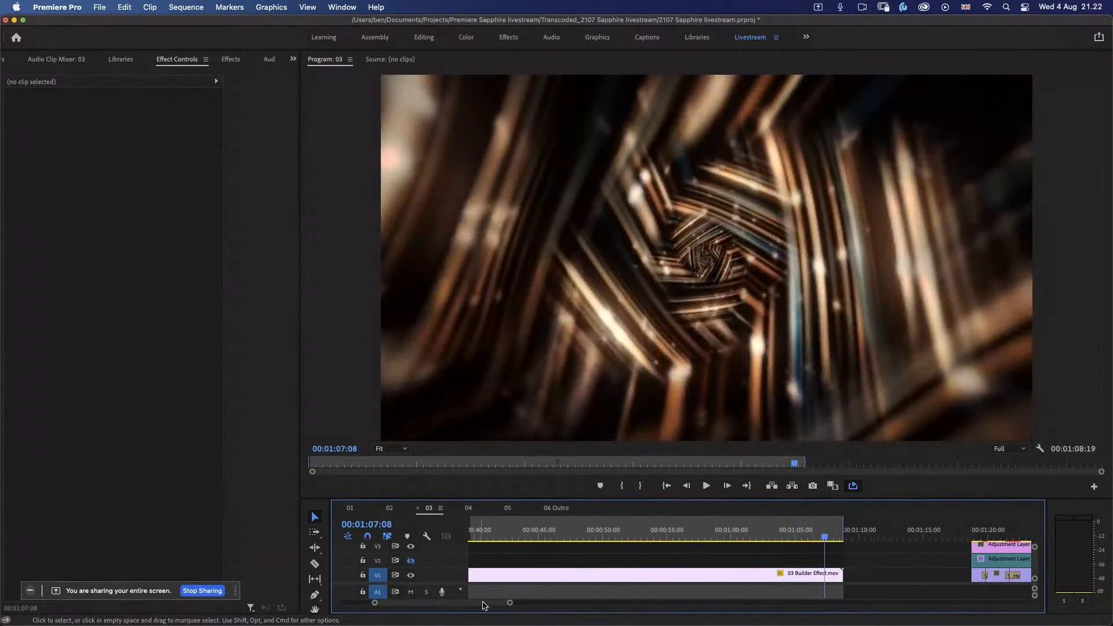
# Step: Go to 00:01:35:19, mark the range of the parking garage clips and select the upper adjustment layer above them
pyautogui.hscroll(10, 484, 606)
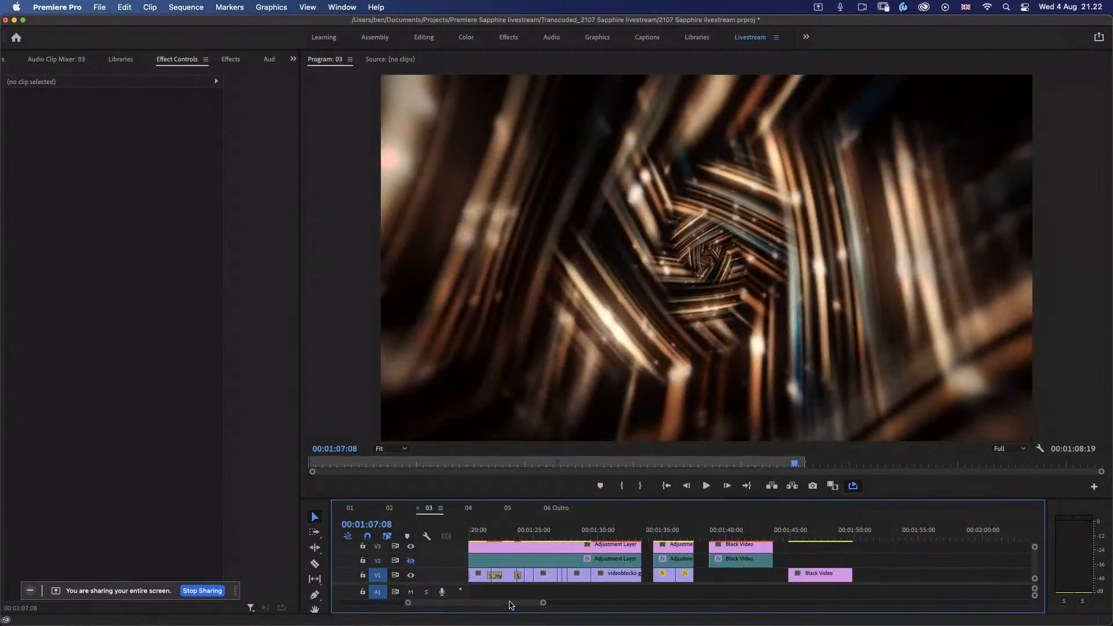
pyautogui.click(671, 534)
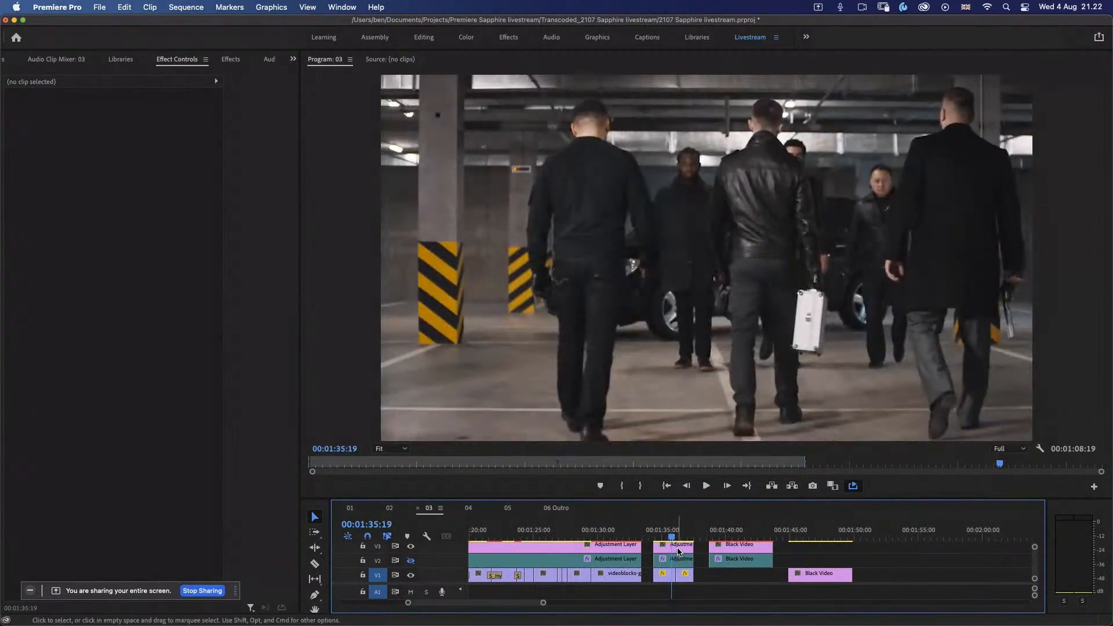
pyautogui.press('x')
pyautogui.moveTo(677, 526); pyautogui.dragTo(694, 526)
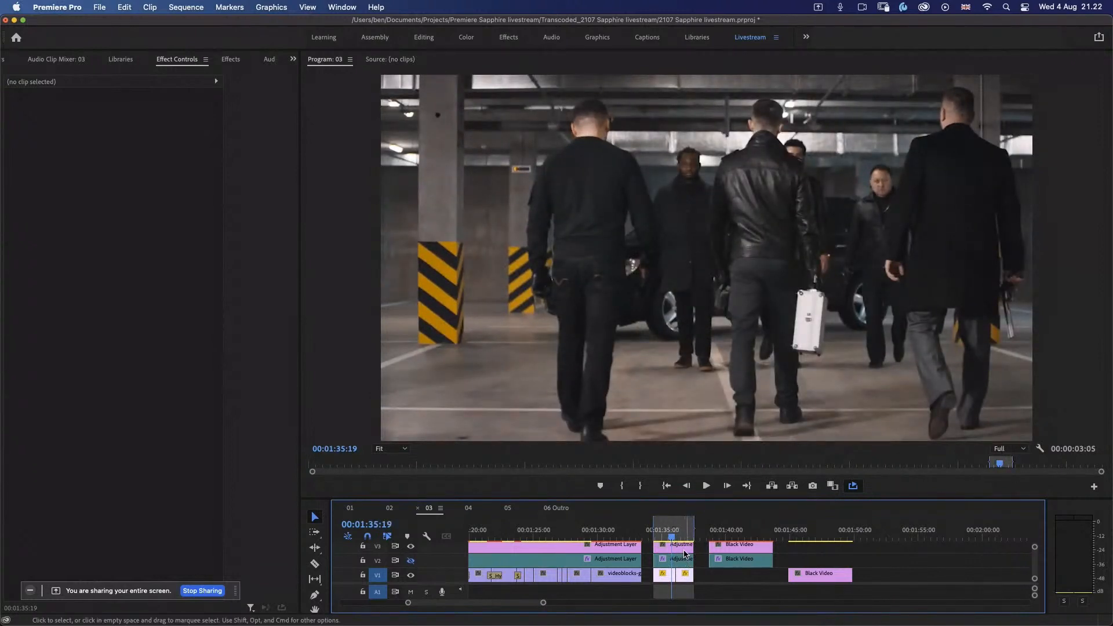
pyautogui.click(684, 553)
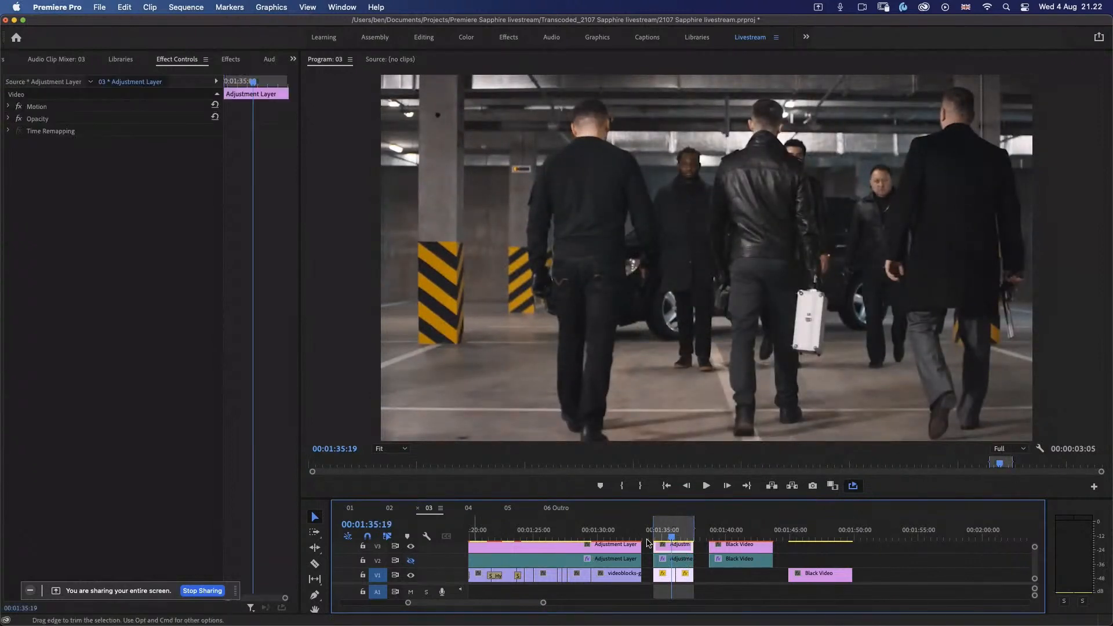
# Step: Stop playback at 00:01:37:00, find the S_Effect video effect and apply it to the upper adjustment layer over the parking garage clips
pyautogui.press('space')
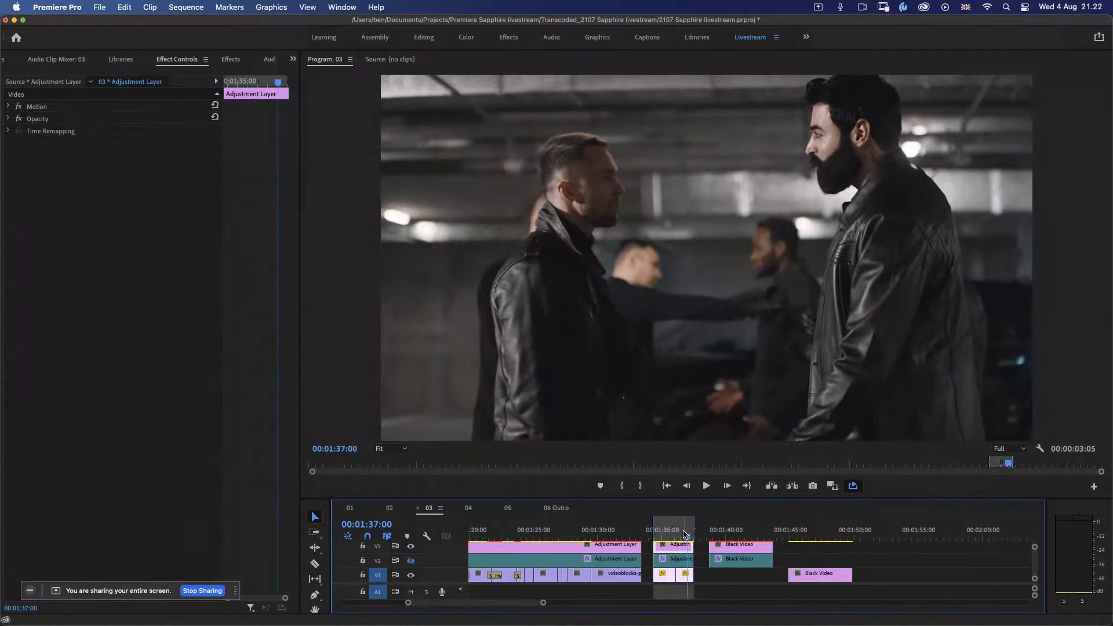
pyautogui.hotkey('shift', '7')
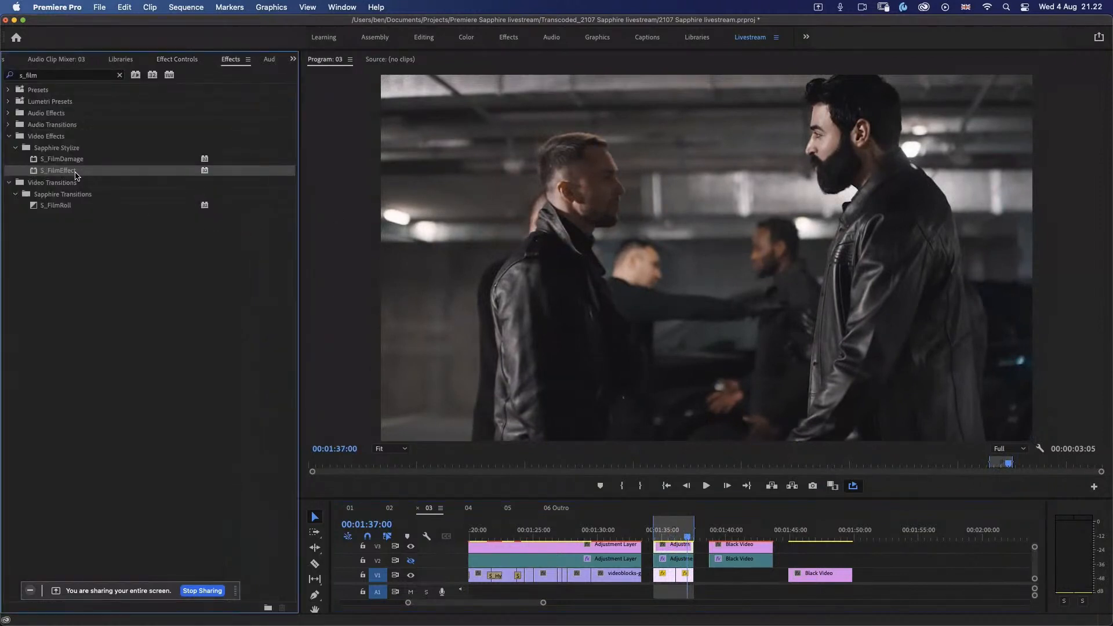
pyautogui.click(73, 76)
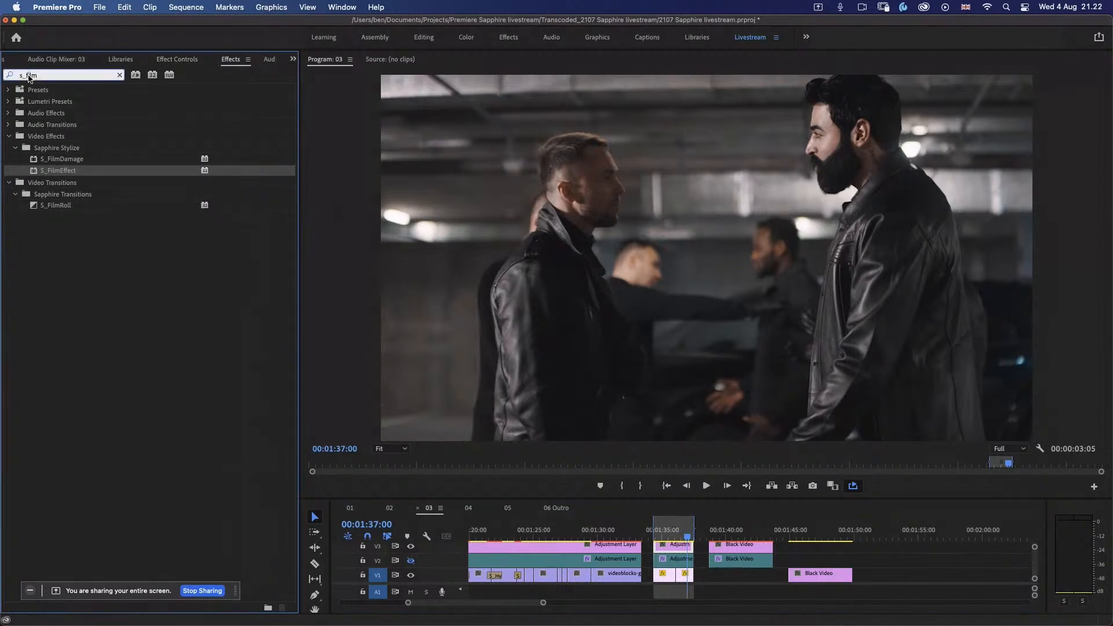
pyautogui.press('BackSpace')
pyautogui.press('BackSpace')
pyautogui.press('BackSpace')
pyautogui.press('BackSpace')
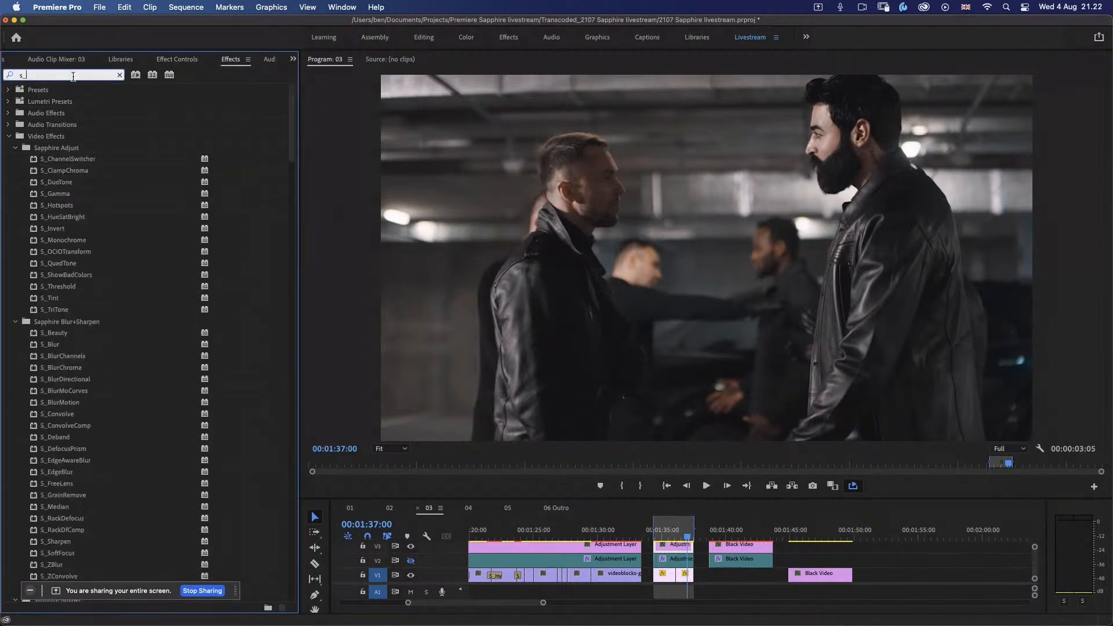
pyautogui.write('eff')
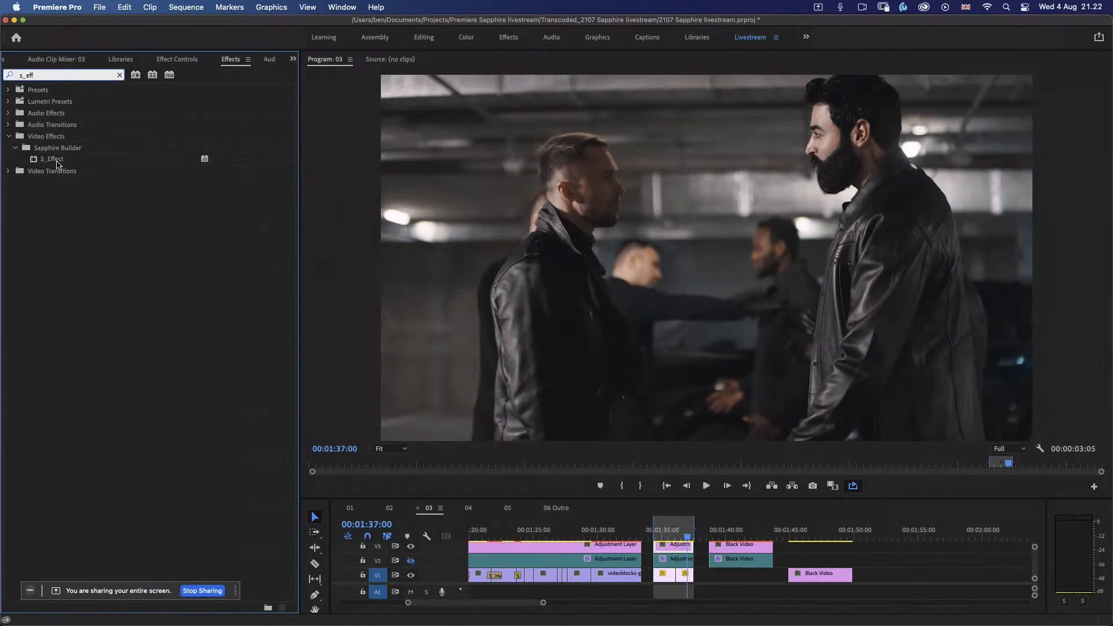
pyautogui.moveTo(57, 161); pyautogui.dragTo(678, 556)
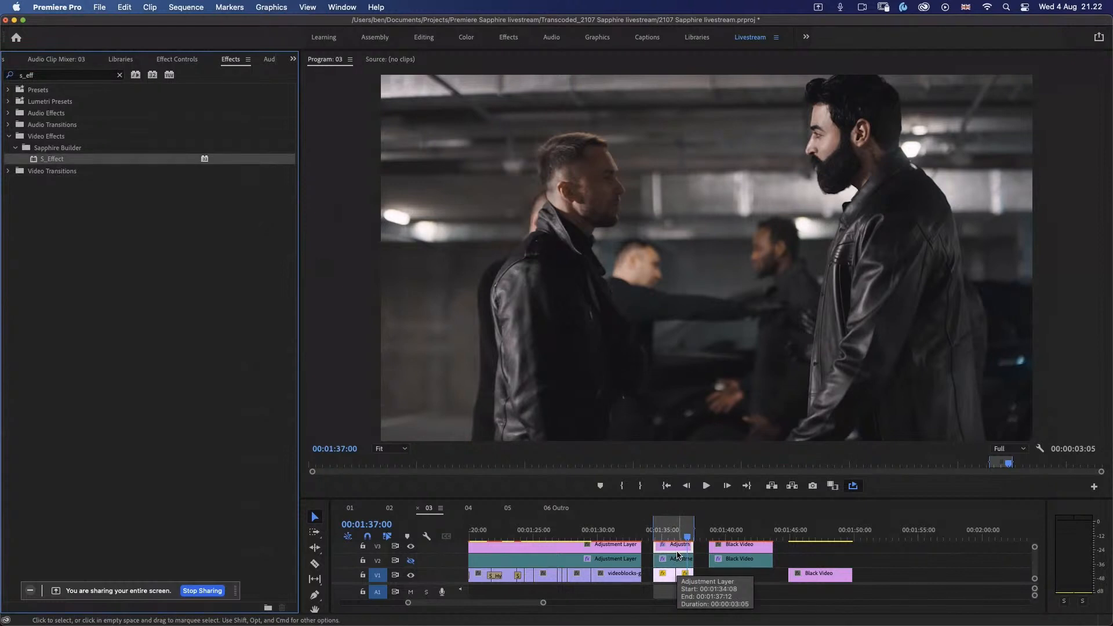
# Step: Open the S_Effect preset browser for the adjustment layer and set its preview to Preview on Sample
pyautogui.click(177, 59)
pyautogui.click(174, 172)
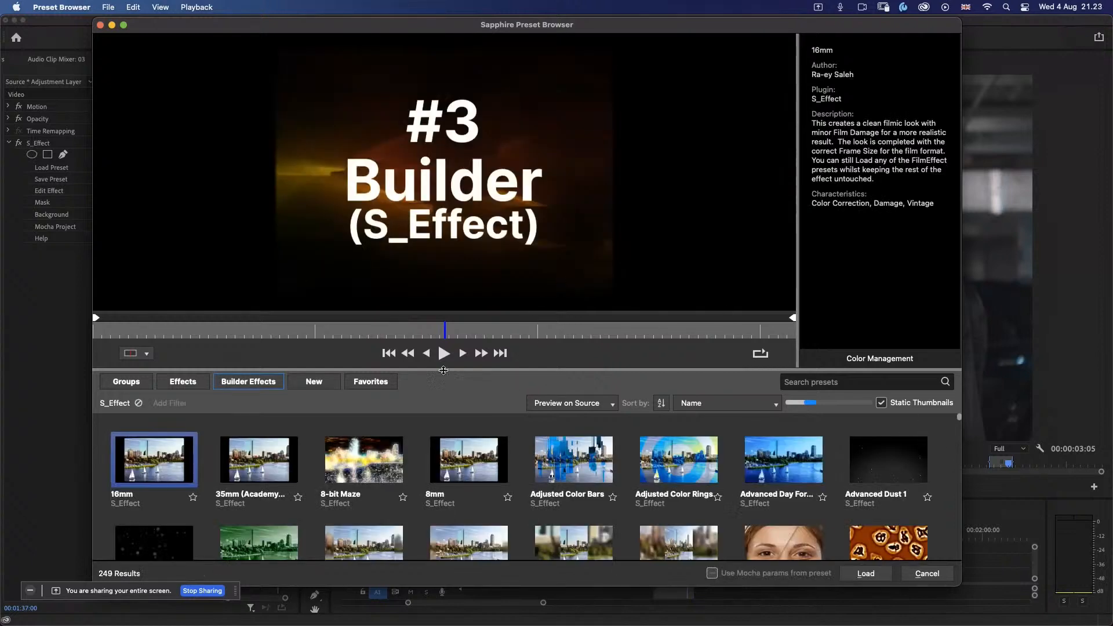
pyautogui.click(575, 406)
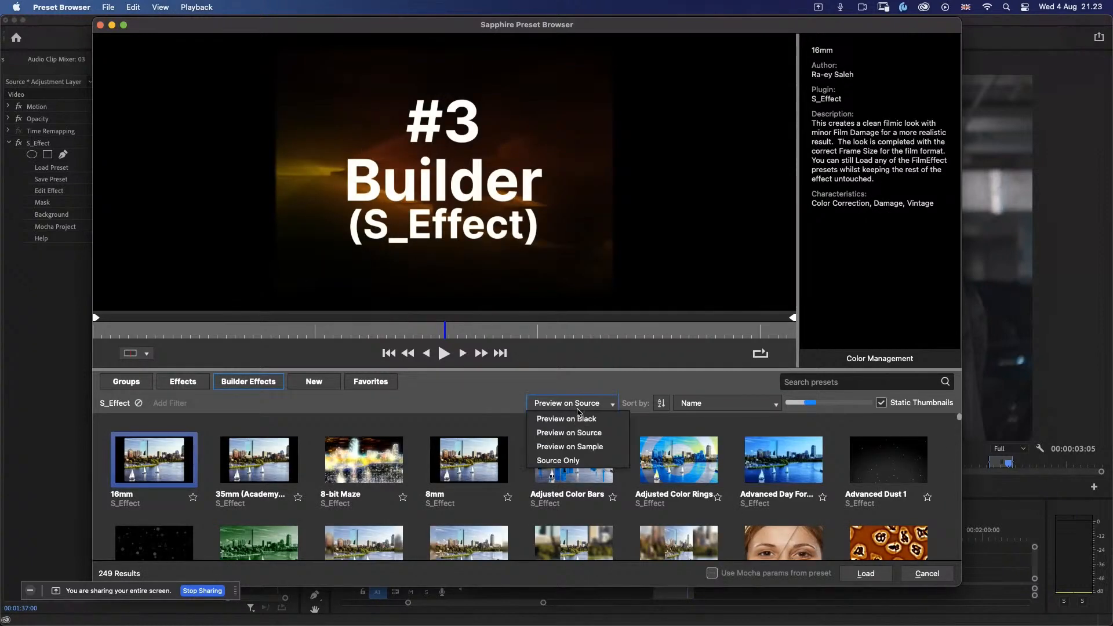
pyautogui.click(605, 447)
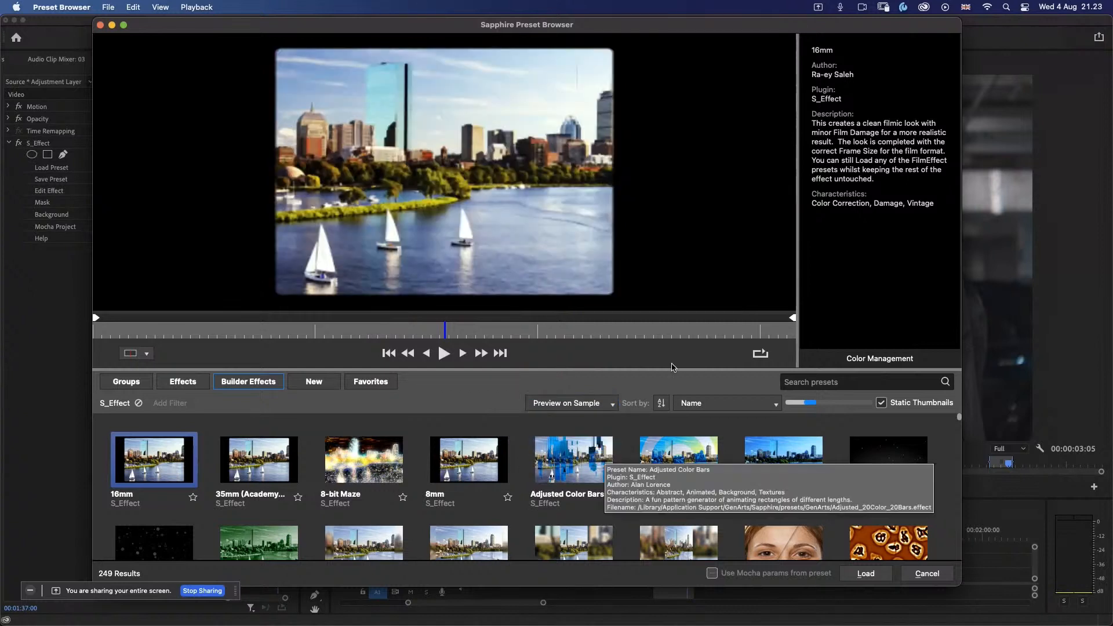
# Step: Preview the first rows of Builder presets, including 8-bit Maze, Adjusted Color Bars, Advanced Day For Night and 35mm (Academy Ratio)
pyautogui.click(259, 456)
pyautogui.click(344, 464)
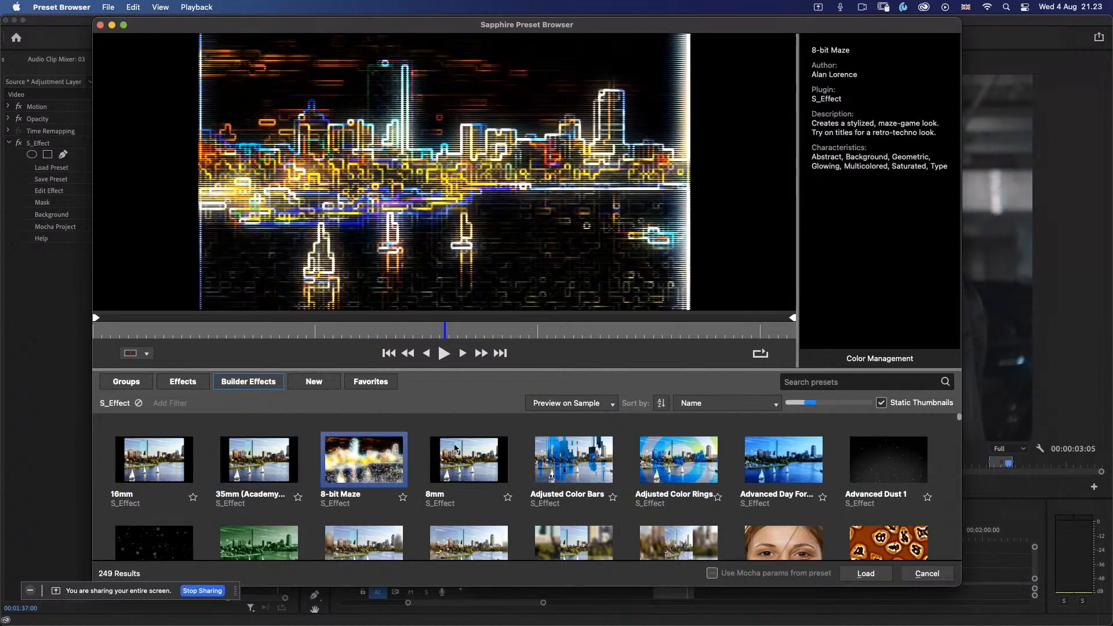
pyautogui.click(477, 464)
pyautogui.click(587, 470)
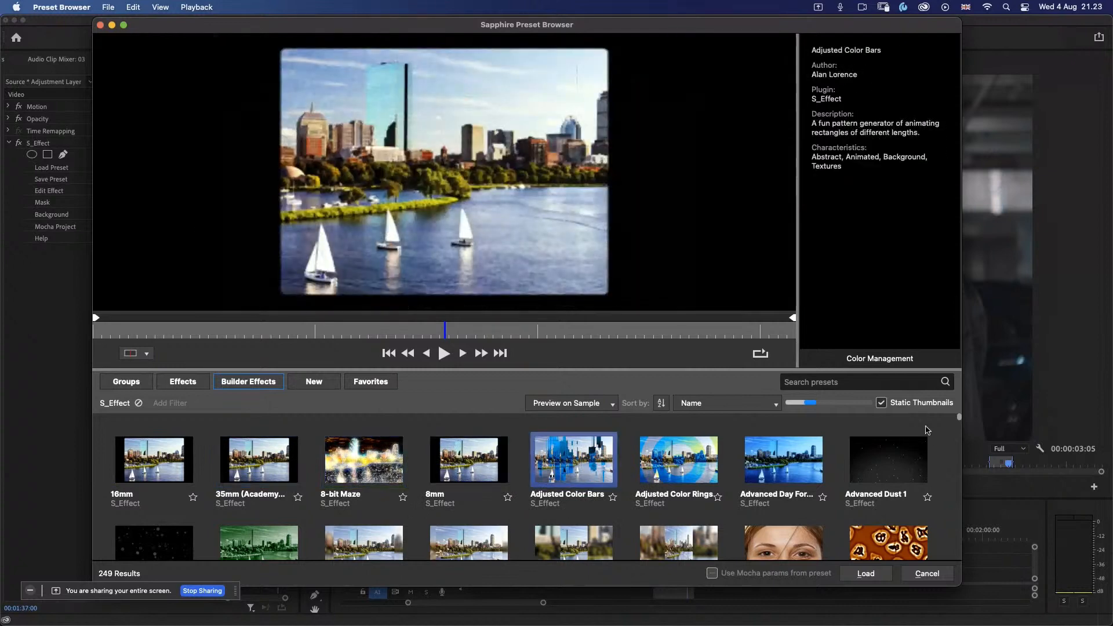
pyautogui.click(691, 466)
pyautogui.click(768, 474)
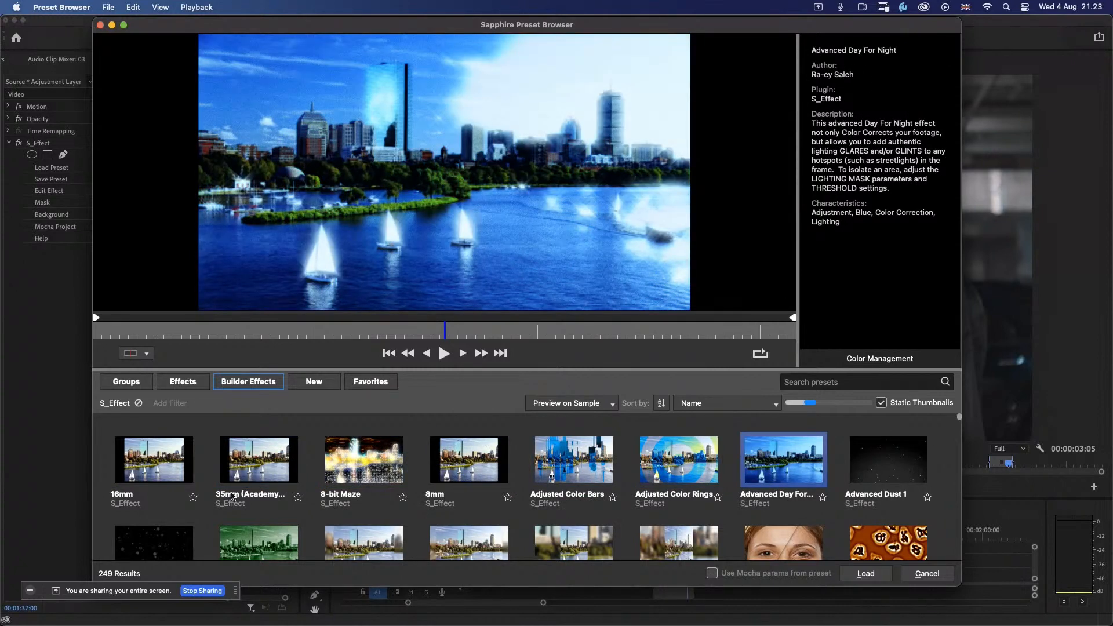
pyautogui.click(191, 536)
pyautogui.click(236, 543)
pyautogui.click(397, 535)
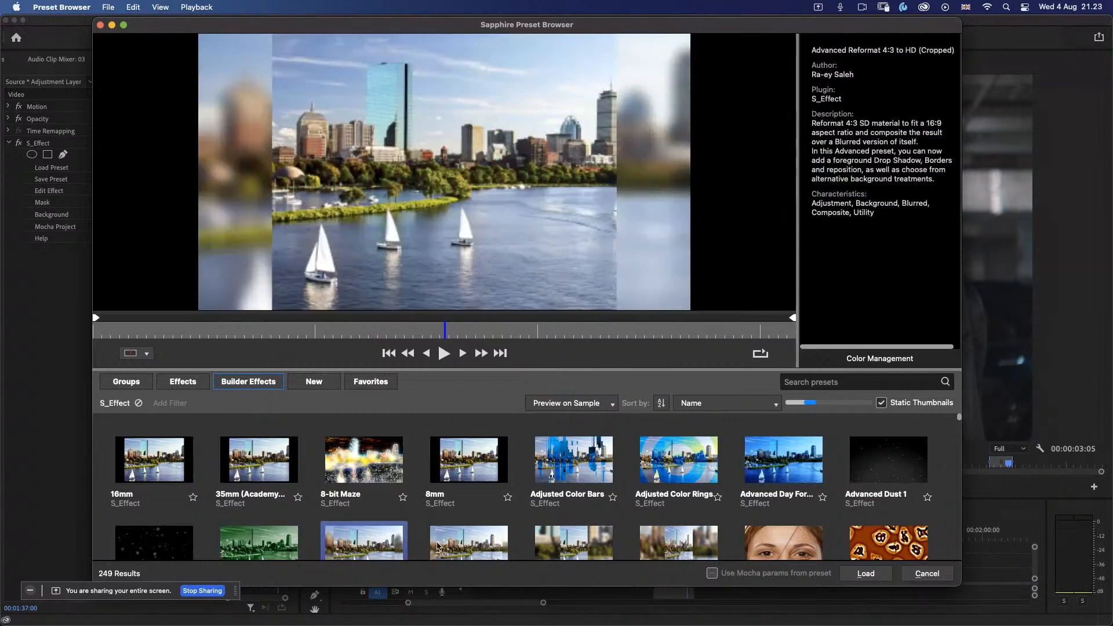
pyautogui.click(440, 543)
pyautogui.click(360, 477)
pyautogui.click(263, 471)
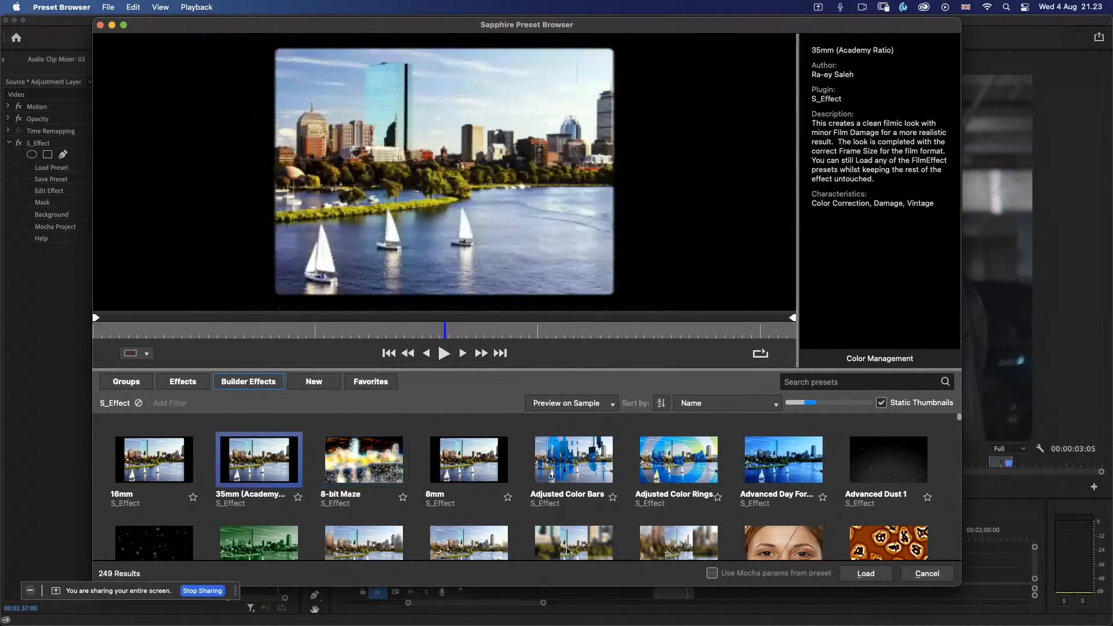
pyautogui.click(582, 543)
# Step: Preview presets further down the list, including Alien Cellular Activity, Big Beautiful Bokeh, Award Bokeh and Blood Moon
pyautogui.moveTo(959, 418); pyautogui.dragTo(962, 424)
pyautogui.scroll(-2, 928, 438)
pyautogui.click(901, 429)
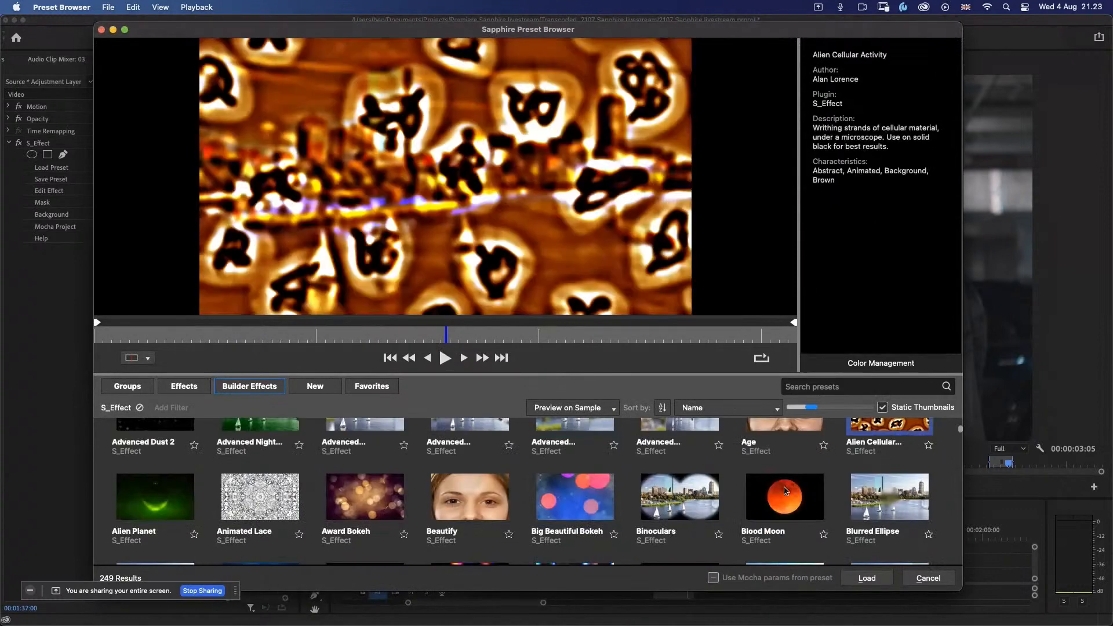
pyautogui.click(554, 500)
pyautogui.click(387, 500)
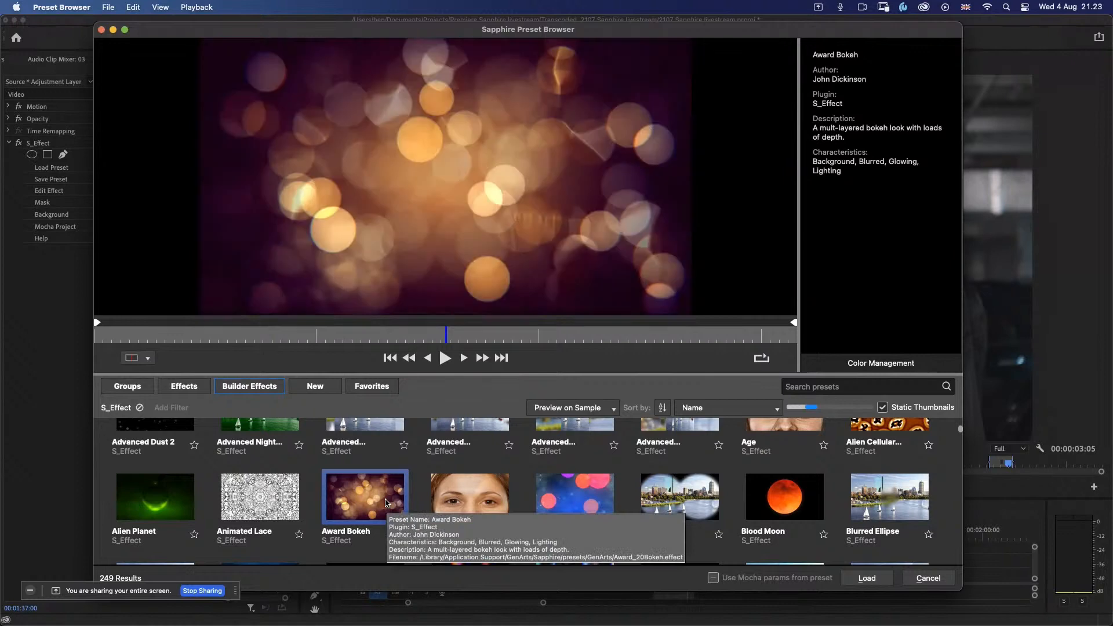
pyautogui.click(777, 495)
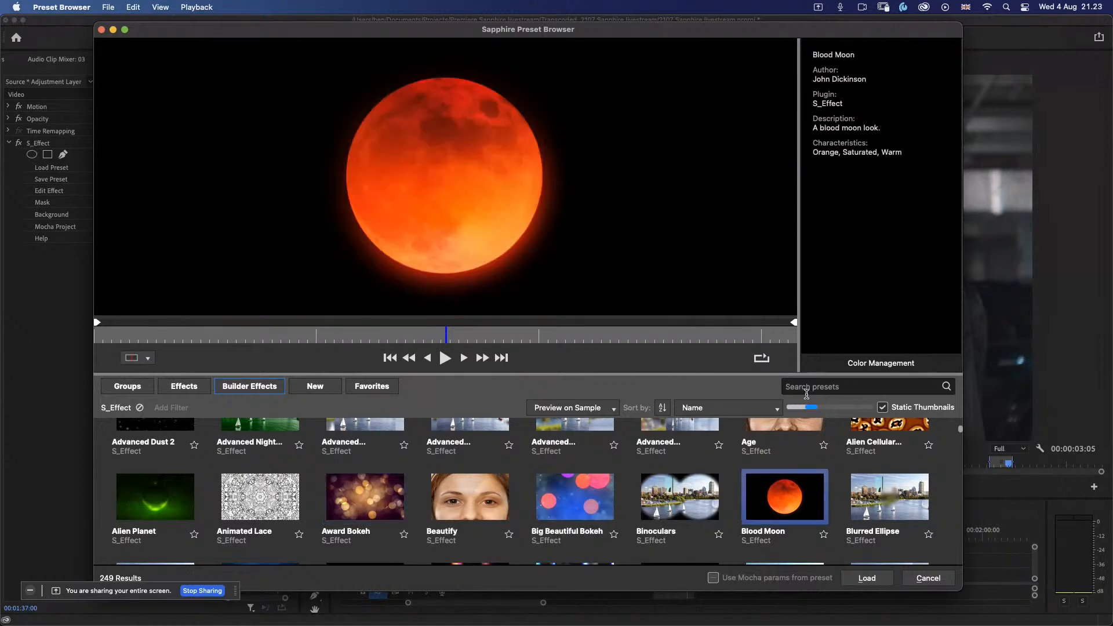
# Step: Search the Builder presets for "quick" and for "fast"
pyautogui.click(787, 389)
pyautogui.write('quick')
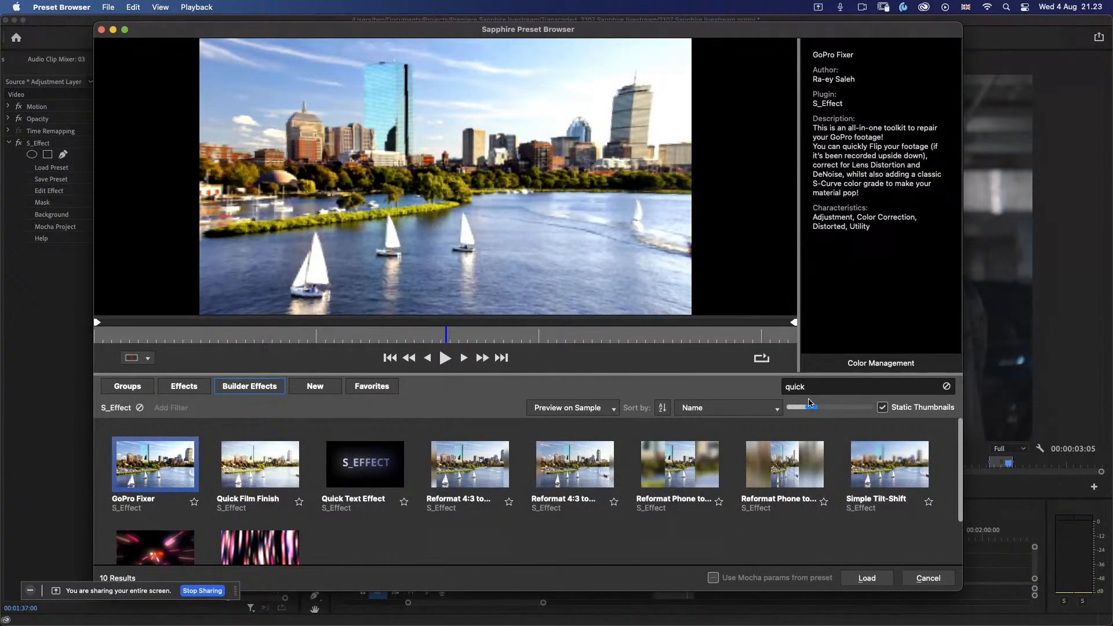
pyautogui.moveTo(810, 387); pyautogui.dragTo(770, 387)
pyautogui.write('fast')
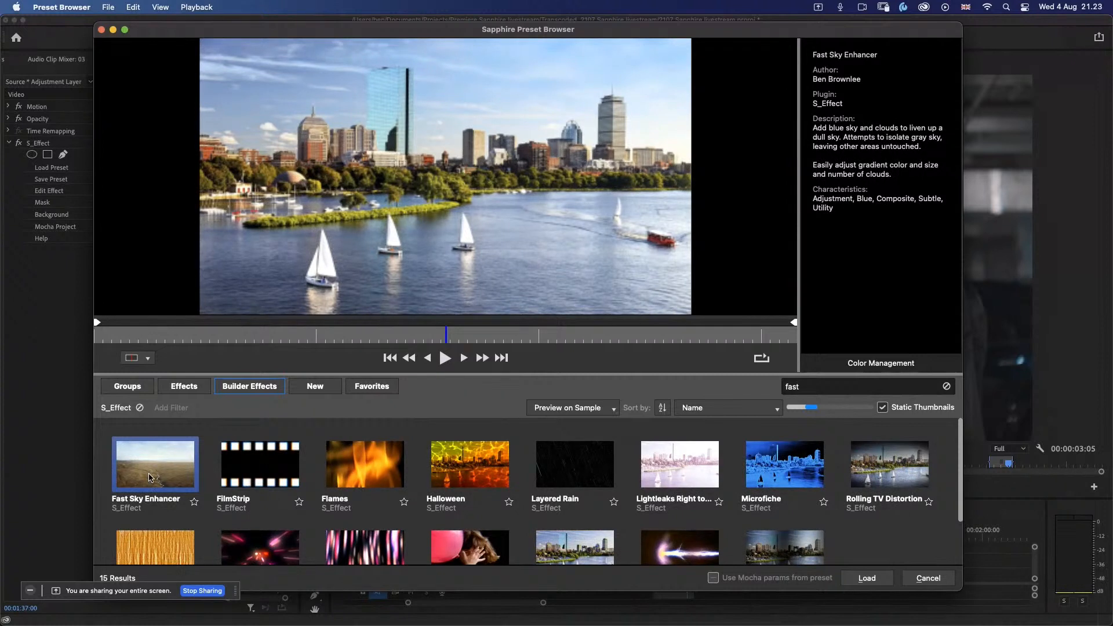
pyautogui.moveTo(149, 477)
# Step: Search the presets for "quick" and load Quick Film Finish onto the adjustment layer
pyautogui.doubleClick(800, 387)
pyautogui.moveTo(770, 465)
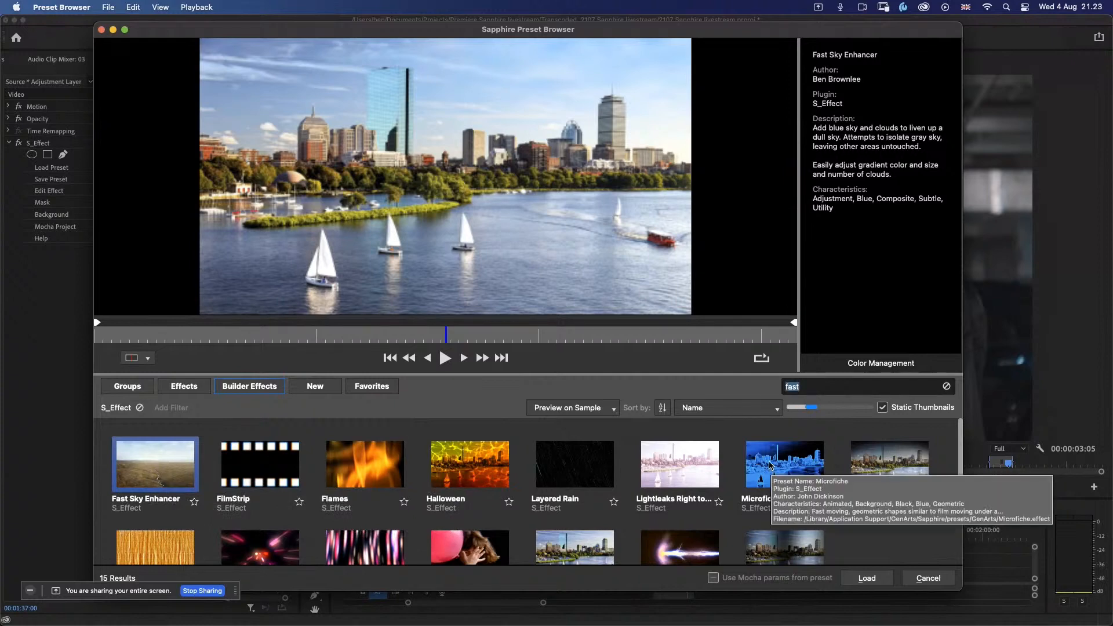
pyautogui.write('quick')
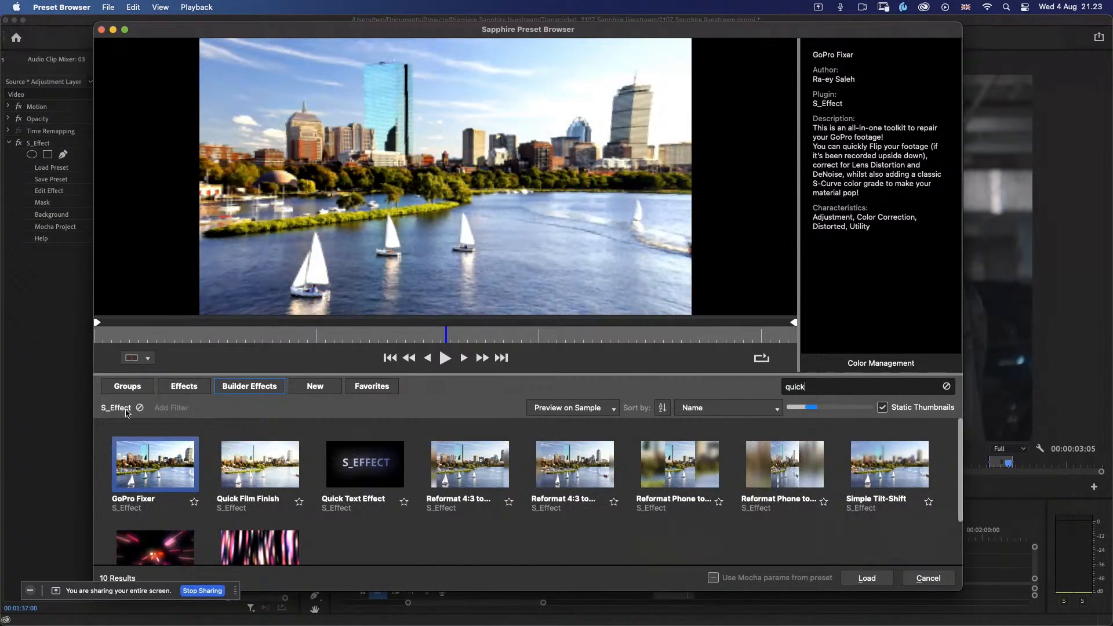
pyautogui.click(239, 465)
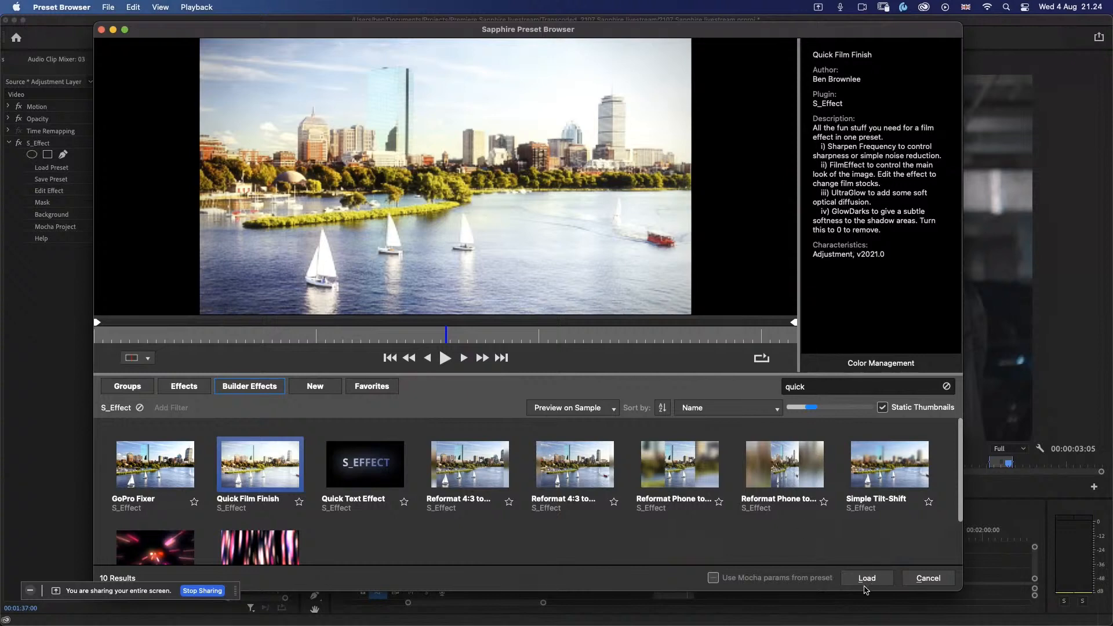
pyautogui.click(867, 579)
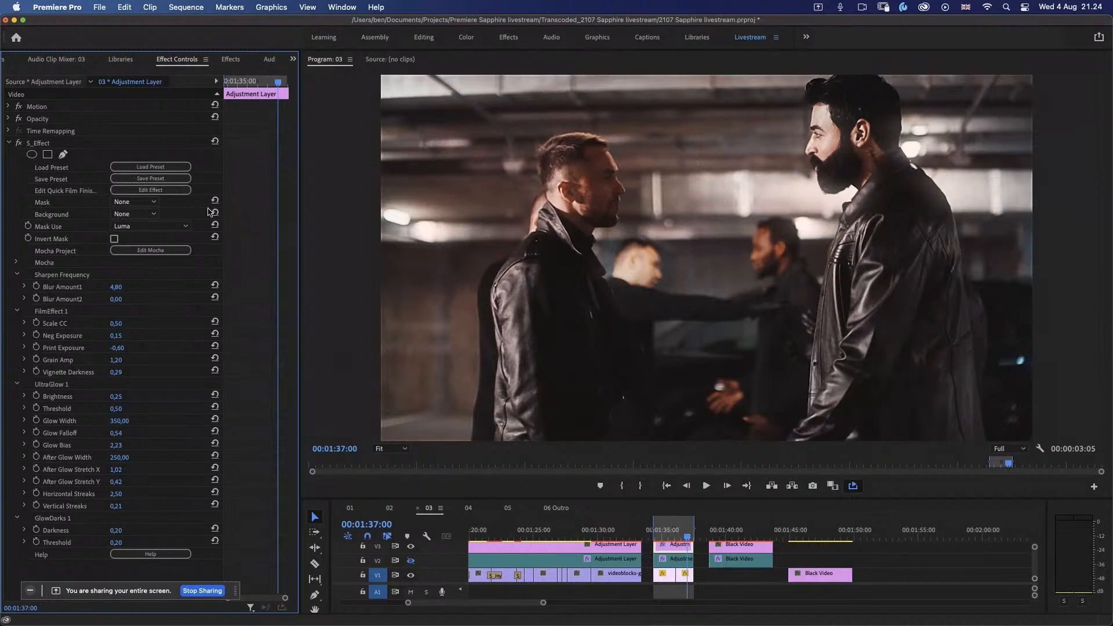
# Step: Open Quick Film Finish in the Effect Builder and move its sharpening nodes and its FilmEffect-to-Result chain closer together beneath the inputs
pyautogui.click(150, 189)
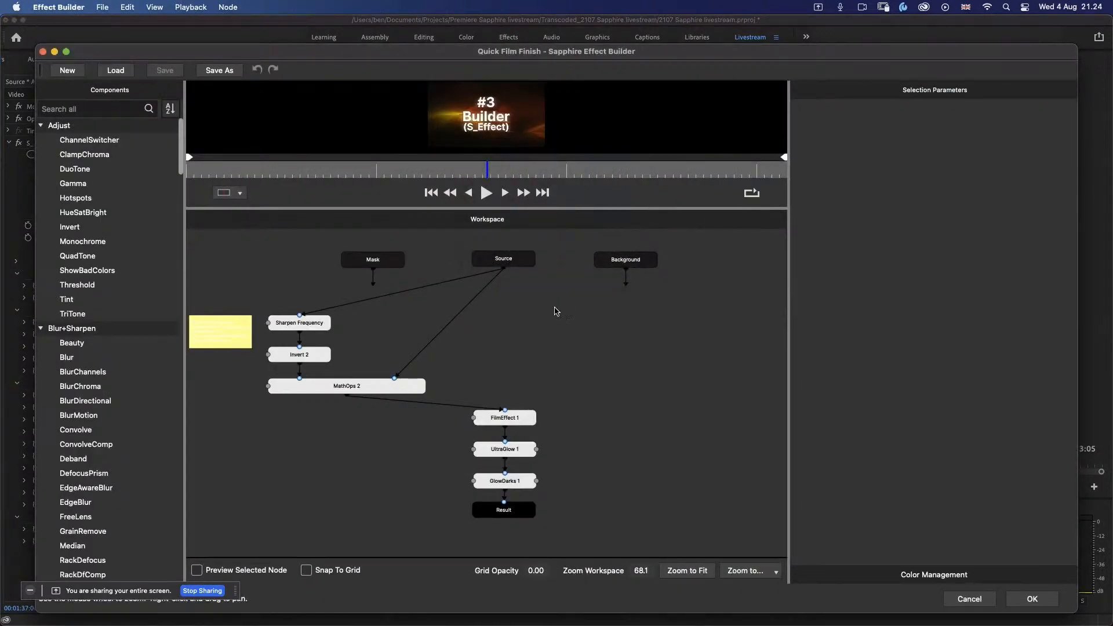
pyautogui.moveTo(273, 292); pyautogui.dragTo(432, 387)
pyautogui.click(638, 426)
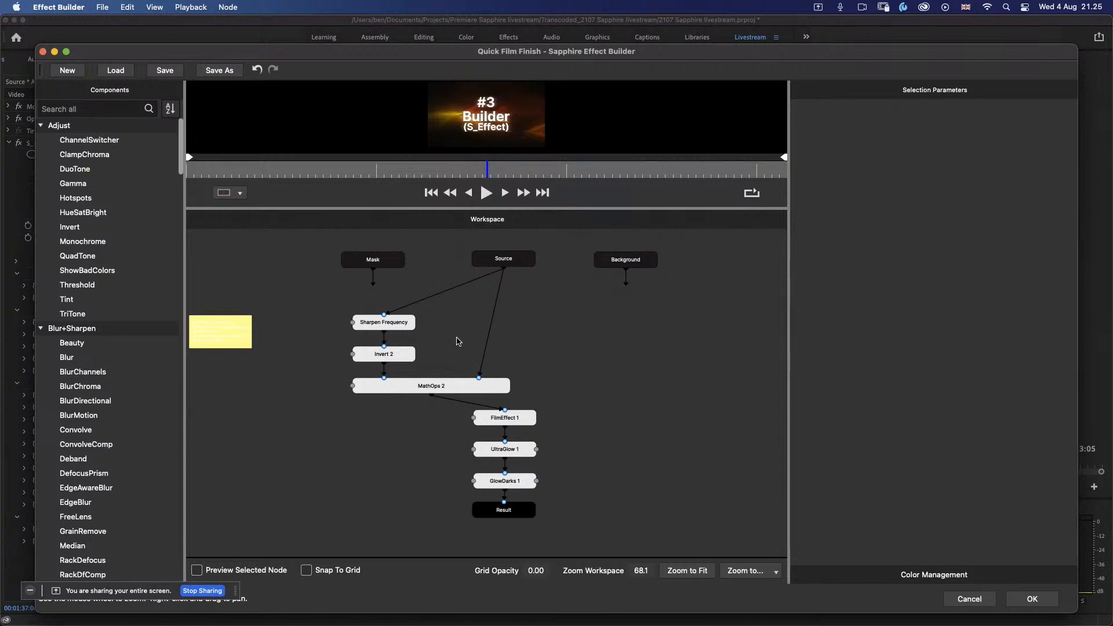
pyautogui.moveTo(488, 174); pyautogui.dragTo(537, 173)
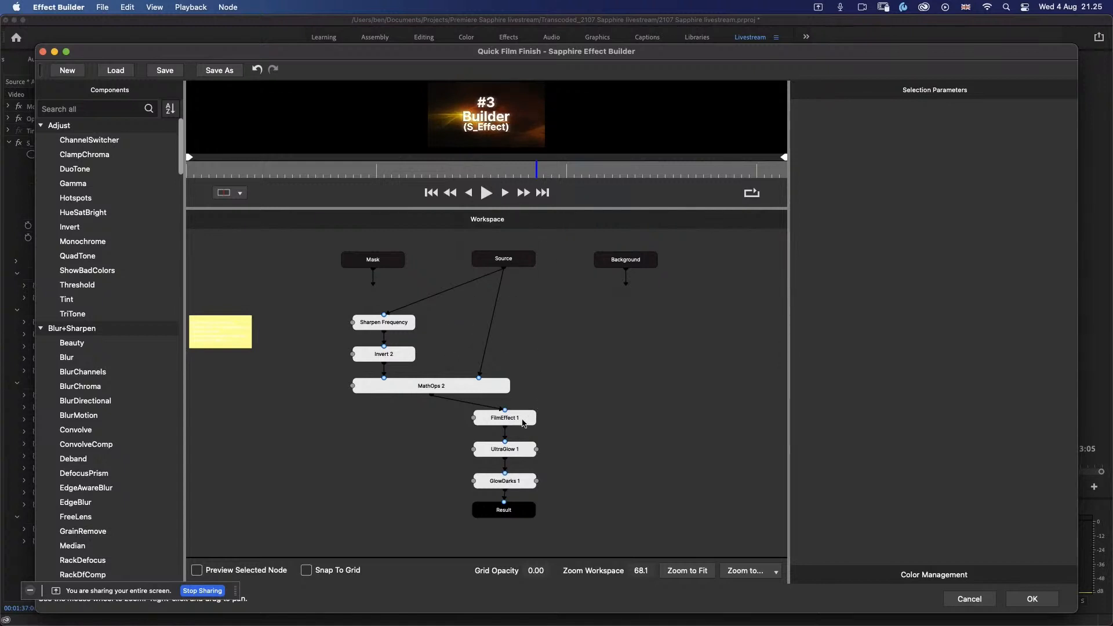
pyautogui.moveTo(562, 410); pyautogui.dragTo(444, 527)
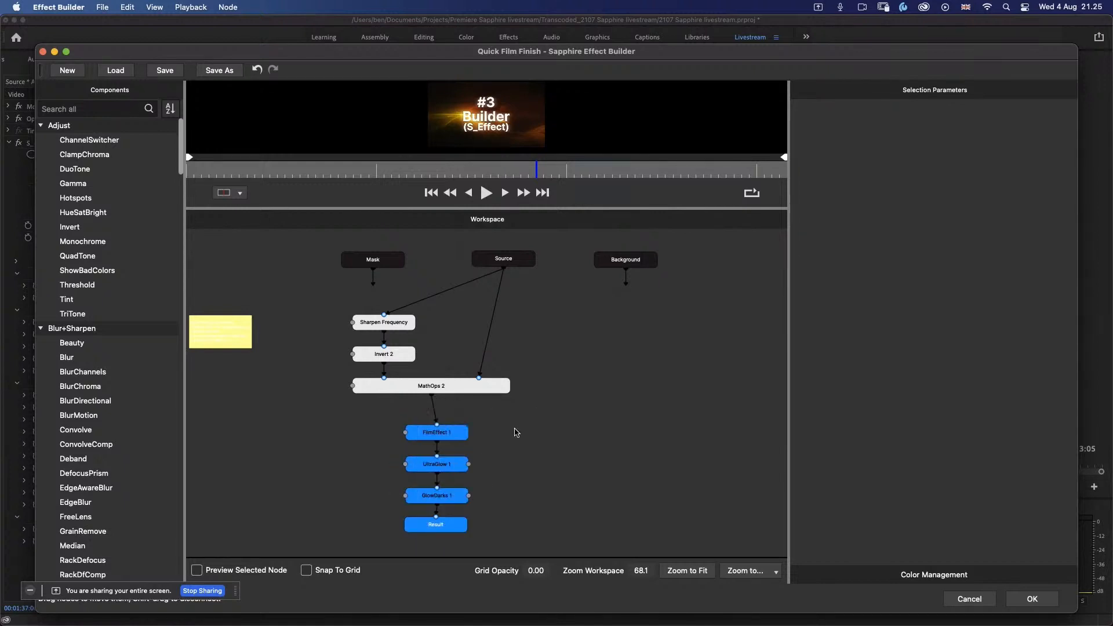
pyautogui.click(521, 453)
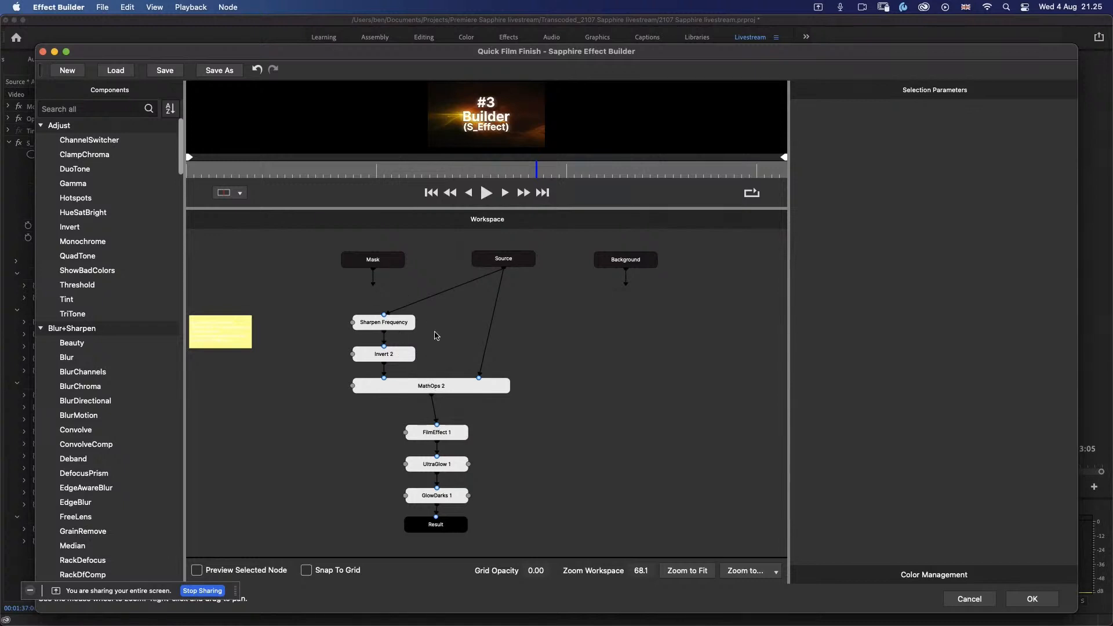
# Step: Inspect the parameters of each node from Sharpen Frequency to GlowDarks 1, and close the Effect Builder without saving
pyautogui.click(406, 324)
pyautogui.click(401, 356)
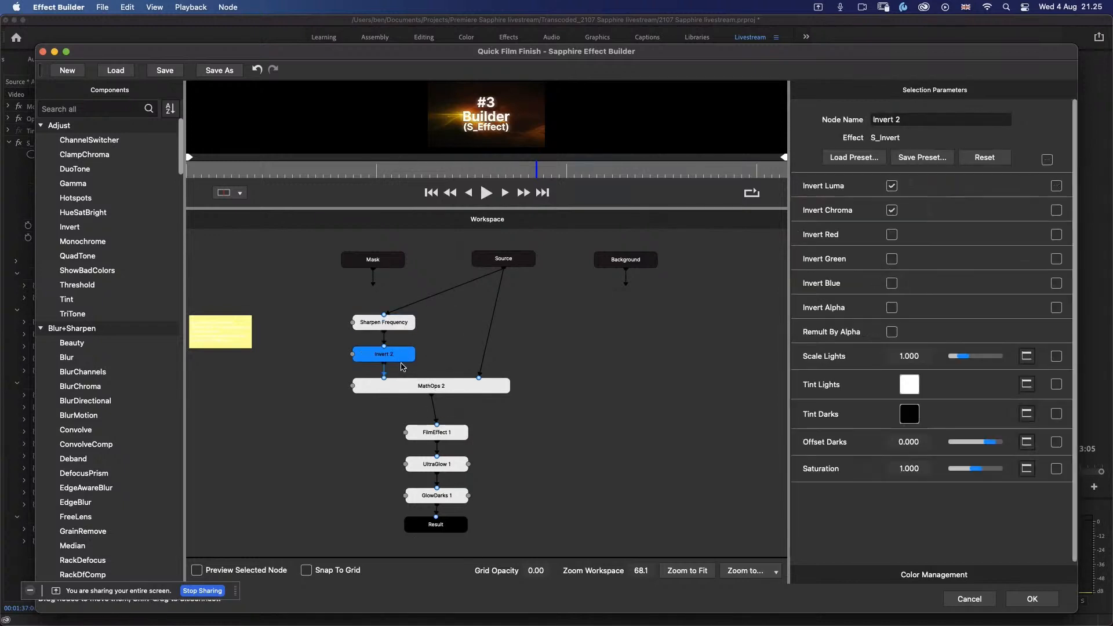
pyautogui.click(420, 390)
pyautogui.click(458, 436)
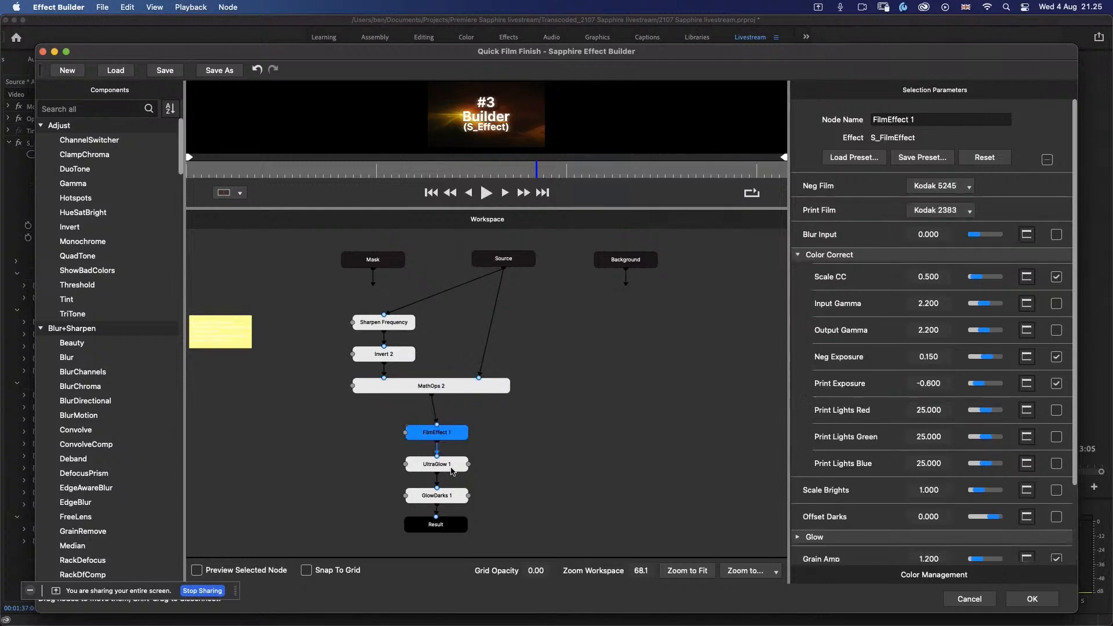
pyautogui.click(454, 467)
pyautogui.click(452, 497)
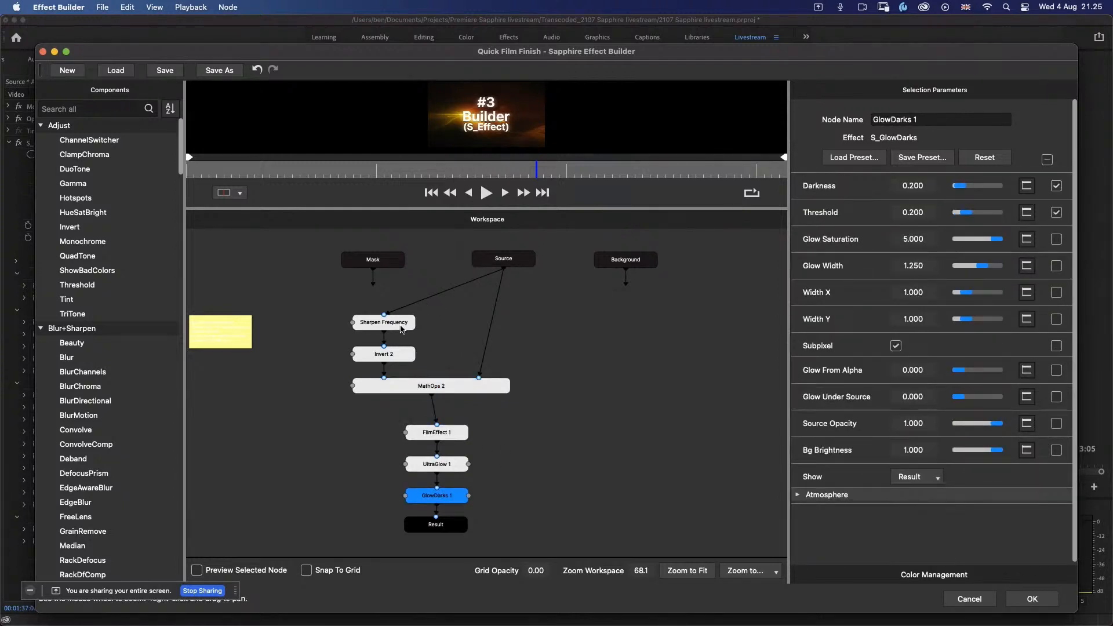
pyautogui.click(975, 600)
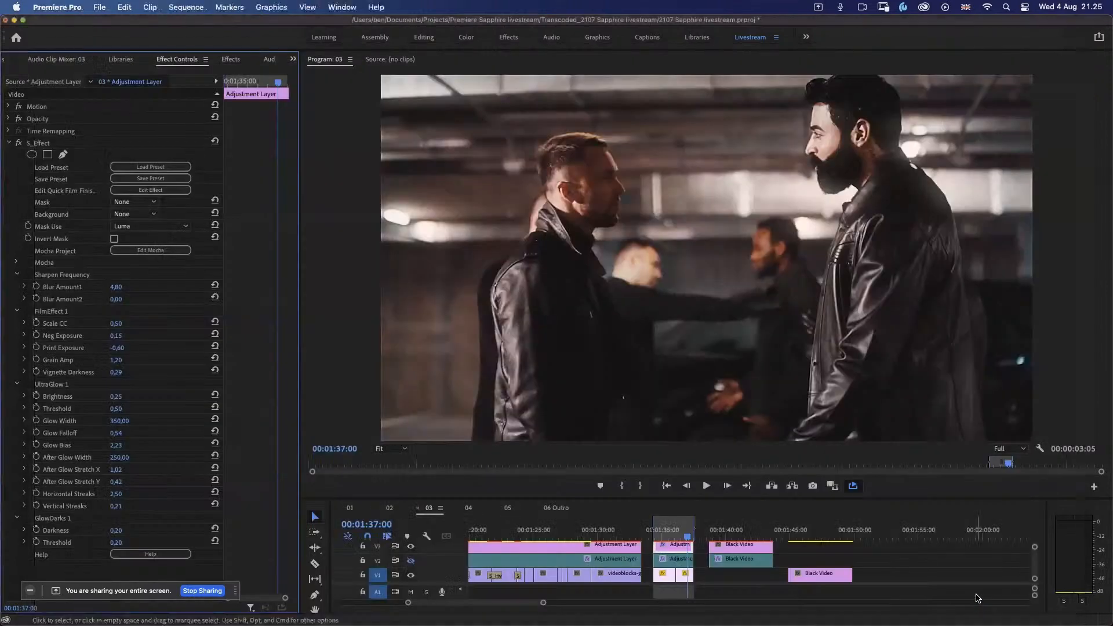
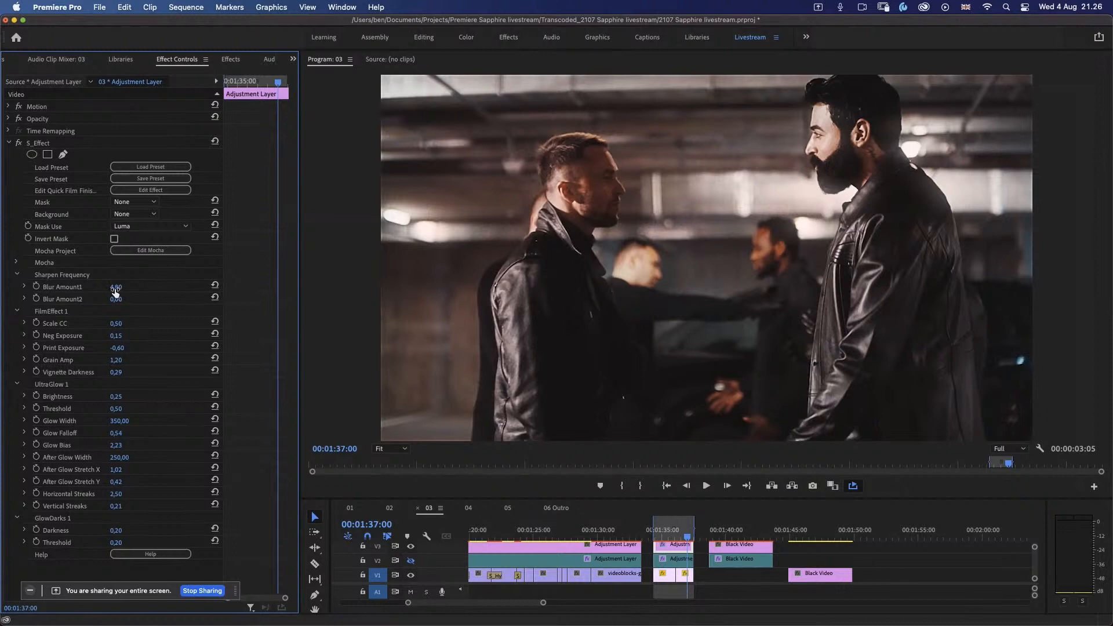
# Step: Try a strong Sharpen Frequency Blur Amount1 on the adjustment layer's S_Effect and finish with it set to 0.00
pyautogui.moveTo(114, 294); pyautogui.dragTo(57, 309)
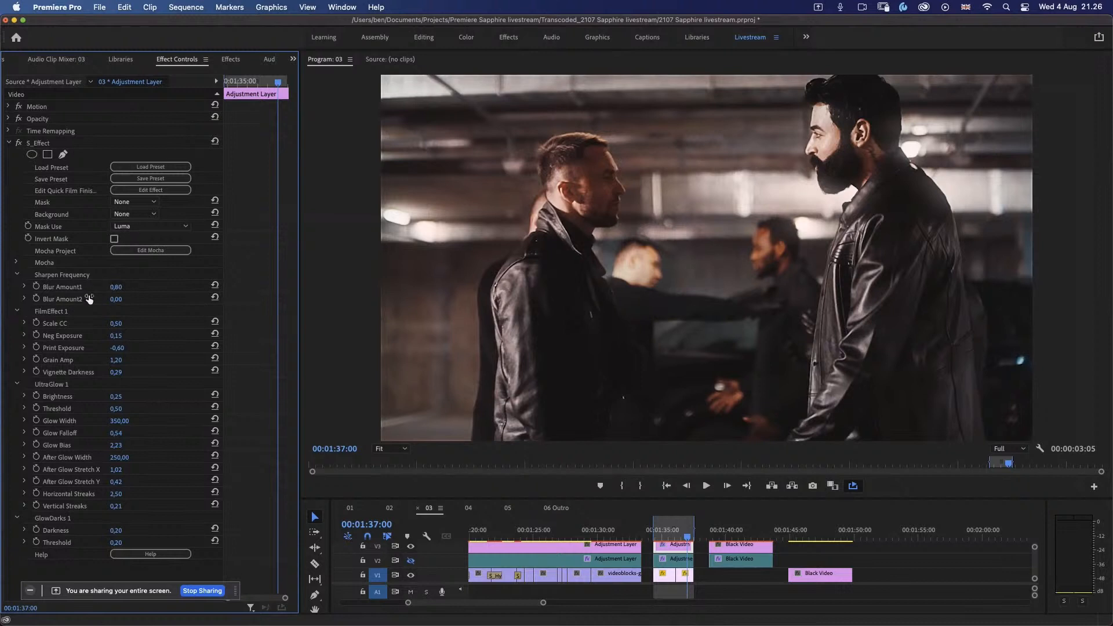
pyautogui.click(25, 286)
pyautogui.moveTo(27, 309); pyautogui.dragTo(131, 316)
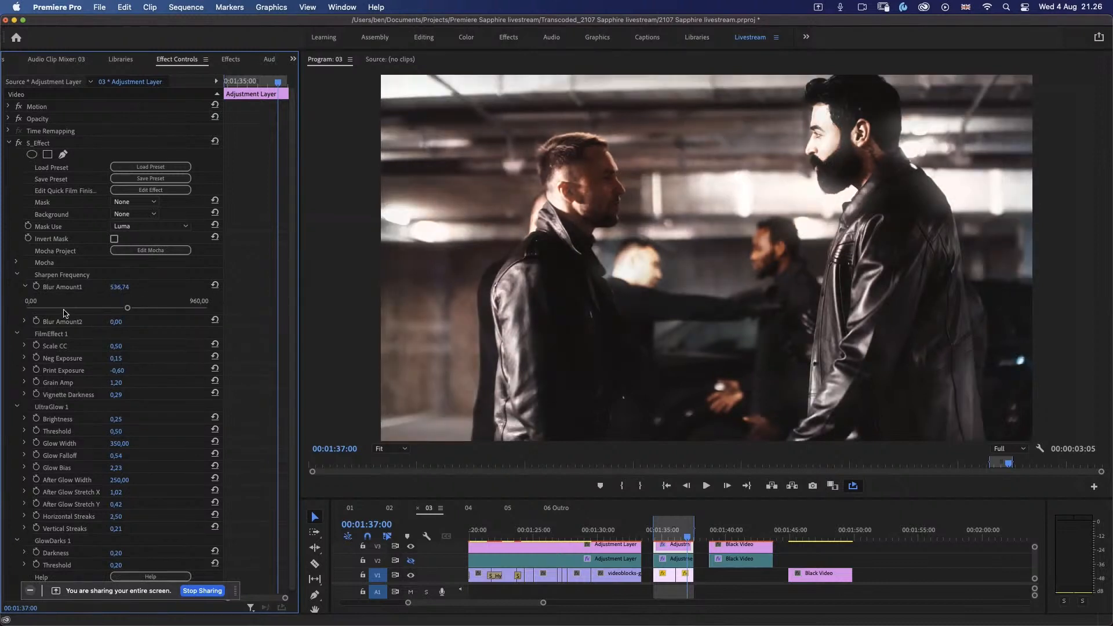
pyautogui.moveTo(40, 311); pyautogui.dragTo(34, 310)
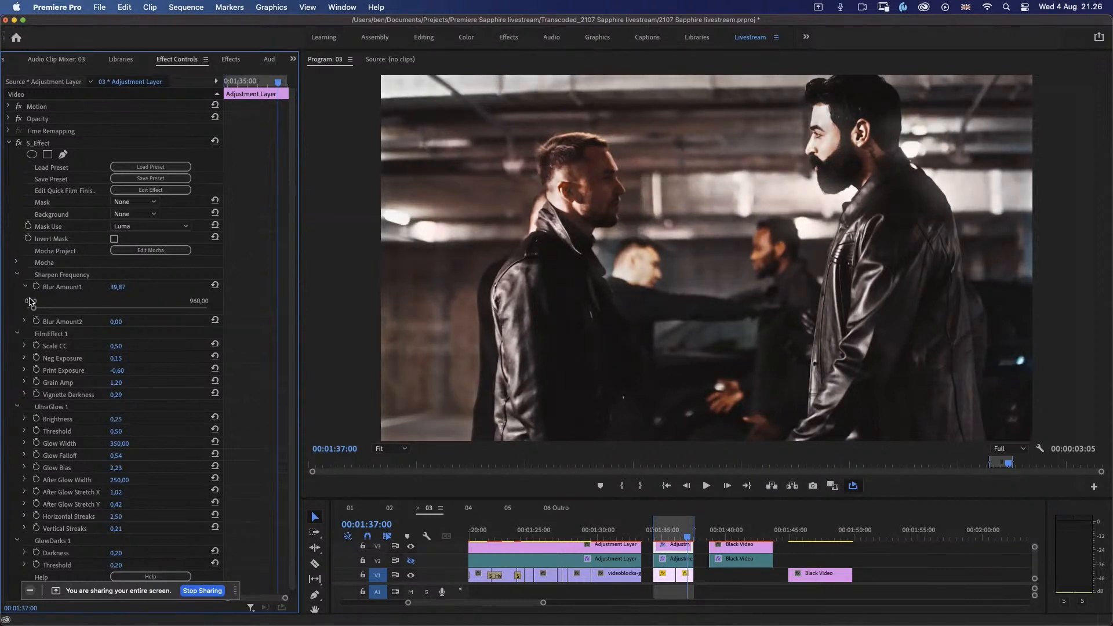
pyautogui.moveTo(20, 299); pyautogui.dragTo(24, 291)
pyautogui.click(25, 286)
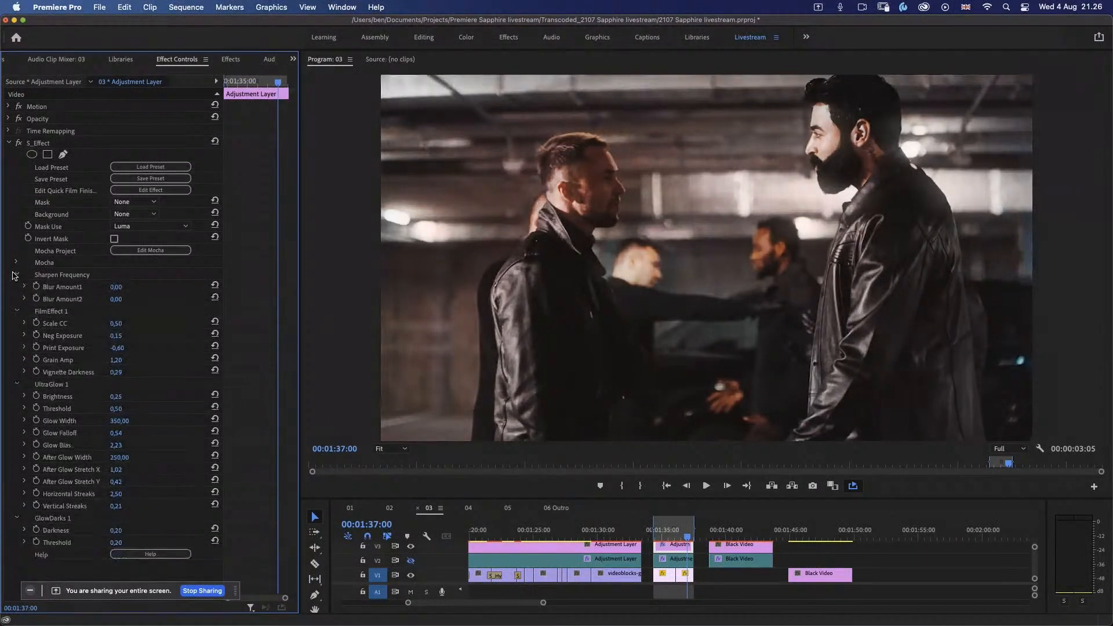
# Step: Compare the FilmEffect 1 look at different Scale CC strengths, down to 0.00, and set Scale CC to about 0.42
pyautogui.click(25, 323)
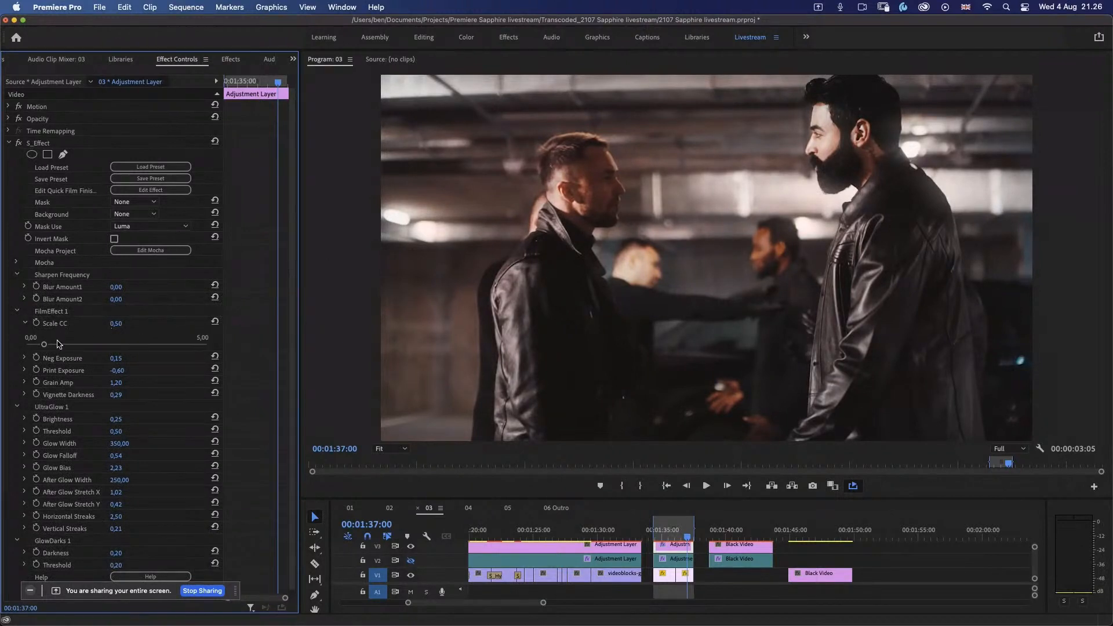
pyautogui.click(36, 346)
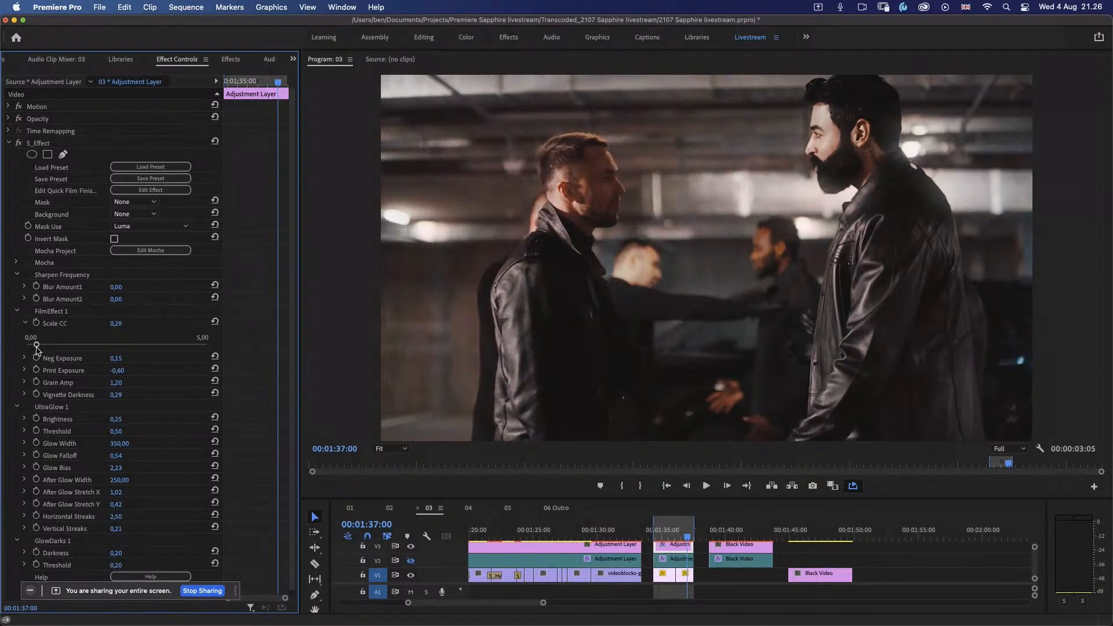
pyautogui.moveTo(37, 346); pyautogui.dragTo(6, 353)
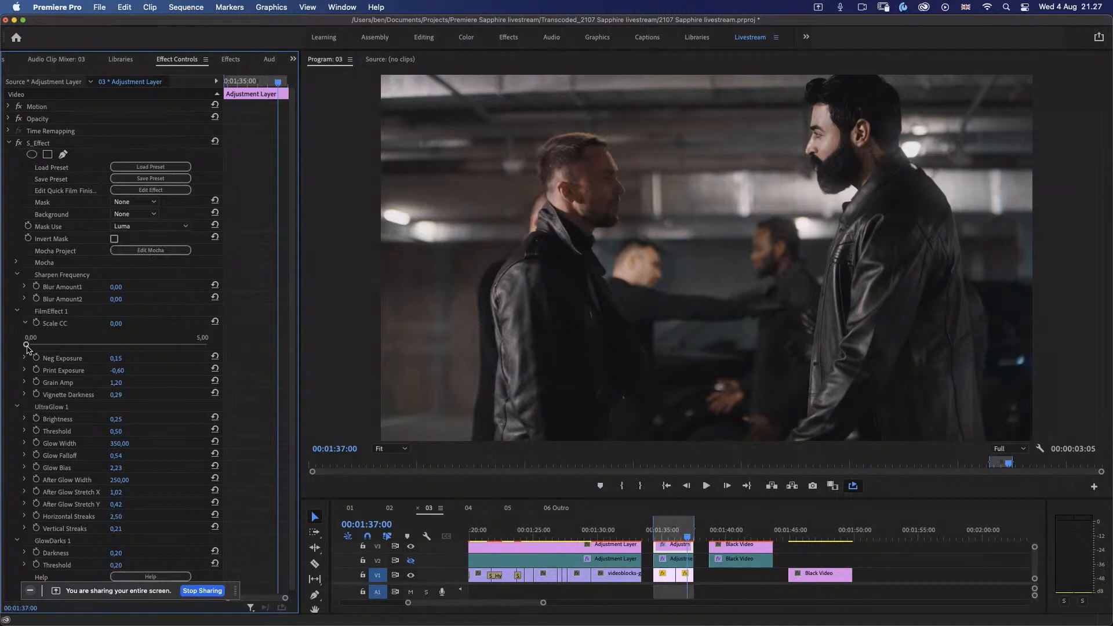
pyautogui.moveTo(26, 346); pyautogui.dragTo(44, 346)
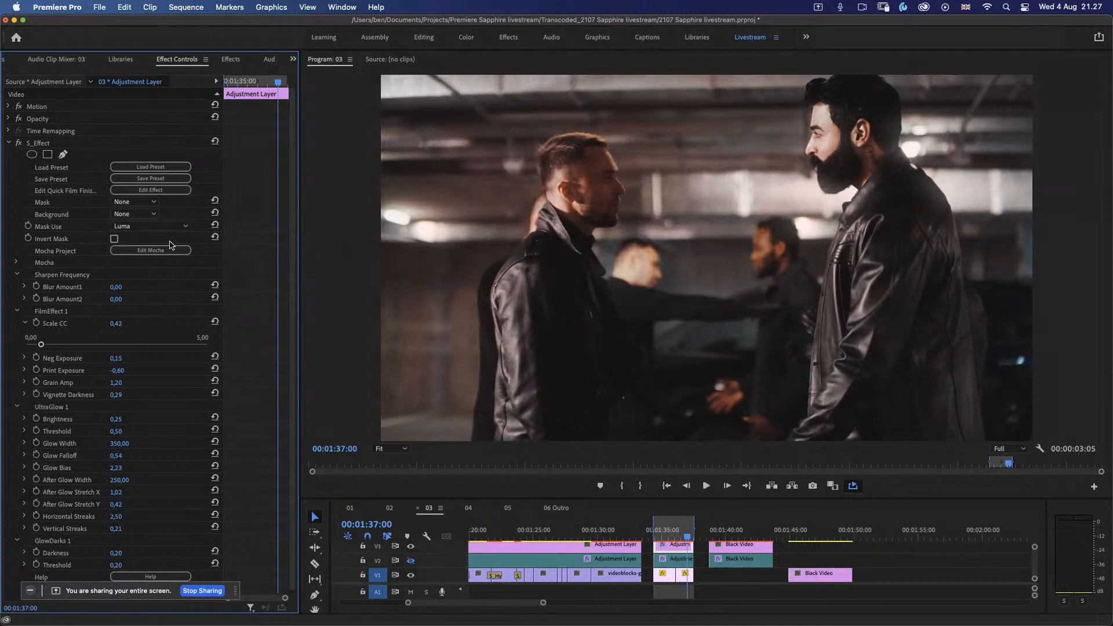
pyautogui.click(26, 322)
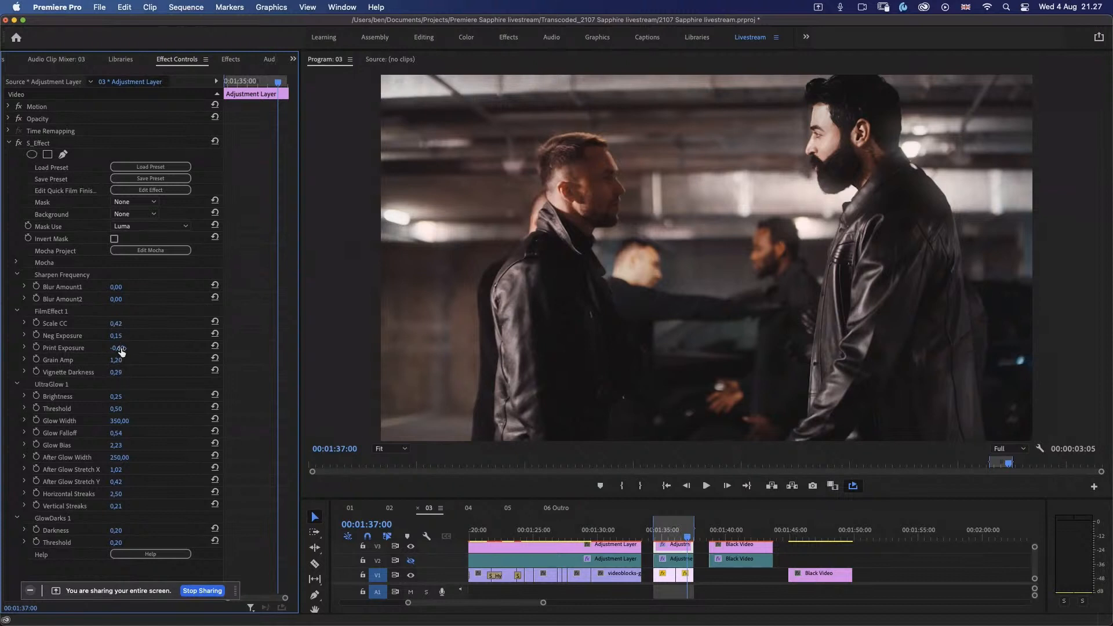
# Step: Set the FilmEffect 1 Print Exposure to about -0.85
pyautogui.moveTo(121, 351)
pyautogui.mouseDown()
pyautogui.moveTo(131, 350)
pyautogui.moveTo(109, 351)
pyautogui.mouseUp()
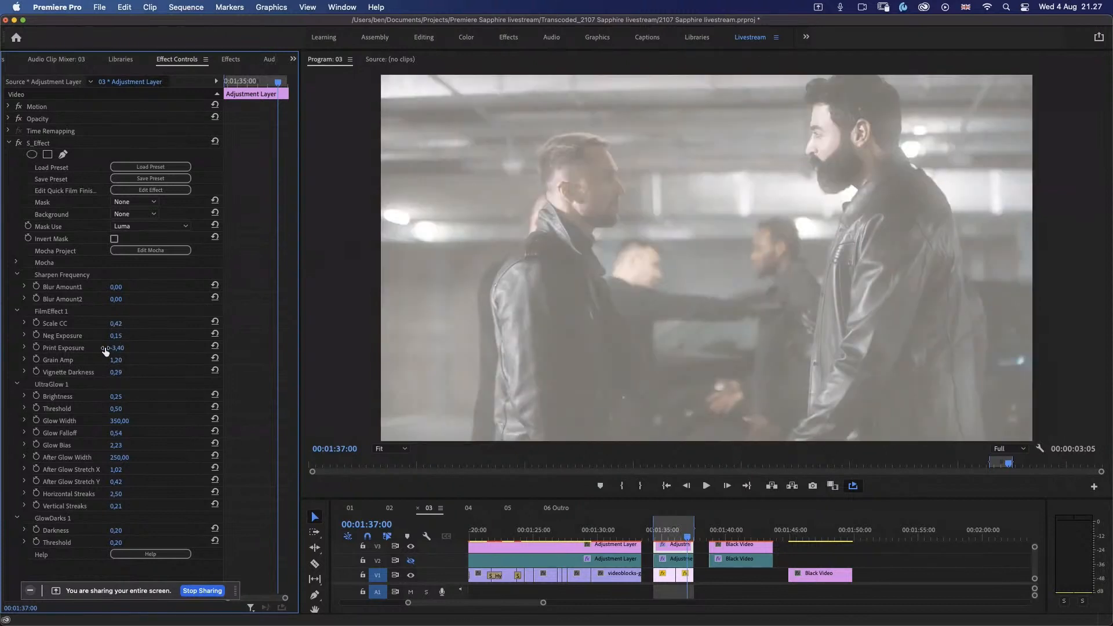
pyautogui.click(26, 348)
pyautogui.moveTo(28, 370); pyautogui.dragTo(33, 369)
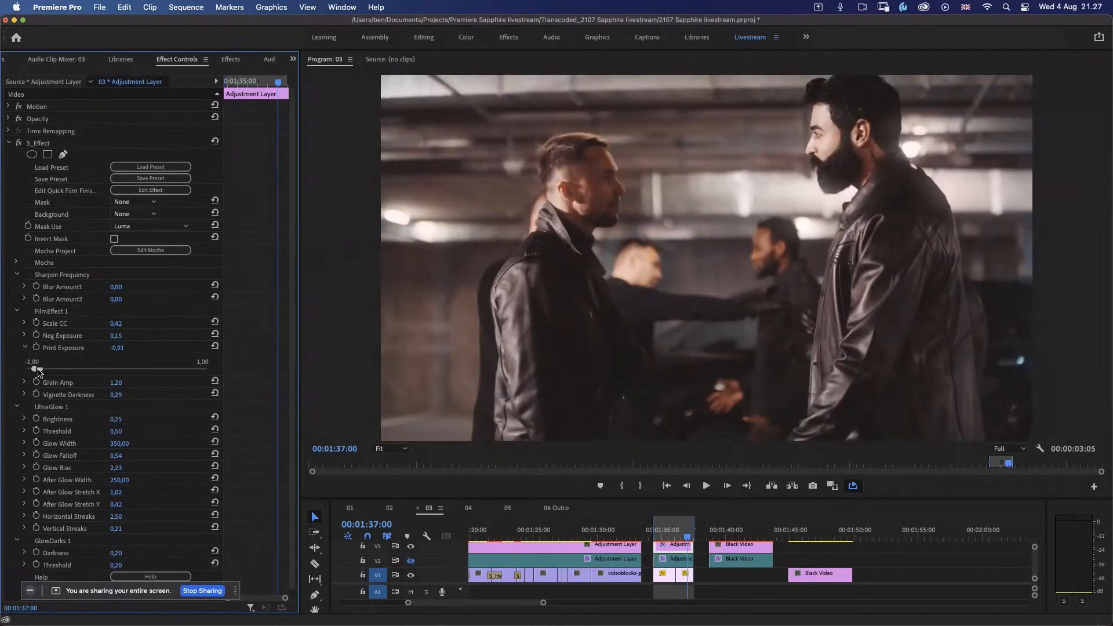
pyautogui.click(26, 348)
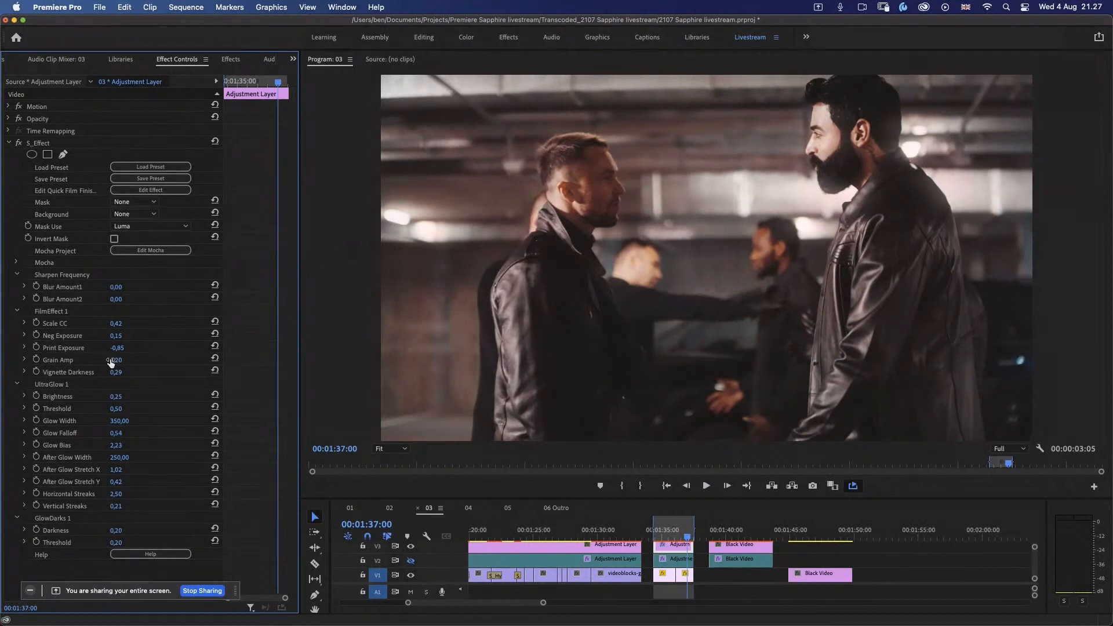
# Step: Reduce the FilmEffect 1 Grain Amp to about 0.70
pyautogui.click(25, 360)
pyautogui.moveTo(54, 381); pyautogui.dragTo(39, 381)
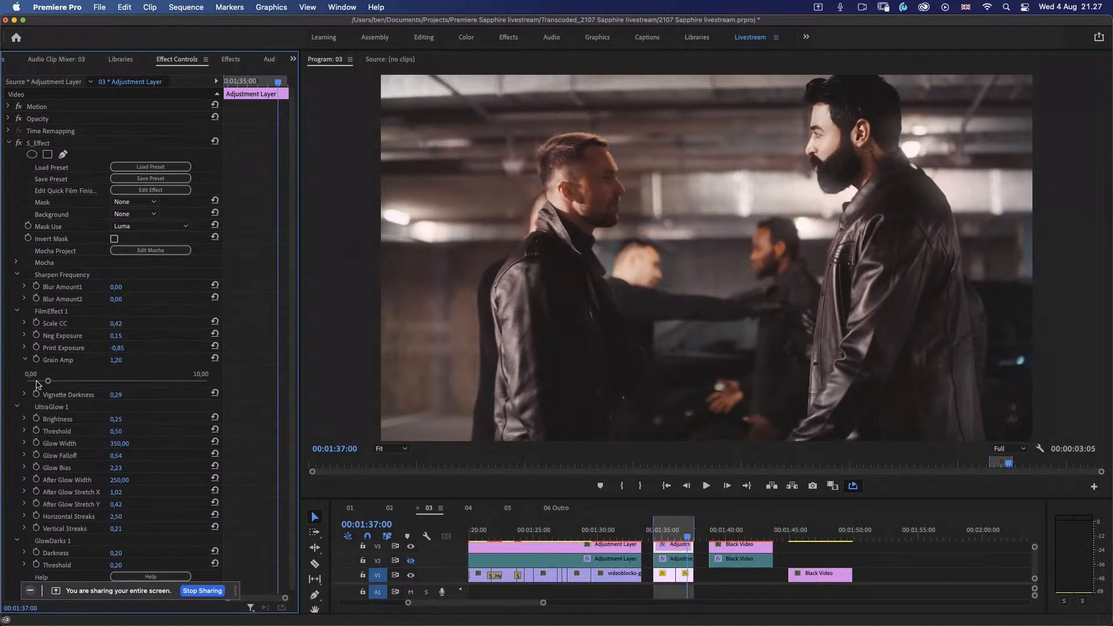
pyautogui.click(25, 360)
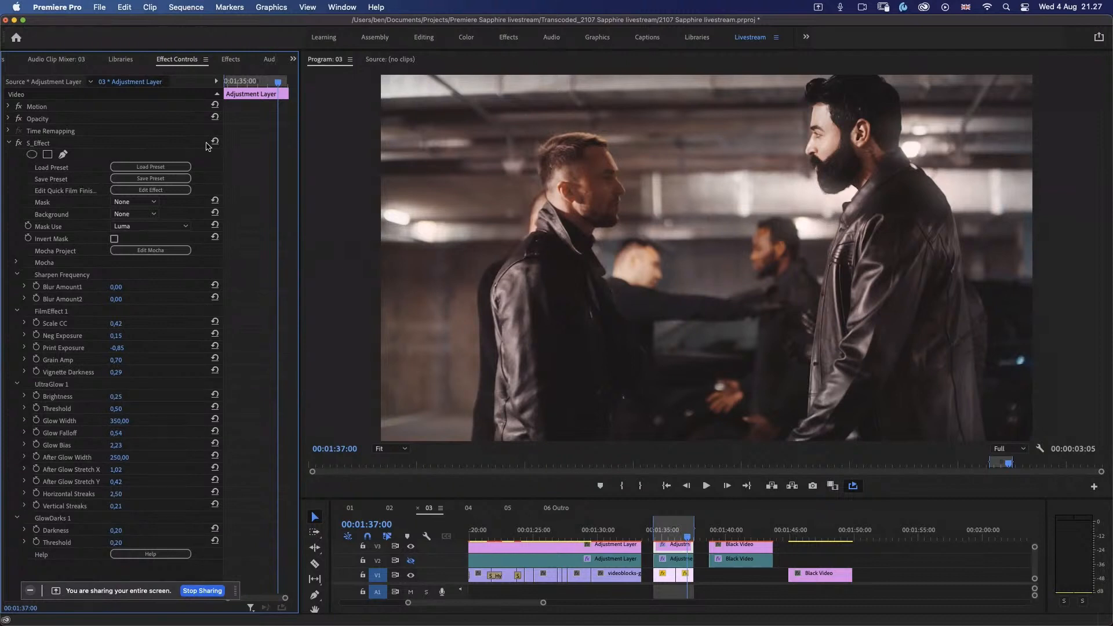
# Step: Lower the Program monitor's playback resolution to 1/4 and play back the marked range with the adjusted film look
pyautogui.click(706, 485)
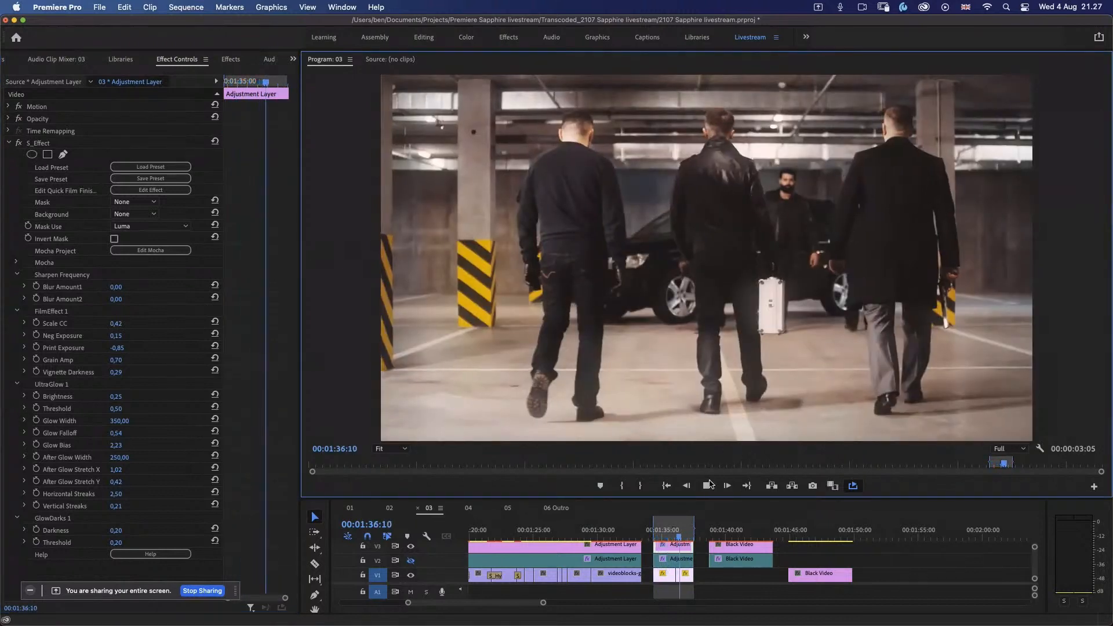
pyautogui.click(707, 486)
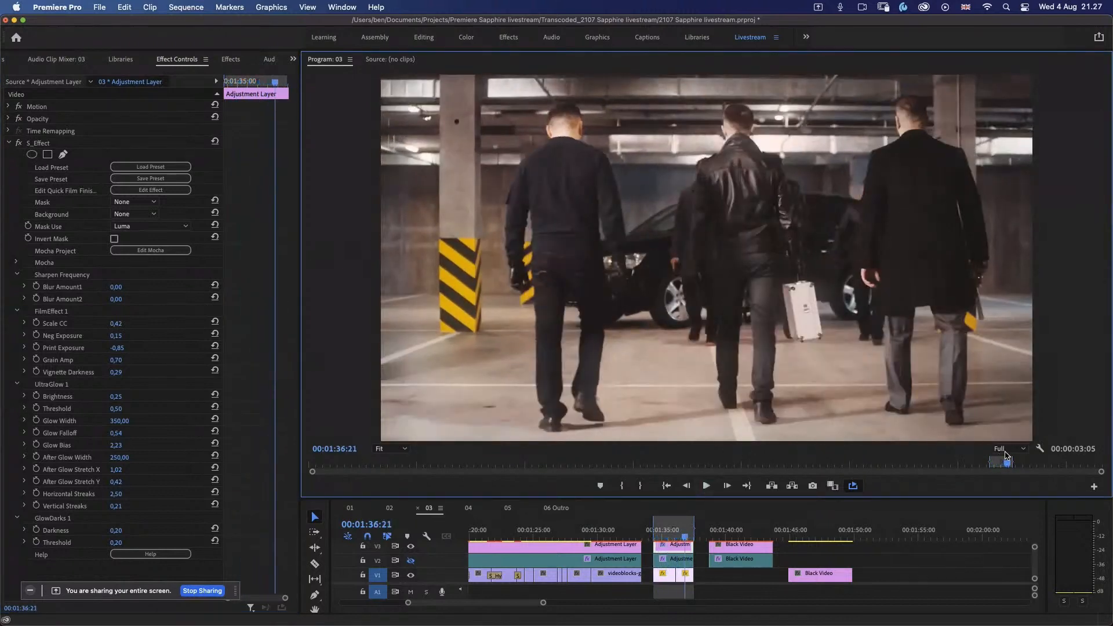
pyautogui.click(1011, 454)
pyautogui.click(1007, 476)
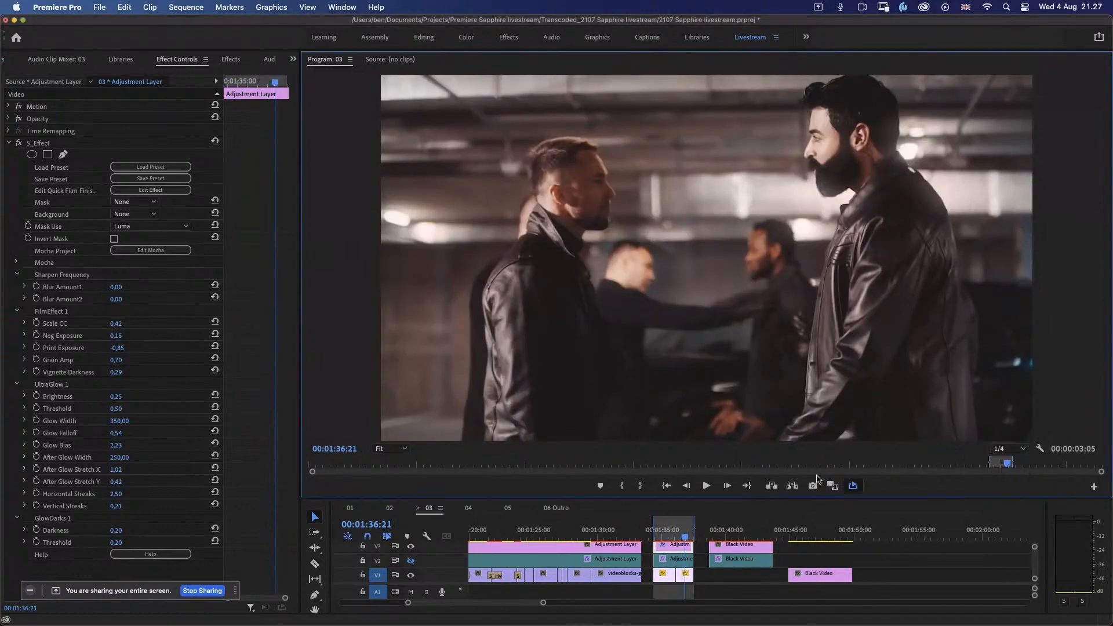
pyautogui.click(706, 487)
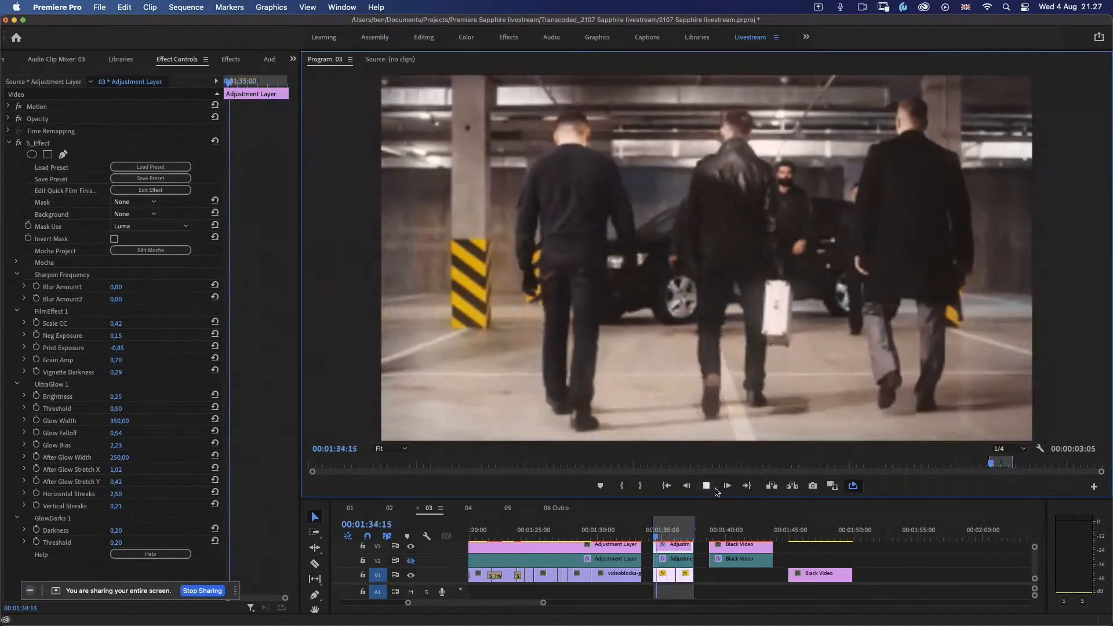
pyautogui.click(708, 487)
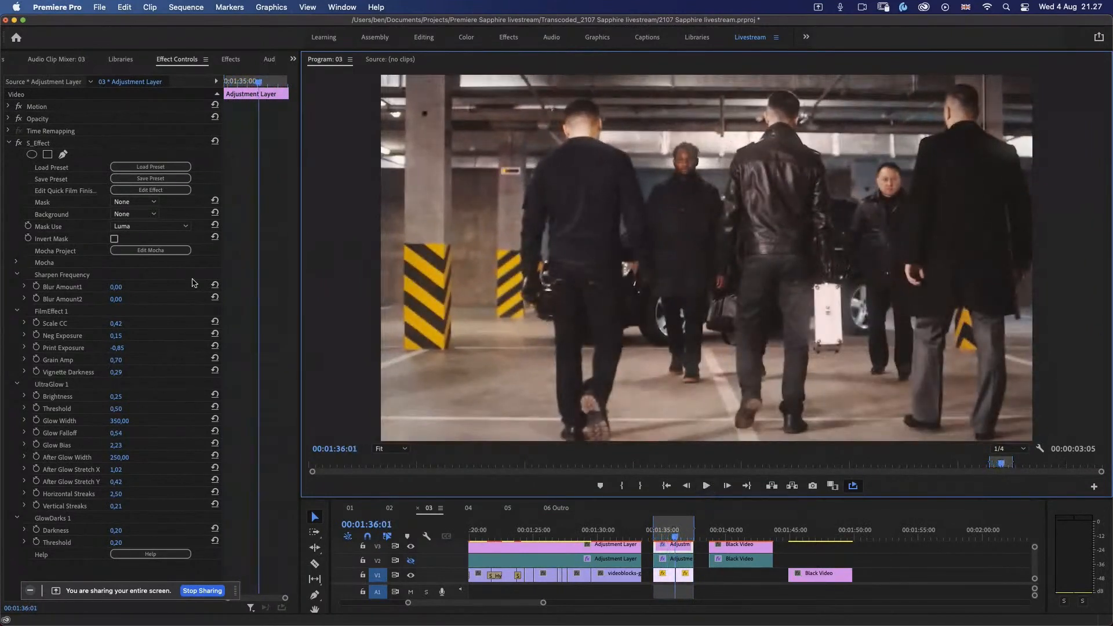
# Step: Examine the FilmEffect 1 node's parameters in the Effect Builder and close it without saving
pyautogui.click(682, 534)
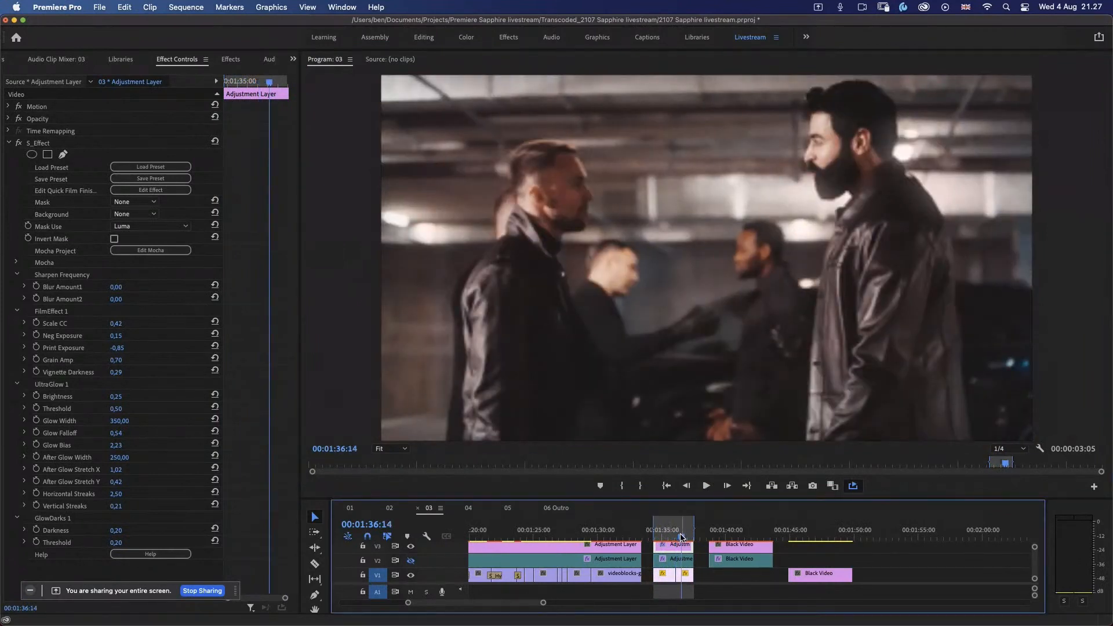
pyautogui.click(172, 193)
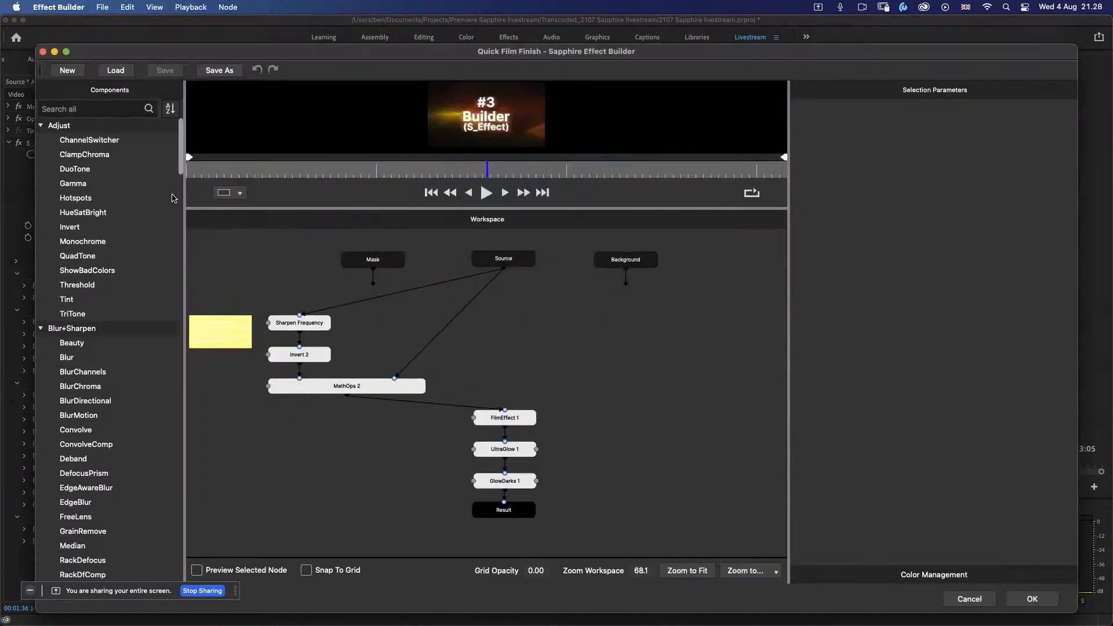
pyautogui.click(530, 422)
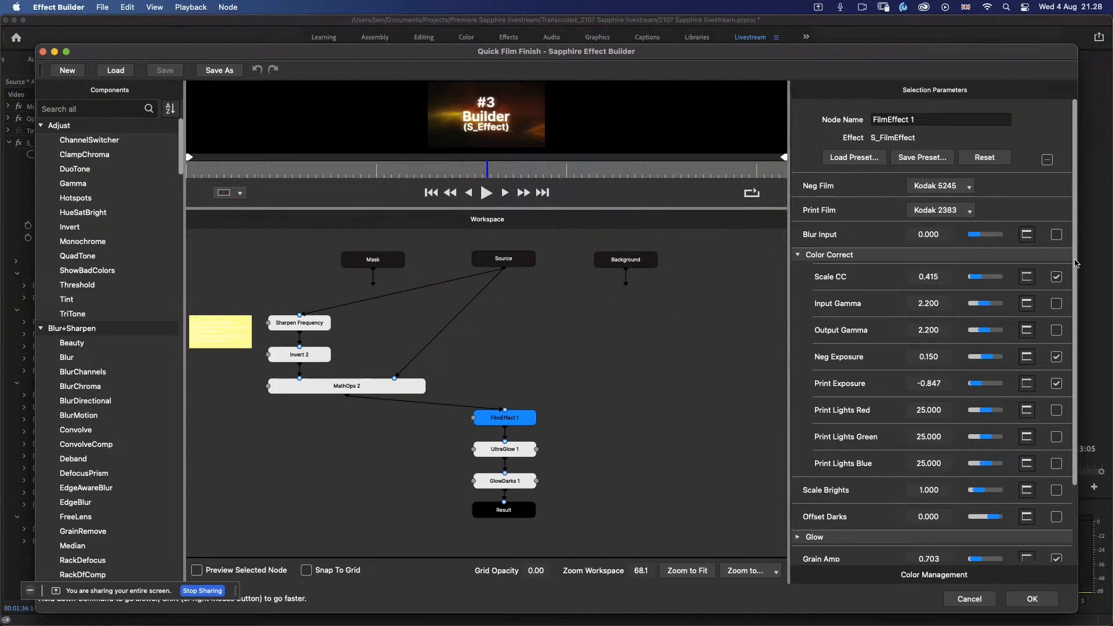
pyautogui.scroll(-2, 1076, 258)
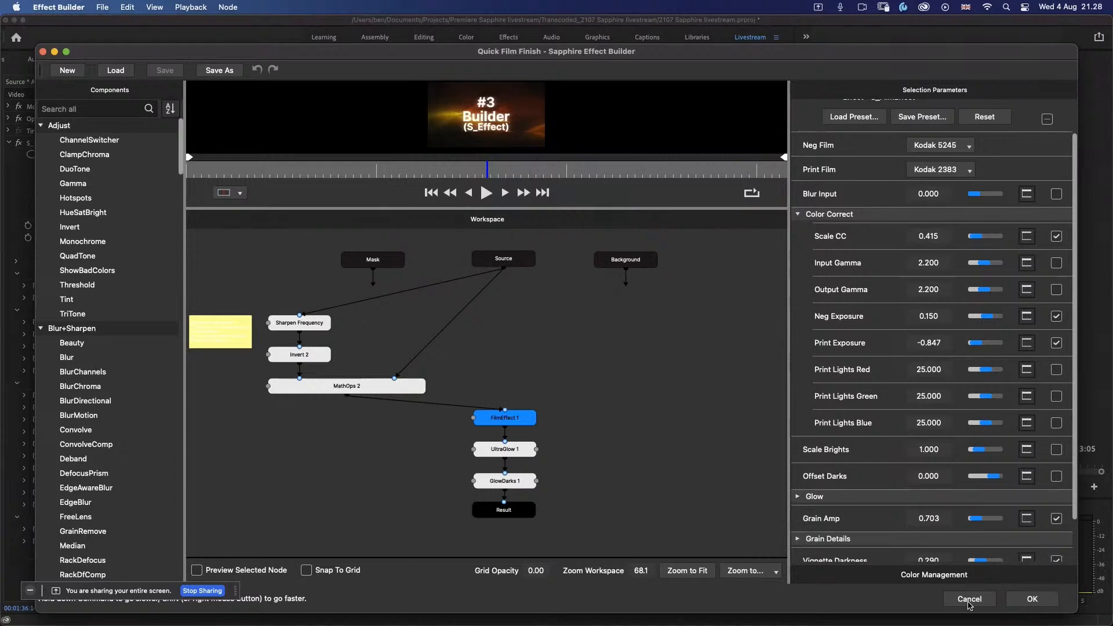
pyautogui.click(969, 599)
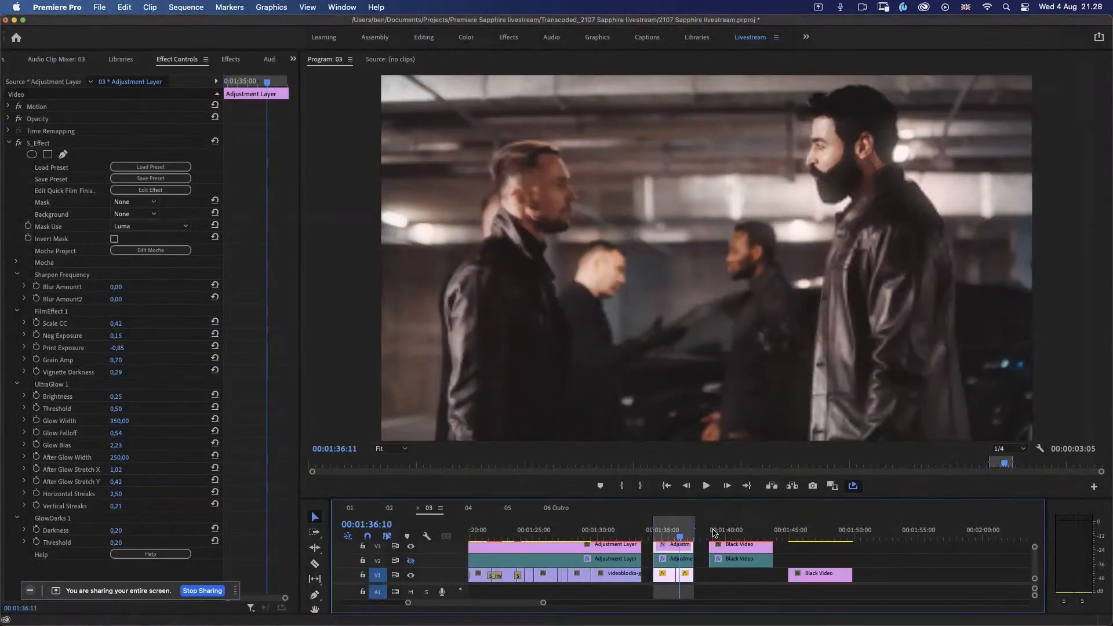
# Step: Set the in and out points around the 5-second Black Video title clip at 00:01:40:00 and play it back
pyautogui.moveTo(713, 533); pyautogui.dragTo(724, 534)
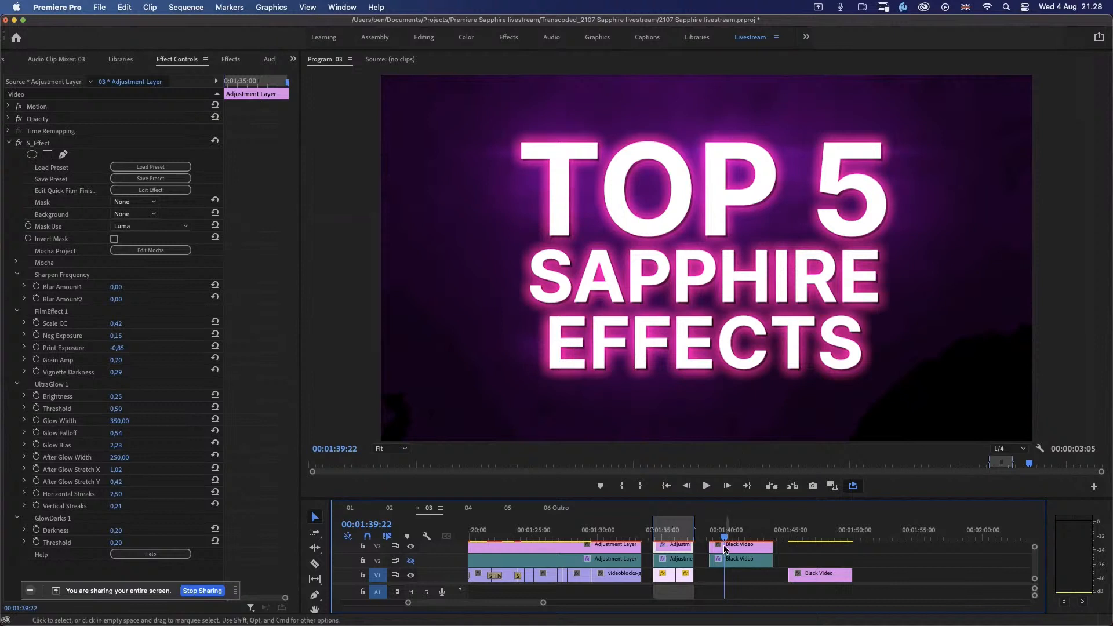
pyautogui.press('x')
pyautogui.moveTo(695, 525); pyautogui.dragTo(709, 525)
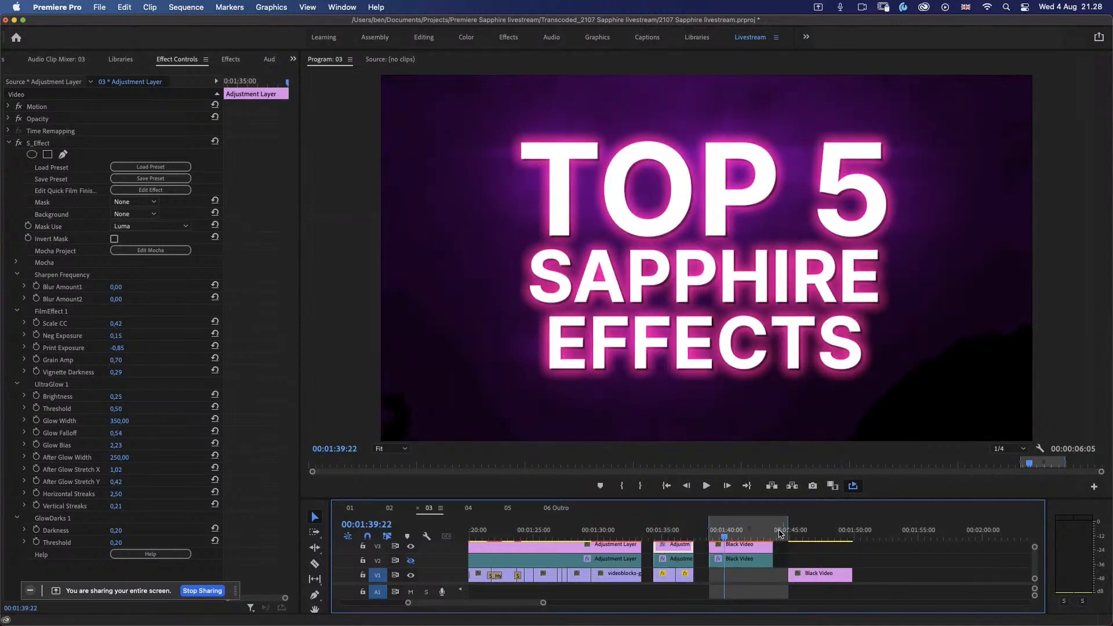
pyautogui.moveTo(787, 524); pyautogui.dragTo(773, 524)
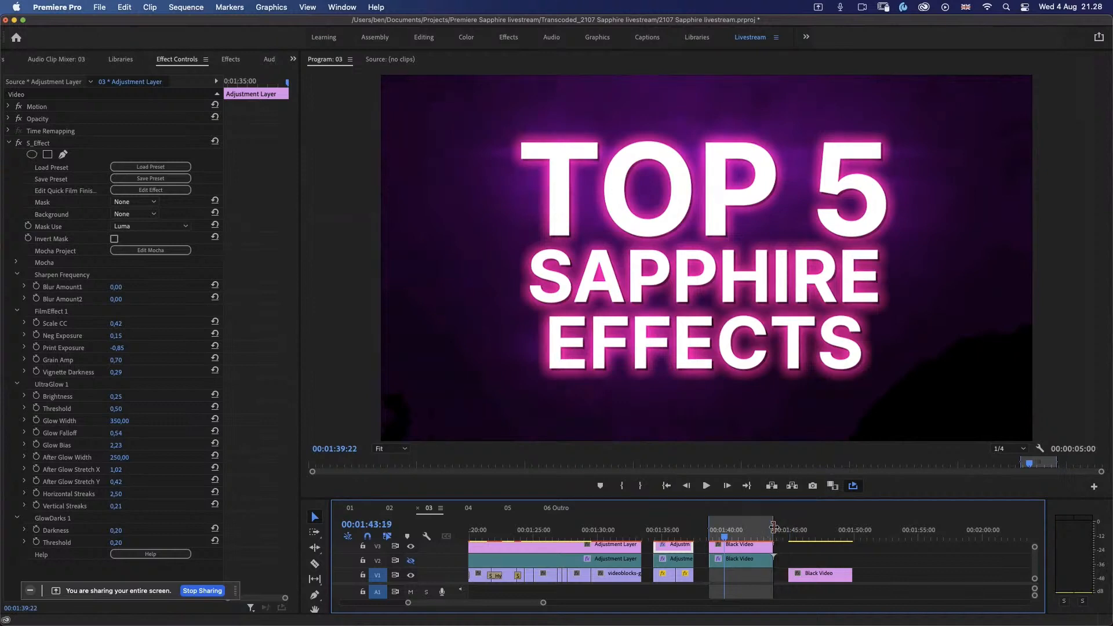
pyautogui.press('space')
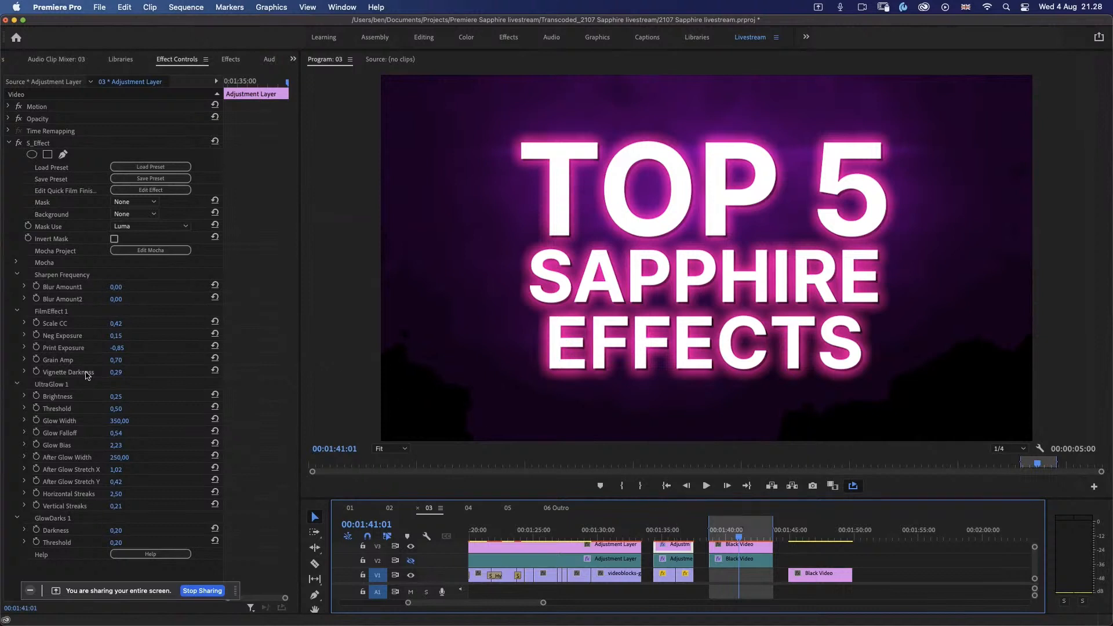
# Step: Open Quick Film Finish in the Effect Builder and stop exposing UltraGlow 1's Glow Width, Glow Falloff and Glow Bias
pyautogui.click(177, 191)
pyautogui.click(177, 193)
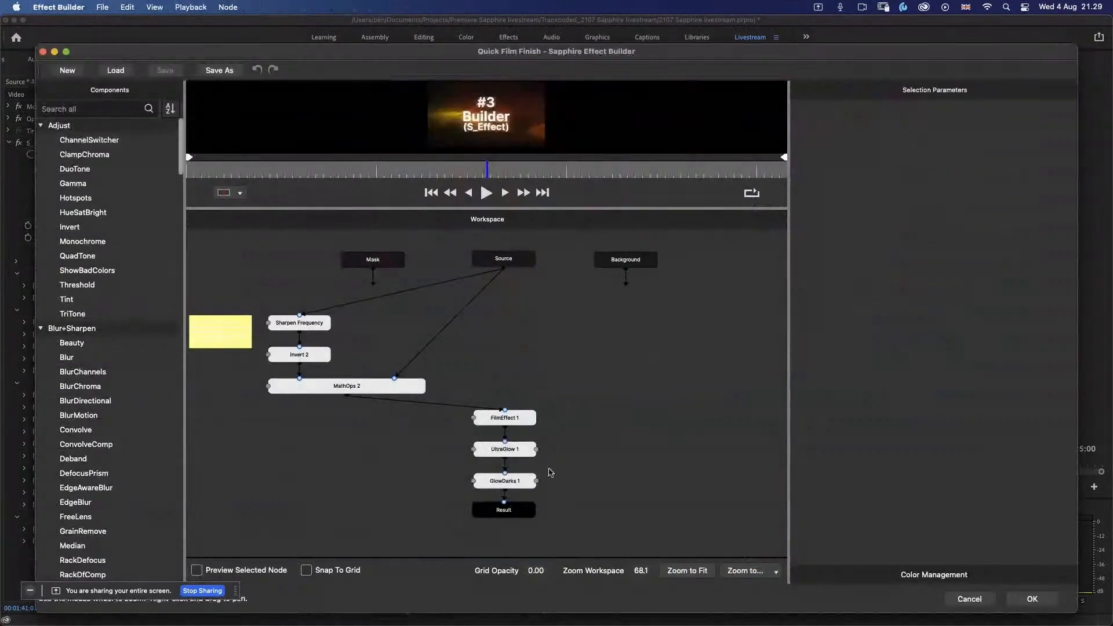
pyautogui.click(516, 450)
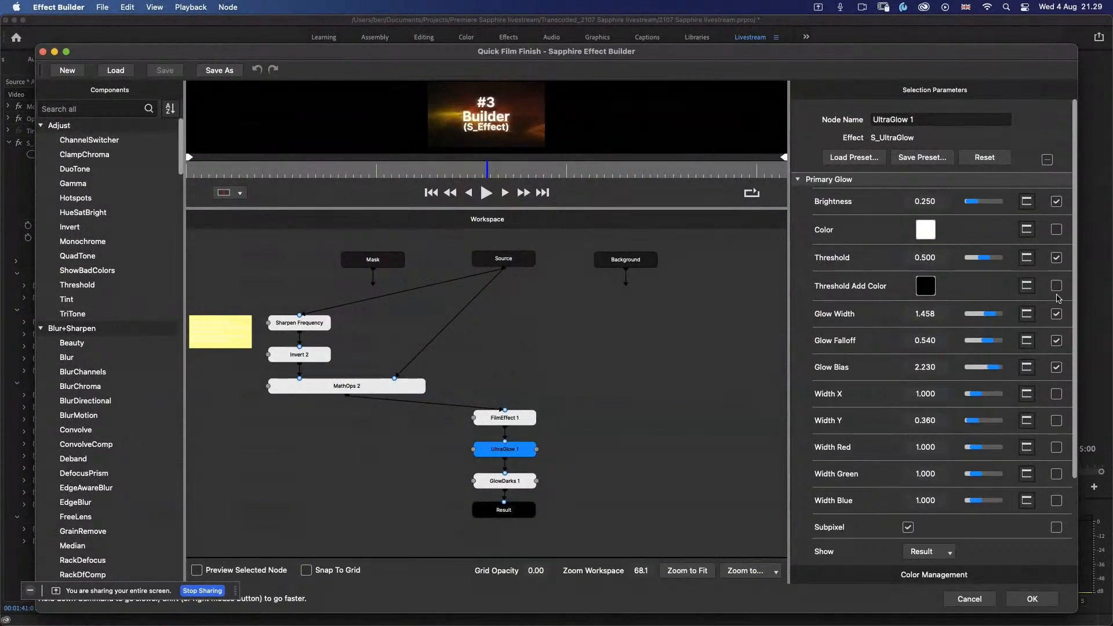
pyautogui.click(1056, 315)
pyautogui.click(1056, 341)
pyautogui.click(1056, 368)
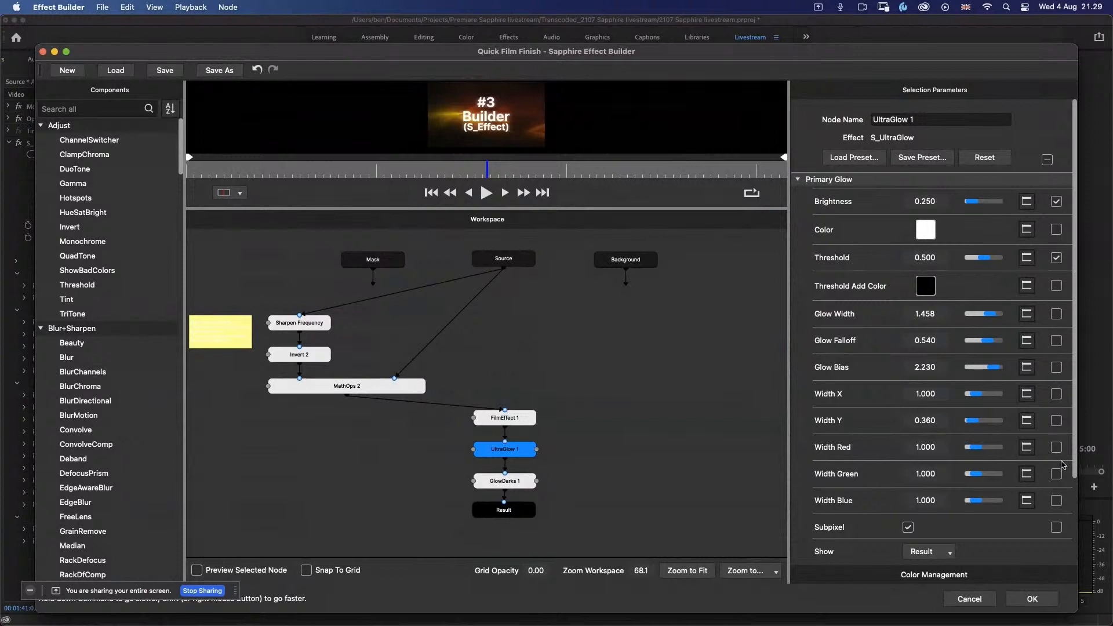
# Step: Stop exposing Sharpen Frequency's Blur Amount2 and all GlowDarks 1 parameters, and apply the edited effect to the adjustment layer
pyautogui.click(310, 323)
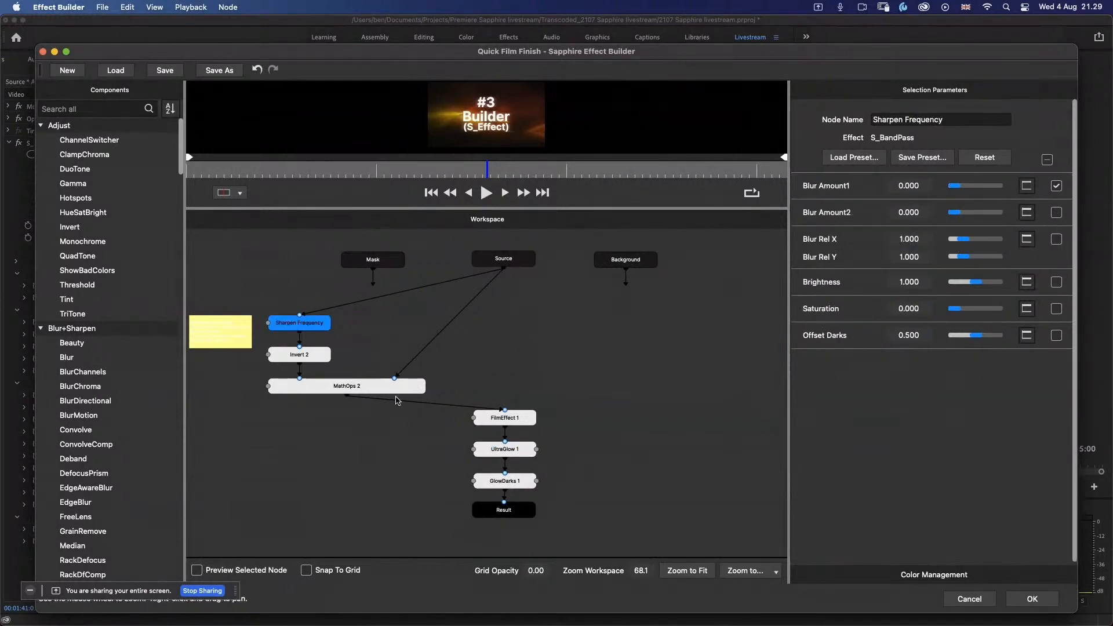
pyautogui.click(306, 355)
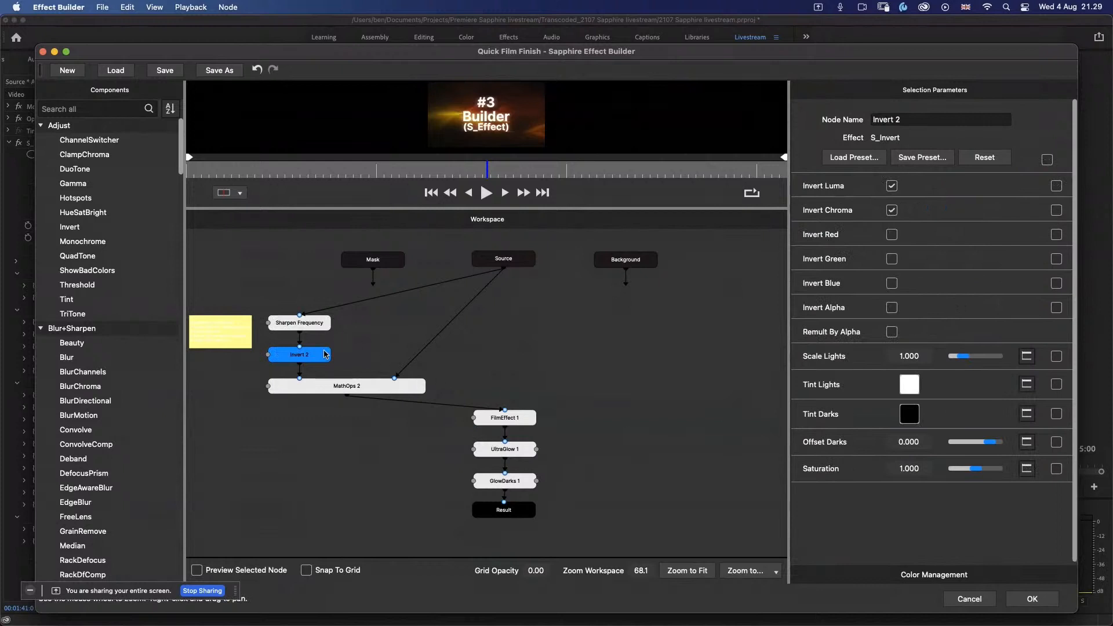
pyautogui.click(339, 388)
pyautogui.click(521, 423)
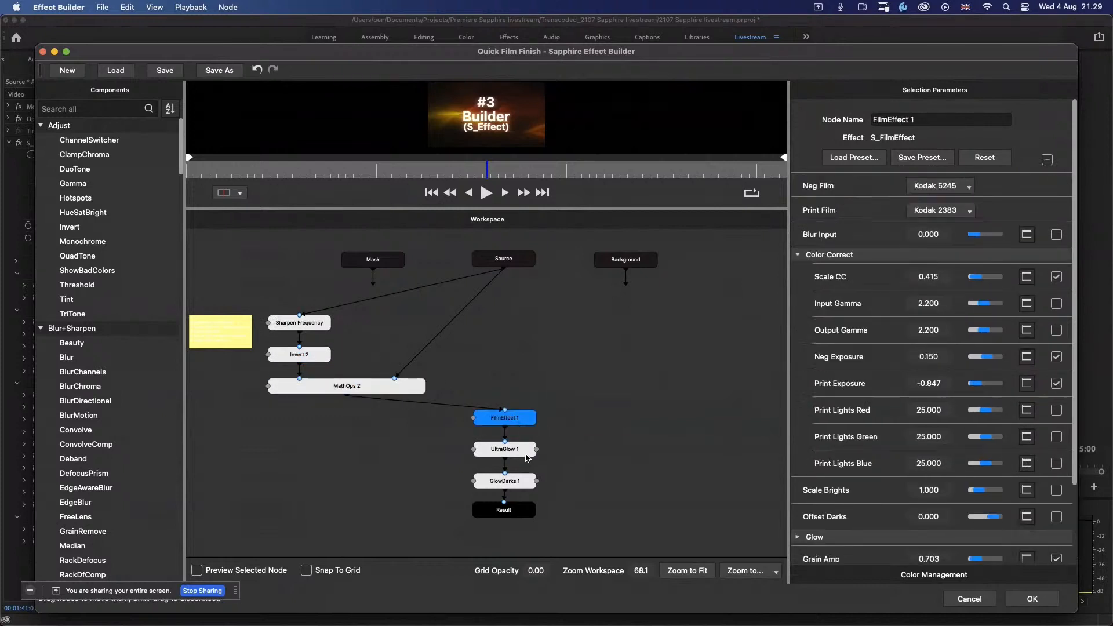
pyautogui.click(527, 454)
pyautogui.click(524, 485)
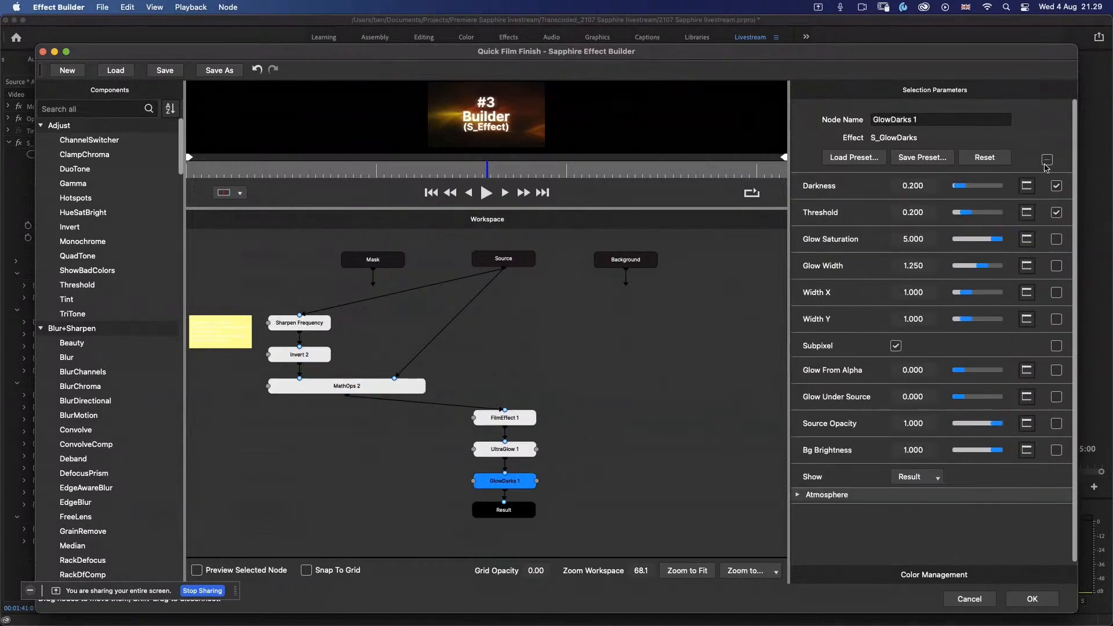
pyautogui.click(1048, 160)
pyautogui.click(1046, 604)
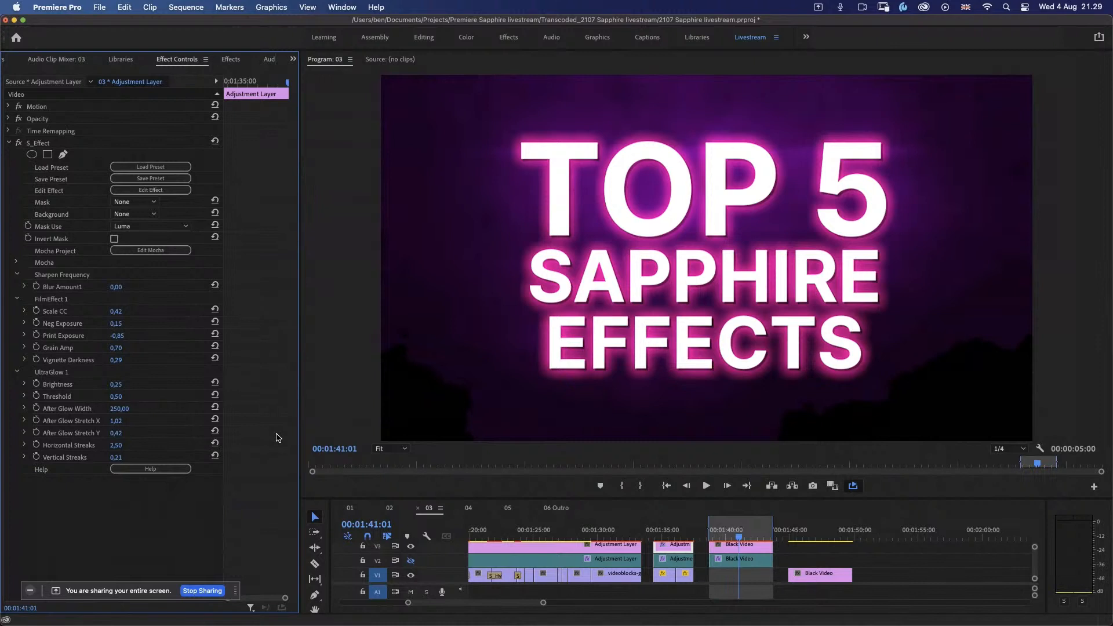
# Step: Apply S_Effect to the upper Black Video clip under the TOP 5 title and show its effect settings
pyautogui.moveTo(724, 538); pyautogui.dragTo(736, 528)
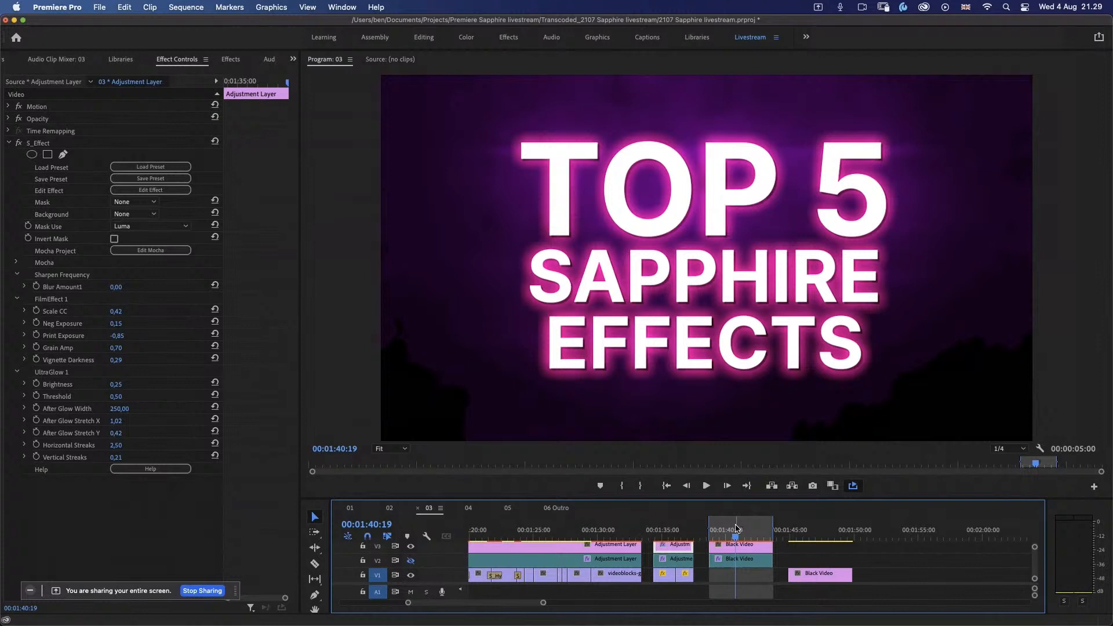
pyautogui.moveTo(753, 578); pyautogui.dragTo(744, 561)
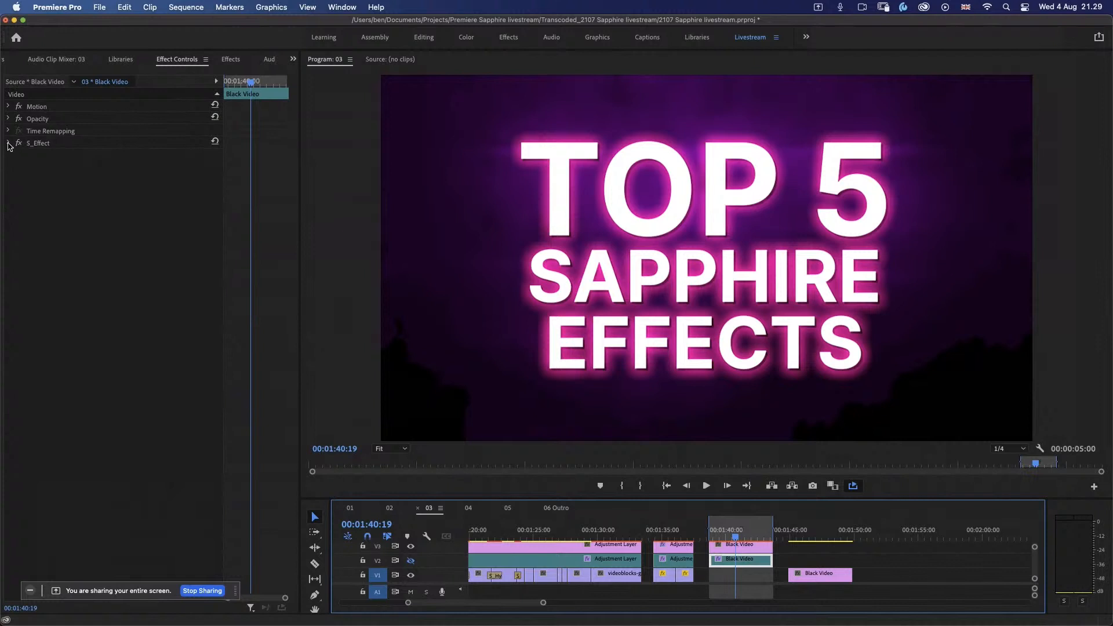
pyautogui.click(756, 544)
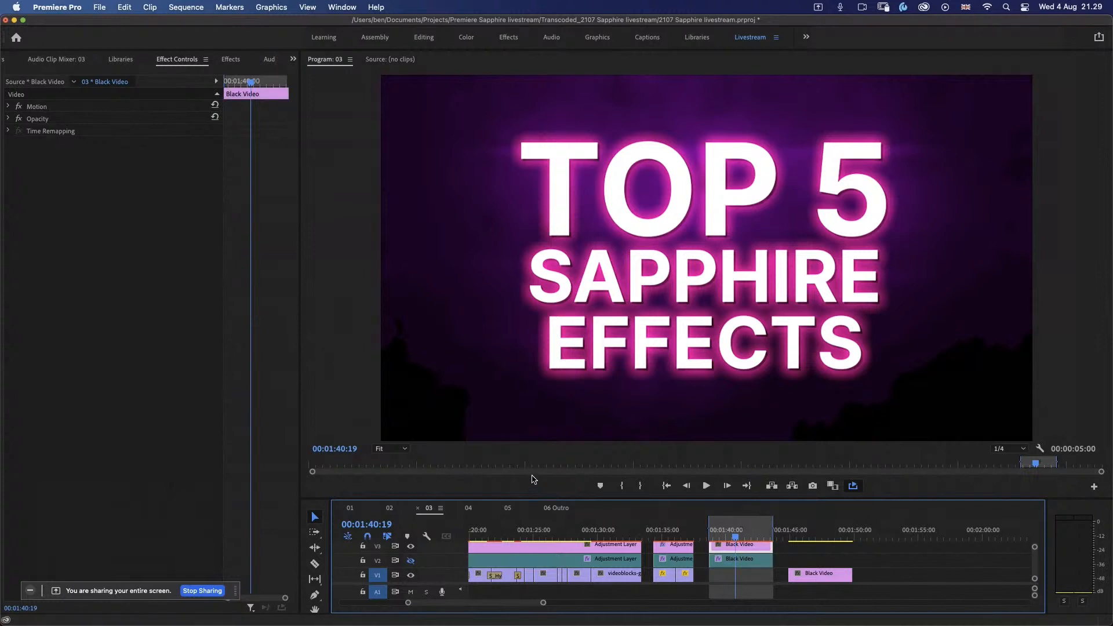
pyautogui.hotkey('shift', '7')
pyautogui.moveTo(57, 161); pyautogui.dragTo(754, 549)
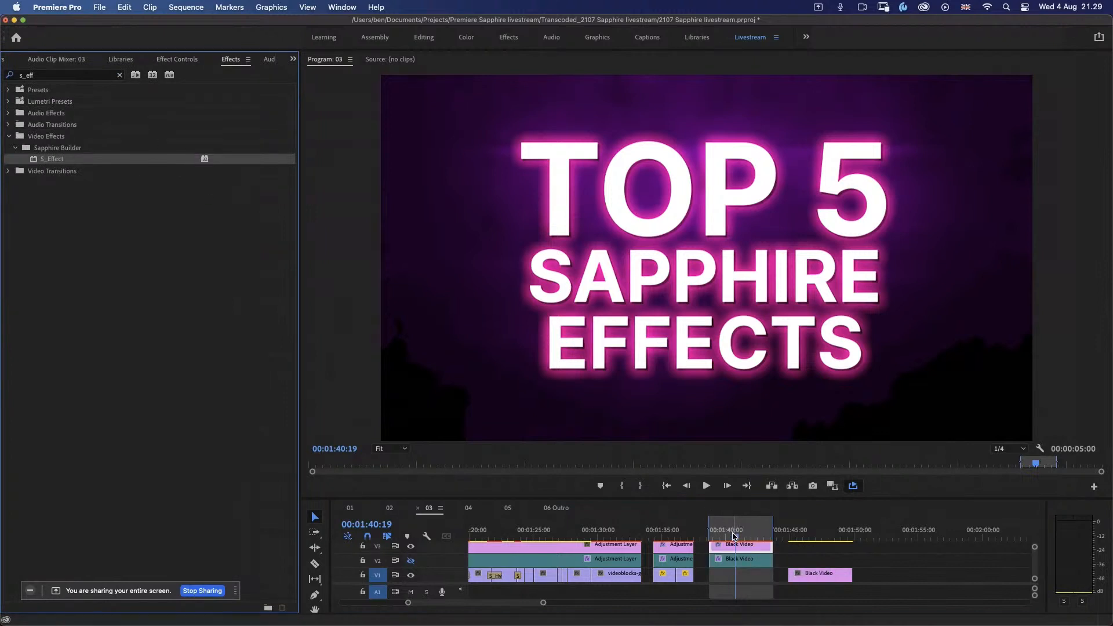
pyautogui.click(739, 535)
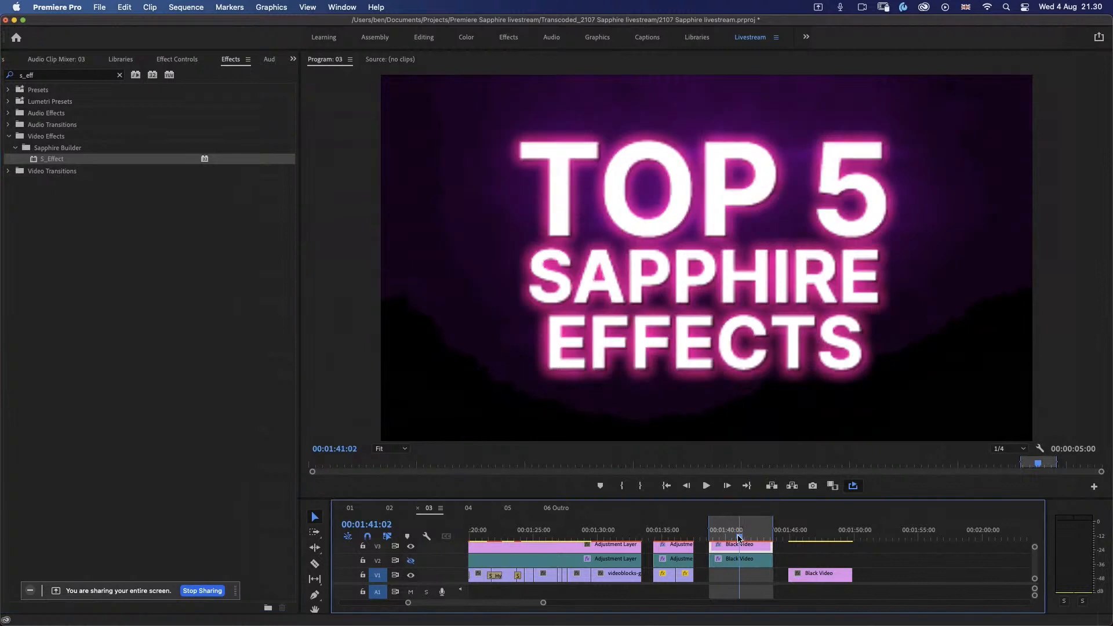
pyautogui.click(180, 61)
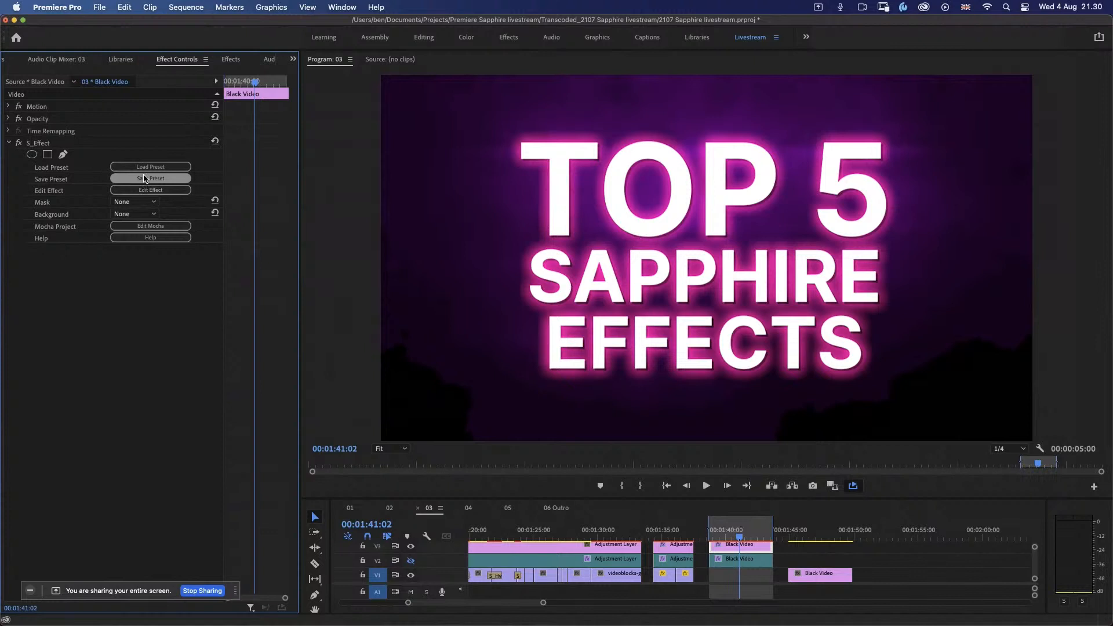
# Step: Browse the S_Effect Builder presets for the Black Video clip and preview Deep Bokeh Strips and Dreamer at different times
pyautogui.click(180, 167)
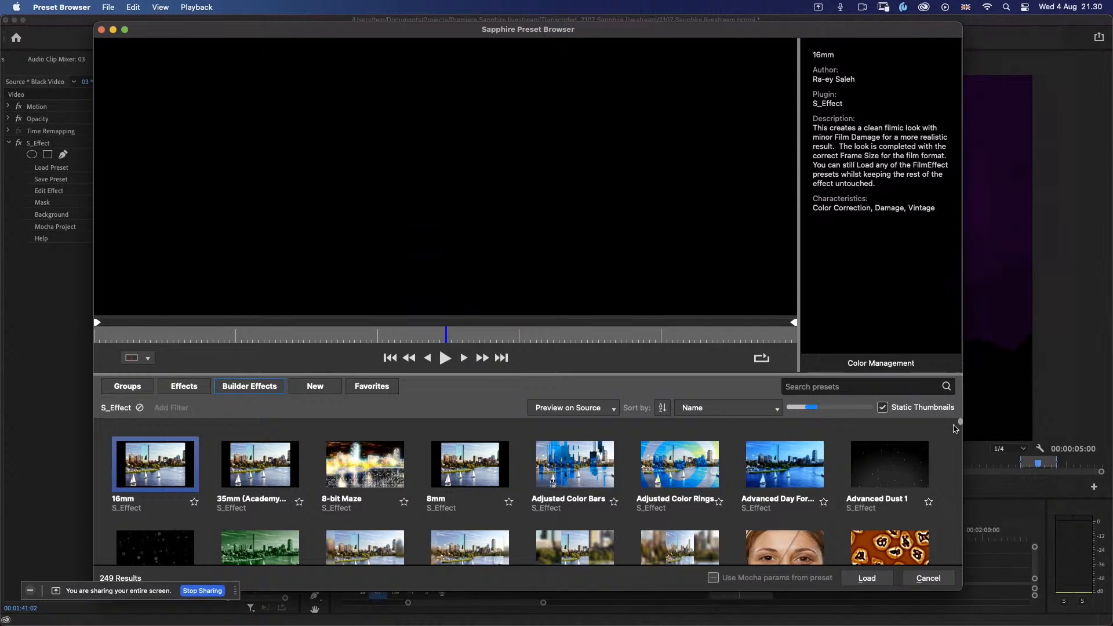
pyautogui.click(961, 428)
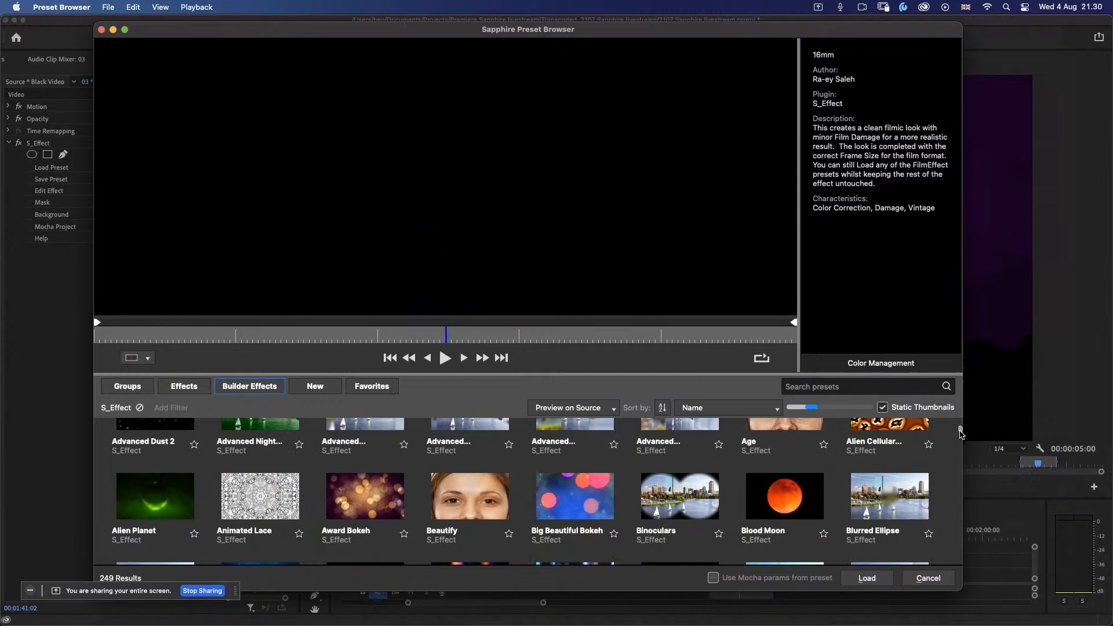
pyautogui.moveTo(962, 431); pyautogui.dragTo(961, 443)
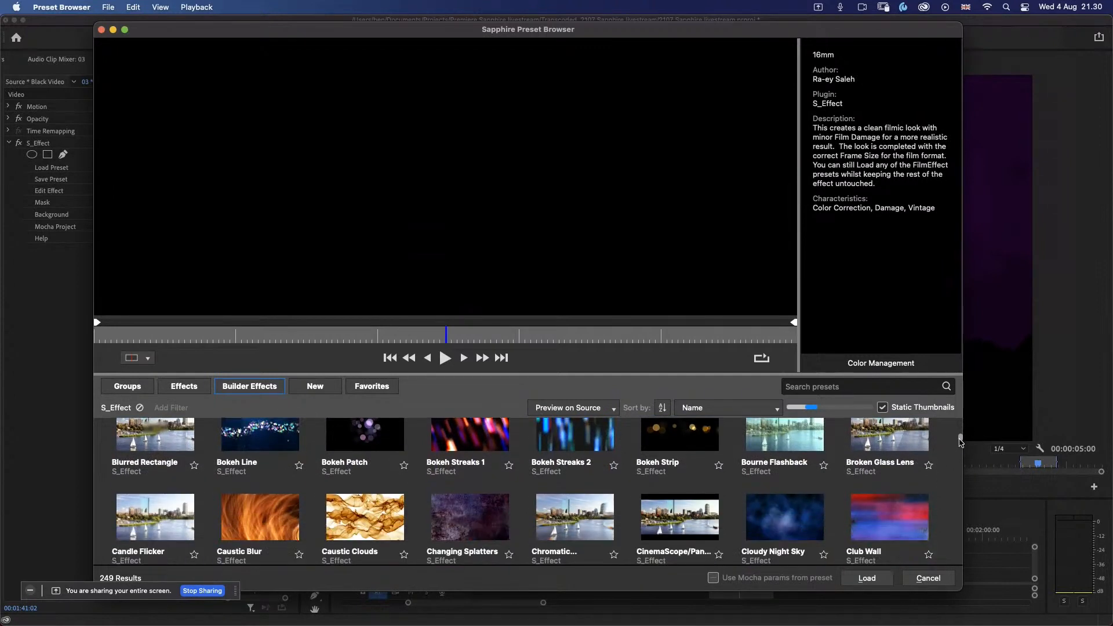
pyautogui.moveTo(961, 443); pyautogui.dragTo(961, 457)
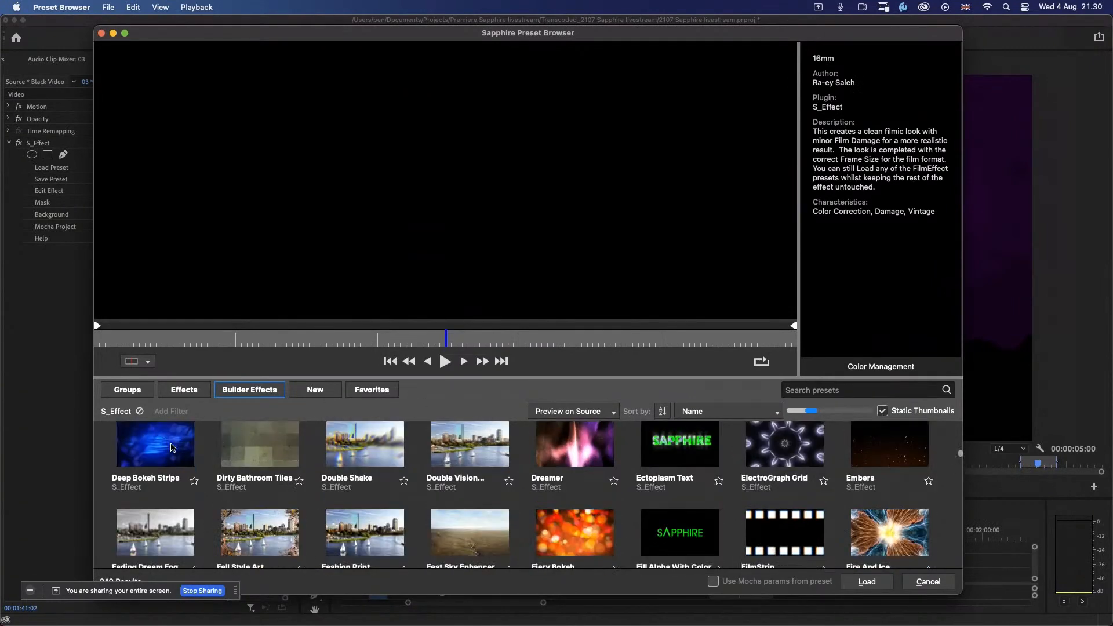
pyautogui.click(168, 448)
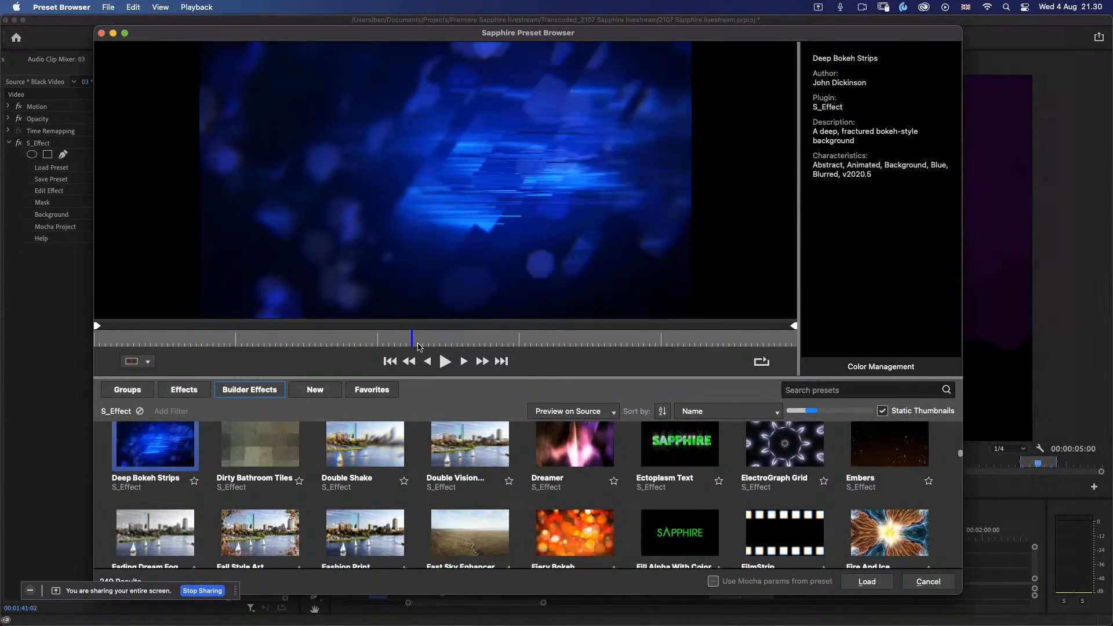
pyautogui.moveTo(418, 343); pyautogui.dragTo(531, 342)
pyautogui.click(564, 440)
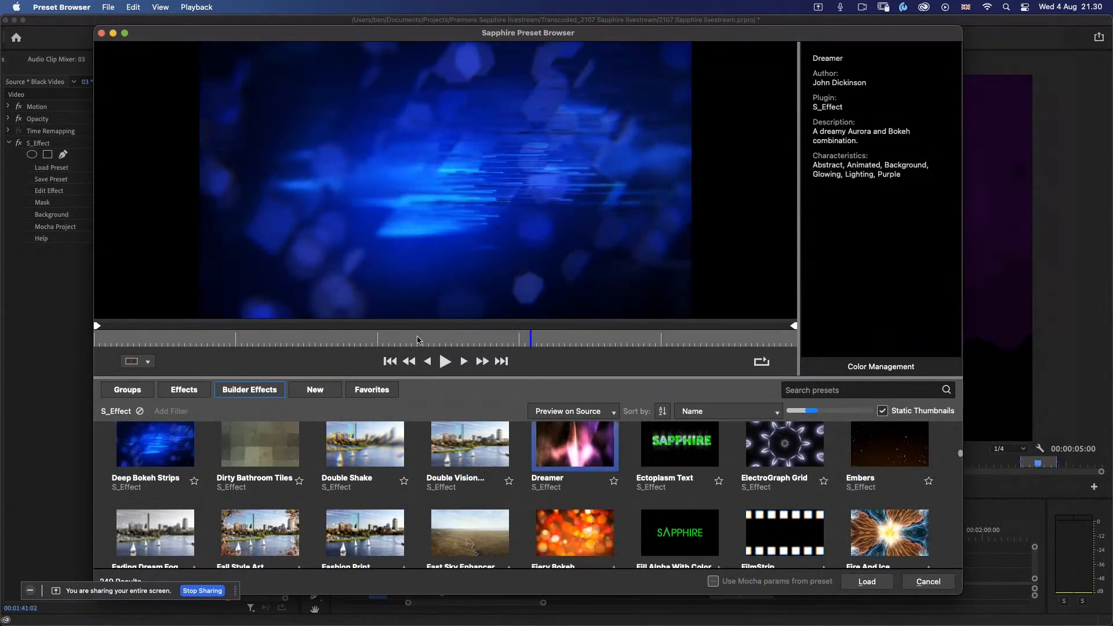
pyautogui.moveTo(386, 343); pyautogui.dragTo(598, 343)
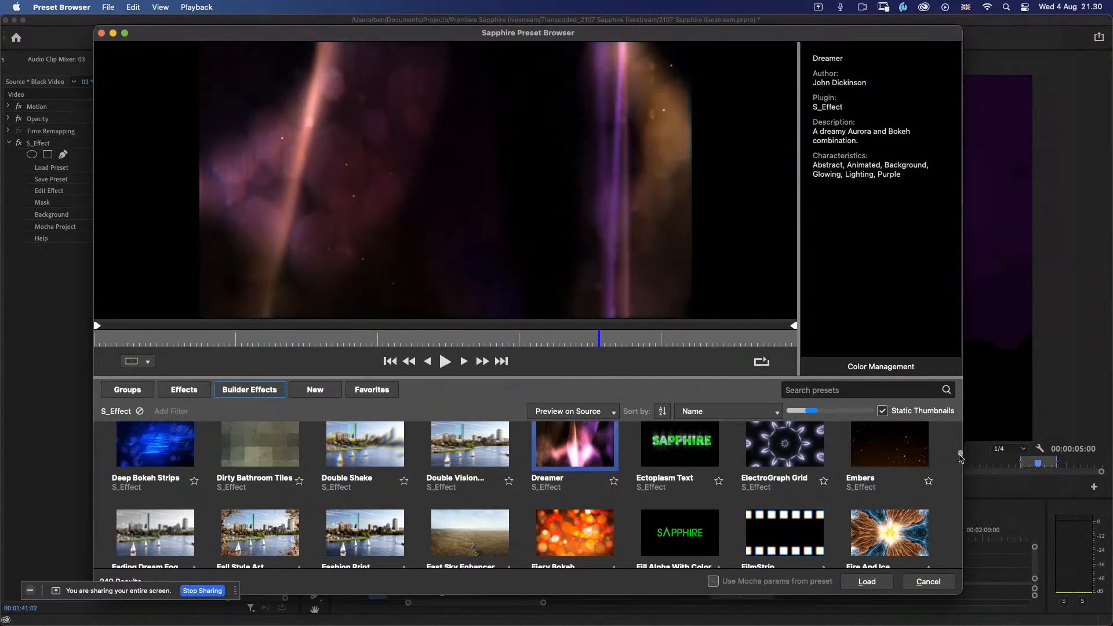
# Step: Filter the S_Effect presets by the Background characteristic and load the Swirled Dots preset
pyautogui.moveTo(962, 454)
pyautogui.mouseDown()
pyautogui.moveTo(959, 468)
pyautogui.moveTo(959, 452)
pyautogui.mouseUp()
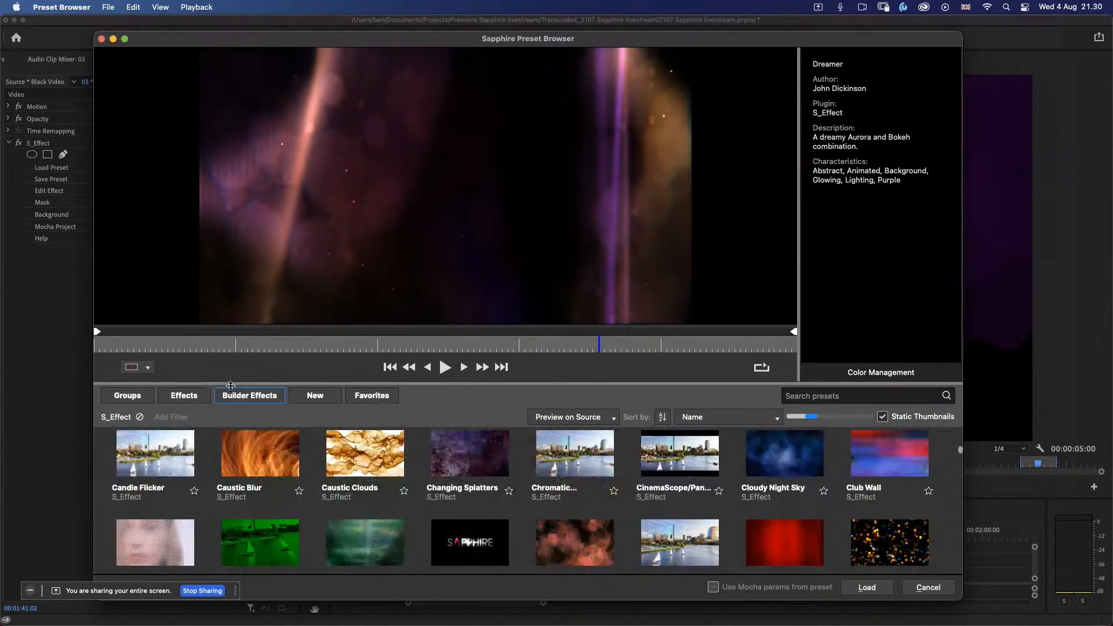
pyautogui.click(168, 420)
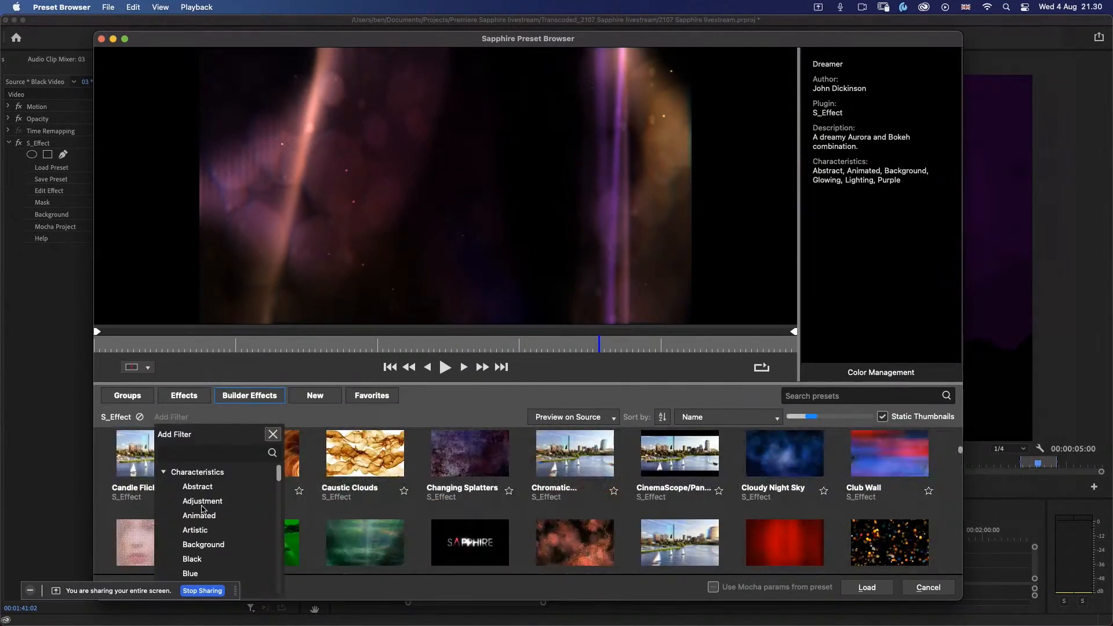
pyautogui.click(200, 547)
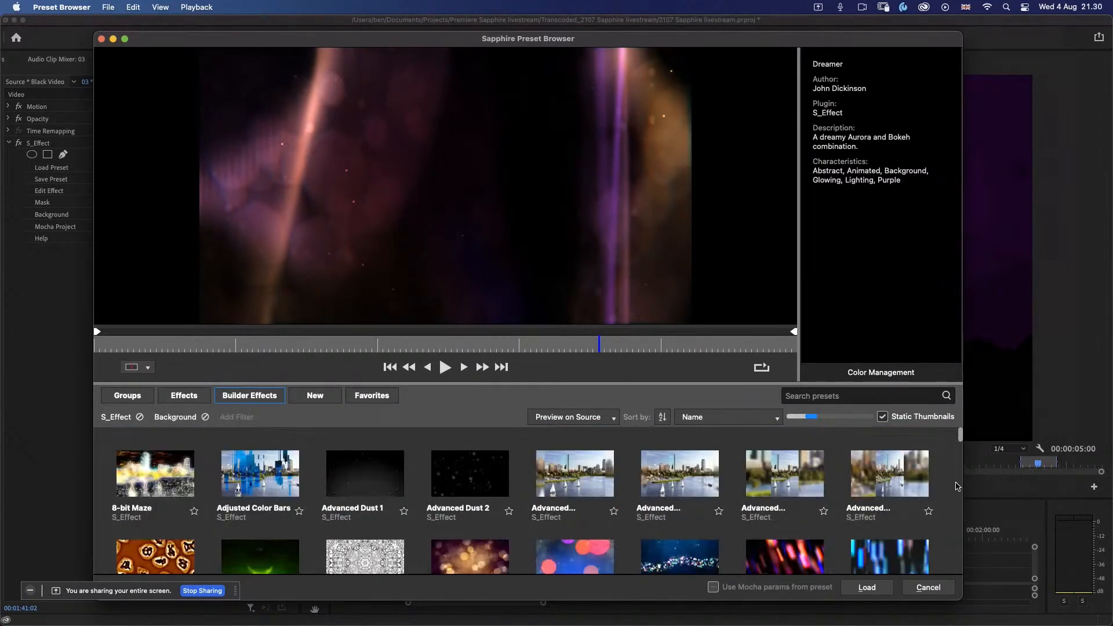
pyautogui.moveTo(960, 437); pyautogui.dragTo(948, 554)
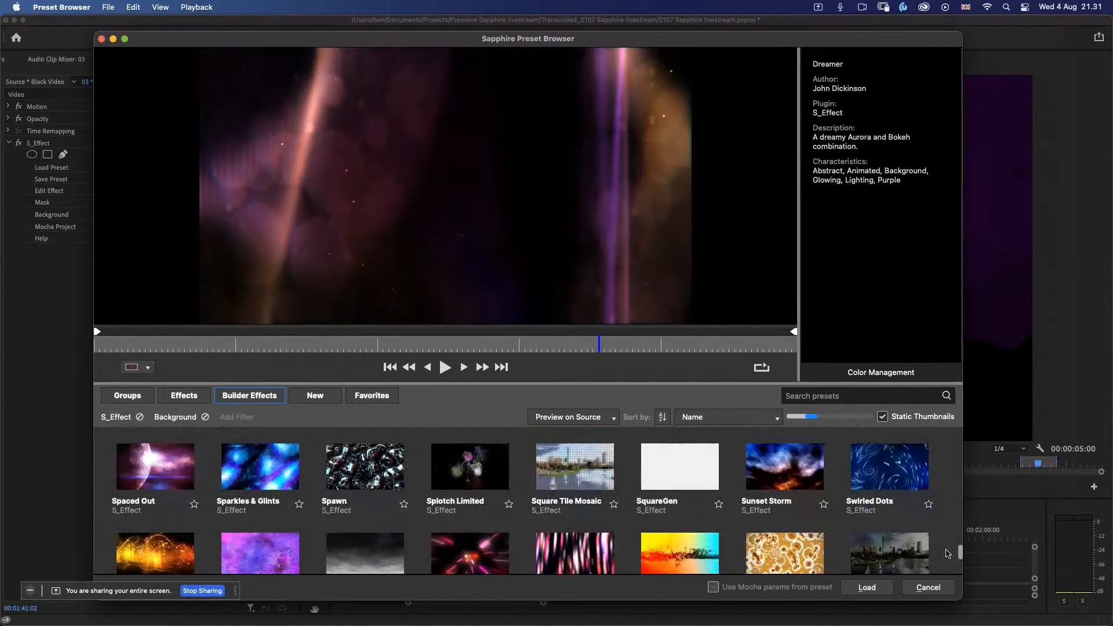
pyautogui.click(895, 479)
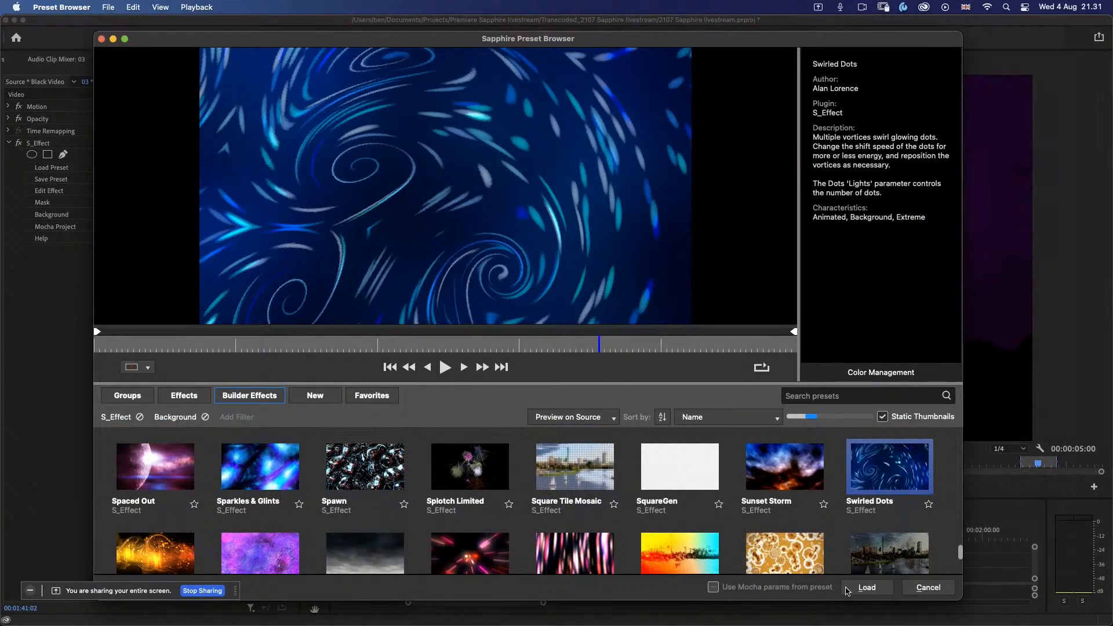
pyautogui.click(863, 589)
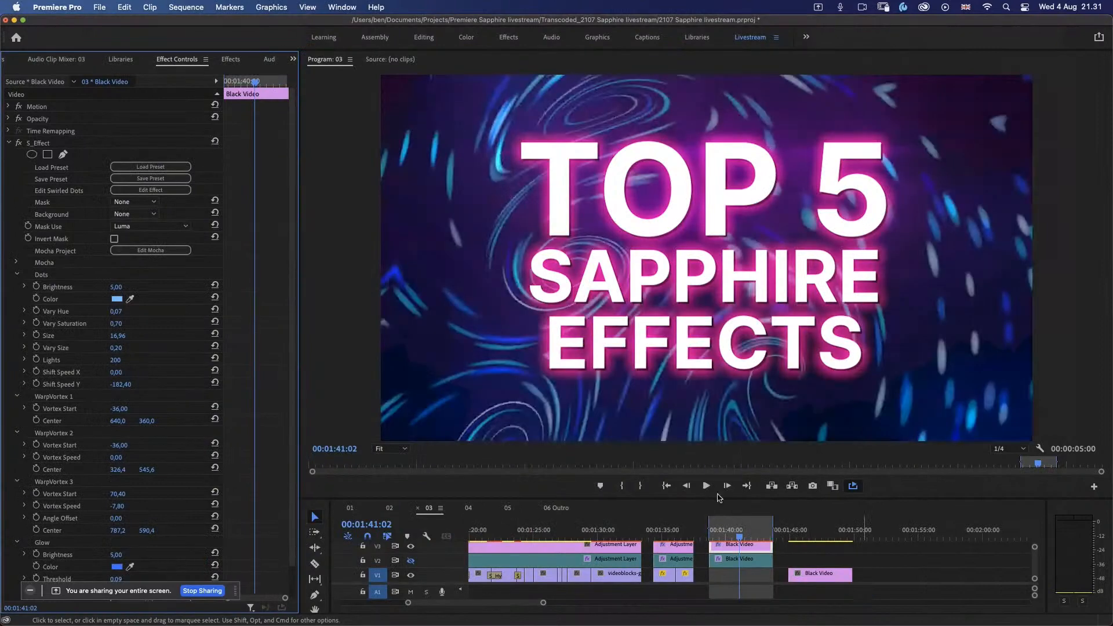
# Step: Play back the title section from near its start to check the Swirled Dots background's motion
pyautogui.click(723, 533)
pyautogui.press('space')
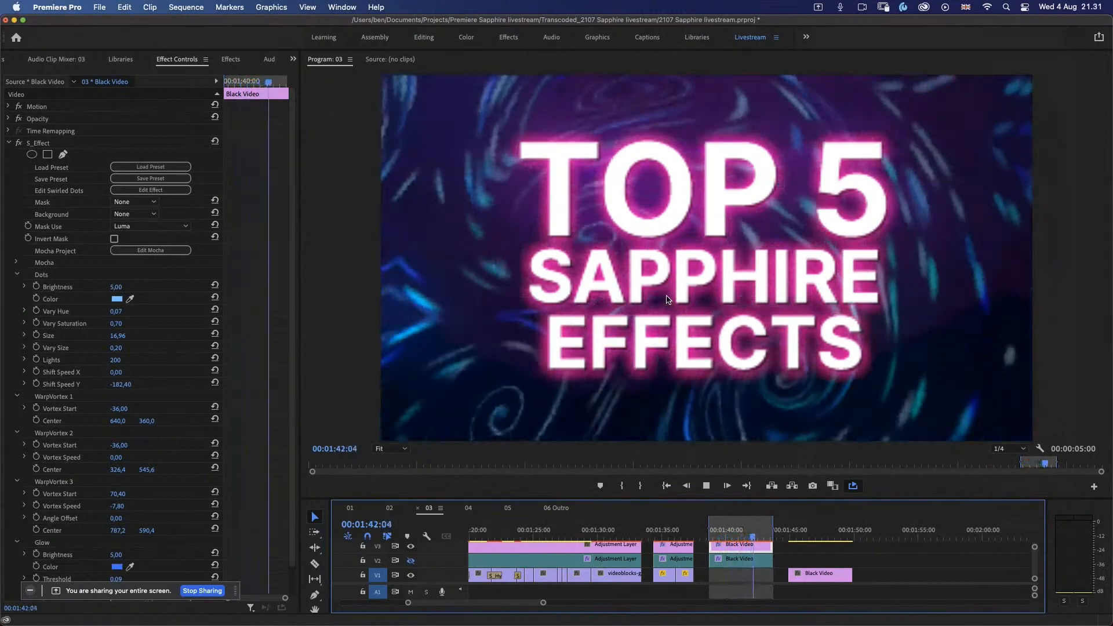
pyautogui.press('space')
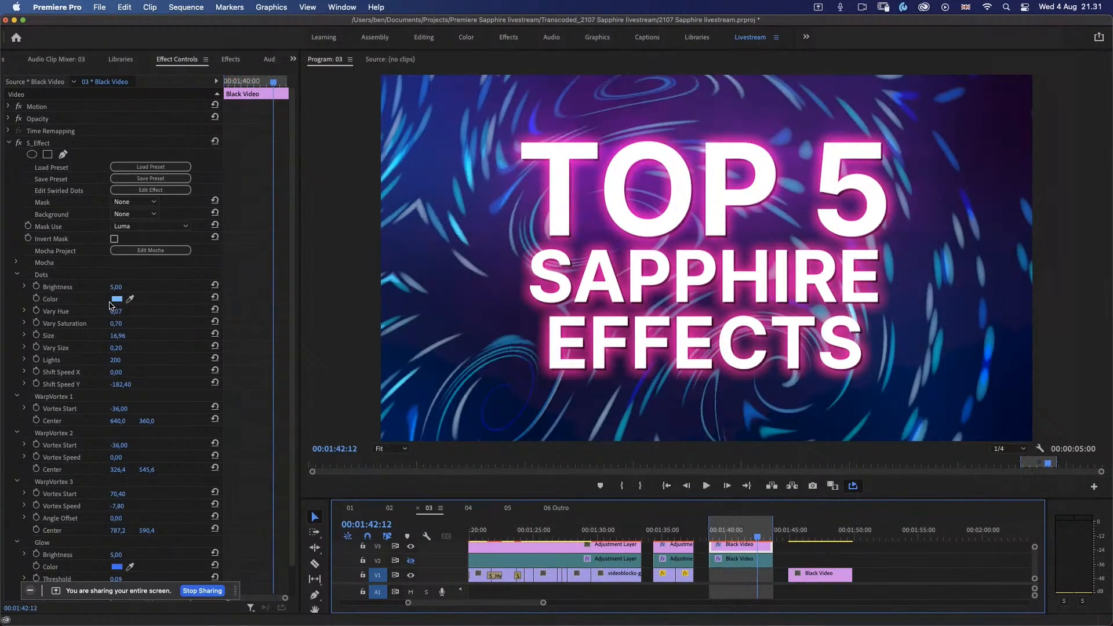
# Step: Set the Swirled Dots effect's Dots Color to pink FF48FB and its Glow Color to FF008E
pyautogui.scroll(-2, 291, 287)
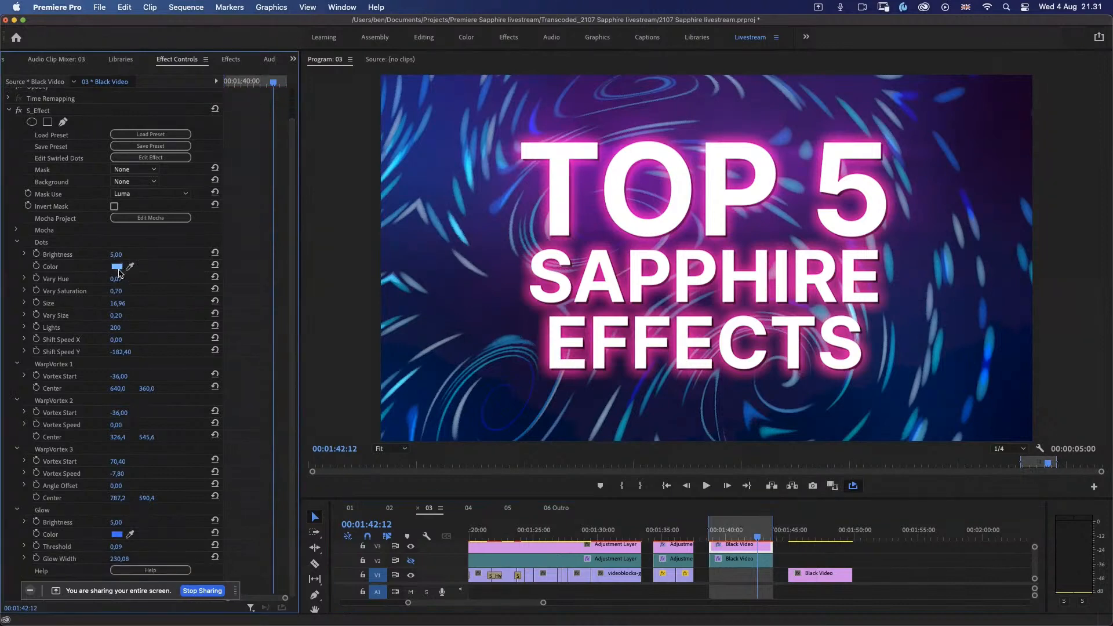
pyautogui.click(117, 267)
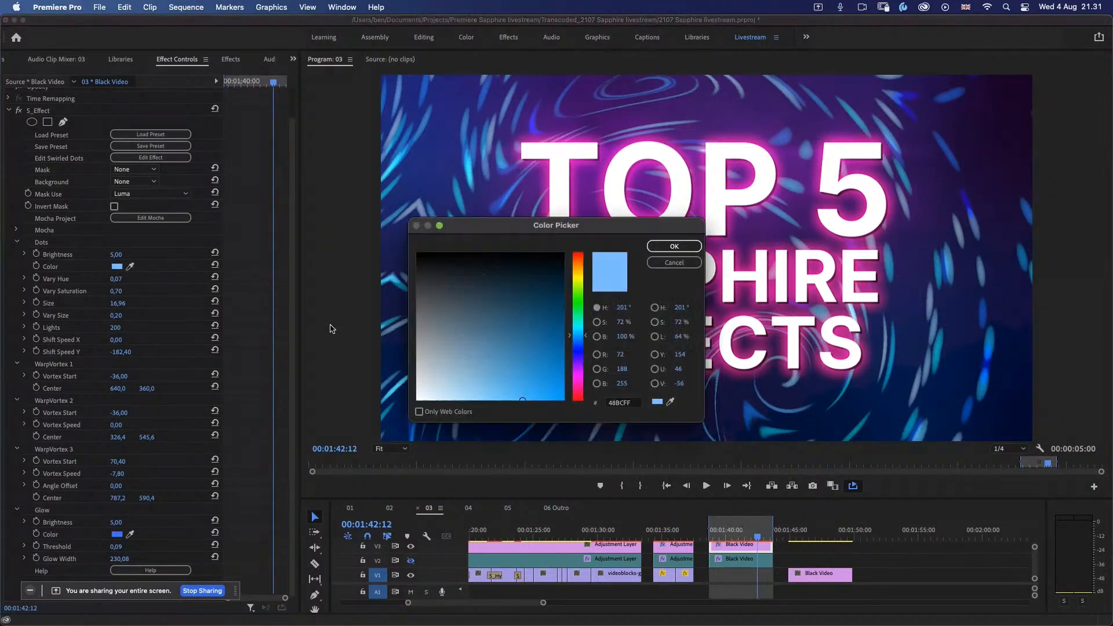
pyautogui.click(580, 379)
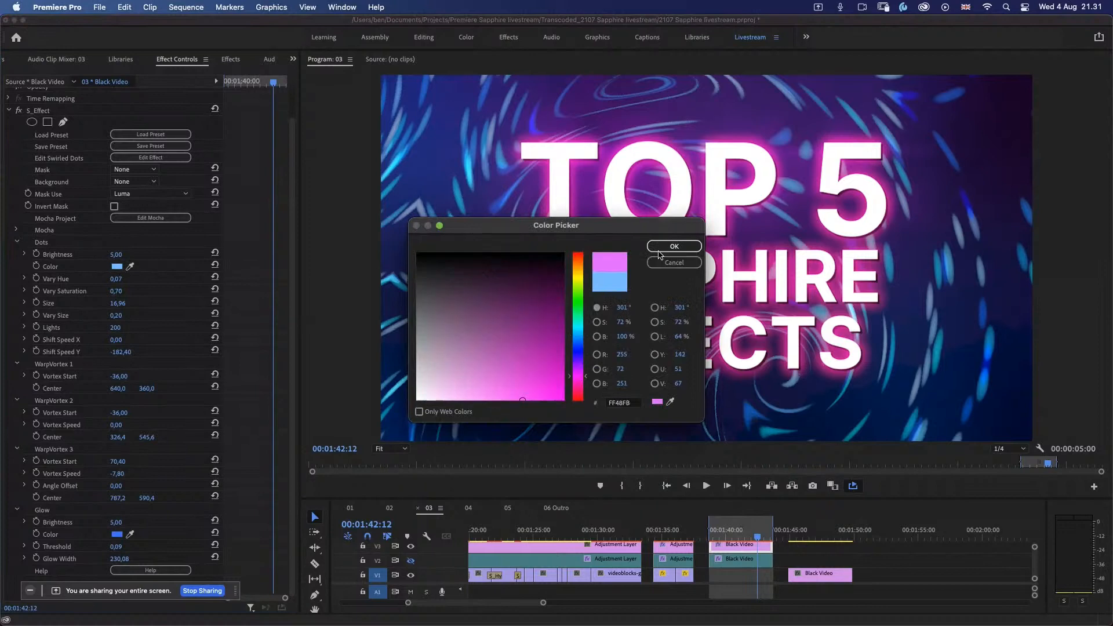
pyautogui.click(659, 246)
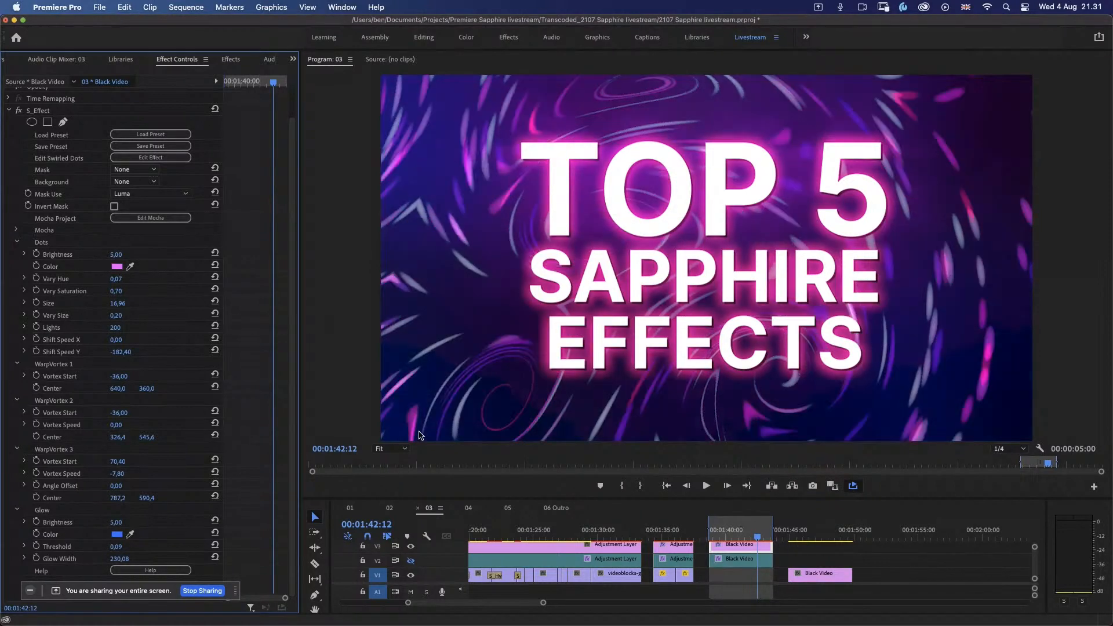
pyautogui.click(116, 534)
pyautogui.click(579, 387)
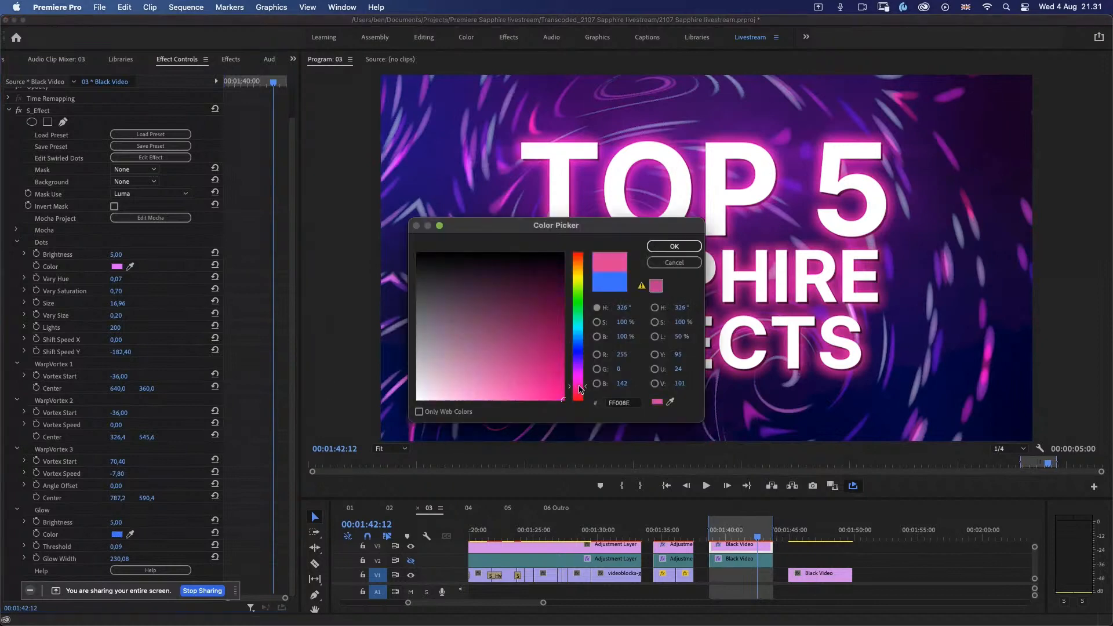
pyautogui.click(670, 250)
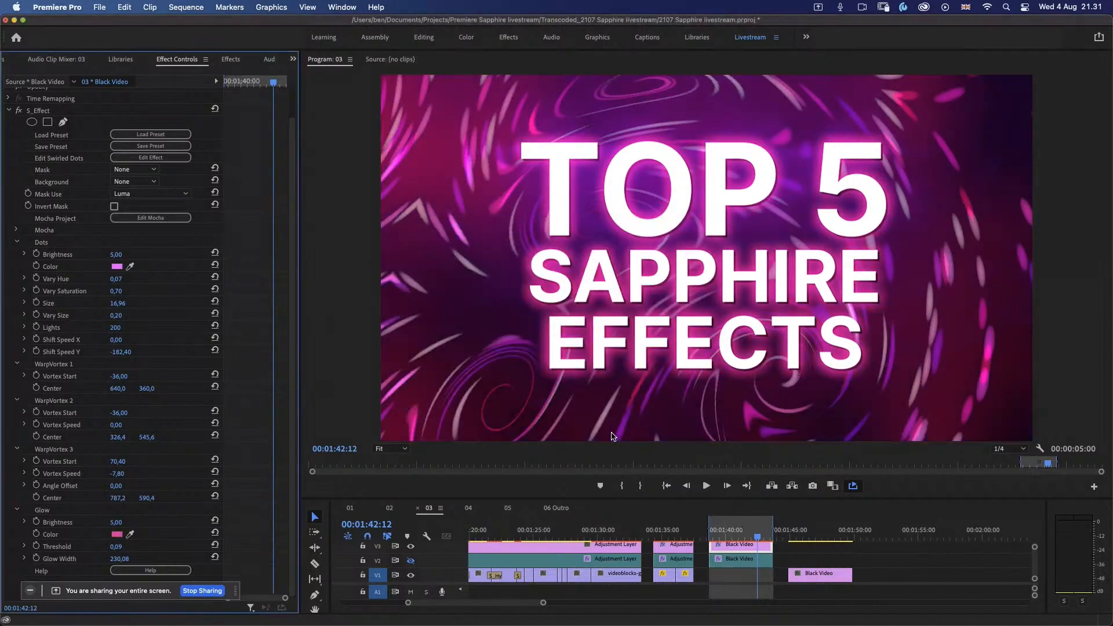
# Step: Play back the recoloured background, darken the Glow Color within the same pink hue, and check other frames
pyautogui.press('space')
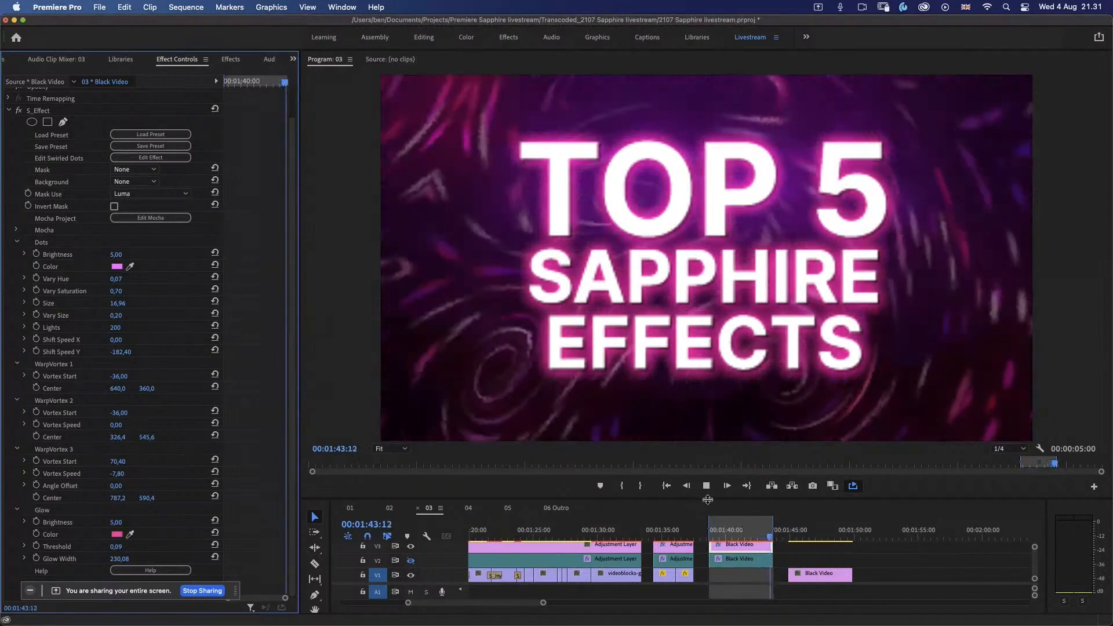
pyautogui.click(729, 533)
pyautogui.moveTo(732, 534); pyautogui.dragTo(729, 534)
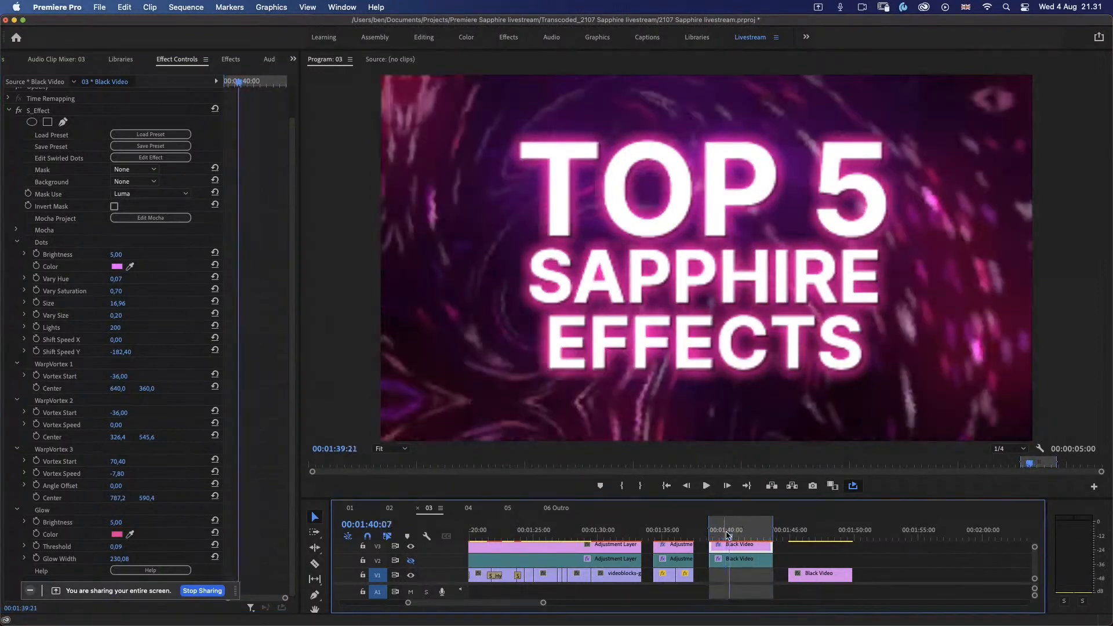
pyautogui.click(116, 534)
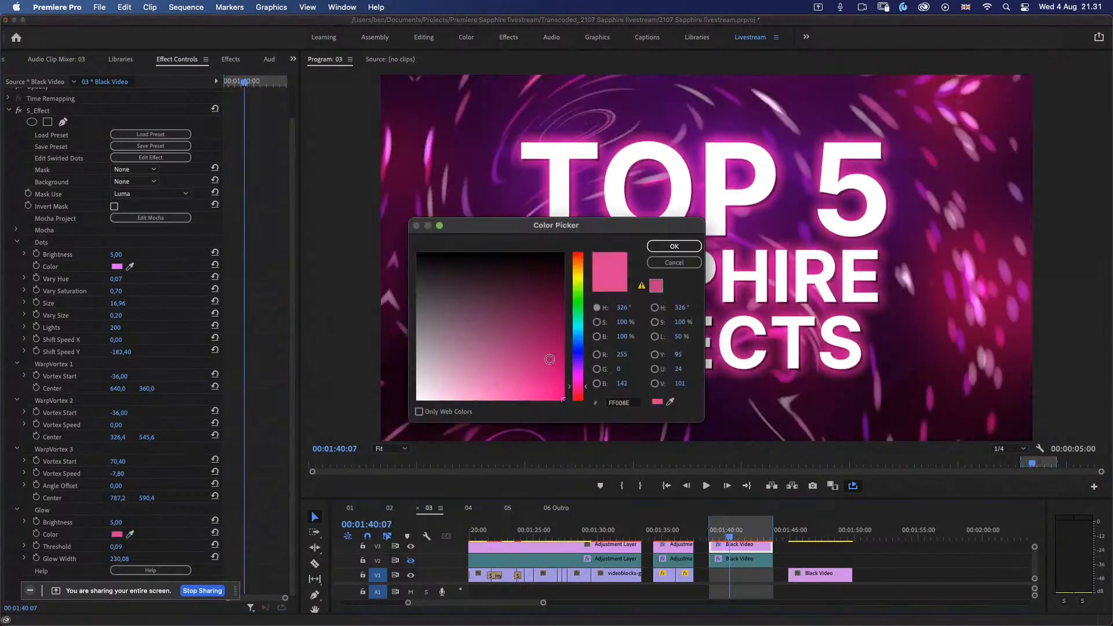
pyautogui.click(553, 332)
pyautogui.click(674, 246)
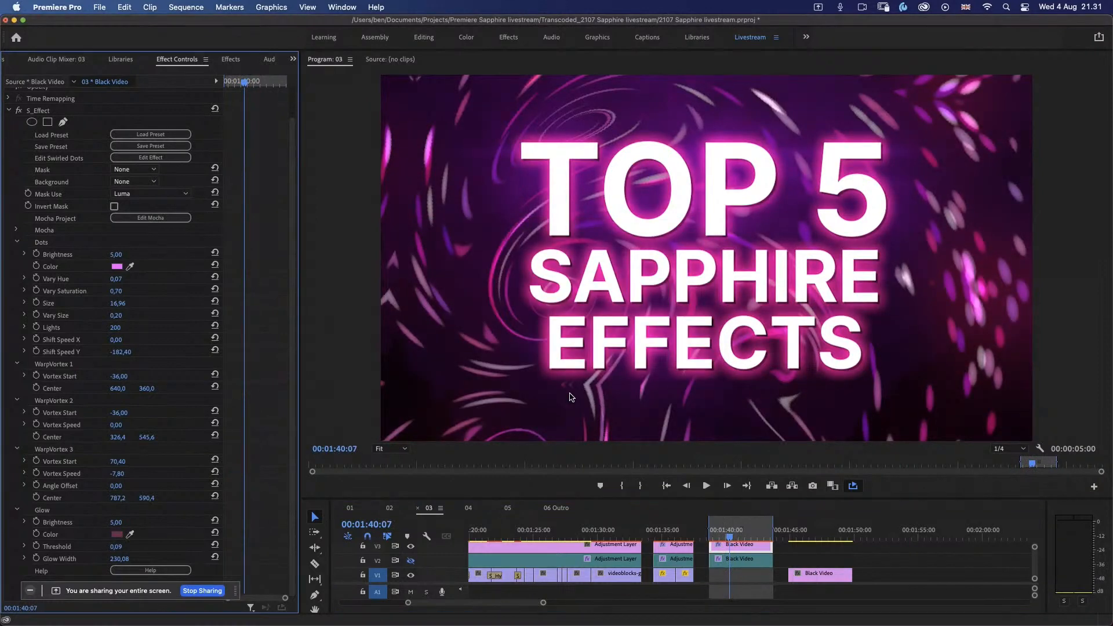
pyautogui.click(731, 536)
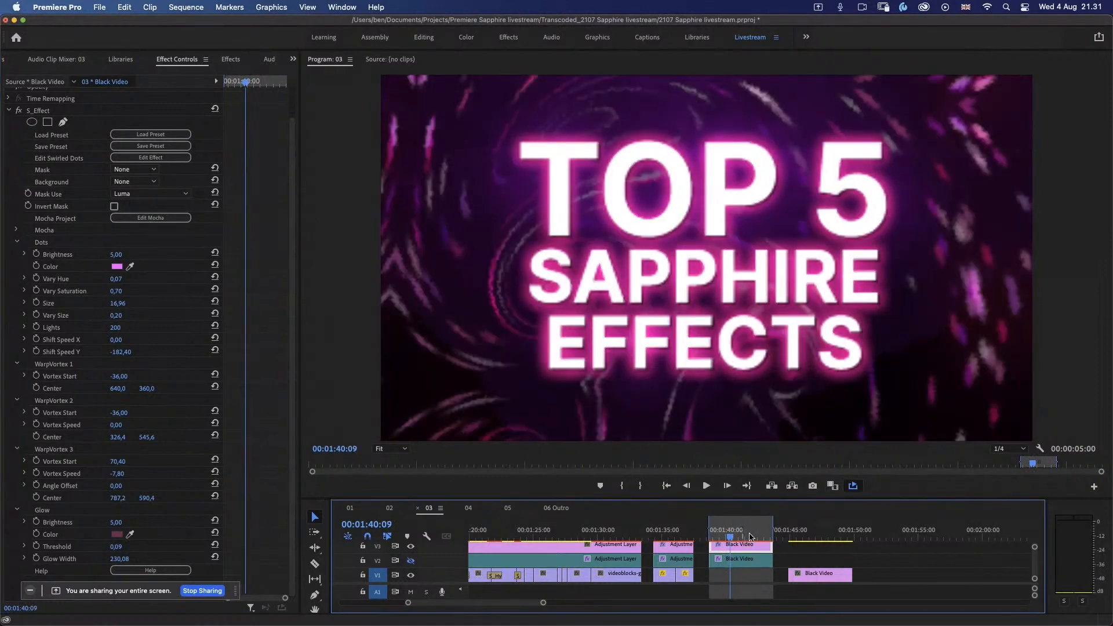
pyautogui.click(751, 536)
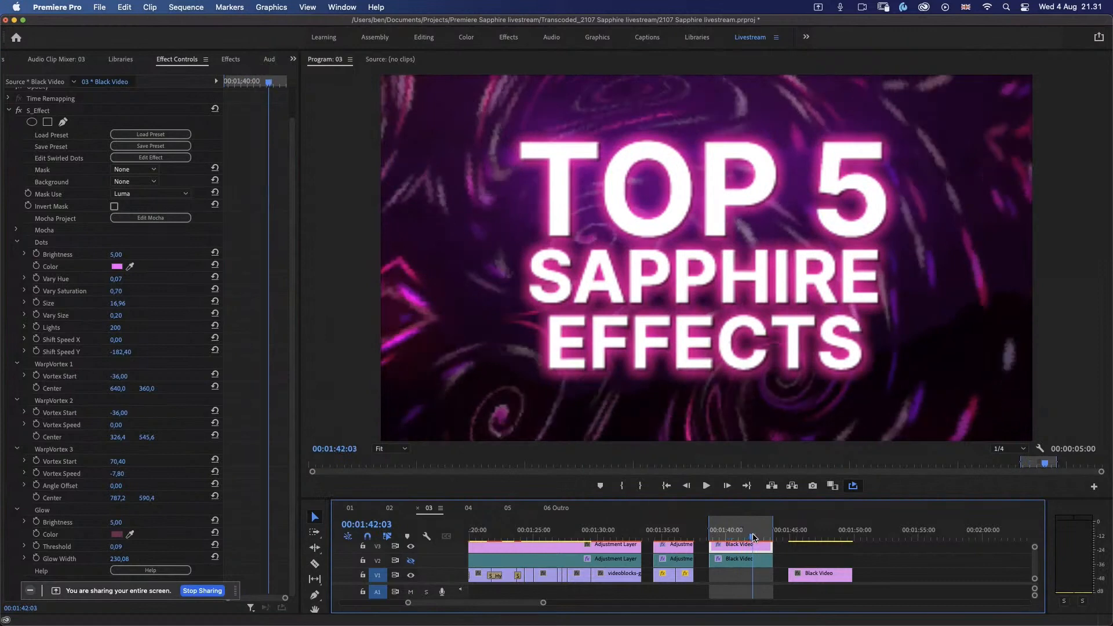
# Step: Open the Swirled Dots effect in the Effect Builder, examine its node graph and the Dots node's parameters, and close it without changes
pyautogui.click(178, 159)
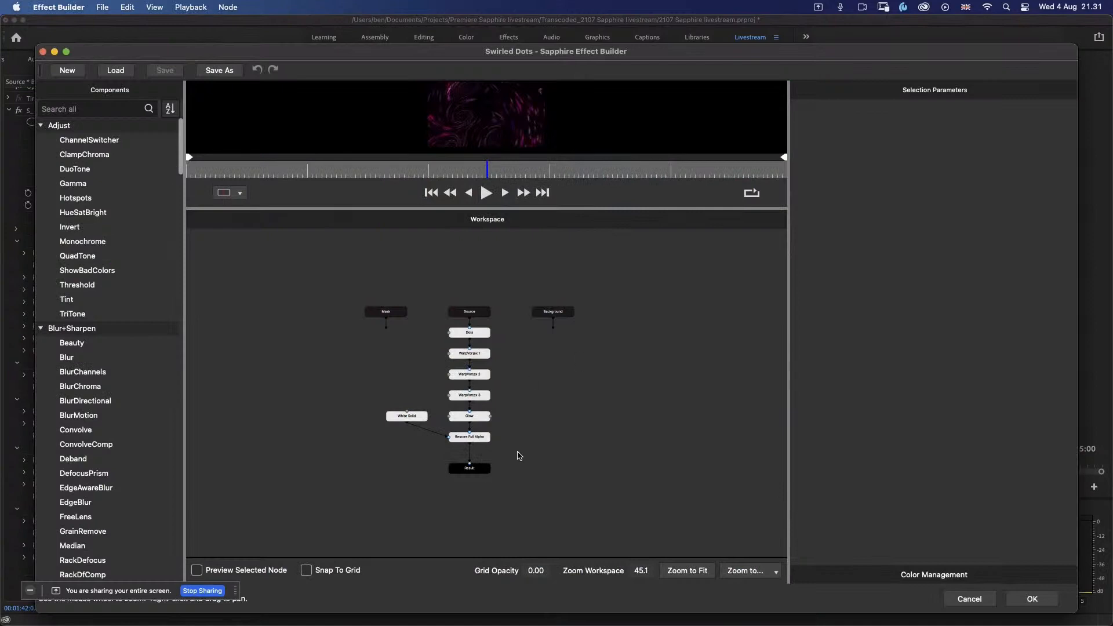
pyautogui.click(684, 573)
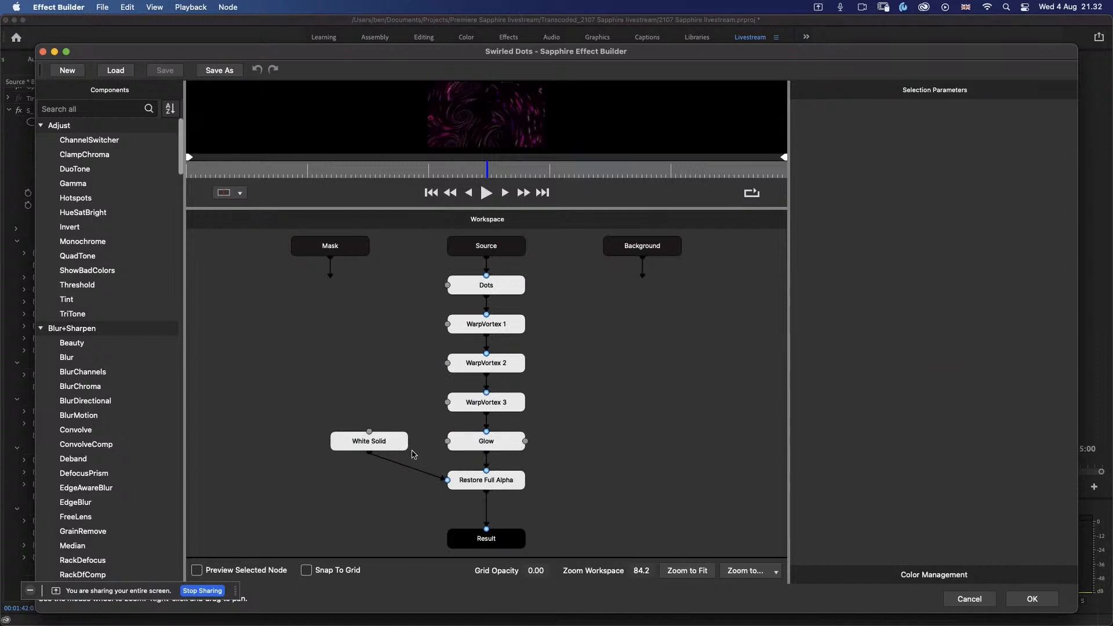
pyautogui.click(516, 285)
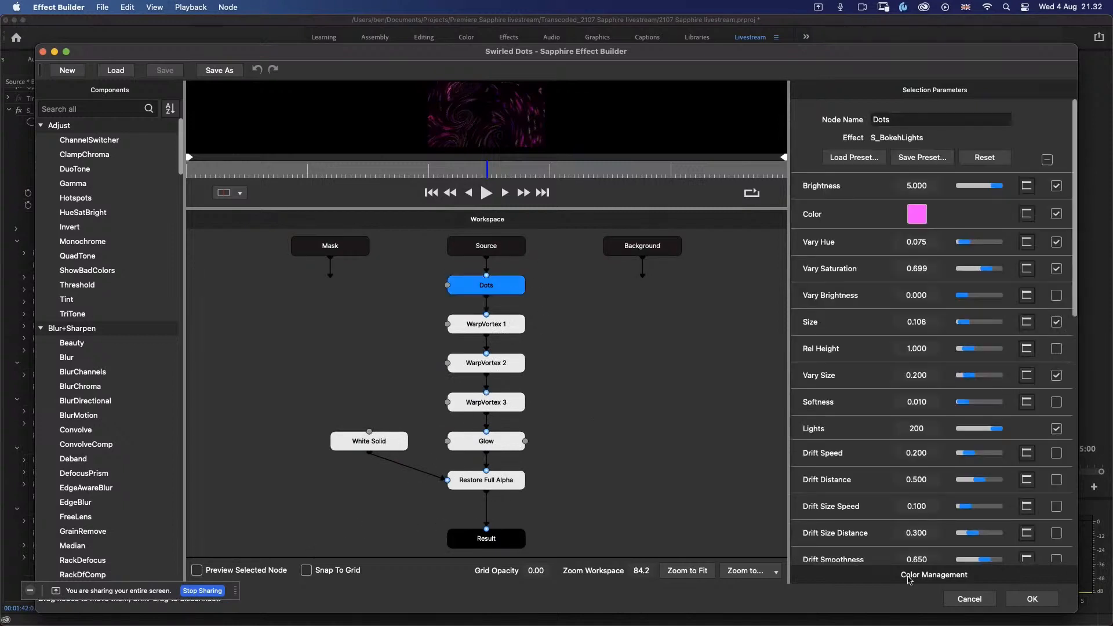
pyautogui.click(992, 600)
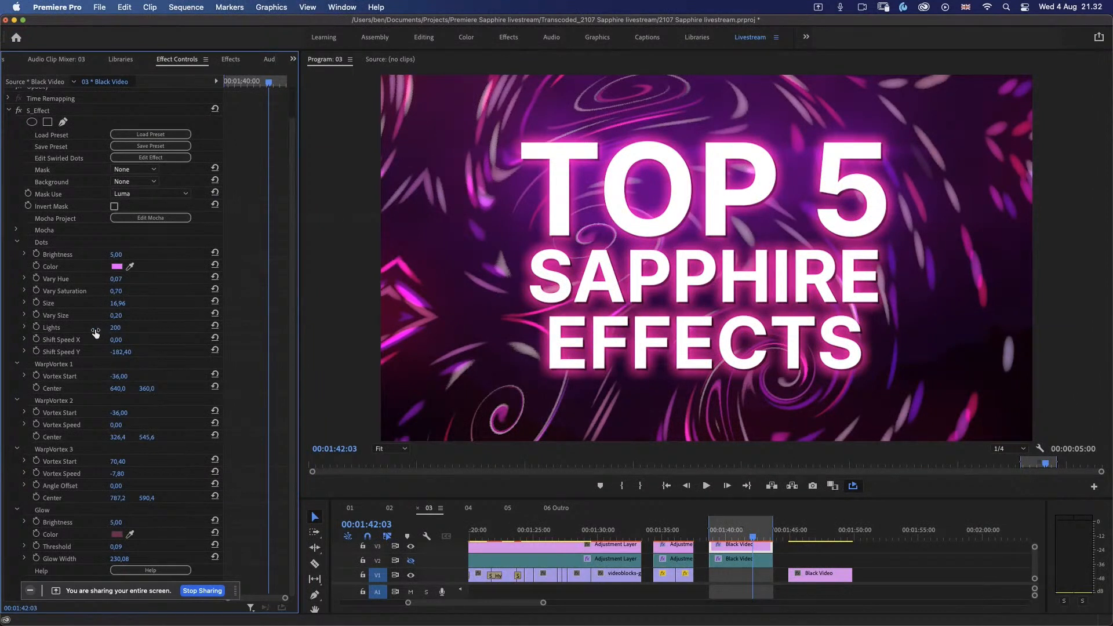
# Step: Reduce the number of Lights in the Swirled Dots effect's Dots settings to 53
pyautogui.click(122, 327)
pyautogui.click(74, 365)
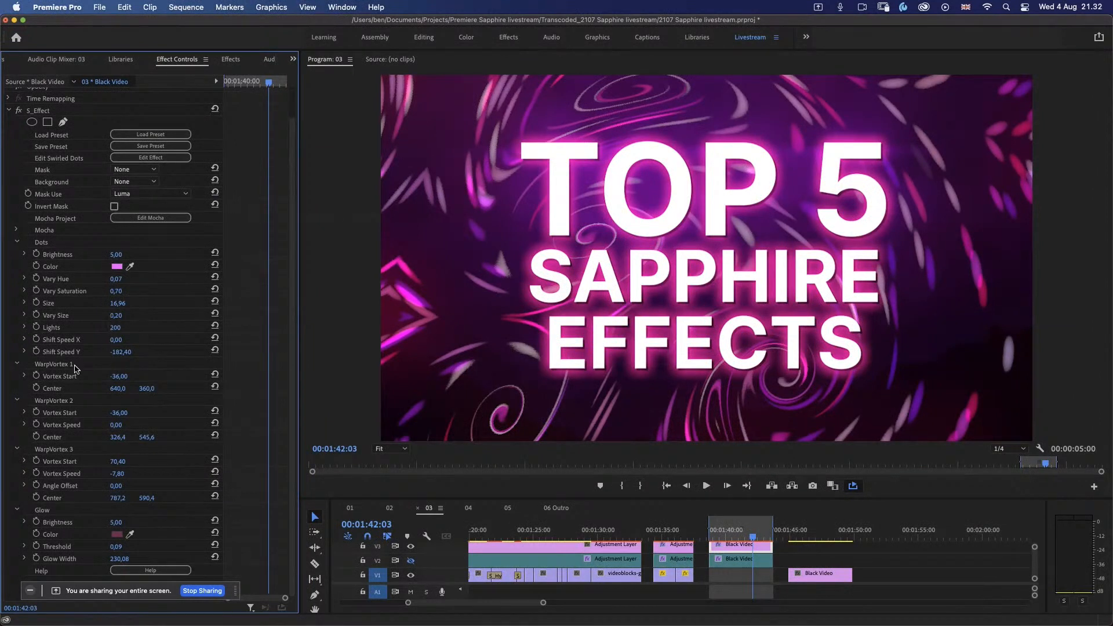
pyautogui.click(24, 328)
pyautogui.moveTo(207, 348)
pyautogui.mouseDown()
pyautogui.moveTo(74, 348)
pyautogui.moveTo(73, 360)
pyautogui.mouseUp()
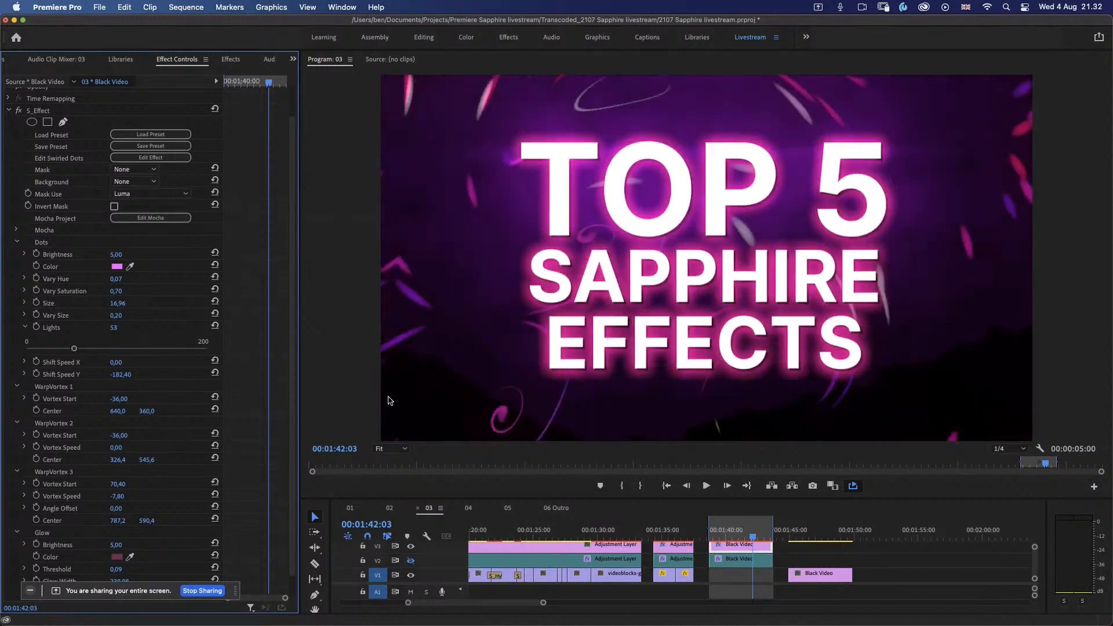
# Step: Set the Program monitor's playback resolution to 1/2, play back the title section, and check the background at several frames
pyautogui.press('space')
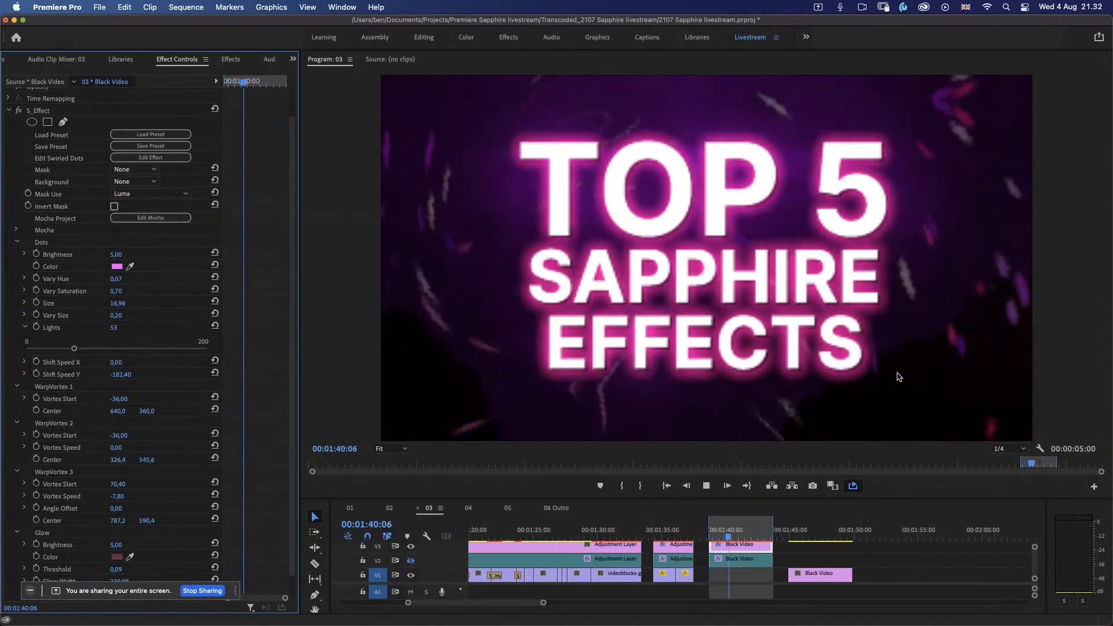
pyautogui.click(1009, 449)
pyautogui.click(1009, 473)
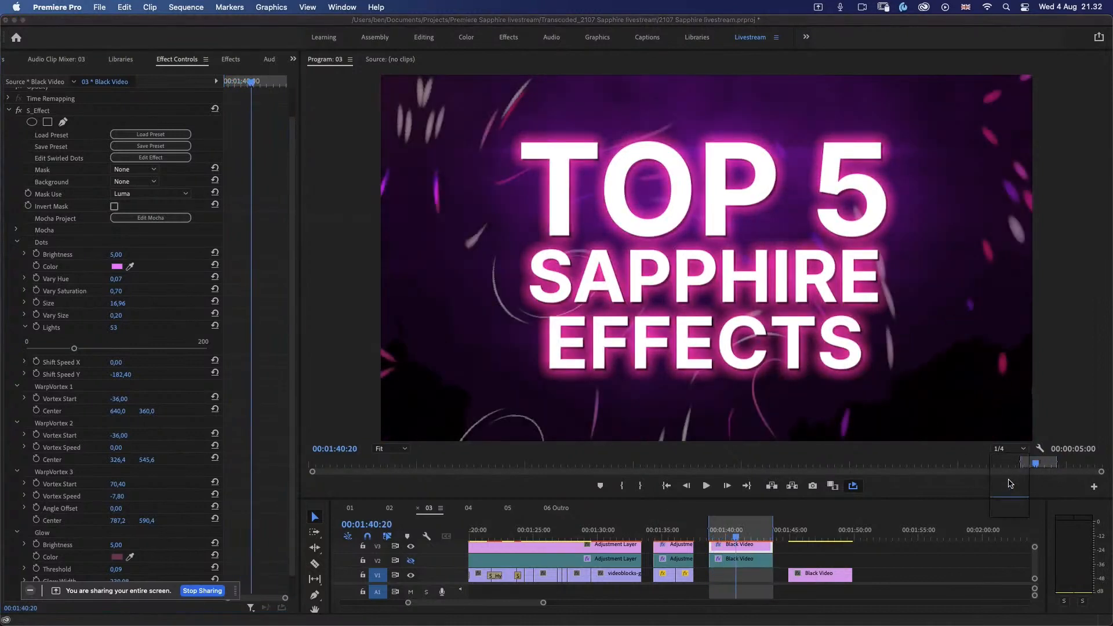
pyautogui.press('space')
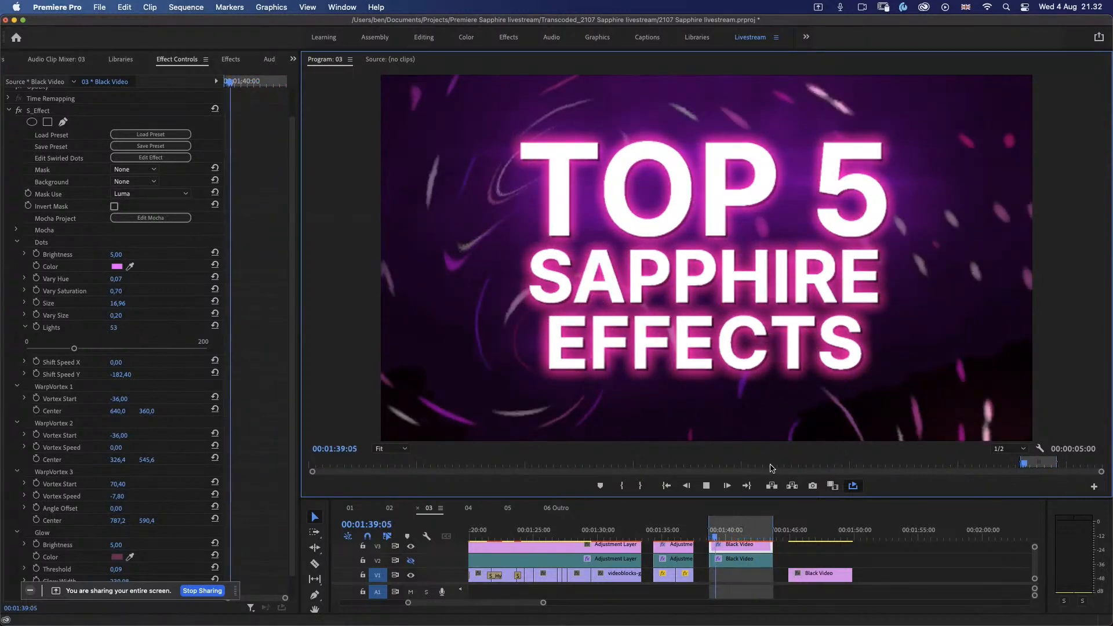
pyautogui.click(725, 536)
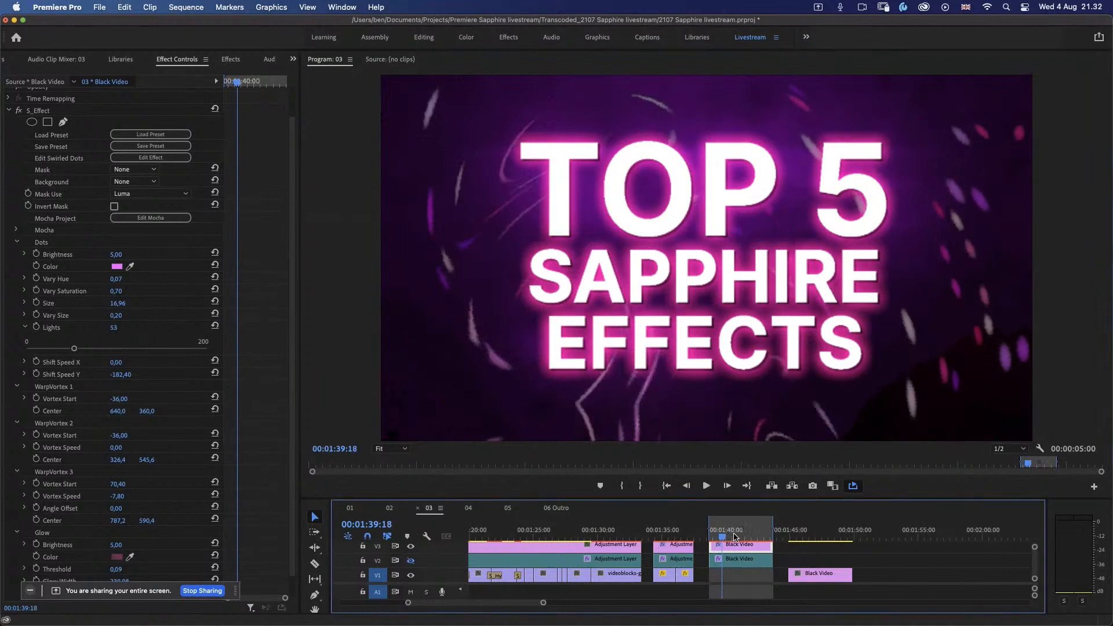
pyautogui.click(736, 537)
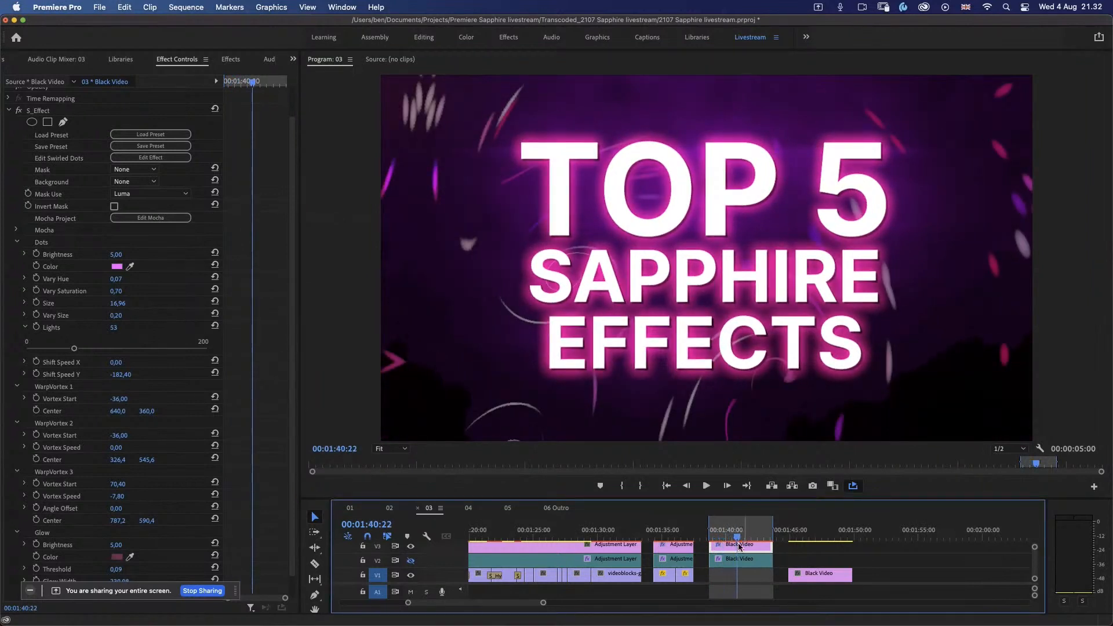
pyautogui.moveTo(742, 539); pyautogui.dragTo(753, 546)
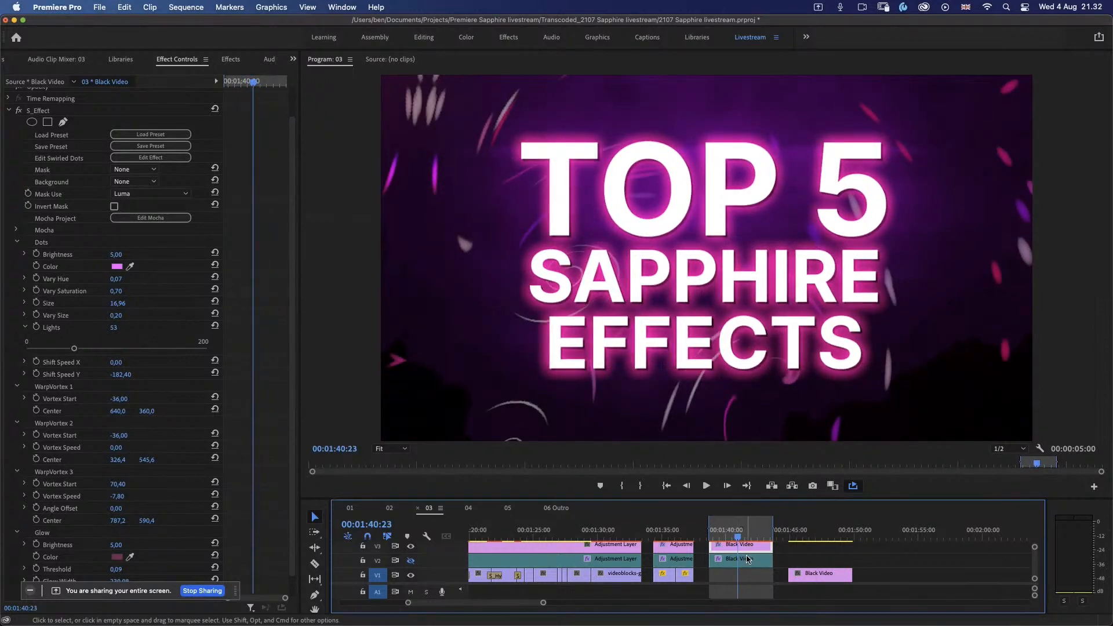
pyautogui.click(722, 538)
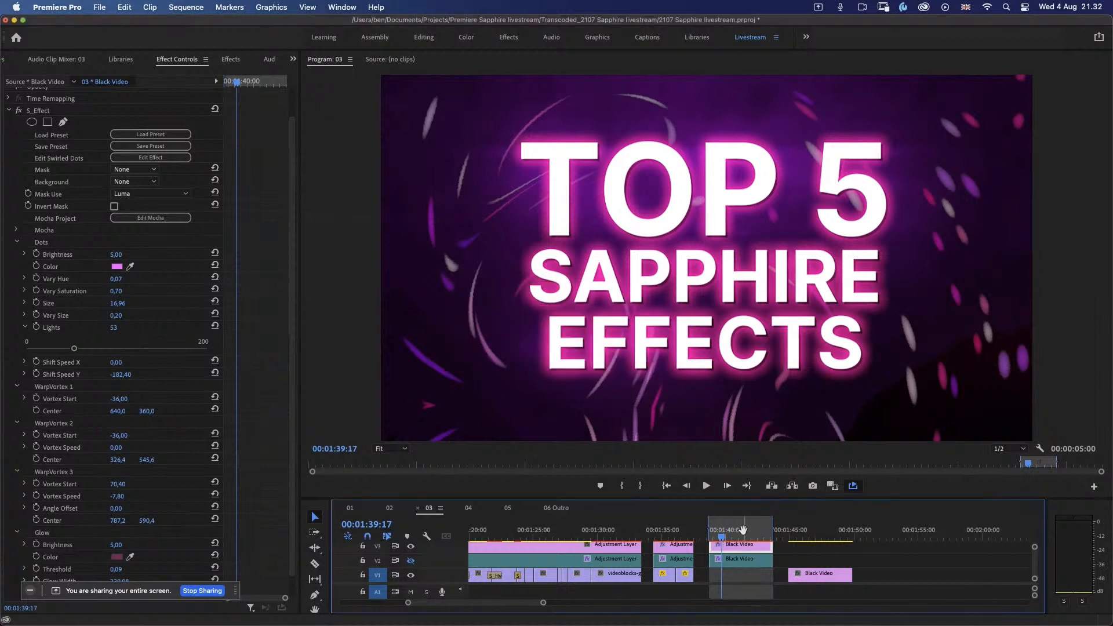
pyautogui.click(745, 530)
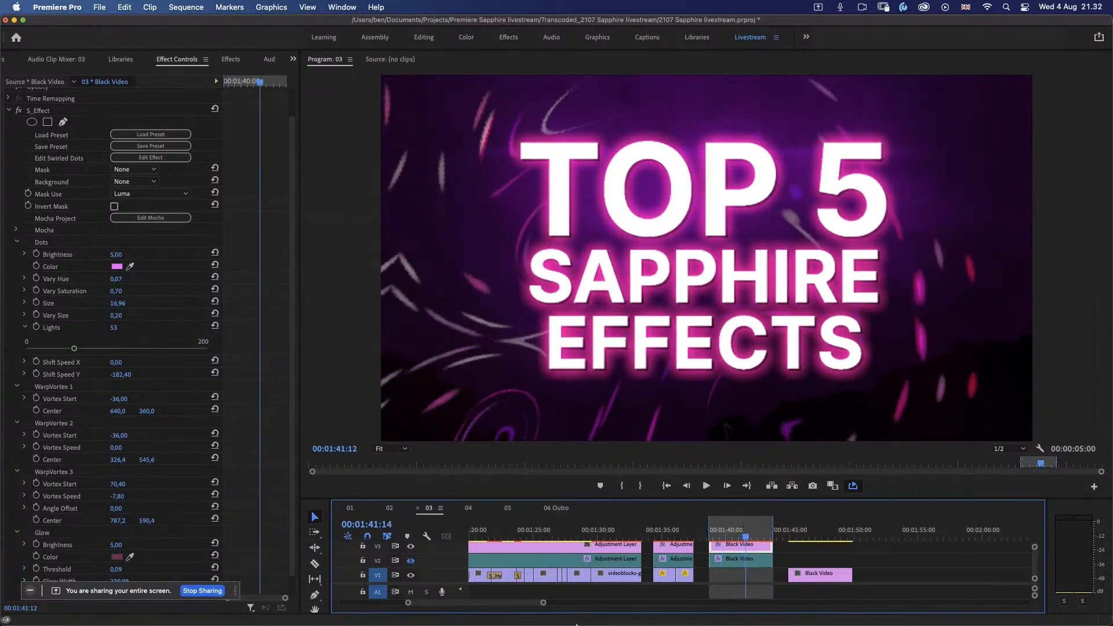
pyautogui.click(568, 606)
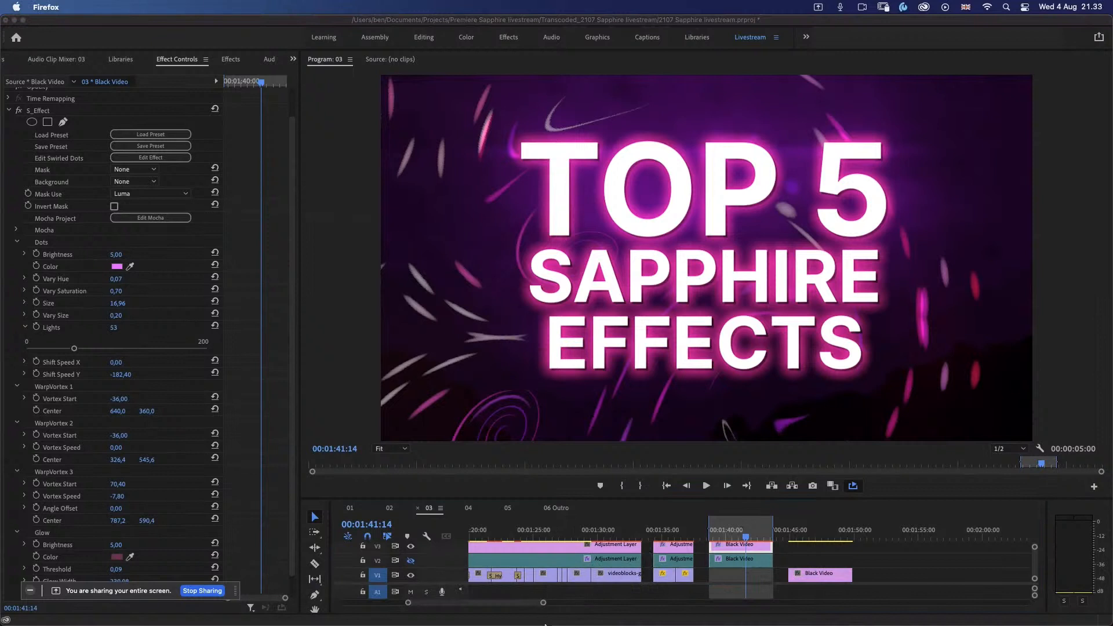
pyautogui.click(793, 27)
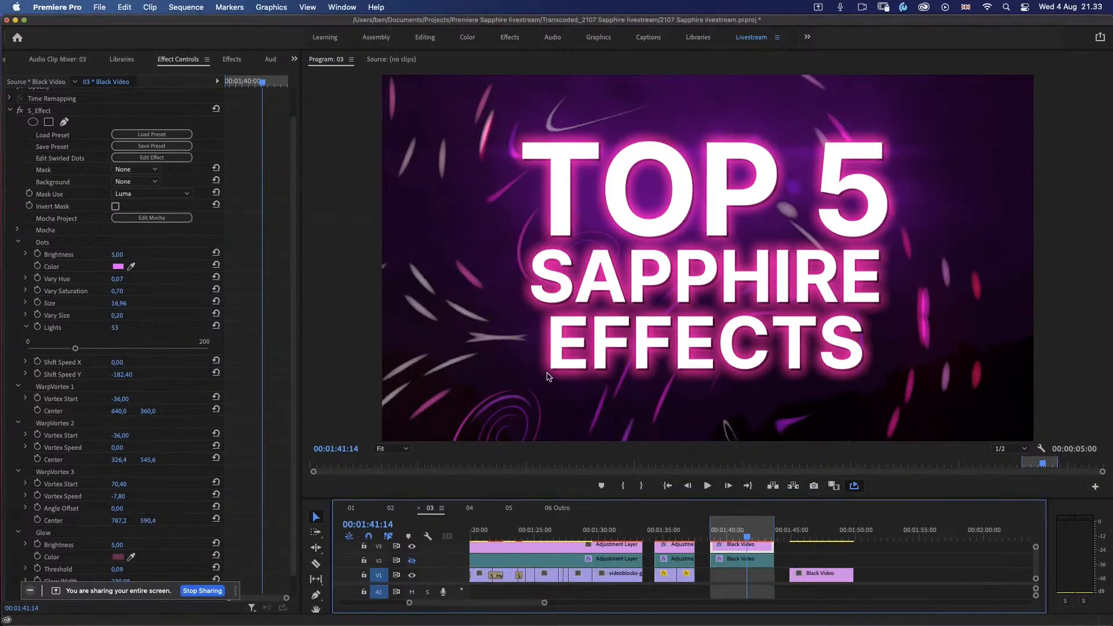
pyautogui.click(200, 592)
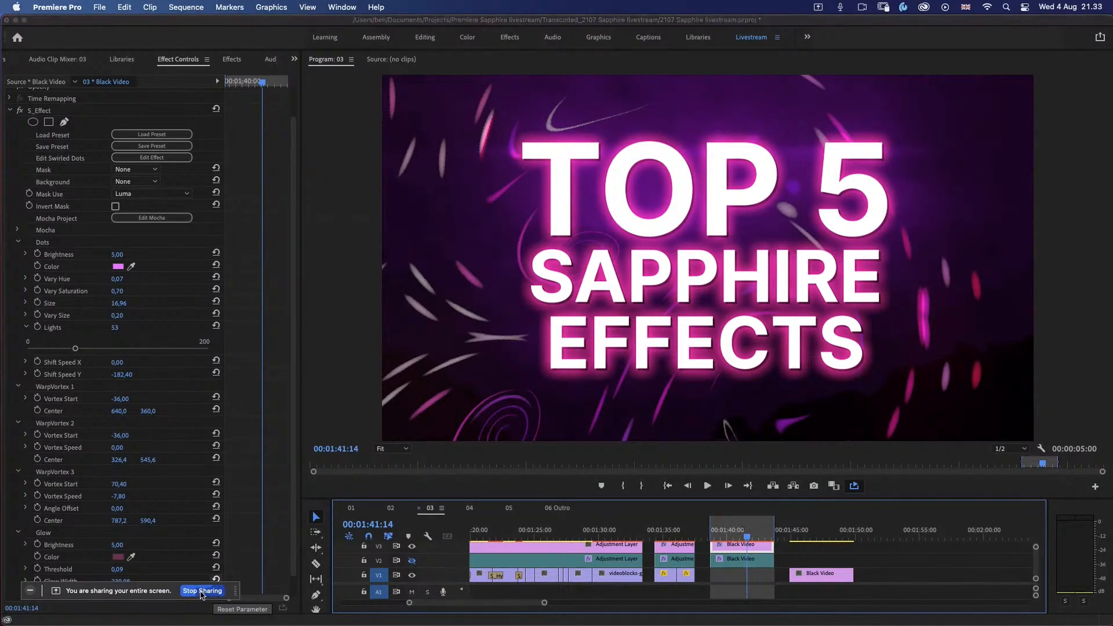
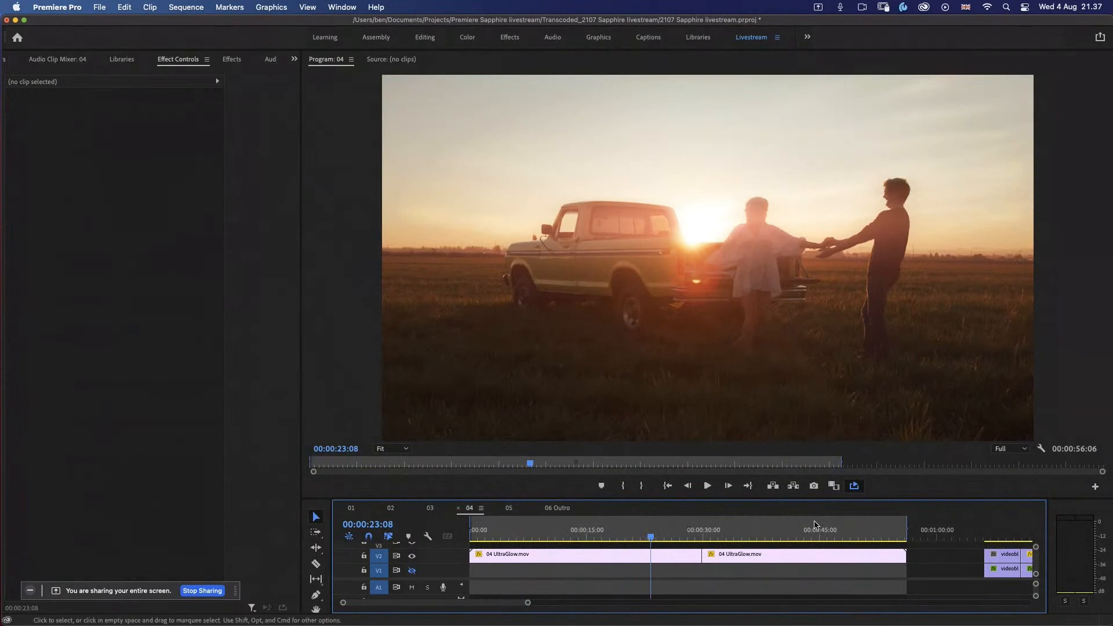
# Step: Place the playhead at 00:01:08:10 on the chrome 3D-render clip and mark that clip's range with in and out points
pyautogui.moveTo(486, 605); pyautogui.dragTo(534, 607)
pyautogui.moveTo(558, 543); pyautogui.dragTo(561, 540)
pyautogui.press('x')
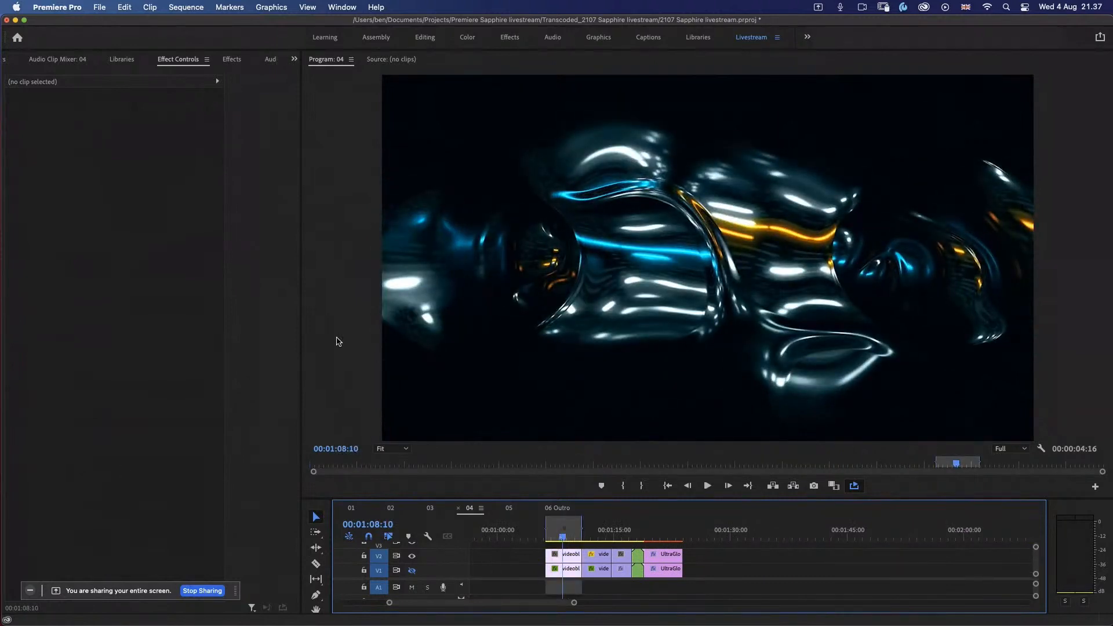
# Step: Find the S_UltraGlow video effect by searching for s_ultra and apply it to the chrome 3D-render clip on V2
pyautogui.hotkey('shift', '7')
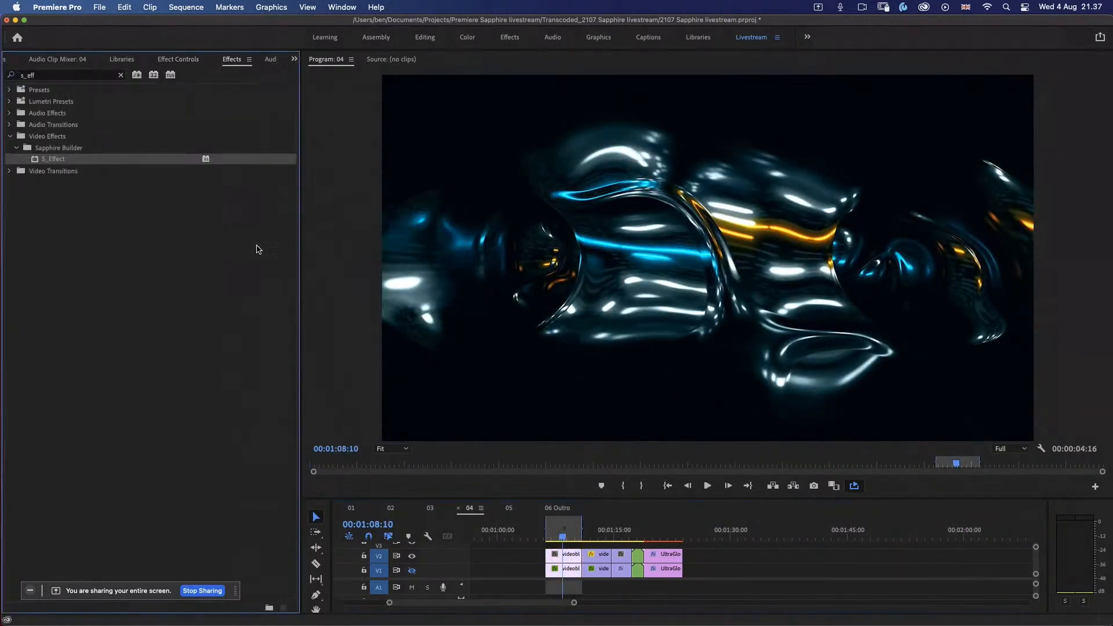
pyautogui.click(38, 76)
pyautogui.press('BackSpace')
pyautogui.press('BackSpace')
pyautogui.press('BackSpace')
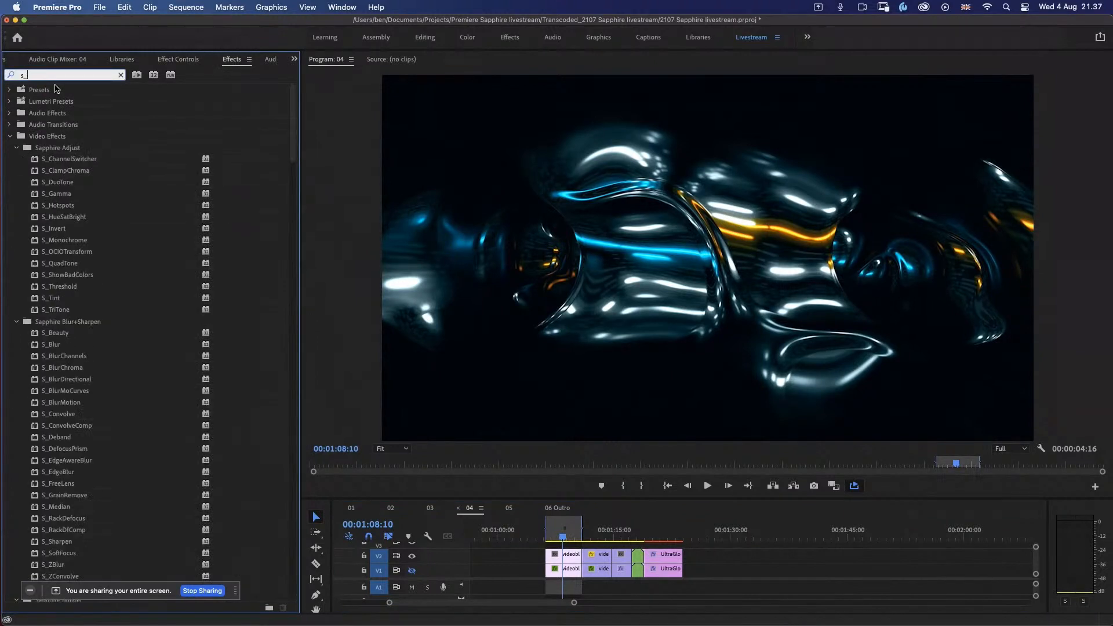
pyautogui.write('ultra')
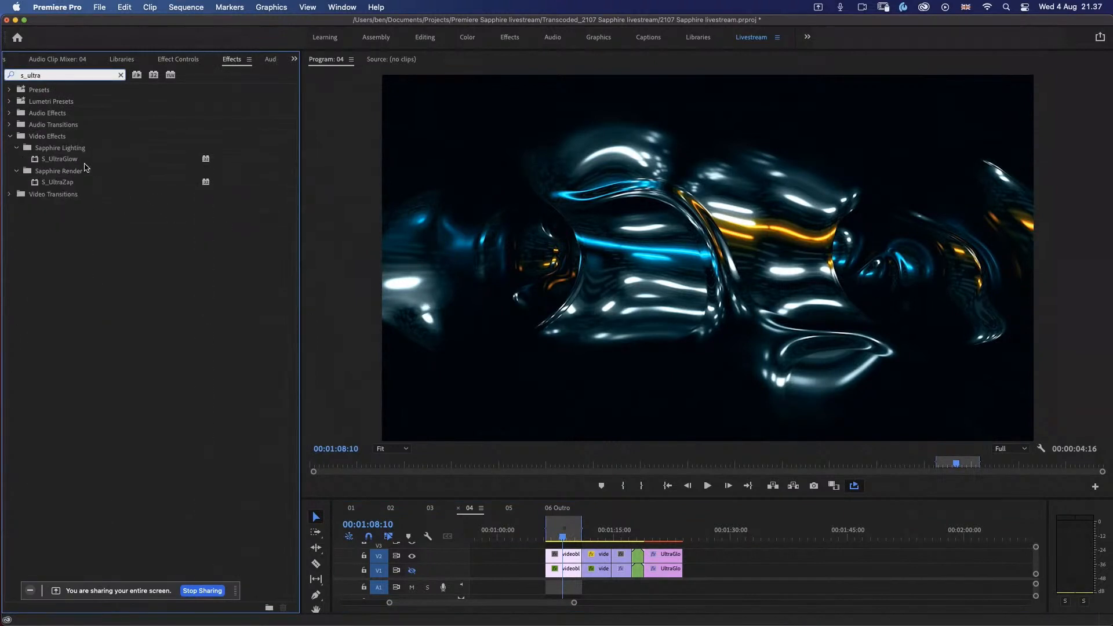
pyautogui.moveTo(66, 163); pyautogui.dragTo(83, 164)
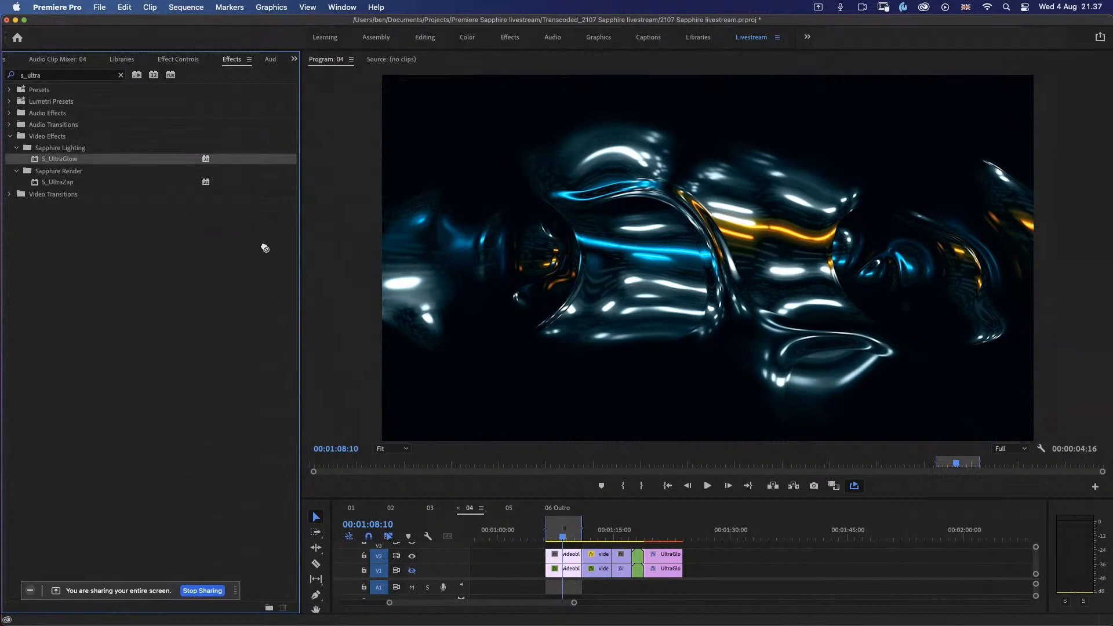
pyautogui.moveTo(265, 248); pyautogui.dragTo(565, 556)
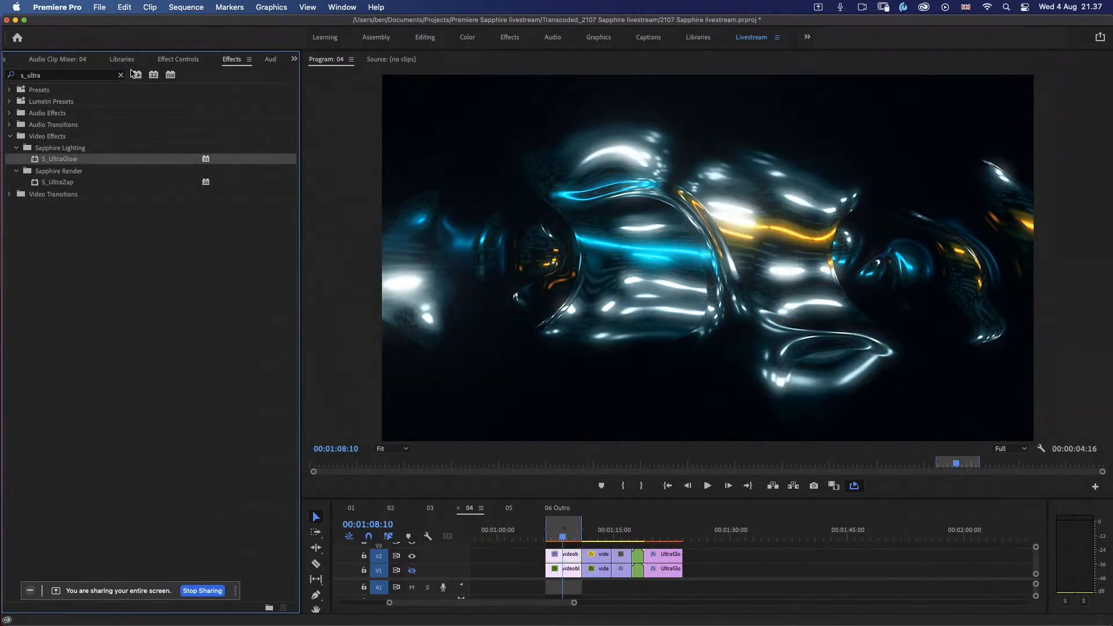
# Step: Show the clip's S_UltraGlow settings and toggle the effect off and on to compare the image with and without the glow
pyautogui.click(187, 69)
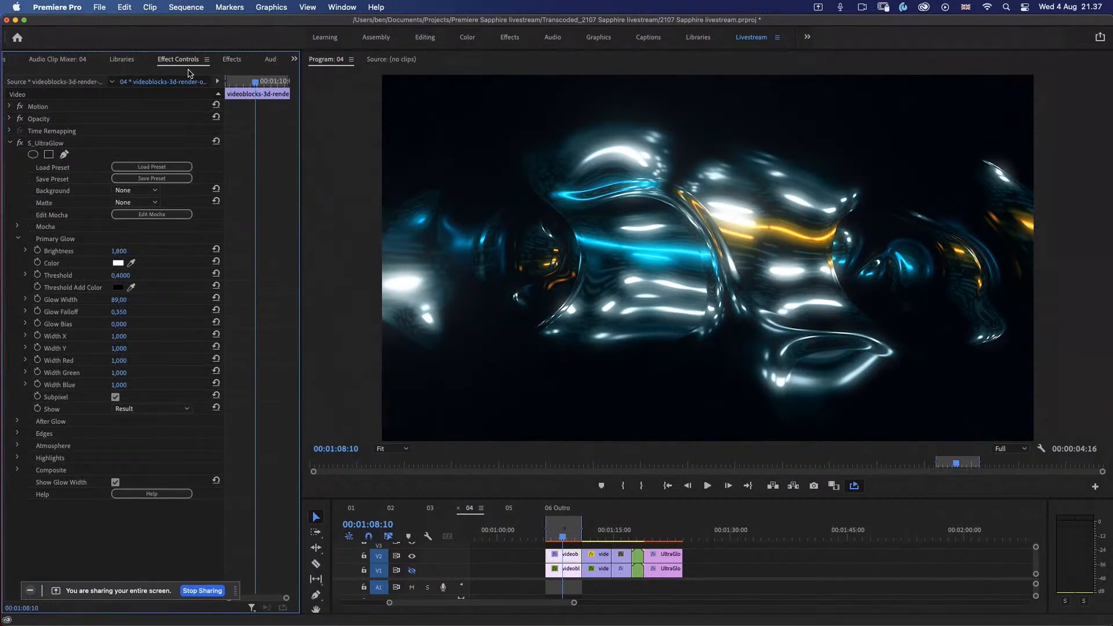
pyautogui.click(20, 144)
pyautogui.click(21, 144)
pyautogui.click(20, 145)
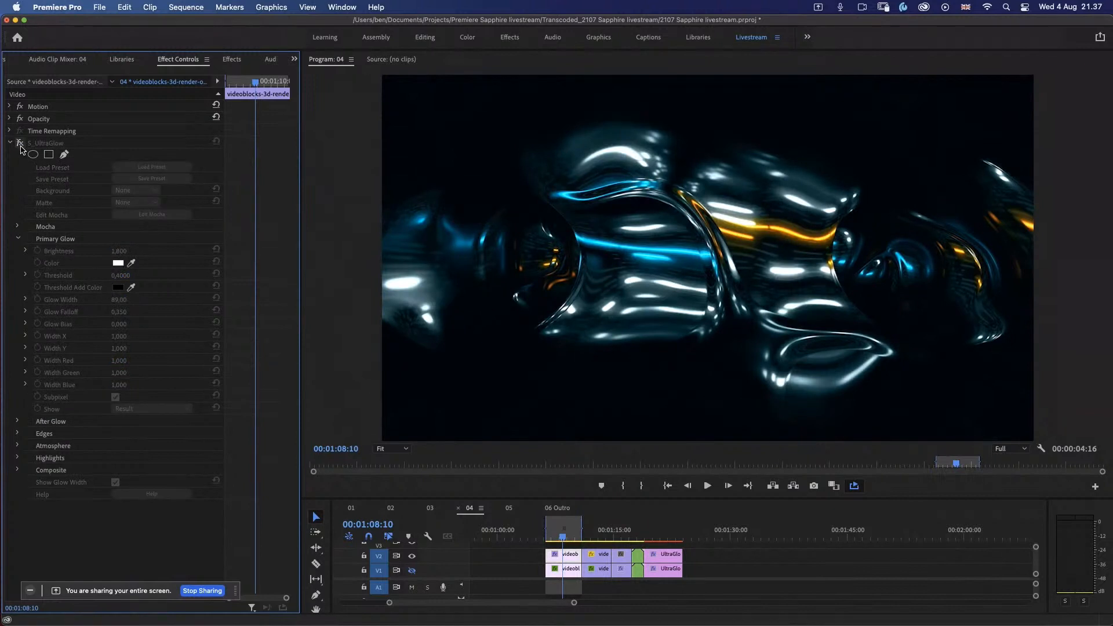
pyautogui.click(20, 145)
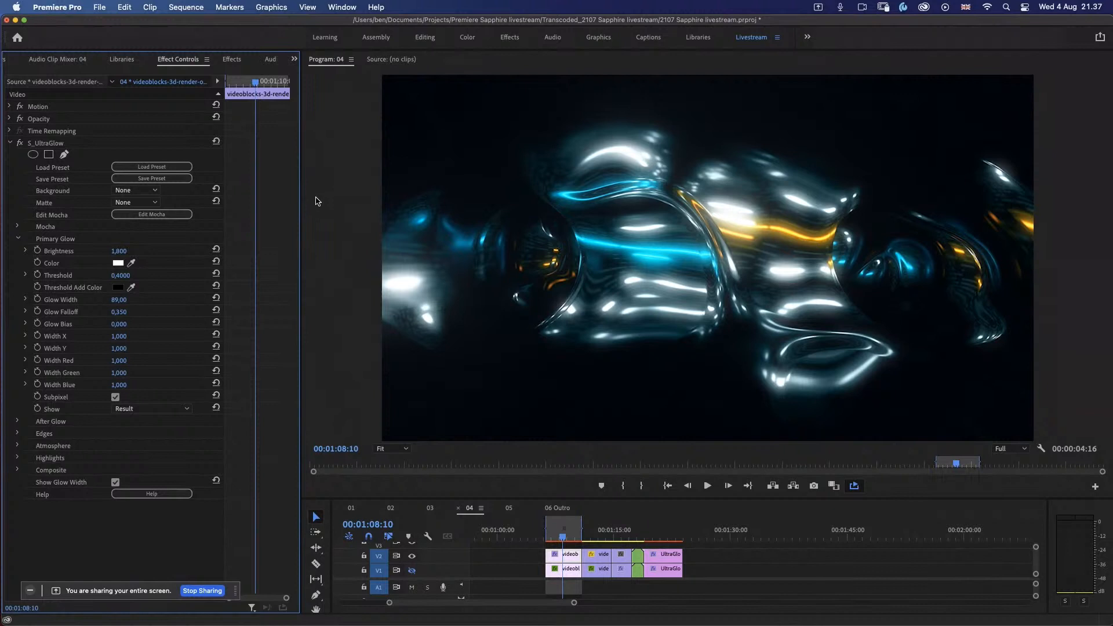
# Step: Adjust the Primary Glow settings of S_UltraGlow to a Brightness of about 2.24 and a Threshold of about 0.44
pyautogui.click(25, 275)
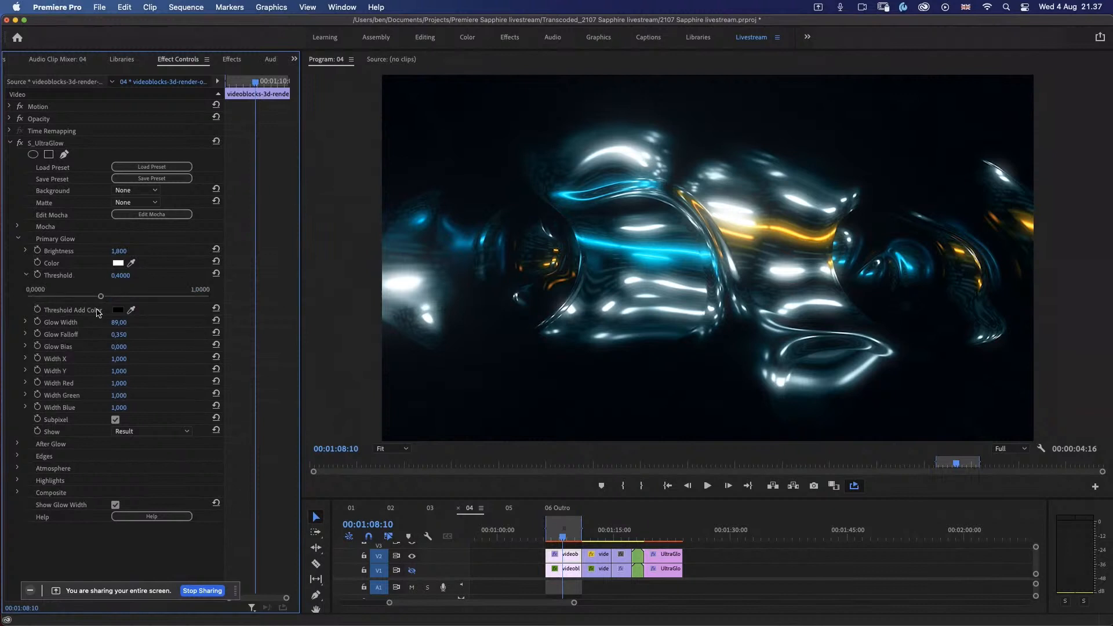
pyautogui.moveTo(100, 297); pyautogui.dragTo(76, 299)
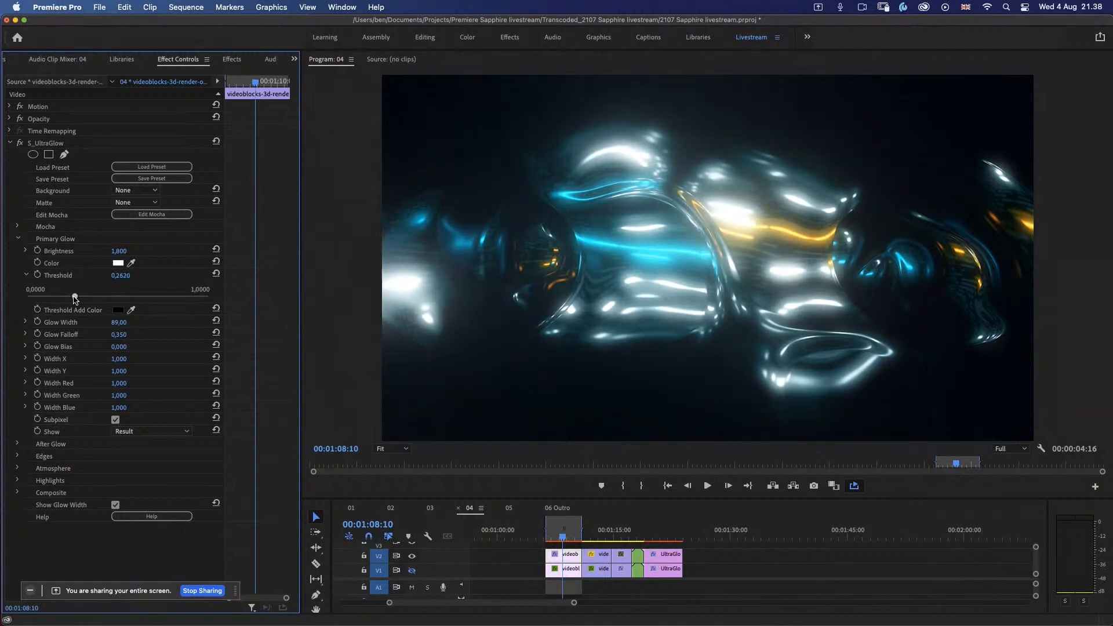
pyautogui.click(26, 251)
pyautogui.moveTo(93, 272)
pyautogui.mouseDown()
pyautogui.moveTo(73, 275)
pyautogui.moveTo(85, 283)
pyautogui.mouseUp()
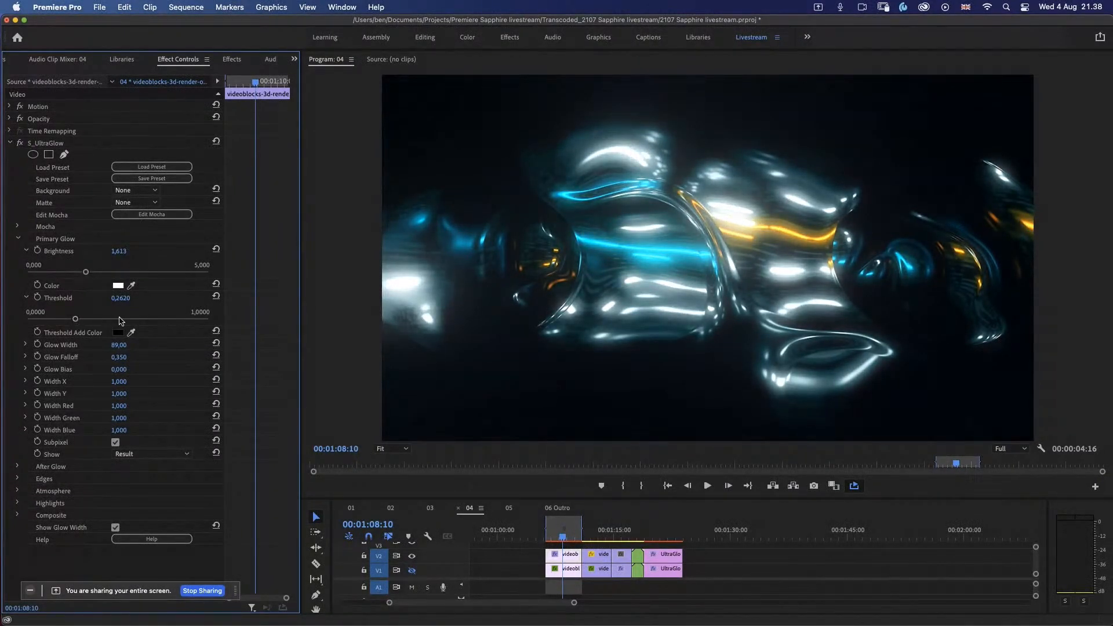
pyautogui.moveTo(77, 321); pyautogui.dragTo(106, 319)
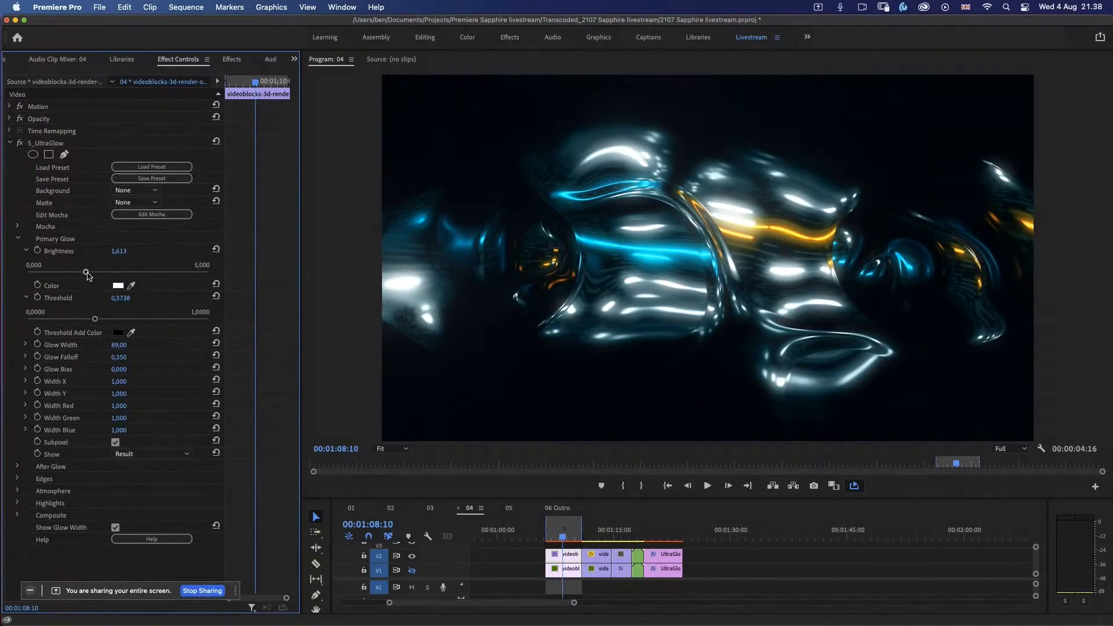
pyautogui.moveTo(87, 275)
pyautogui.mouseDown()
pyautogui.moveTo(145, 276)
pyautogui.moveTo(108, 277)
pyautogui.mouseUp()
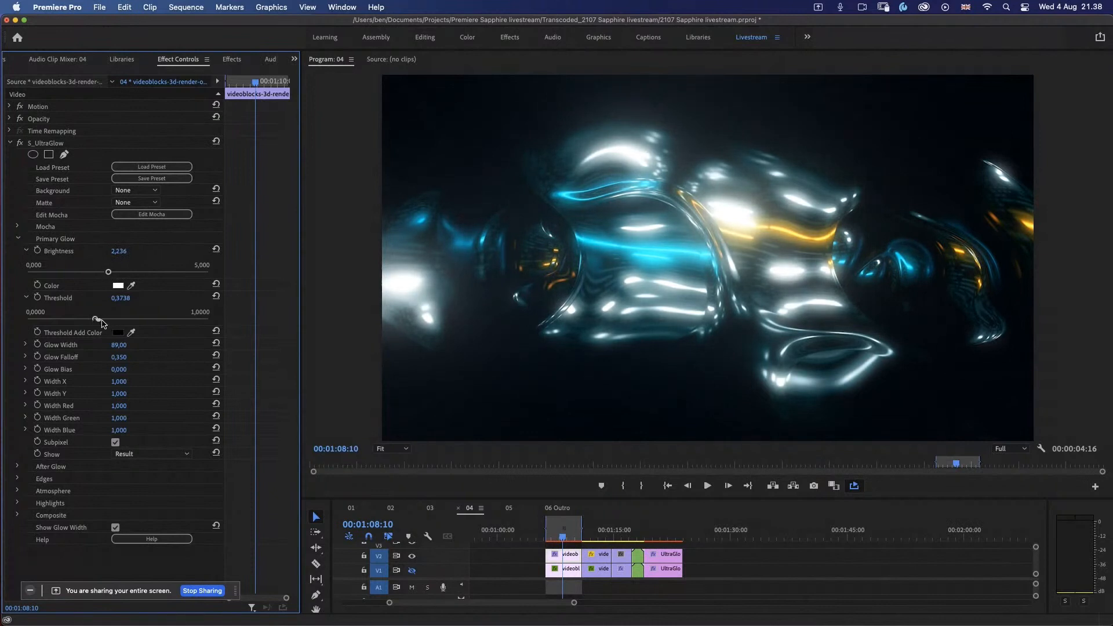
pyautogui.moveTo(102, 323); pyautogui.dragTo(106, 322)
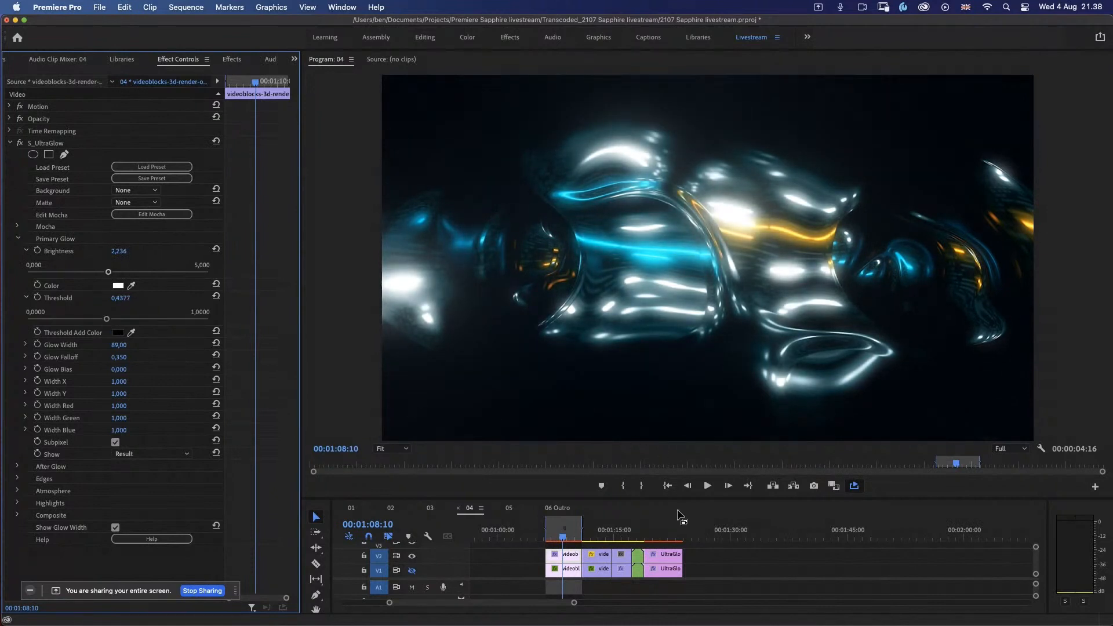
# Step: Play back the glowing clip and park the playhead at 00:01:08:15
pyautogui.press('b')
pyautogui.press('space')
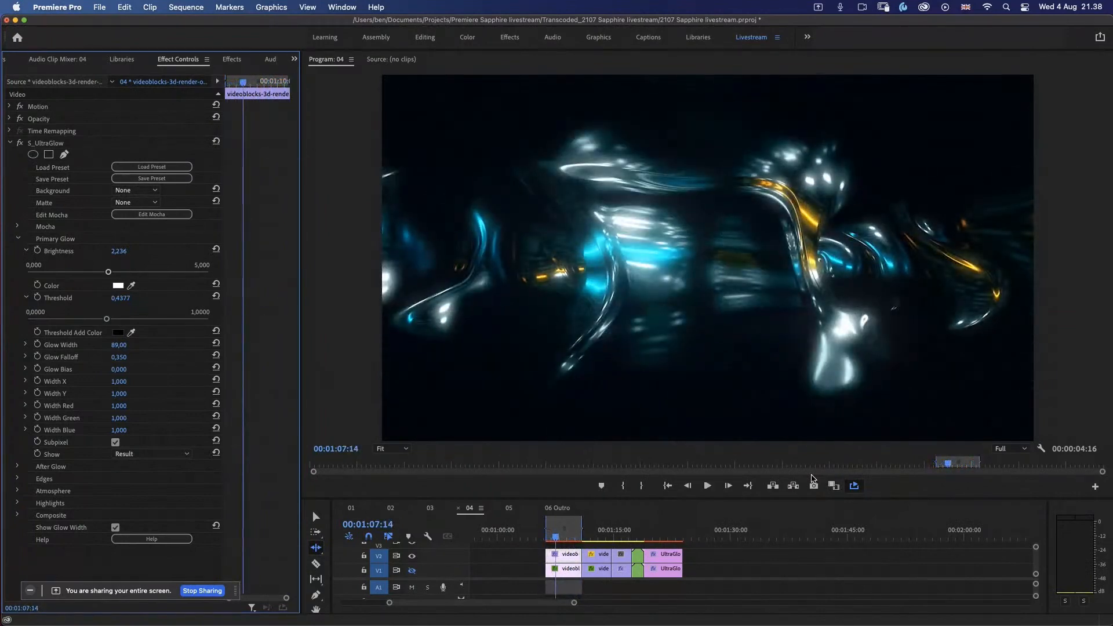
pyautogui.click(561, 539)
# Step: Open the S_UltraGlow preset browser and preview the presets from Basking in the Afterglow through Full Reset on the clip, including Chrome Edge and Discotheque
pyautogui.click(165, 169)
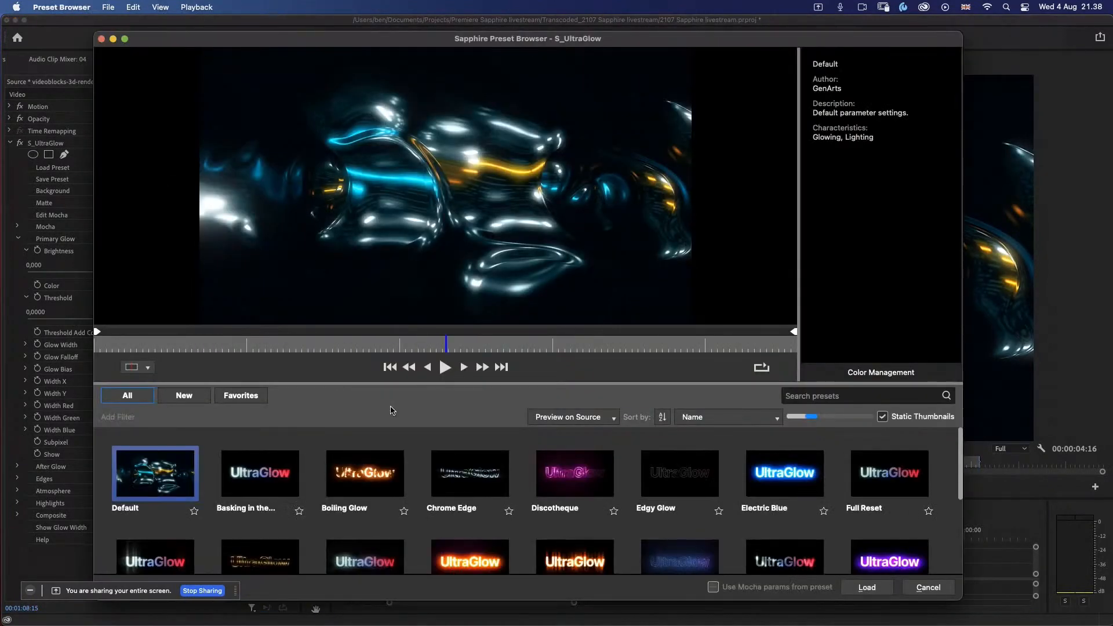
pyautogui.click(255, 489)
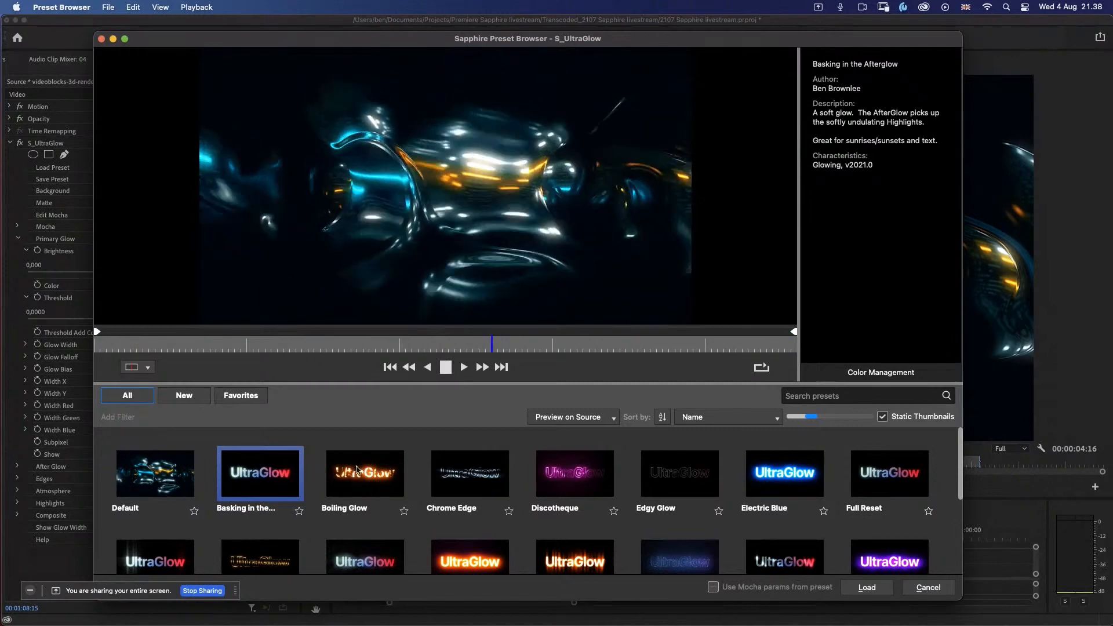
pyautogui.click(370, 481)
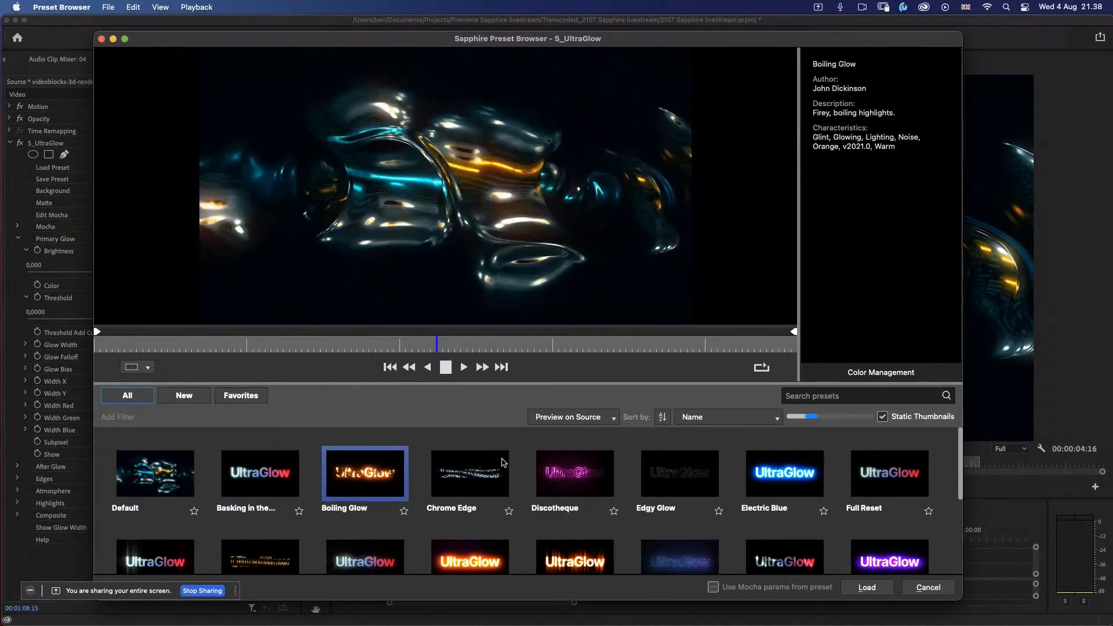
pyautogui.click(489, 484)
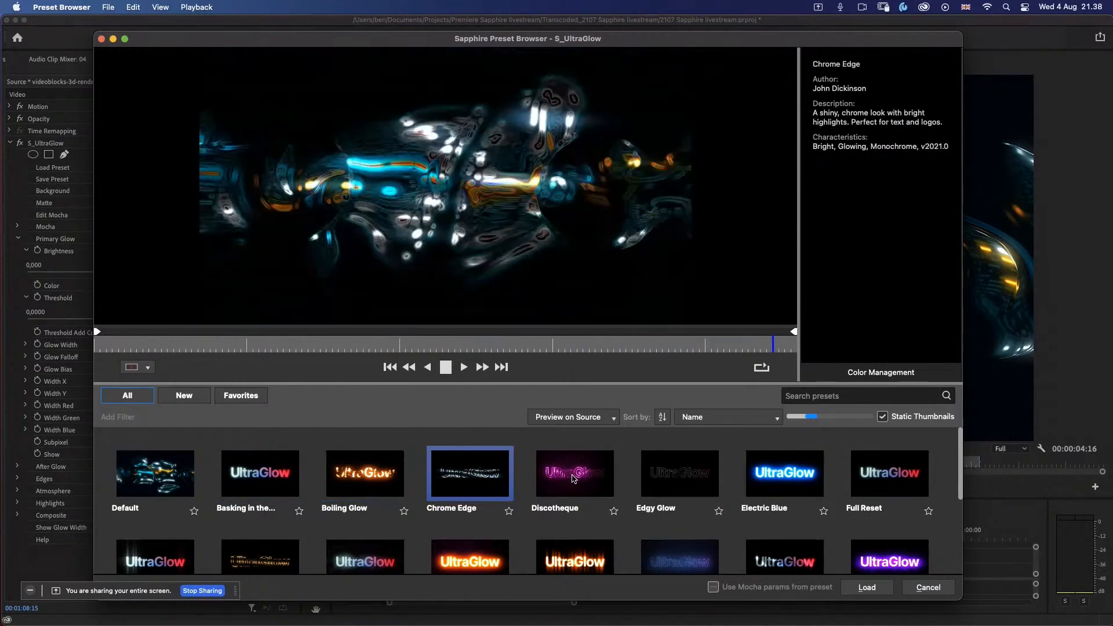
pyautogui.click(574, 480)
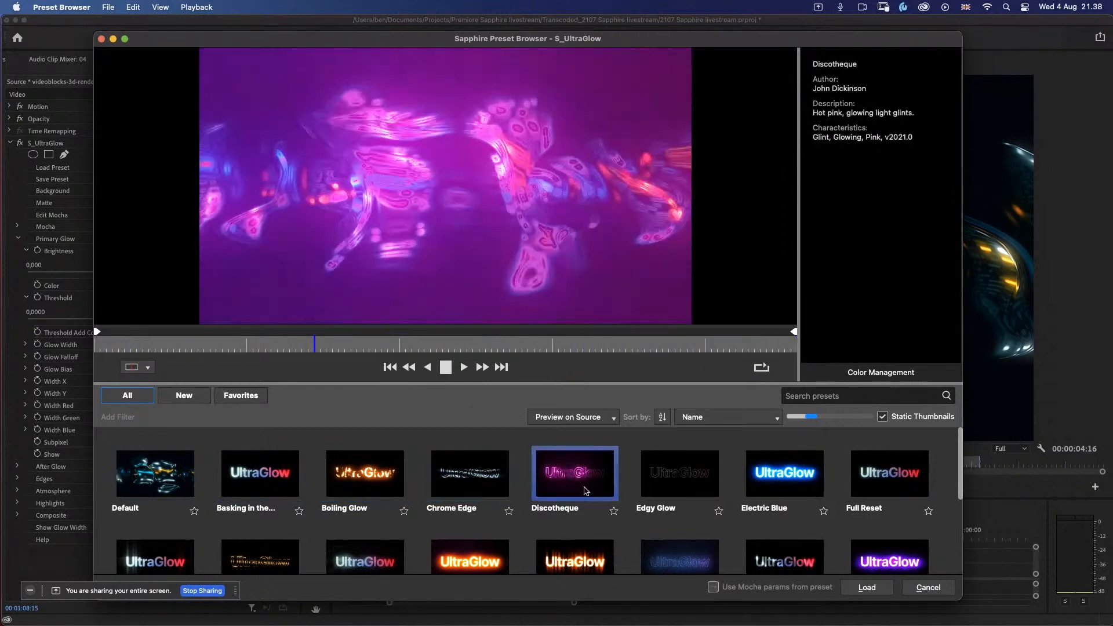
pyautogui.click(667, 481)
pyautogui.click(777, 481)
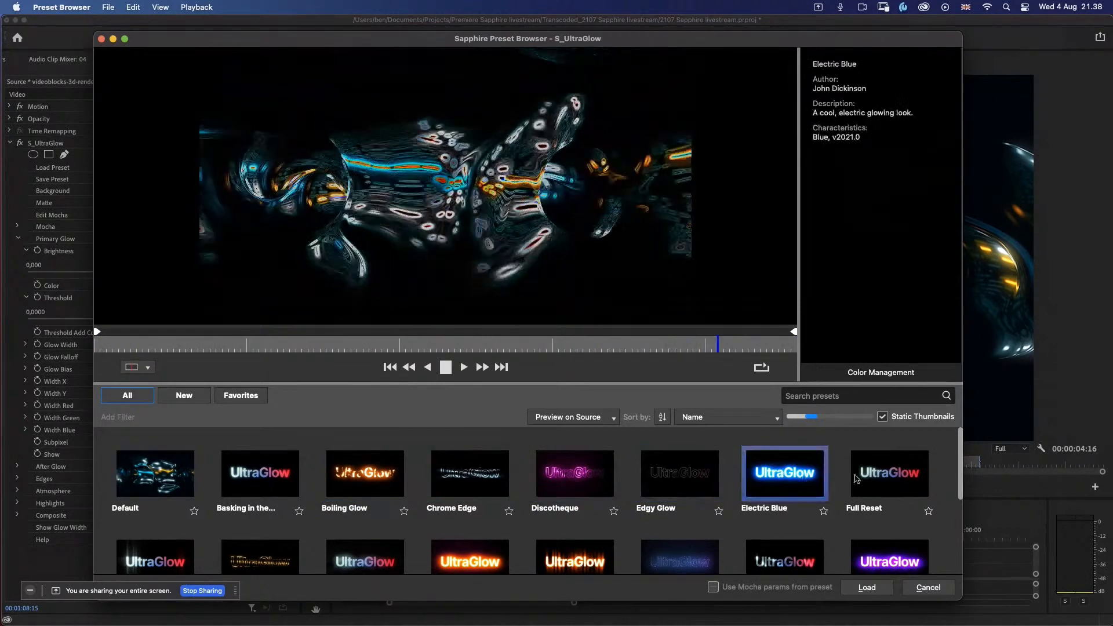
pyautogui.click(858, 484)
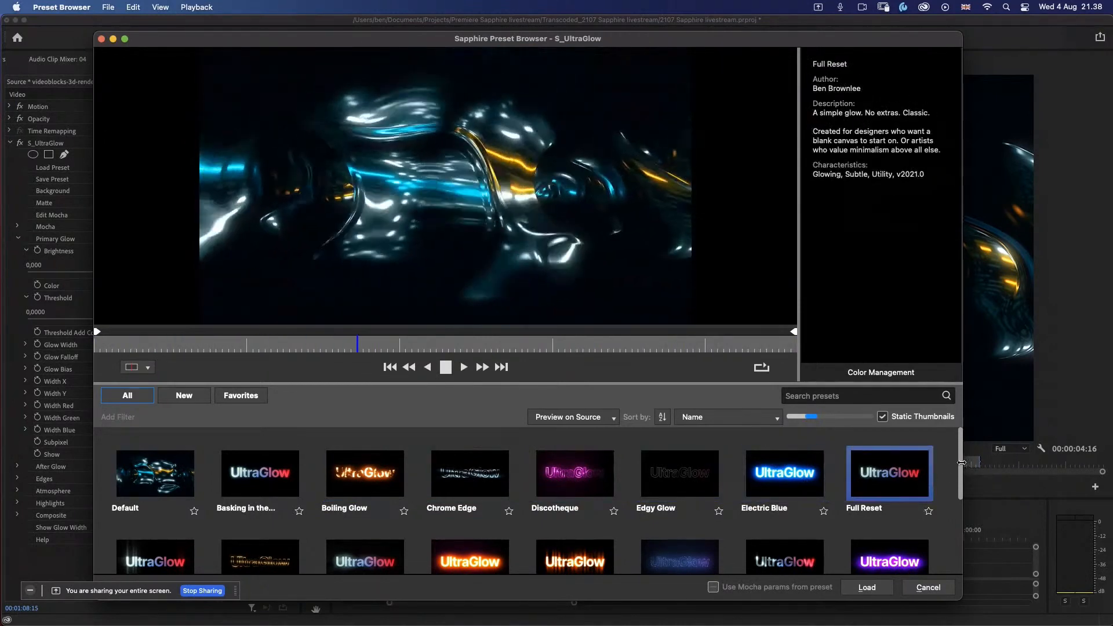
# Step: Preview the Get Cross, Hot in Here, Hot Streaks, Light Sweep and Magic Mist presets on the clip
pyautogui.moveTo(961, 462); pyautogui.dragTo(962, 496)
pyautogui.click(156, 480)
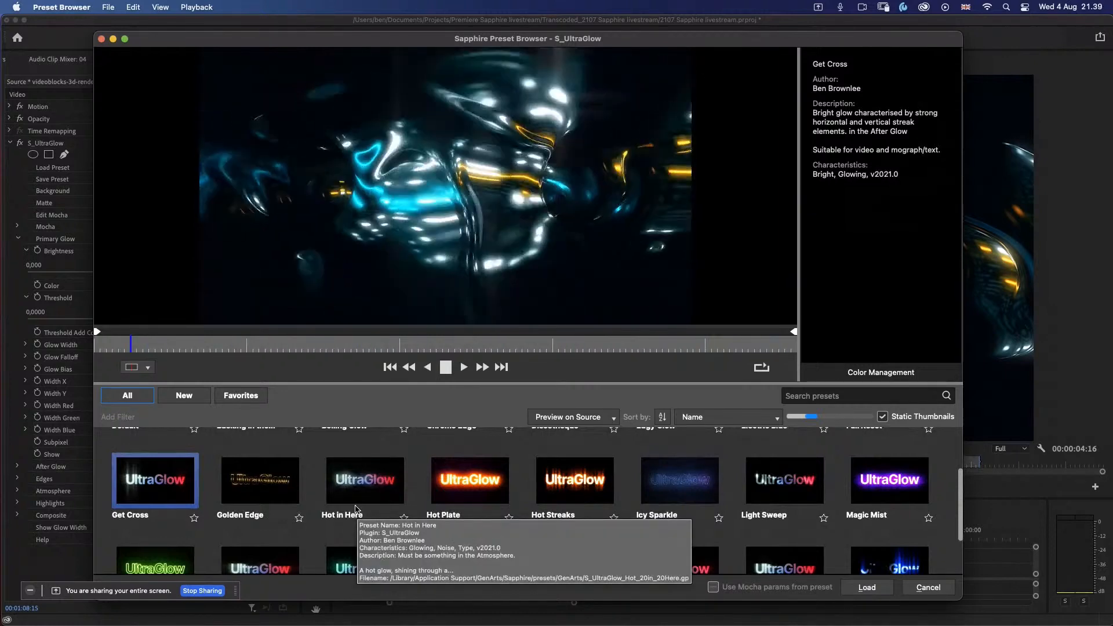
pyautogui.moveTo(274, 443)
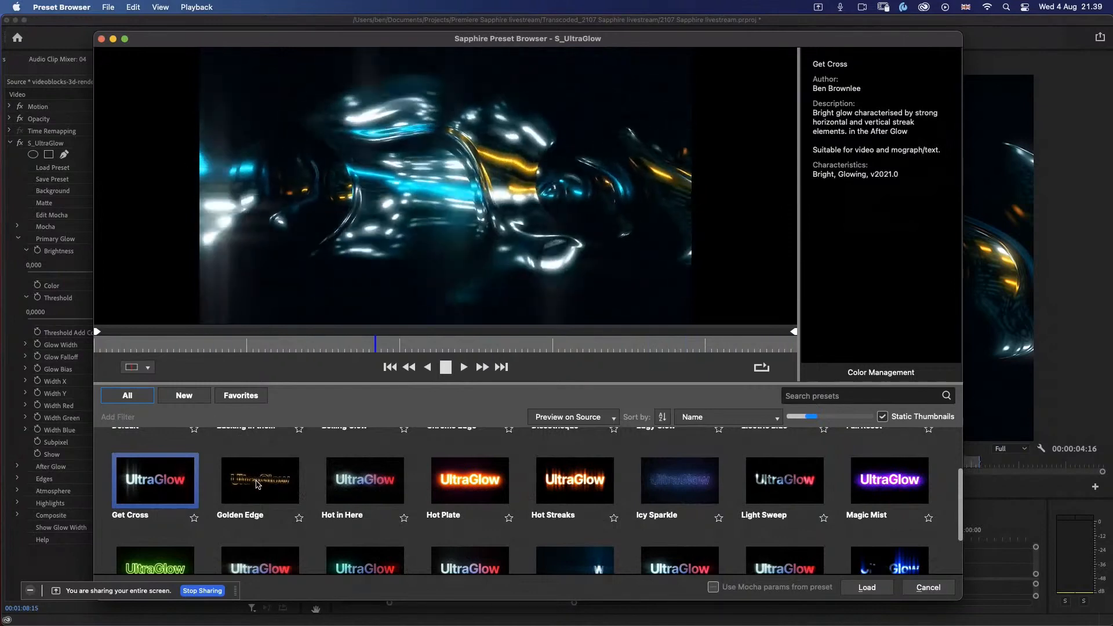
pyautogui.click(368, 494)
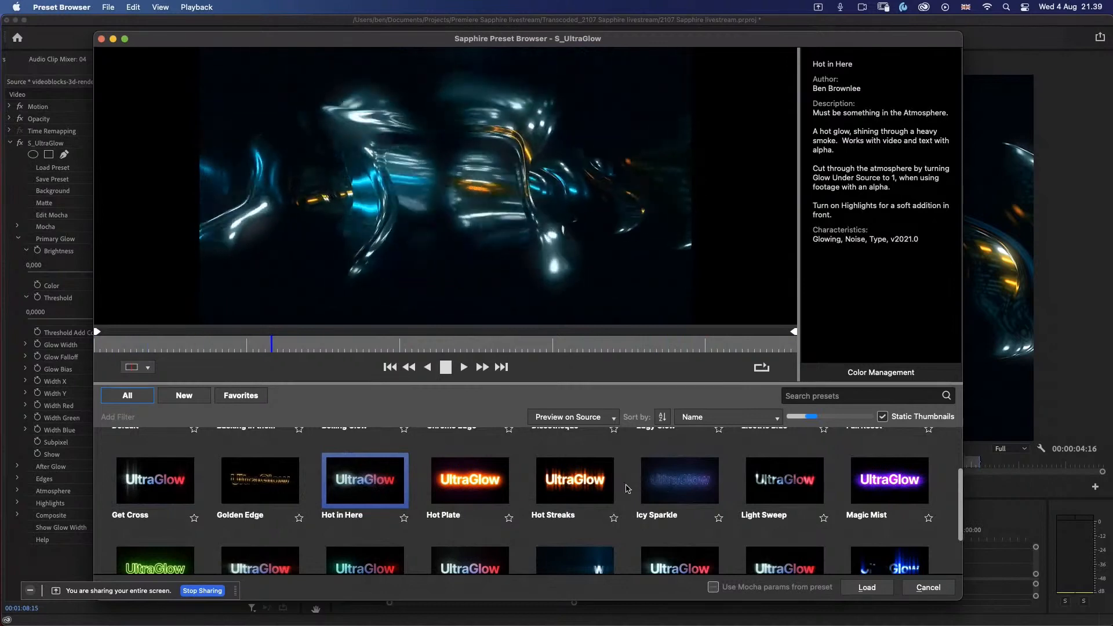
pyautogui.click(570, 490)
pyautogui.click(783, 486)
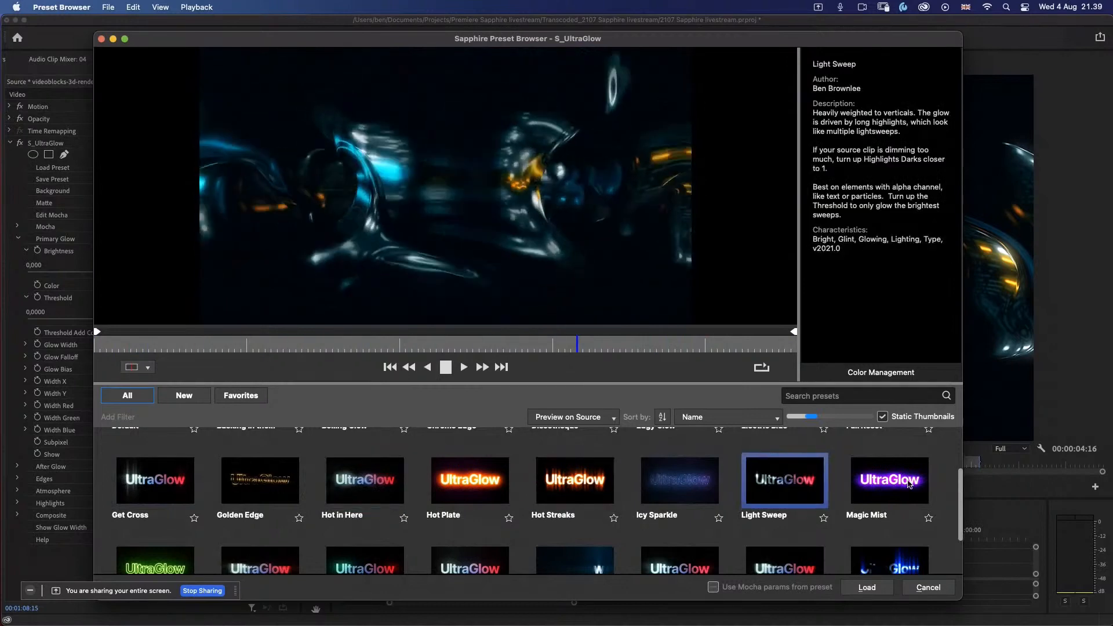
pyautogui.click(864, 492)
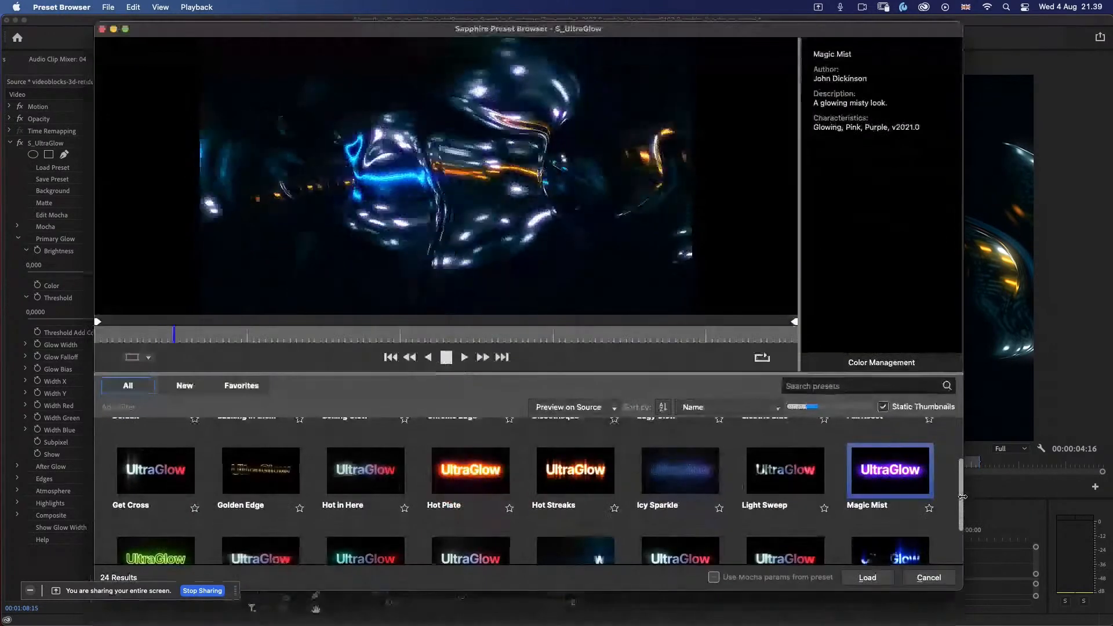
# Step: Preview the Soft Mister, Smoky Gym, Peasouper and Optical Streaks presets, and load the Panther preset onto the clip
pyautogui.scroll(-3, 771, 504)
pyautogui.click(770, 497)
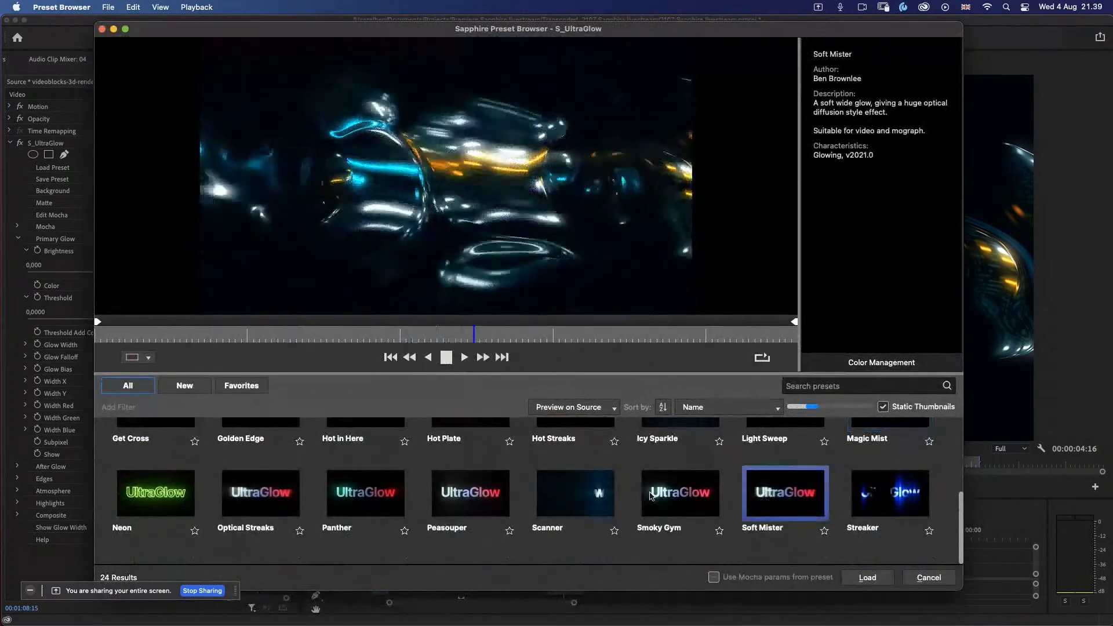
pyautogui.click(660, 497)
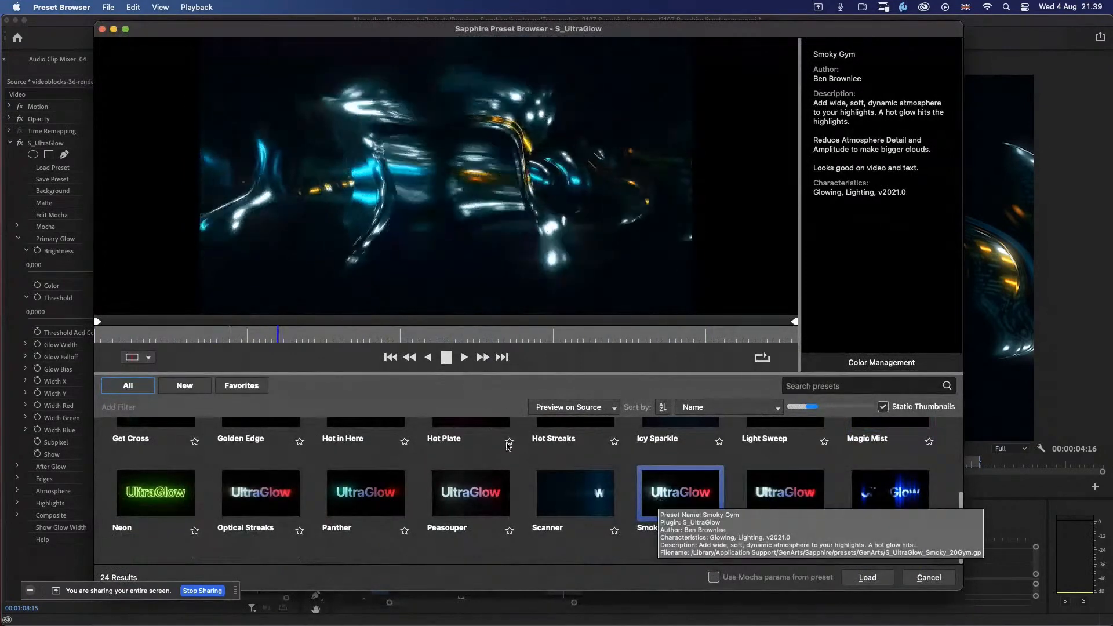
pyautogui.click(471, 492)
pyautogui.click(366, 493)
pyautogui.click(275, 491)
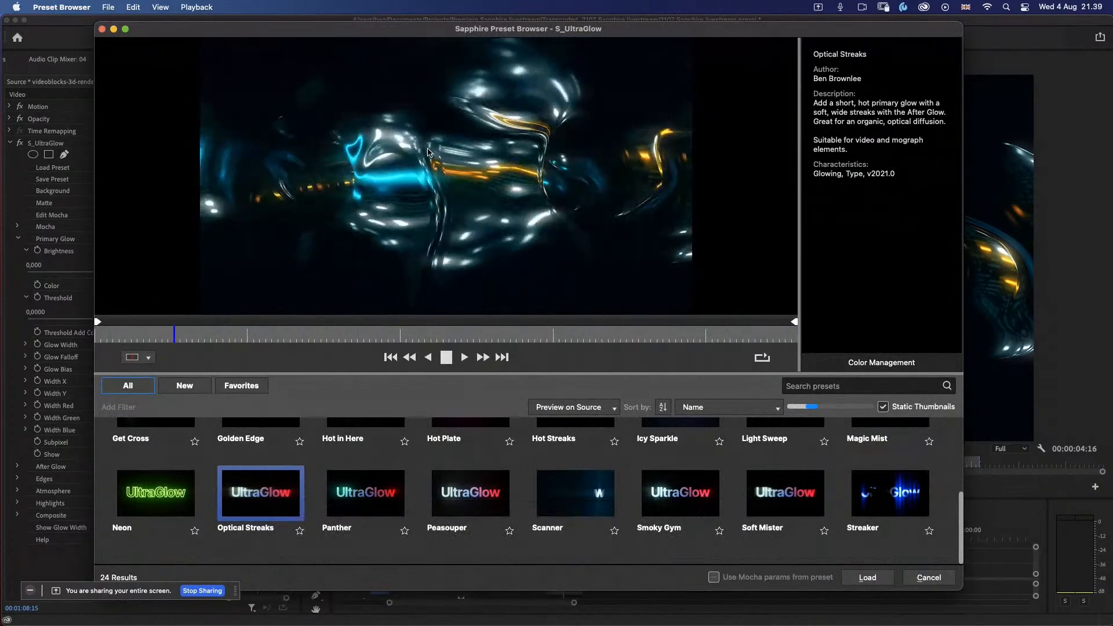
pyautogui.click(367, 497)
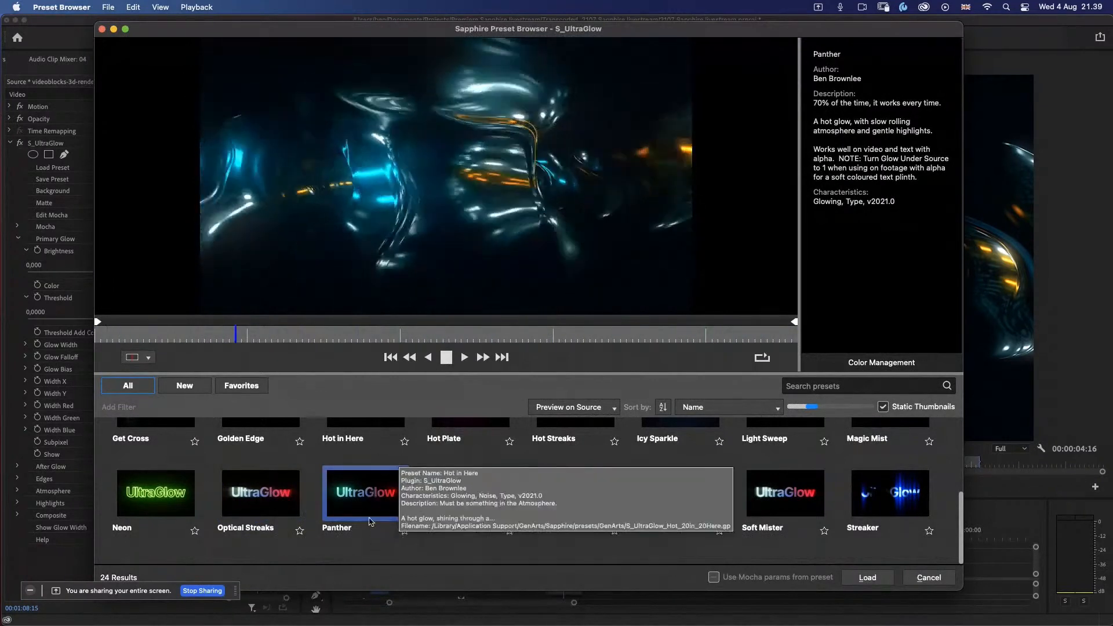
pyautogui.click(876, 578)
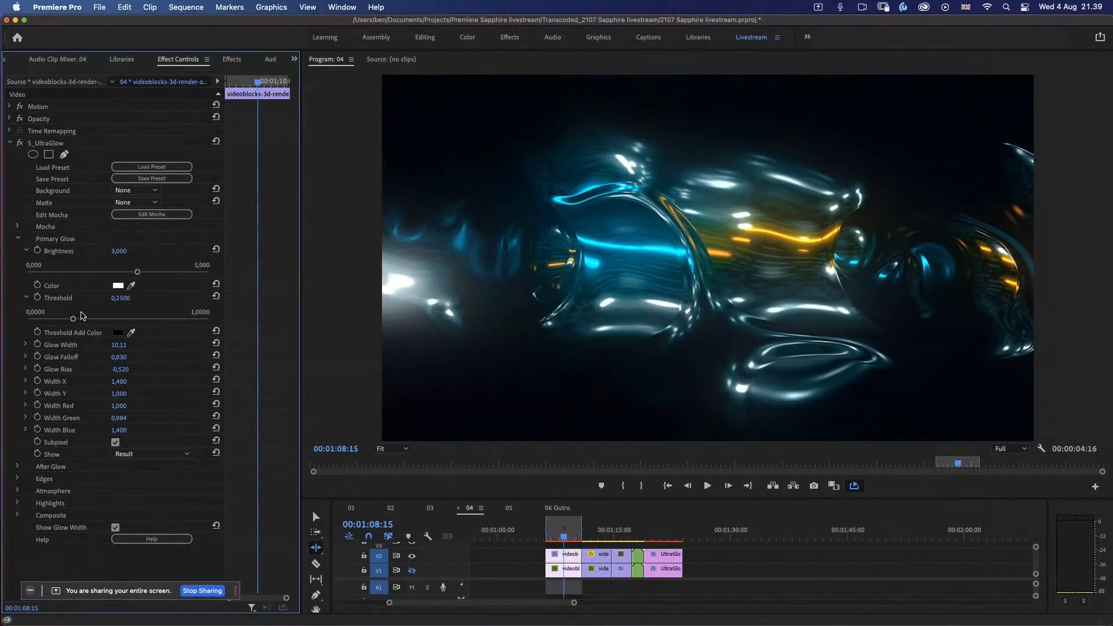
# Step: Set the Primary Glow Threshold to about 0.198 and Brightness to about 3.53, and expand the After Glow settings
pyautogui.moveTo(59, 325)
pyautogui.mouseDown()
pyautogui.moveTo(86, 323)
pyautogui.moveTo(61, 323)
pyautogui.mouseUp()
pyautogui.click(148, 273)
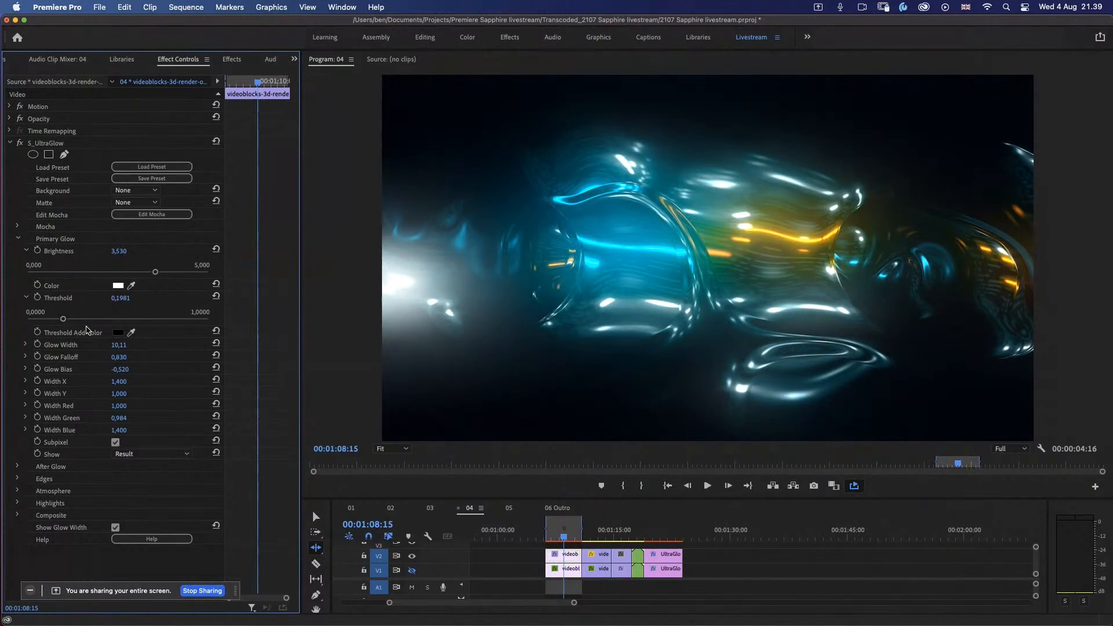
pyautogui.click(18, 468)
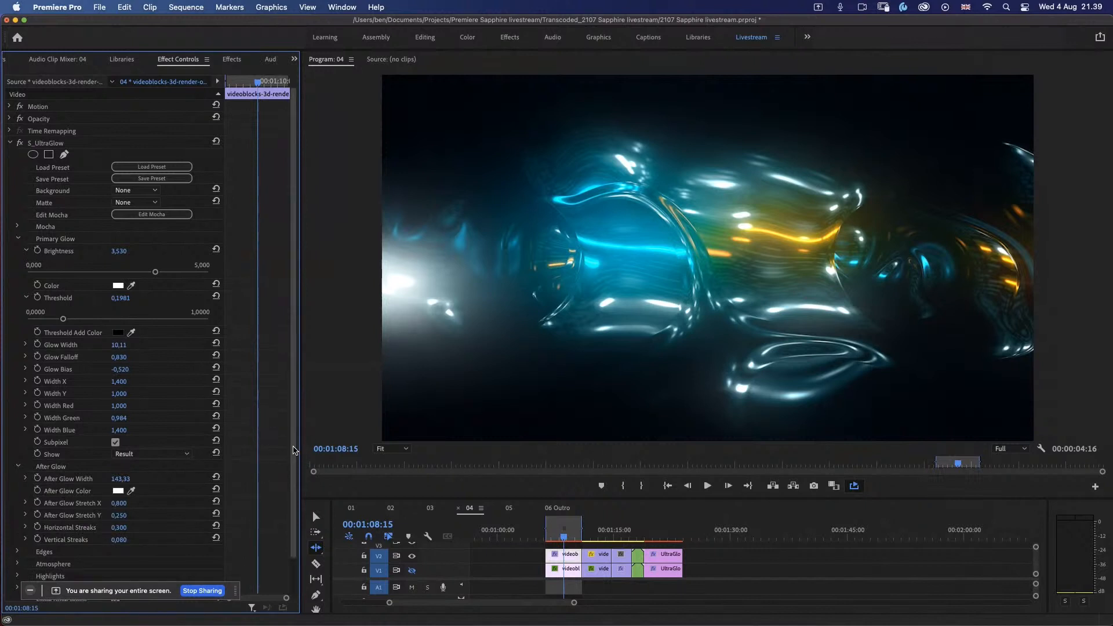
# Step: Set the After Glow Width to about 129.33 on the chrome clip and play the result
pyautogui.scroll(-3, 295, 458)
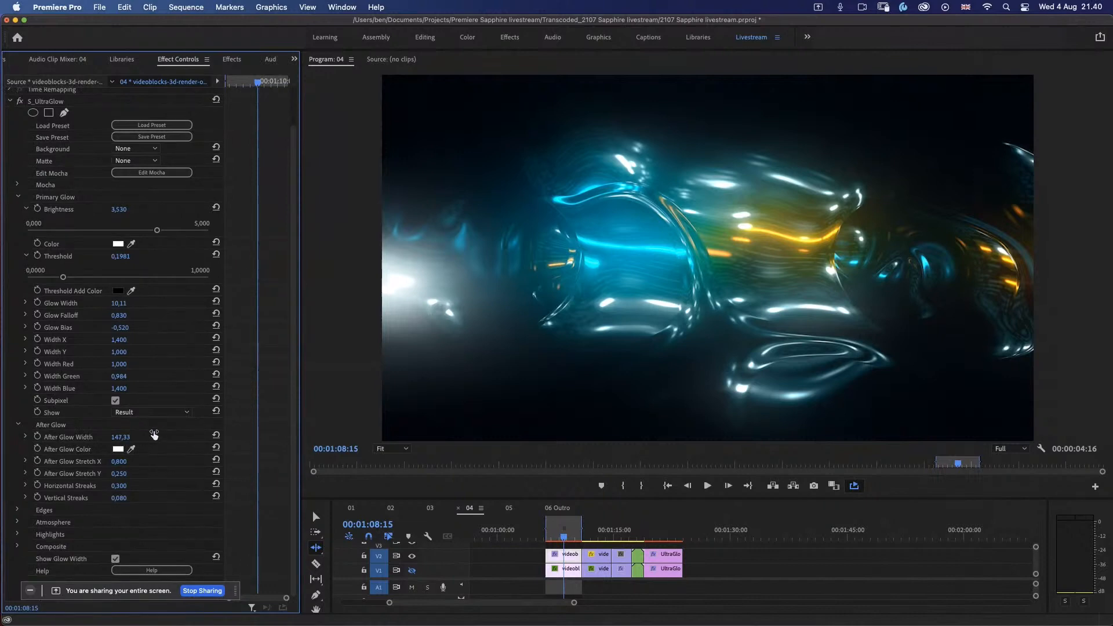
pyautogui.moveTo(154, 435); pyautogui.dragTo(124, 432)
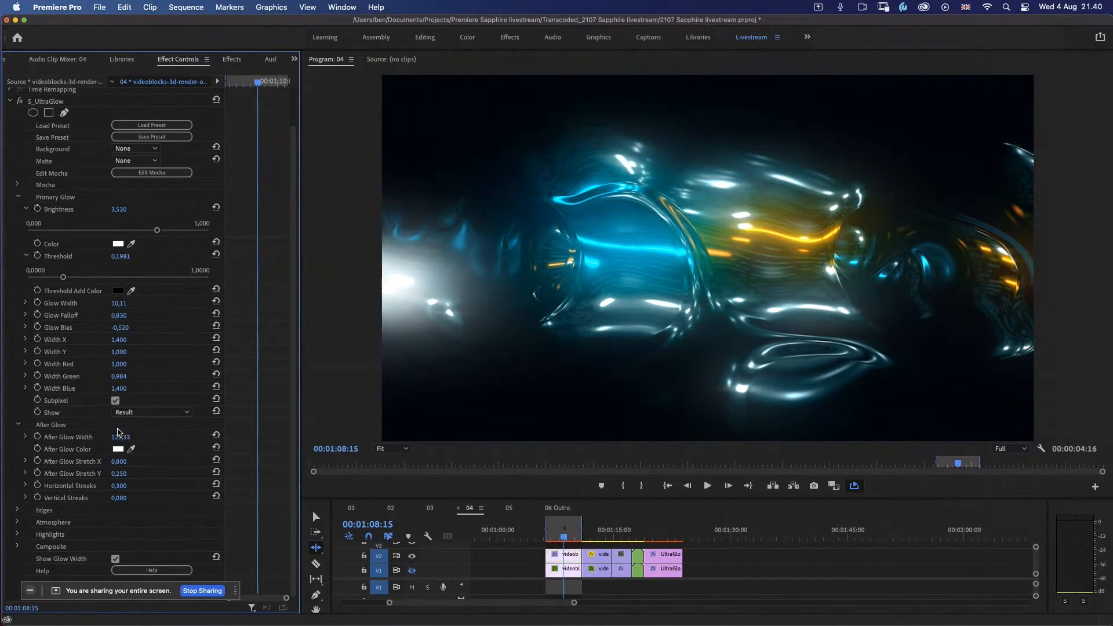
pyautogui.click(709, 489)
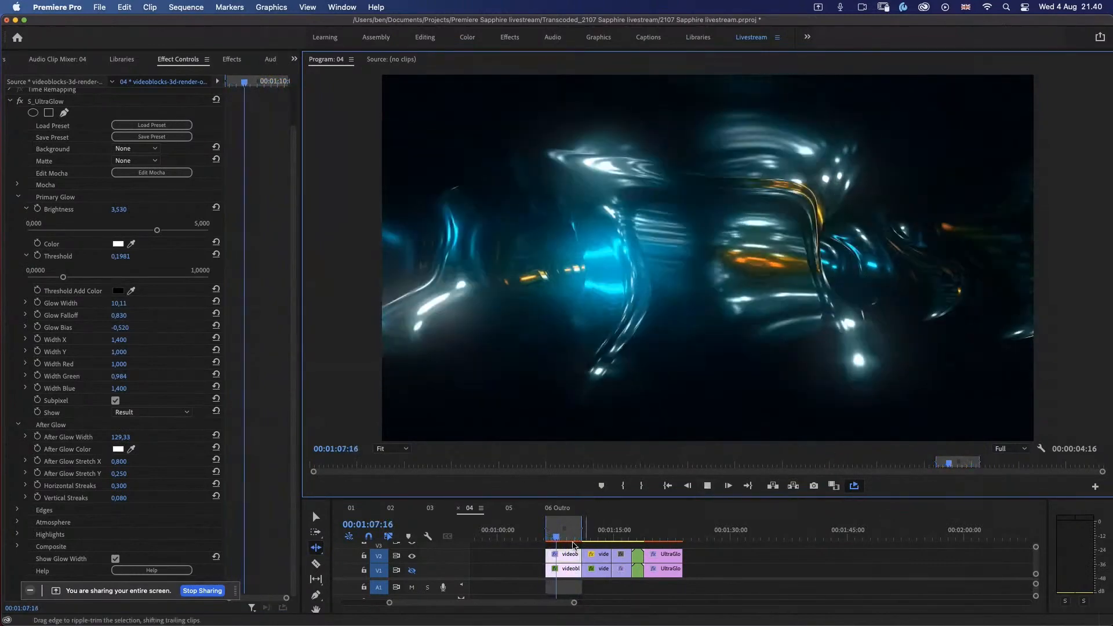
# Step: Apply S_UltraGlow to the selfie clip of the woman and child on V2, and show its effect settings
pyautogui.moveTo(596, 535); pyautogui.dragTo(594, 539)
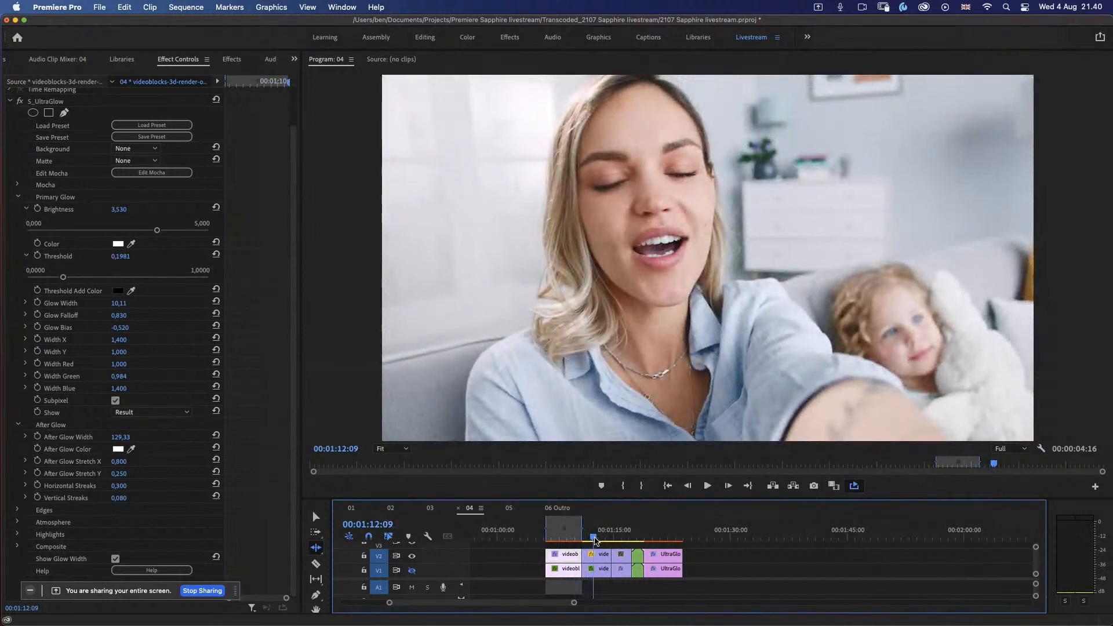
pyautogui.press('d')
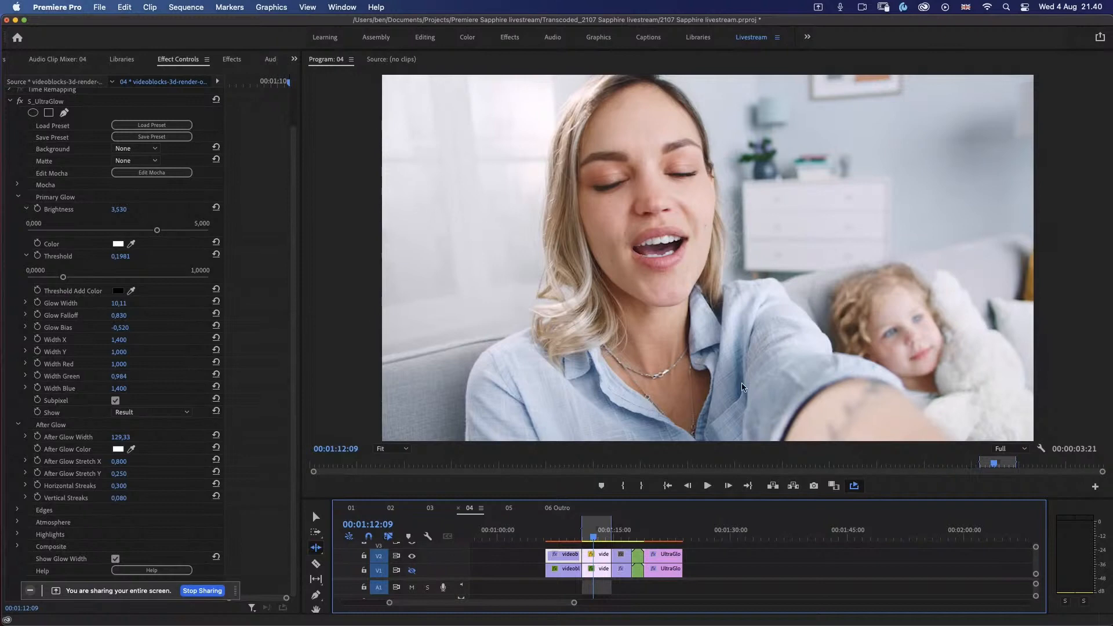
pyautogui.click(562, 531)
pyautogui.moveTo(562, 531); pyautogui.dragTo(592, 533)
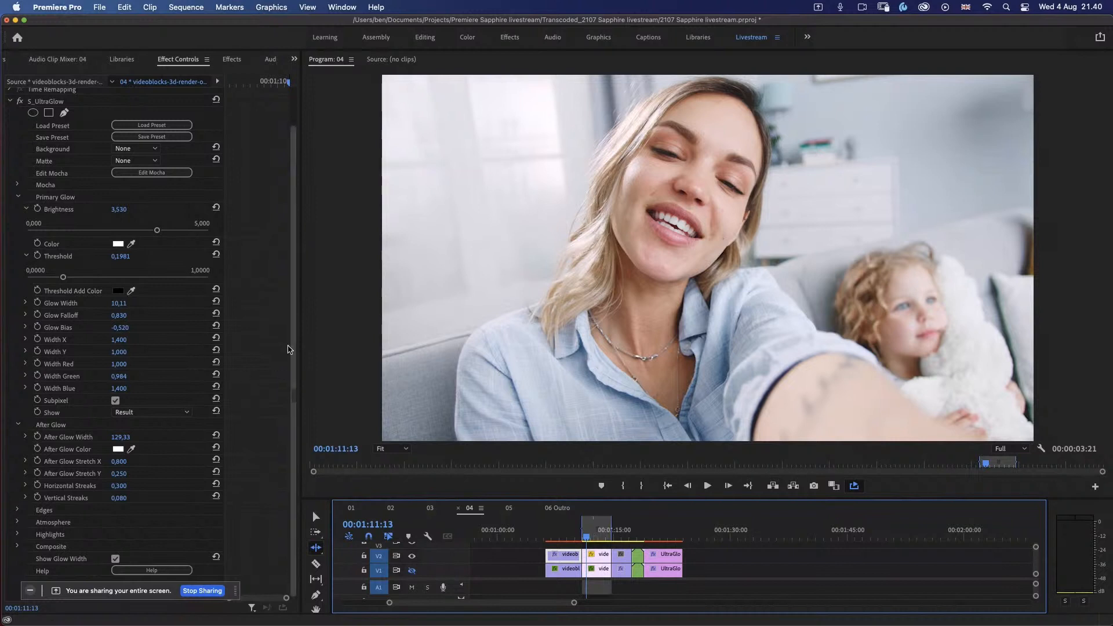
pyautogui.click(233, 61)
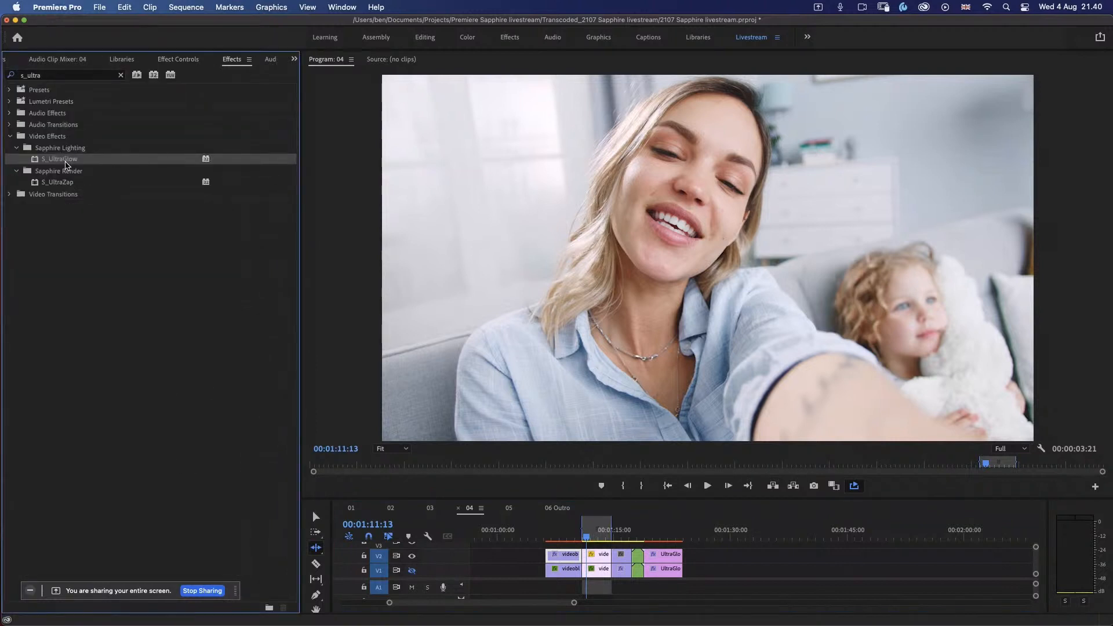
pyautogui.moveTo(66, 164); pyautogui.dragTo(596, 556)
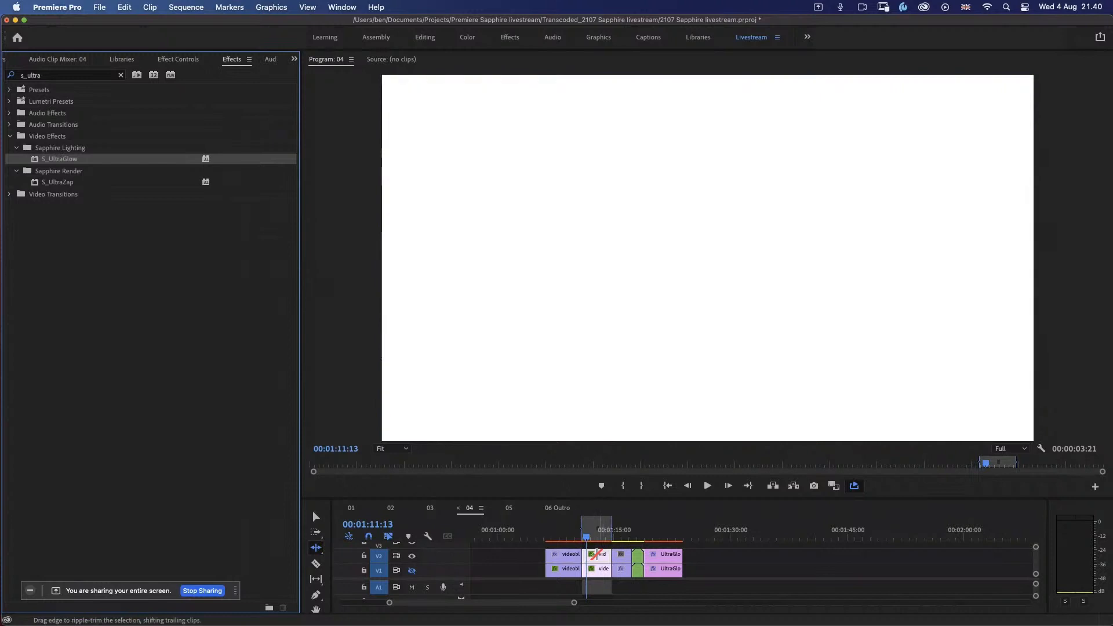
pyautogui.click(174, 60)
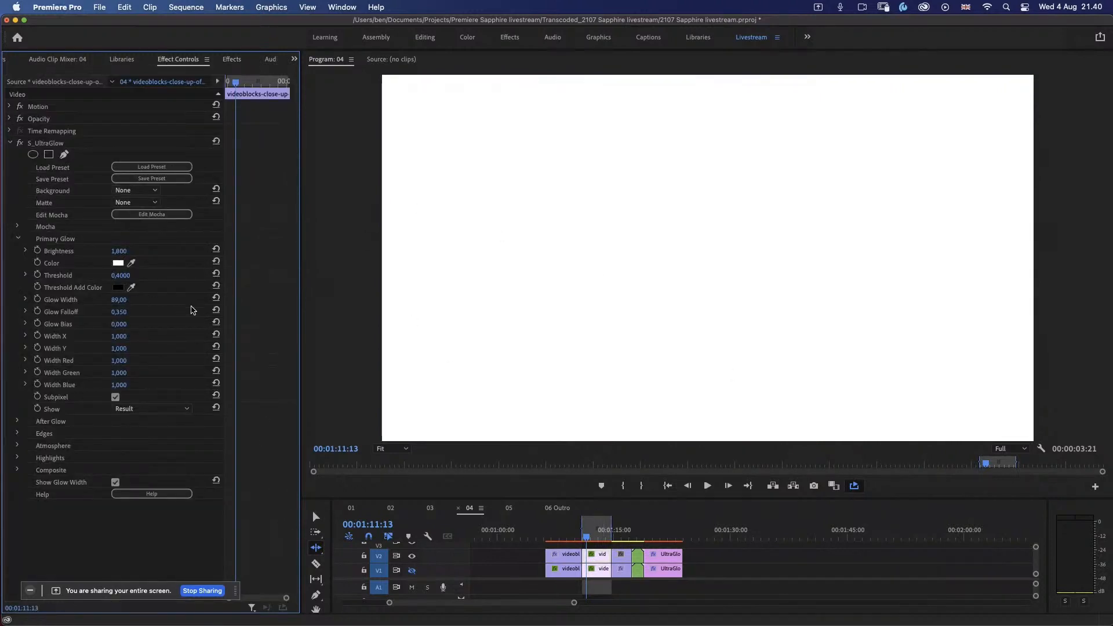
# Step: Set the selfie clip's Primary Glow Threshold to about 0.792 and Brightness to about 1.374
pyautogui.click(26, 276)
pyautogui.click(25, 251)
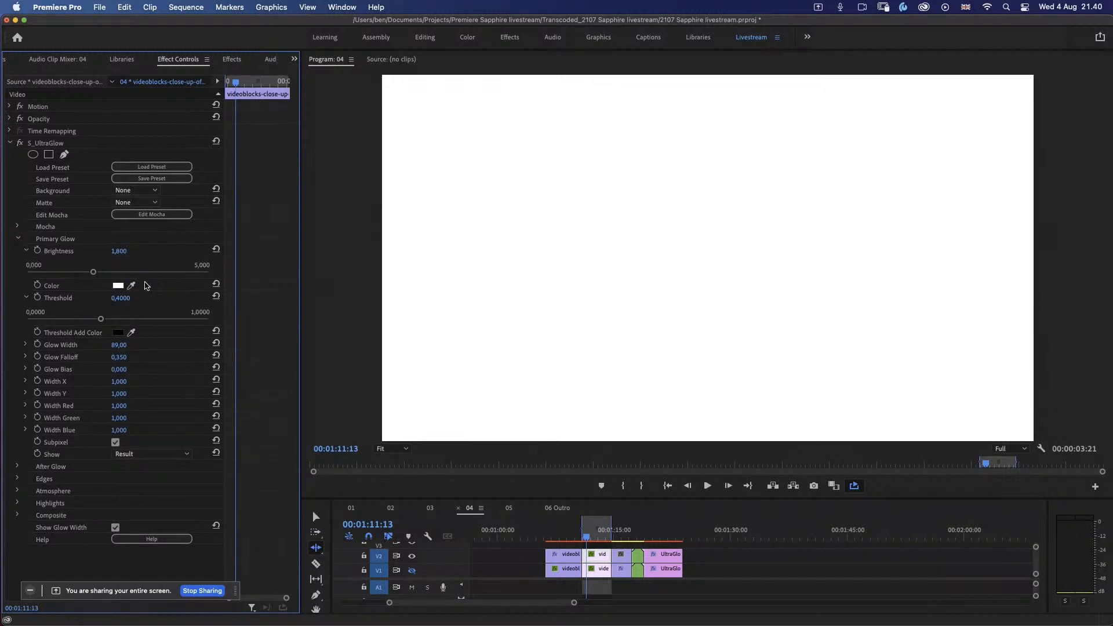
pyautogui.moveTo(102, 318); pyautogui.dragTo(171, 324)
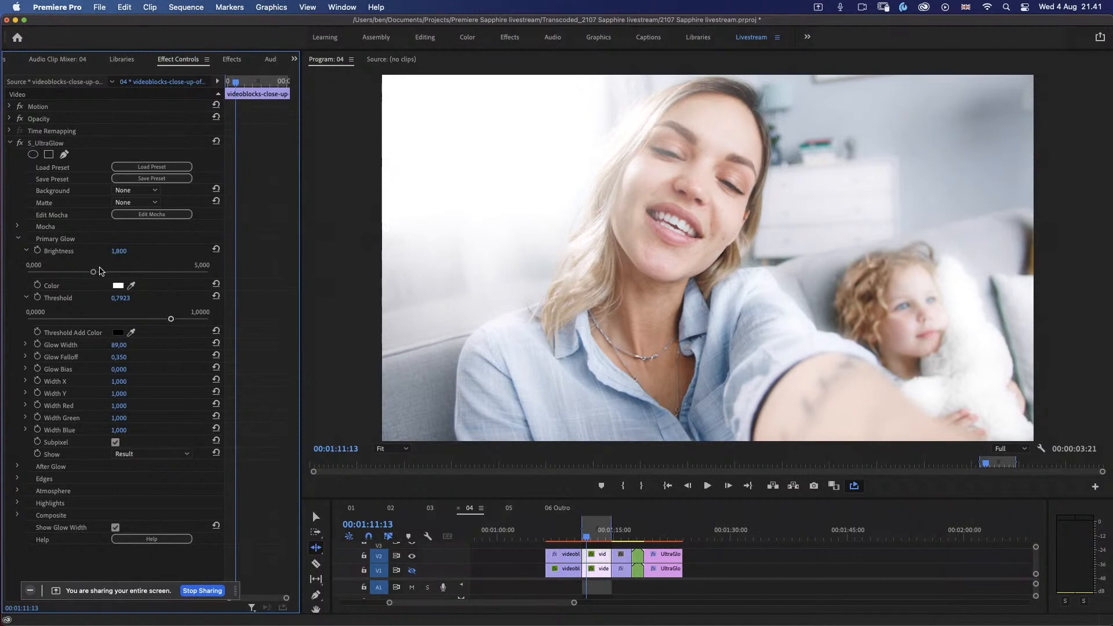
pyautogui.moveTo(94, 274)
pyautogui.mouseDown()
pyautogui.moveTo(41, 276)
pyautogui.moveTo(76, 281)
pyautogui.mouseUp()
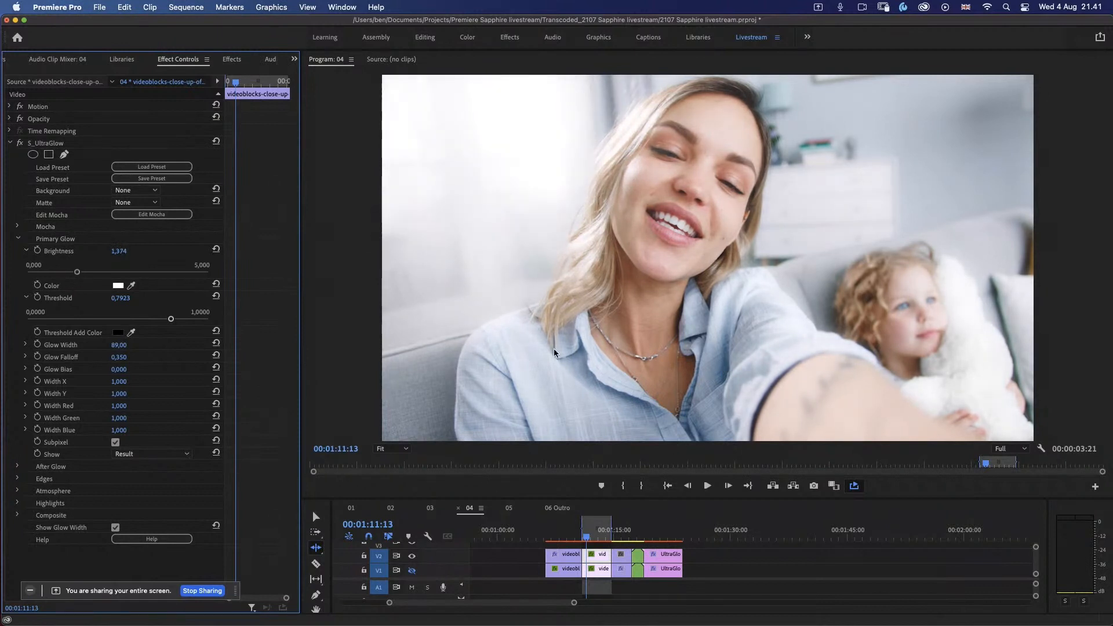
# Step: Compare the selfie clip with S_UltraGlow switched off and on, and play back the glowing version
pyautogui.click(19, 144)
pyautogui.click(19, 145)
pyautogui.click(19, 145)
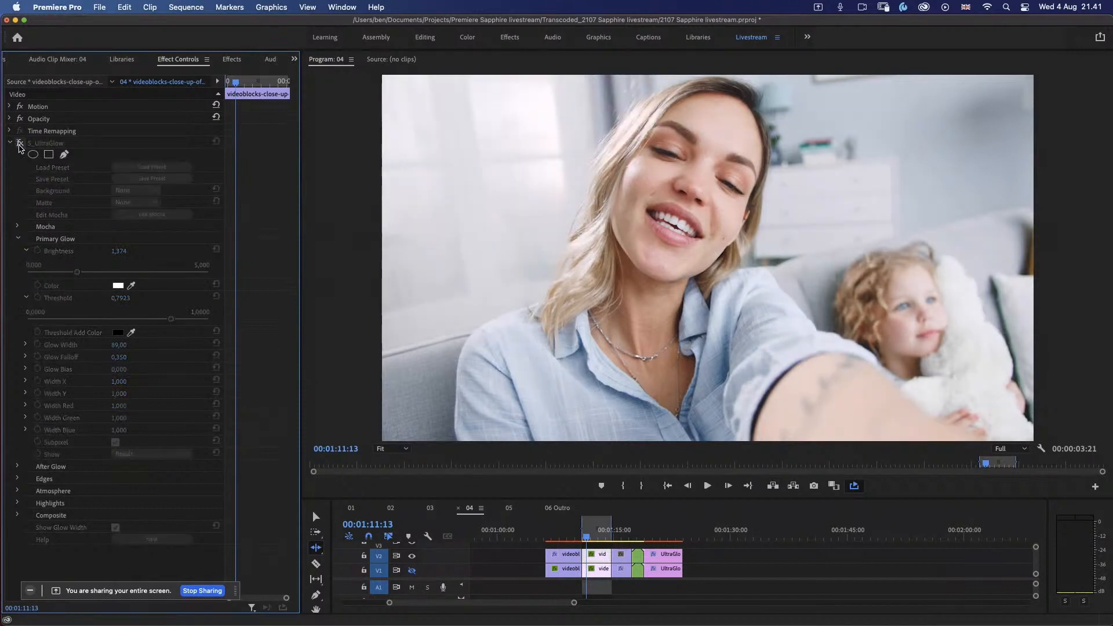
pyautogui.click(19, 145)
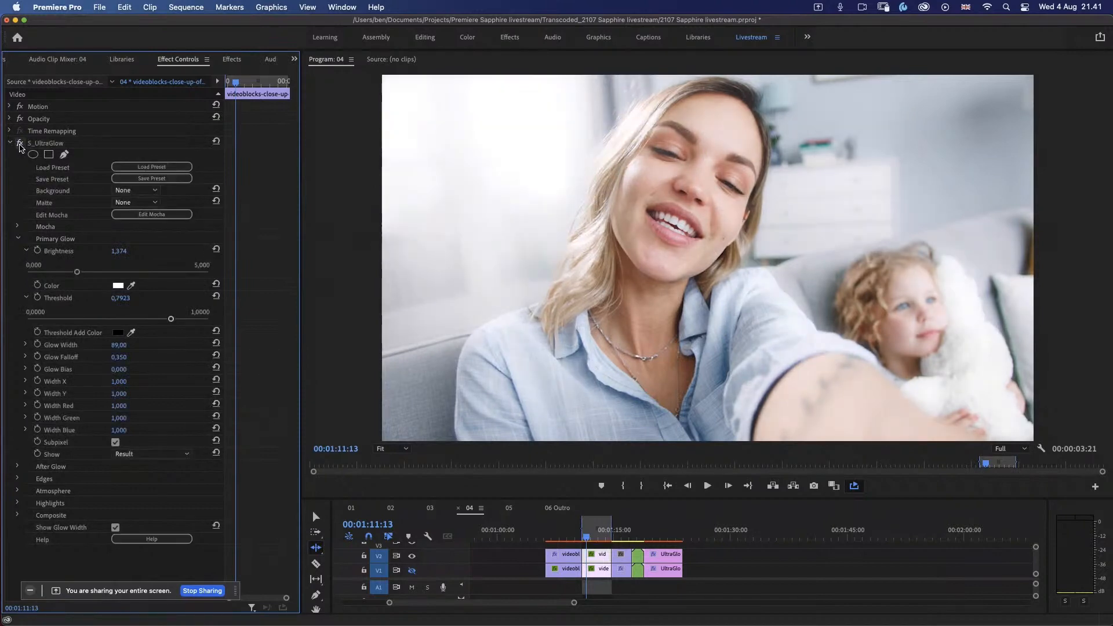
pyautogui.click(708, 487)
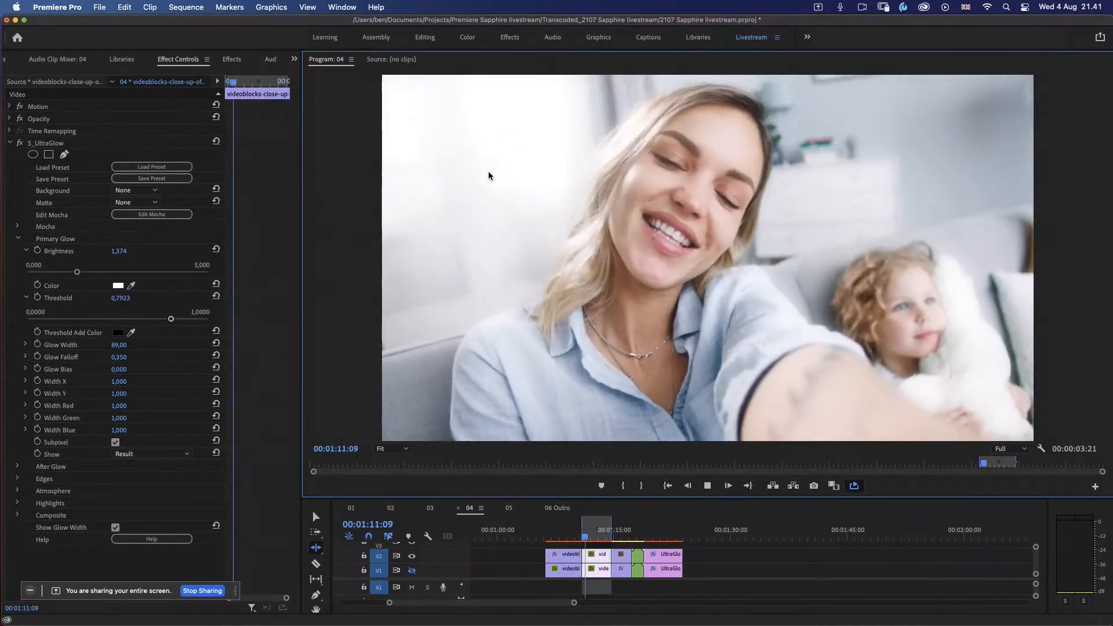
pyautogui.press('space')
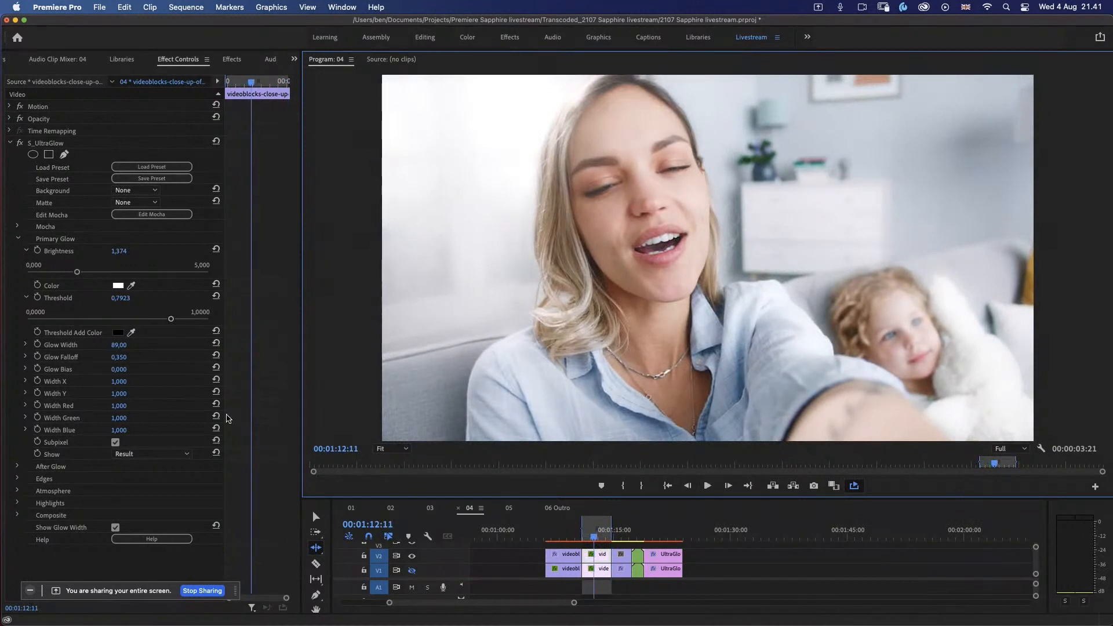
# Step: Set the After Glow Width to 295 and the Primary Glow Brightness to about 1.118
pyautogui.click(18, 467)
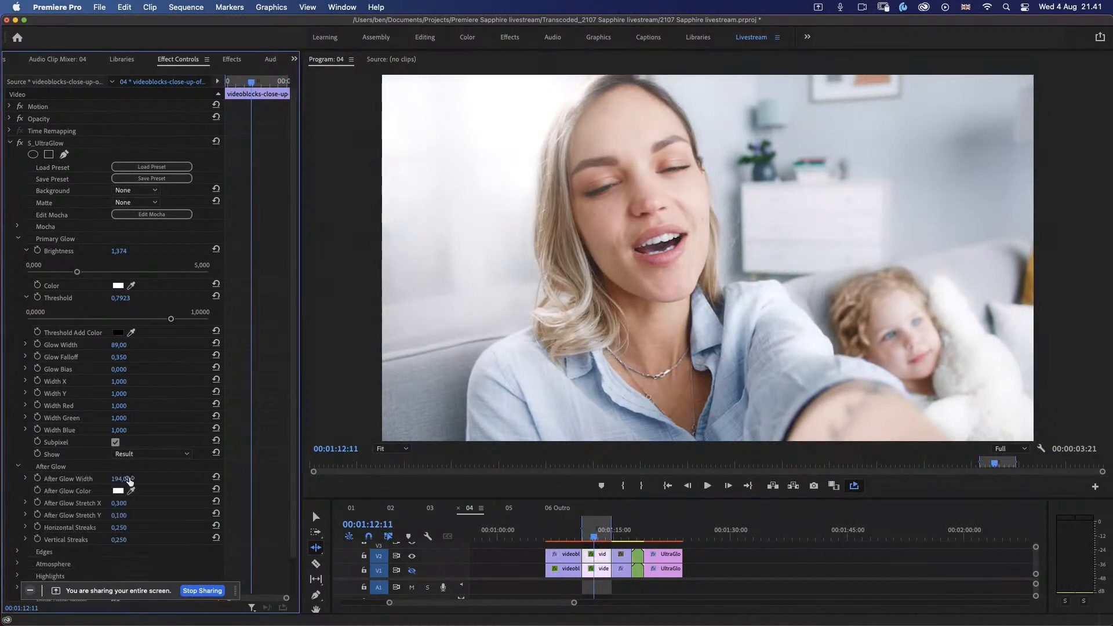
pyautogui.moveTo(160, 480); pyautogui.dragTo(127, 478)
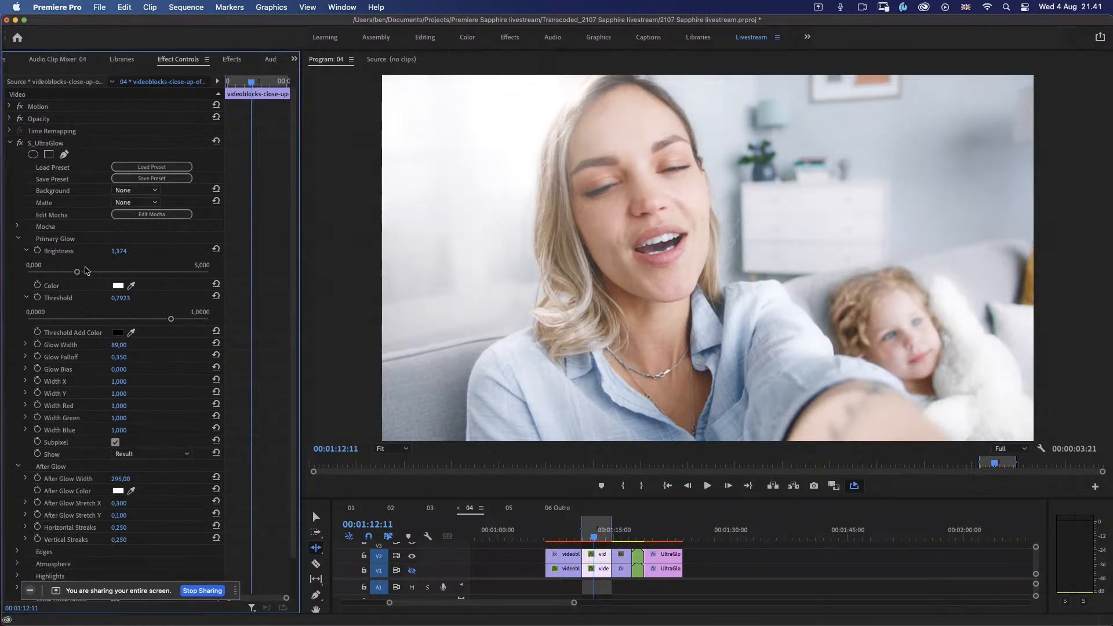
pyautogui.moveTo(77, 272)
pyautogui.mouseDown()
pyautogui.moveTo(48, 273)
pyautogui.moveTo(67, 274)
pyautogui.mouseUp()
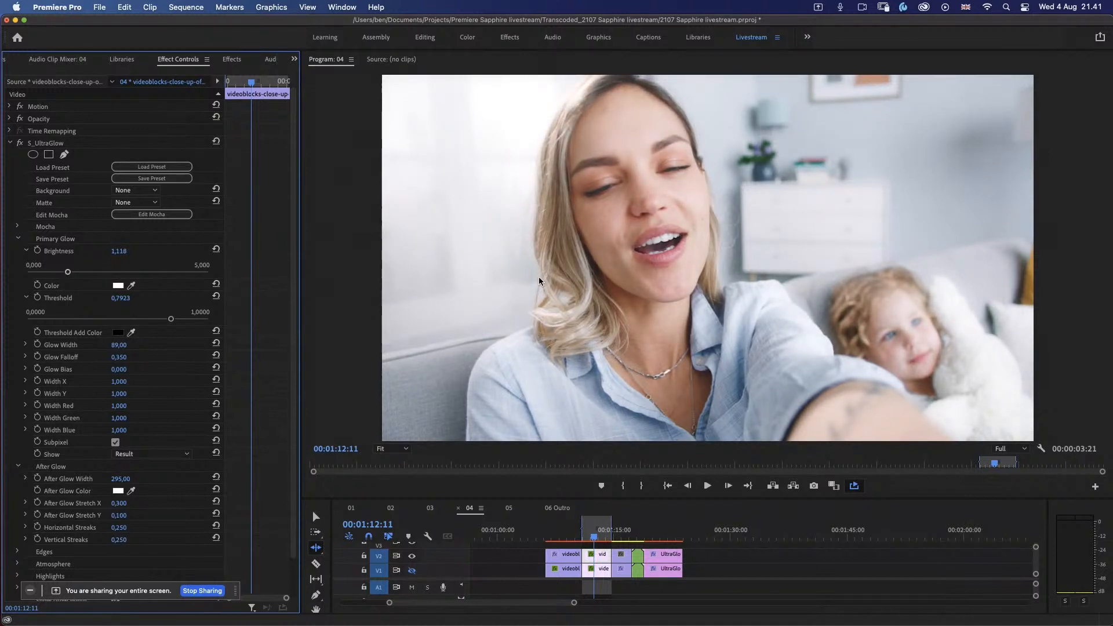
# Step: Play the softened selfie clip and compare different frames with S_UltraGlow switched off and on
pyautogui.press('space')
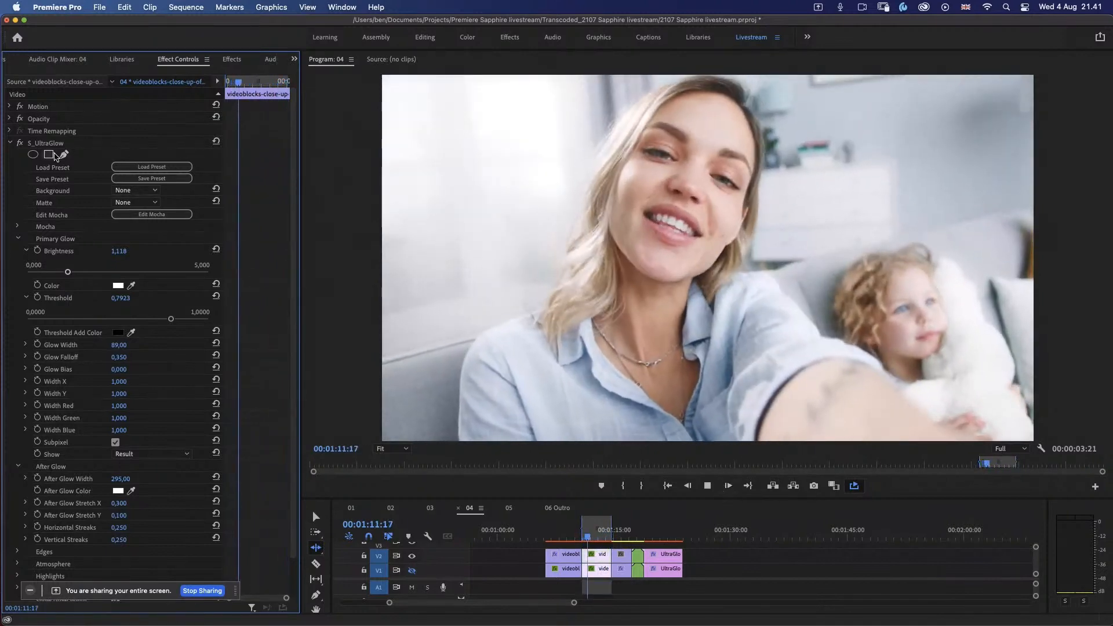
pyautogui.press('space')
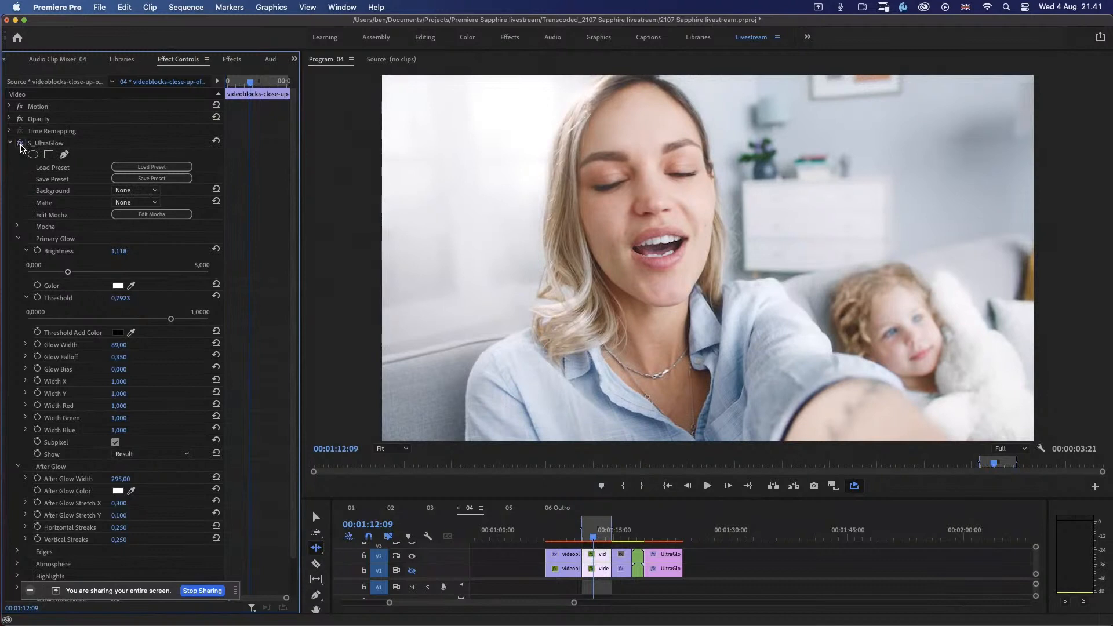
pyautogui.click(20, 144)
pyautogui.click(20, 144)
pyautogui.click(20, 144)
pyautogui.click(20, 144)
pyautogui.press('space')
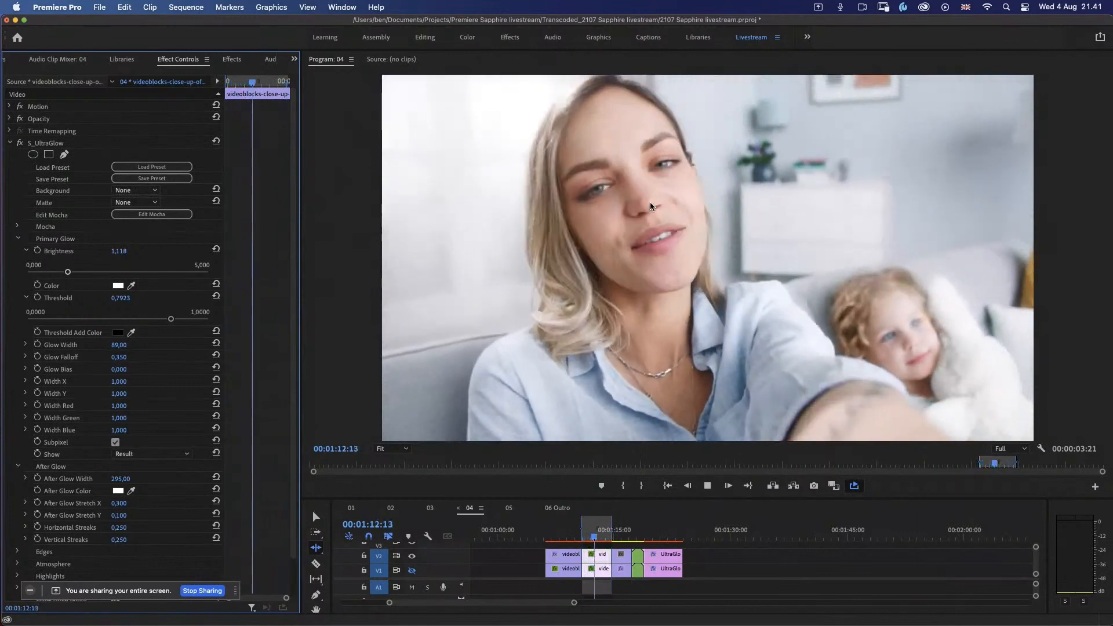
pyautogui.press('space')
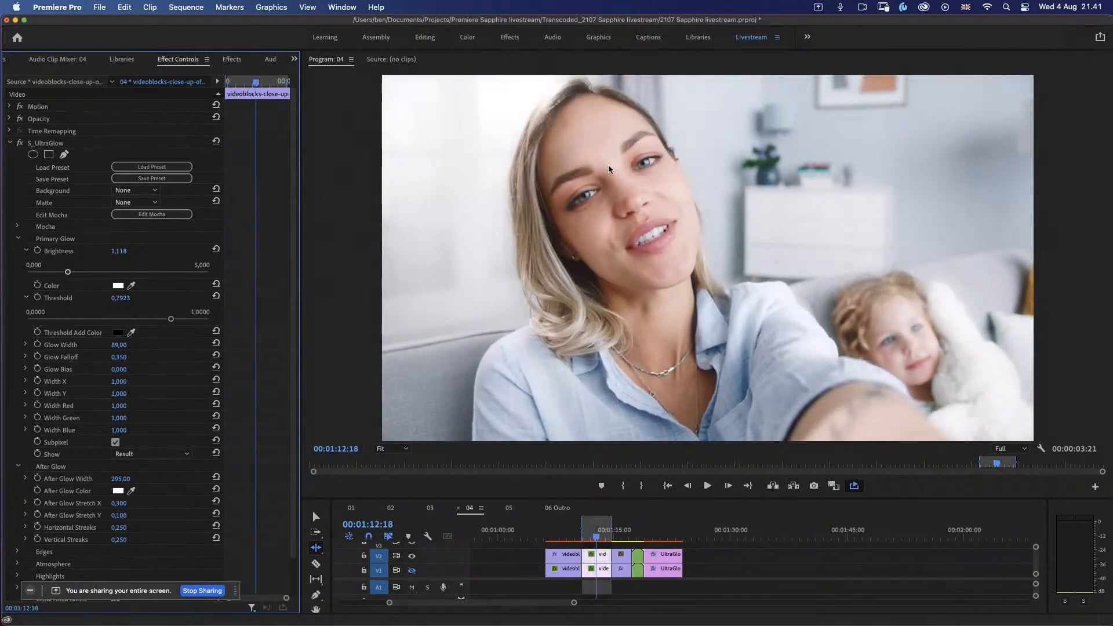
pyautogui.click(20, 144)
pyautogui.click(20, 144)
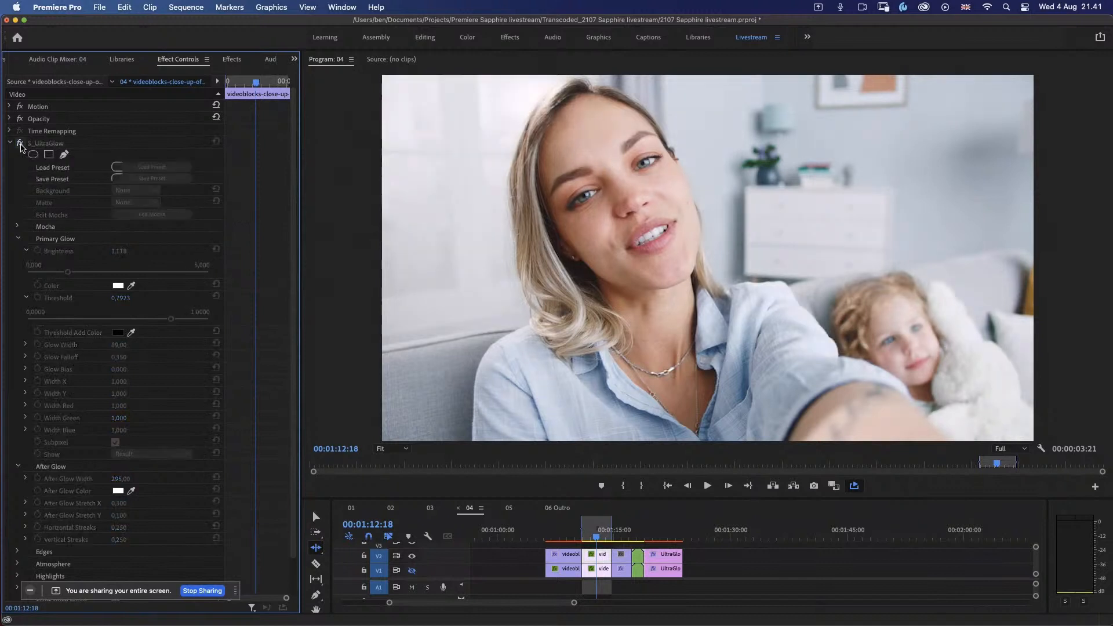
pyautogui.click(20, 144)
pyautogui.click(20, 143)
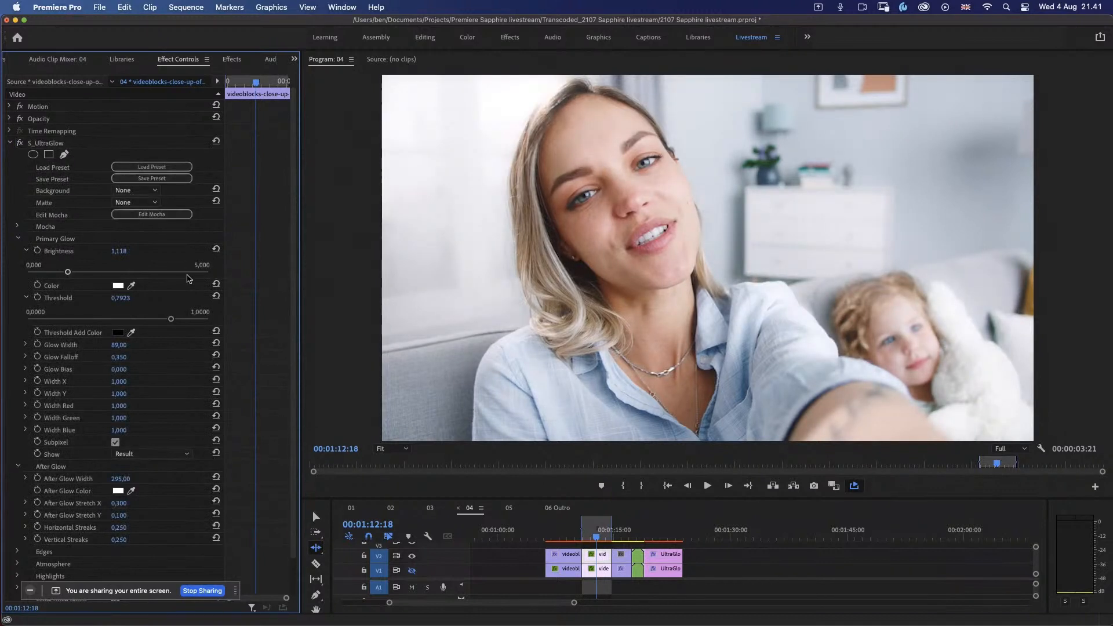
# Step: Try a Primary Glow Threshold of about 0.71 against the unglowed clip, and readjust it to about 0.751
pyautogui.moveTo(173, 323); pyautogui.dragTo(154, 320)
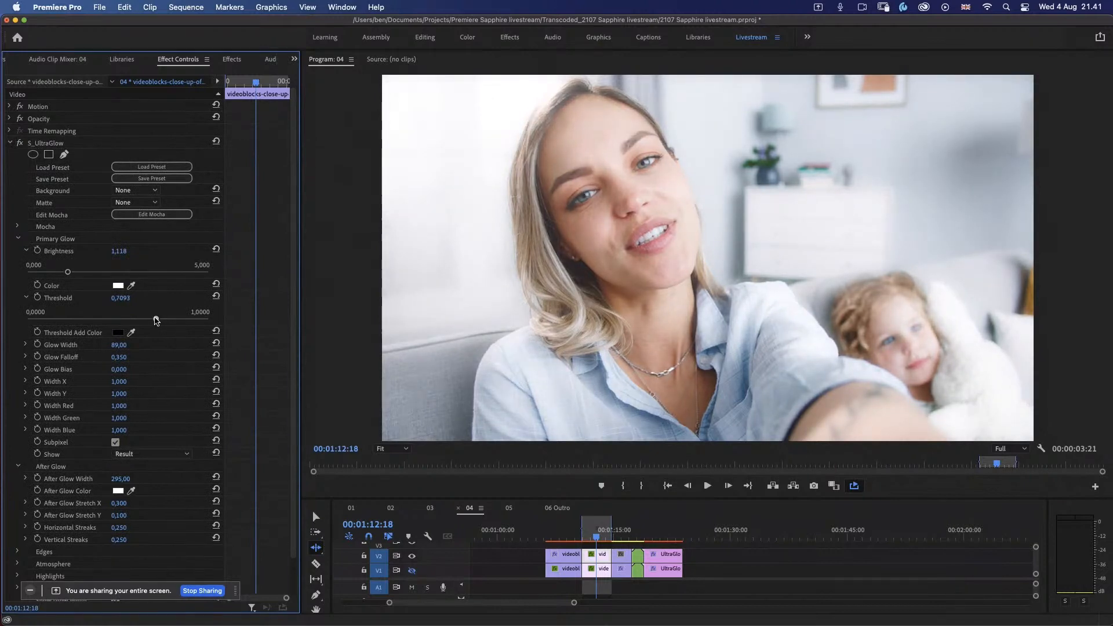
pyautogui.click(20, 143)
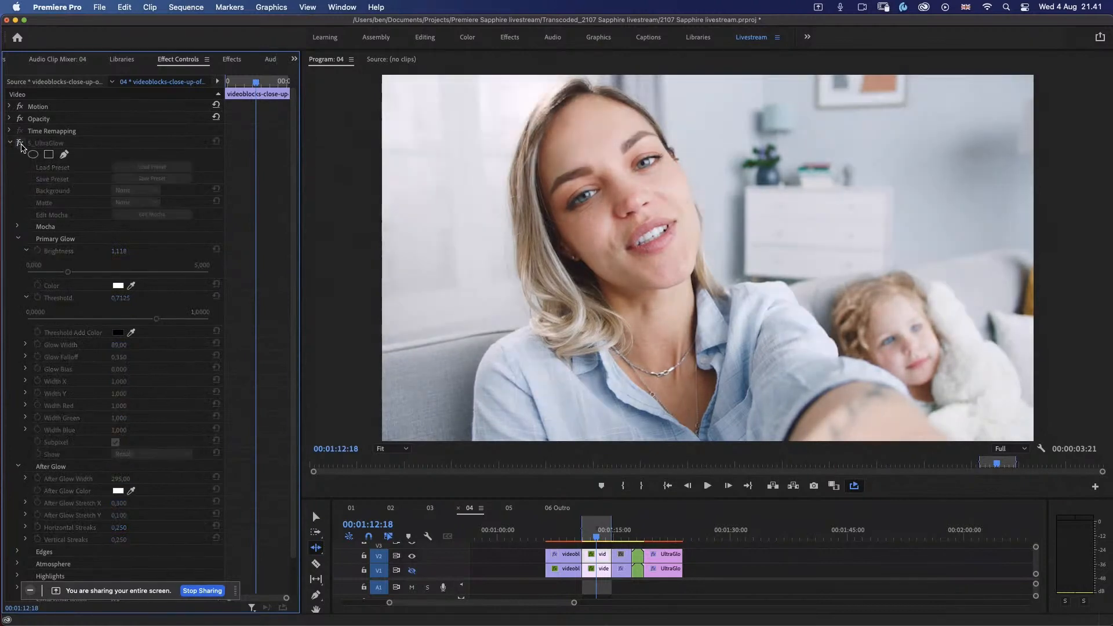
pyautogui.click(20, 144)
pyautogui.press('space')
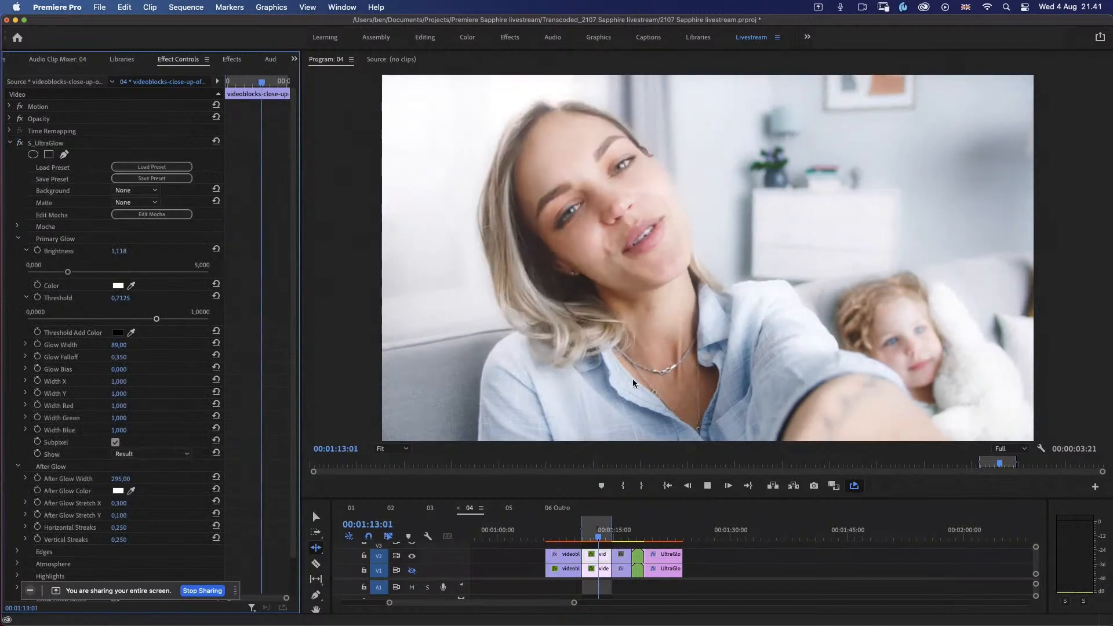
pyautogui.moveTo(158, 321); pyautogui.dragTo(166, 323)
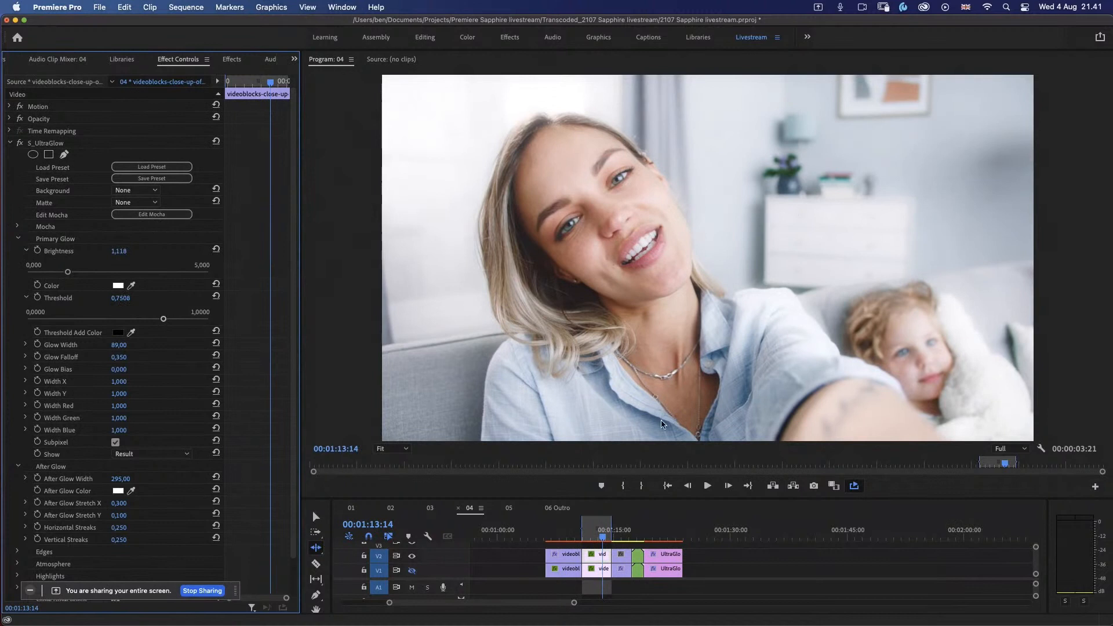
# Step: Copy S_UltraGlow from the sunset silhouette clip on V1 onto the matching V2 clip, and play it back
pyautogui.moveTo(603, 539); pyautogui.dragTo(622, 534)
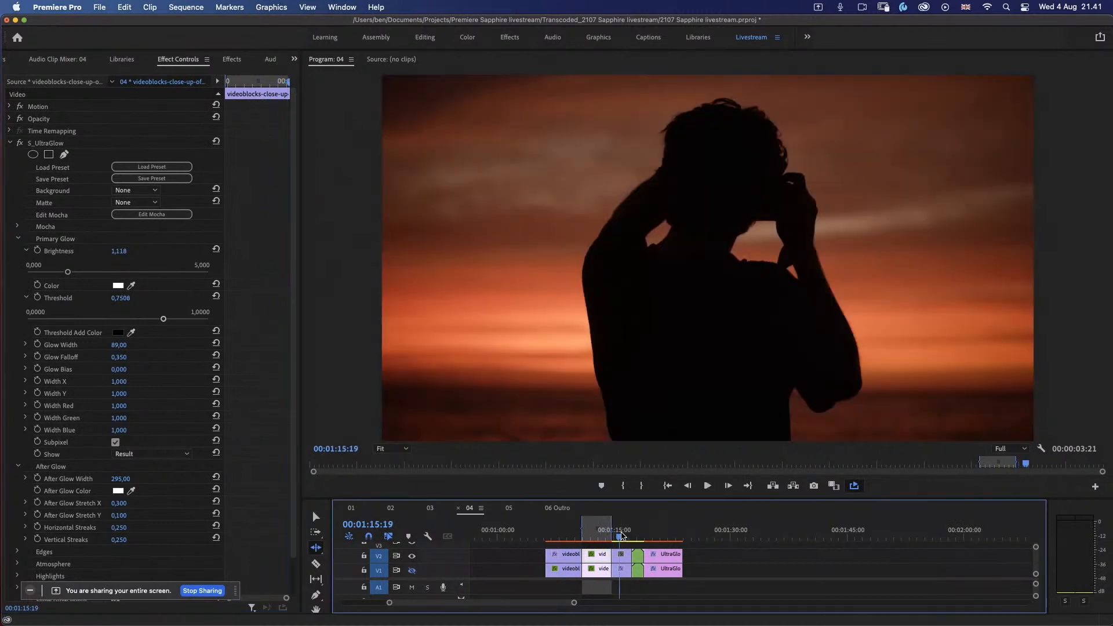
pyautogui.press('v')
pyautogui.click(625, 572)
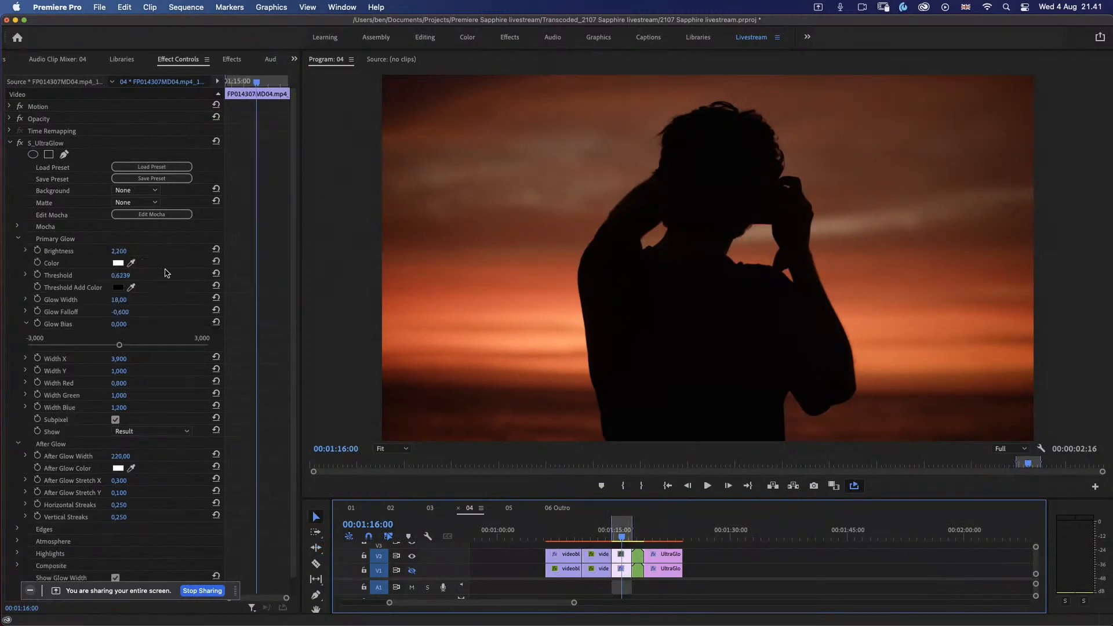
pyautogui.click(58, 143)
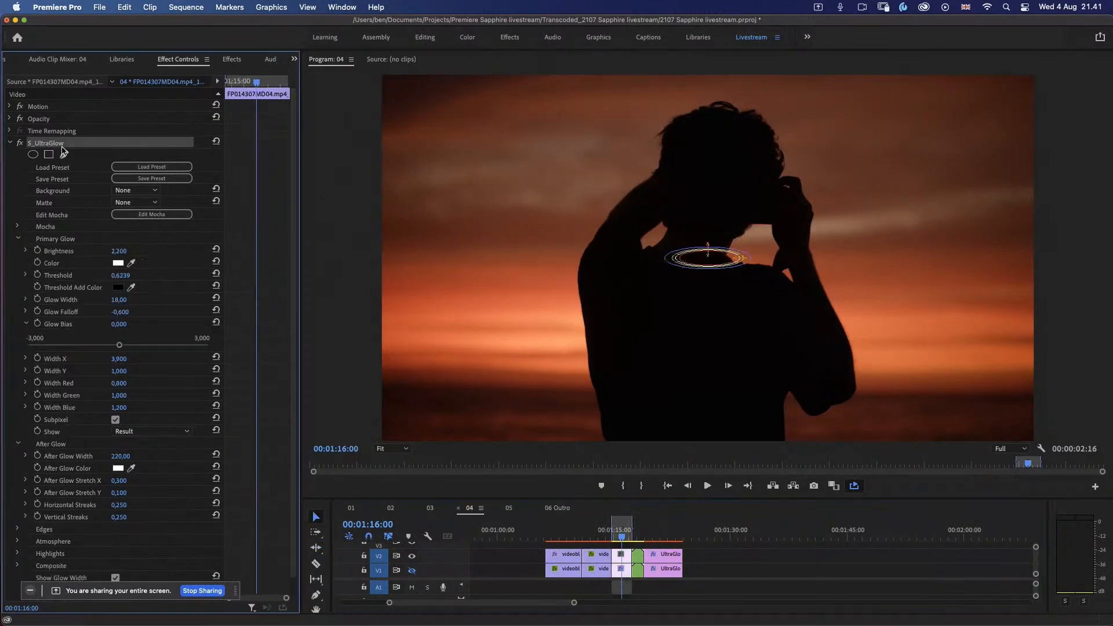
pyautogui.click(621, 557)
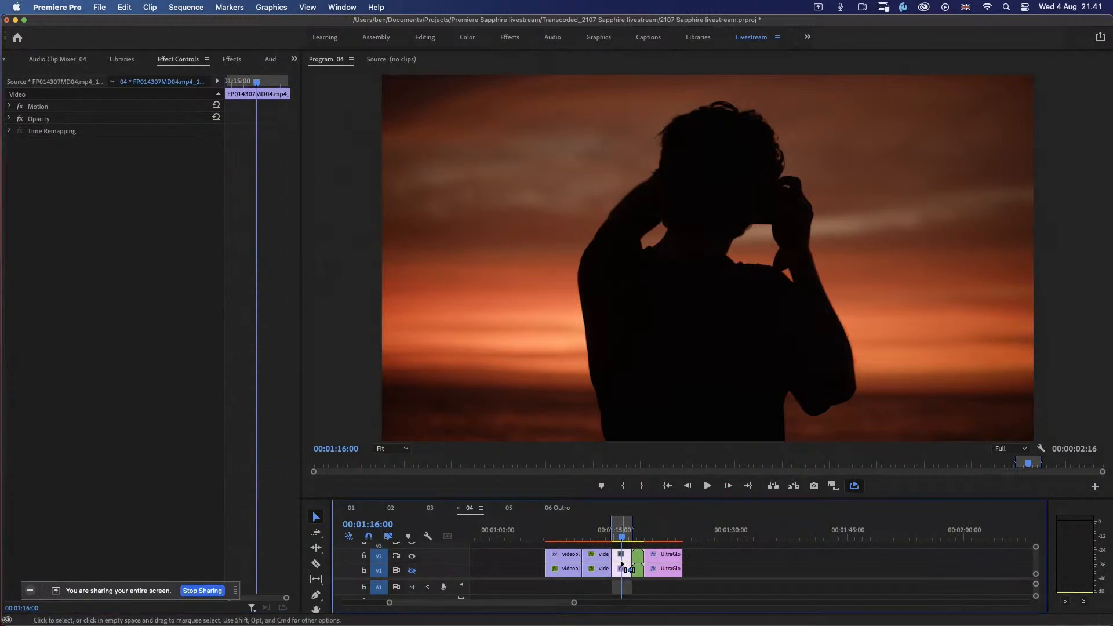
pyautogui.press('super+z')
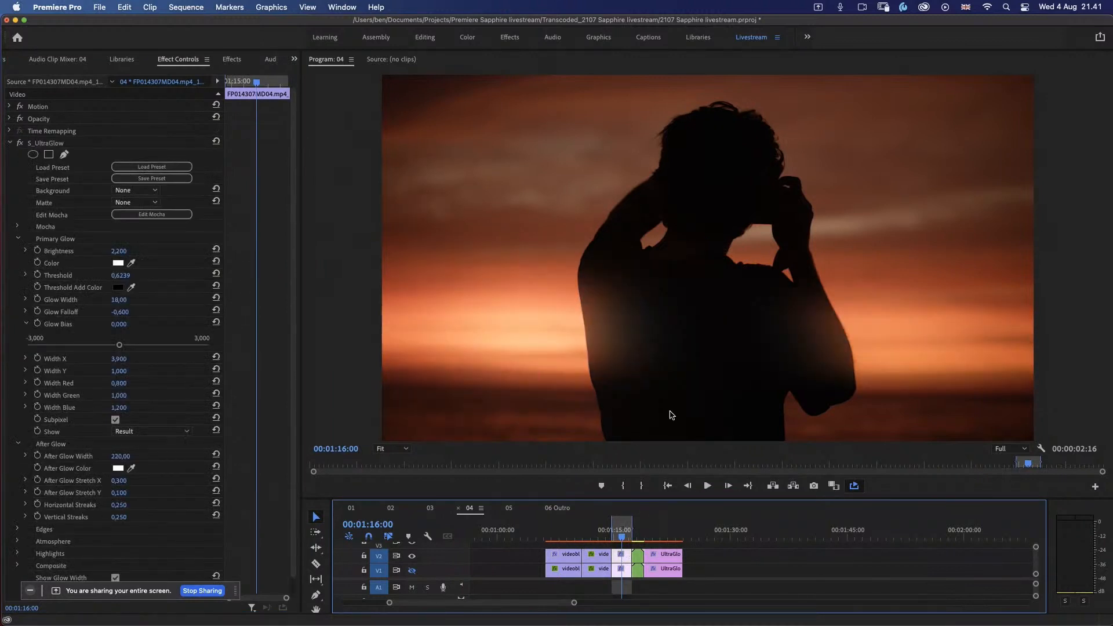
pyautogui.press('space')
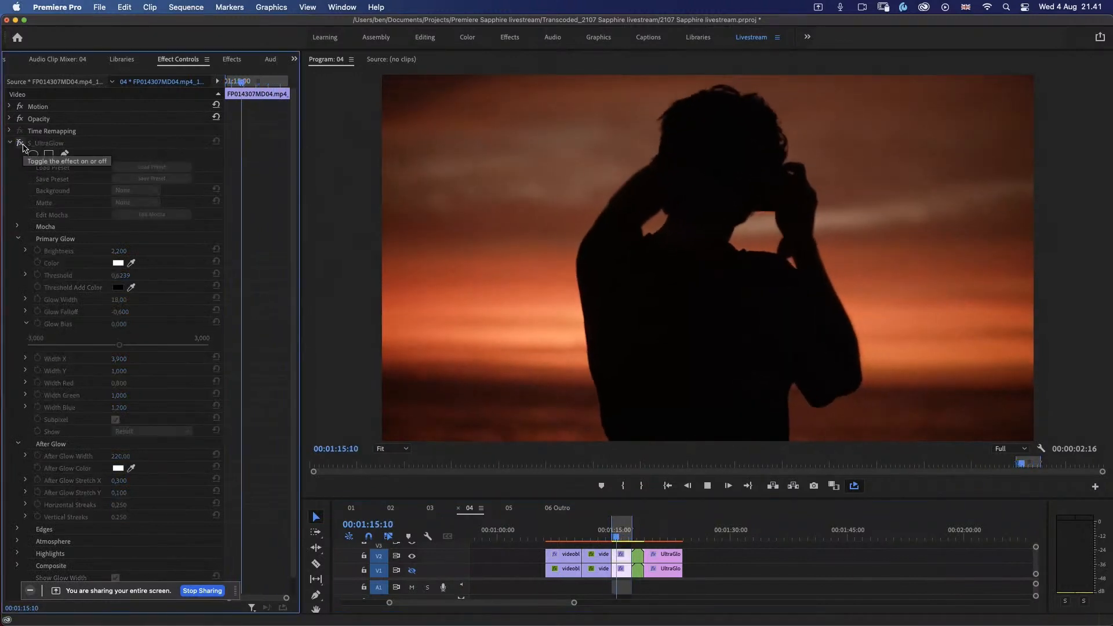
# Step: Set the sunset silhouette clip's Primary Glow Bias to about 0.412 and the Glow Falloff to about -0.786
pyautogui.press('space')
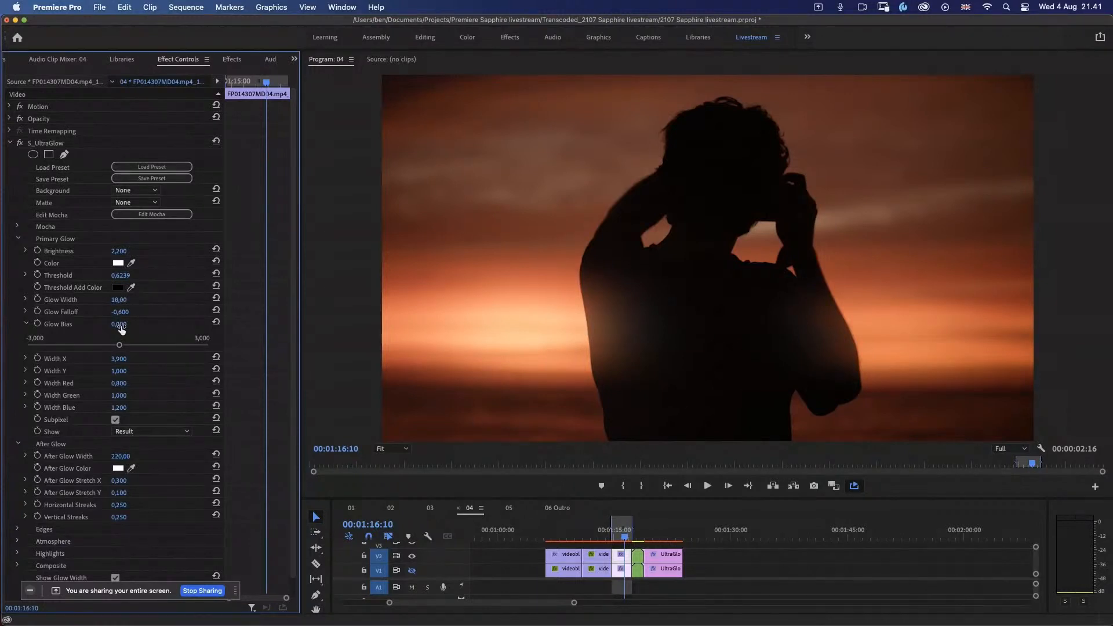
pyautogui.moveTo(119, 345)
pyautogui.mouseDown()
pyautogui.moveTo(143, 345)
pyautogui.moveTo(120, 346)
pyautogui.moveTo(130, 345)
pyautogui.mouseUp()
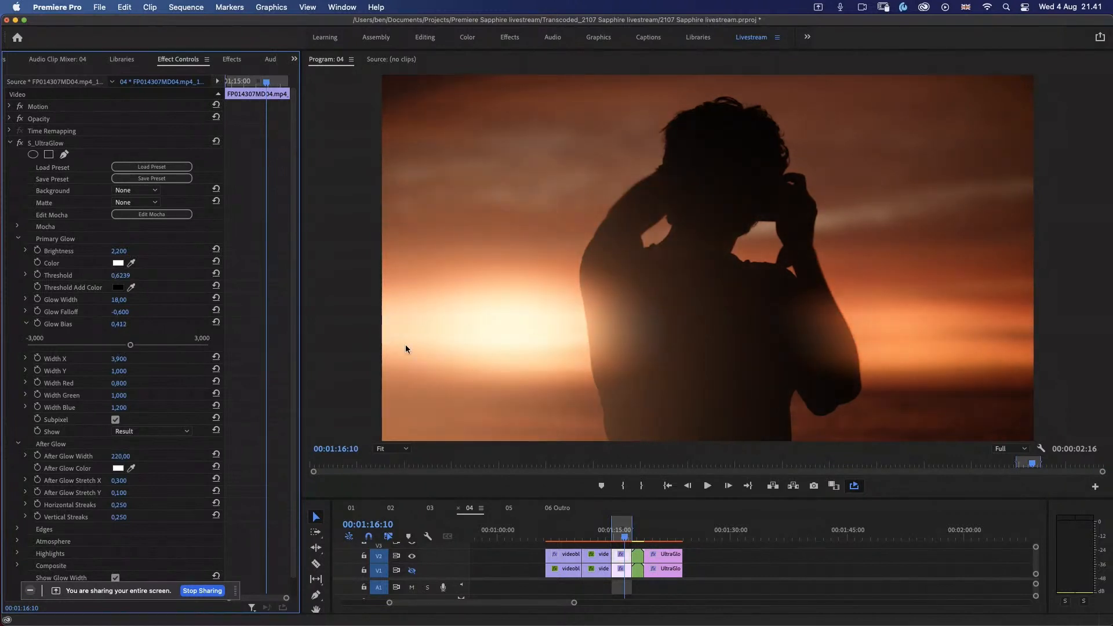
pyautogui.click(26, 311)
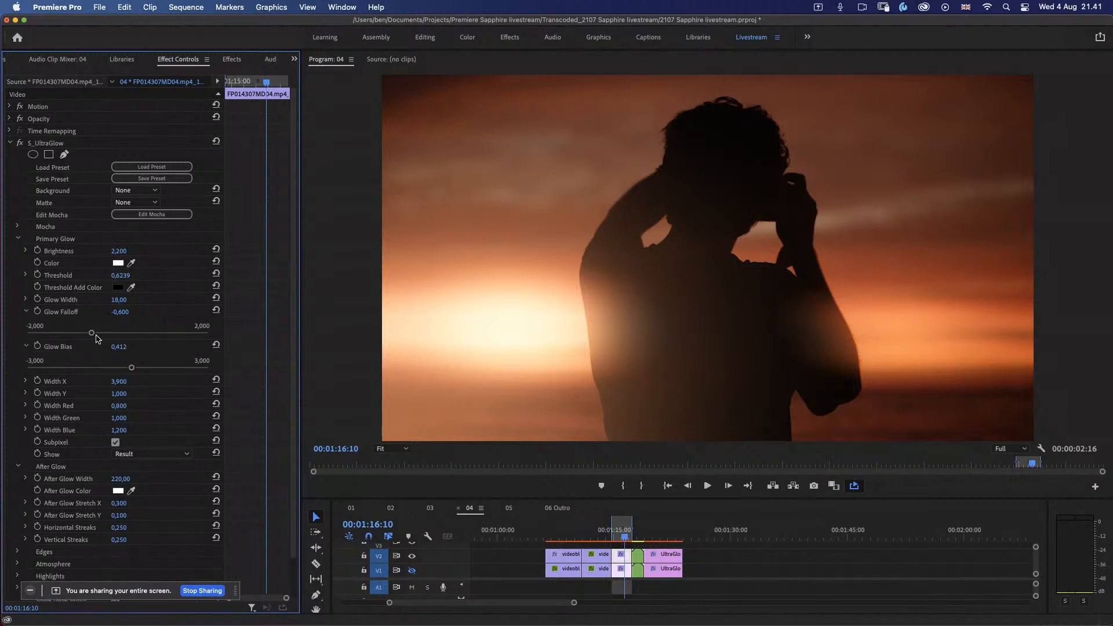
pyautogui.moveTo(91, 333)
pyautogui.mouseDown()
pyautogui.moveTo(124, 338)
pyautogui.moveTo(82, 339)
pyautogui.mouseUp()
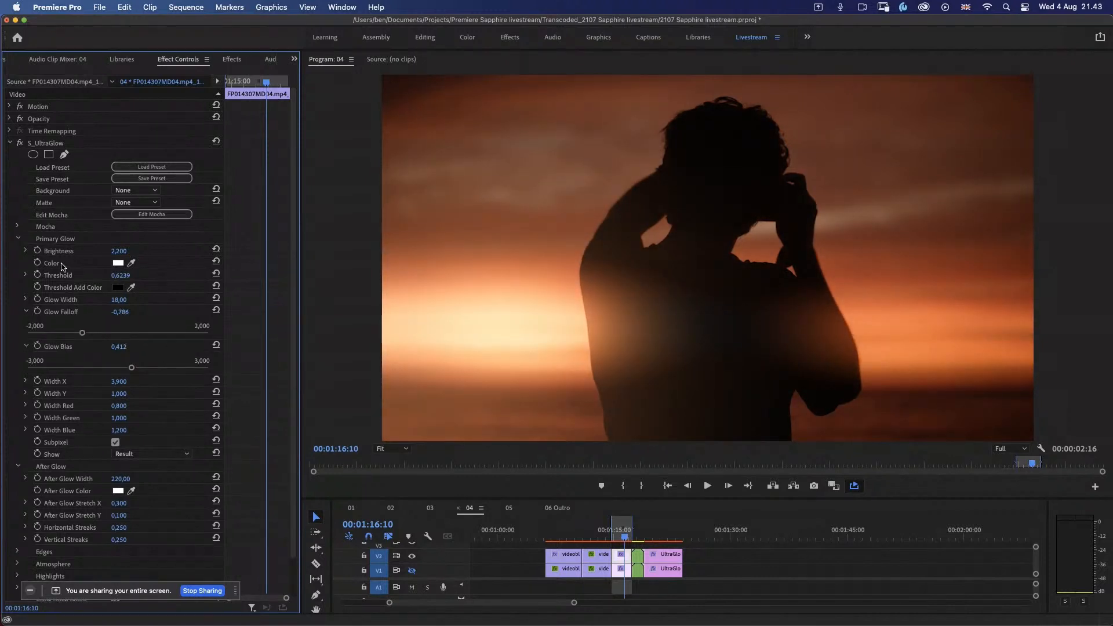
# Step: Set the silhouette clip's Primary Glow Brightness to about 1.534 and play the clip back
pyautogui.click(25, 251)
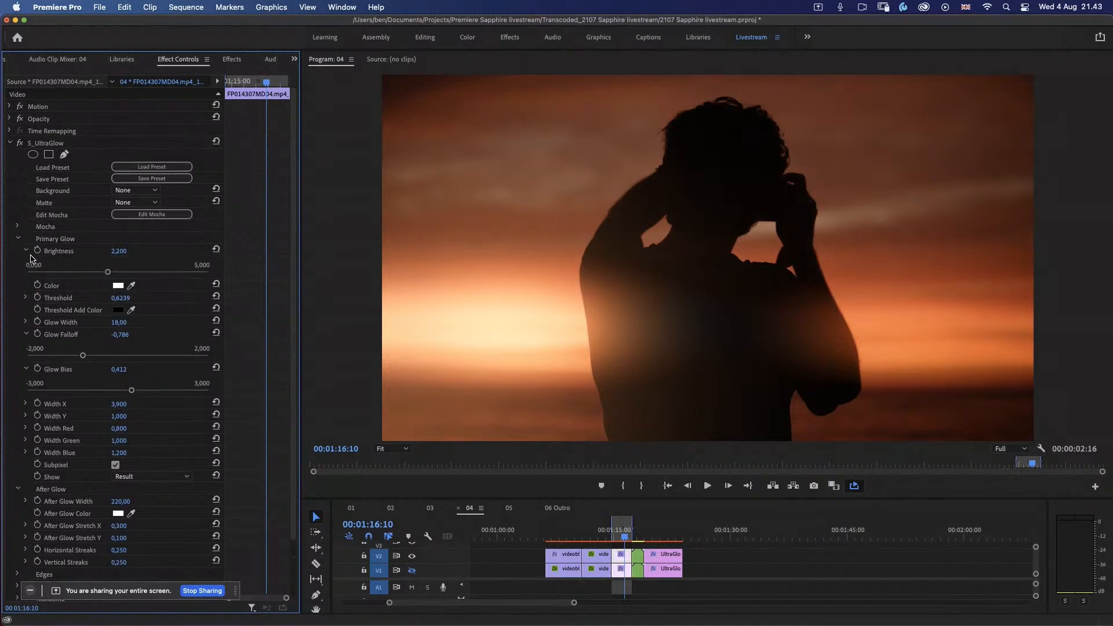
pyautogui.moveTo(108, 273); pyautogui.dragTo(79, 274)
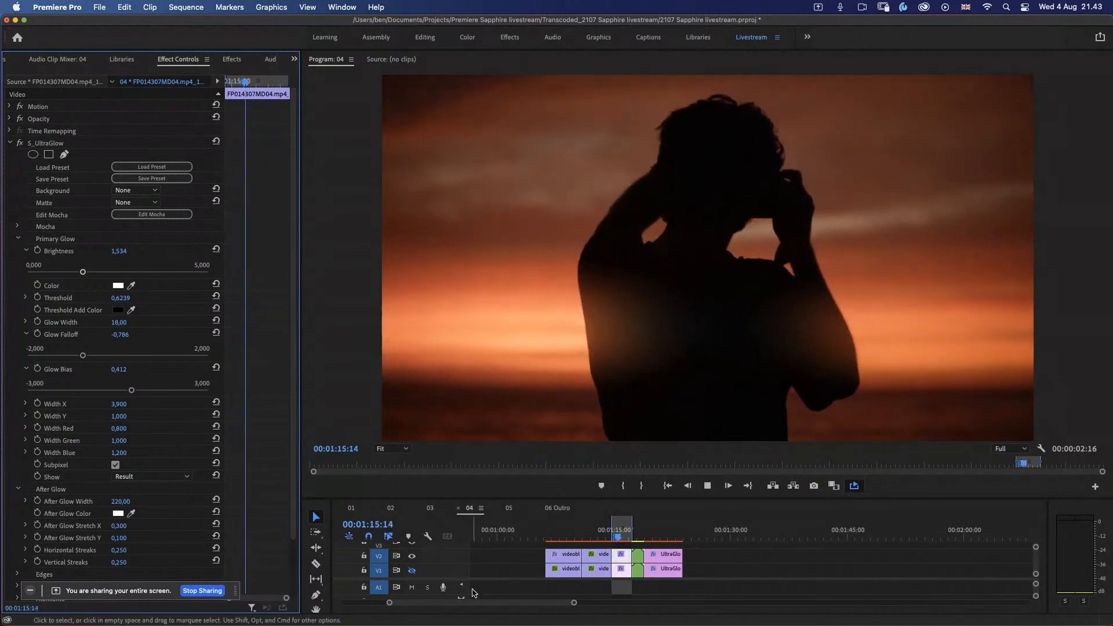
pyautogui.press('space')
pyautogui.moveTo(606, 624)
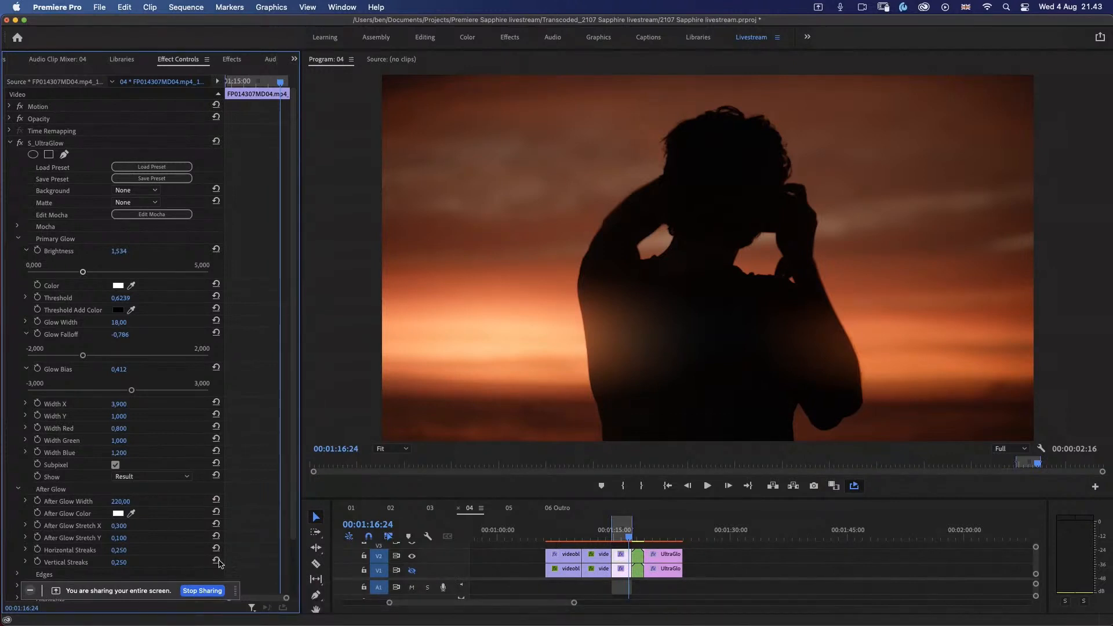
pyautogui.click(235, 590)
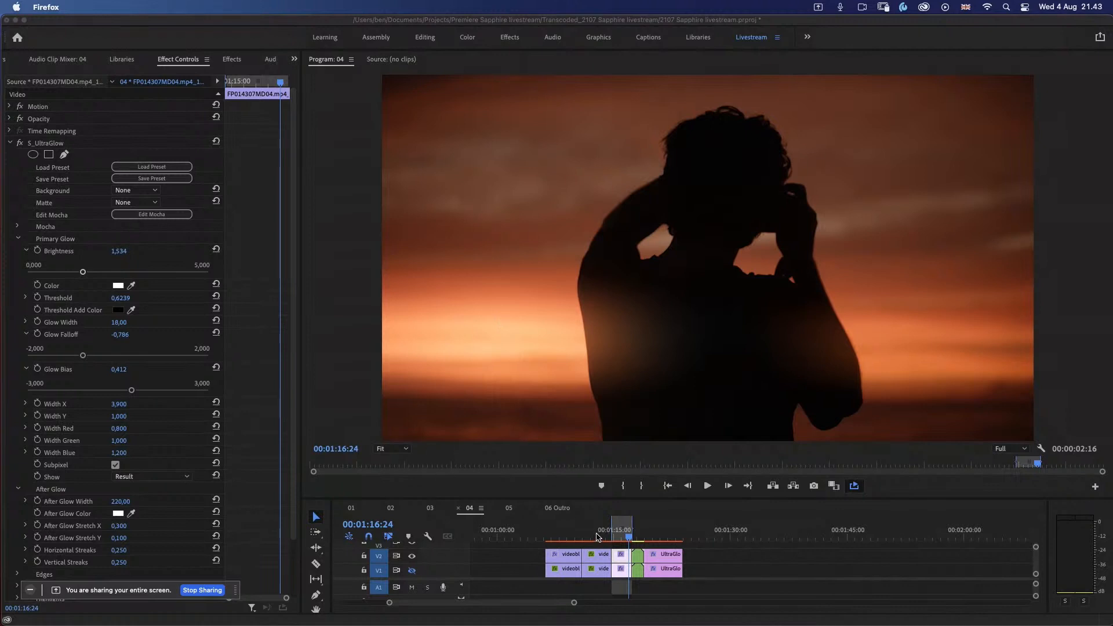
# Step: Copy S_UltraGlow from the nested portrait clip on V1 onto the matching nested clip on V2
pyautogui.click(597, 538)
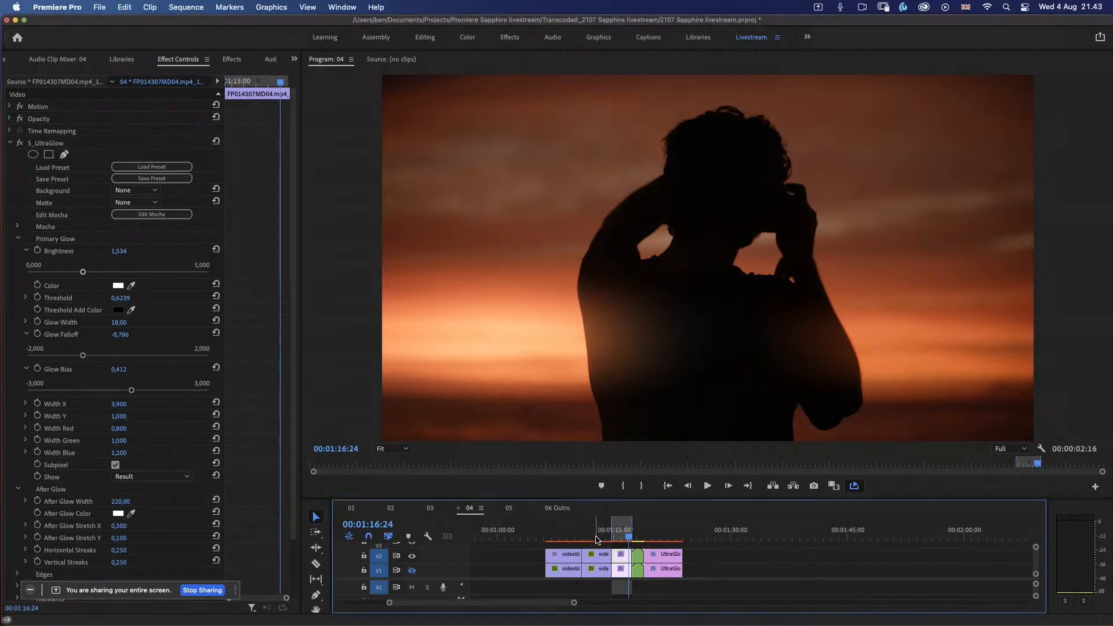
pyautogui.moveTo(597, 537); pyautogui.dragTo(635, 543)
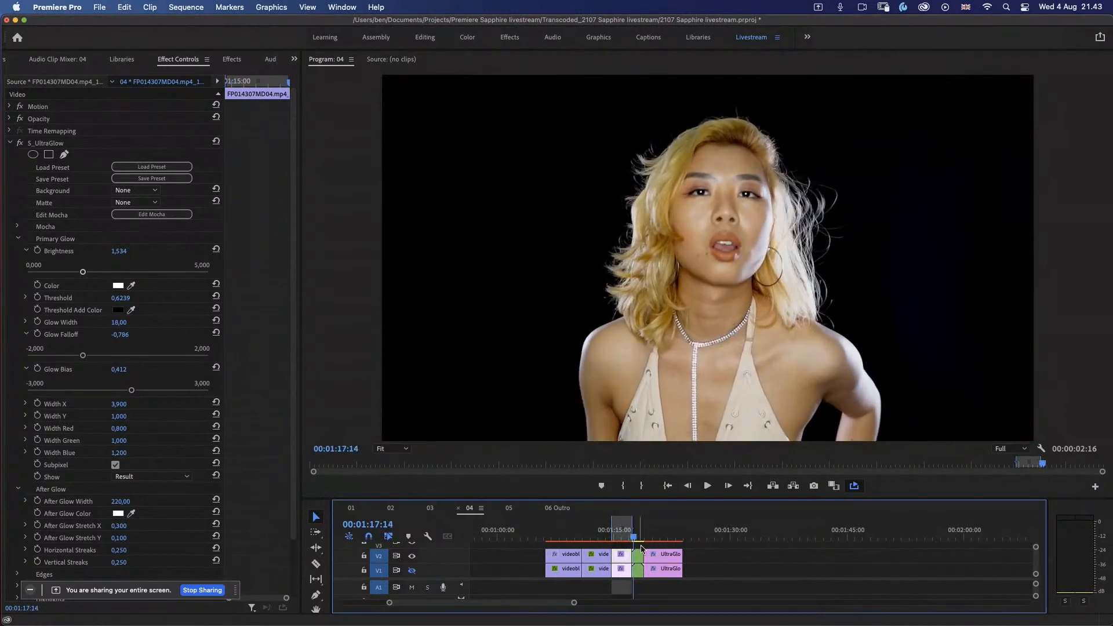
pyautogui.click(640, 574)
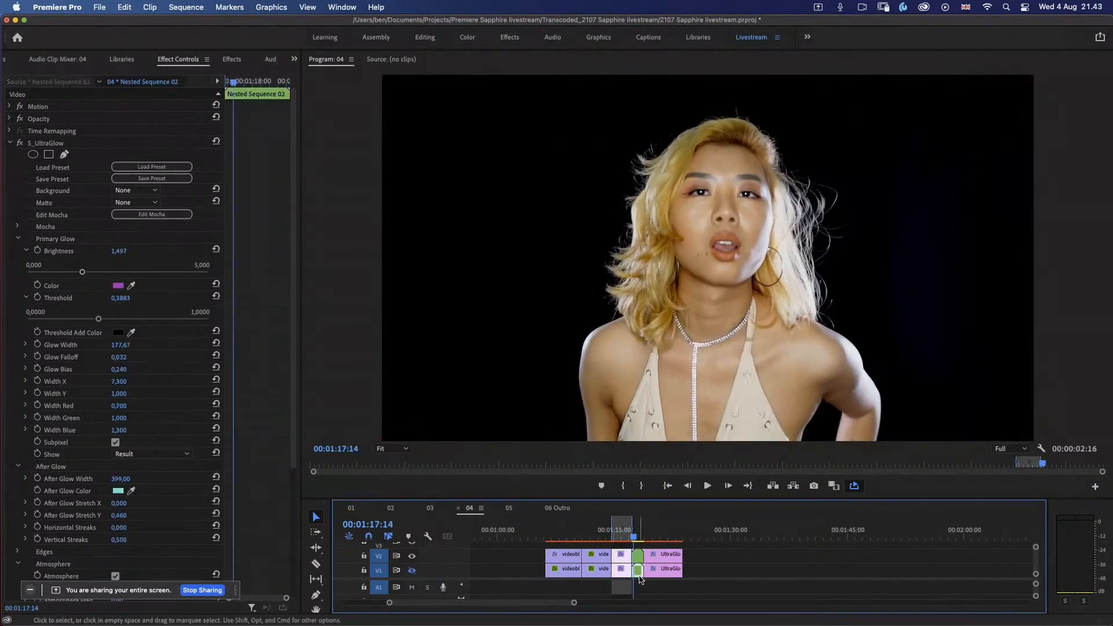
pyautogui.click(47, 160)
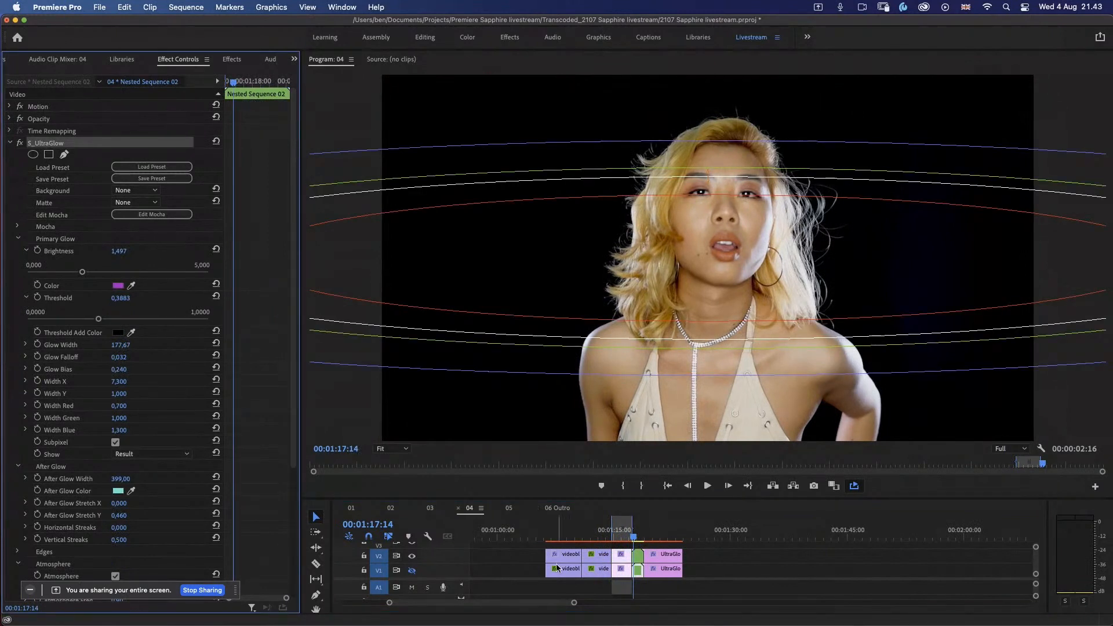
pyautogui.click(639, 575)
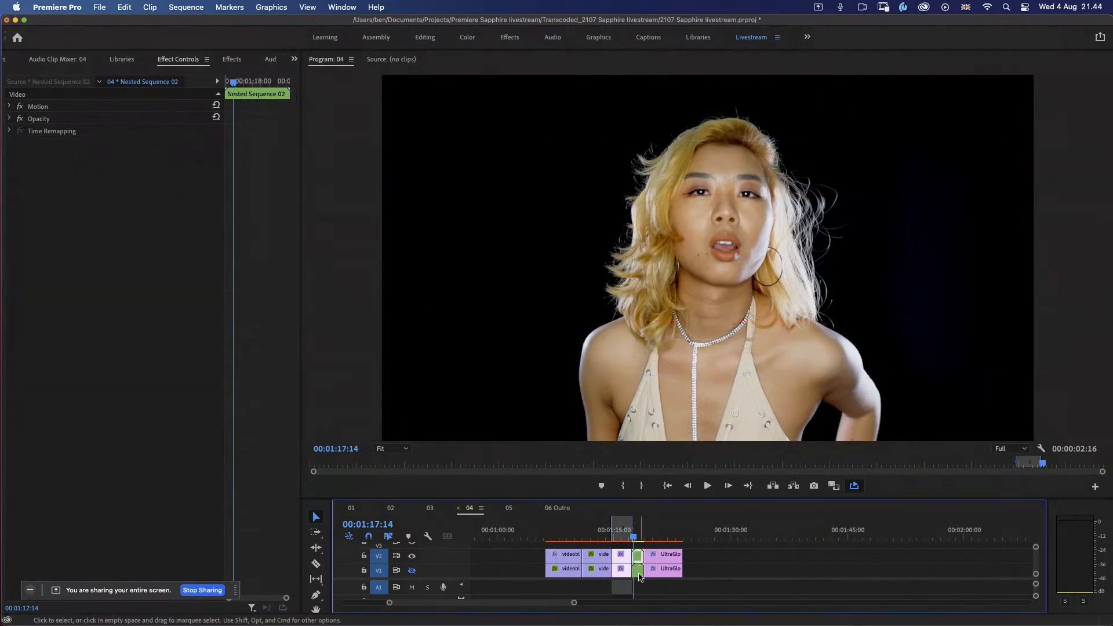
pyautogui.click(640, 575)
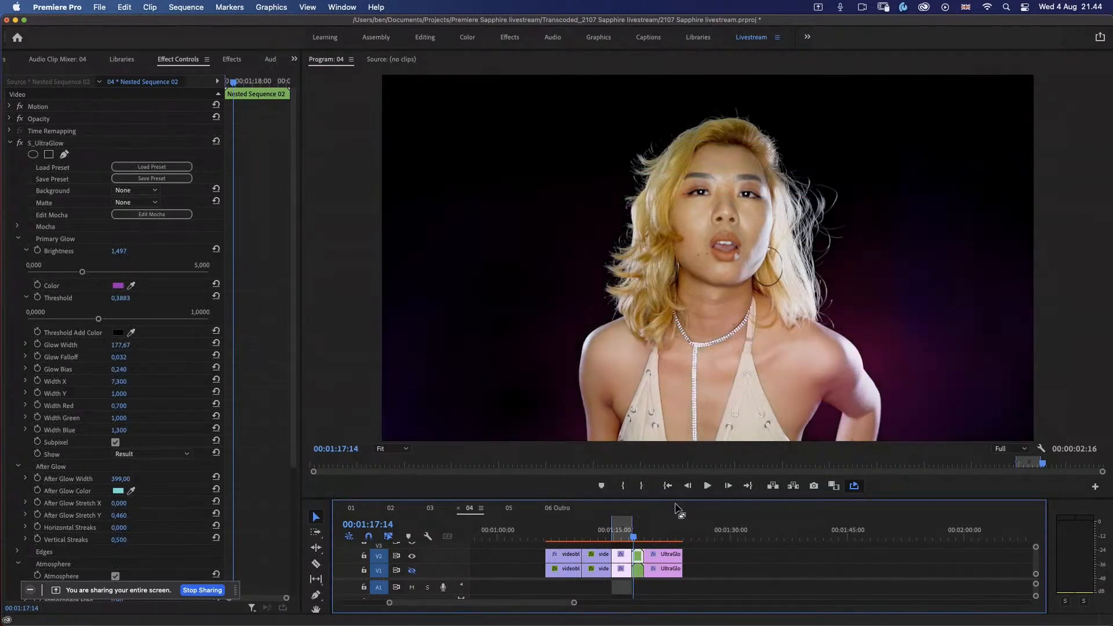
# Step: Mark the nested portrait clip's range for playback and set its Primary Glow Threshold to about 0.3674
pyautogui.press('i')
pyautogui.click(708, 486)
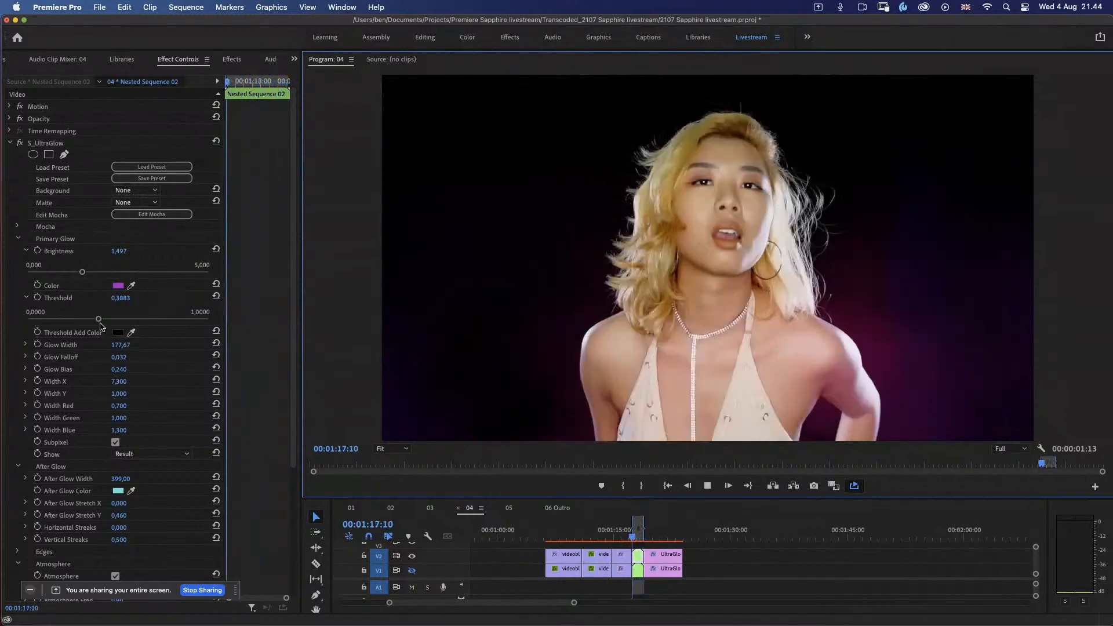
pyautogui.moveTo(99, 320); pyautogui.dragTo(93, 320)
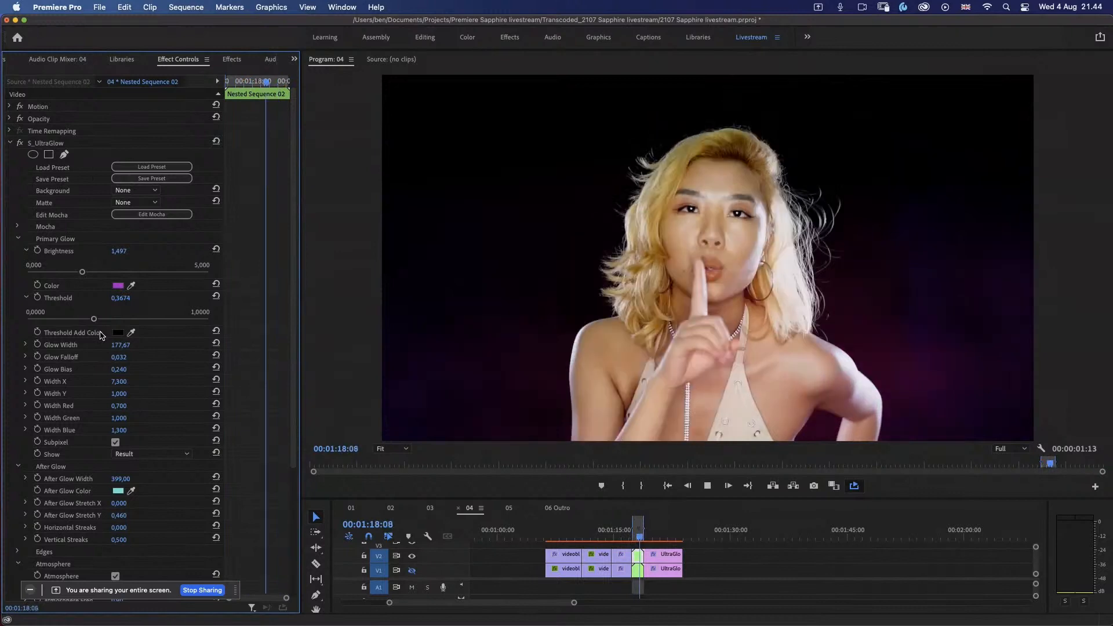
# Step: Review the Atmosphere settings and compare the playing portrait clip with S_UltraGlow switched off and on
pyautogui.scroll(-5, 292, 348)
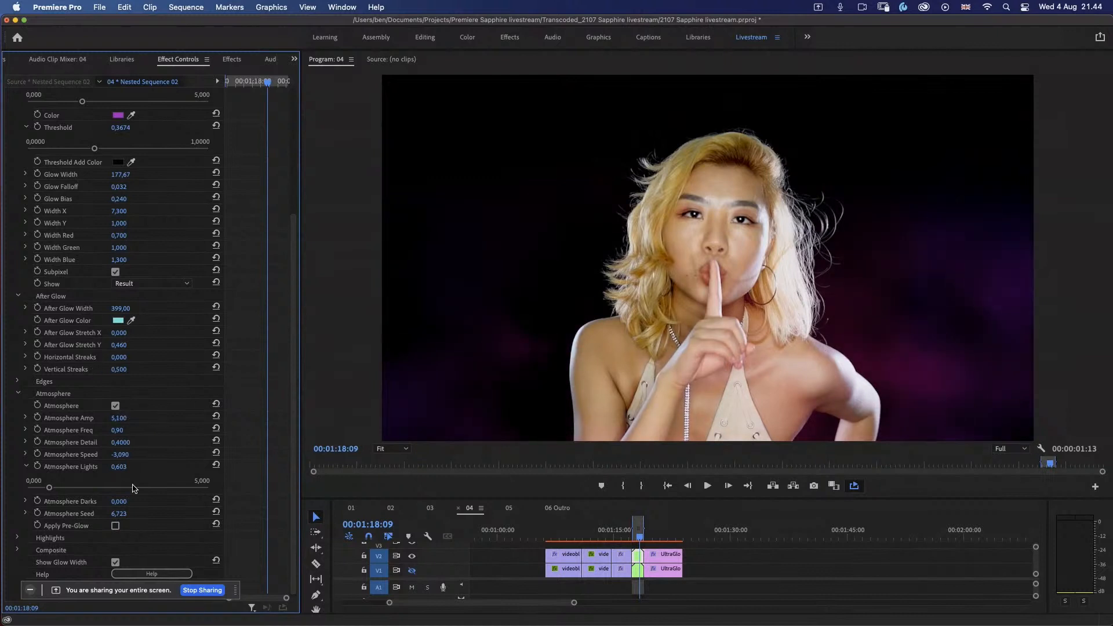
pyautogui.press('space')
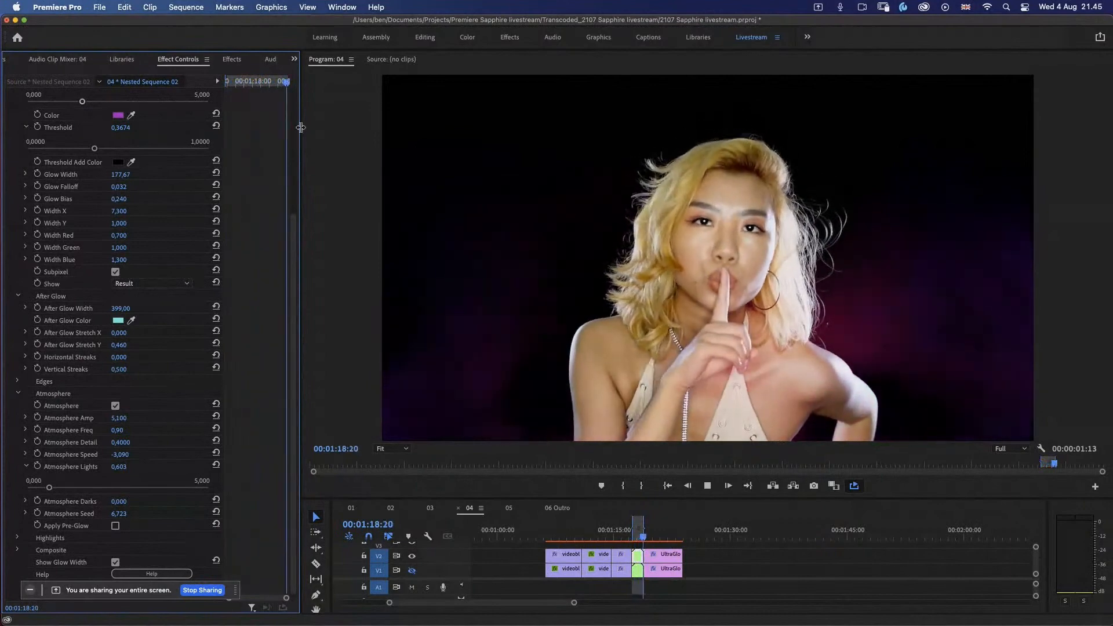
pyautogui.scroll(5, 21, 149)
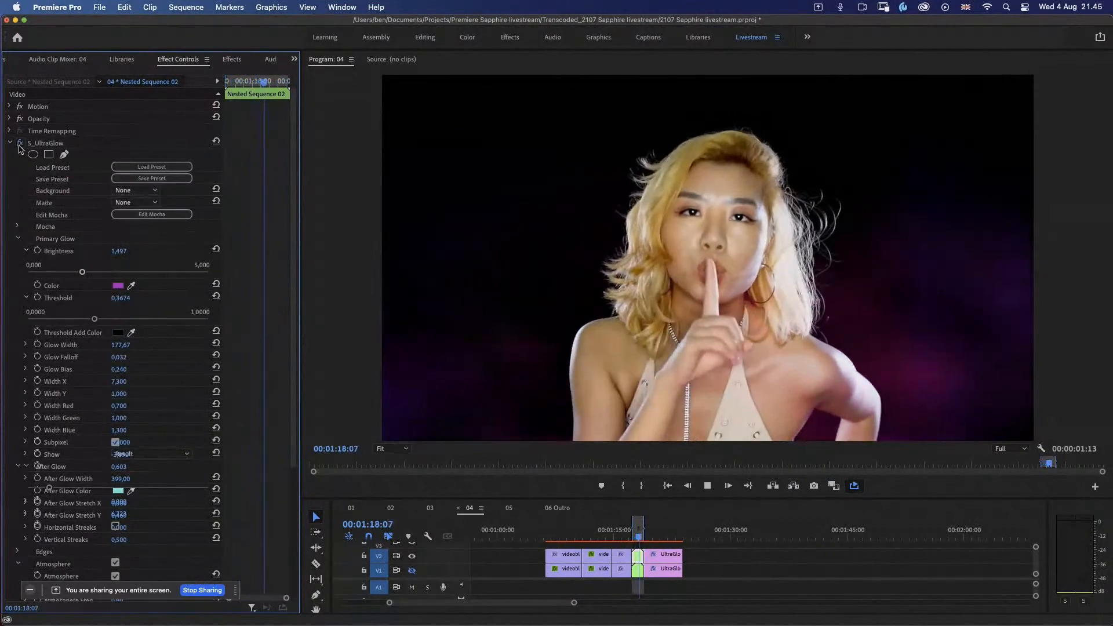
pyautogui.click(20, 145)
pyautogui.click(21, 145)
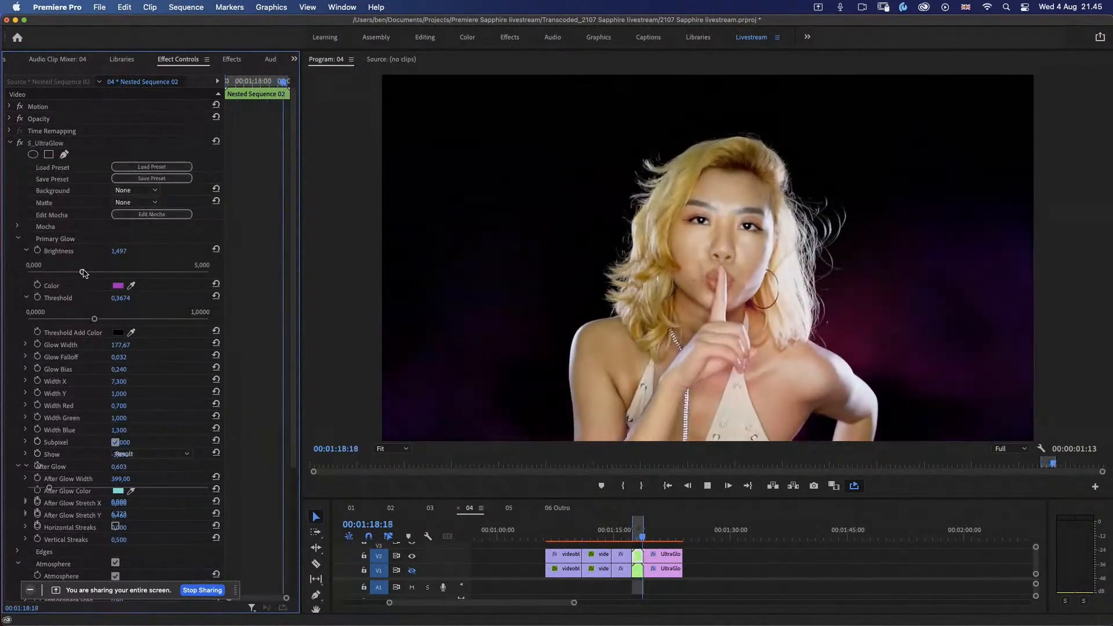
# Step: Set the portrait clip's Primary Glow Brightness to about 1.821 and its Atmosphere Amp to 1.1
pyautogui.moveTo(84, 272); pyautogui.dragTo(92, 273)
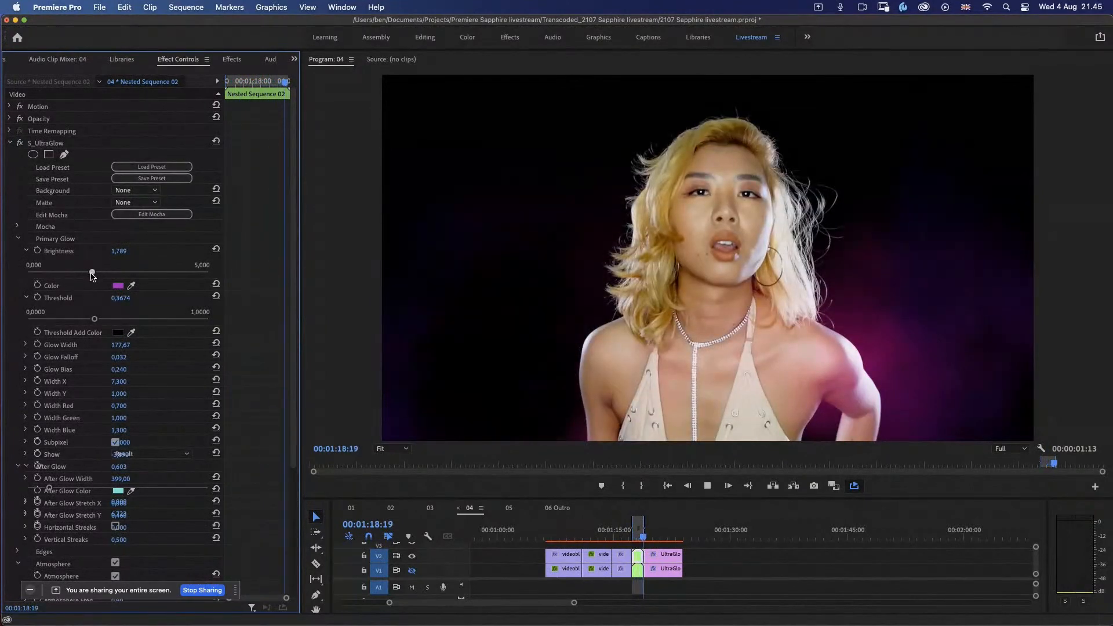
pyautogui.press('space')
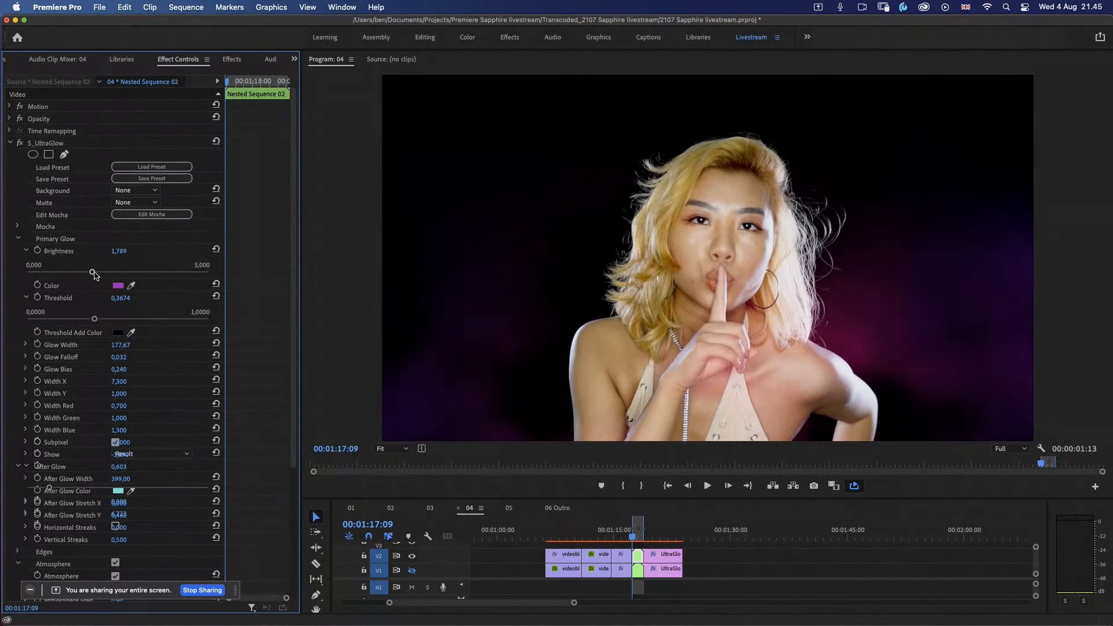
pyautogui.moveTo(95, 274); pyautogui.dragTo(97, 276)
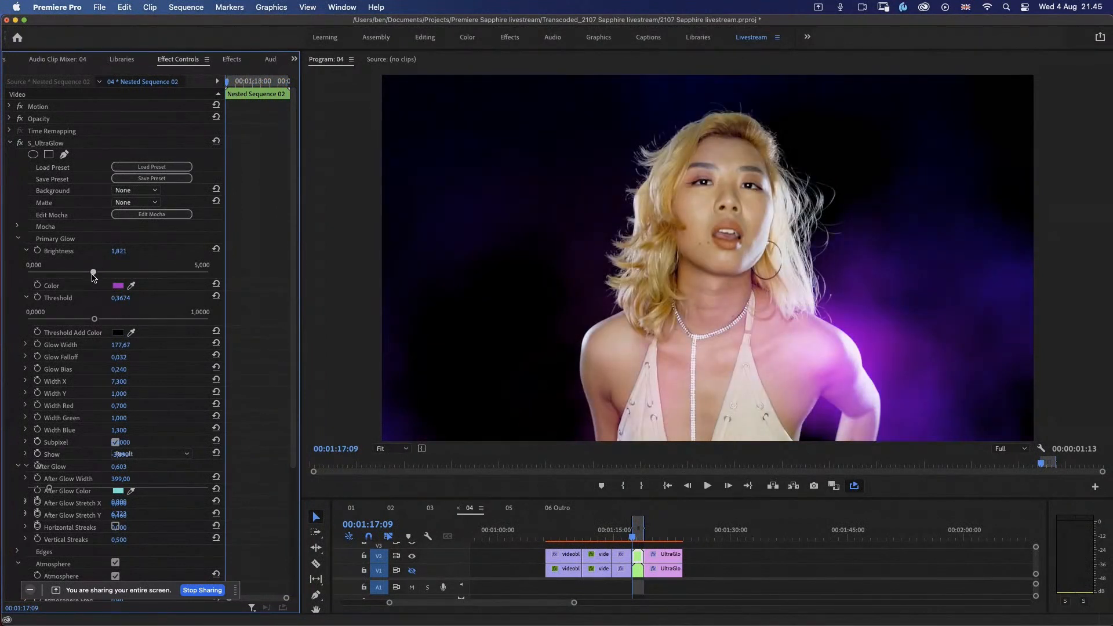
pyautogui.scroll(-5, 294, 501)
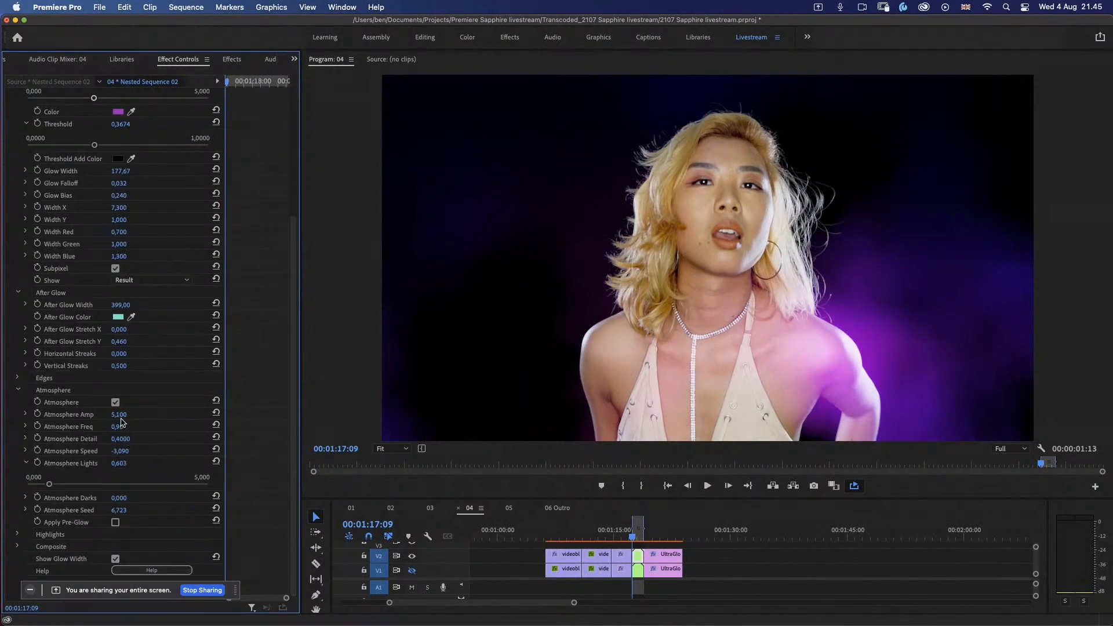
pyautogui.moveTo(113, 417); pyautogui.dragTo(91, 421)
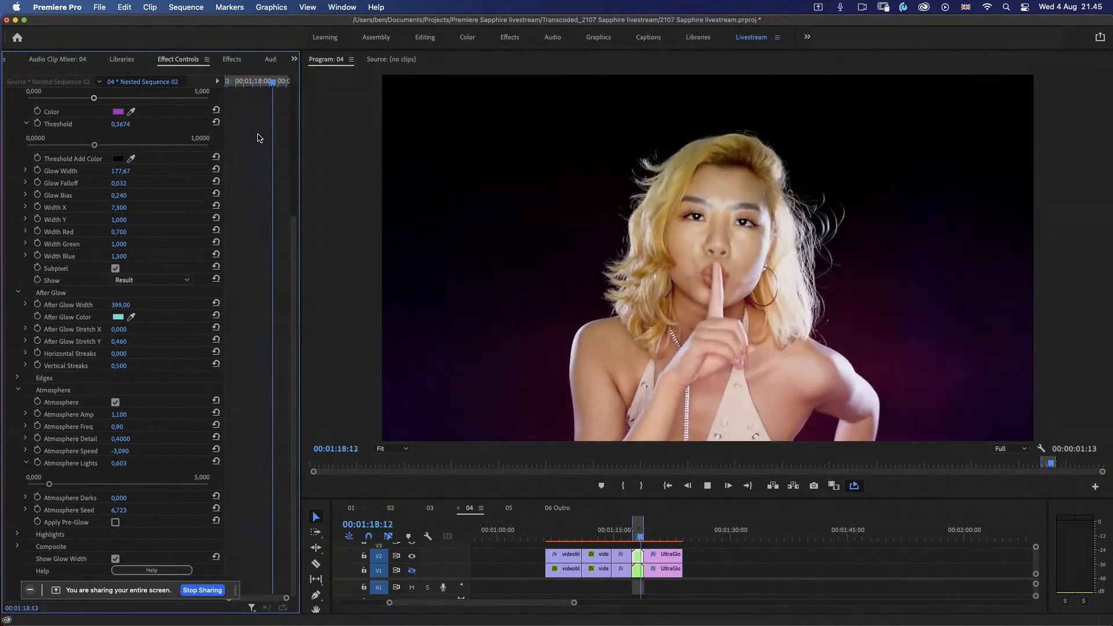
# Step: Play the portrait clip with S_UltraGlow switched off, and play it back again with the effect on
pyautogui.scroll(5, 293, 146)
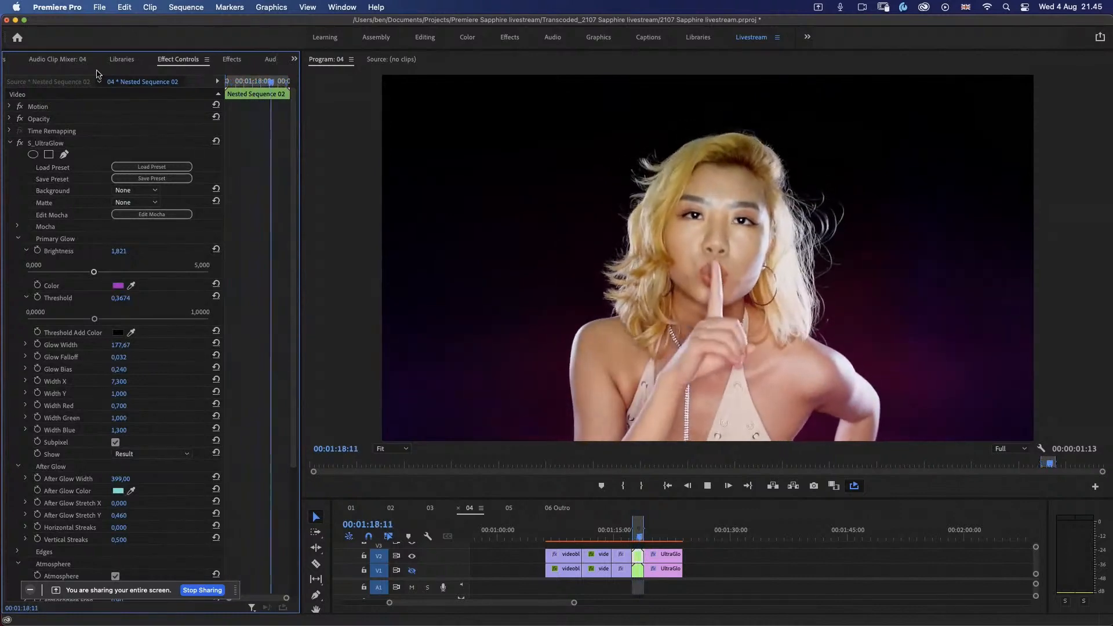
pyautogui.click(20, 142)
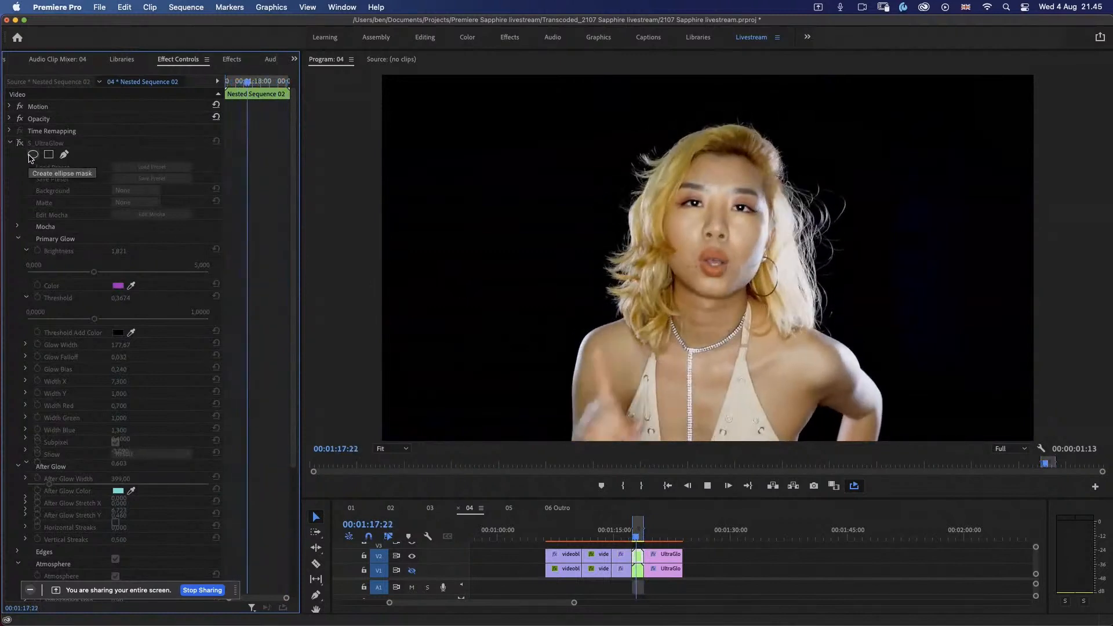
pyautogui.press('space')
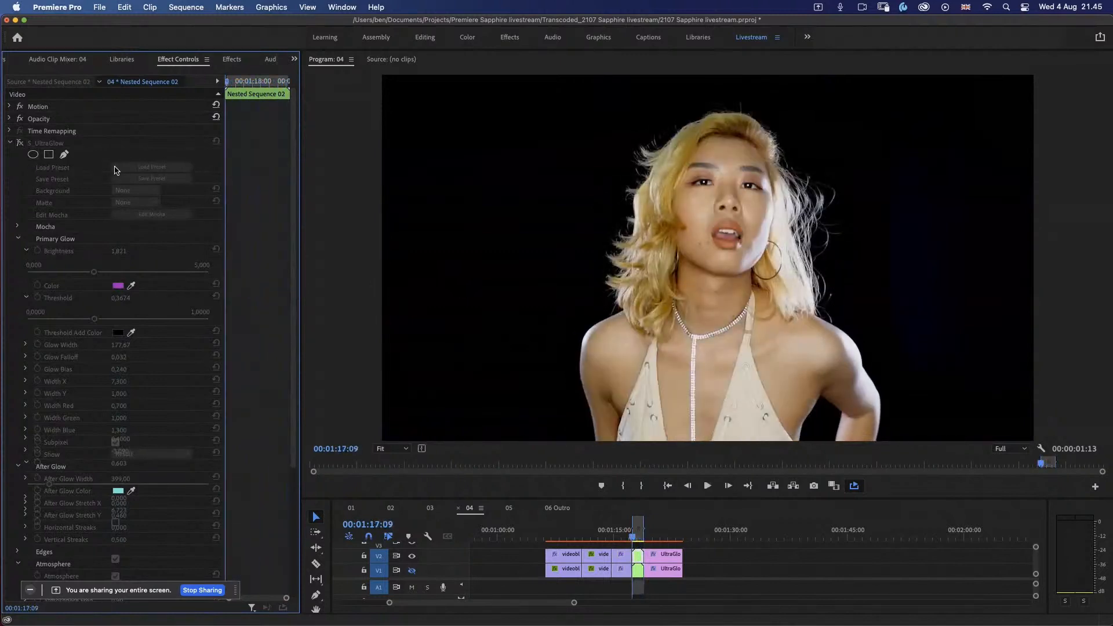
pyautogui.click(20, 143)
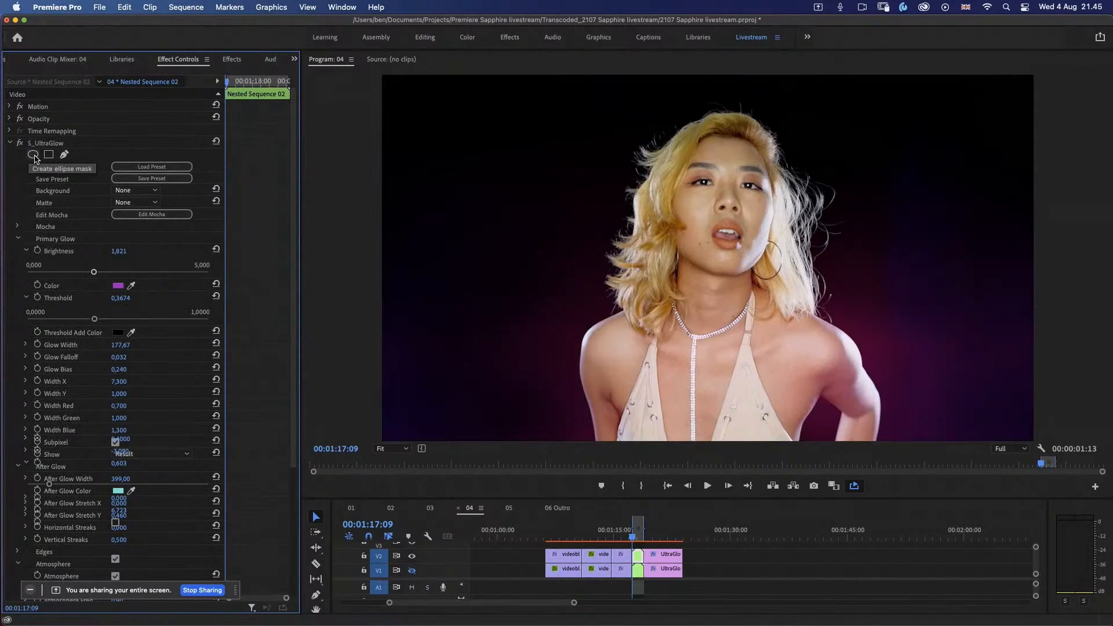
pyautogui.press('space')
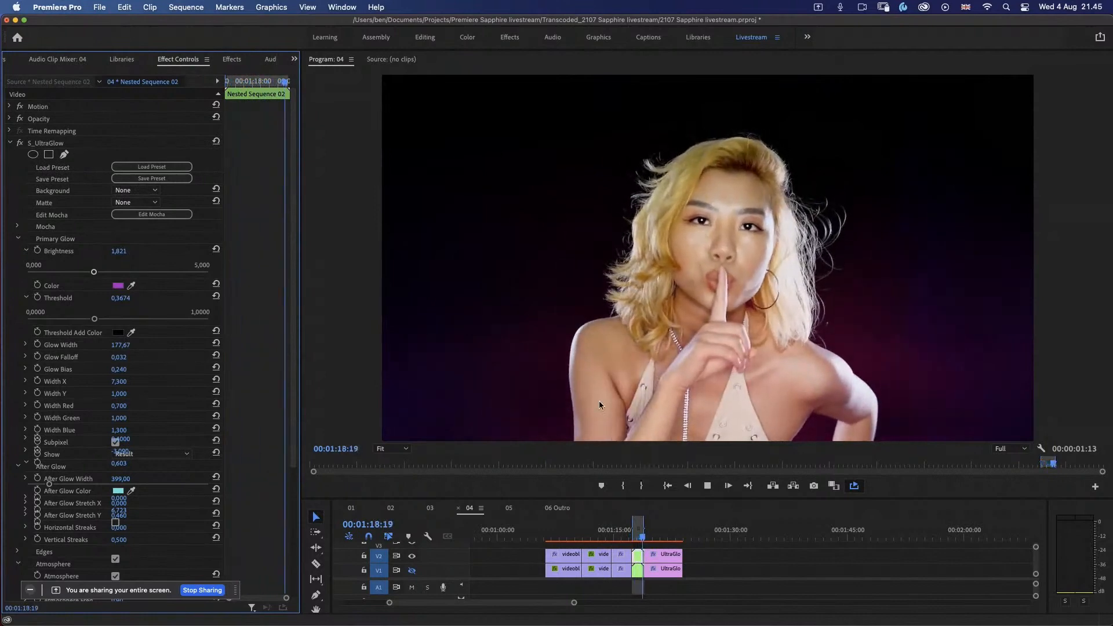
pyautogui.press('space')
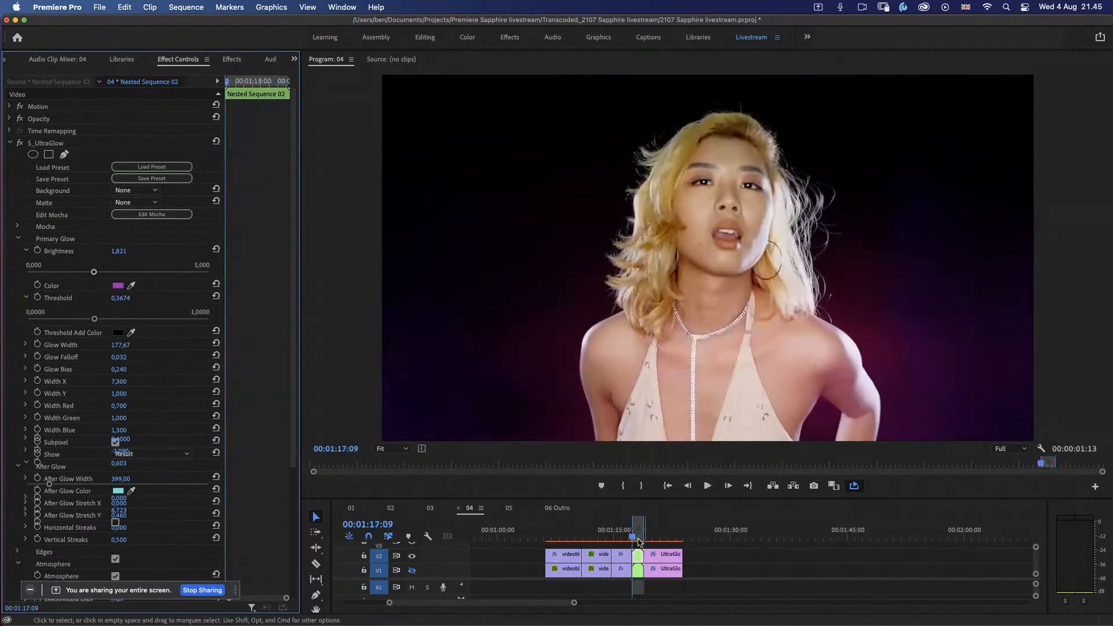
# Step: Go to the hexagon clip at about 00:01:20:04, select its upper-track copy and mark its range for playback
pyautogui.moveTo(639, 541); pyautogui.dragTo(654, 536)
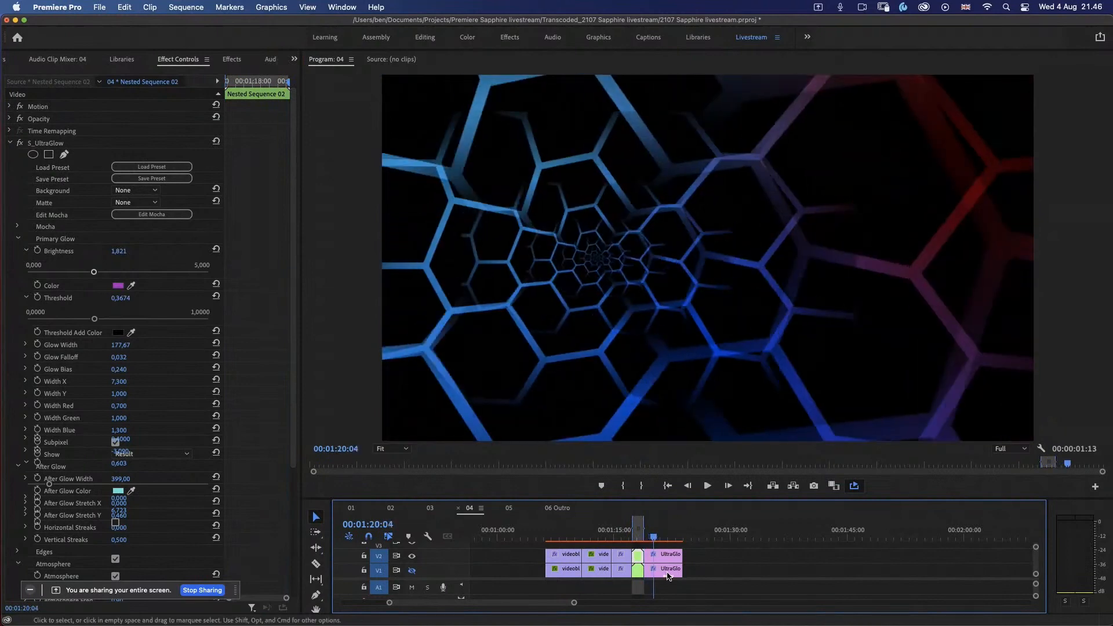
pyautogui.click(669, 576)
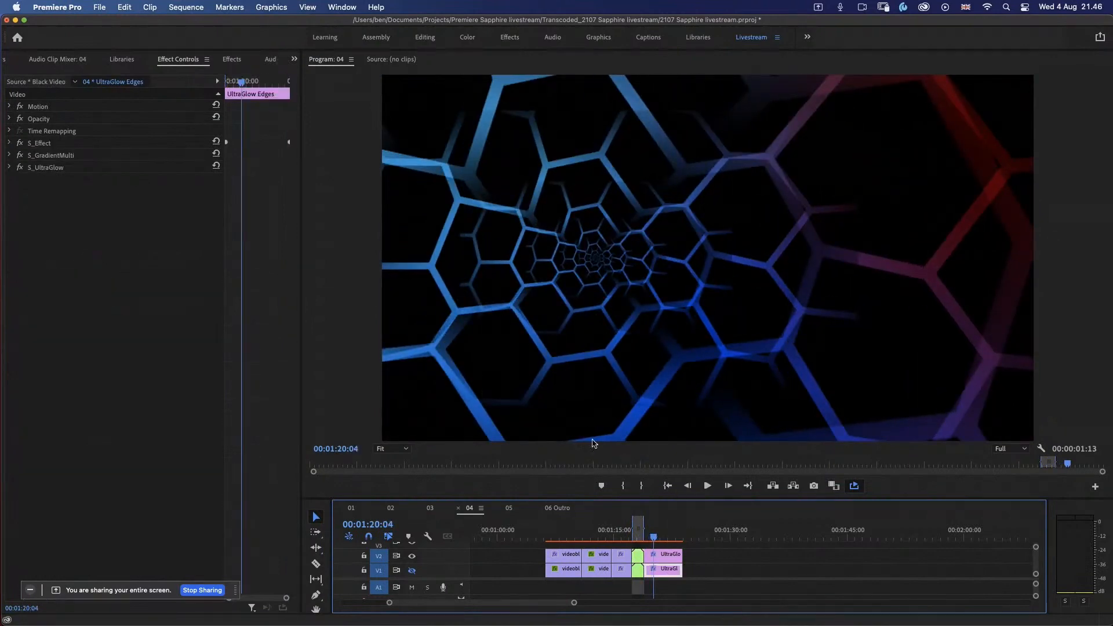
pyautogui.click(175, 275)
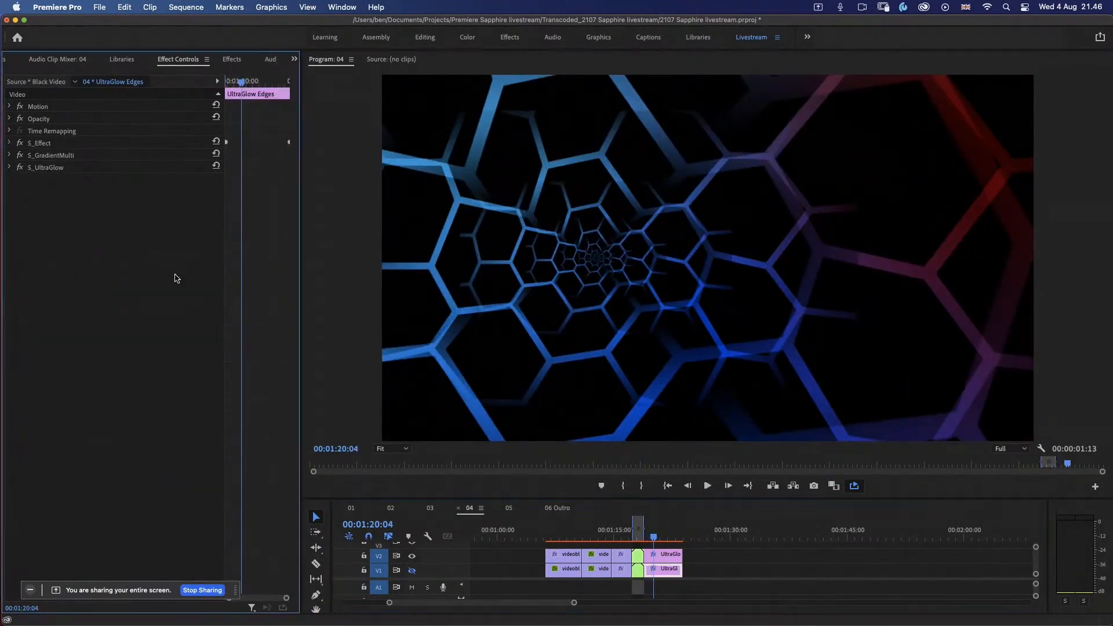
pyautogui.click(52, 168)
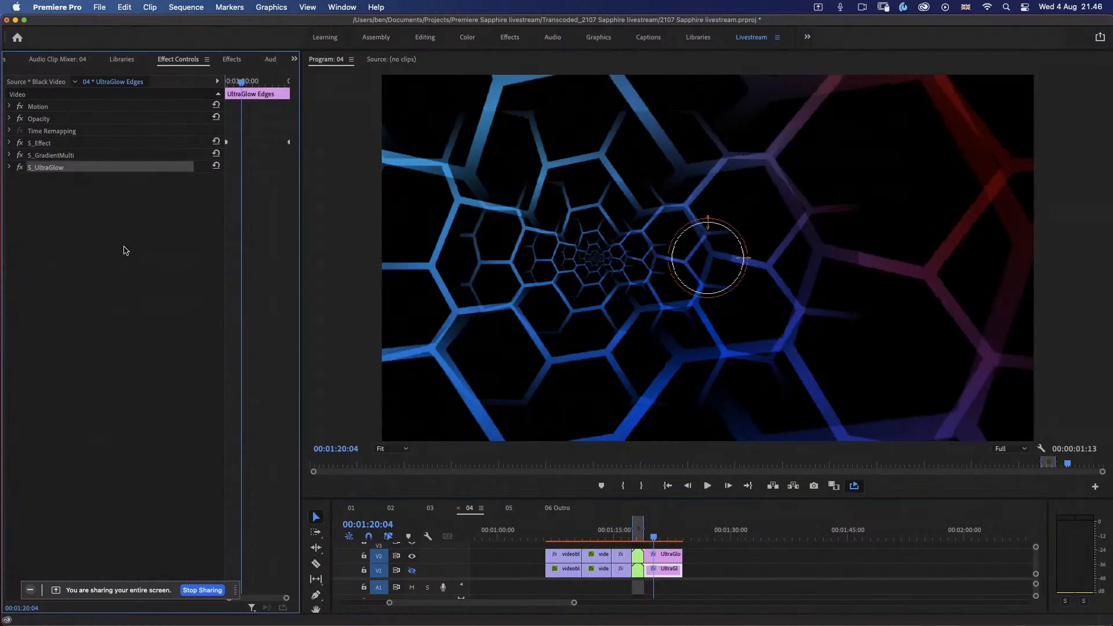
pyautogui.click(668, 561)
pyautogui.press('x')
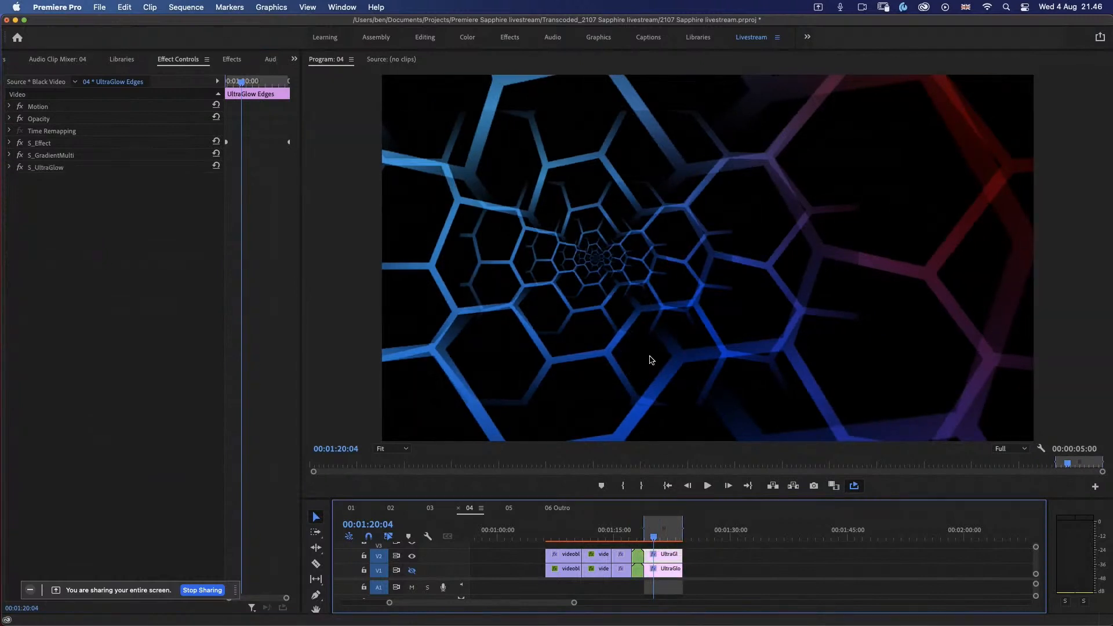
# Step: Switch off S_UltraGlow and S_GradientMulti on the hexagon clip, and examine S_Effect's parameters and animation back to the clip's start
pyautogui.click(20, 167)
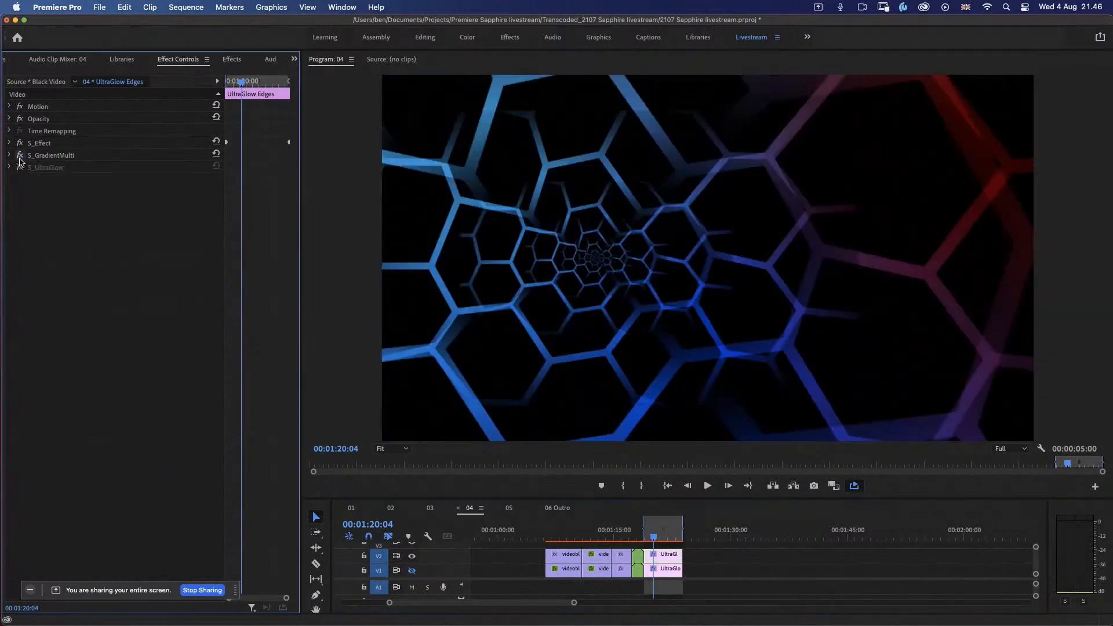
pyautogui.click(19, 156)
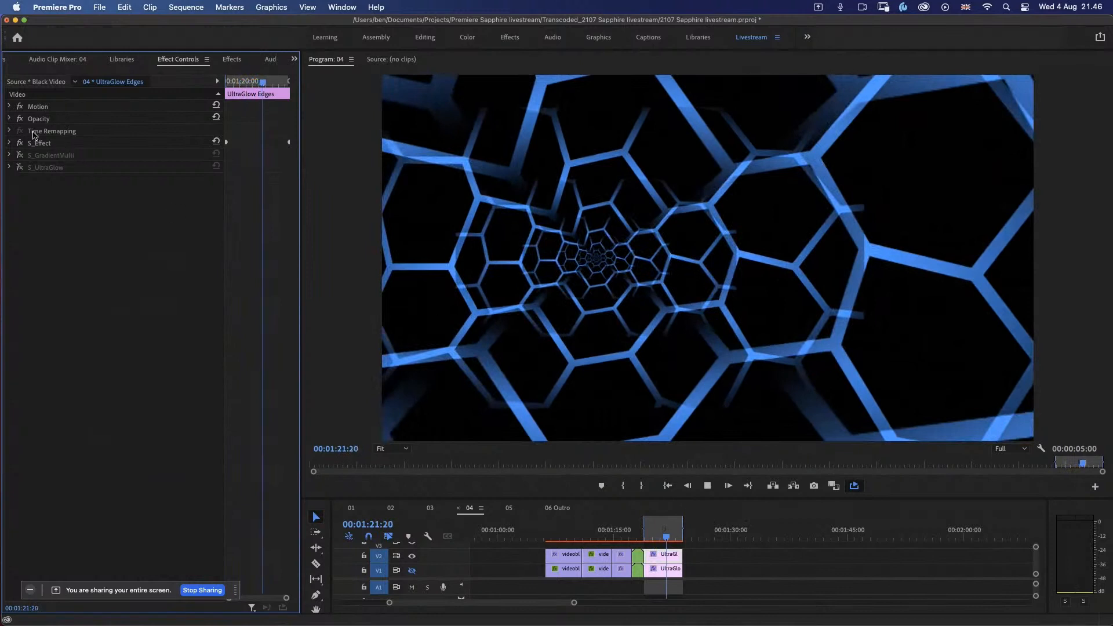
pyautogui.click(9, 143)
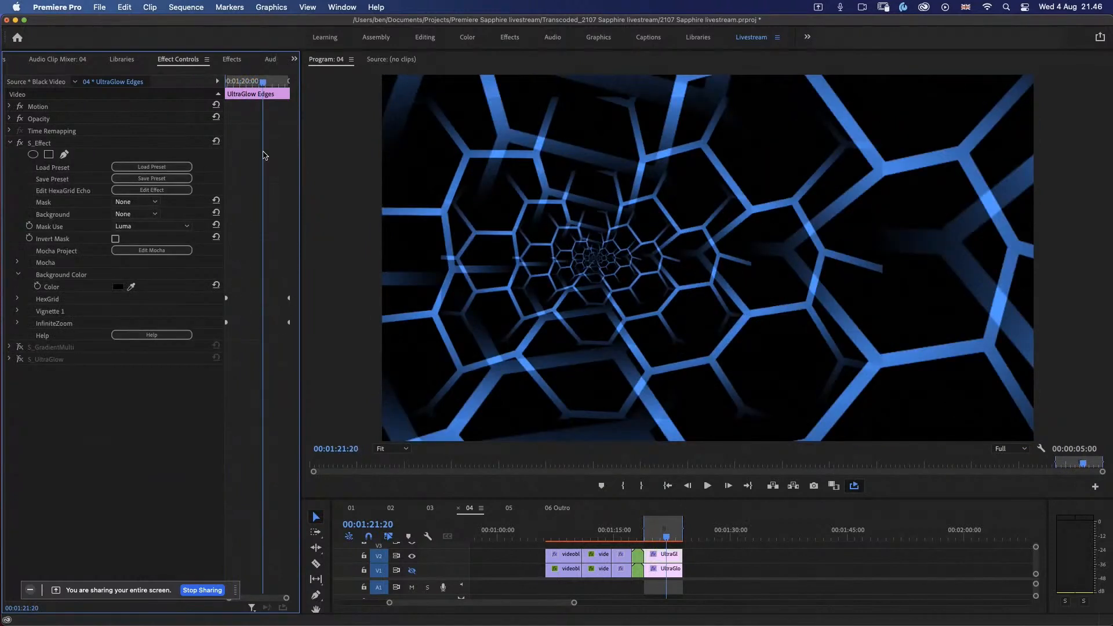
pyautogui.click(250, 82)
pyautogui.click(233, 84)
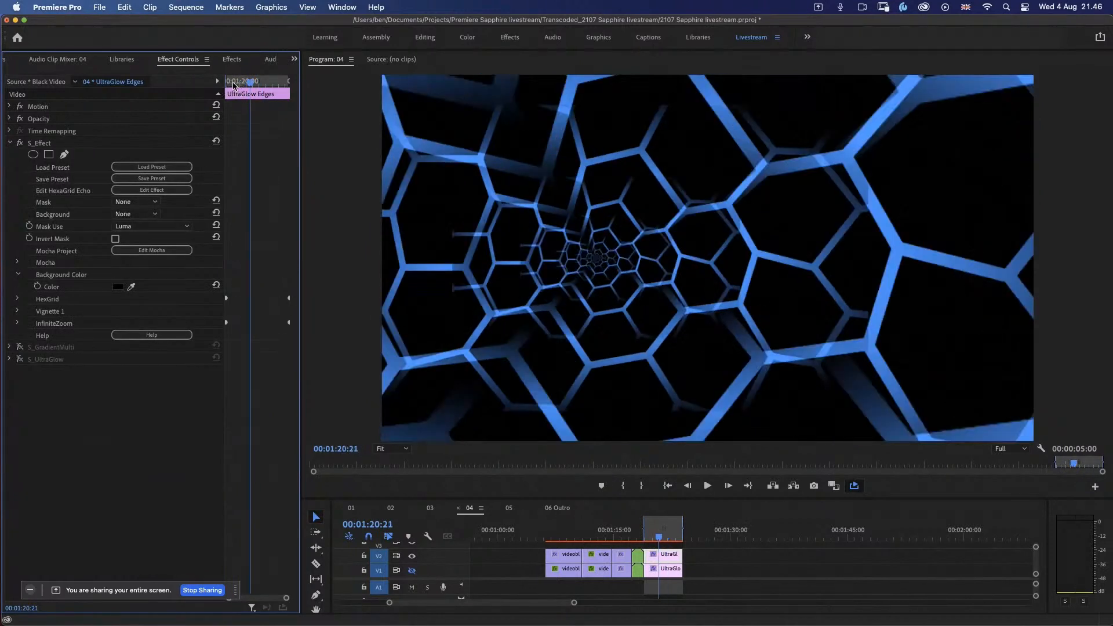
pyautogui.moveTo(247, 84); pyautogui.dragTo(226, 84)
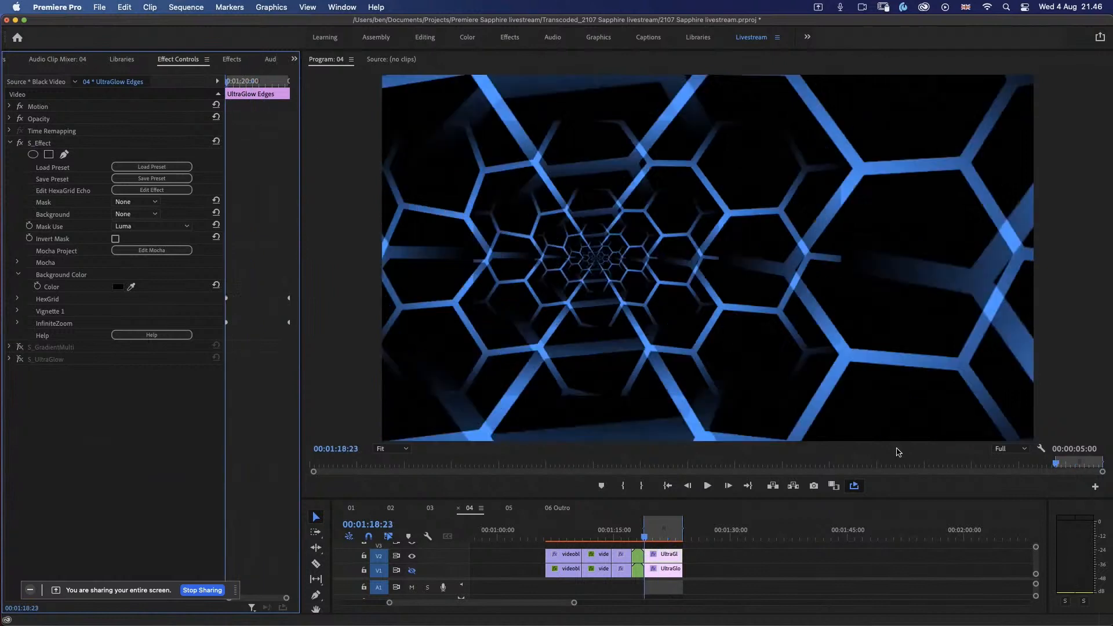
# Step: Set the playback resolution to 1/4, switch the hexagon clip's S_GradientMulti back on and review its point colors
pyautogui.click(1010, 448)
pyautogui.click(1007, 481)
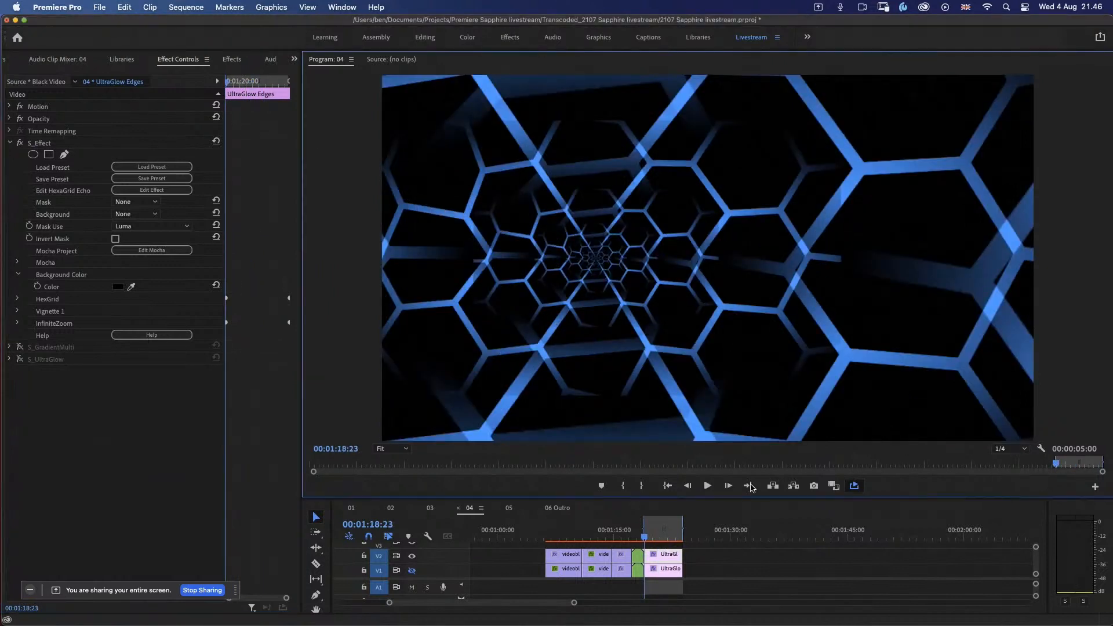
pyautogui.click(10, 142)
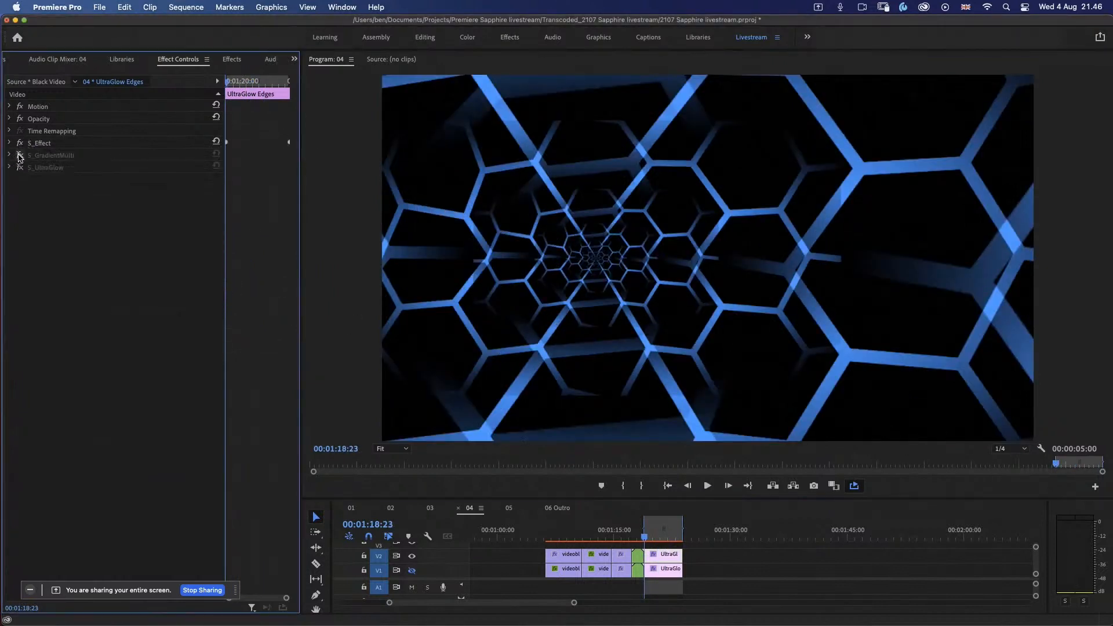
pyautogui.click(20, 155)
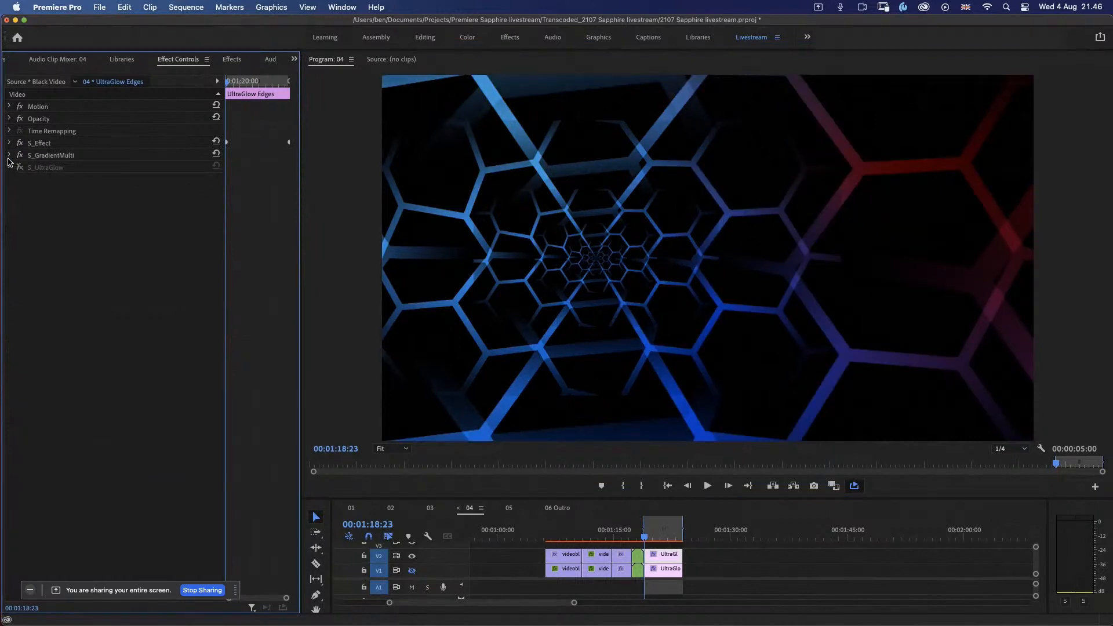
pyautogui.click(9, 156)
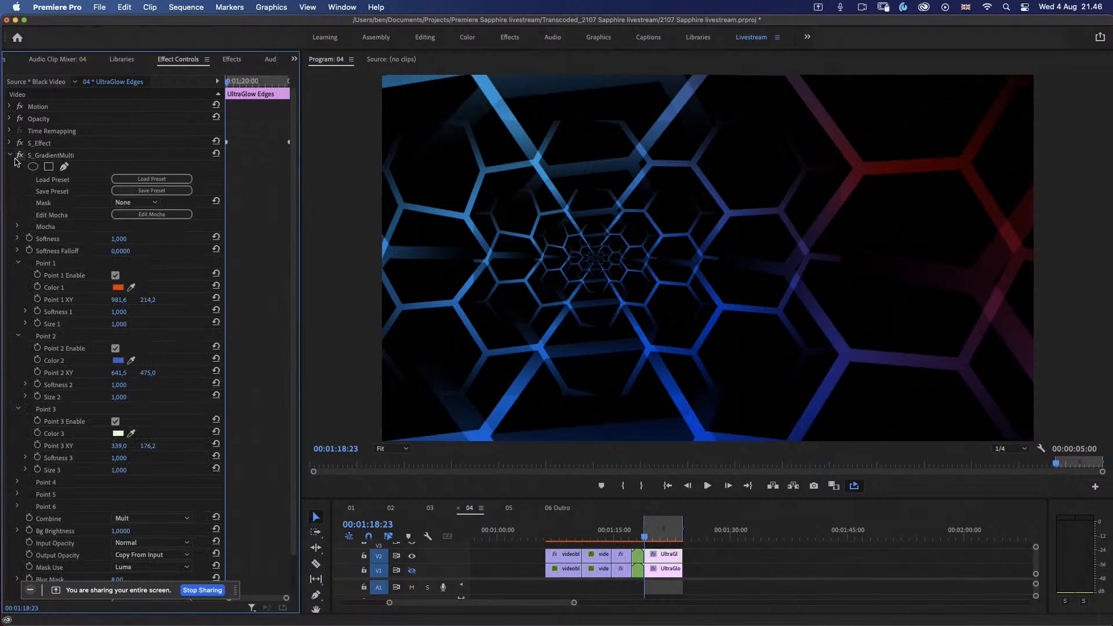
pyautogui.click(10, 155)
# Step: Switch the hexagon clip's S_UltraGlow back on and compare its look with Edge Detect off and on, leaving it enabled
pyautogui.click(20, 168)
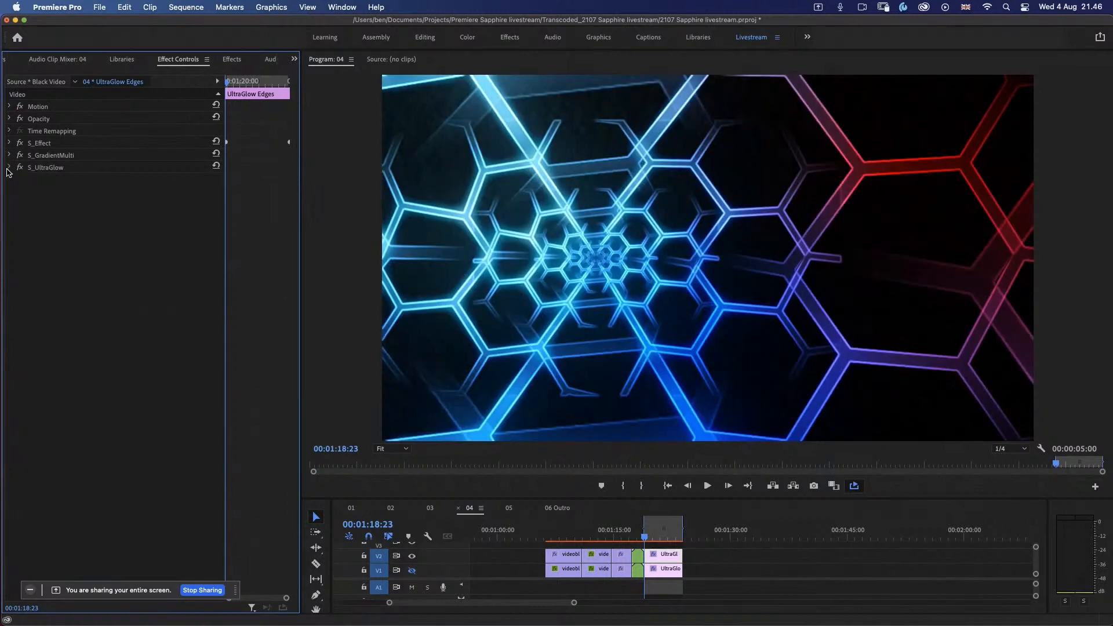
pyautogui.click(9, 167)
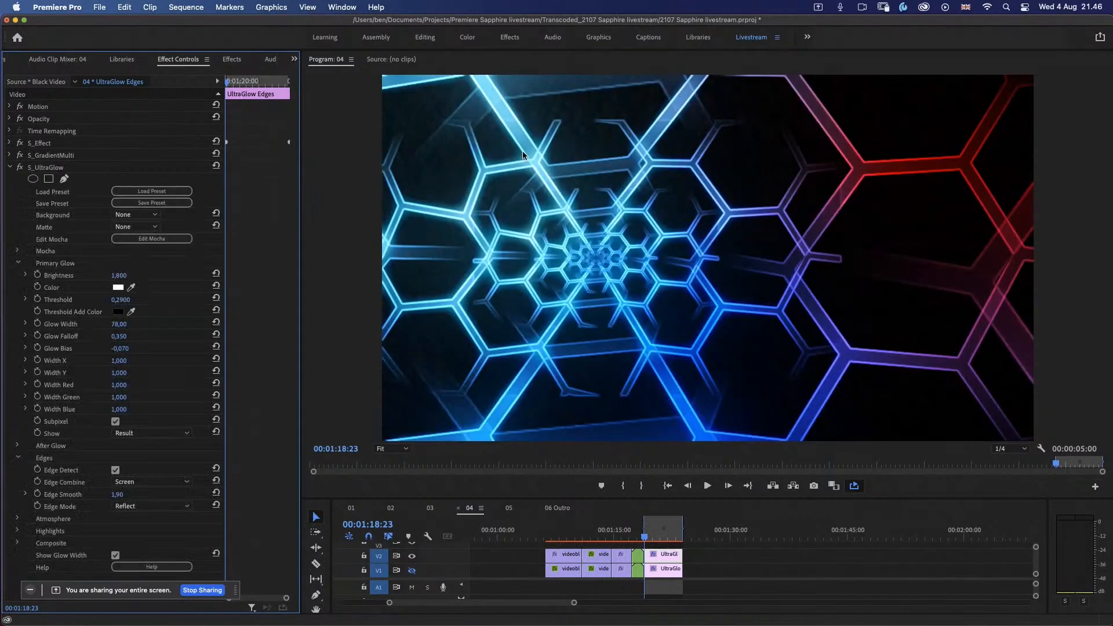
pyautogui.click(115, 470)
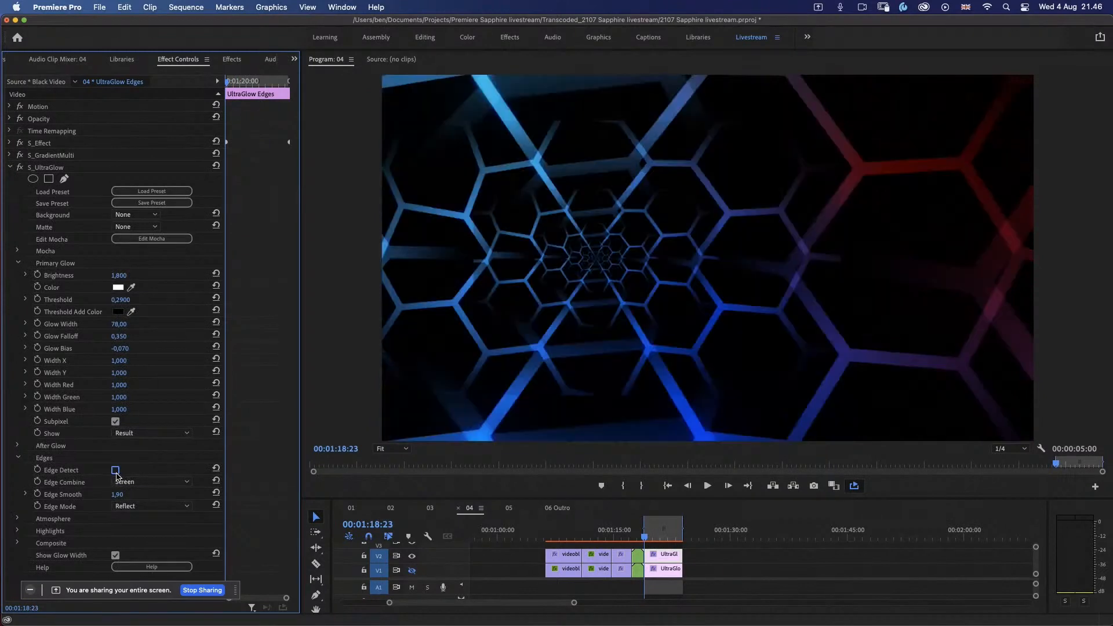
pyautogui.click(115, 470)
pyautogui.click(115, 470)
pyautogui.click(115, 470)
pyautogui.click(116, 470)
pyautogui.click(116, 470)
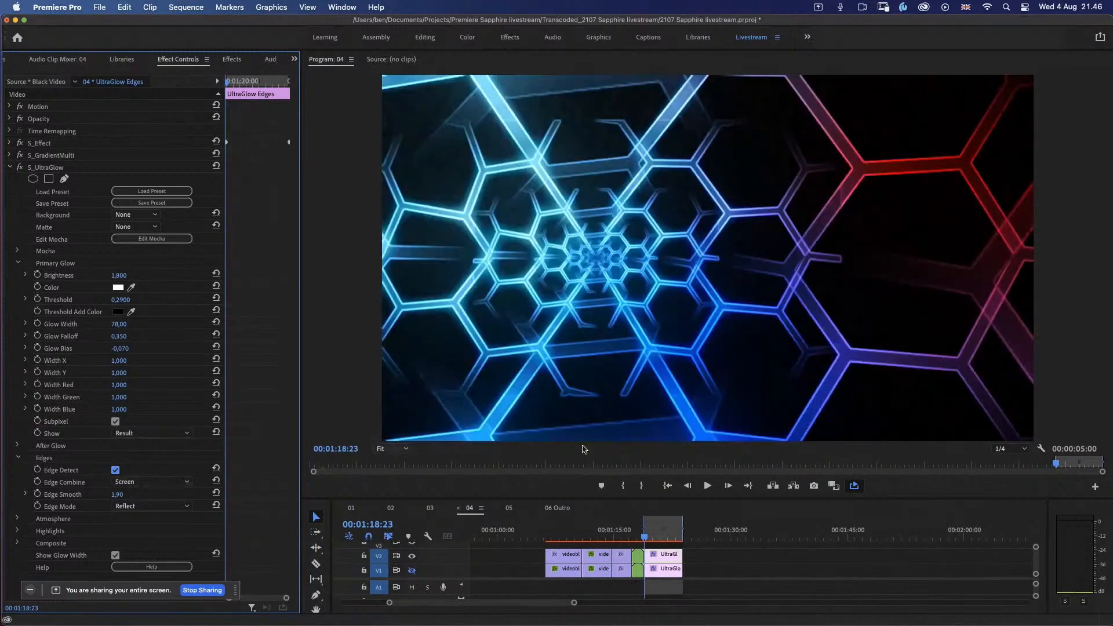
# Step: Play the glowing hexagon clip, set the playback resolution to 1/2 and play it again
pyautogui.click(707, 486)
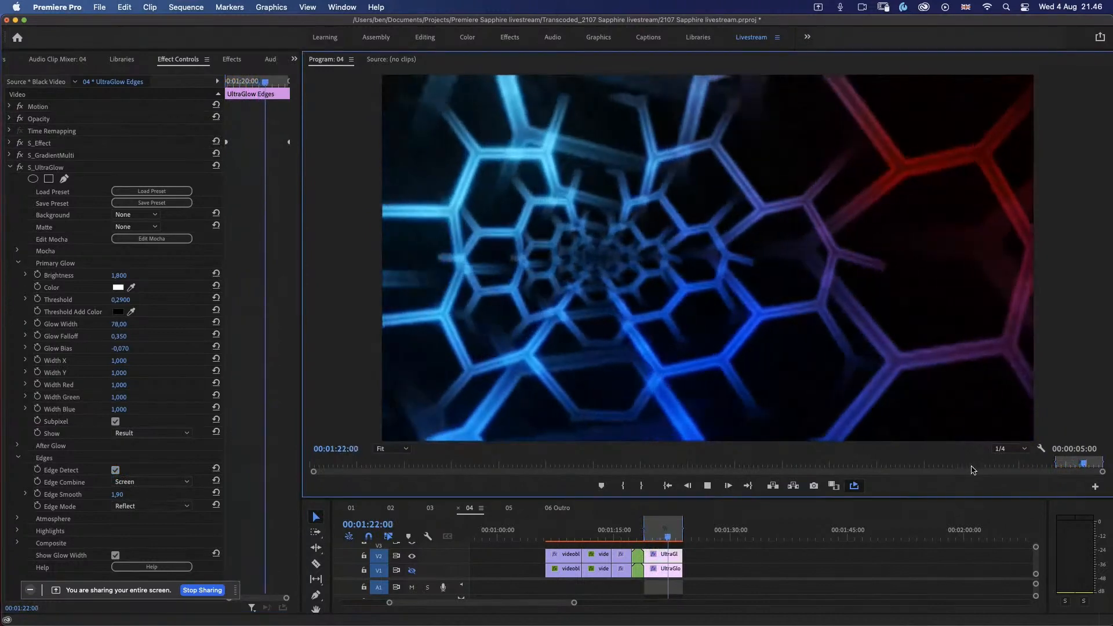
pyautogui.click(1011, 449)
pyautogui.click(1009, 473)
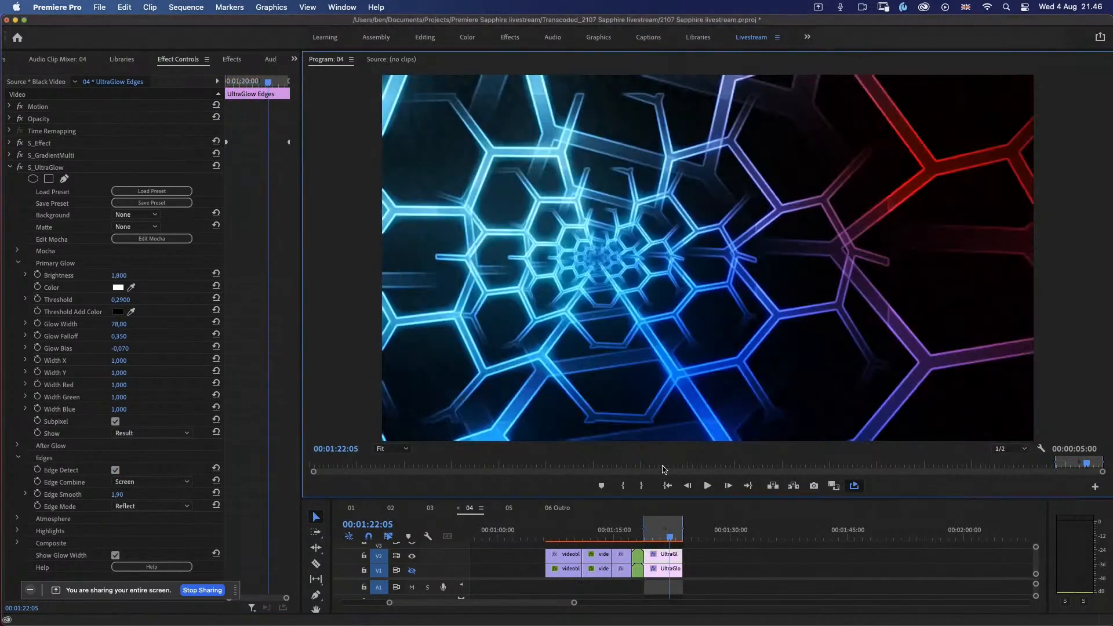
pyautogui.click(708, 486)
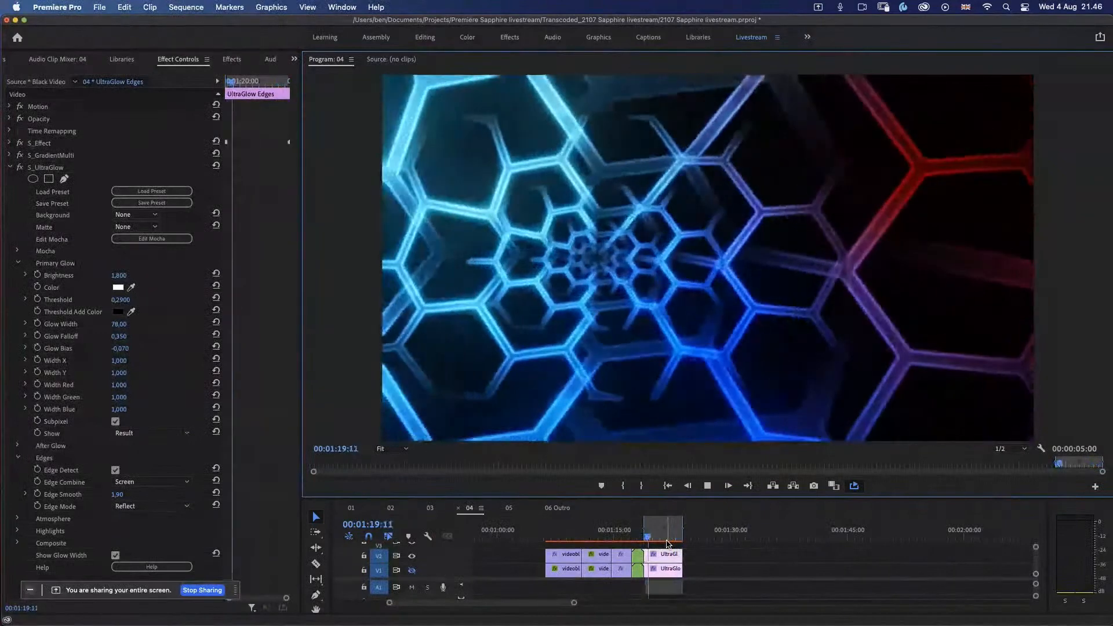
pyautogui.press('space')
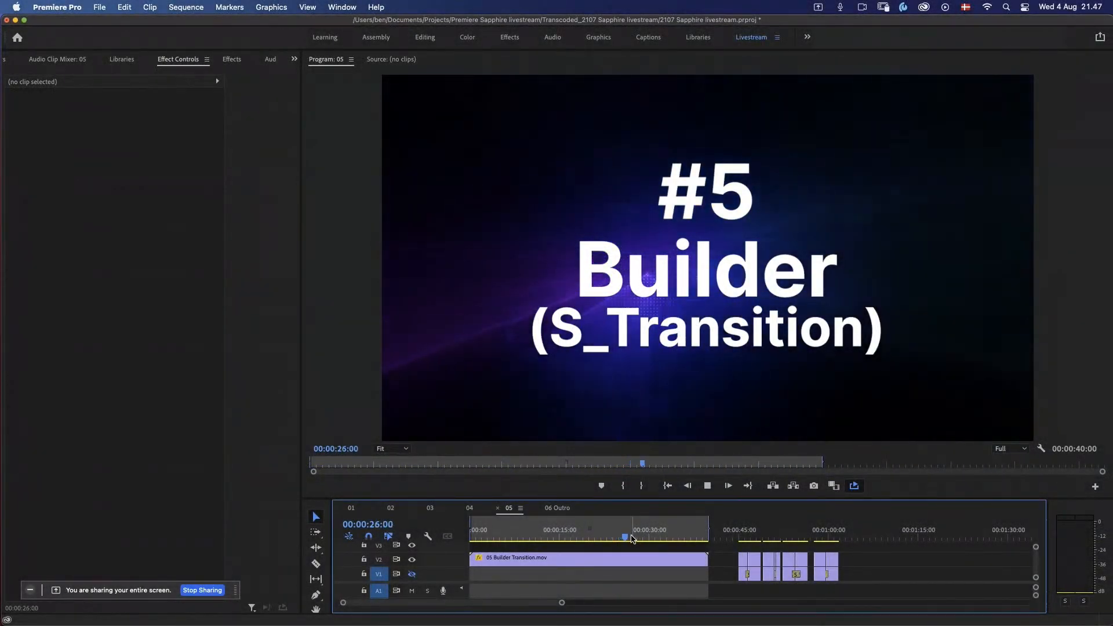
# Step: Mark the range of the first pair of highway drone clips in sequence 05 and play their existing transition
pyautogui.click(567, 537)
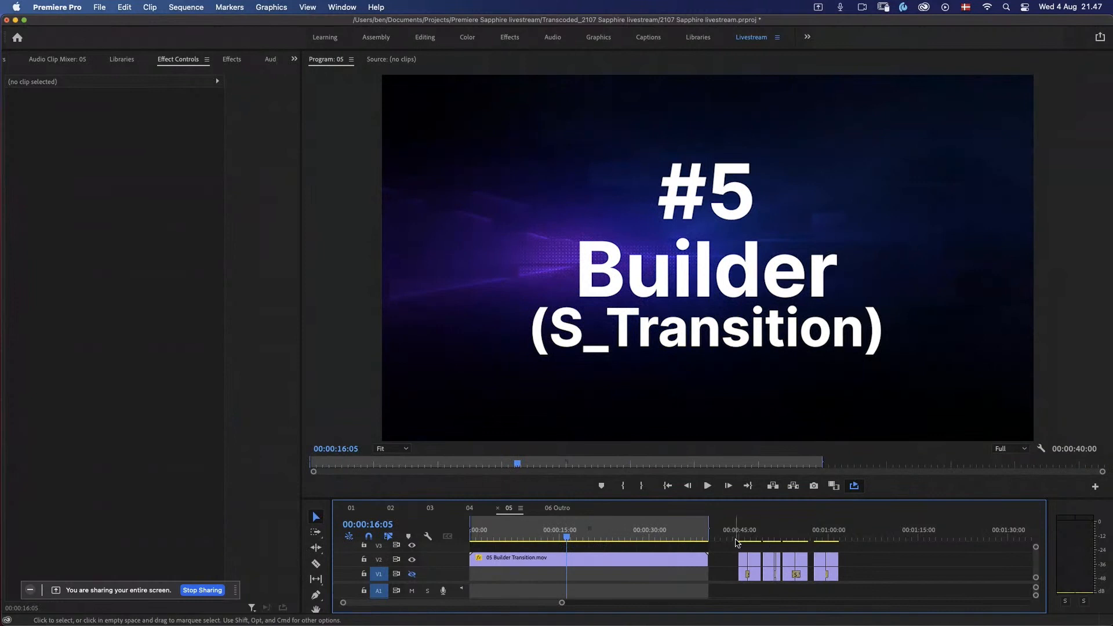
pyautogui.click(742, 537)
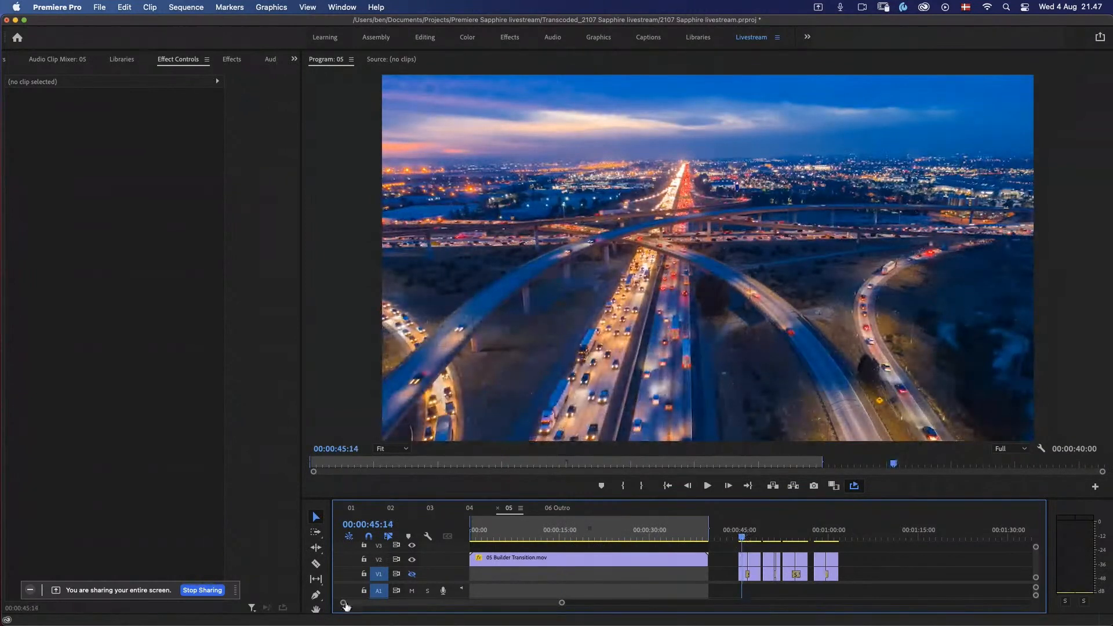
pyautogui.moveTo(344, 604); pyautogui.dragTo(427, 610)
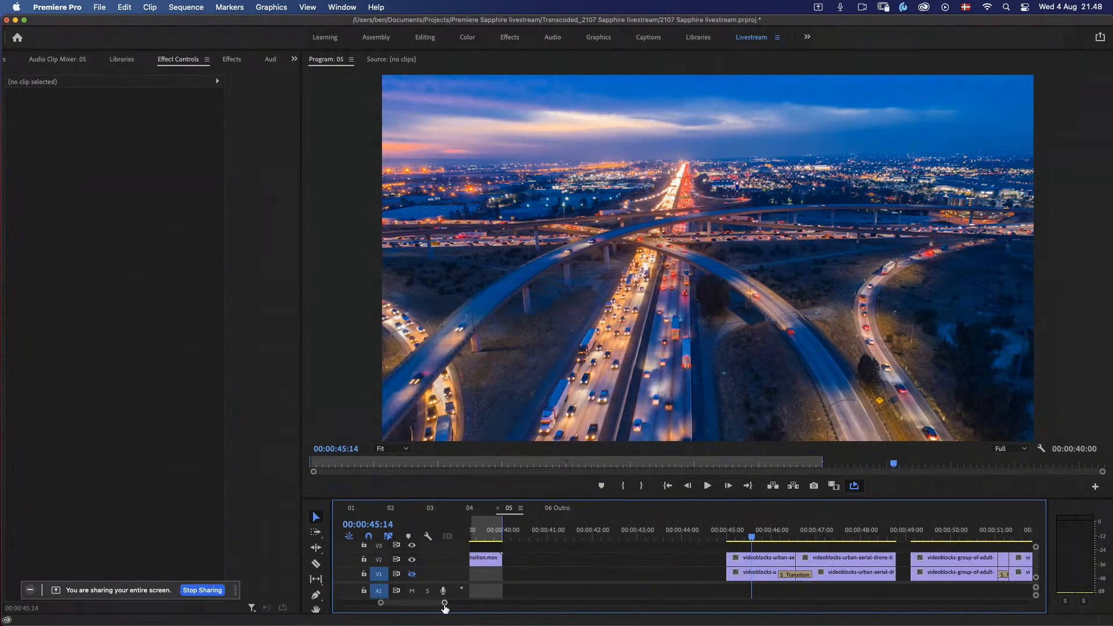
pyautogui.moveTo(445, 604); pyautogui.dragTo(458, 606)
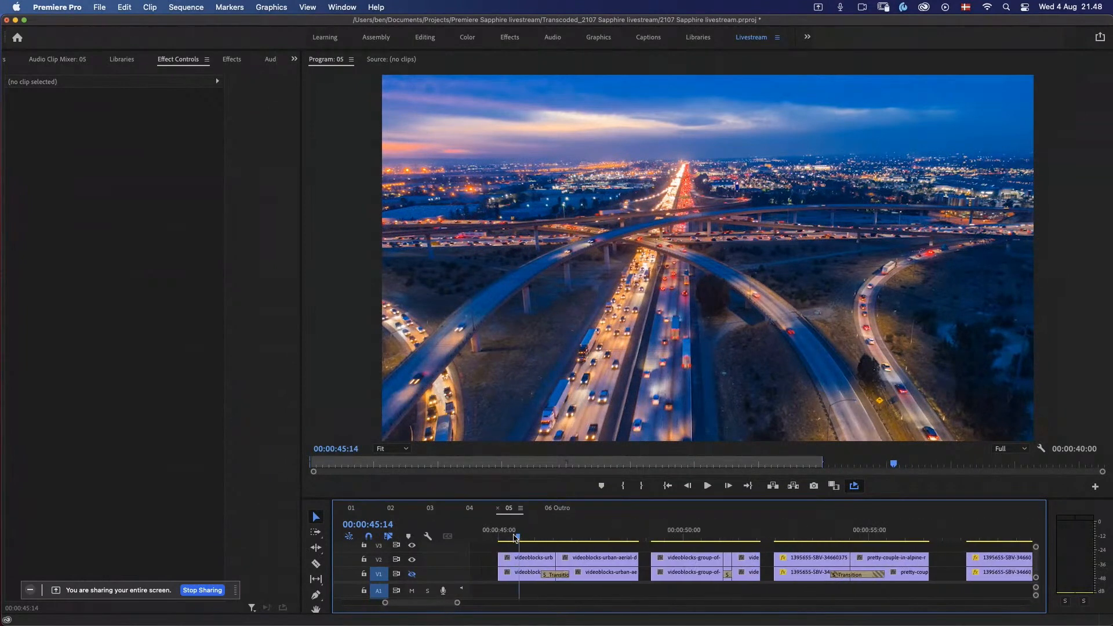
pyautogui.moveTo(517, 538); pyautogui.dragTo(641, 540)
pyautogui.press('o')
pyautogui.press('space')
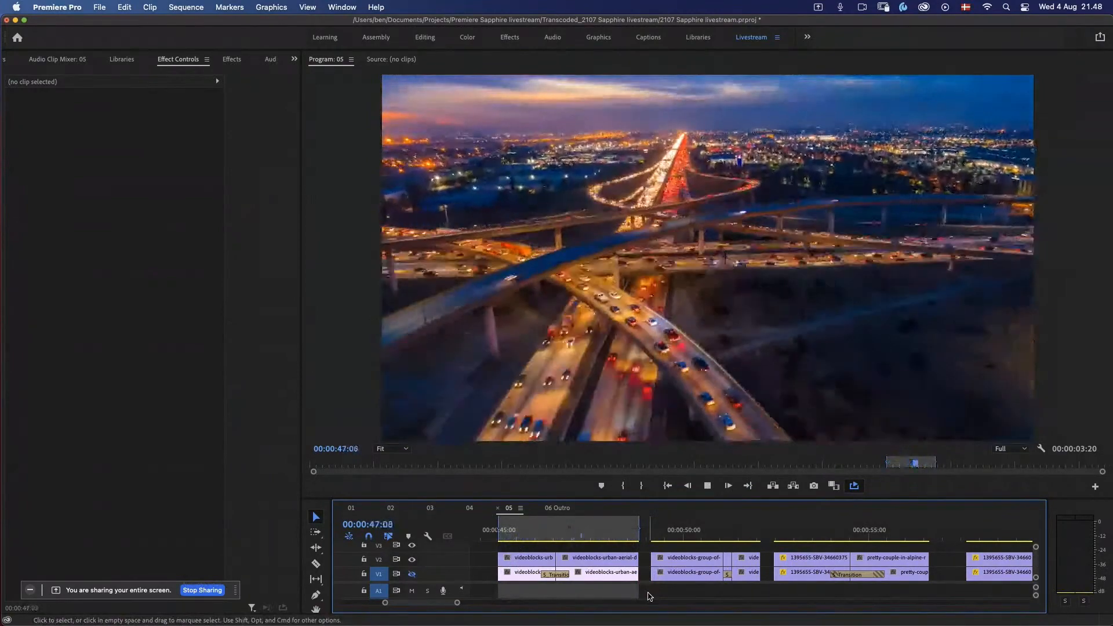
pyautogui.press('space')
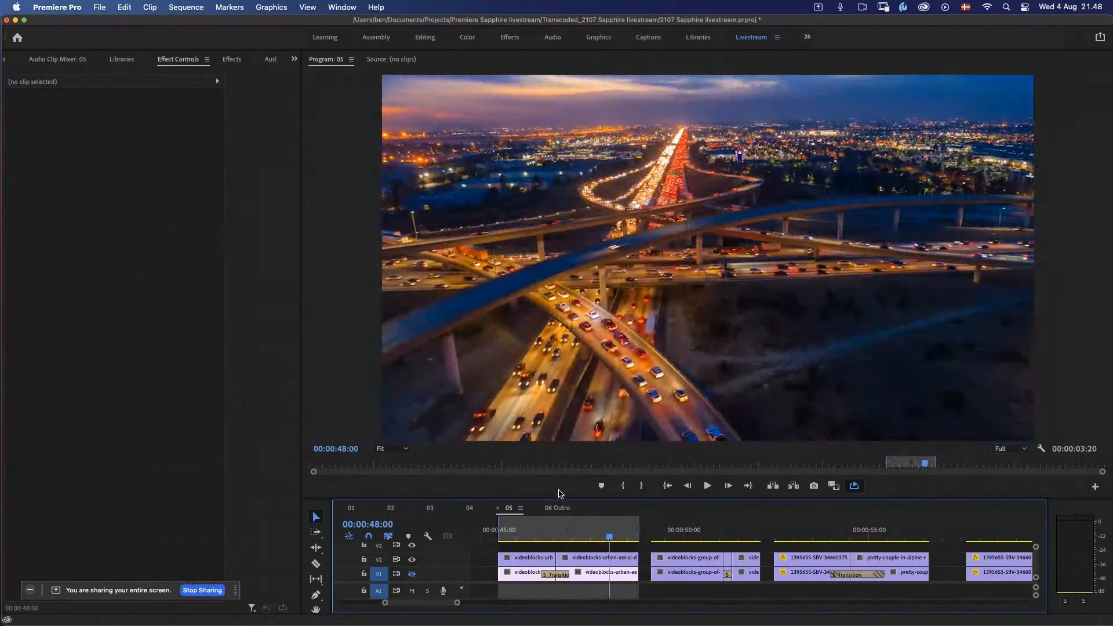
# Step: Filter the effects by "s_", apply Sapphire Builder's S_Transition between the upper-track highway clips and move the playhead before it
pyautogui.hotkey('shift', '7')
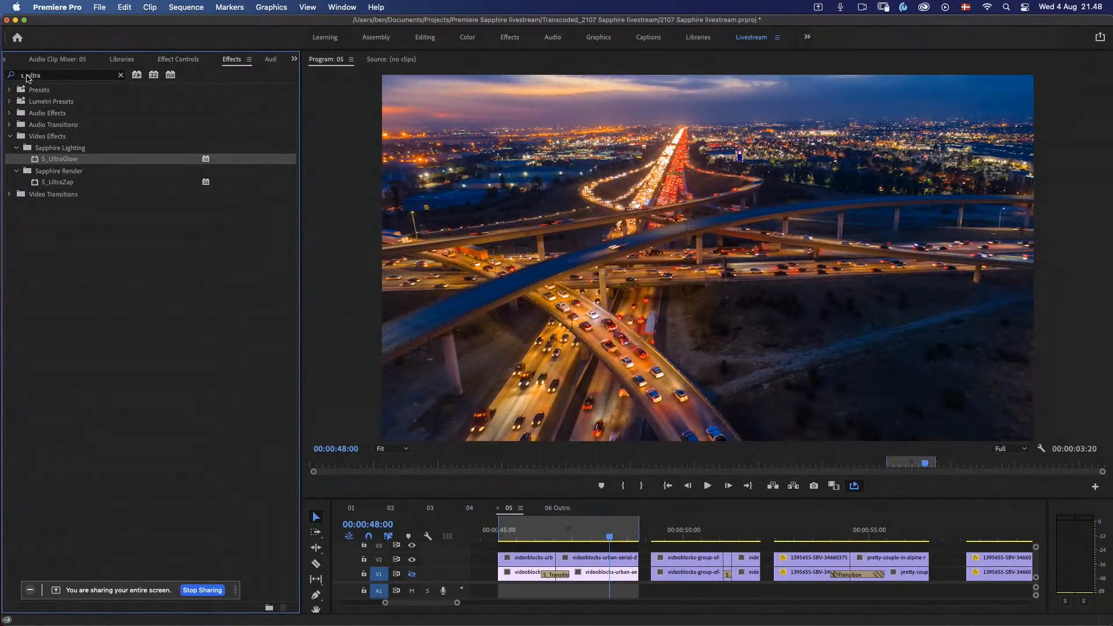
pyautogui.press('BackSpace')
pyautogui.press('BackSpace')
pyautogui.press('BackSpace')
pyautogui.press('BackSpace')
pyautogui.press('BackSpace')
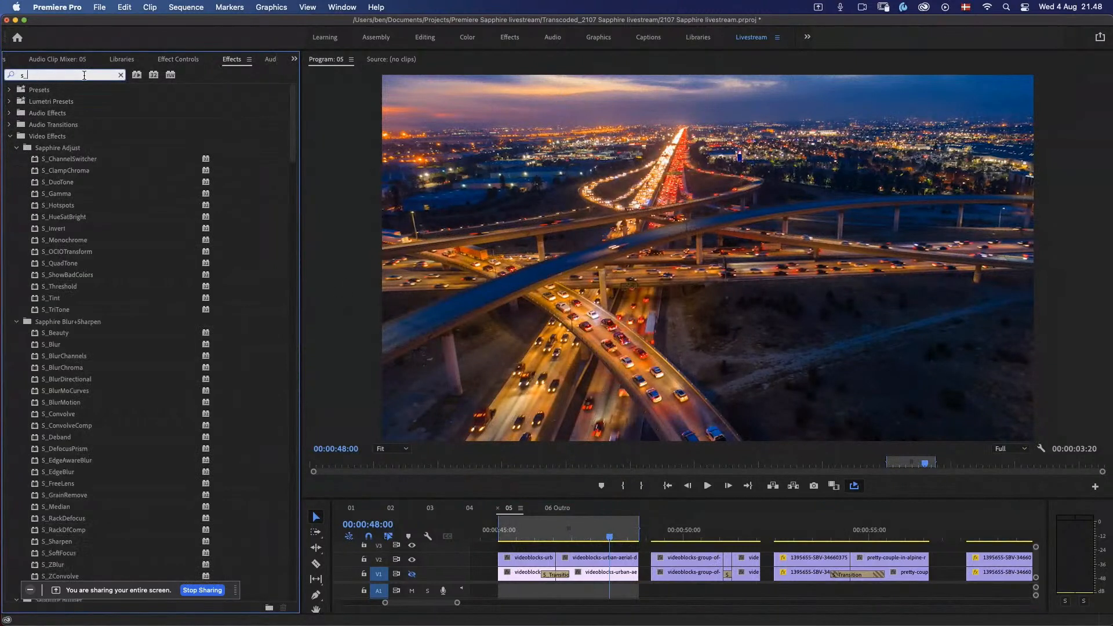
pyautogui.click(17, 150)
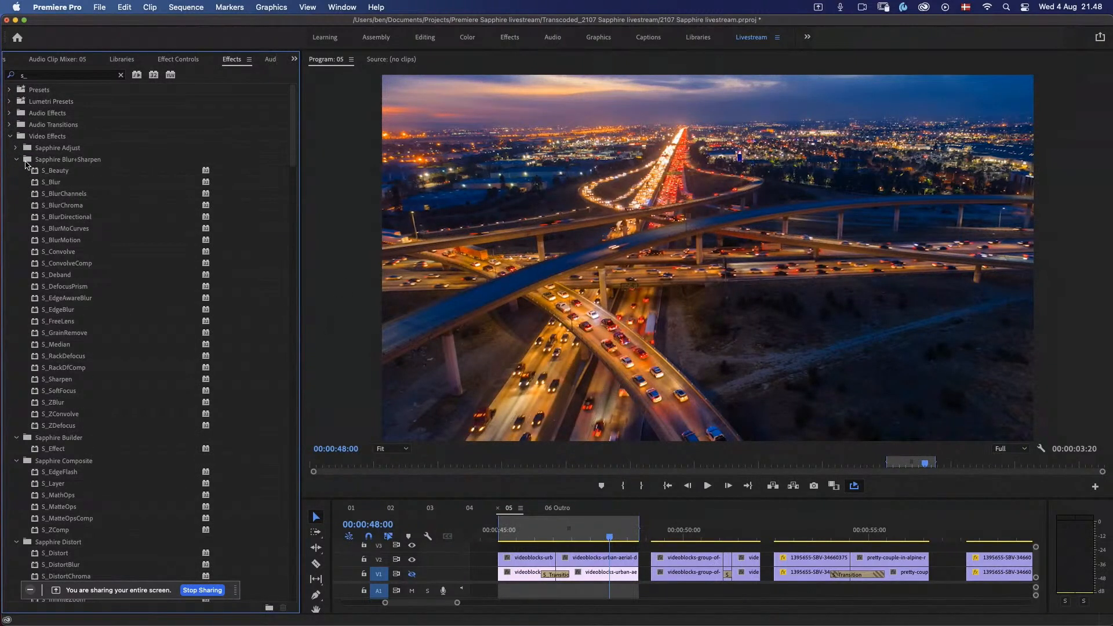
pyautogui.click(17, 159)
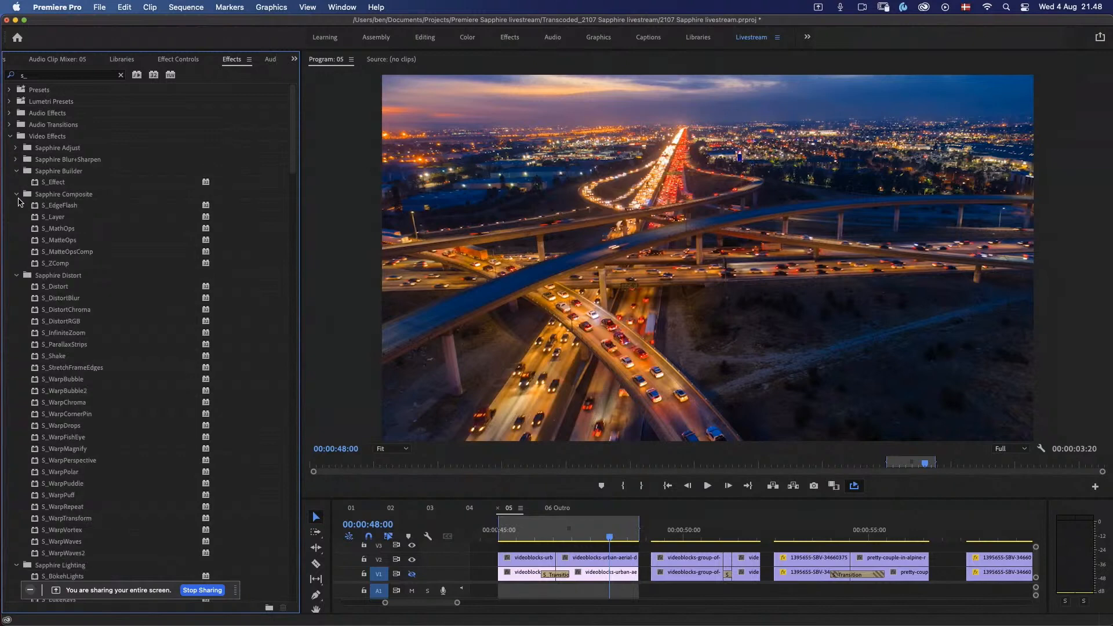
pyautogui.click(17, 195)
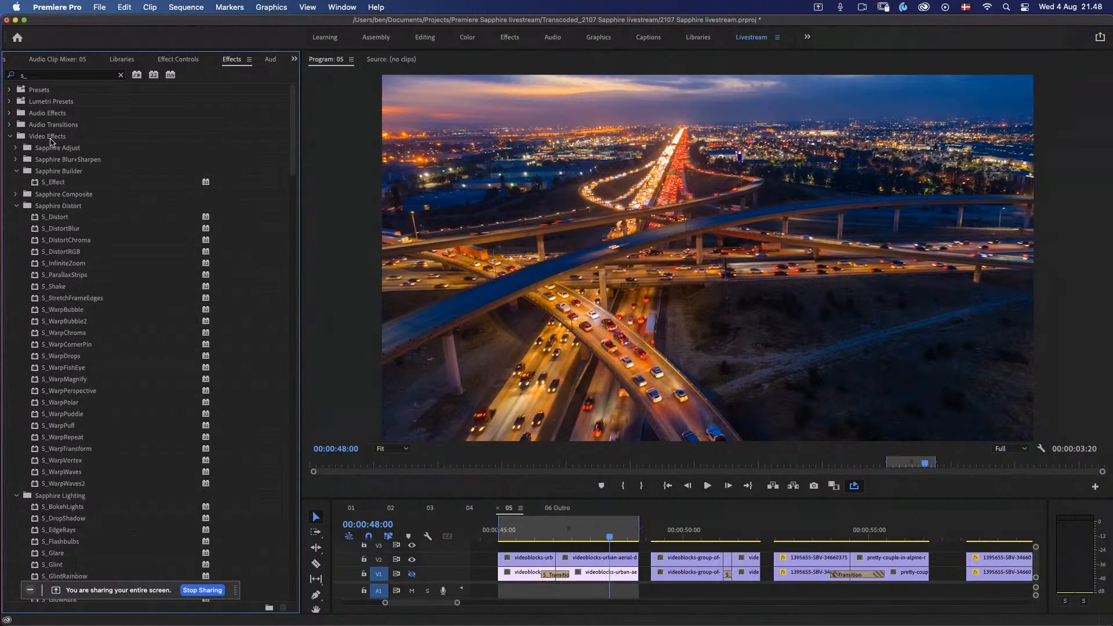
pyautogui.click(9, 136)
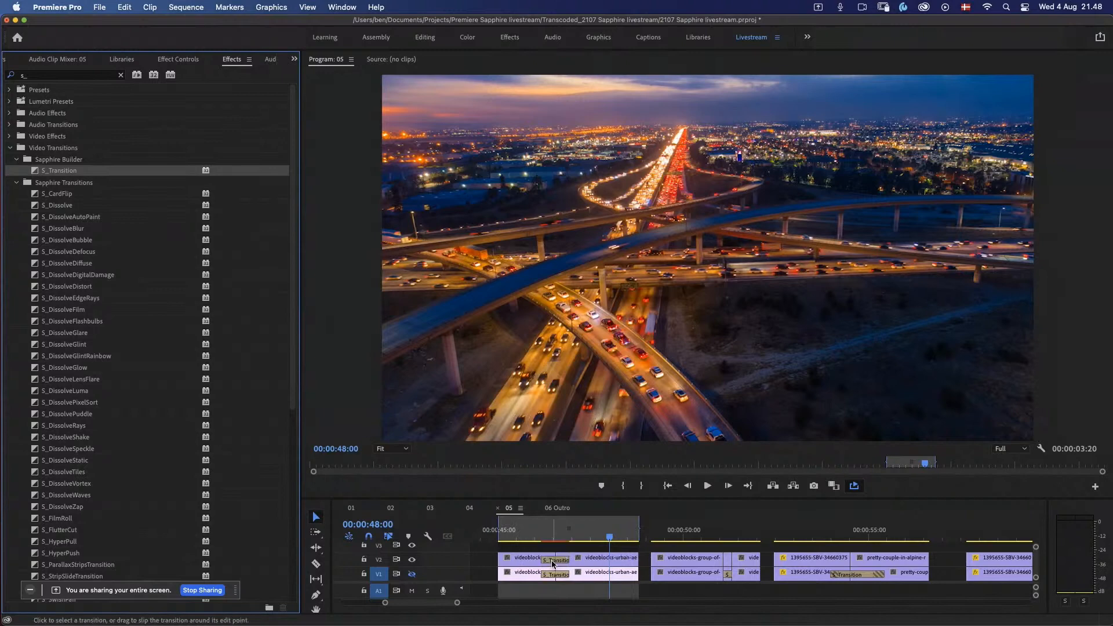
pyautogui.click(518, 538)
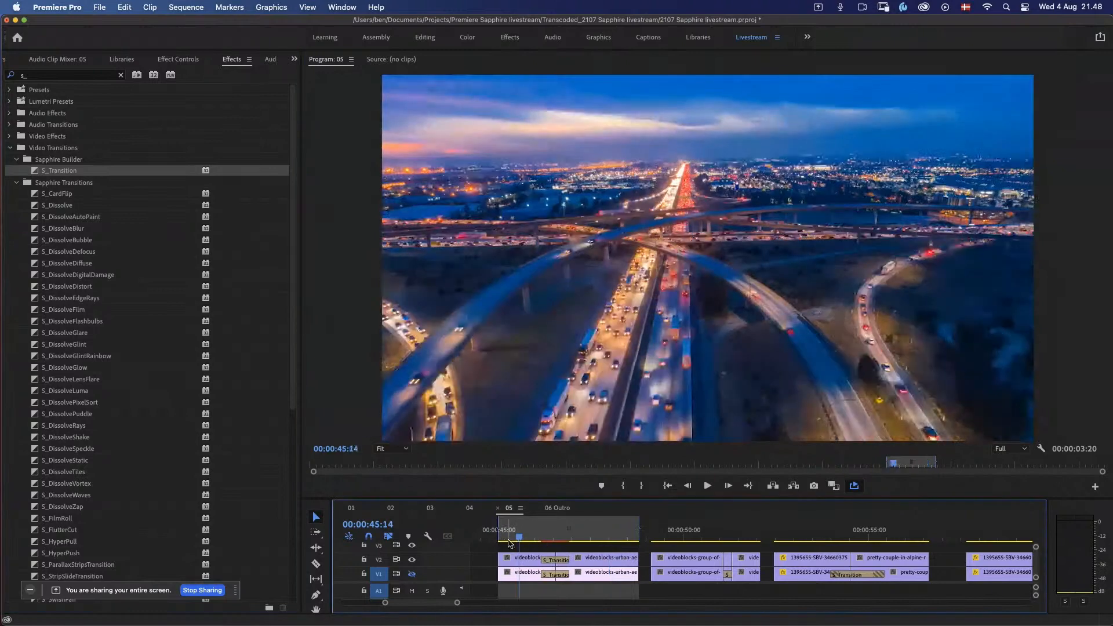
# Step: Play the new S_Transition between the upper-track highway clips, place the playhead inside it and open its preset browser
pyautogui.press('space')
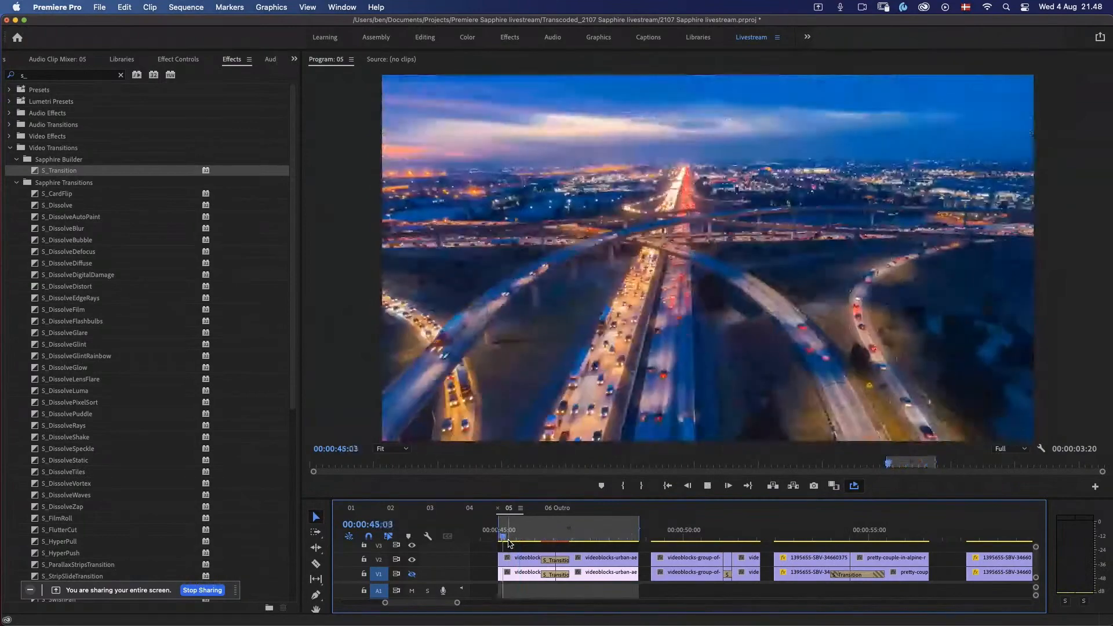
pyautogui.press('space')
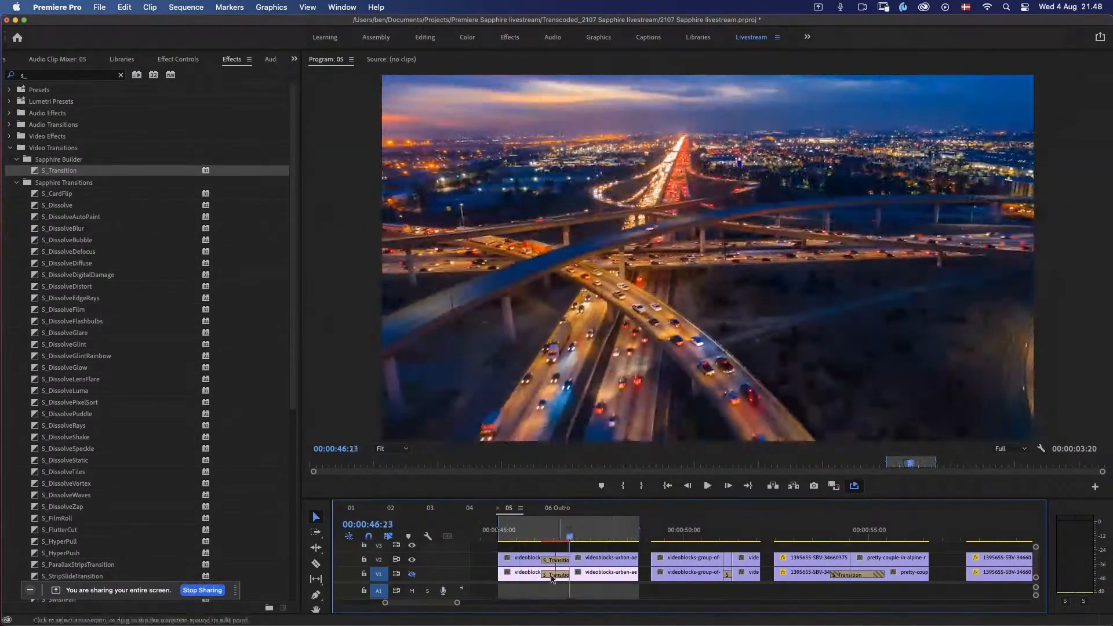
pyautogui.doubleClick(562, 561)
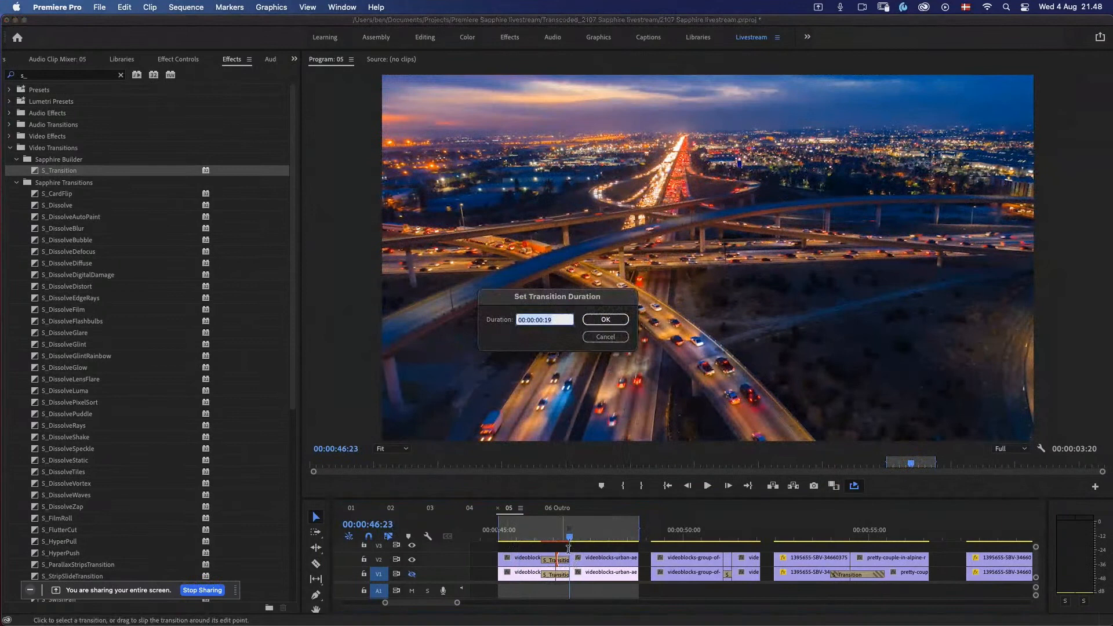
pyautogui.press('Escape')
pyautogui.click(560, 533)
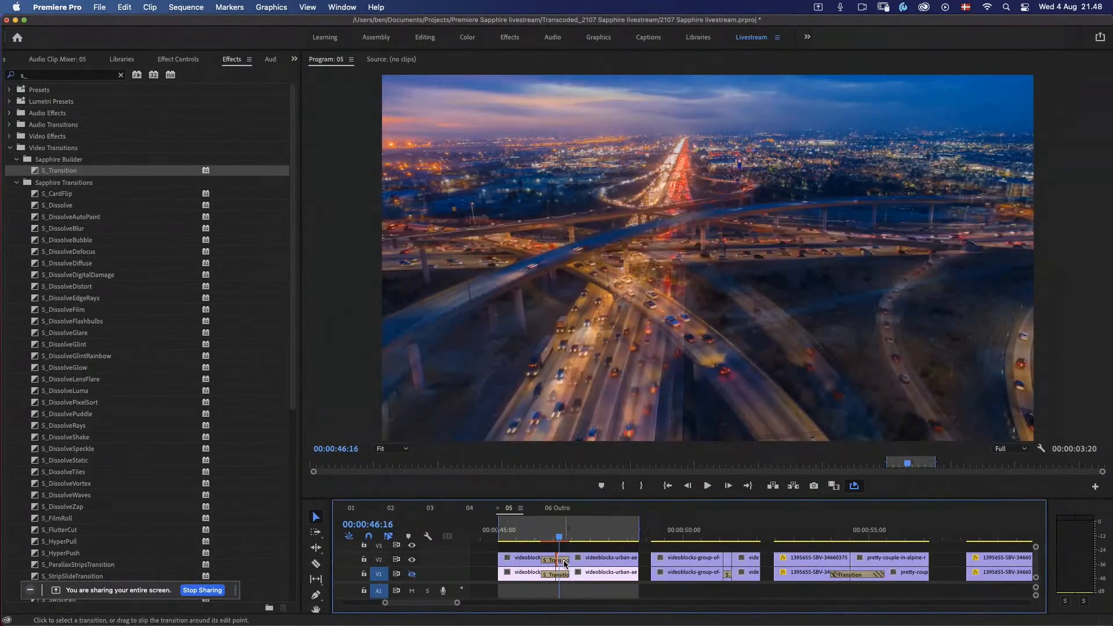
pyautogui.click(168, 60)
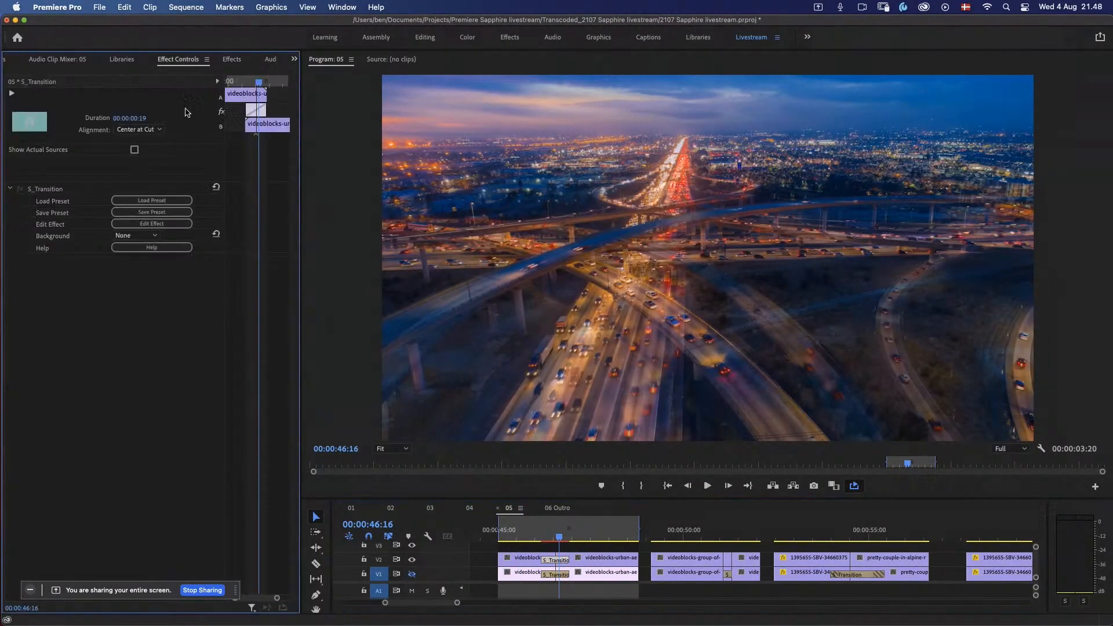
pyautogui.click(174, 203)
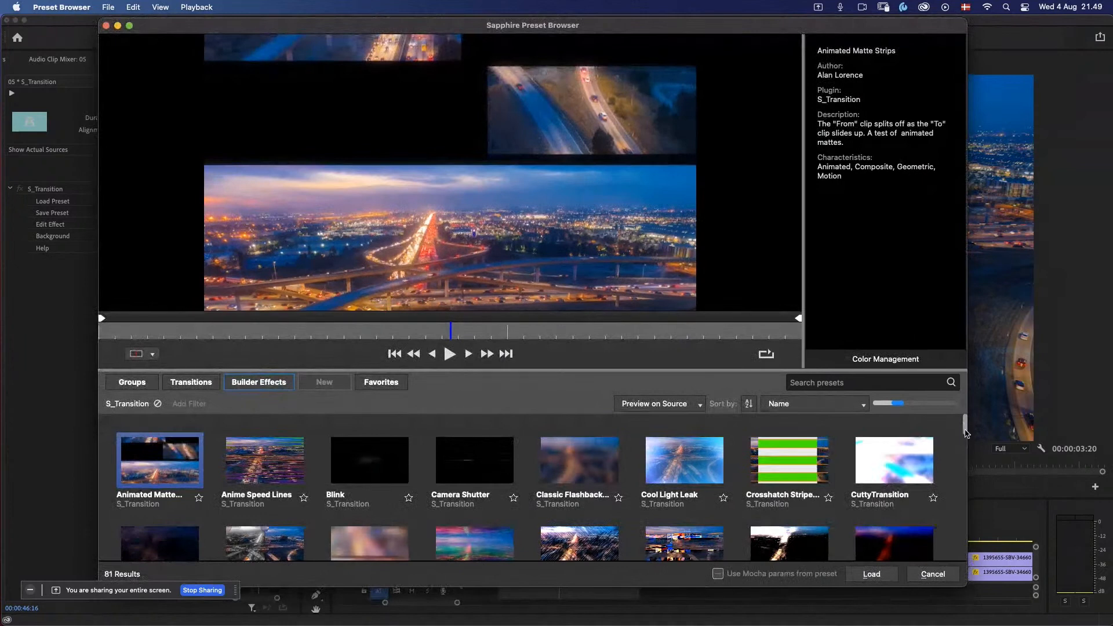
# Step: Preview the hand-drawn S_Transition presets in playback, including Hand-drawn Horizontal Line Wipe, Hand-drawn Dots Swirl and Hand-drawn Swoop
pyautogui.moveTo(965, 433); pyautogui.dragTo(959, 488)
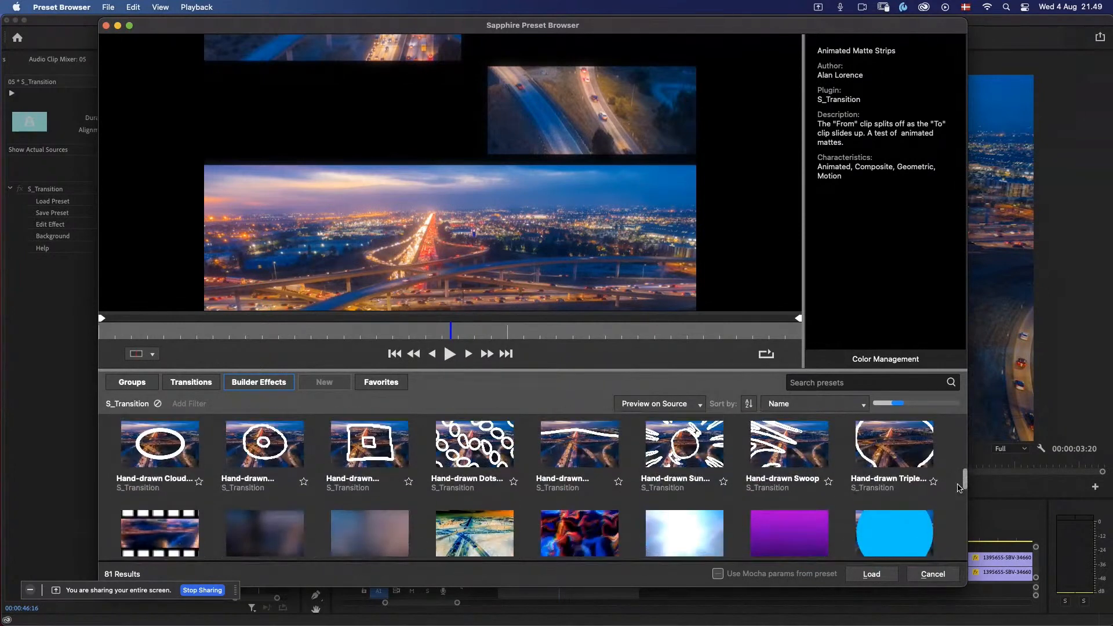
pyautogui.click(571, 456)
pyautogui.click(449, 355)
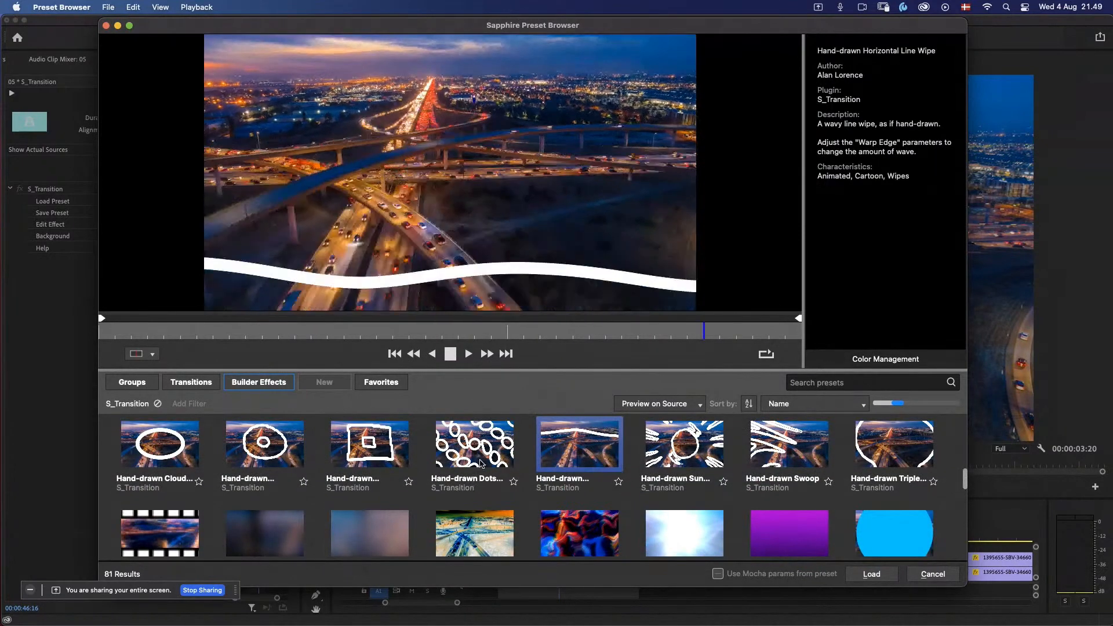
pyautogui.press('Left')
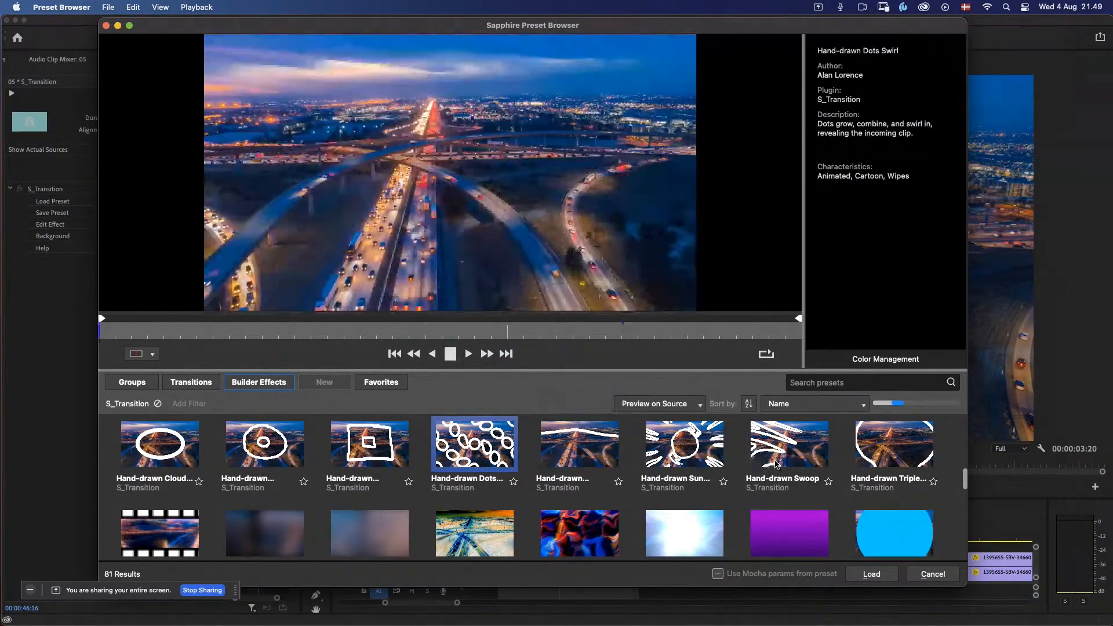
pyautogui.press('Right')
pyautogui.press('Right')
pyautogui.press('Right')
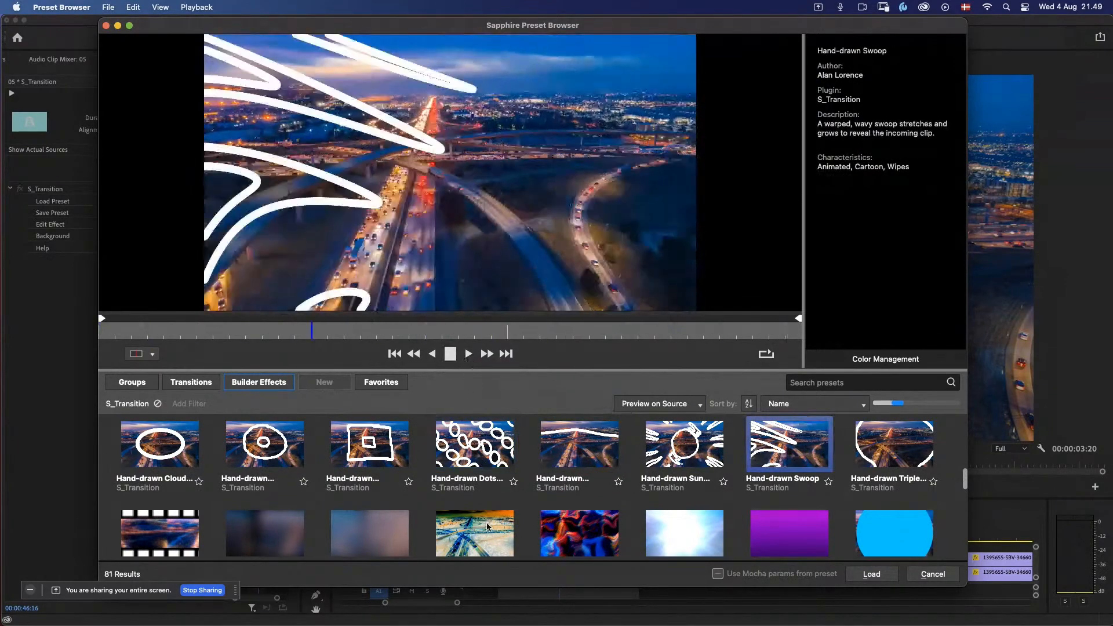
# Step: Preview Horror Flash and the horizontal film roll presets, stopping playback on Horizontal FilmRoll
pyautogui.click(471, 535)
pyautogui.click(387, 536)
pyautogui.click(277, 541)
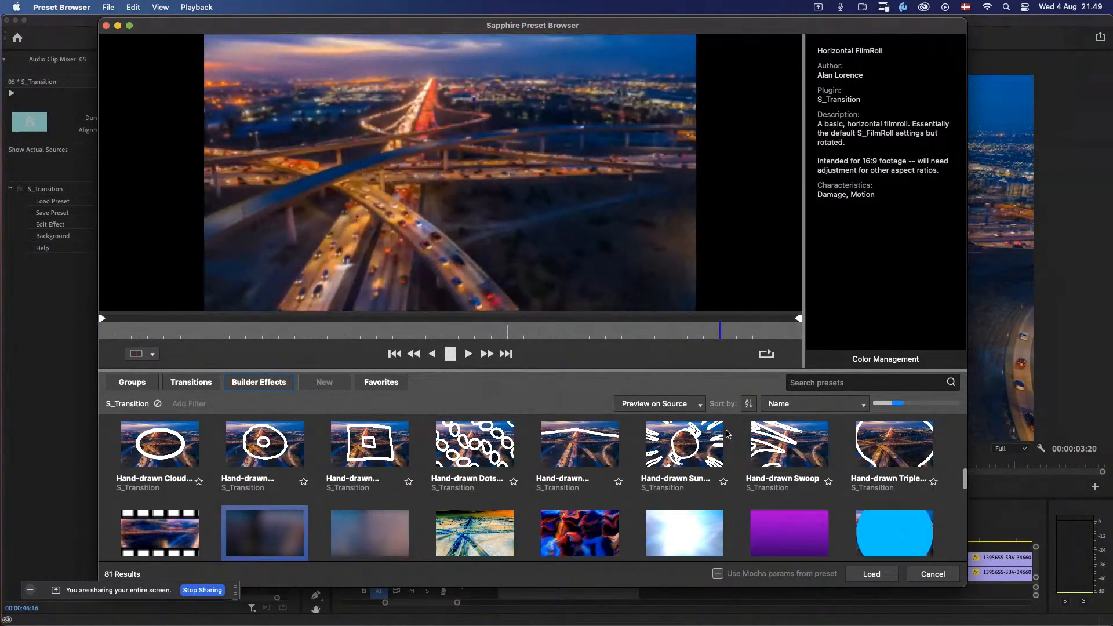
pyautogui.click(451, 356)
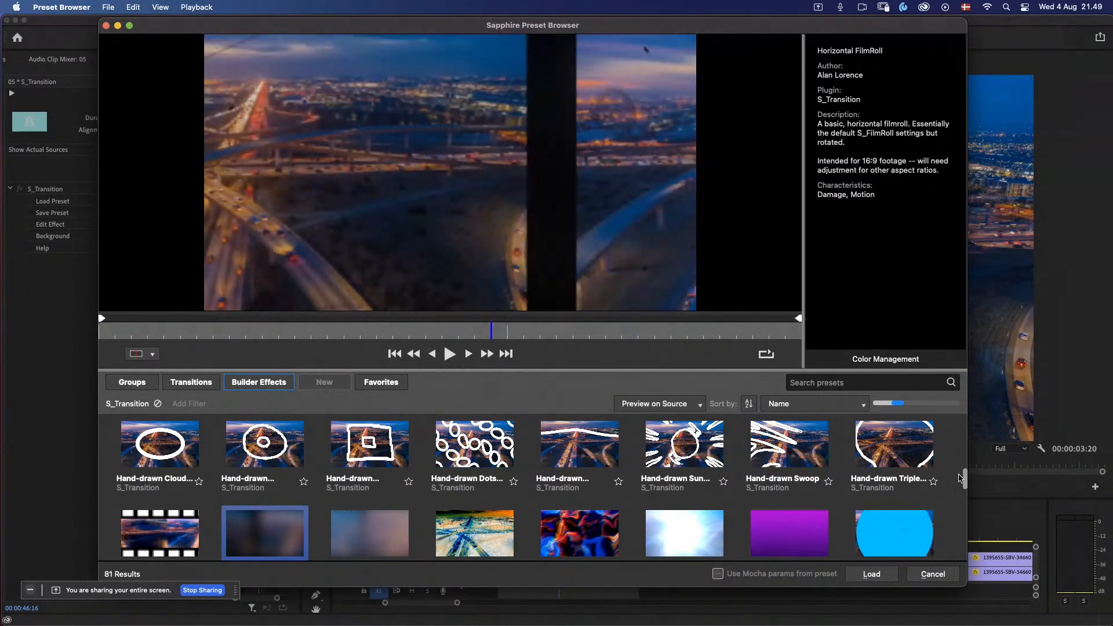
# Step: Preview the Kaleido Shake Warp preset on the highway footage and stop its playback
pyautogui.moveTo(966, 489); pyautogui.dragTo(965, 491)
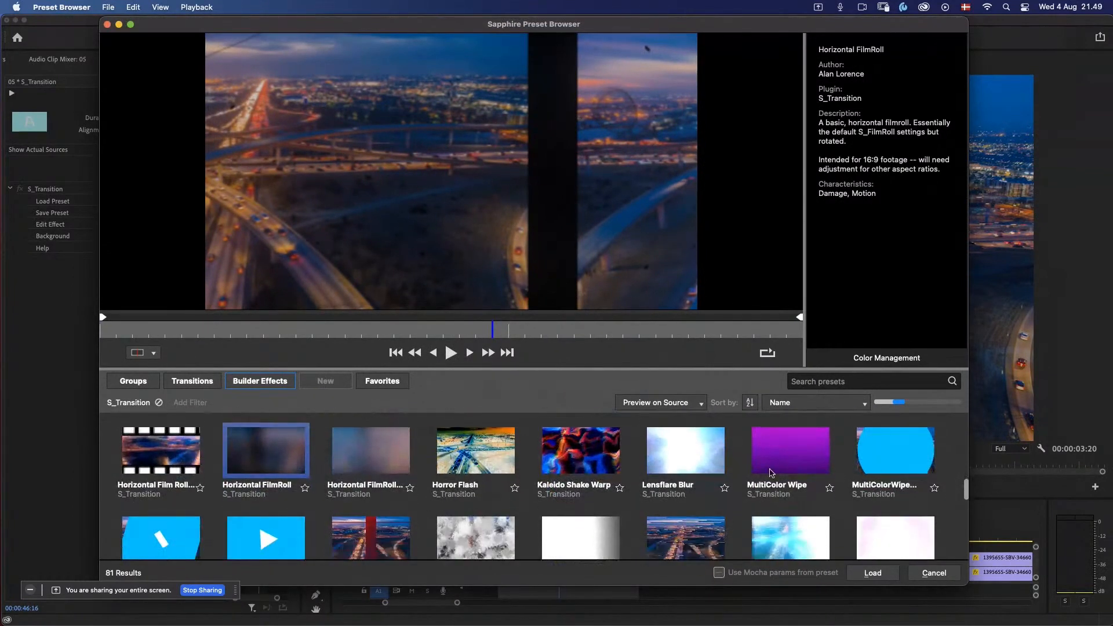
pyautogui.click(571, 448)
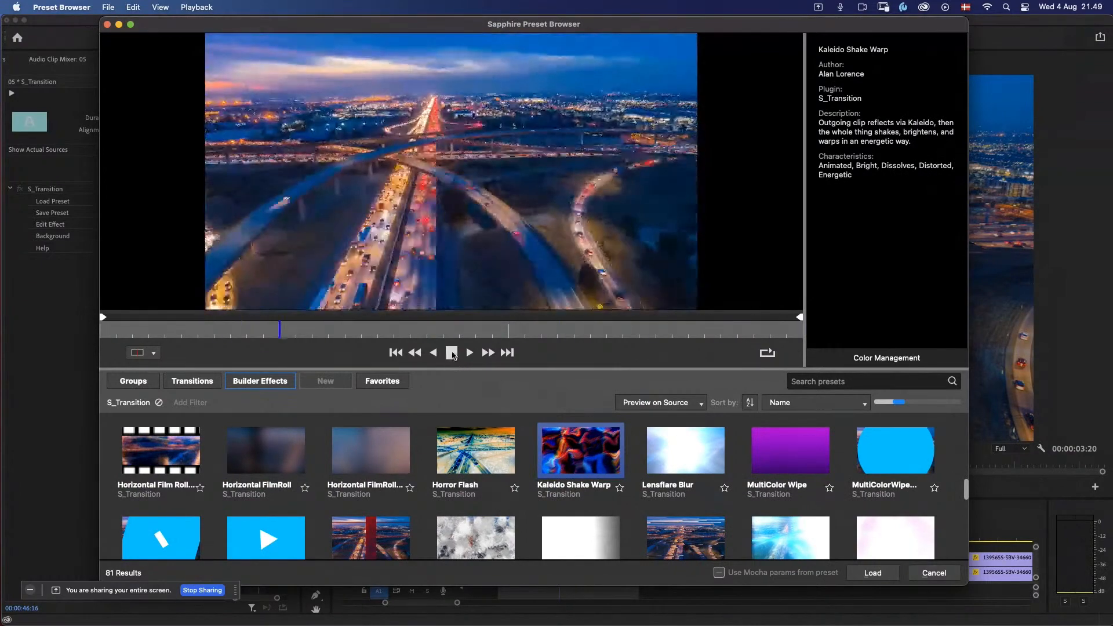
pyautogui.click(451, 355)
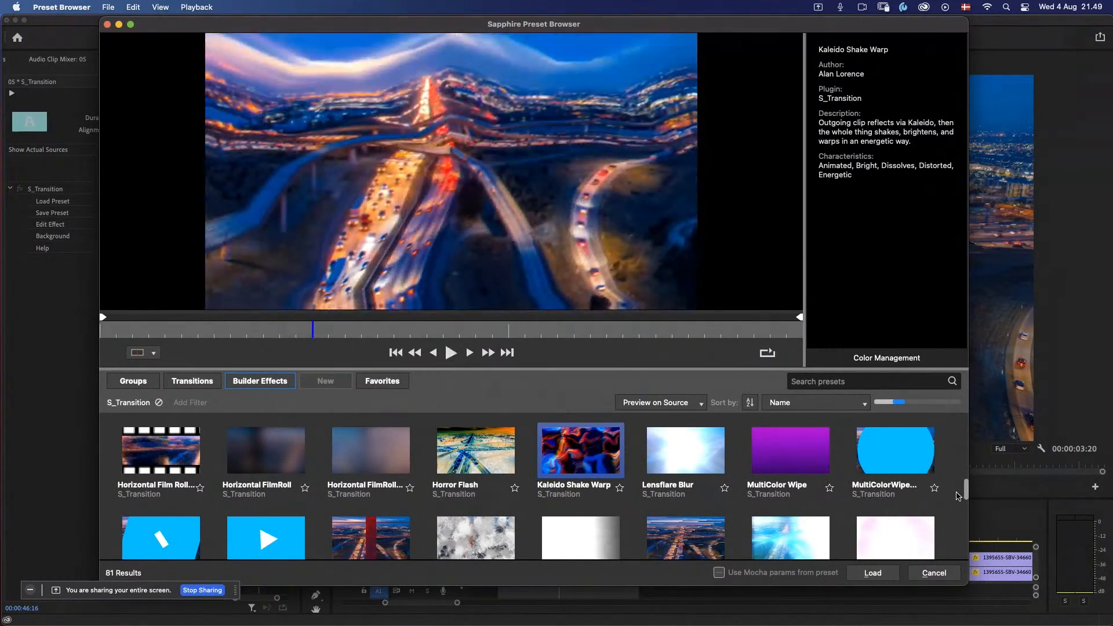
# Step: Search the transition presets by the author's first name and preview CuttyTransition and Glitchy Love in playback
pyautogui.moveTo(967, 491); pyautogui.dragTo(964, 435)
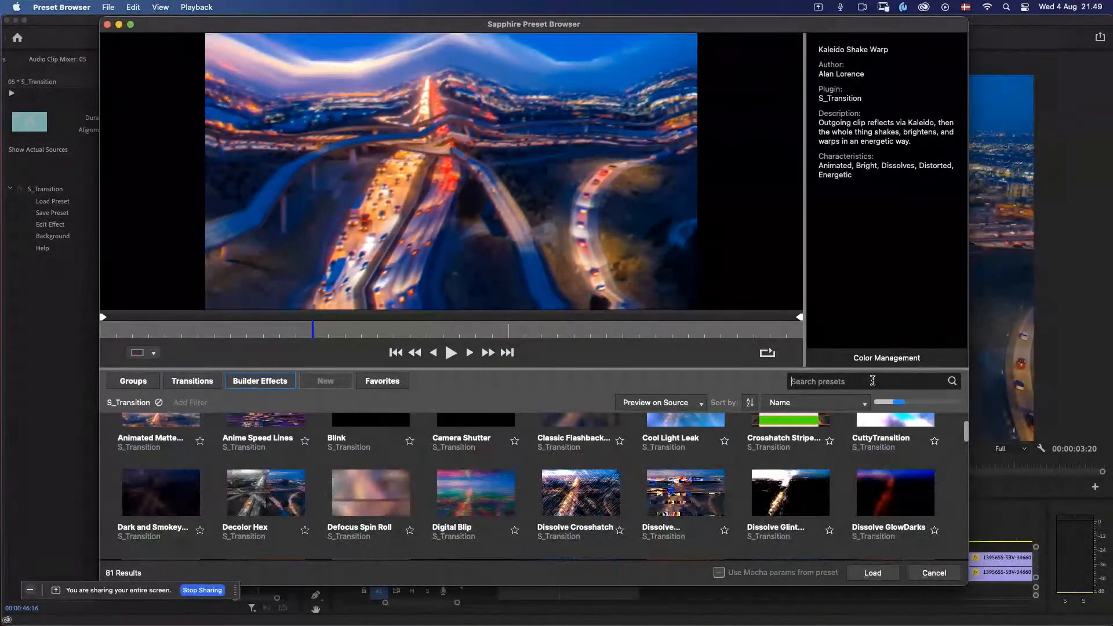
pyautogui.write('brian')
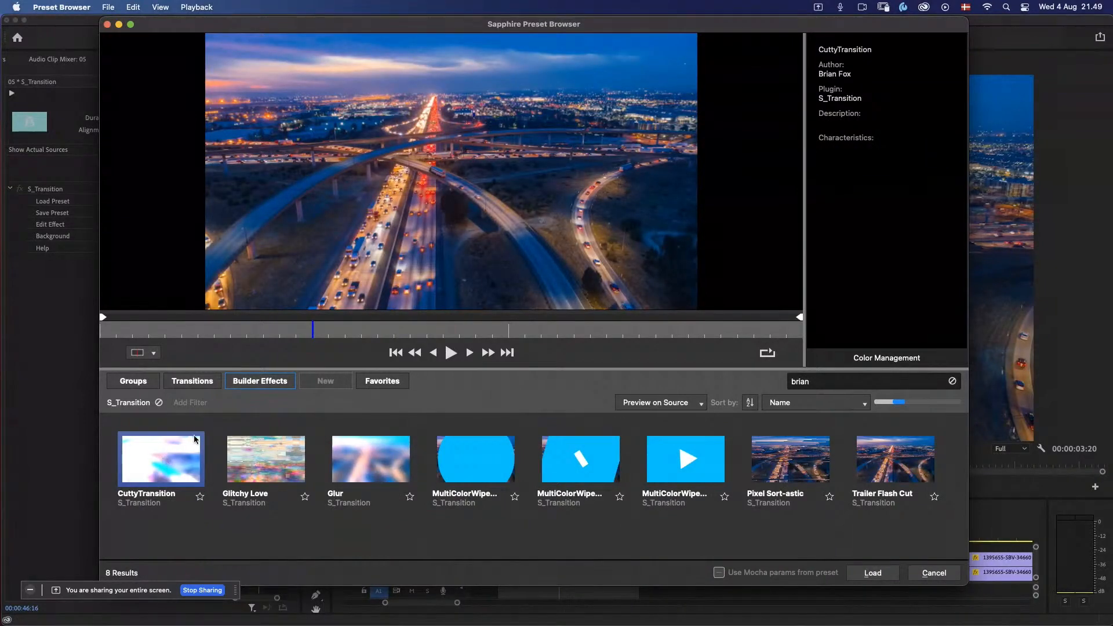
pyautogui.click(450, 353)
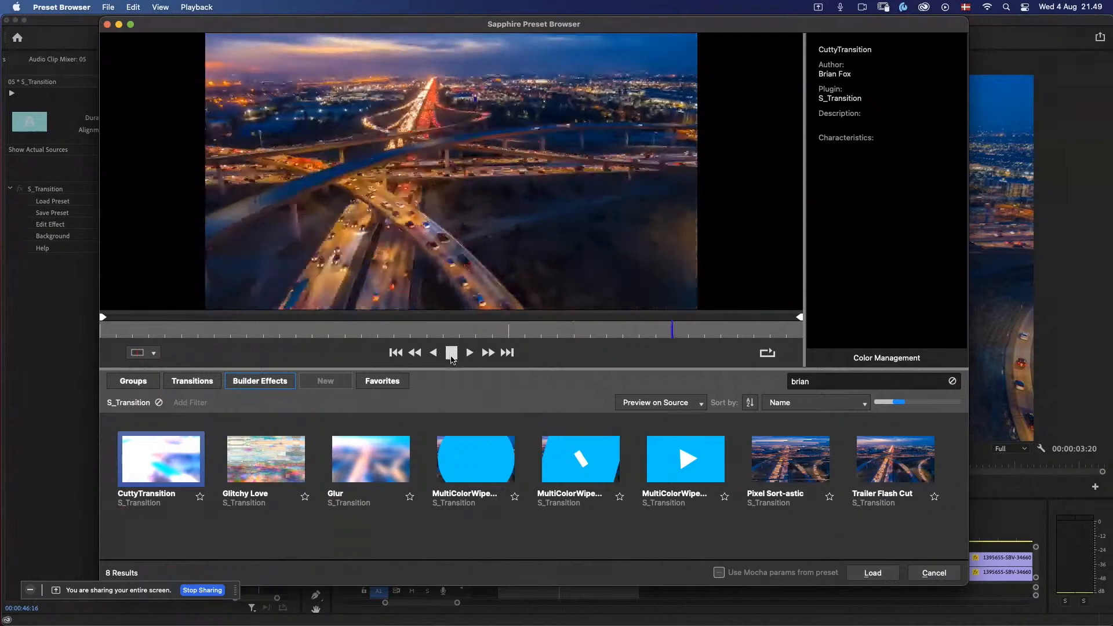
pyautogui.click(273, 476)
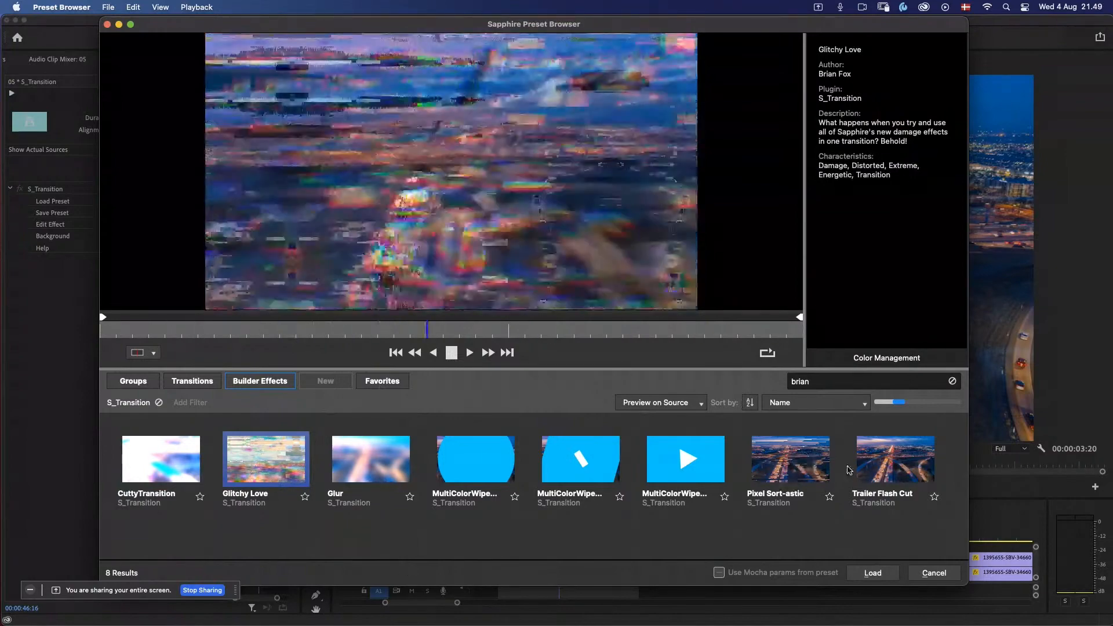
# Step: Load the Trailer Flash Cut preset into the highway transition and park the playhead at 00:00:46:13 within it
pyautogui.click(883, 502)
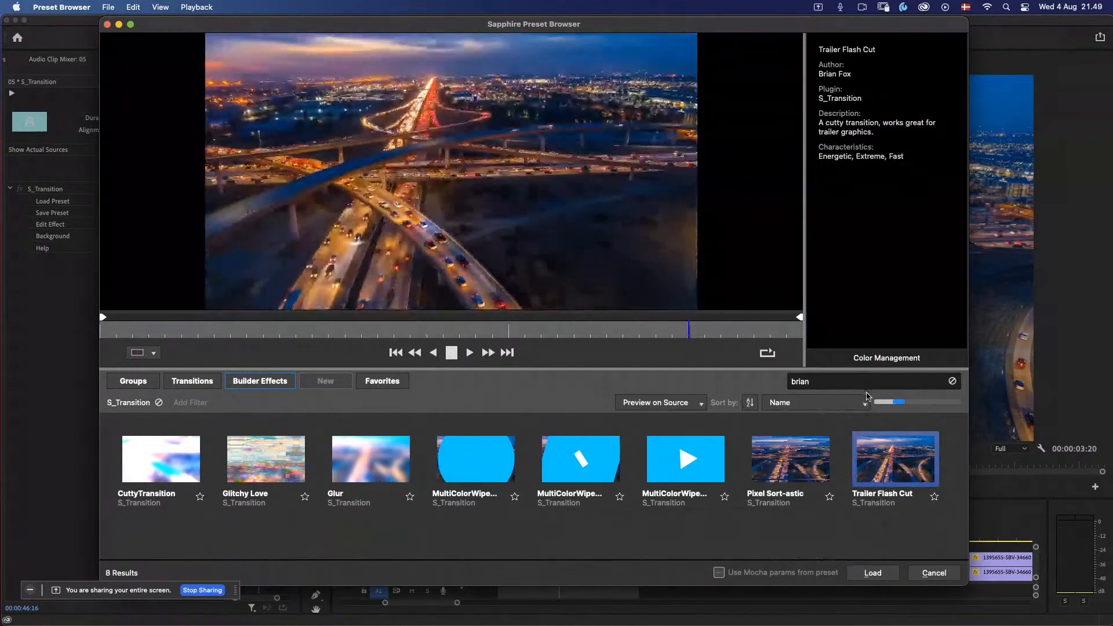
pyautogui.click(872, 573)
pyautogui.click(529, 535)
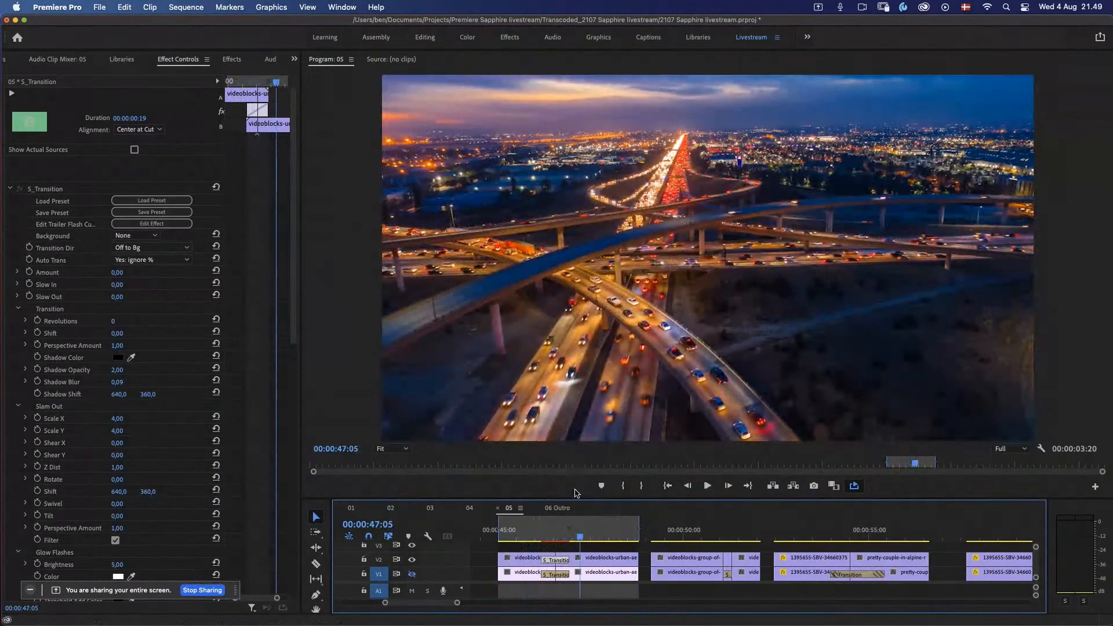
pyautogui.click(551, 538)
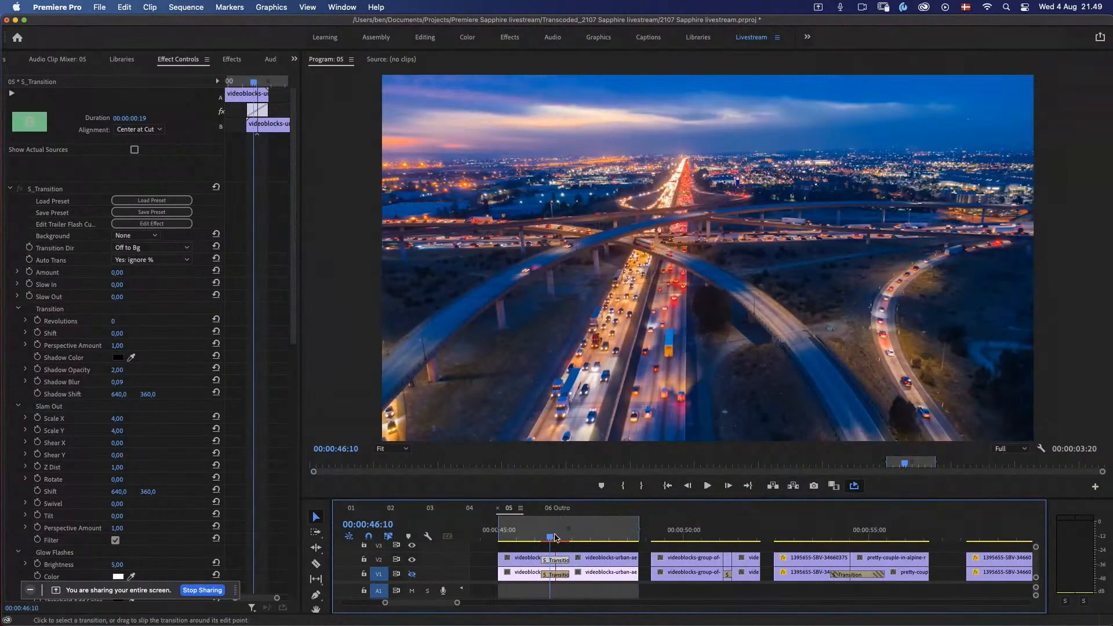
pyautogui.moveTo(554, 539)
pyautogui.mouseDown()
pyautogui.moveTo(565, 540)
pyautogui.moveTo(543, 540)
pyautogui.moveTo(565, 541)
pyautogui.moveTo(553, 543)
pyautogui.mouseUp()
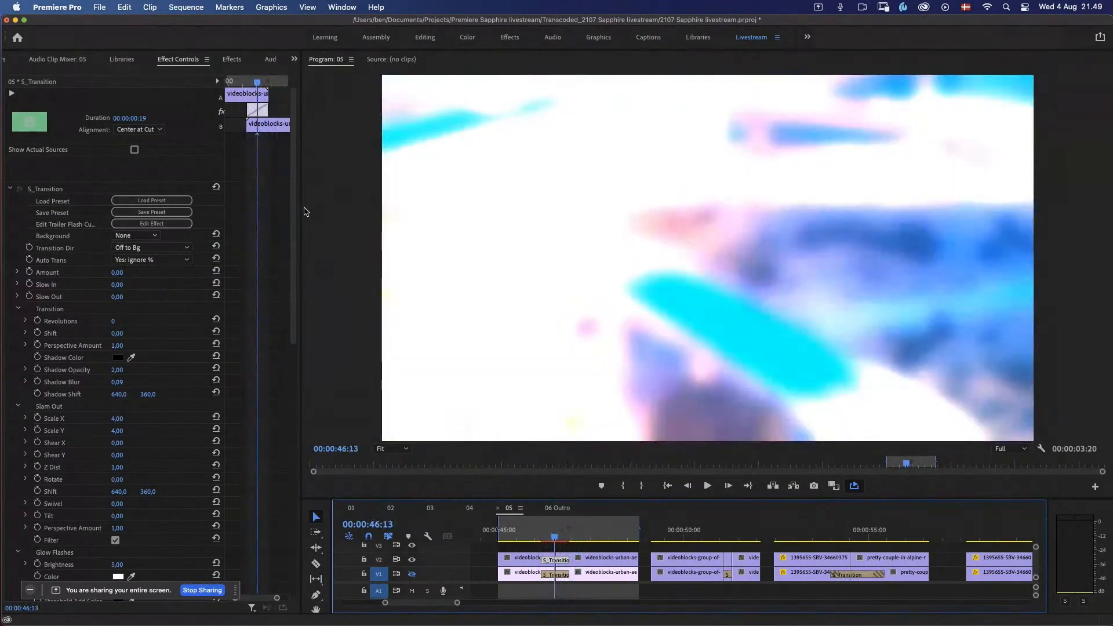
# Step: Look through the Slam Out, Glow Flashes, FlutterCut 1 and Blur In parameters of the highway transition and play the result
pyautogui.moveTo(294, 207); pyautogui.dragTo(299, 227)
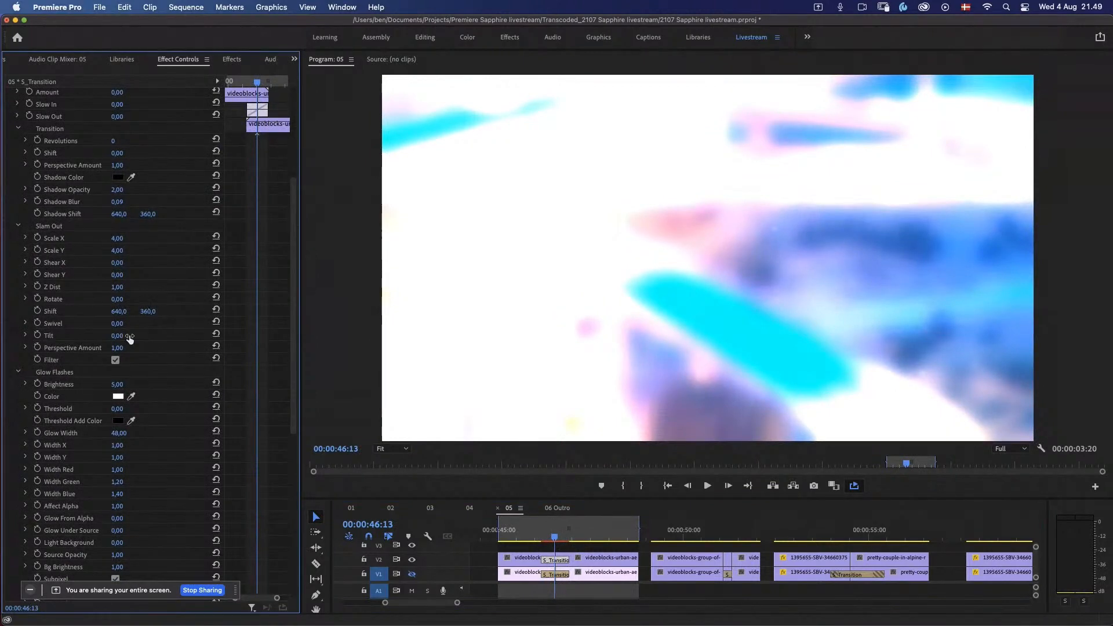
pyautogui.moveTo(296, 348); pyautogui.dragTo(296, 526)
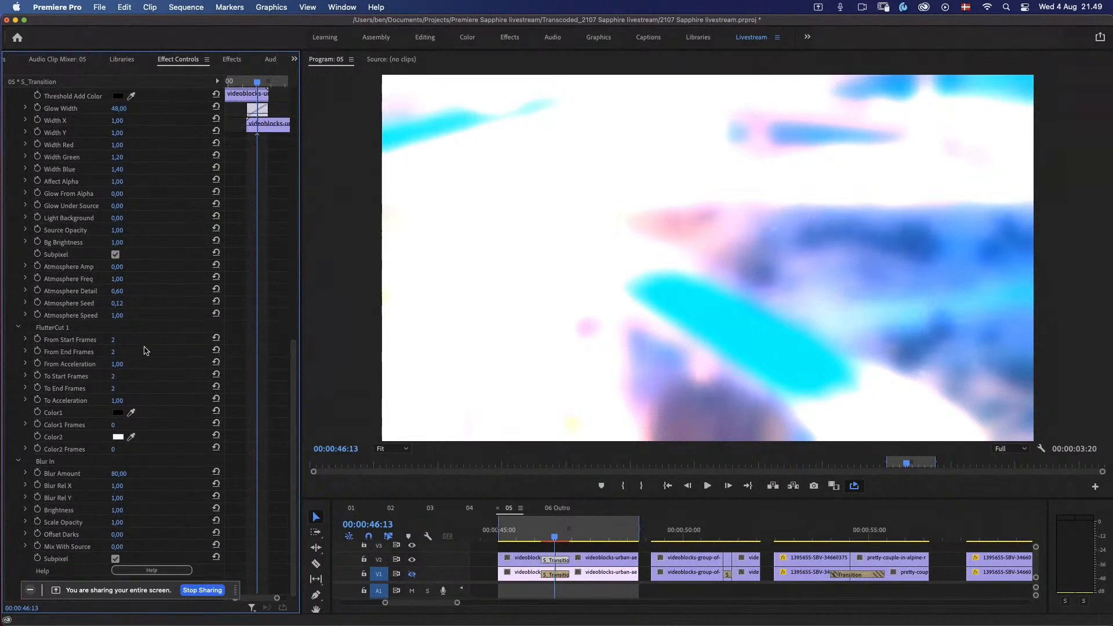
pyautogui.scroll(15, 280, 289)
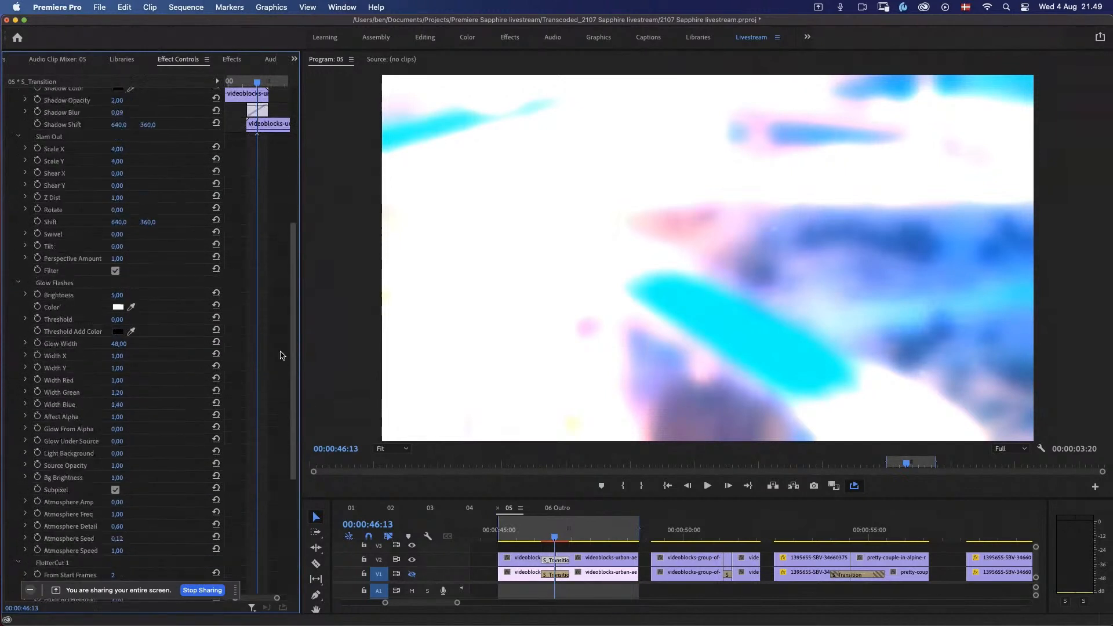
pyautogui.scroll(-10, 280, 237)
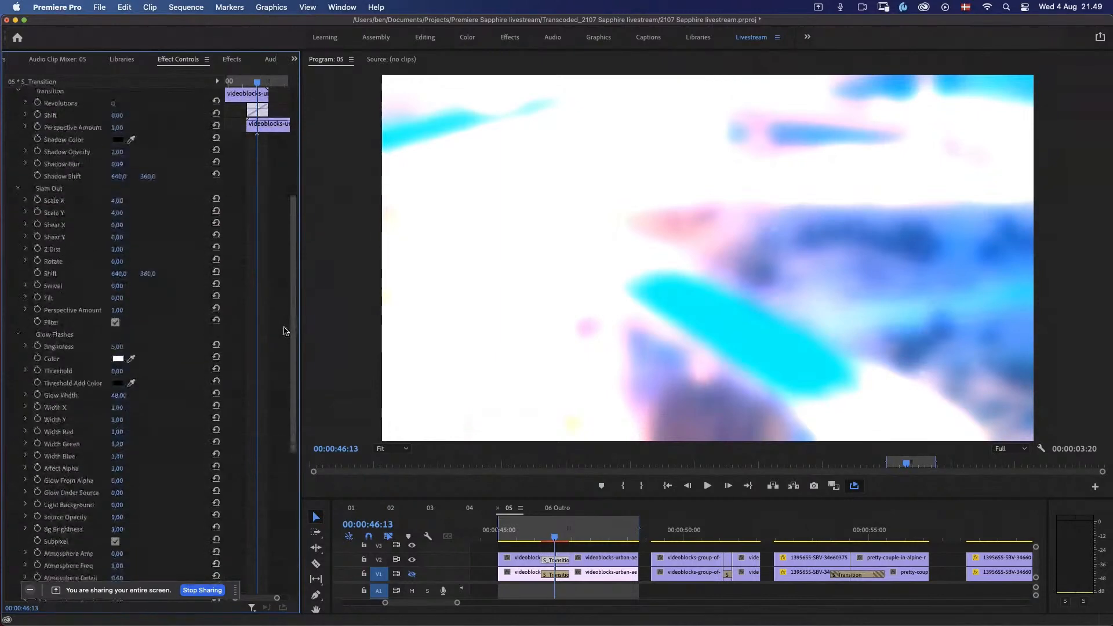
pyautogui.click(551, 560)
pyautogui.press('space')
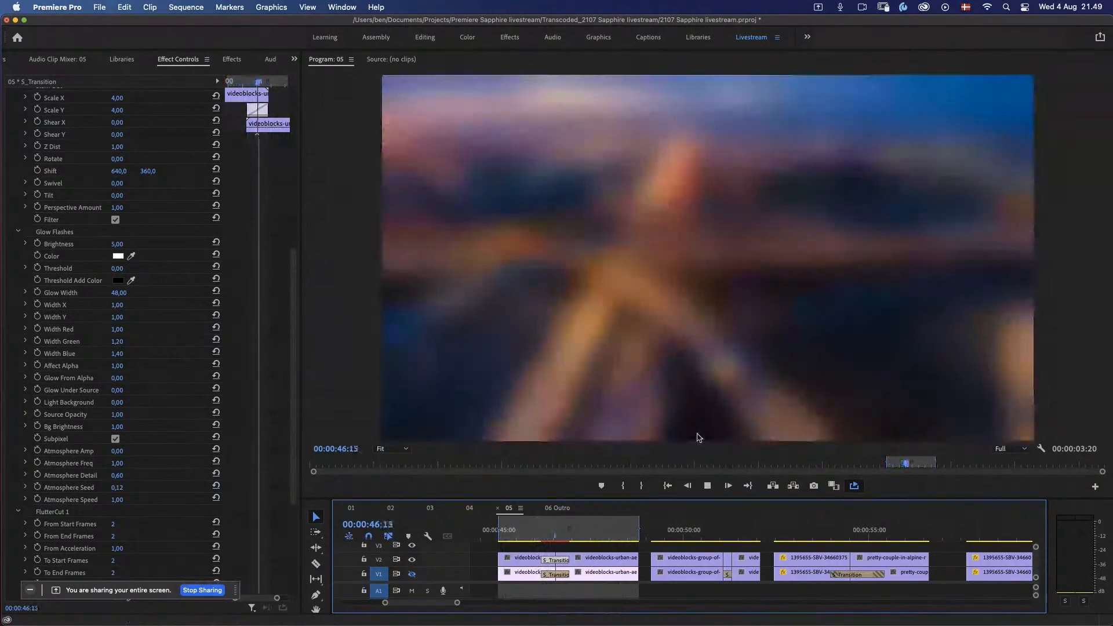
# Step: Mark the range of the indoor cycling clips from 00:00:49:03 to 00:00:52:01 and play it
pyautogui.click(659, 538)
pyautogui.moveTo(659, 537); pyautogui.dragTo(653, 538)
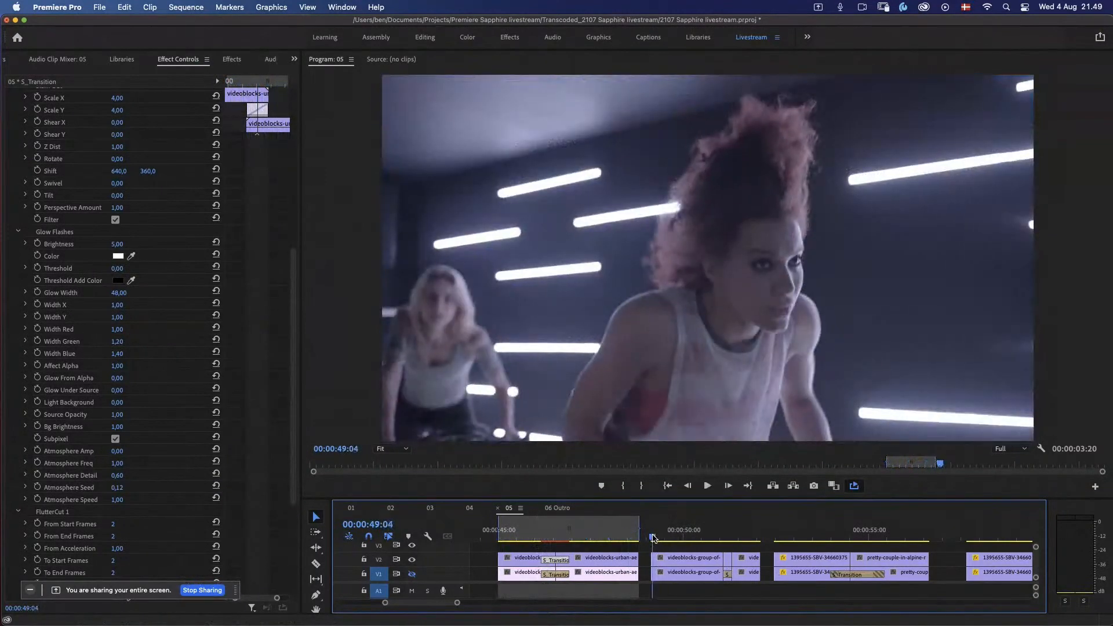
pyautogui.press('i')
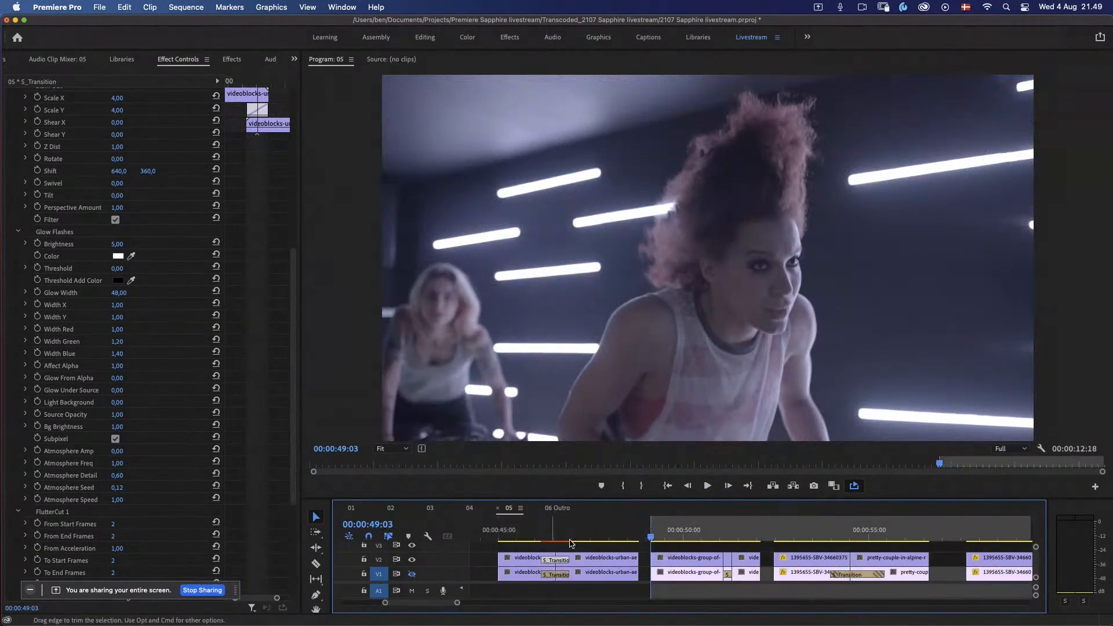
pyautogui.click(760, 539)
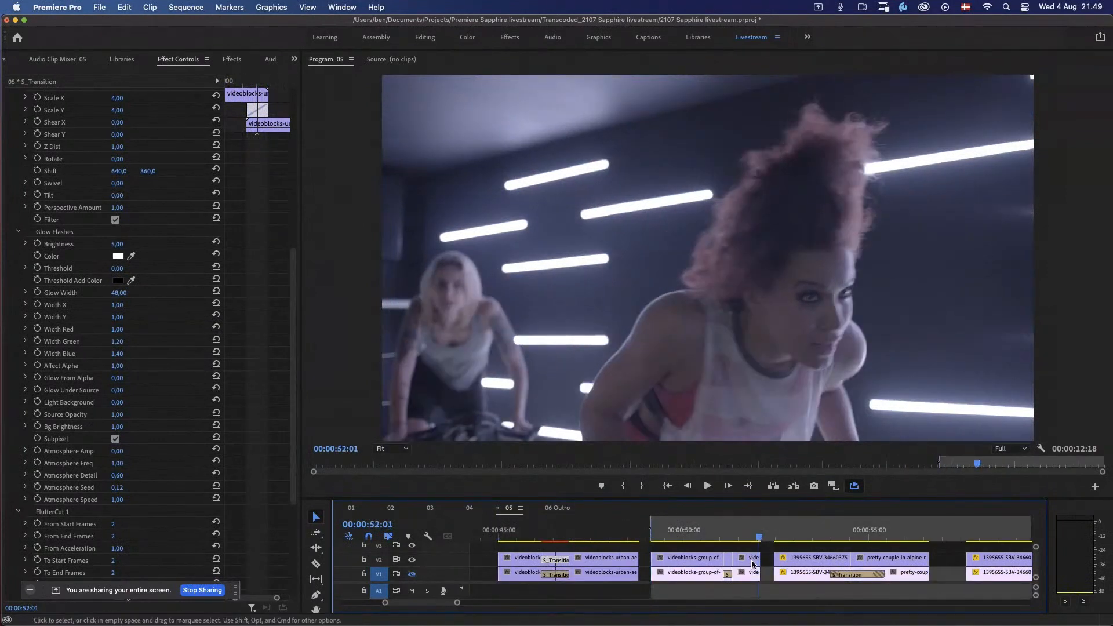
pyautogui.press('o')
pyautogui.press('space')
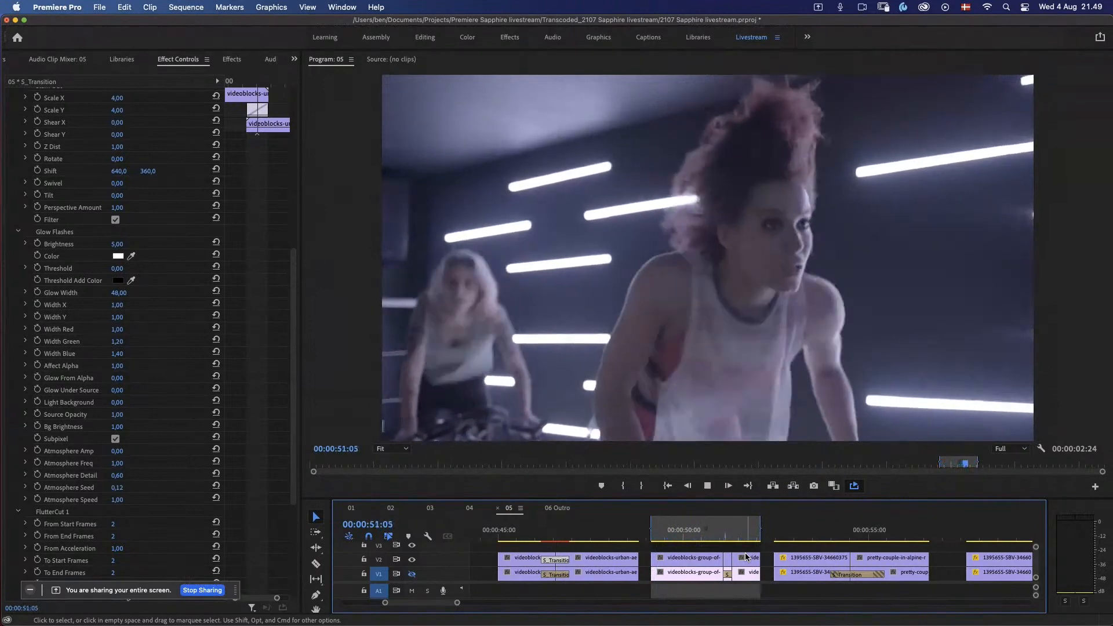
# Step: Move the playhead to just before the cut between the cycling clips and replay that passage
pyautogui.click(718, 534)
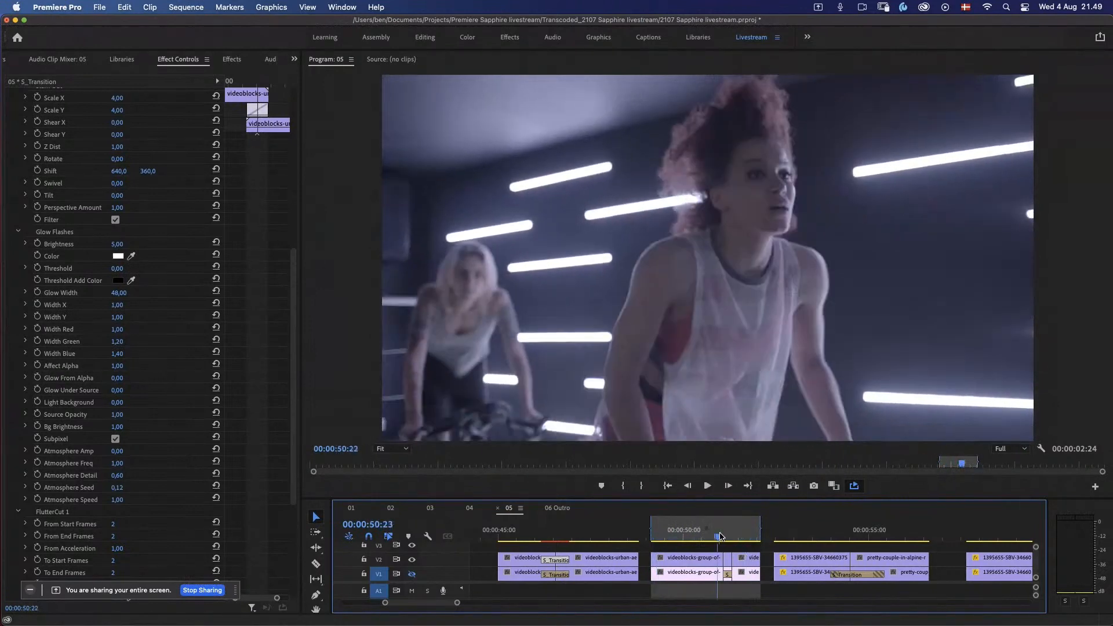
pyautogui.click(710, 535)
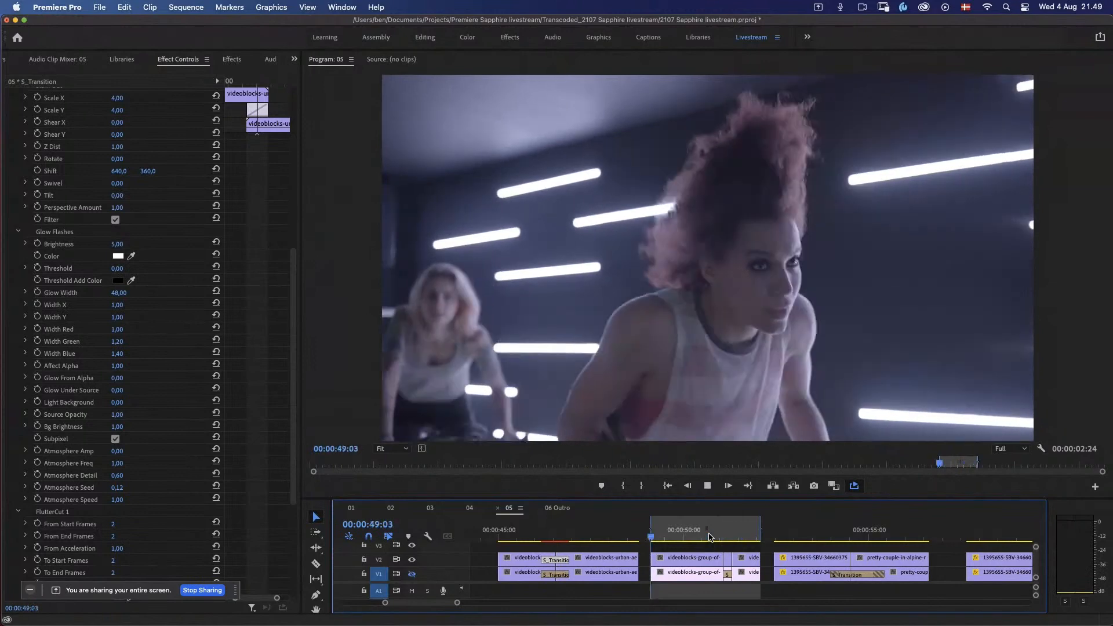
pyautogui.click(691, 535)
pyautogui.press('space')
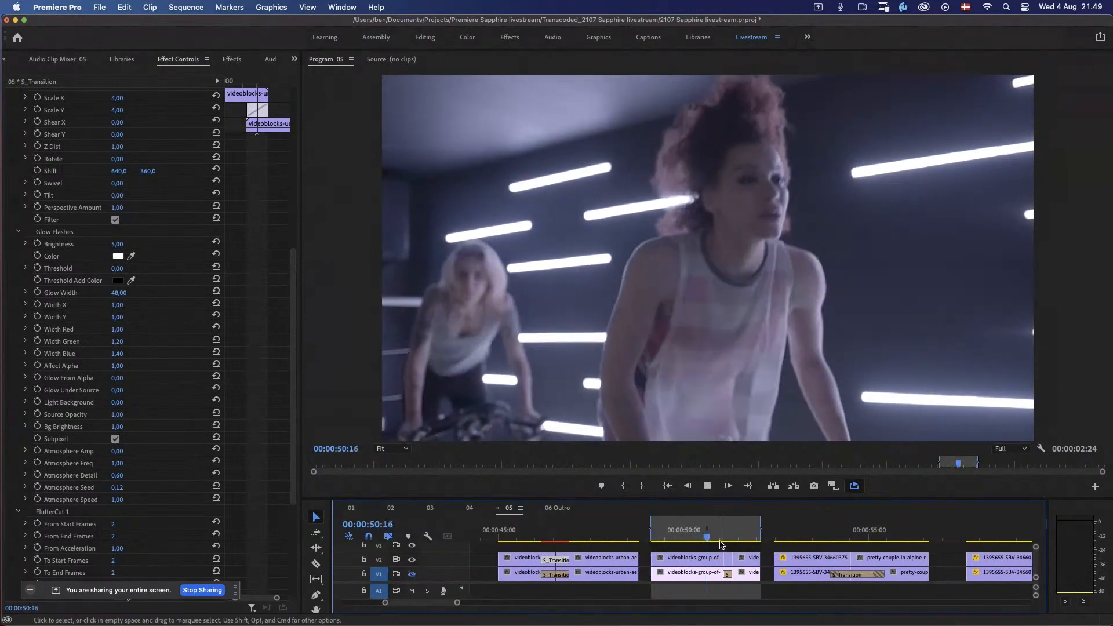
# Step: Replay the indoor cycling passage from about 00:00:49:19 and again across the cut at 00:00:51:04
pyautogui.click(712, 535)
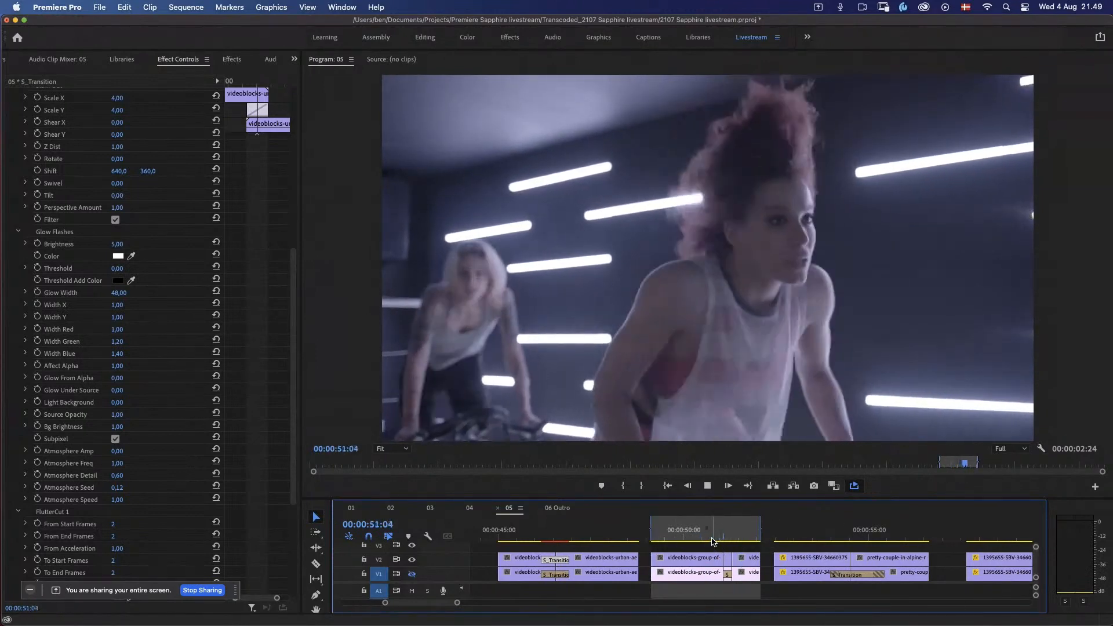
pyautogui.click(668, 542)
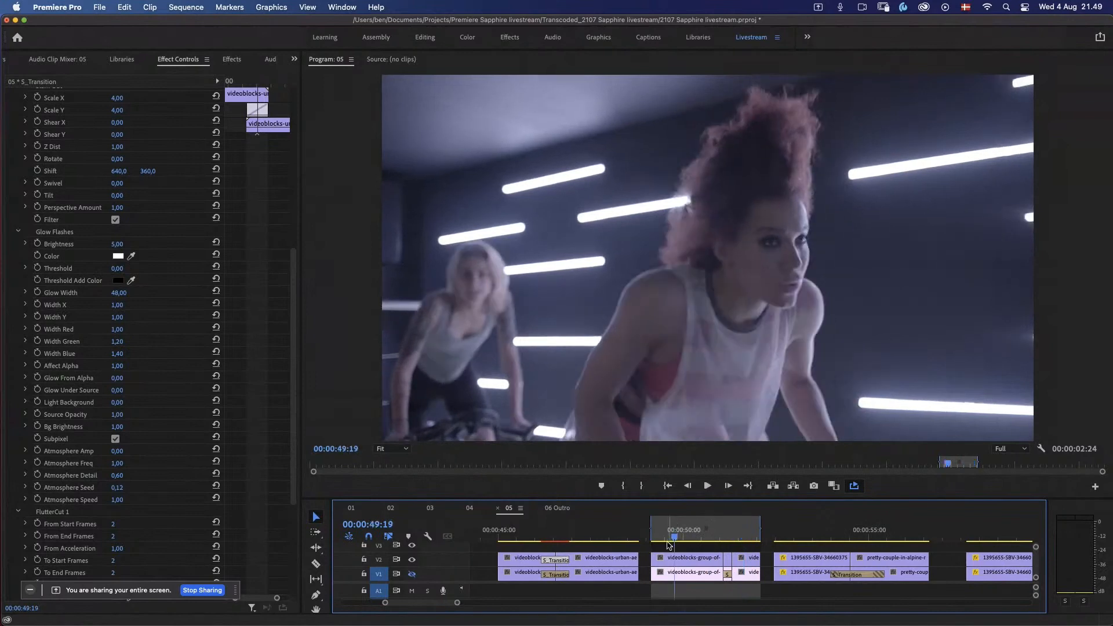
pyautogui.press('space')
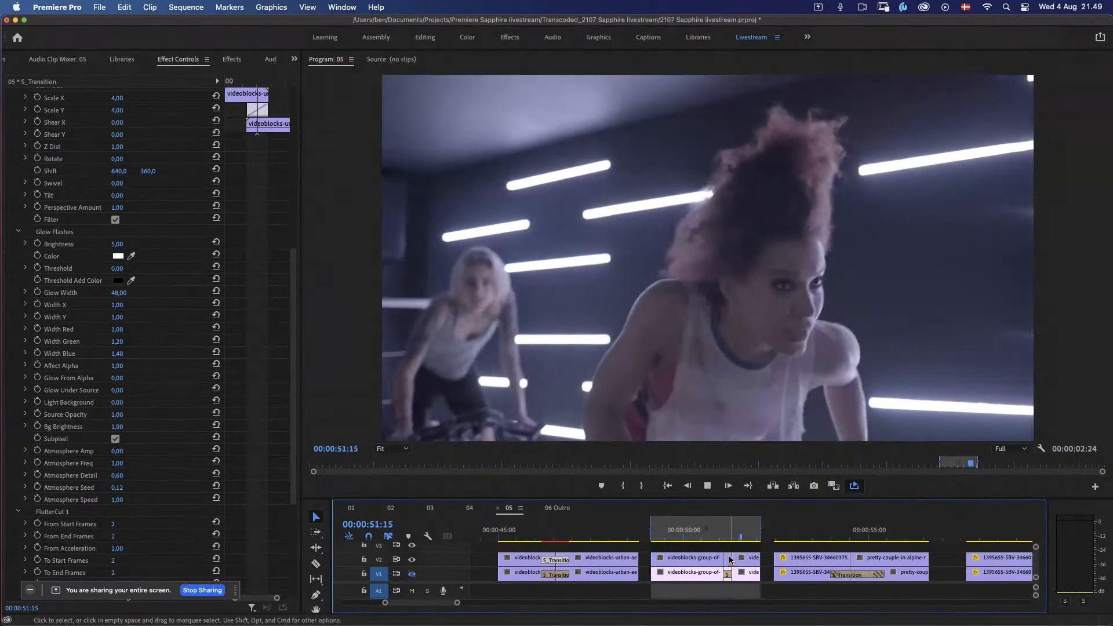
pyautogui.click(726, 540)
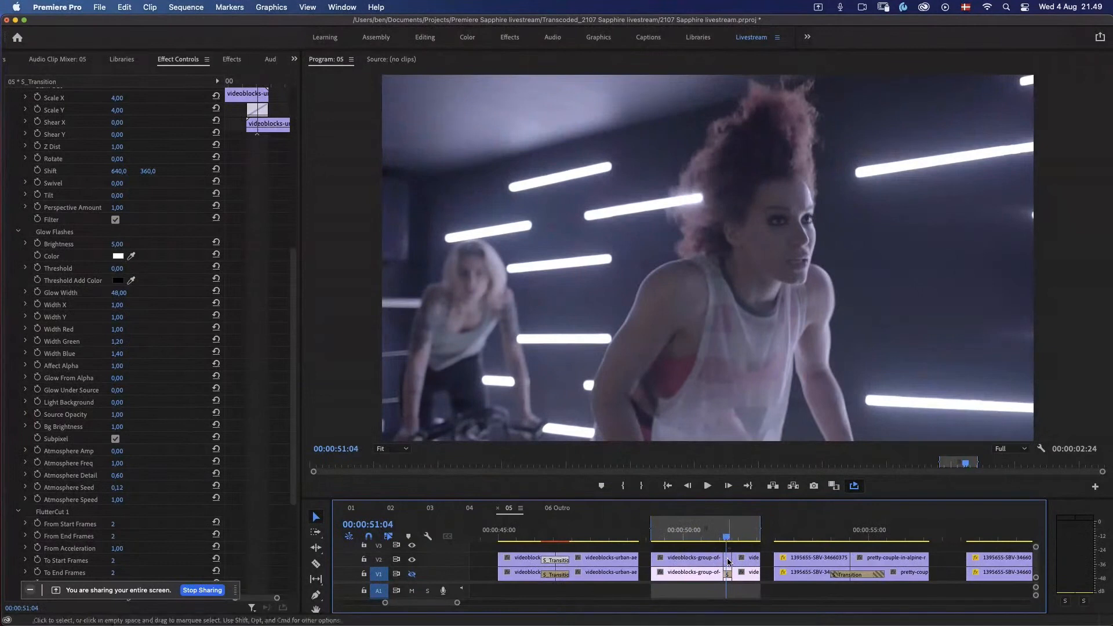
pyautogui.press('space')
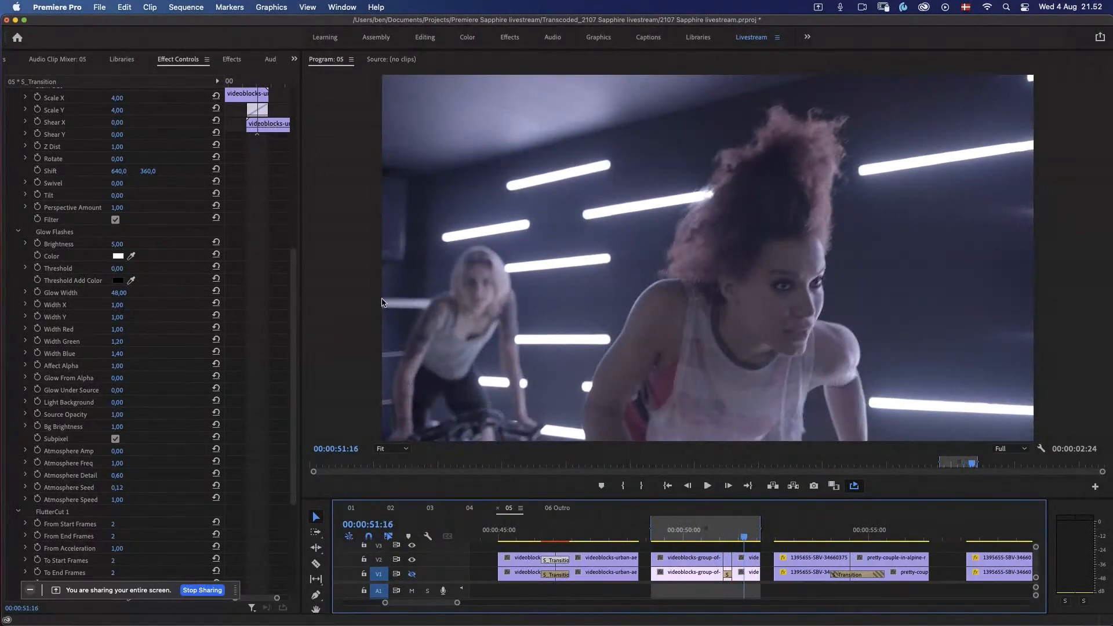
# Step: Apply S_Transition to the V2 cut between the cycling clips and set its duration to 8 frames
pyautogui.hotkey('shift', '7')
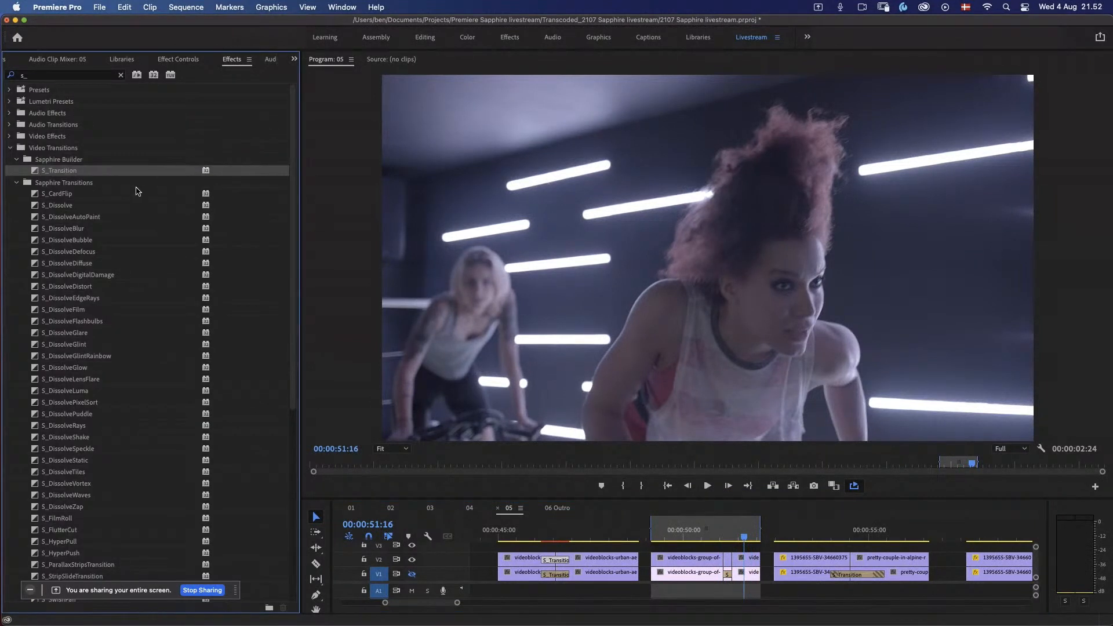
pyautogui.moveTo(710, 555); pyautogui.dragTo(732, 564)
pyautogui.doubleClick(737, 575)
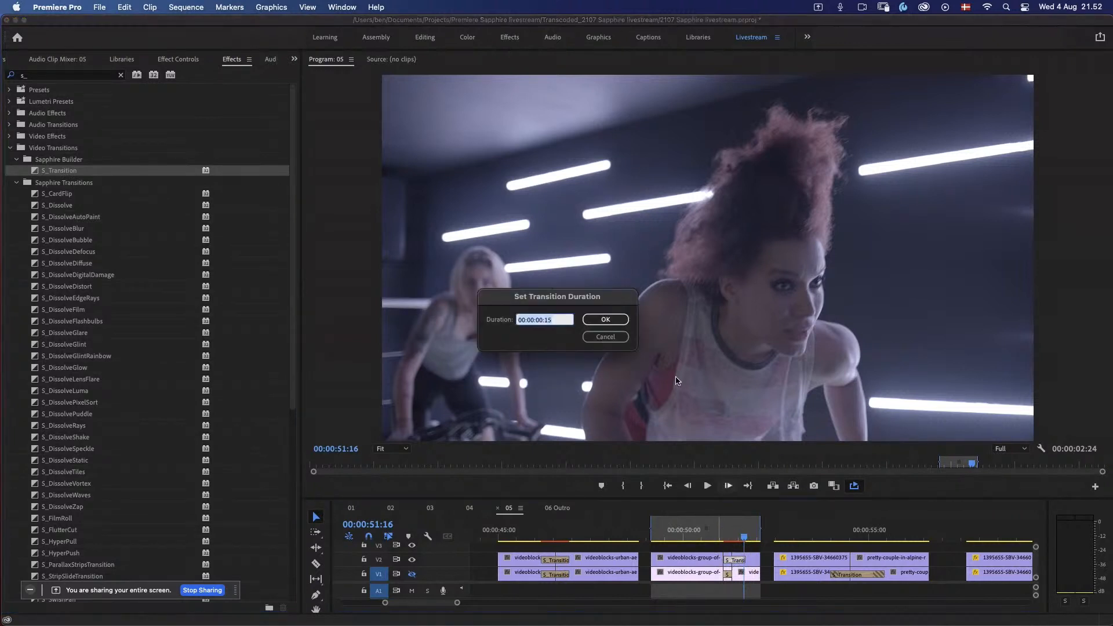
pyautogui.press('Return')
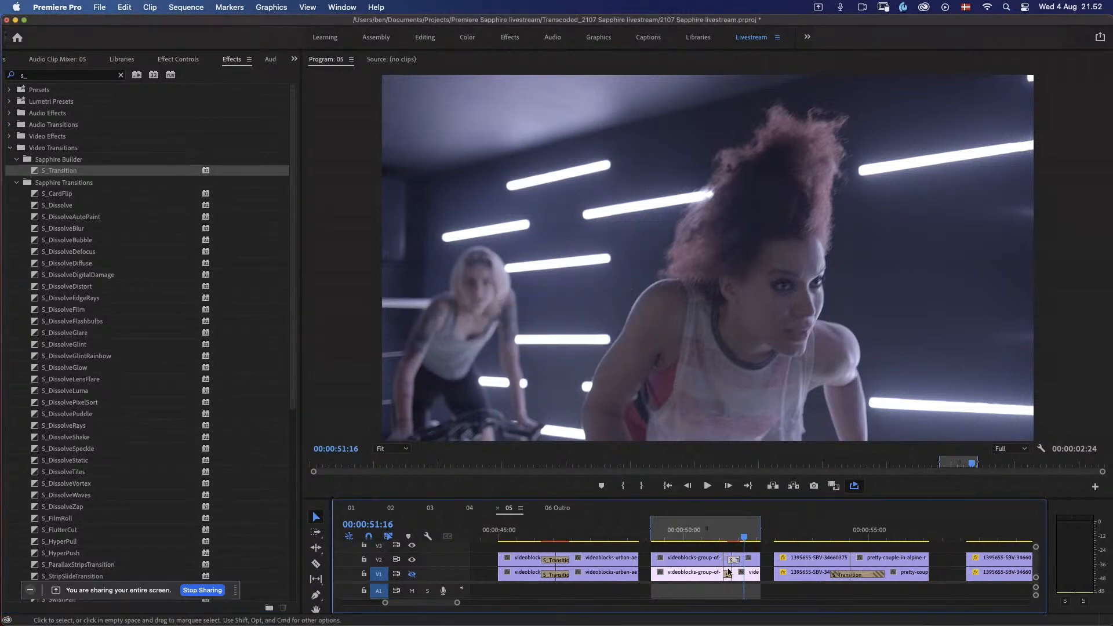
# Step: Set the cycling transition's duration to 6 frames, align it to end at the cut, and park the playhead at 00:00:51:05
pyautogui.moveTo(730, 561); pyautogui.dragTo(726, 561)
pyautogui.doubleClick(732, 561)
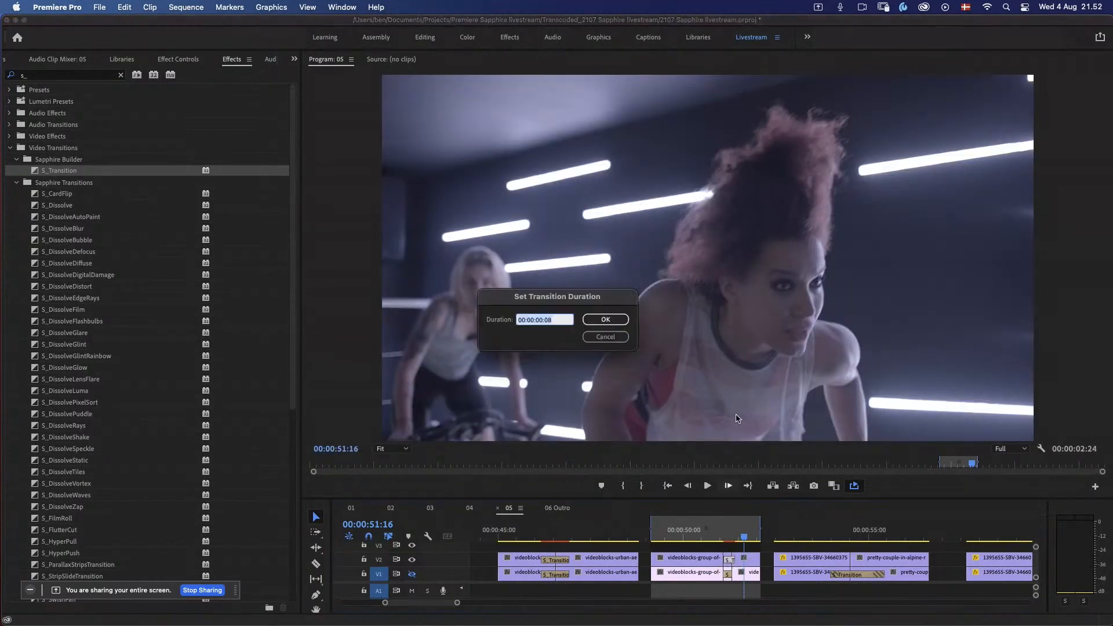
pyautogui.press('Return')
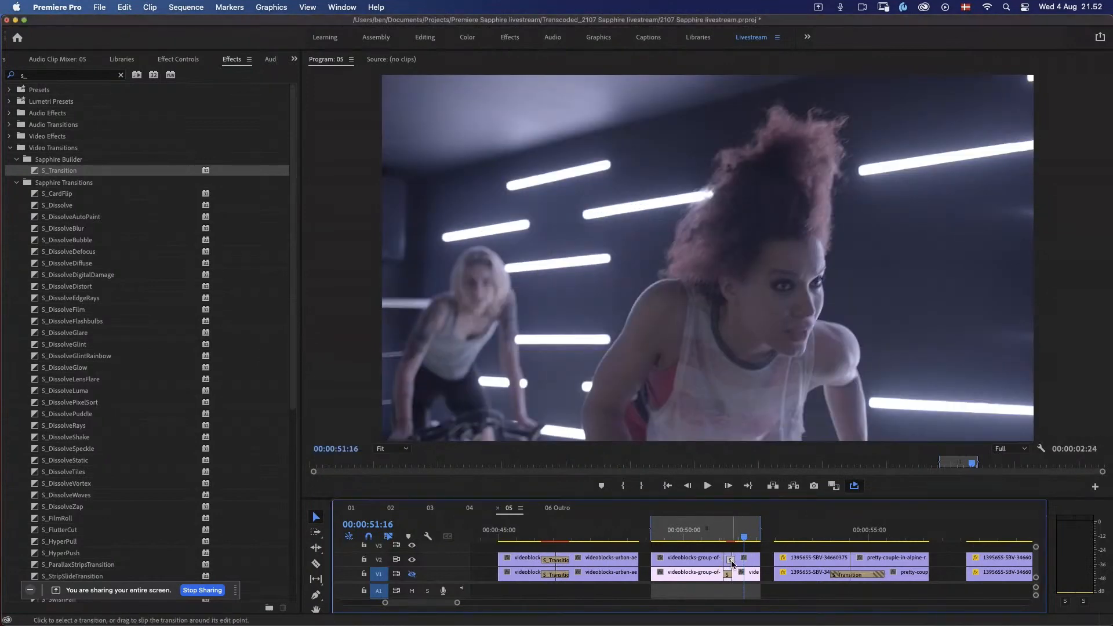
pyautogui.moveTo(732, 561); pyautogui.dragTo(722, 563)
pyautogui.click(727, 535)
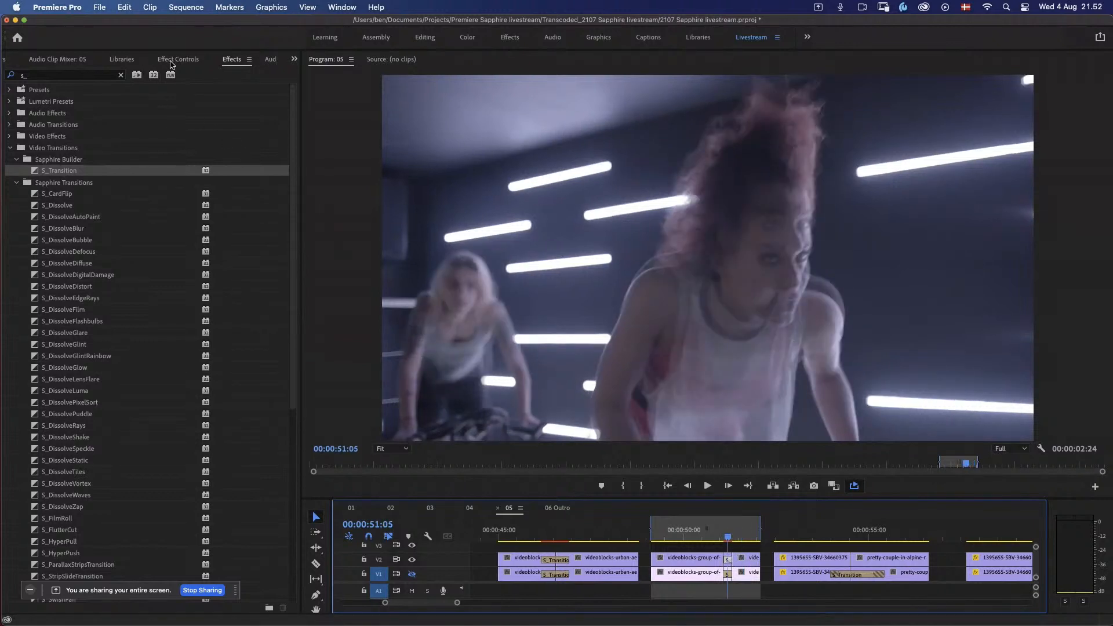
# Step: Search the S_Transition presets by the author's first name and load the Glur preset into the cycling transition
pyautogui.click(172, 63)
pyautogui.click(162, 202)
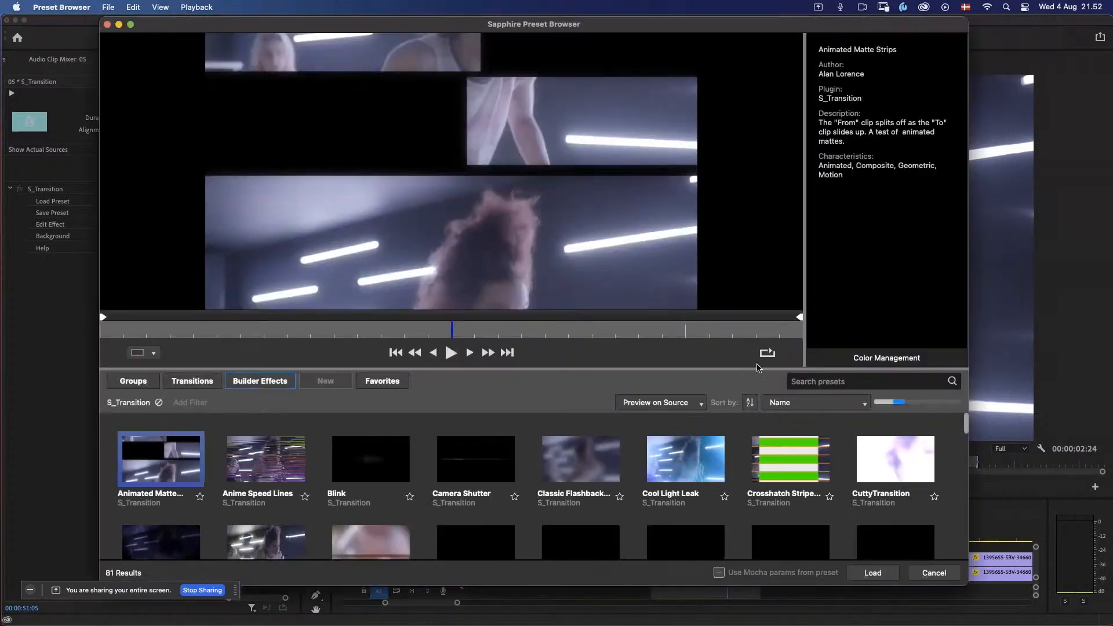
pyautogui.click(818, 386)
pyautogui.write('brian')
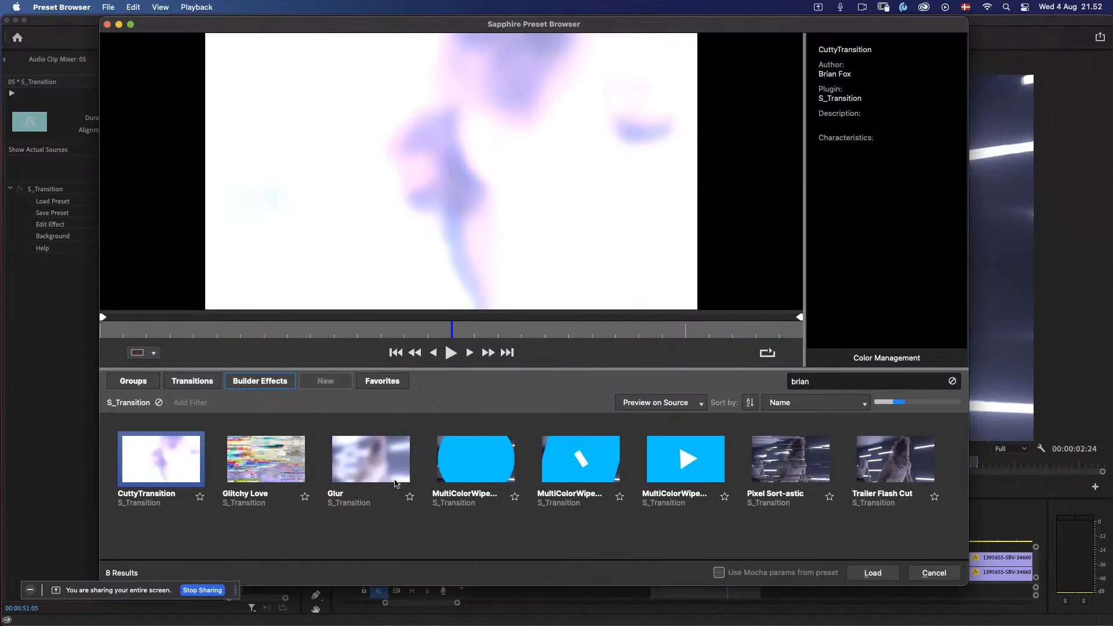
pyautogui.click(371, 461)
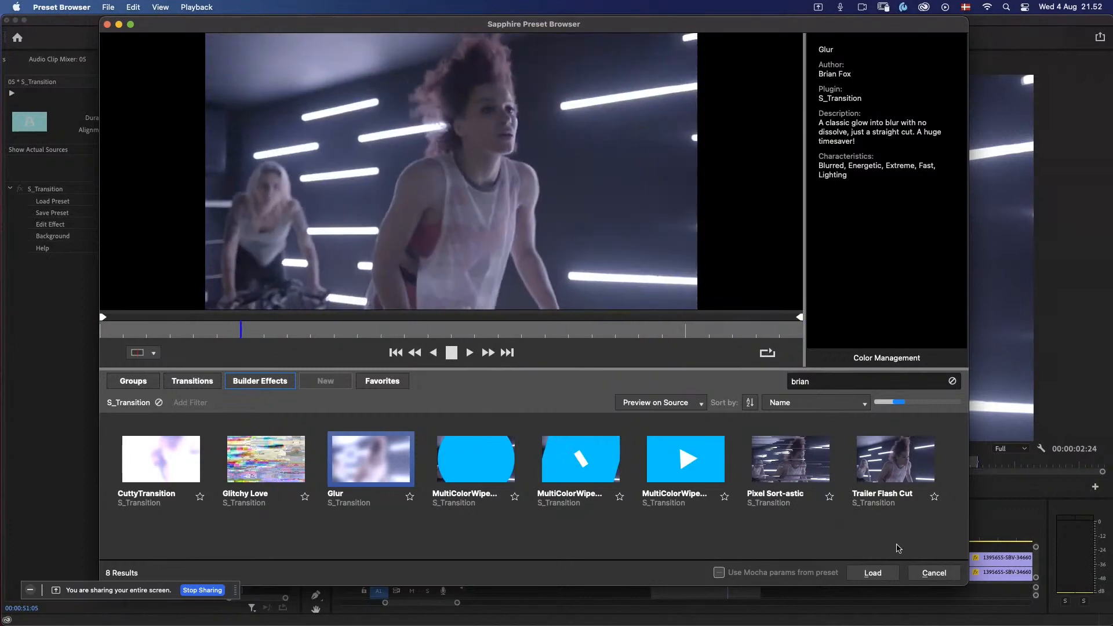
pyautogui.click(873, 574)
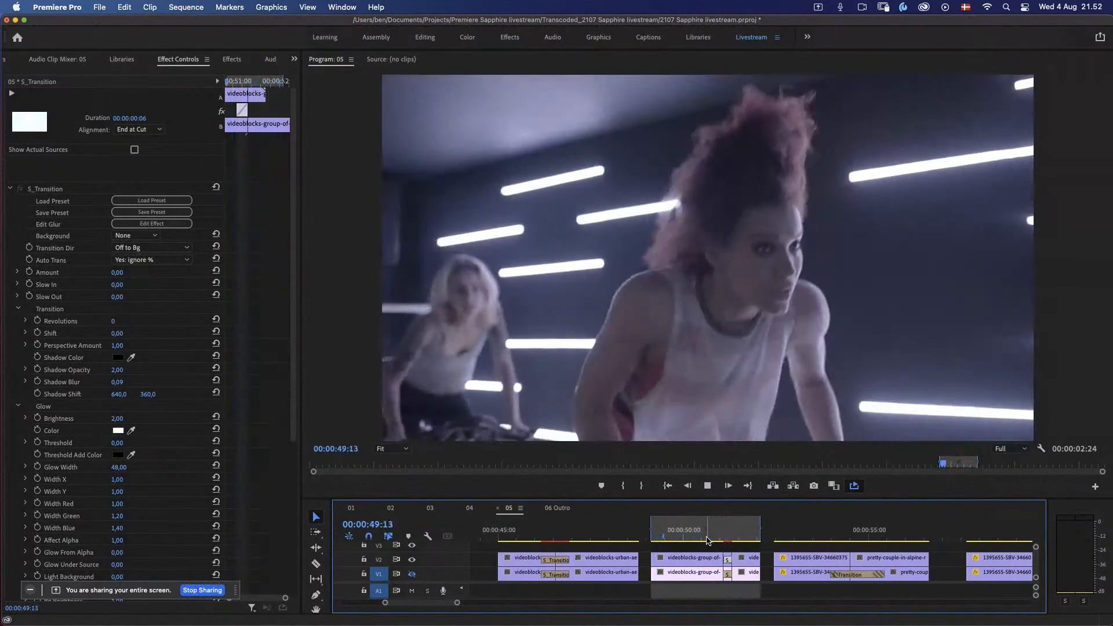
# Step: Play the Glur transition and step through its frames around the cut, stopping at 00:00:51:03
pyautogui.press('space')
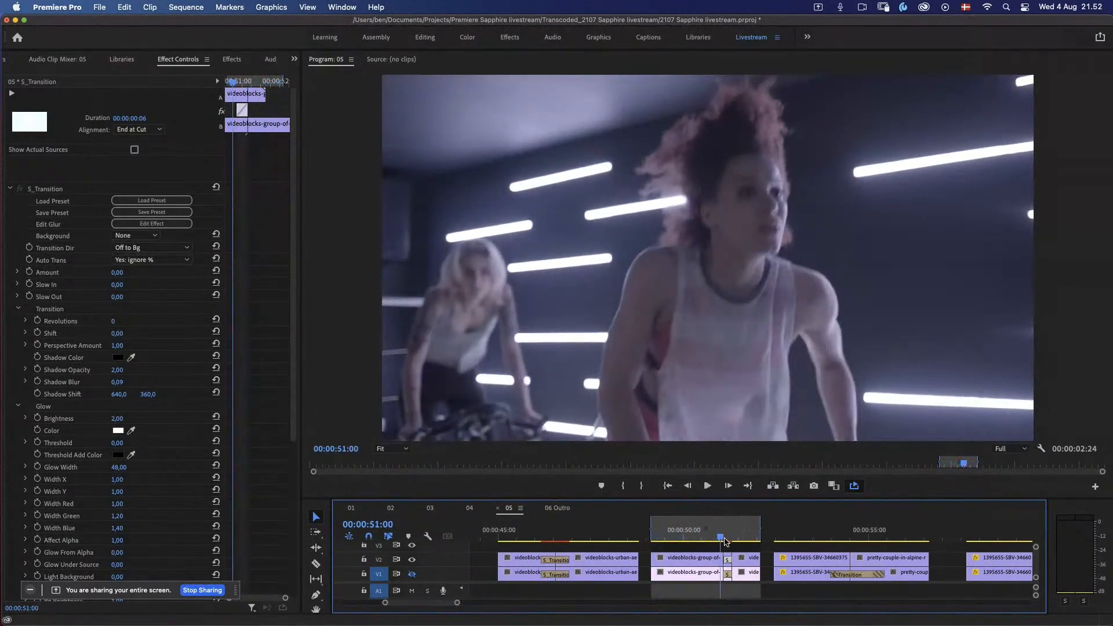
pyautogui.press('Right')
pyautogui.press('Right')
pyautogui.press('Right')
pyautogui.press('Left')
pyautogui.press('Left')
pyautogui.press('Left')
pyautogui.press('Left')
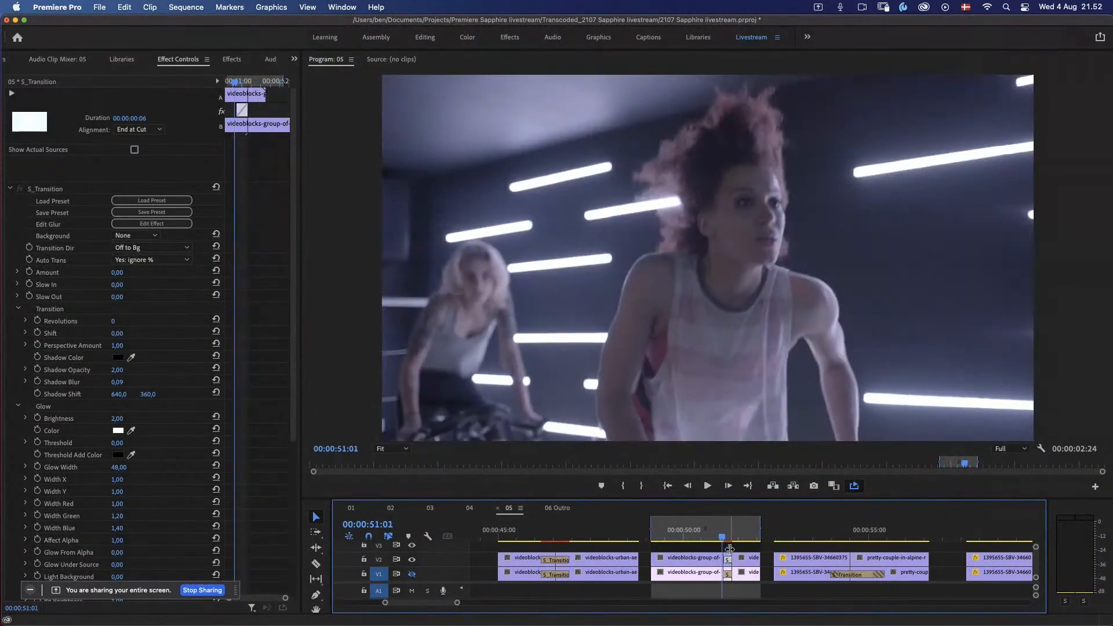
pyautogui.press('Right')
pyautogui.press('Right')
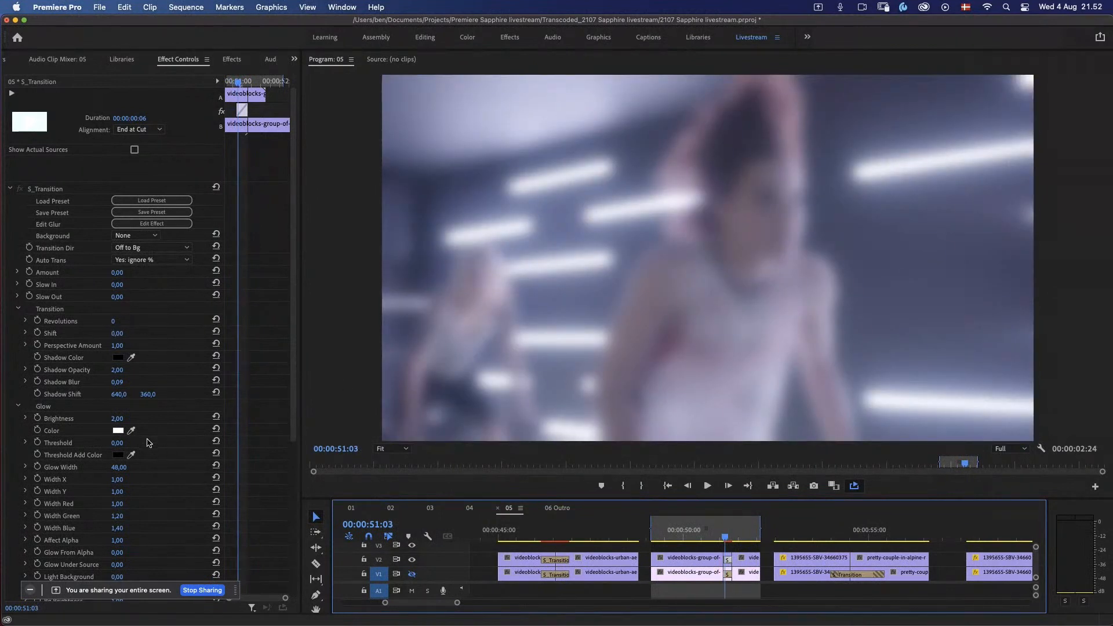
# Step: Set the Glur transition's glow Brightness to 1.44 and Threshold to 0.10, and play the result
pyautogui.click(26, 419)
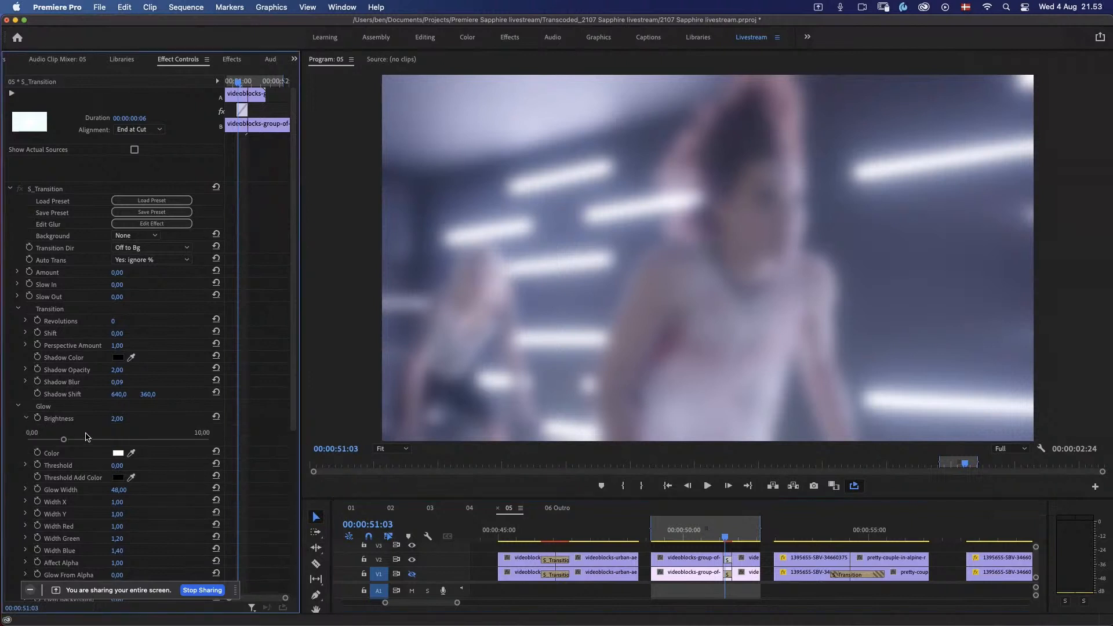
pyautogui.moveTo(63, 440)
pyautogui.mouseDown()
pyautogui.moveTo(40, 447)
pyautogui.moveTo(62, 445)
pyautogui.moveTo(54, 449)
pyautogui.mouseUp()
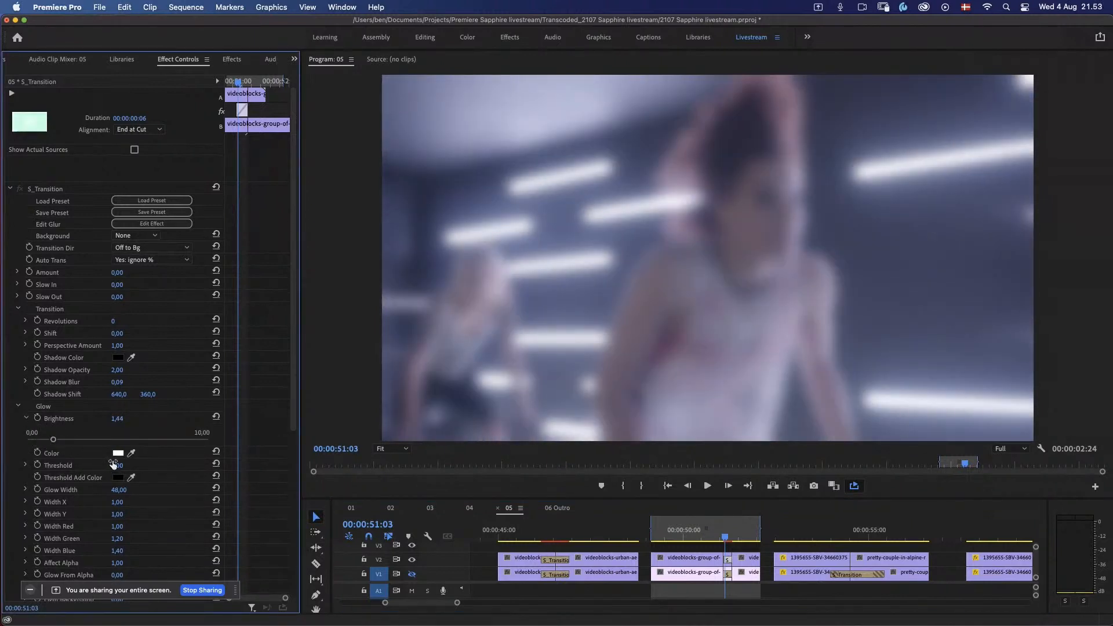
pyautogui.moveTo(130, 468); pyautogui.dragTo(128, 468)
pyautogui.press('space')
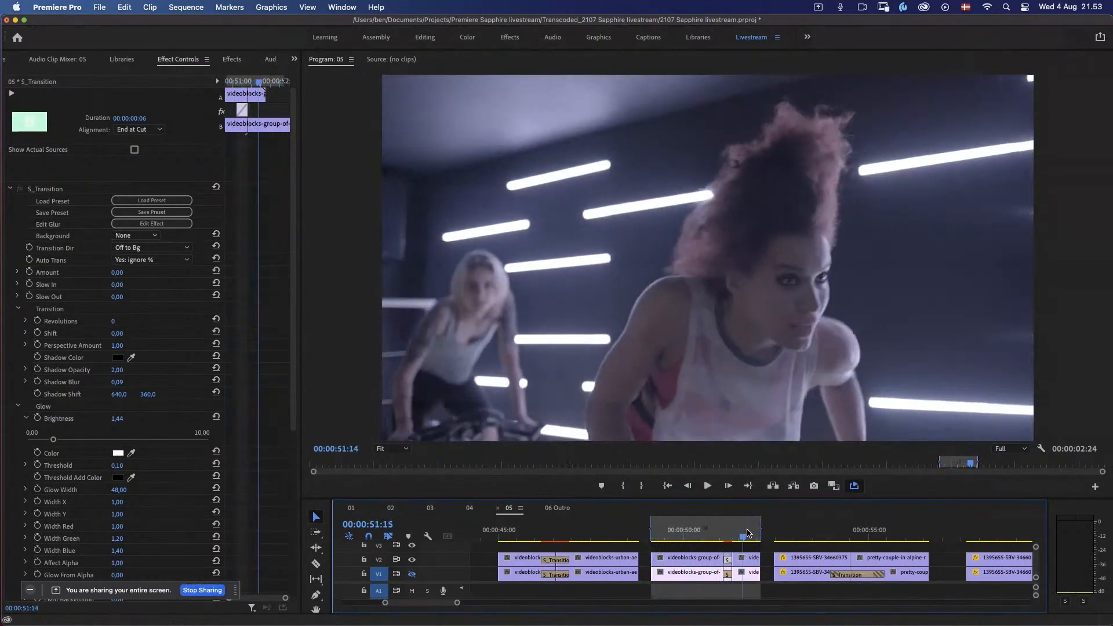
# Step: Mark the running and snow couple clips from 00:00:52:12 to about 00:00:56:14 and move the playhead to 00:00:54:08
pyautogui.click(777, 536)
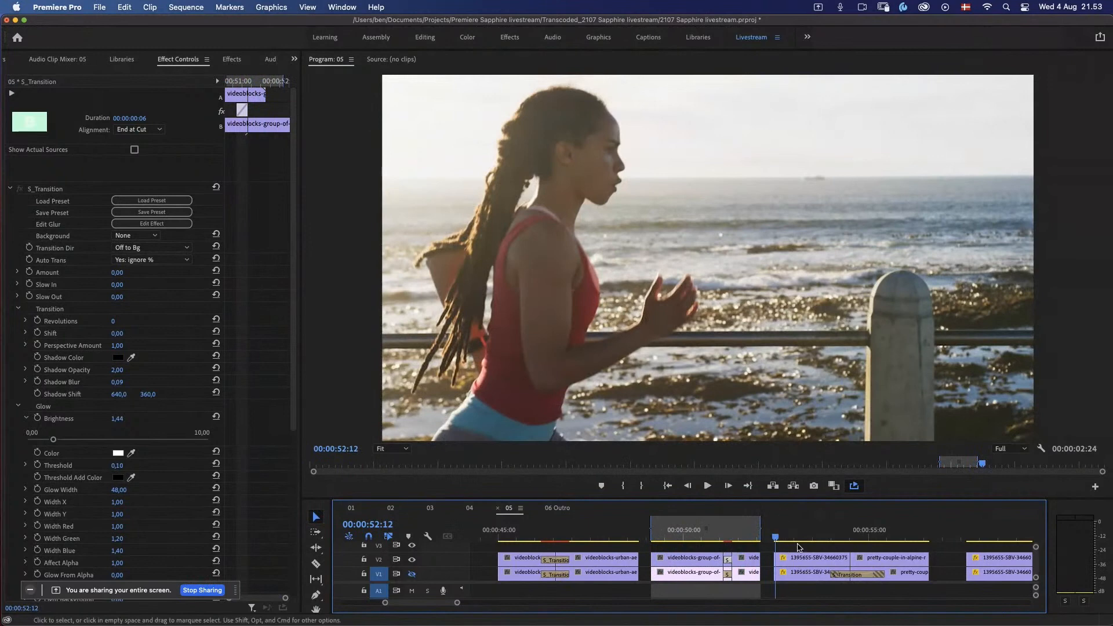
pyautogui.press('i')
pyautogui.click(927, 537)
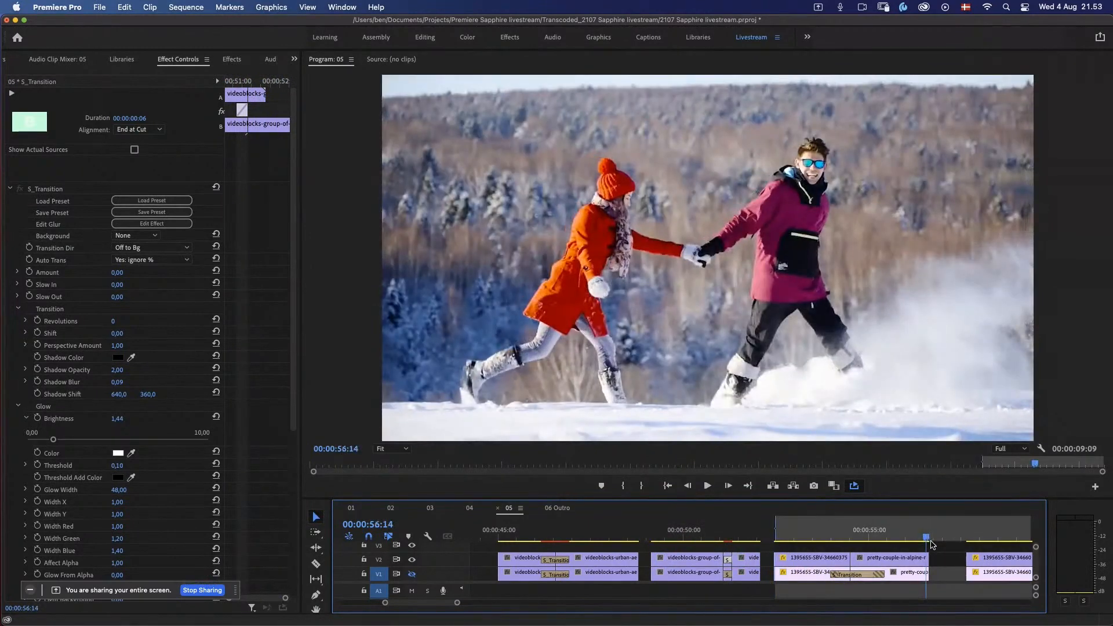
pyautogui.press('o')
pyautogui.click(843, 537)
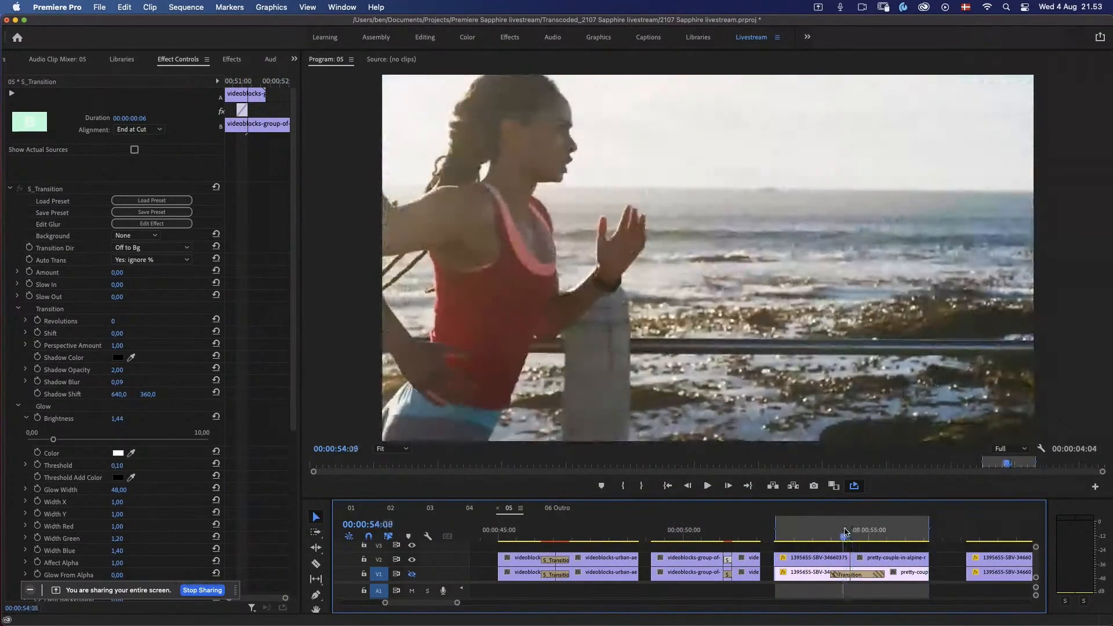
# Step: Copy the V1 S_Transition onto the V2 cut between the running and snow clips and set its duration to 00:00:01:12
pyautogui.click(863, 583)
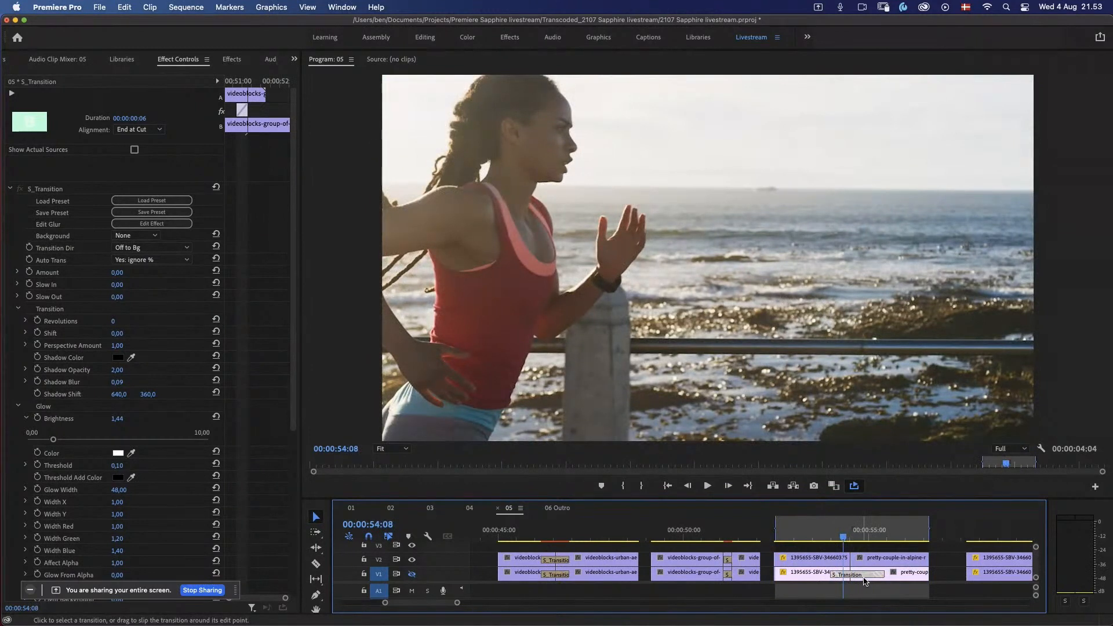
pyautogui.moveTo(864, 582); pyautogui.dragTo(865, 562)
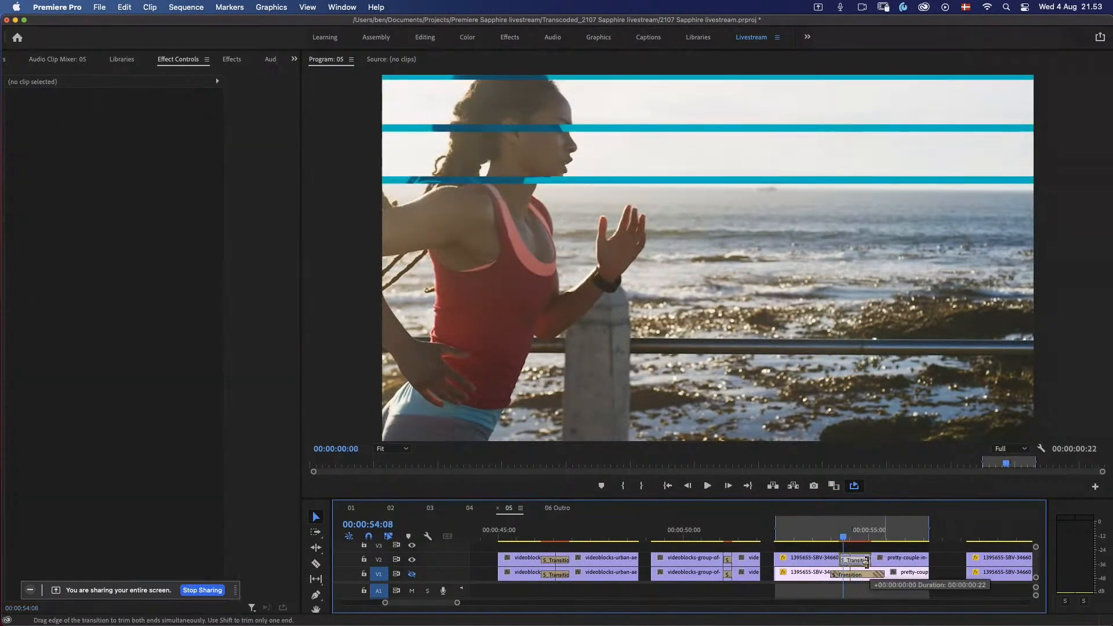
pyautogui.doubleClick(865, 561)
pyautogui.write('1')
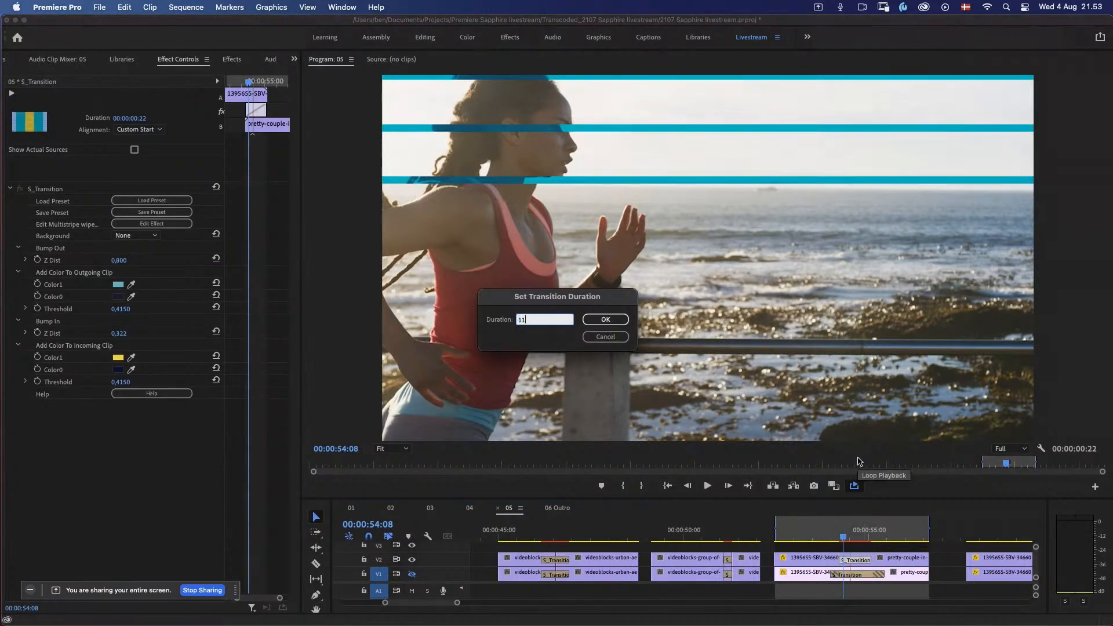
pyautogui.write(':12')
pyautogui.press('Return')
# Step: Scrub and play the copied multistripe transition, then return the playhead to 00:00:54:08
pyautogui.moveTo(843, 537); pyautogui.dragTo(852, 540)
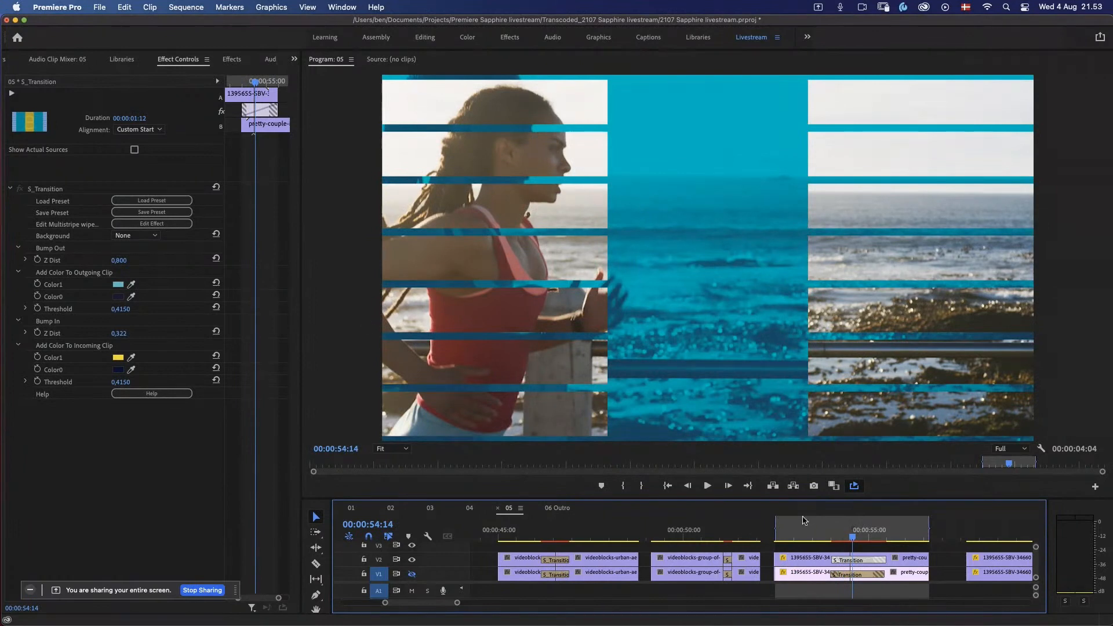
pyautogui.click(803, 520)
pyautogui.press('space')
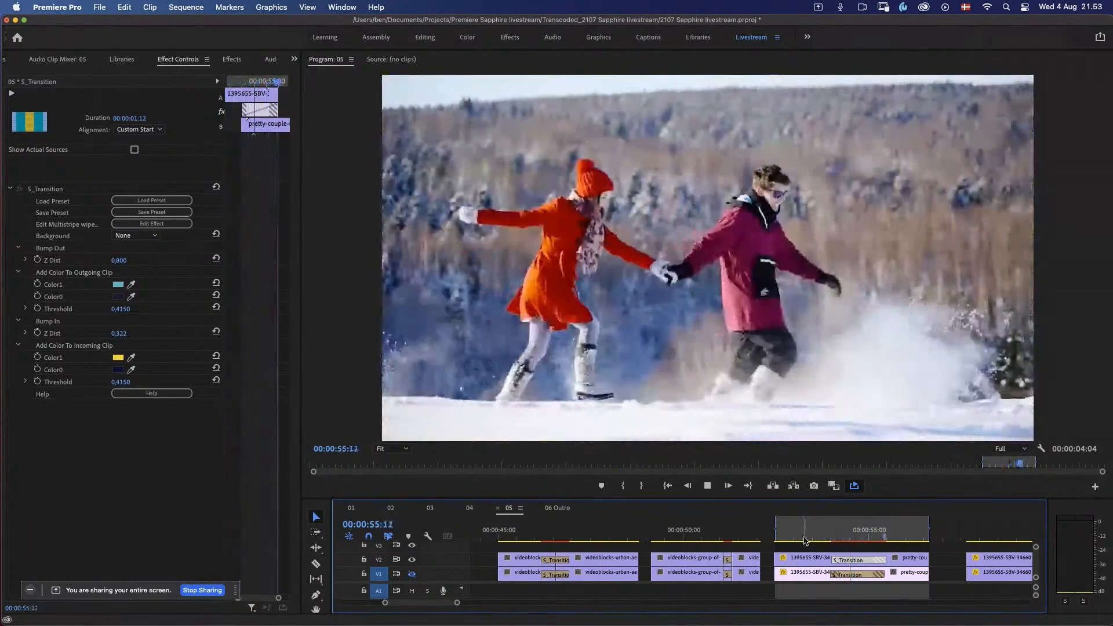
pyautogui.press('space')
pyautogui.click(843, 532)
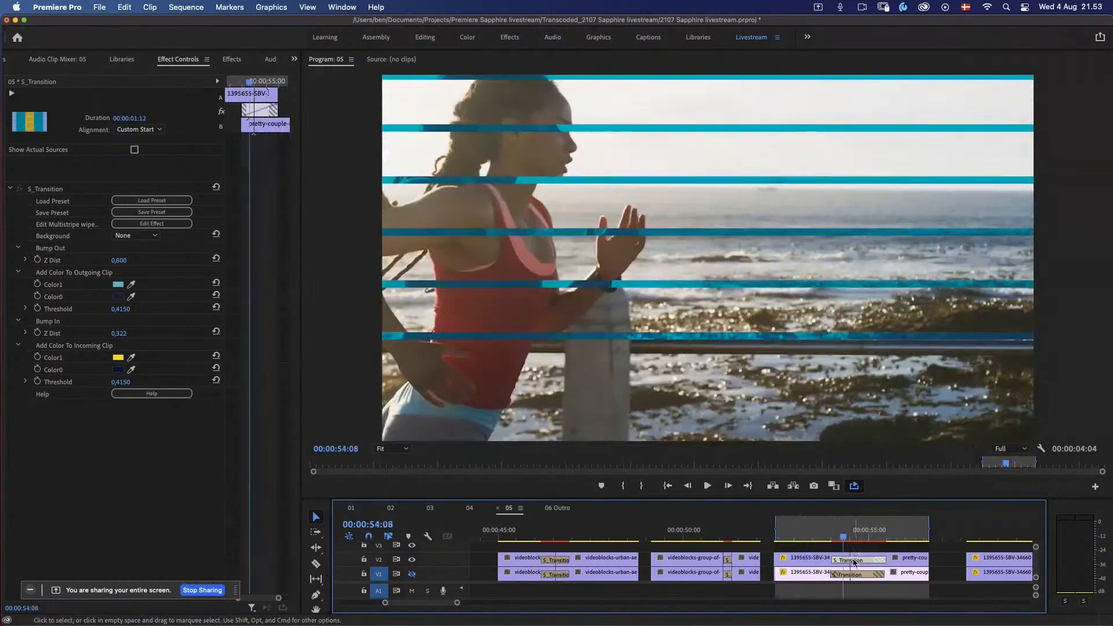
# Step: Load the Multistripe wipe through color preset into the V2 transition between the running and snow clips
pyautogui.click(169, 201)
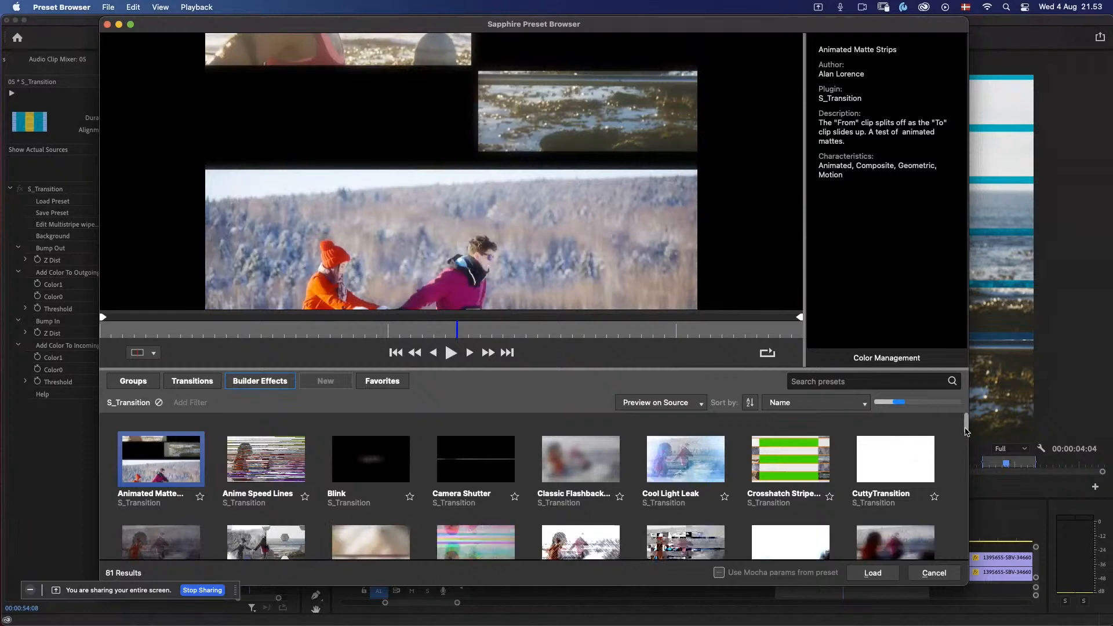
pyautogui.moveTo(966, 432); pyautogui.dragTo(960, 500)
pyautogui.click(375, 461)
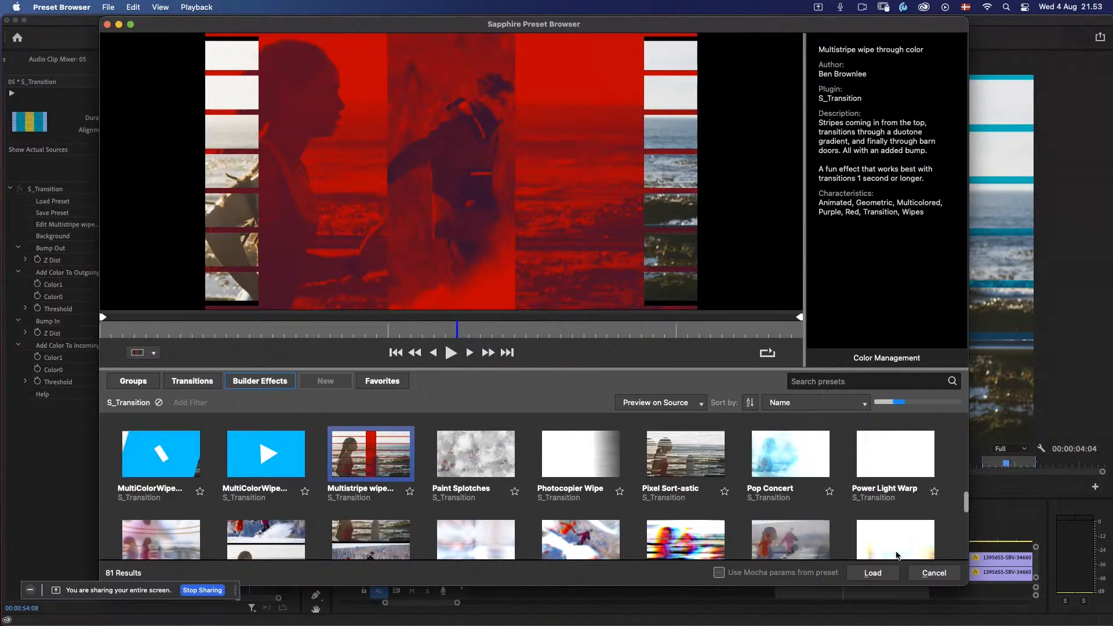
pyautogui.click(882, 577)
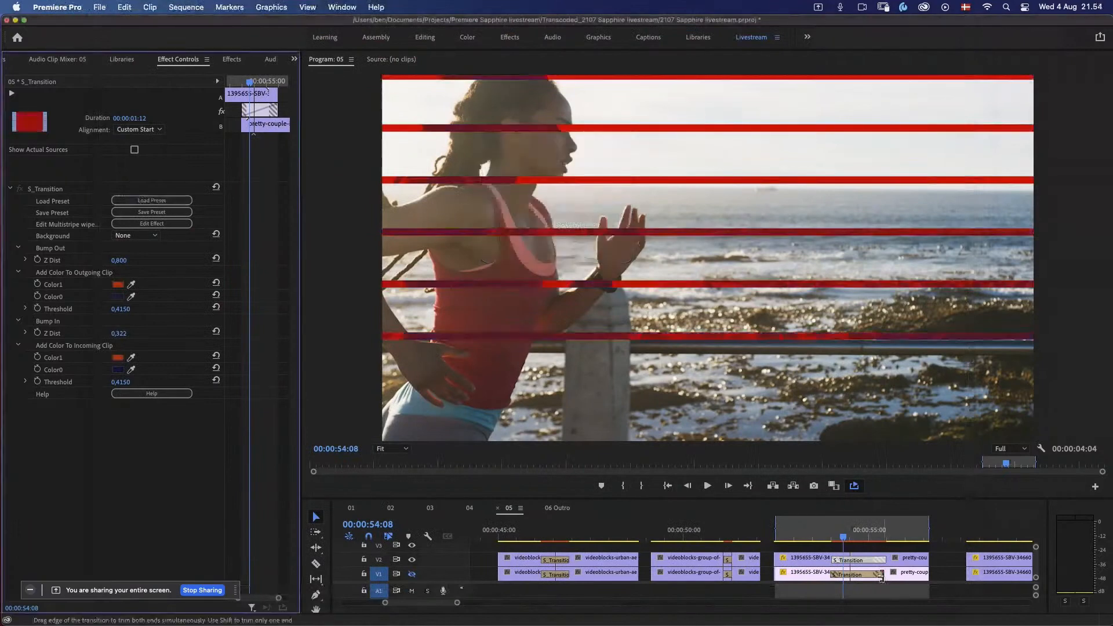
# Step: Play the running-to-snow passage with the red multistripe transition and scrub back to its opening stripes
pyautogui.click(818, 532)
pyautogui.press('space')
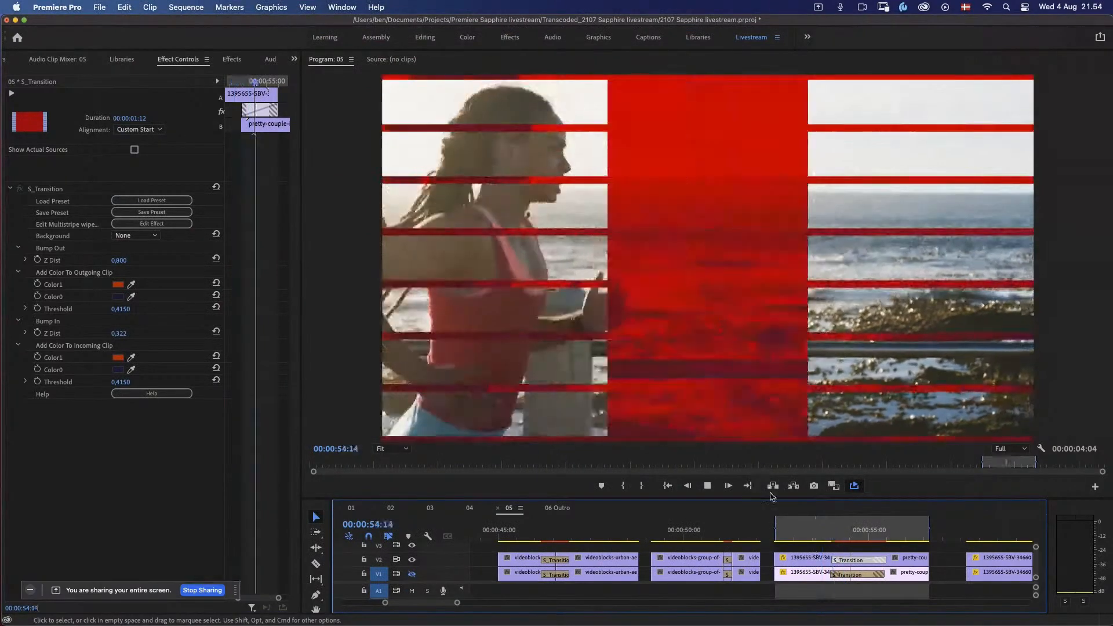
pyautogui.click(850, 532)
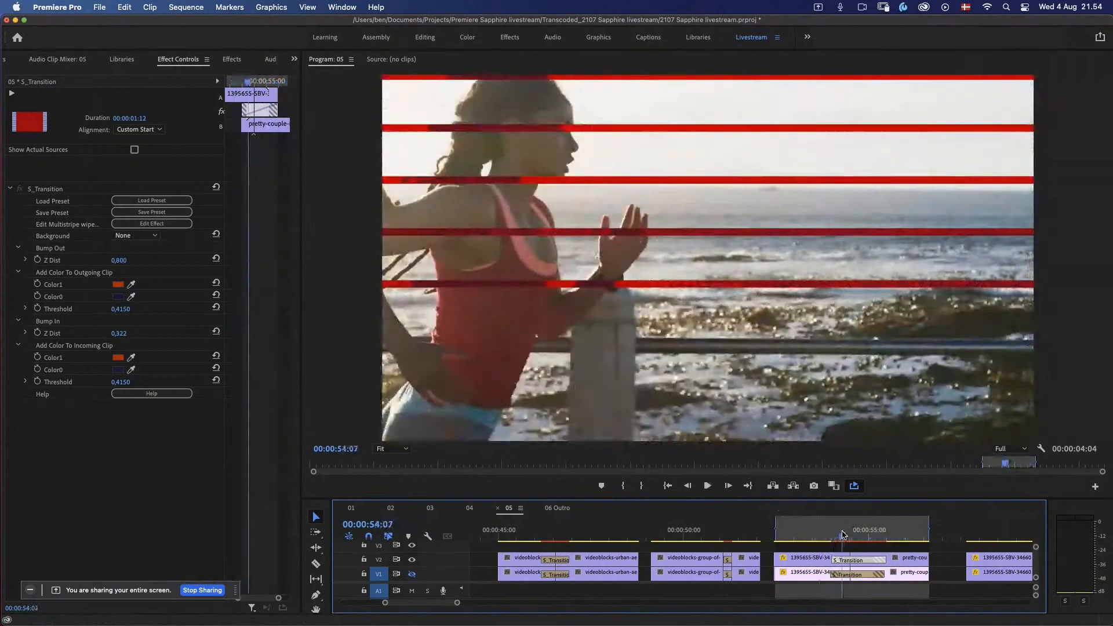
# Step: Set Color1 of the outgoing clip in the V2 S_Transition to yellow E3FC02
pyautogui.moveTo(849, 533); pyautogui.dragTo(843, 533)
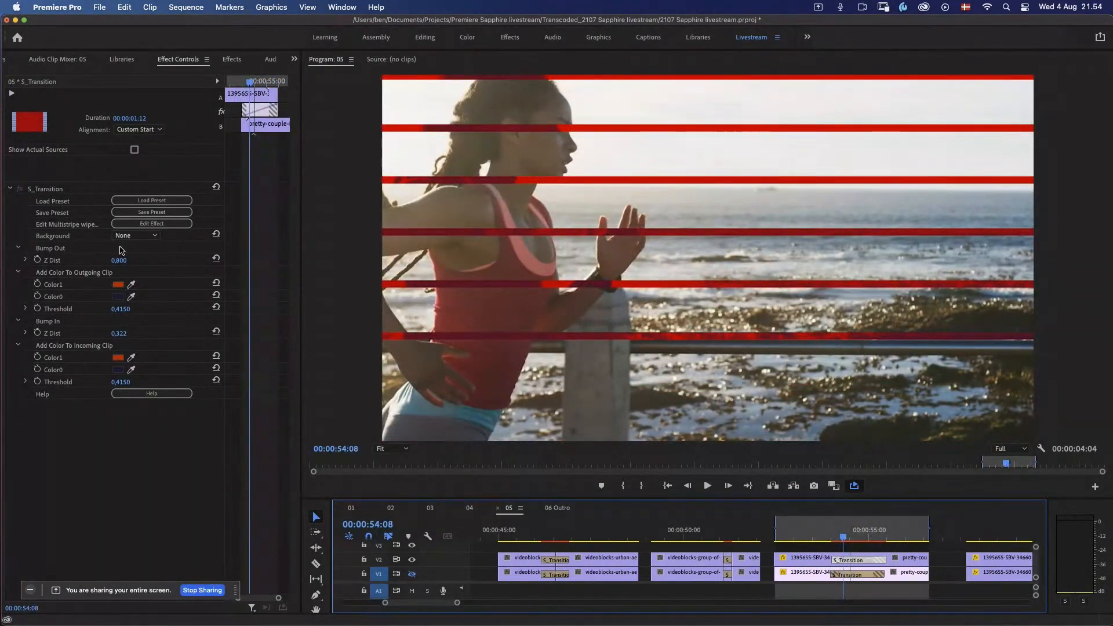
pyautogui.click(118, 286)
pyautogui.click(581, 282)
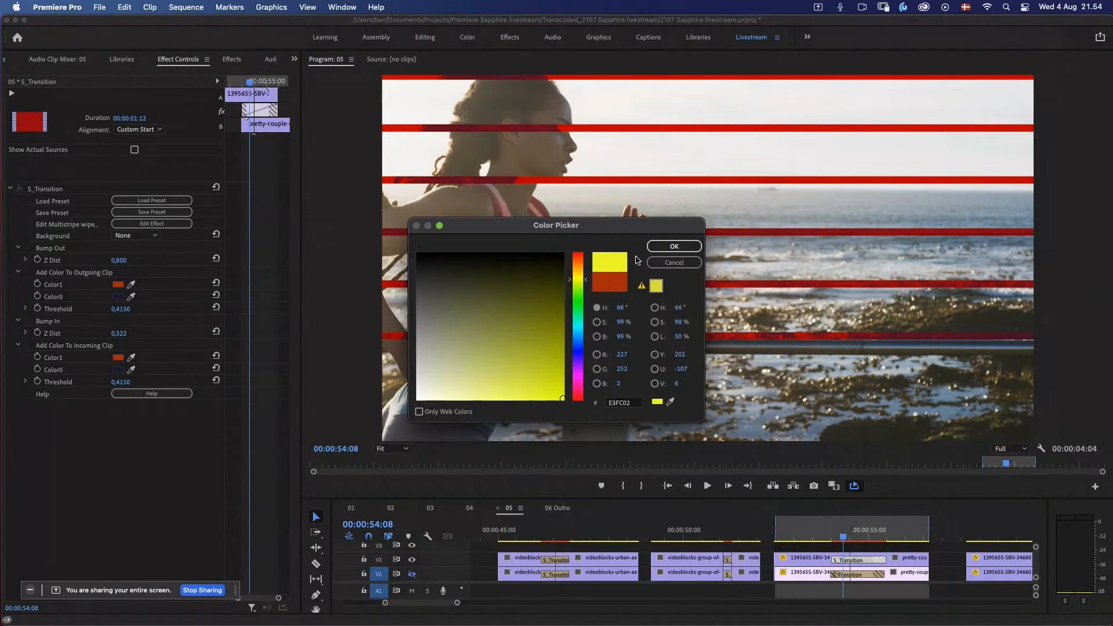
pyautogui.click(674, 246)
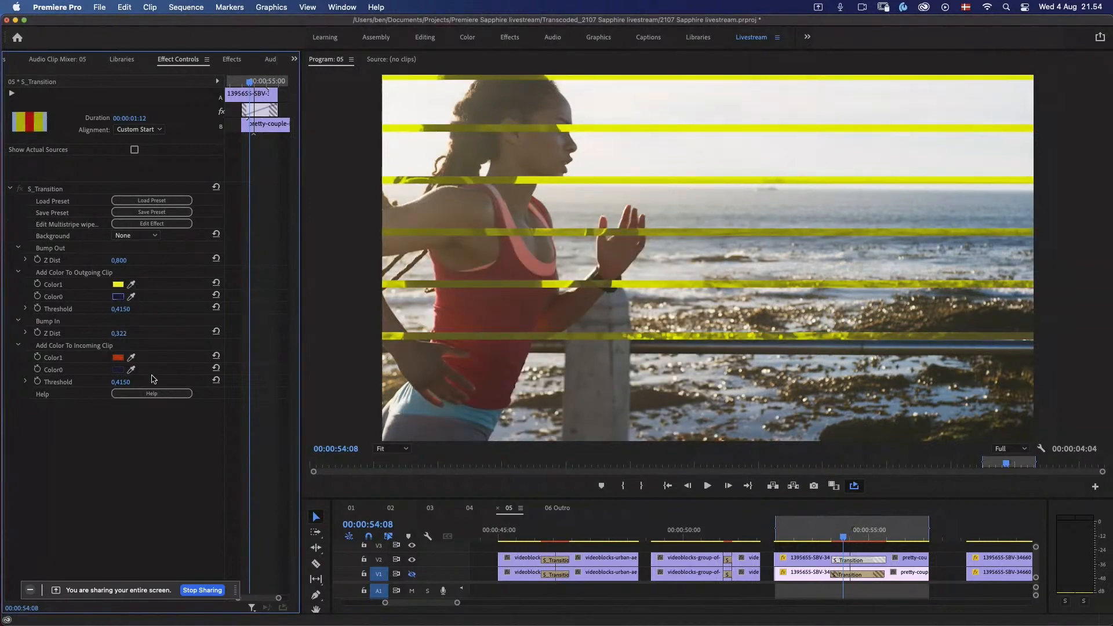
# Step: Set Color1 of the incoming clip to near-black 050000
pyautogui.click(118, 358)
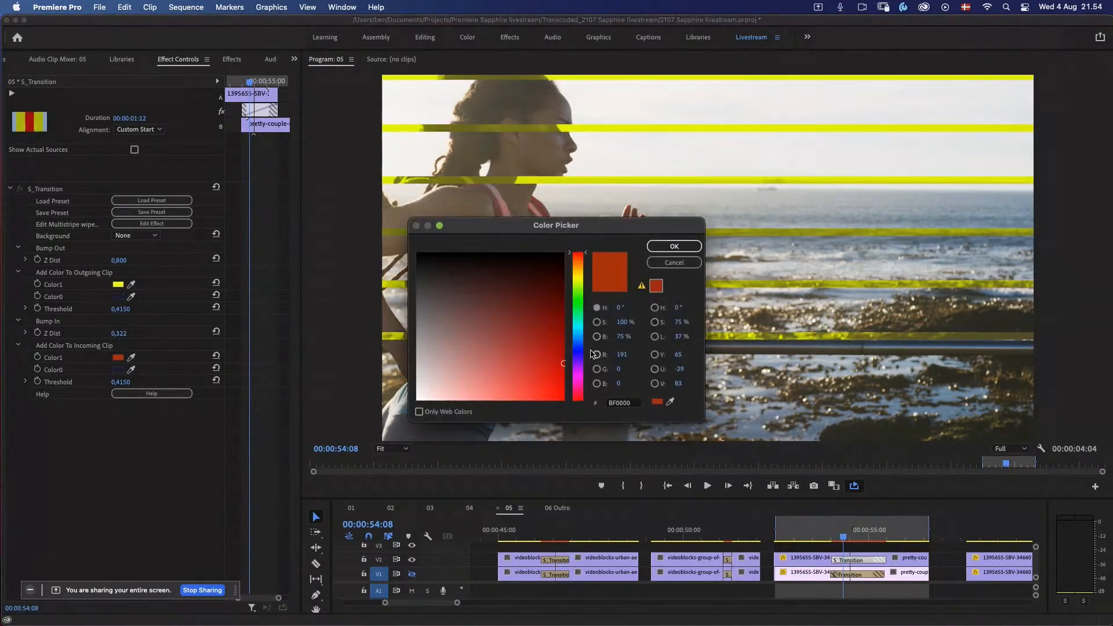
pyautogui.click(562, 255)
pyautogui.click(674, 246)
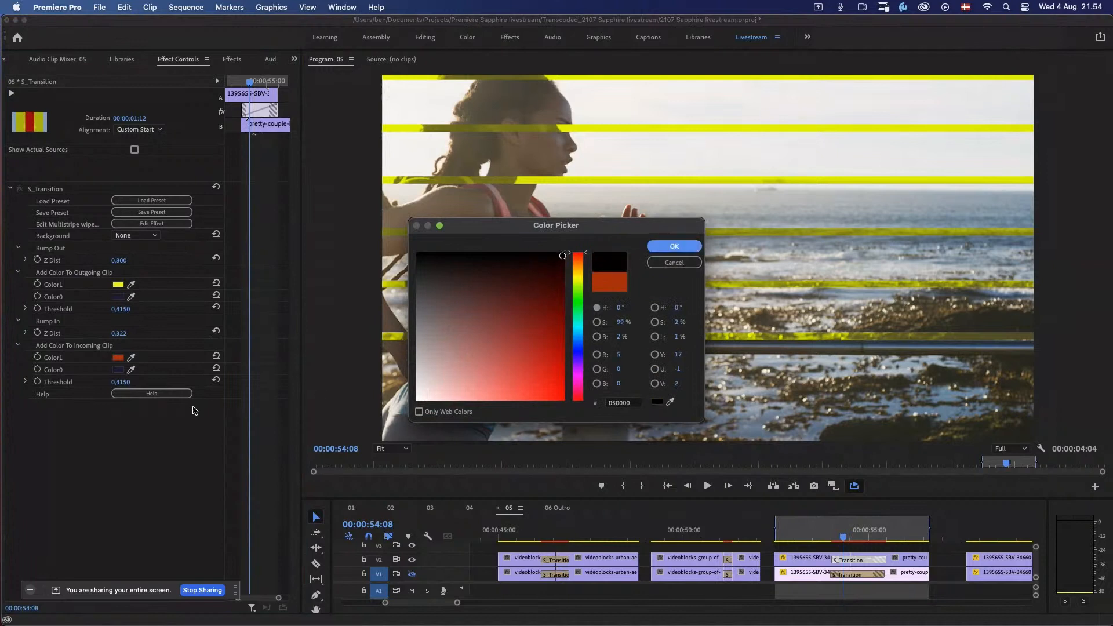
# Step: Set Color0 of the incoming clip to red F71717
pyautogui.click(119, 370)
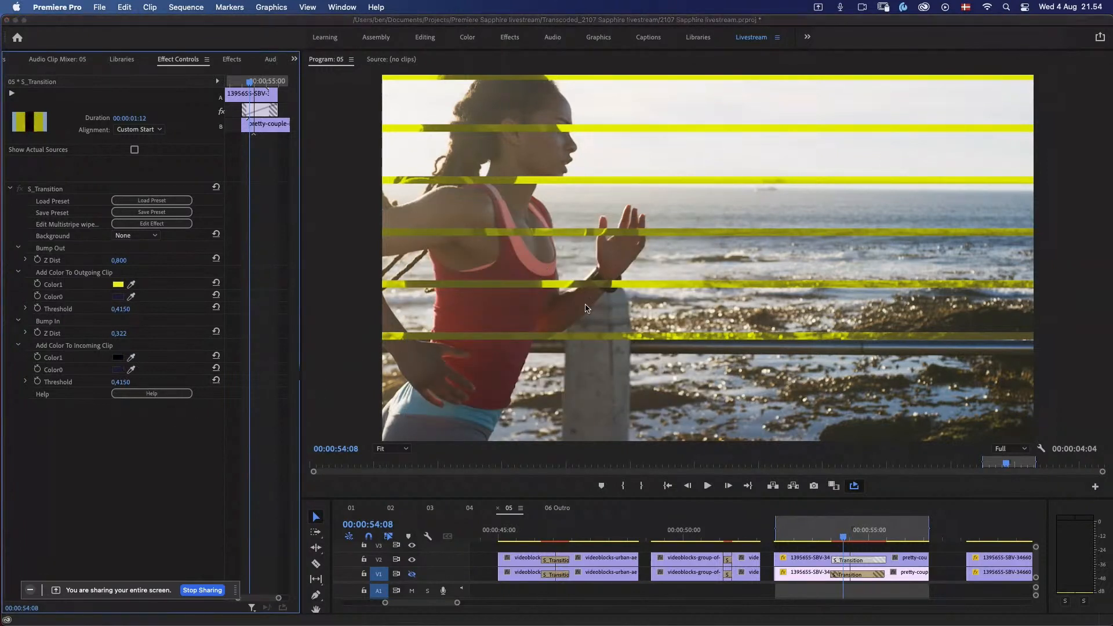
pyautogui.moveTo(578, 394); pyautogui.dragTo(578, 411)
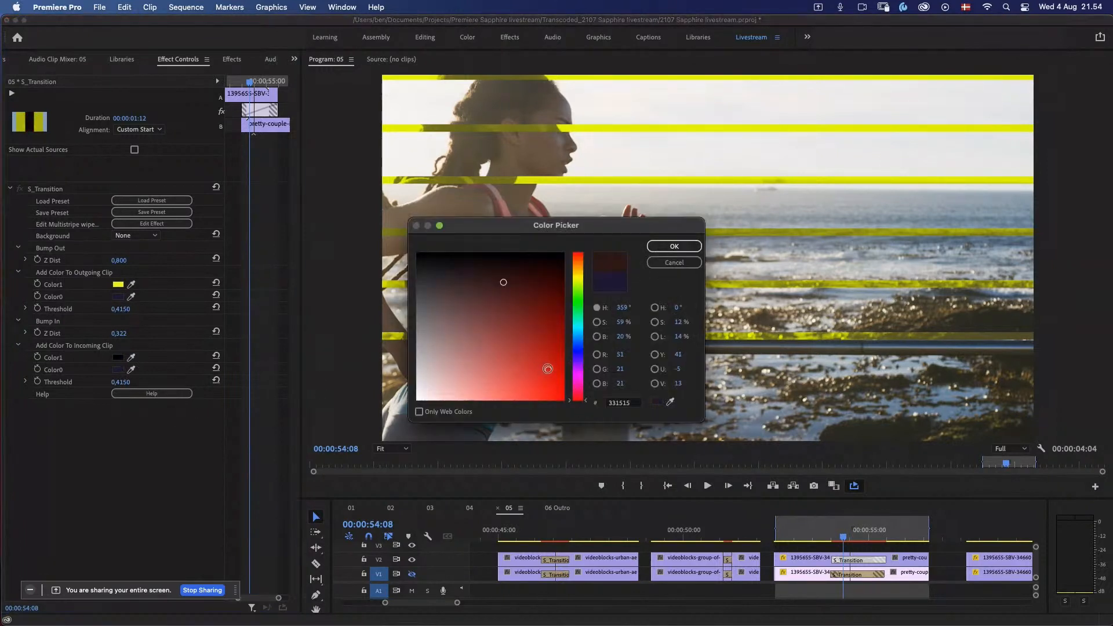
pyautogui.click(551, 395)
pyautogui.click(671, 246)
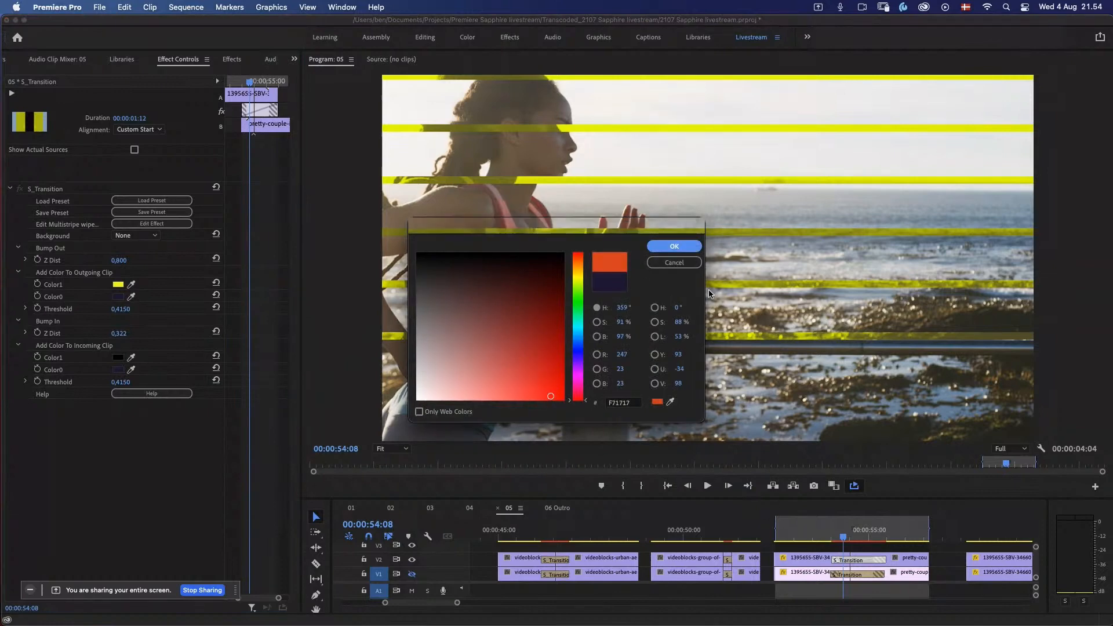
# Step: Play the recolored running-to-snow transition from 00:00:53:18 and scrub to 00:00:54:20
pyautogui.click(810, 534)
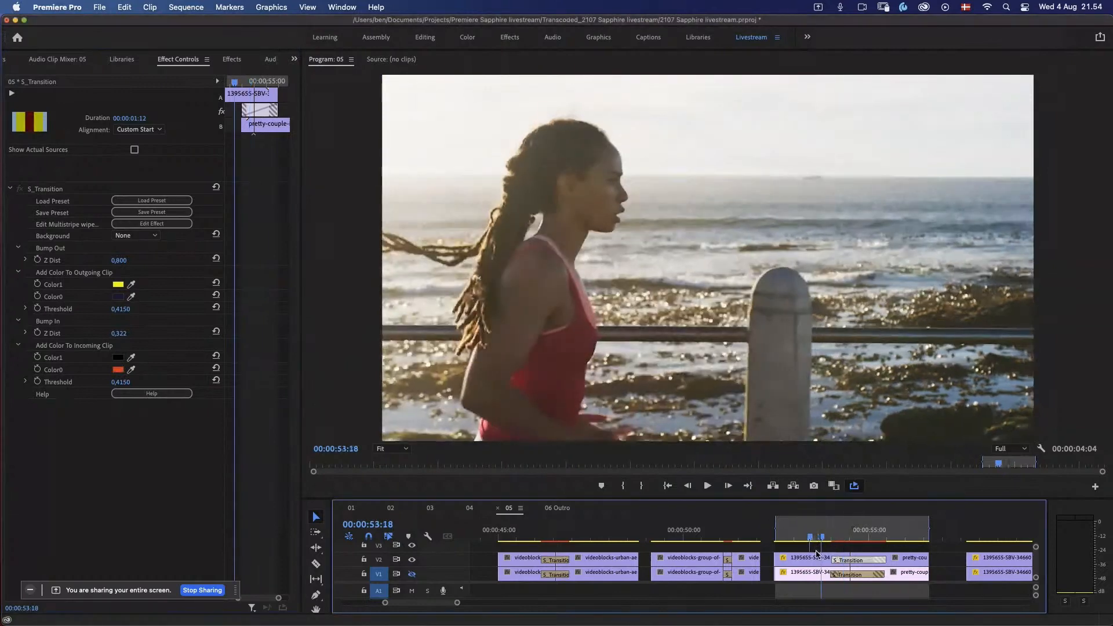
pyautogui.press('space')
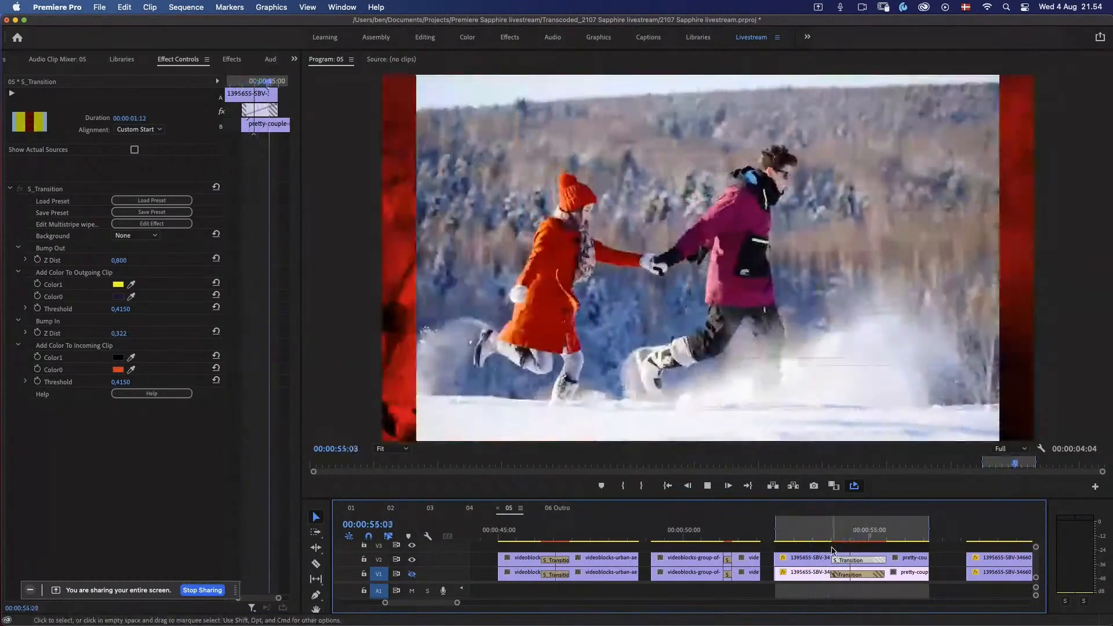
pyautogui.moveTo(830, 536); pyautogui.dragTo(863, 540)
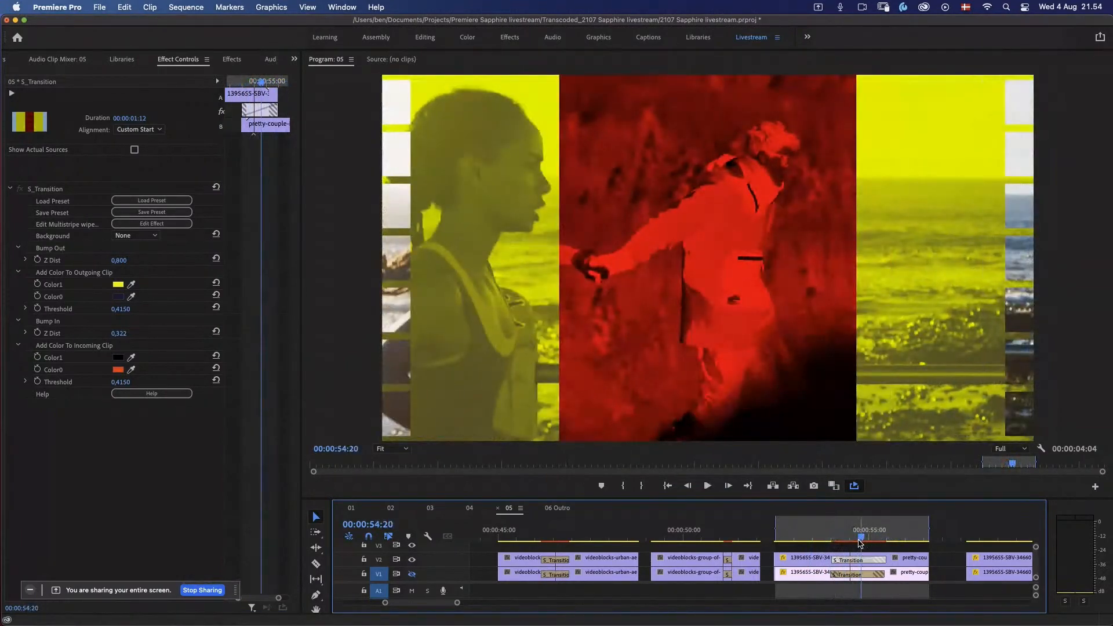
# Step: Open the Multistripe wipe through color transition in the Effect Builder, view its full node graph and scrub the preview to the snow clip
pyautogui.click(173, 226)
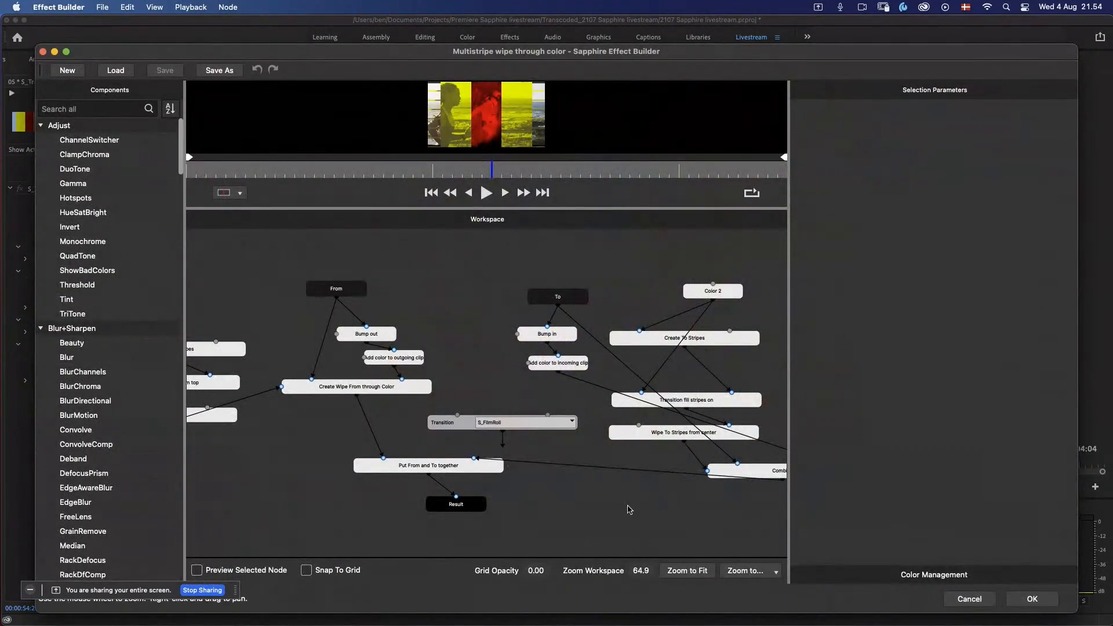
pyautogui.click(682, 574)
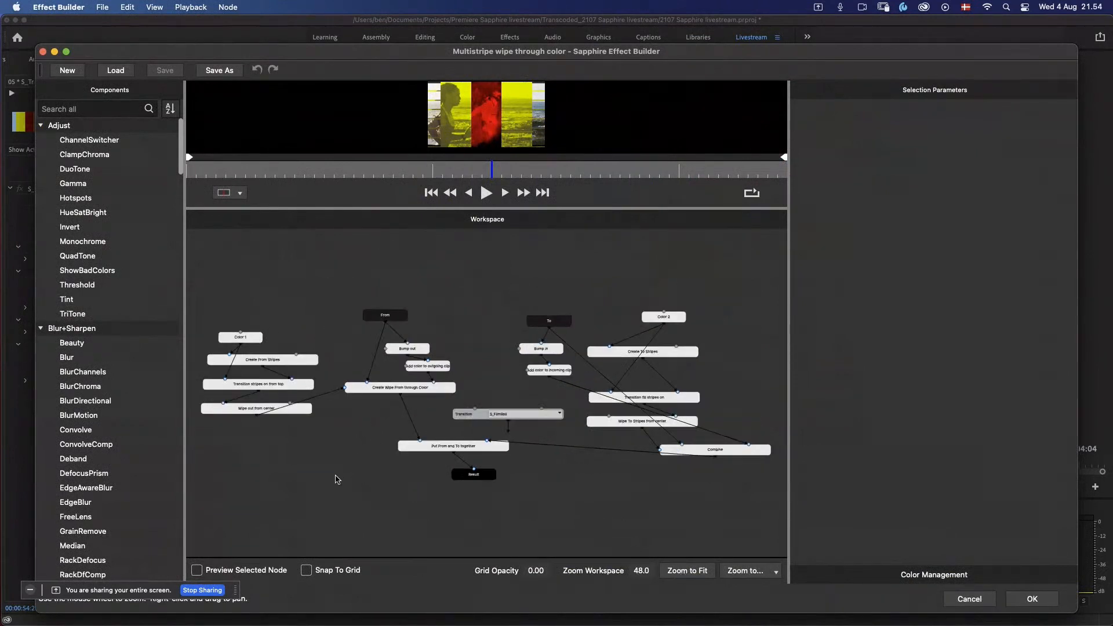
pyautogui.scroll(5, 337, 479)
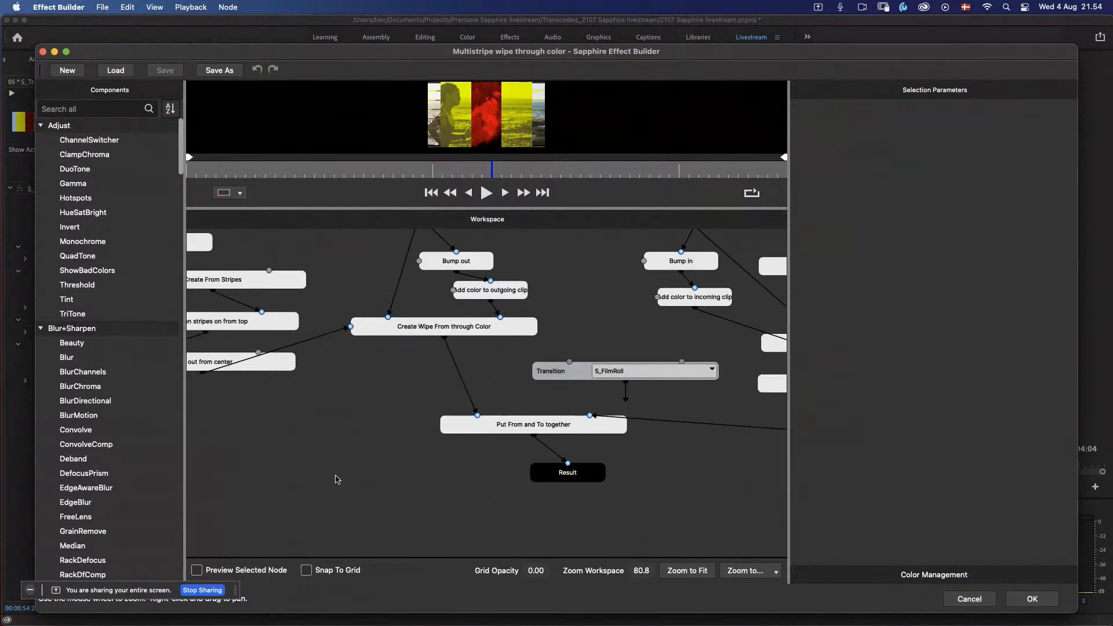
pyautogui.moveTo(350, 425)
pyautogui.mouseDown()
pyautogui.moveTo(388, 466)
pyautogui.moveTo(376, 465)
pyautogui.moveTo(494, 495)
pyautogui.moveTo(483, 485)
pyautogui.moveTo(388, 492)
pyautogui.moveTo(361, 505)
pyautogui.mouseUp()
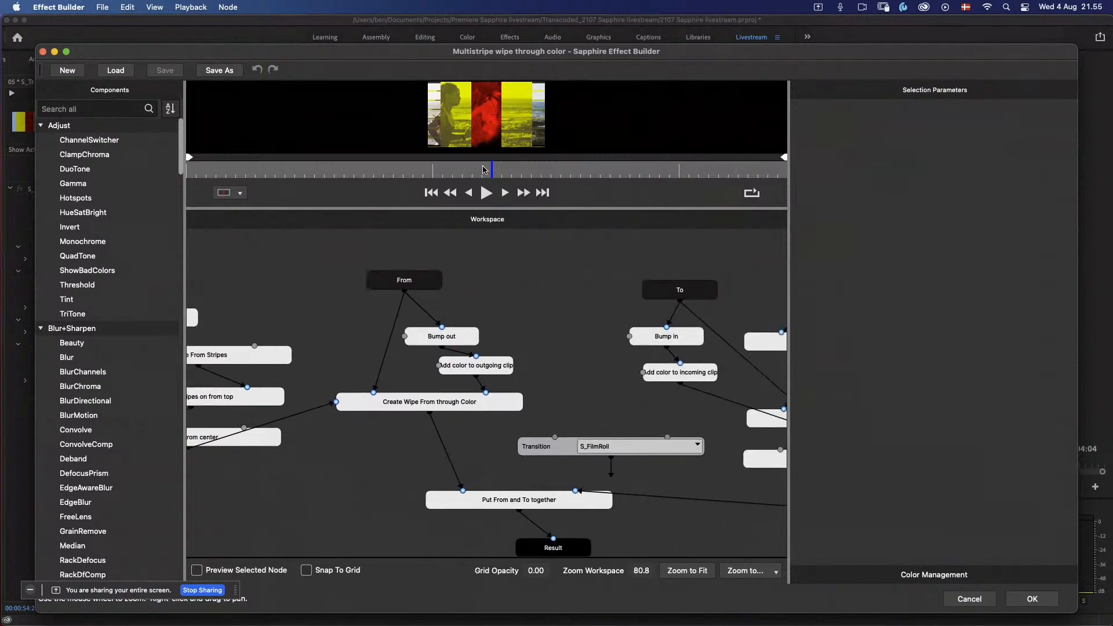
pyautogui.moveTo(487, 170); pyautogui.dragTo(670, 174)
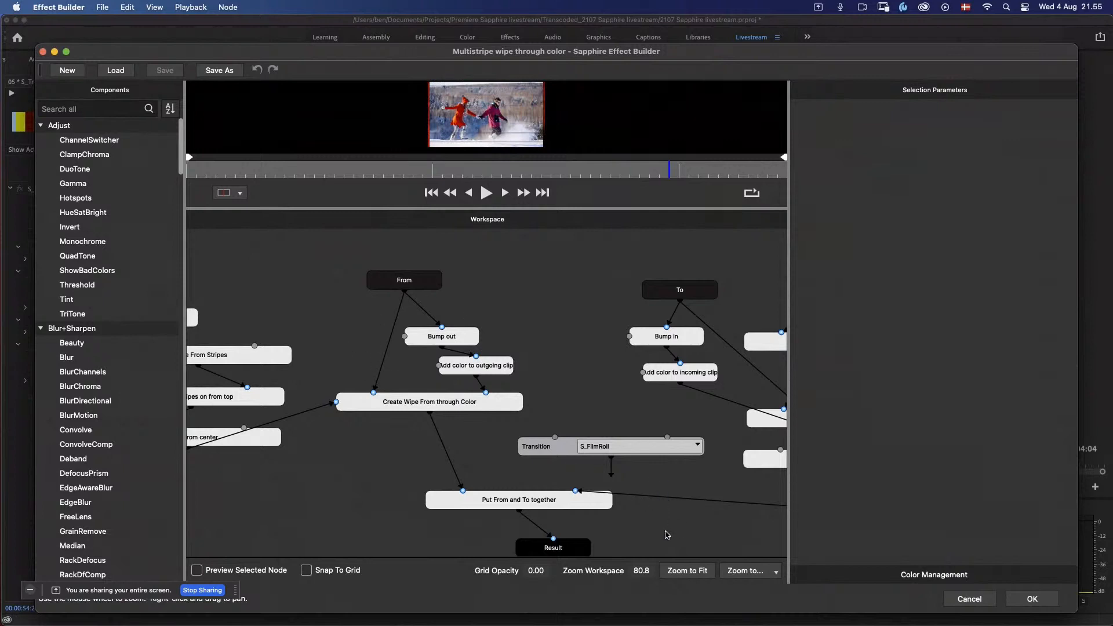
# Step: Examine the unconnected S_FilmRoll Transition node and the From and To branches around it in the node graph
pyautogui.moveTo(670, 529); pyautogui.dragTo(447, 402)
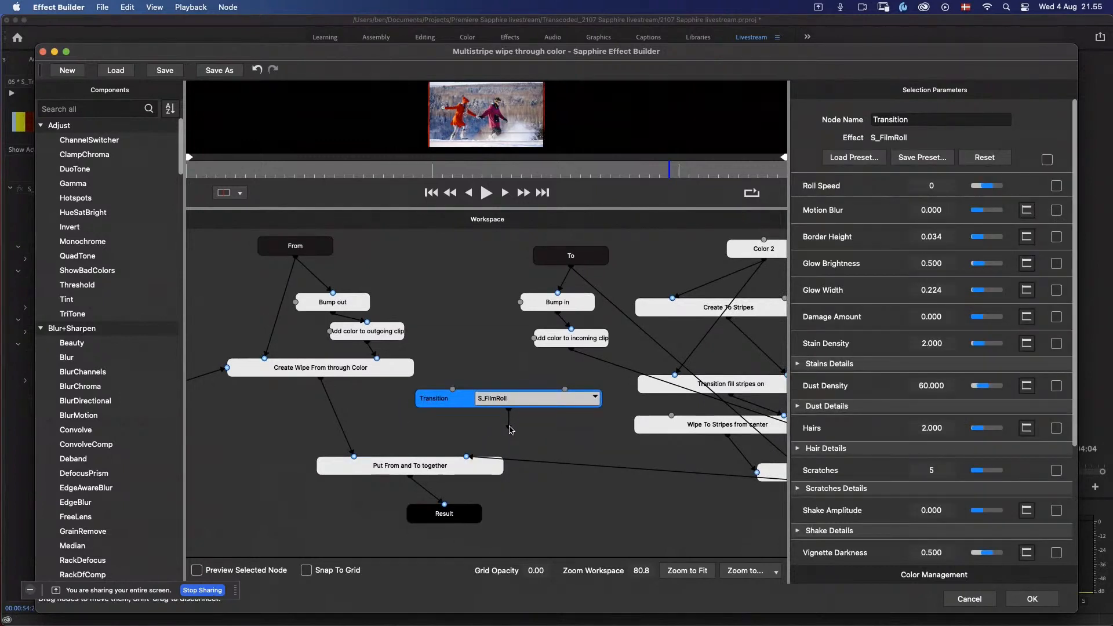
pyautogui.moveTo(511, 428)
pyautogui.mouseDown()
pyautogui.moveTo(544, 415)
pyautogui.moveTo(524, 434)
pyautogui.mouseUp()
pyautogui.click(514, 432)
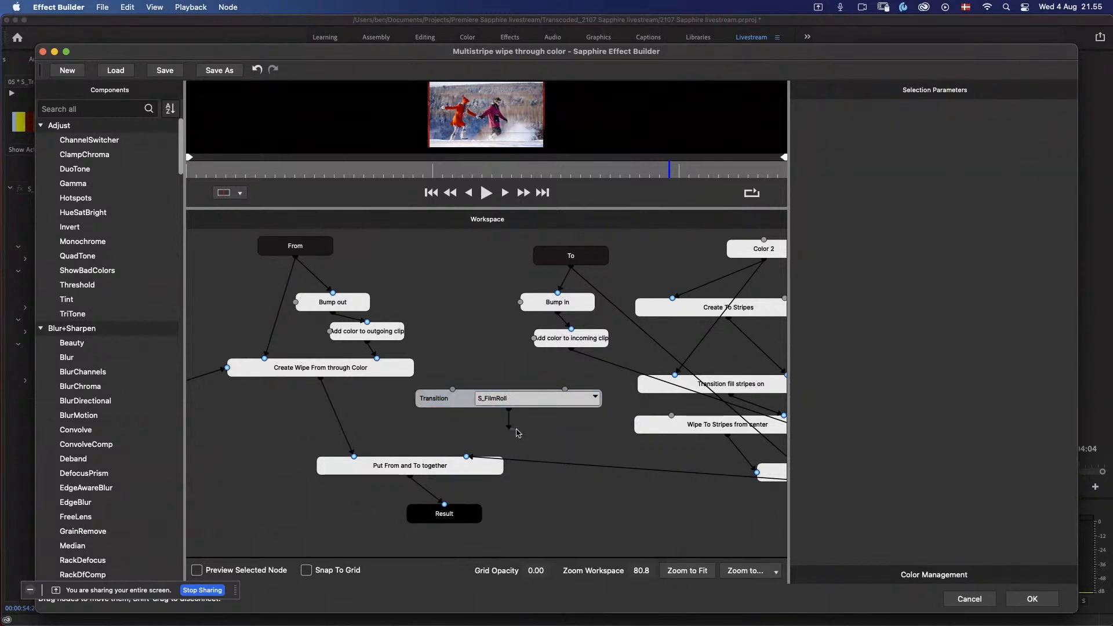
pyautogui.click(475, 400)
pyautogui.click(312, 442)
pyautogui.moveTo(292, 442); pyautogui.dragTo(376, 477)
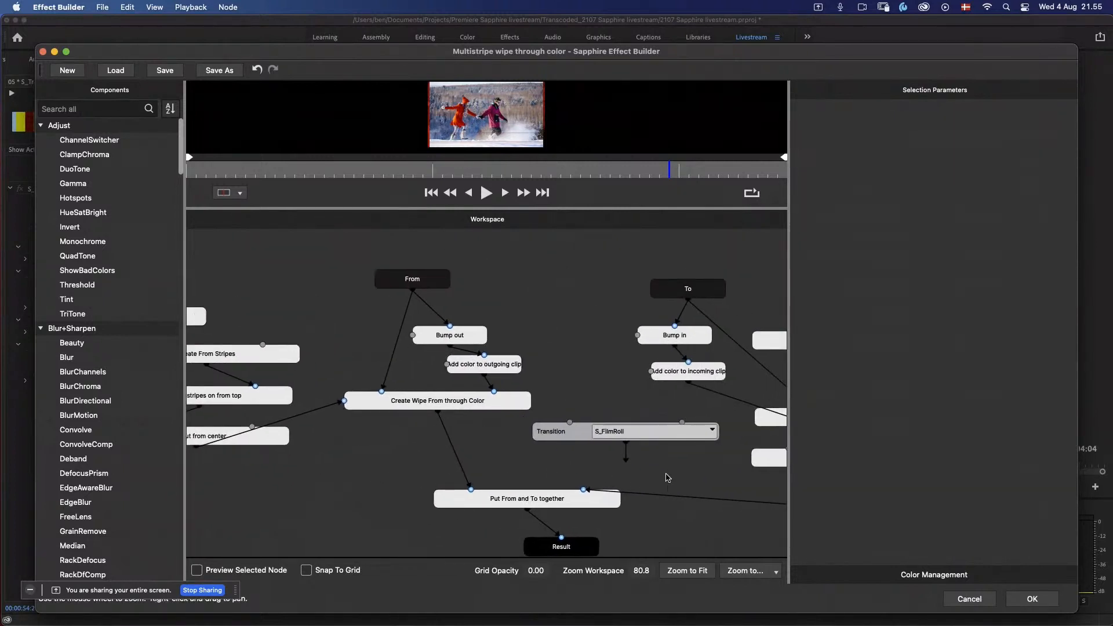
pyautogui.moveTo(666, 473); pyautogui.dragTo(498, 424)
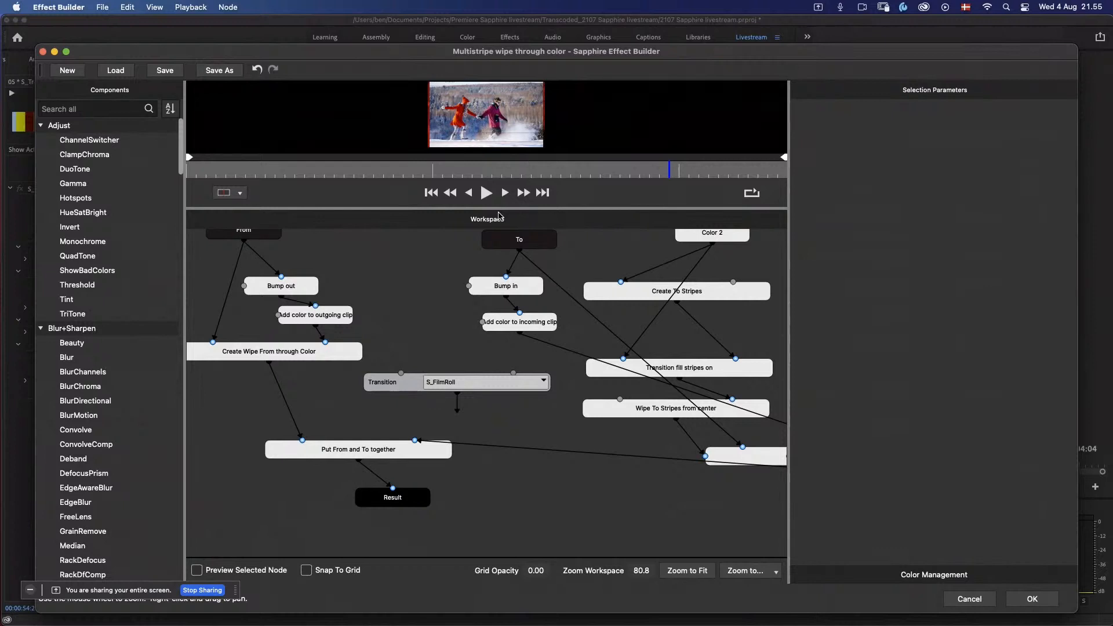
# Step: Inspect the stripe nodes of the To branch, including the Amount and Wipe Percent curves, and close the Effect Builder without applying changes
pyautogui.click(640, 410)
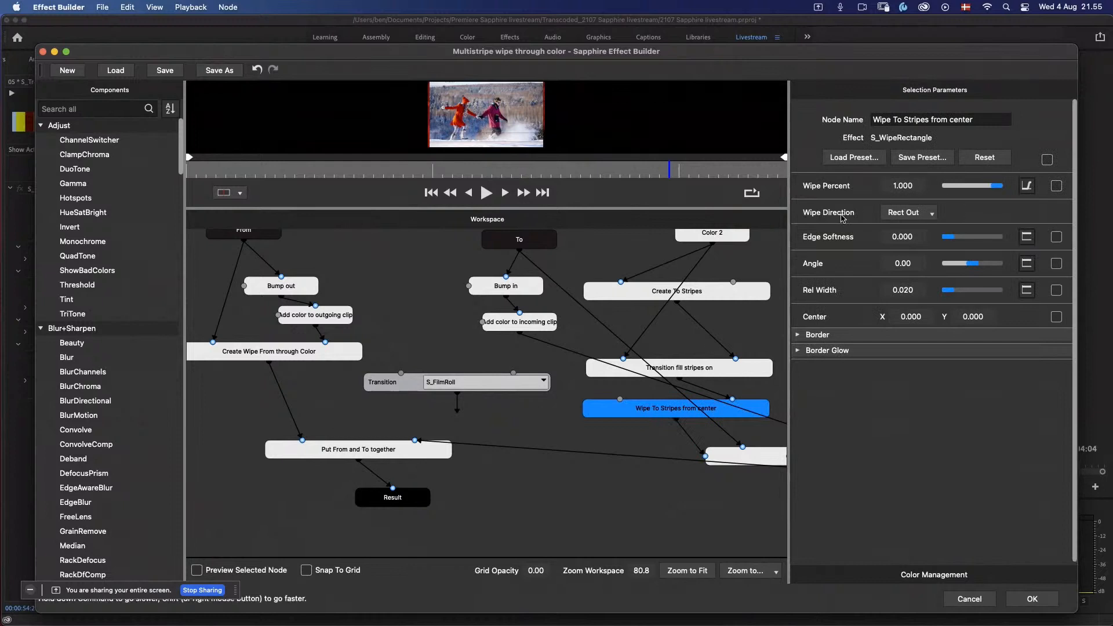
pyautogui.click(703, 371)
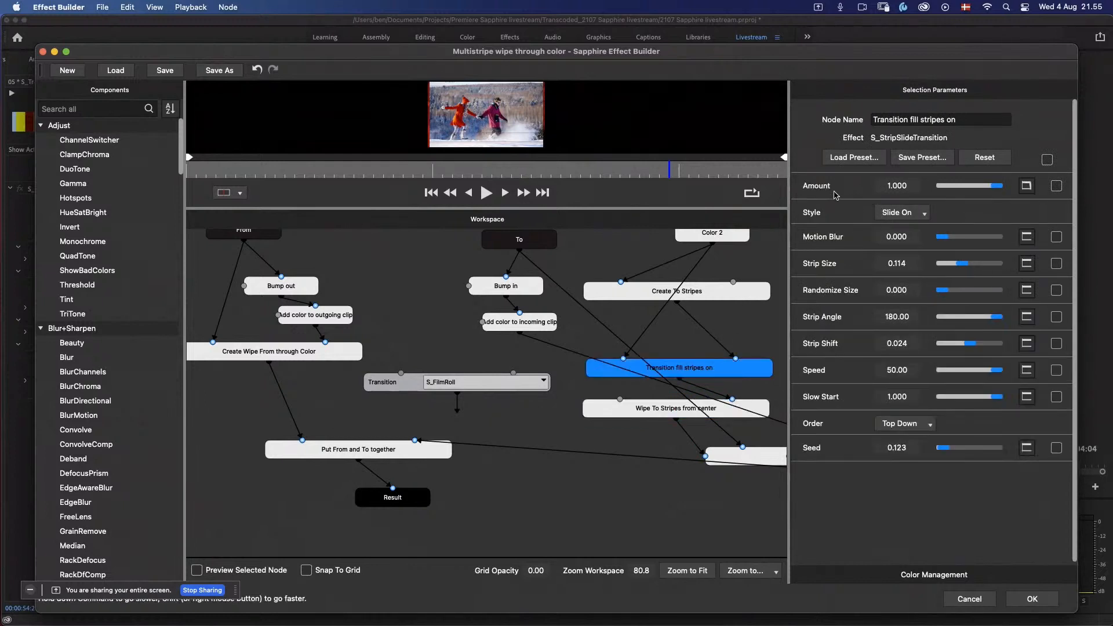
pyautogui.click(1025, 187)
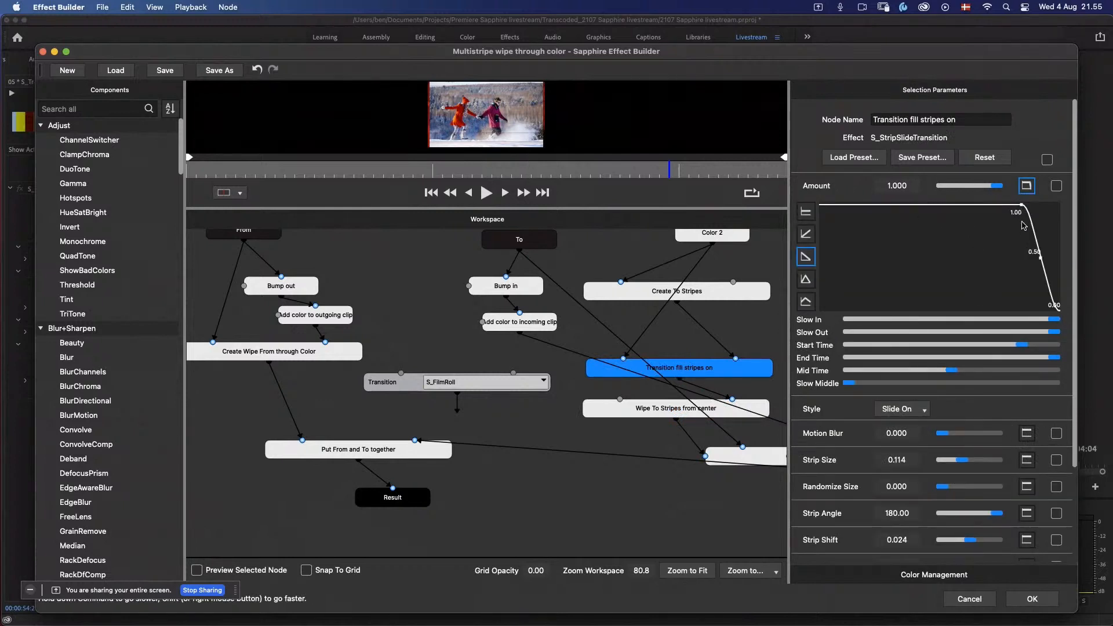
pyautogui.click(717, 298)
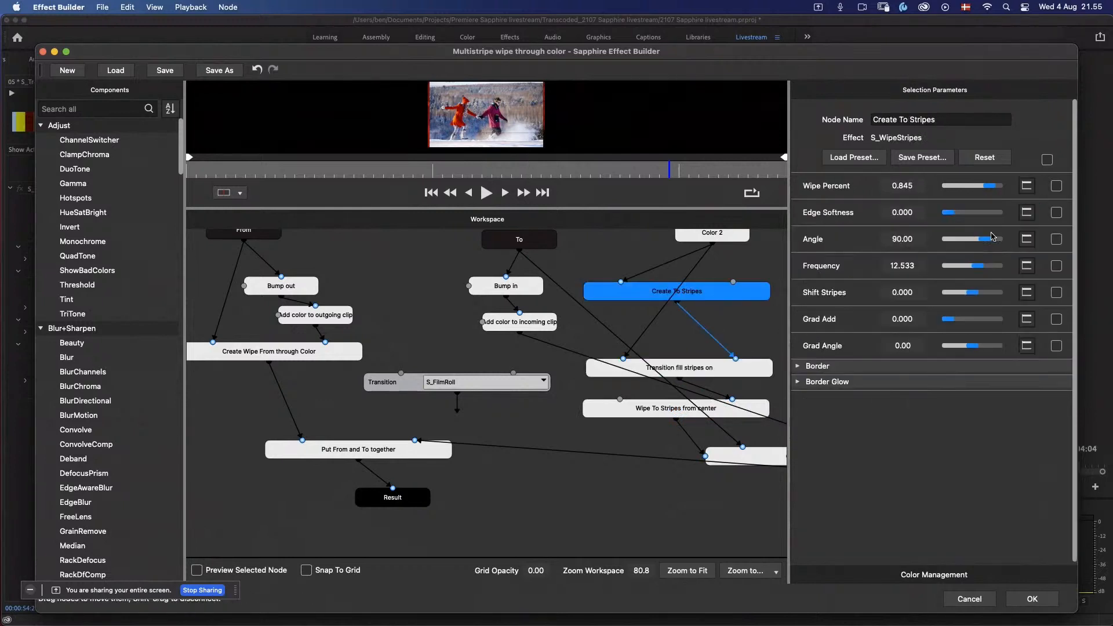
pyautogui.click(713, 419)
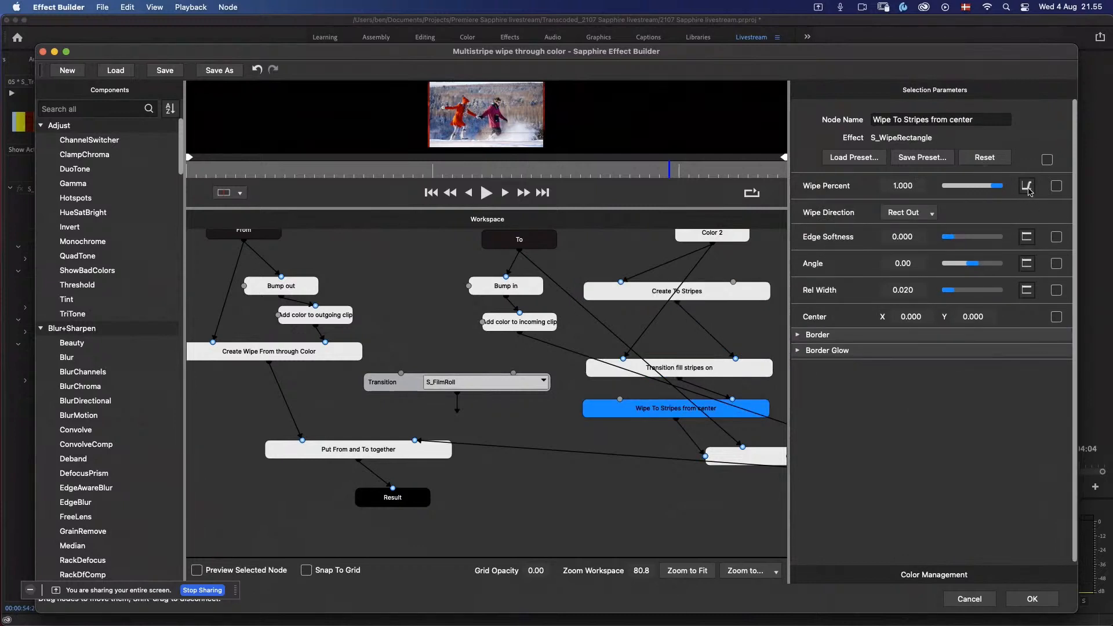
pyautogui.click(1026, 186)
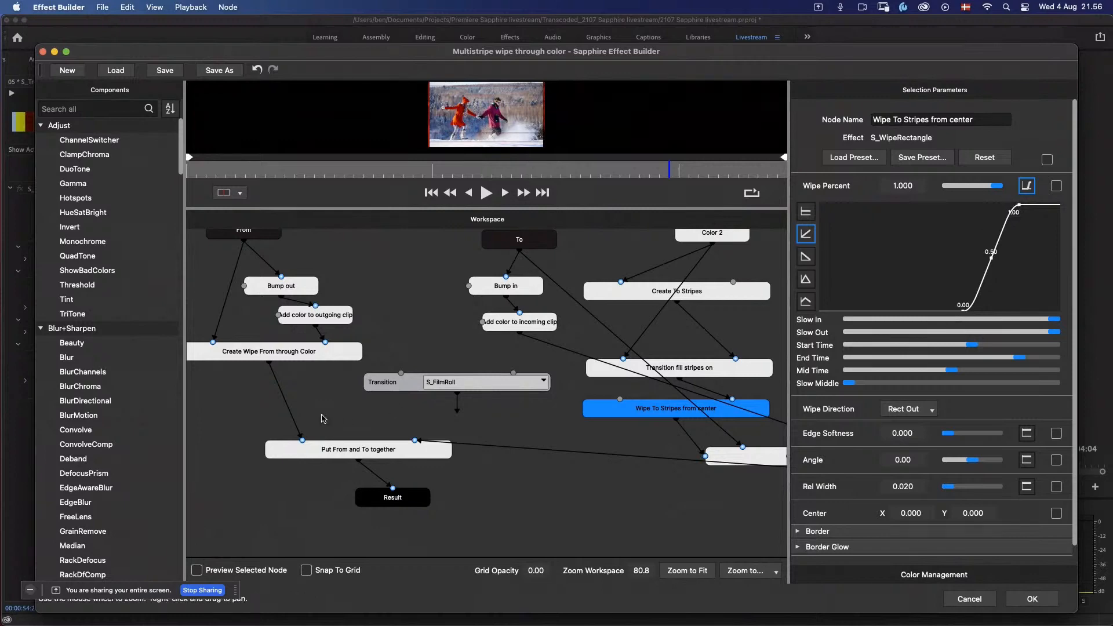
pyautogui.click(967, 604)
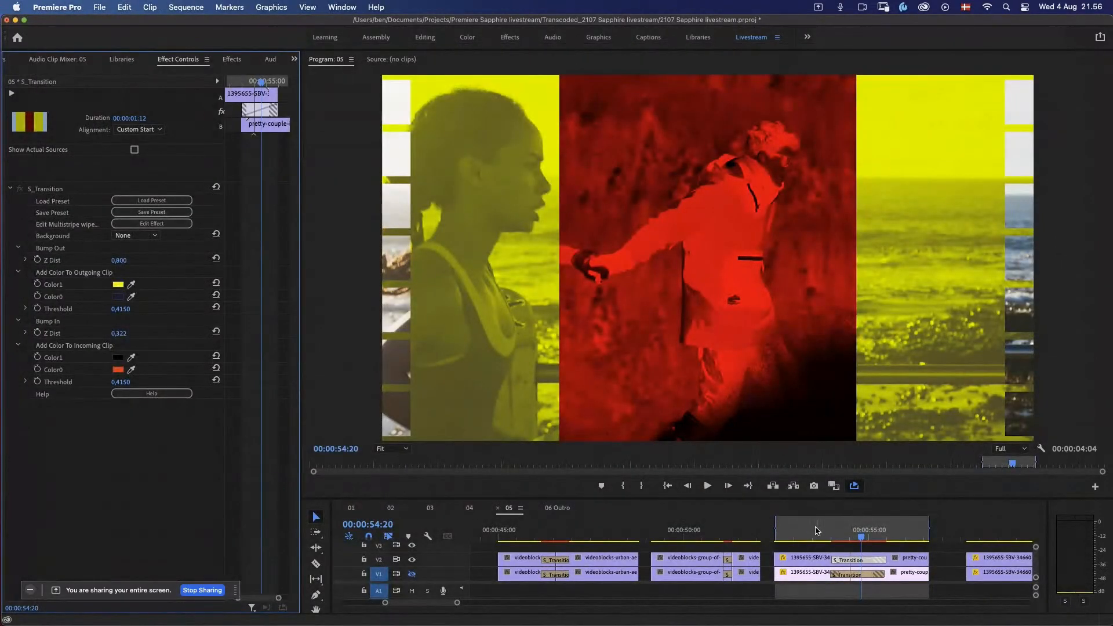
# Step: Play the running-to-snow transition again and park the playhead at 00:00:54:19
pyautogui.click(803, 530)
pyautogui.press('space')
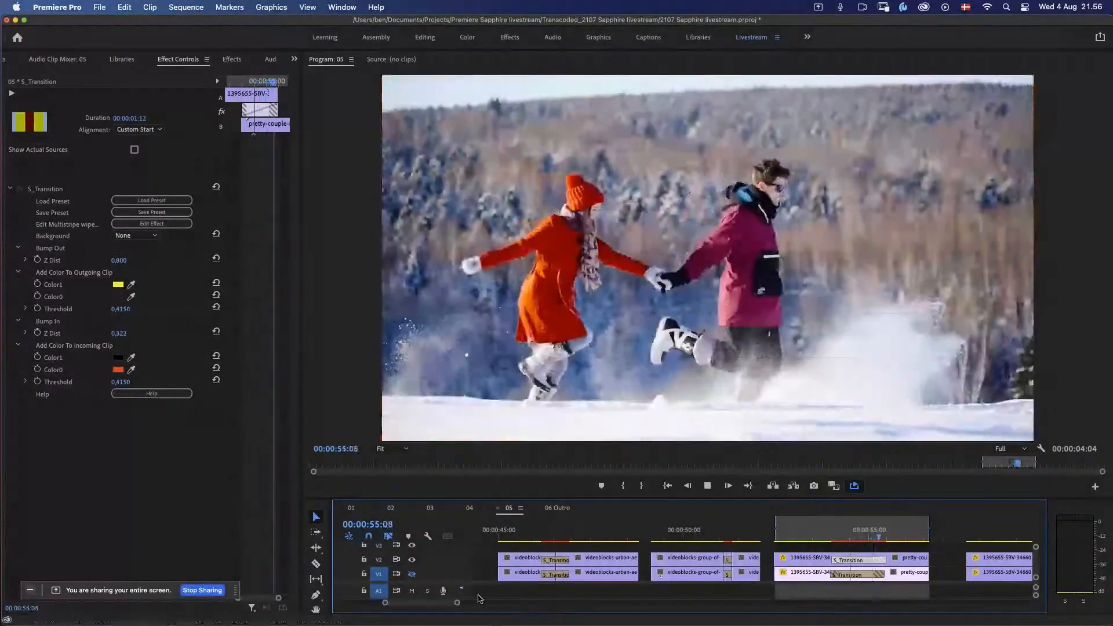
pyautogui.moveTo(457, 603); pyautogui.dragTo(469, 603)
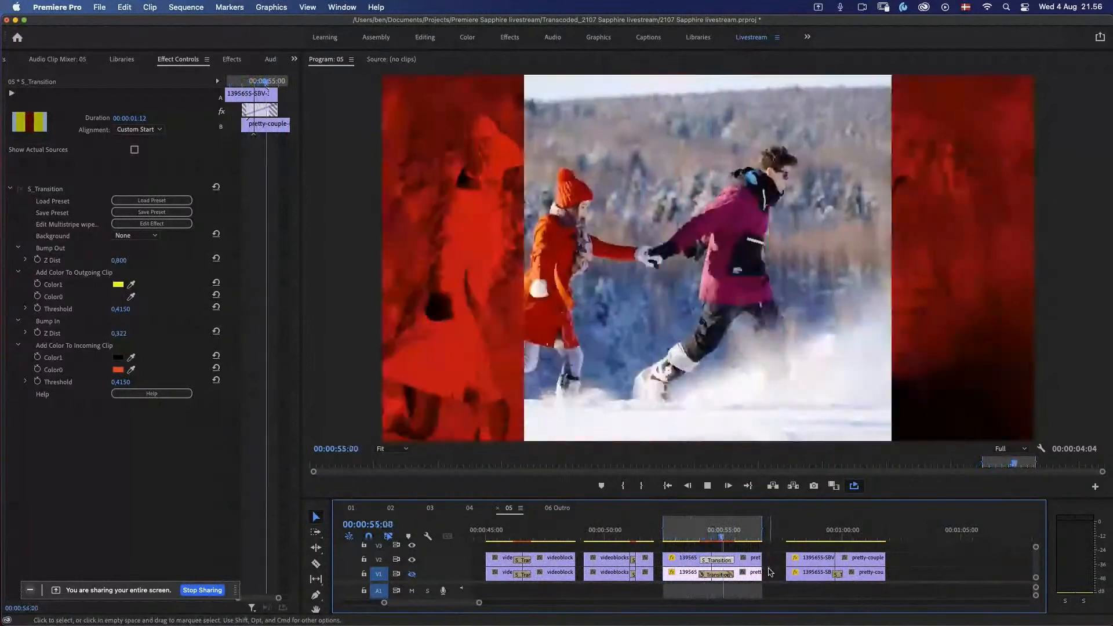
pyautogui.press('space')
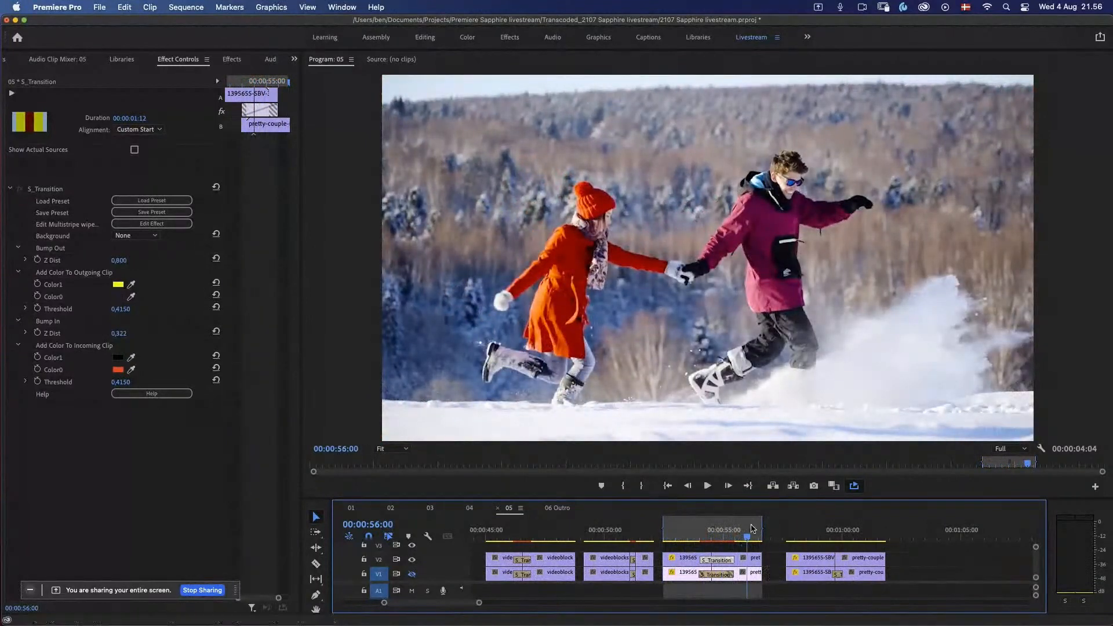
pyautogui.click(712, 534)
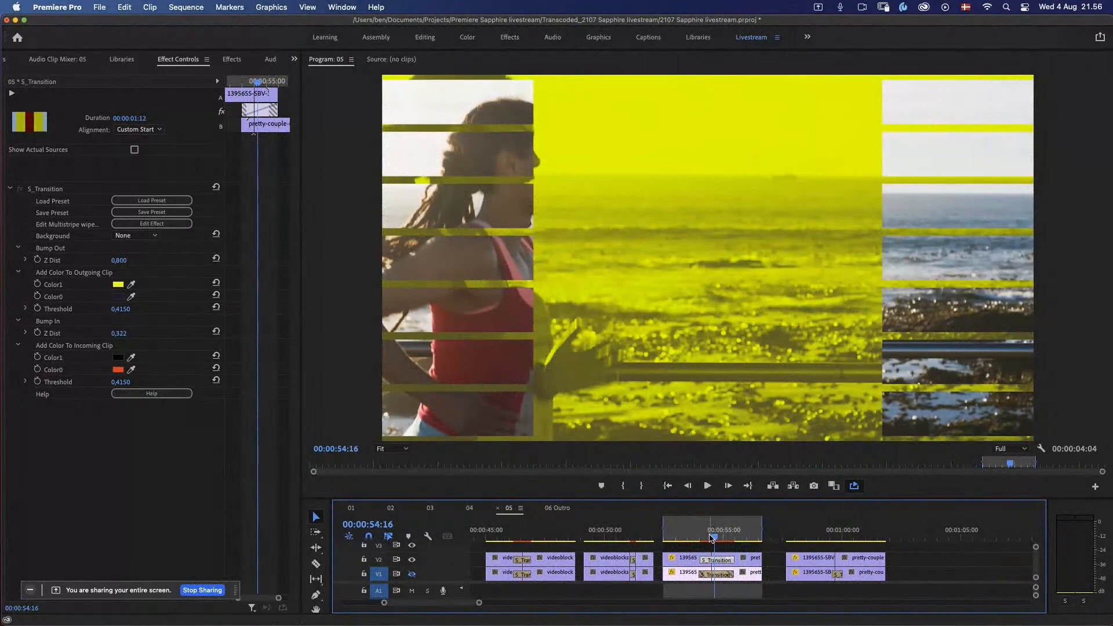
pyautogui.moveTo(712, 538); pyautogui.dragTo(716, 537)
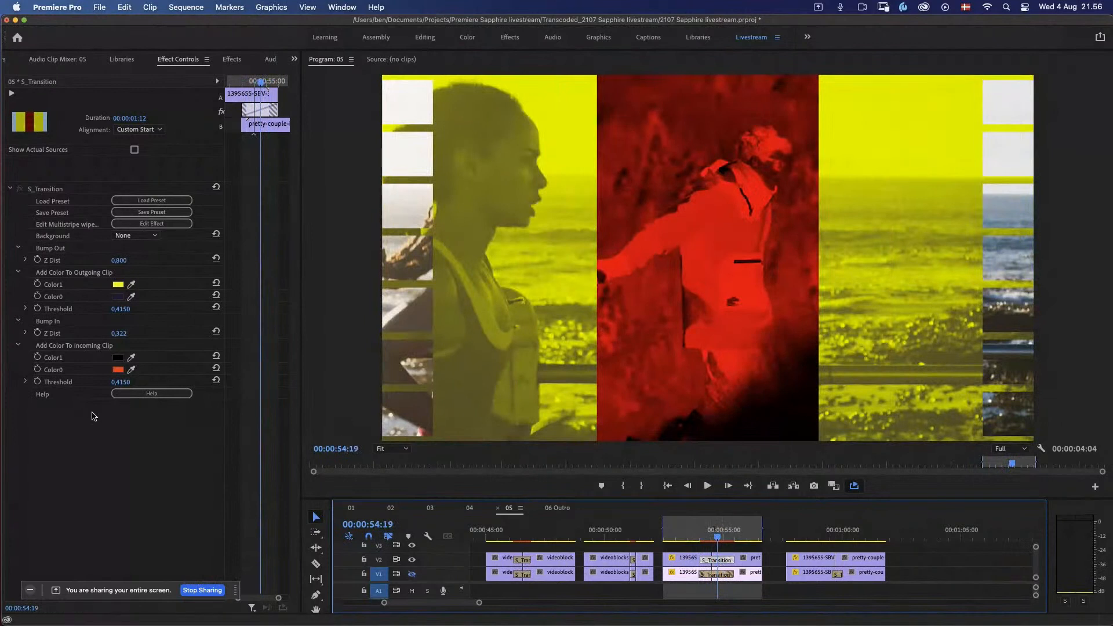
# Step: Set Color1 of the incoming clip to blue 0800A8
pyautogui.click(119, 357)
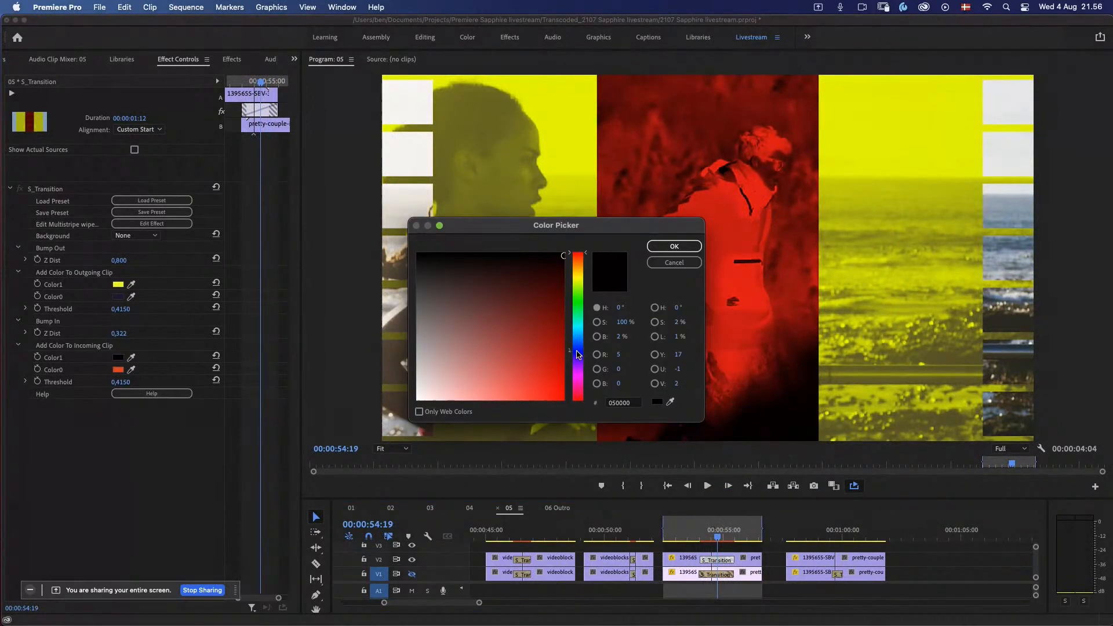
pyautogui.click(578, 352)
pyautogui.click(545, 372)
pyautogui.moveTo(545, 372)
pyautogui.mouseDown()
pyautogui.moveTo(533, 364)
pyautogui.moveTo(563, 350)
pyautogui.mouseUp()
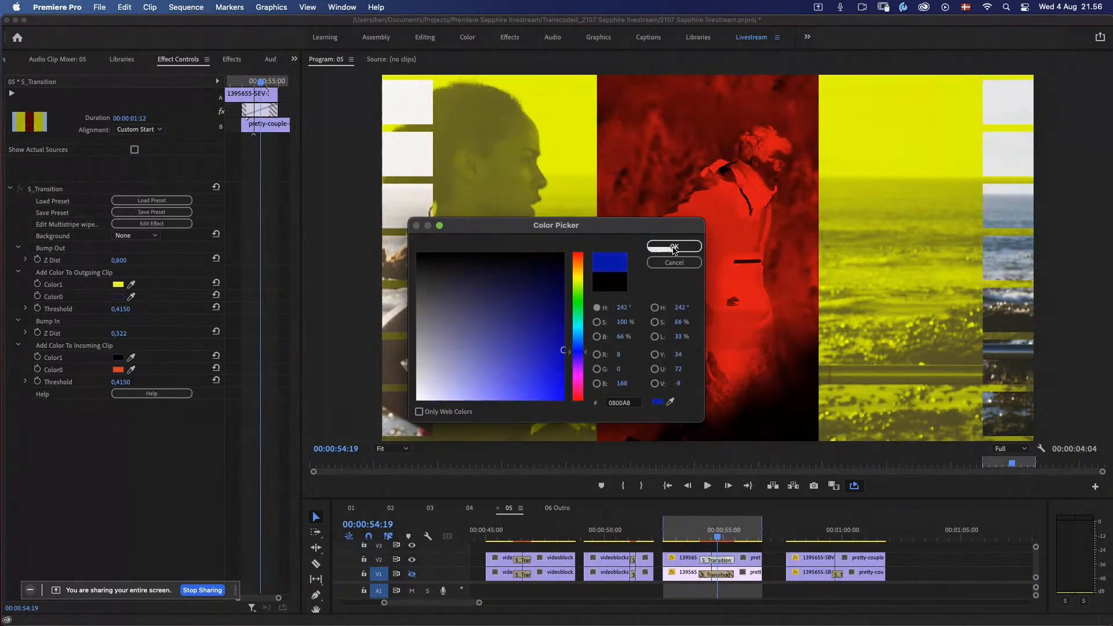
pyautogui.click(669, 249)
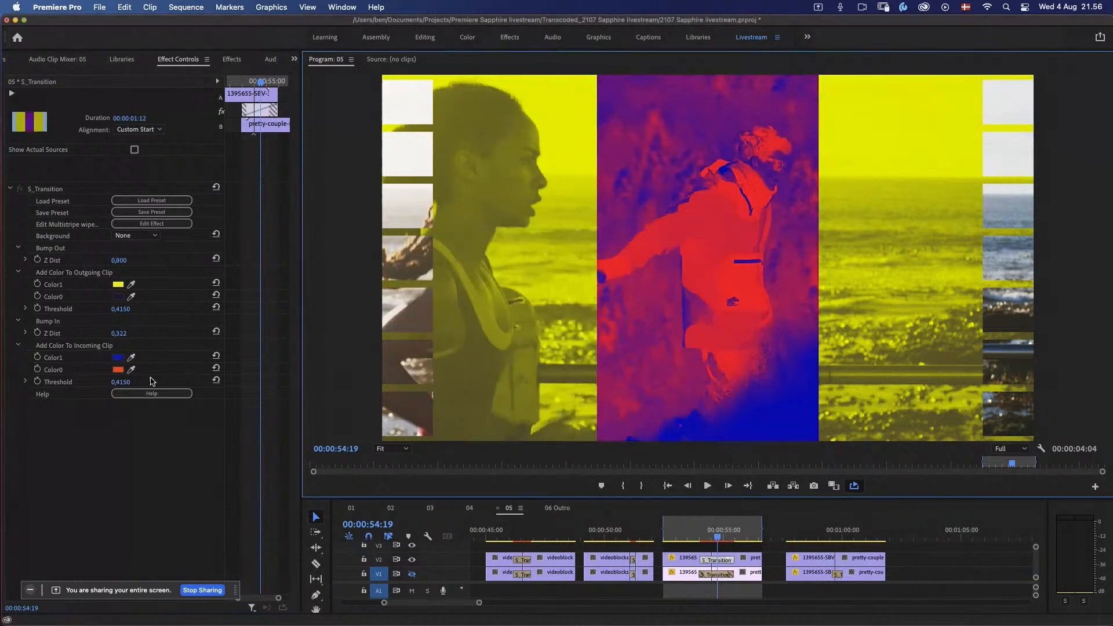
# Step: Set Color0 of the incoming clip to pale teal 9ECBC7
pyautogui.click(118, 370)
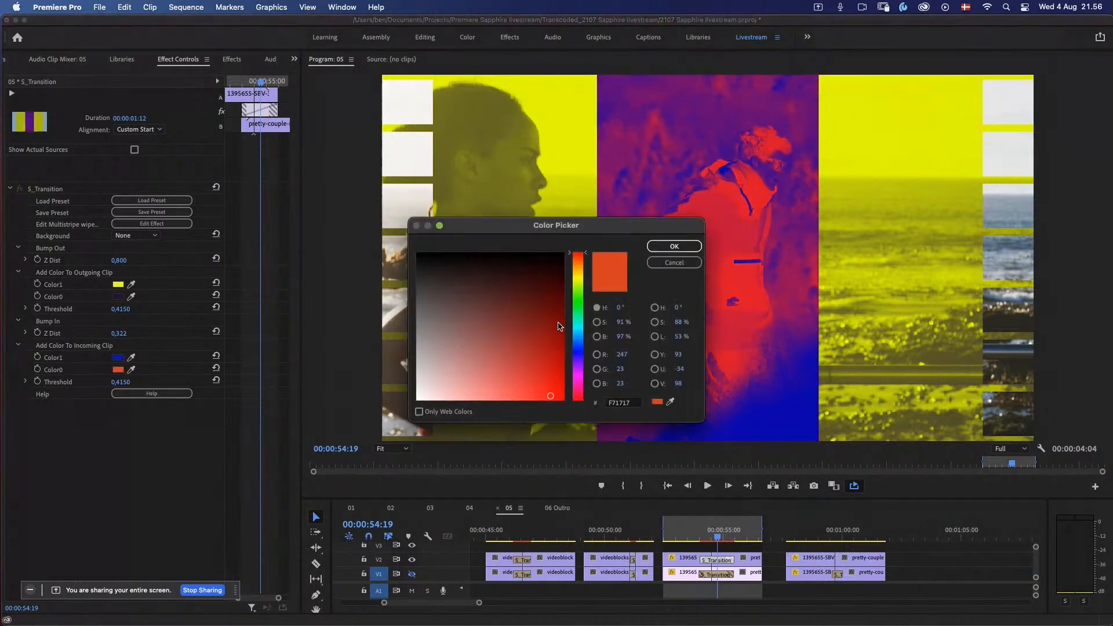
pyautogui.click(578, 324)
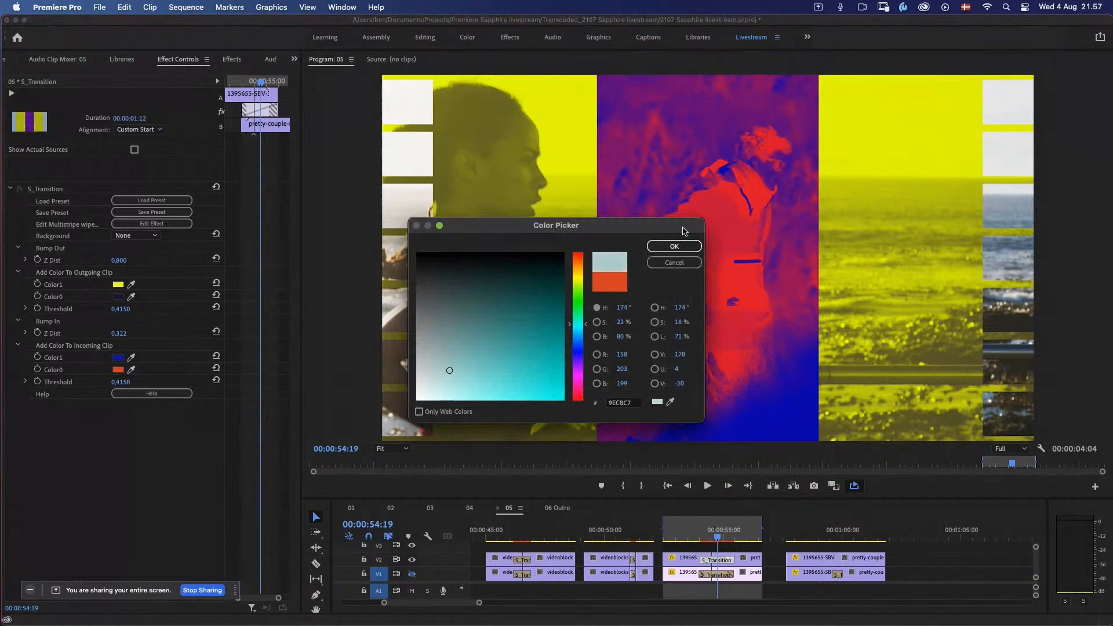
pyautogui.click(673, 248)
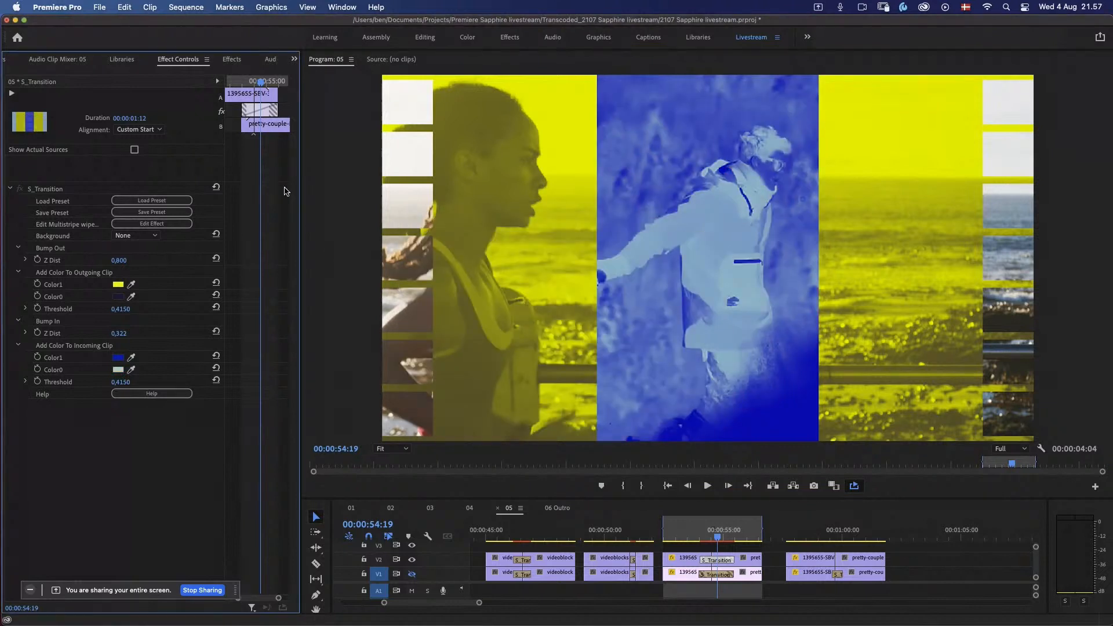
# Step: Open the Multistripe wipe in the Effect Builder and browse the Dissolves available for its S_FilmRoll Transition node
pyautogui.click(170, 225)
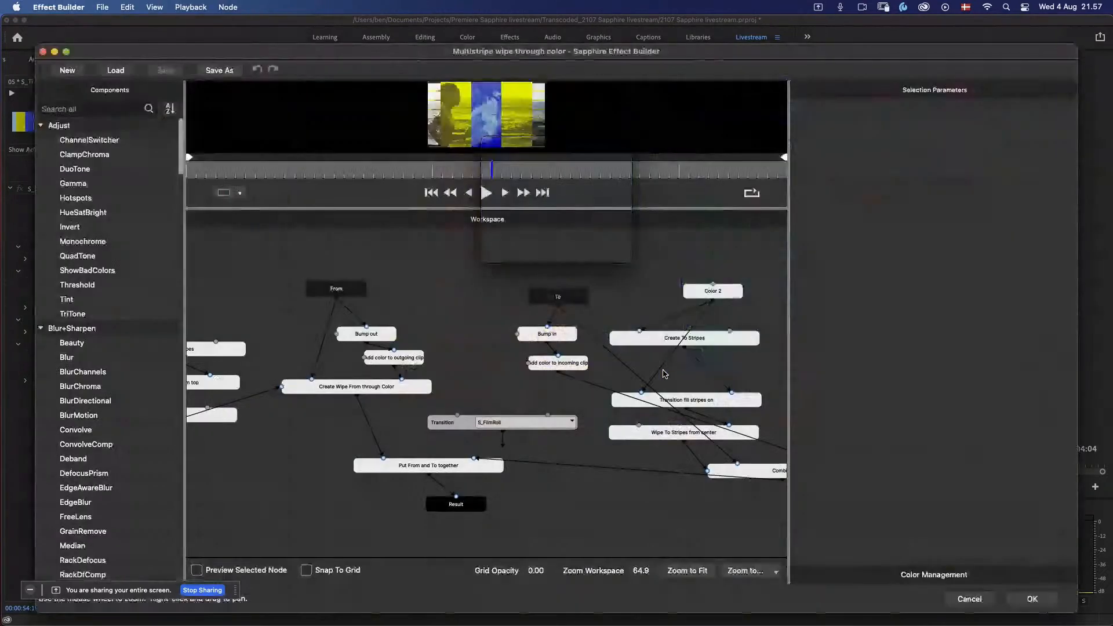
pyautogui.click(495, 424)
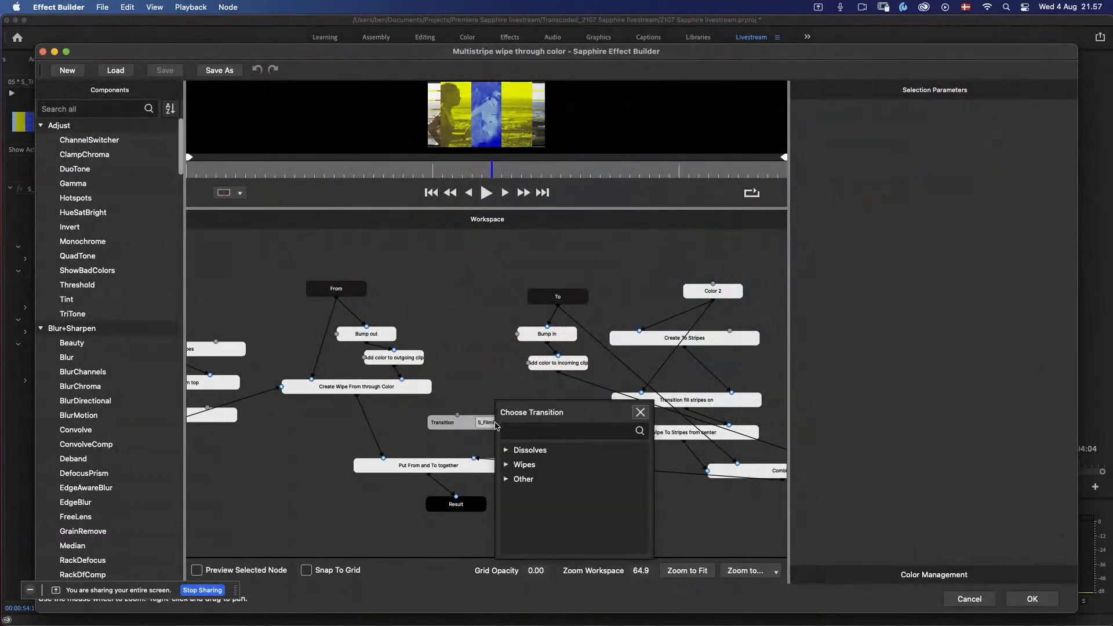
pyautogui.click(506, 451)
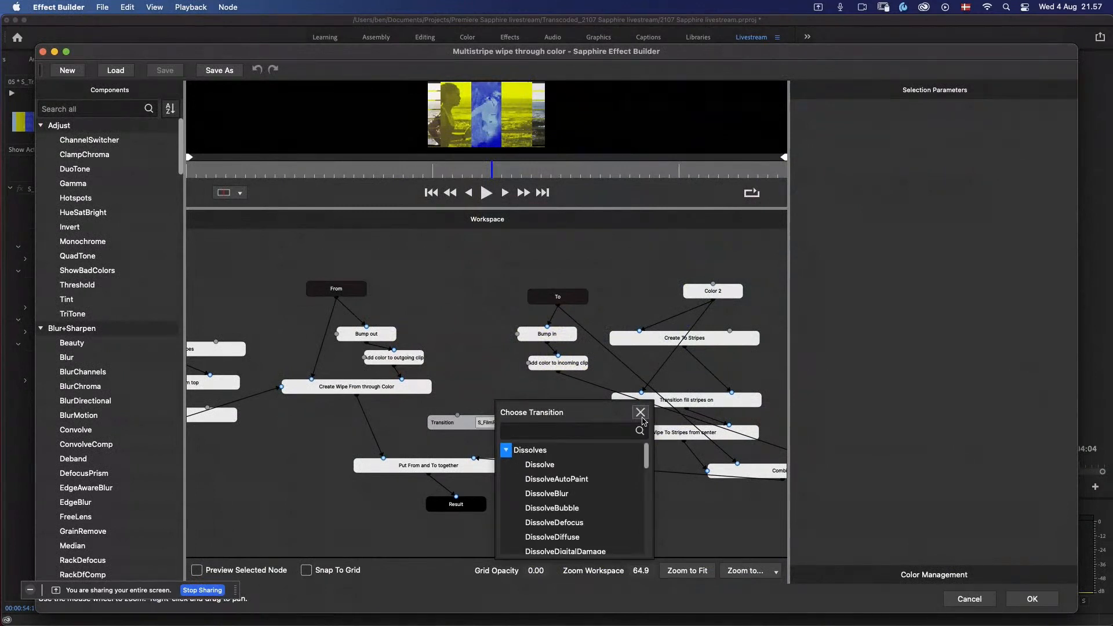
pyautogui.click(640, 413)
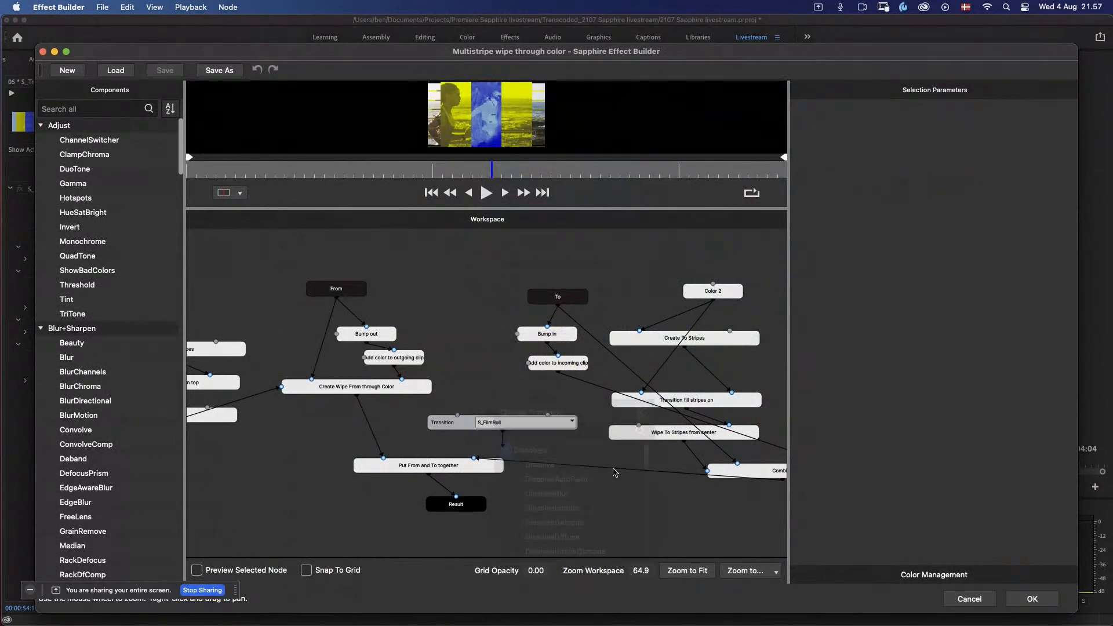
# Step: Inspect the Create Wipe From through Color and Put From and To together nodes, and close the Effect Builder without applying changes
pyautogui.click(378, 389)
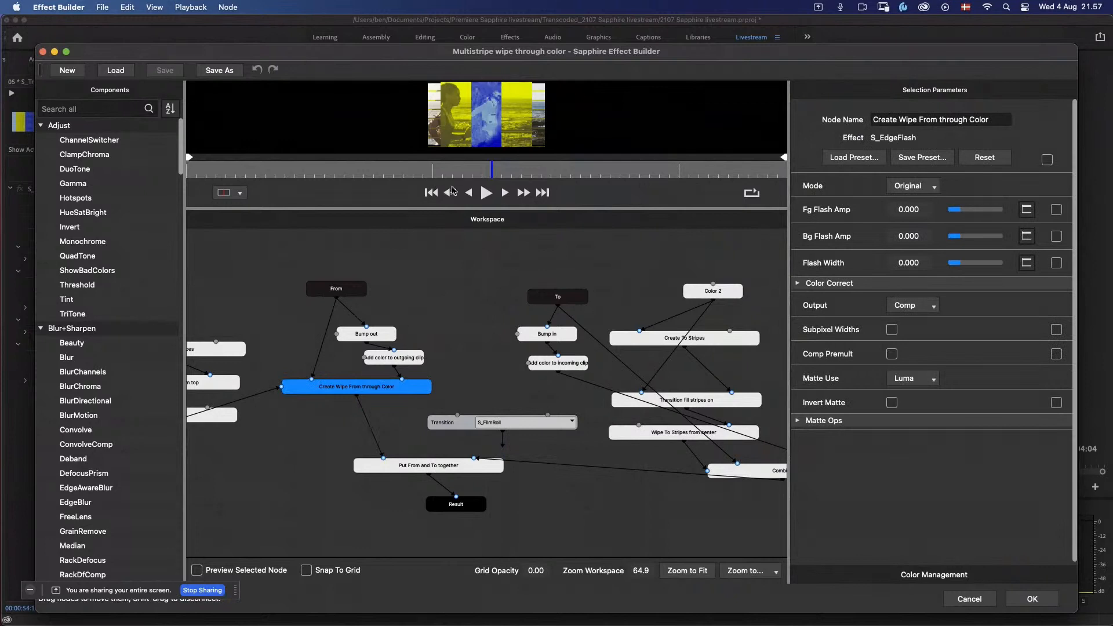
pyautogui.moveTo(433, 171); pyautogui.dragTo(549, 182)
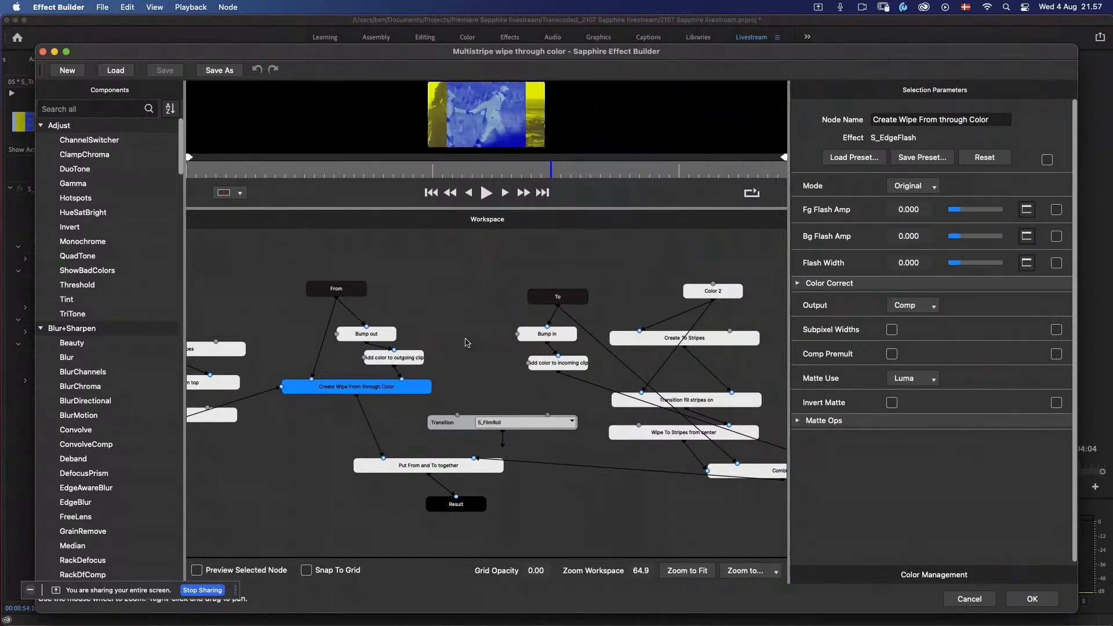
pyautogui.click(408, 470)
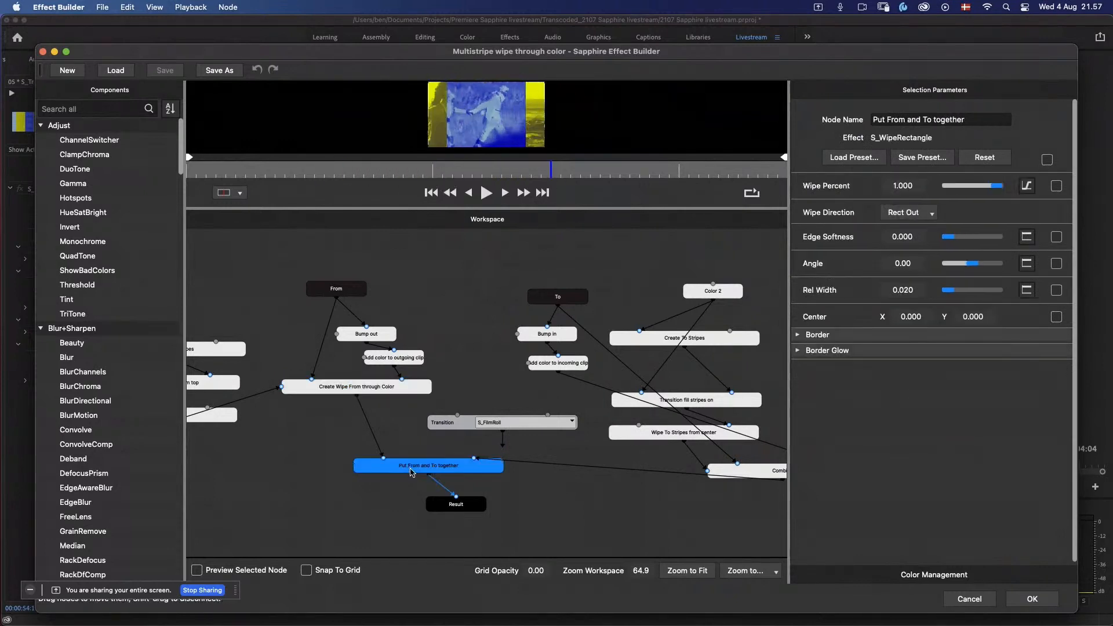
pyautogui.click(469, 509)
pyautogui.moveTo(635, 516); pyautogui.dragTo(692, 521)
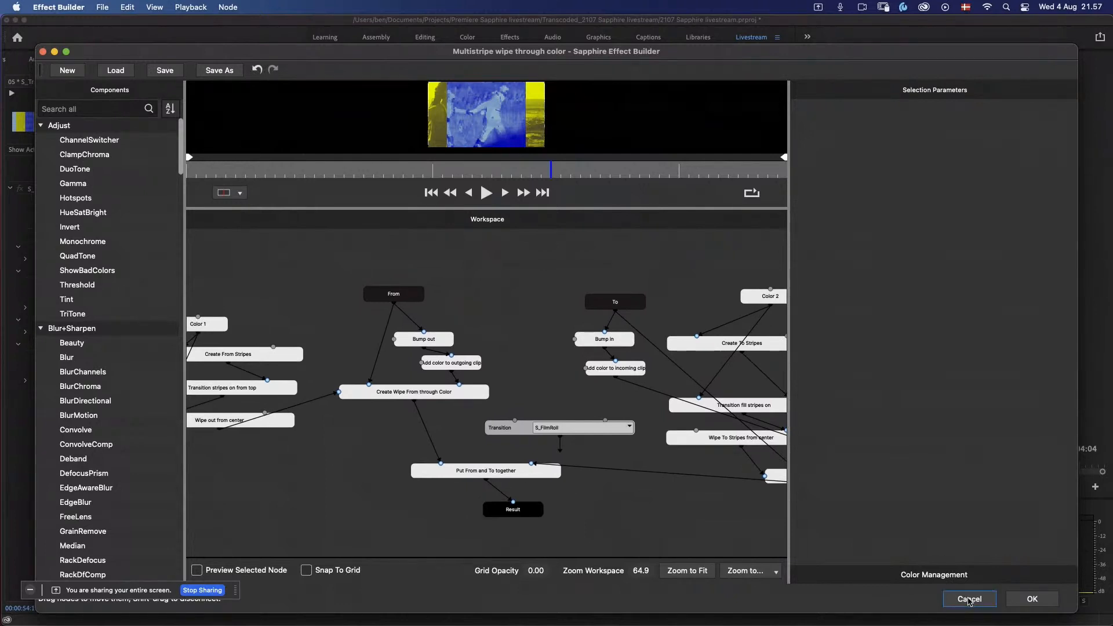
pyautogui.click(969, 598)
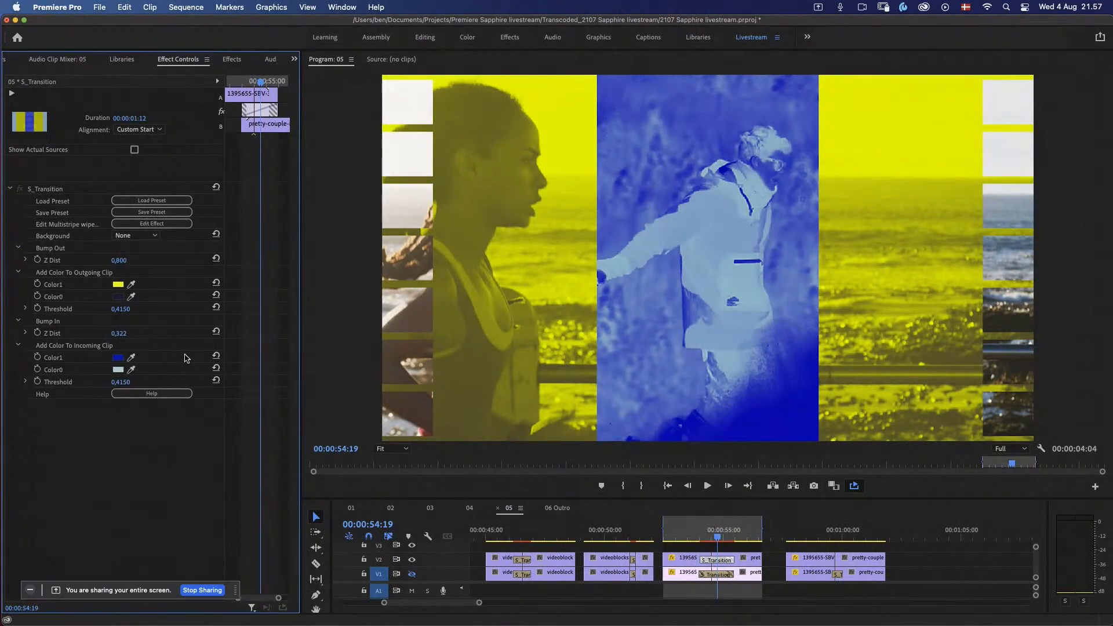
# Step: Play back the cycling and running sections of sequence 05, and return the playhead to the highway section
pyautogui.moveTo(682, 532); pyautogui.dragTo(616, 519)
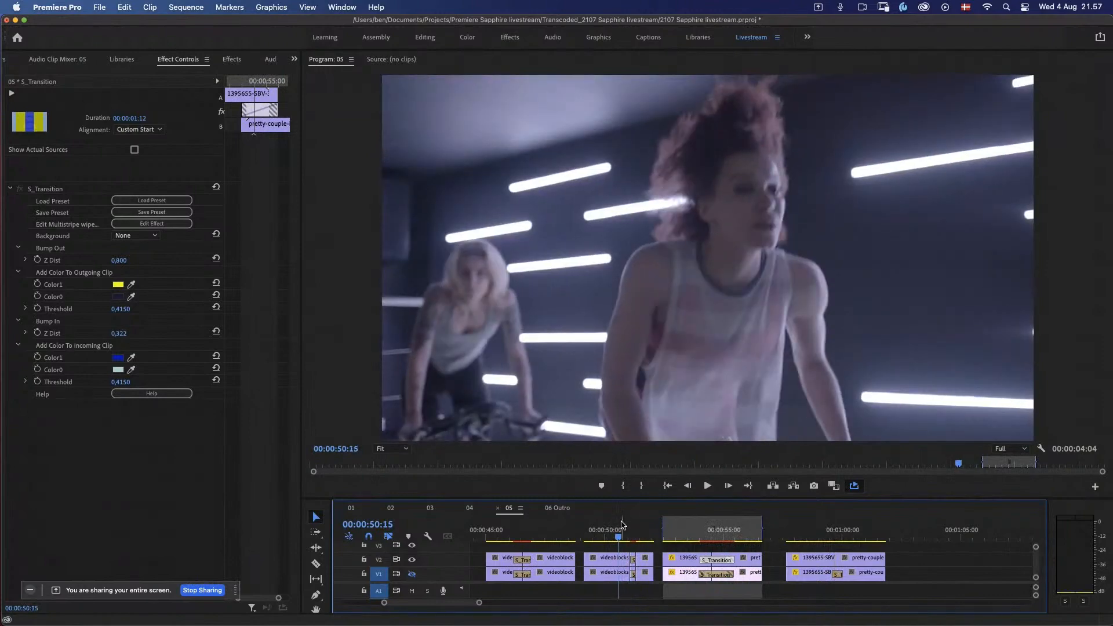
pyautogui.press('space')
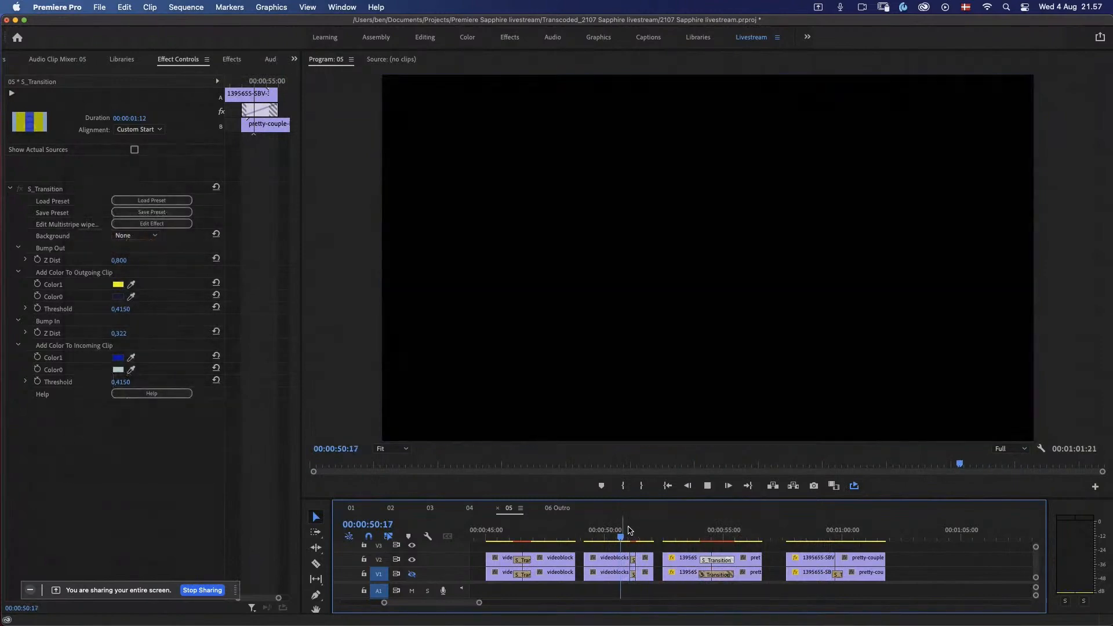
pyautogui.click(686, 530)
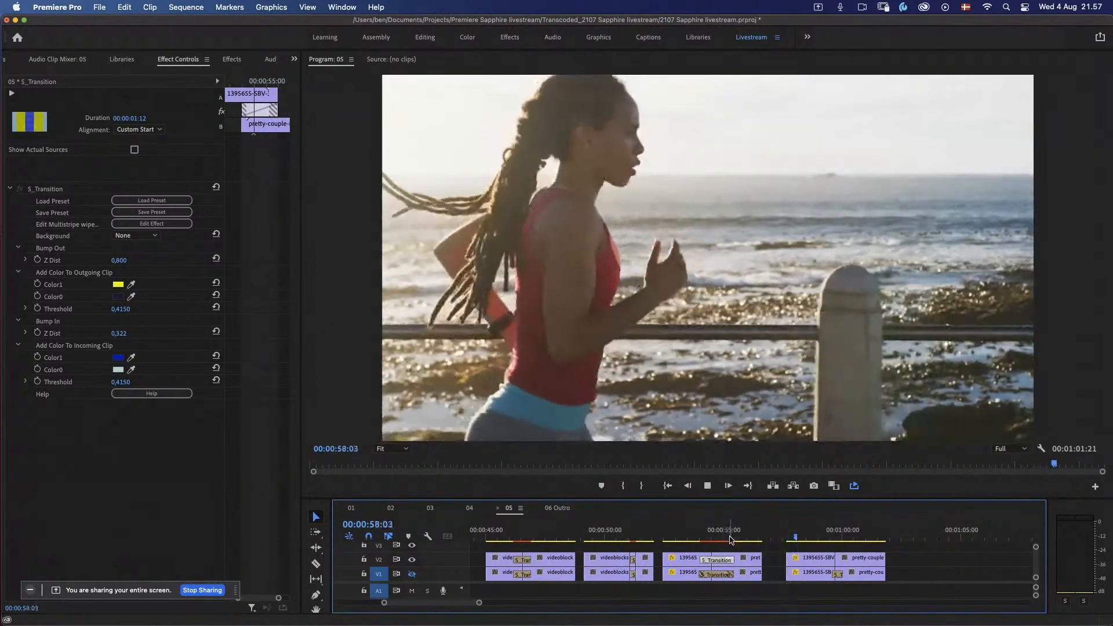
pyautogui.click(510, 540)
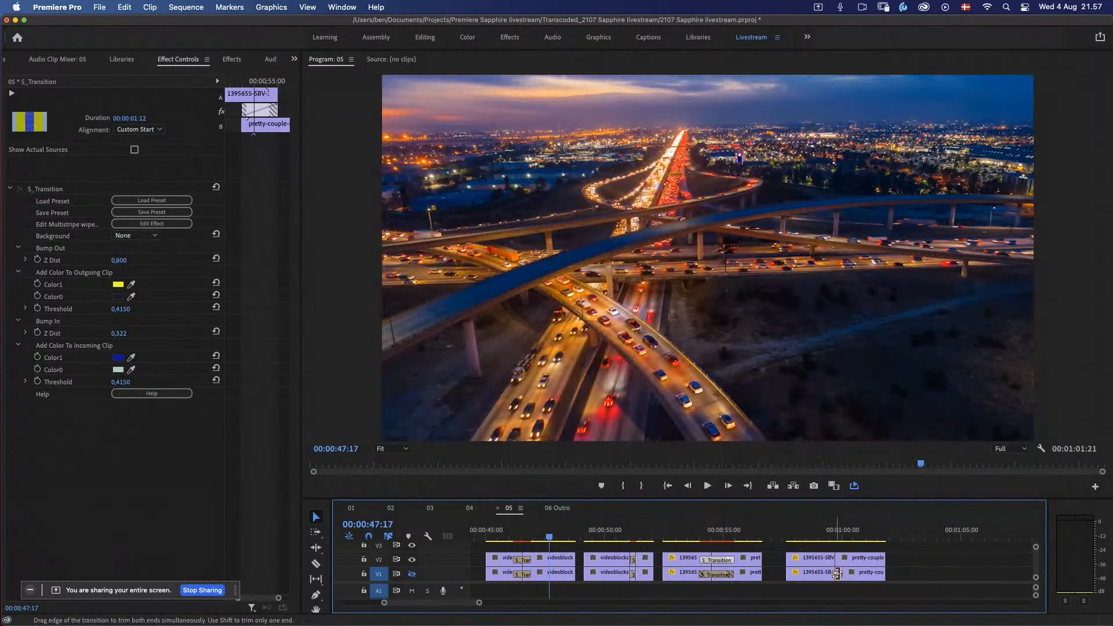
# Step: Copy the Glitchy Love S_Transition from the last V1 cut to the V2 cut above it and play the result
pyautogui.click(837, 573)
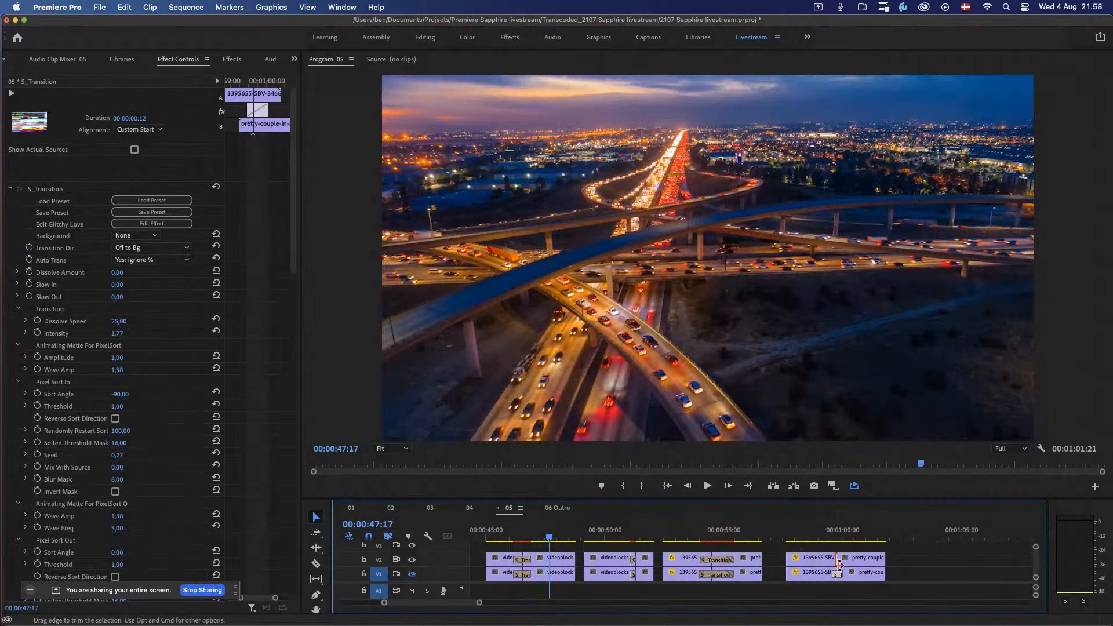
pyautogui.click(840, 565)
pyautogui.press('super+v')
pyautogui.click(829, 534)
pyautogui.press('space')
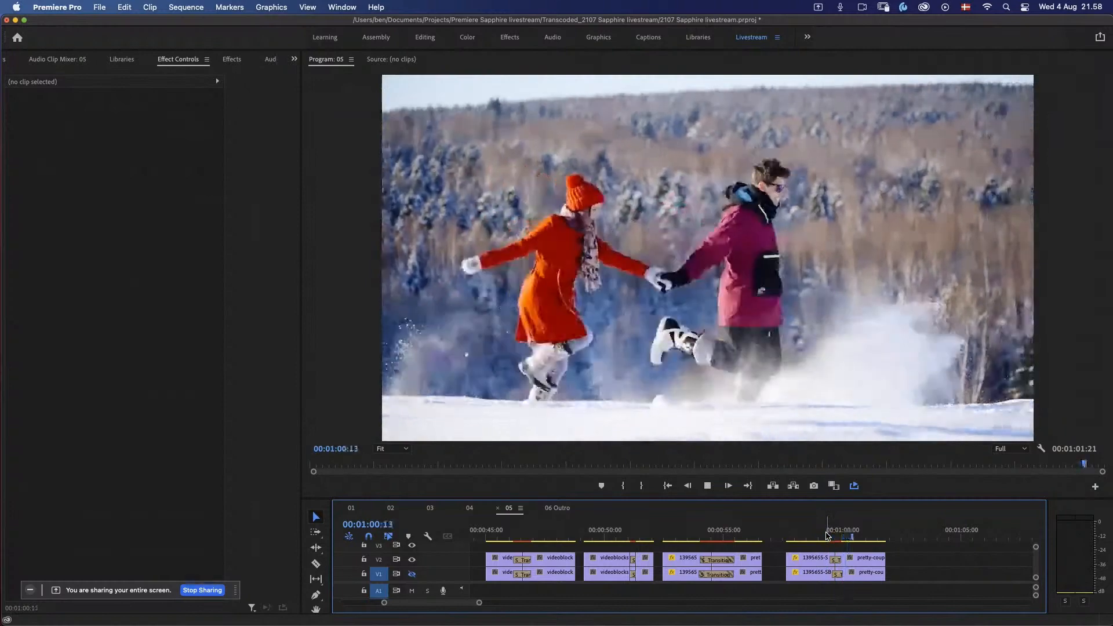
# Step: Mark in and out points around the last running-to-snow pair, play it, and park the playhead at 00:00:59:17
pyautogui.click(832, 535)
pyautogui.moveTo(836, 538); pyautogui.dragTo(787, 536)
pyautogui.press('i')
pyautogui.moveTo(878, 537); pyautogui.dragTo(884, 537)
pyautogui.press('o')
pyautogui.press('space')
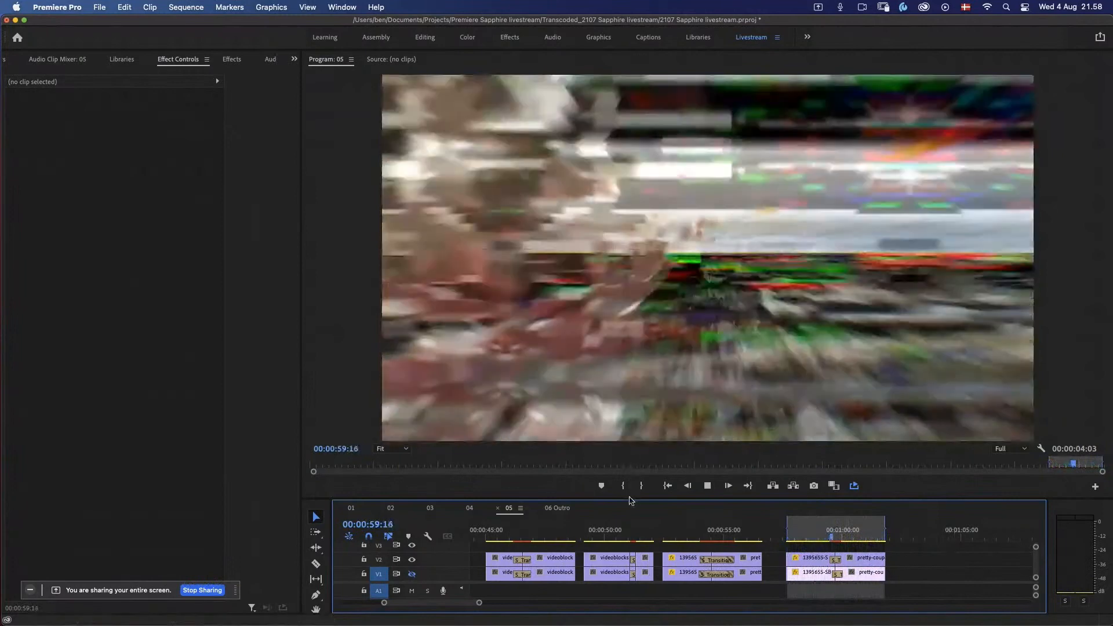
pyautogui.press('space')
pyautogui.click(835, 538)
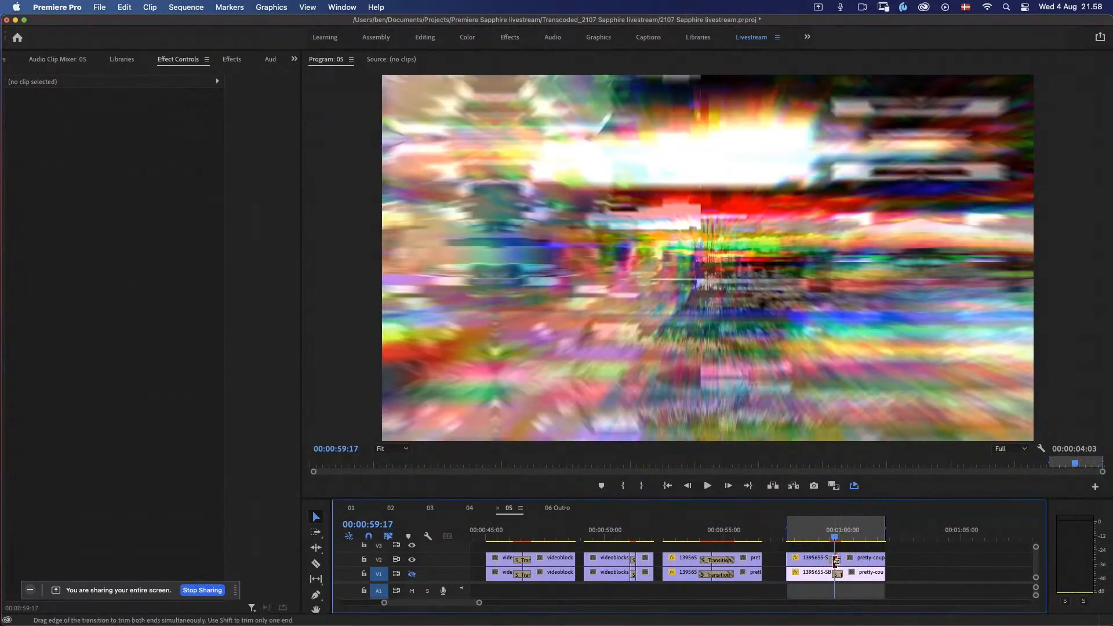
# Step: Open the V2 Glitchy Love transition in the Effect Builder and search the S_Transition Builder Effects presets by the author's first name
pyautogui.click(835, 560)
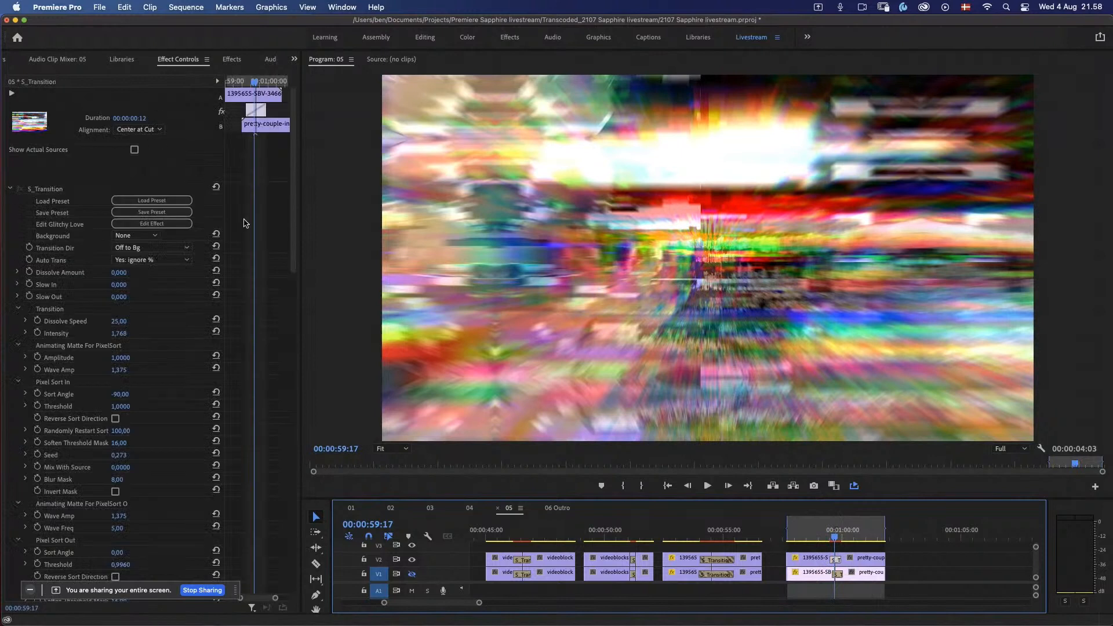
pyautogui.click(152, 224)
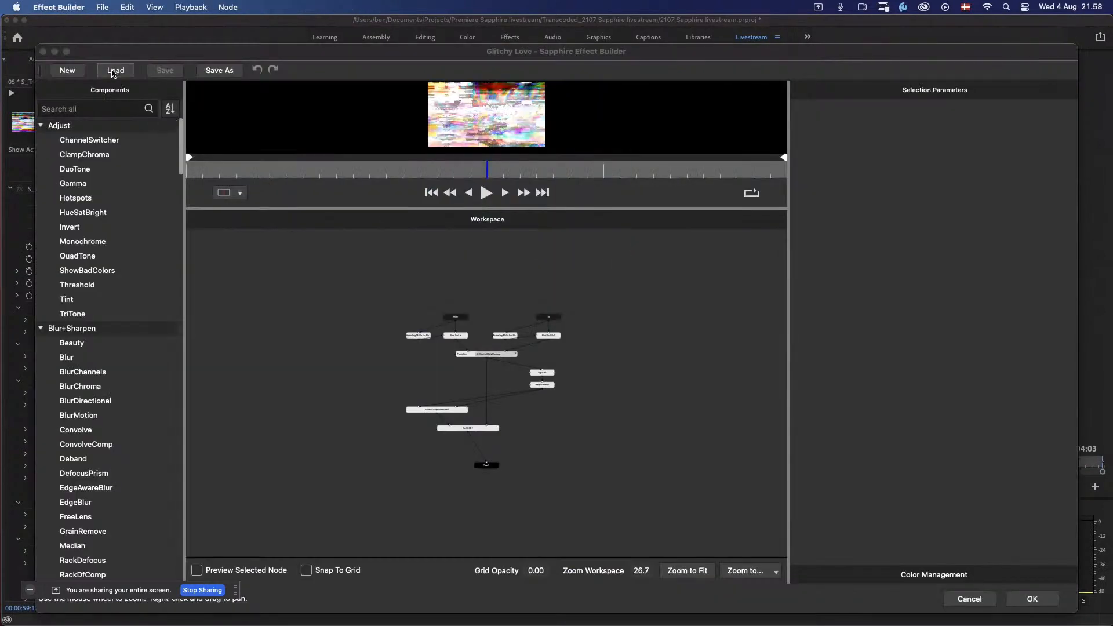
pyautogui.click(114, 71)
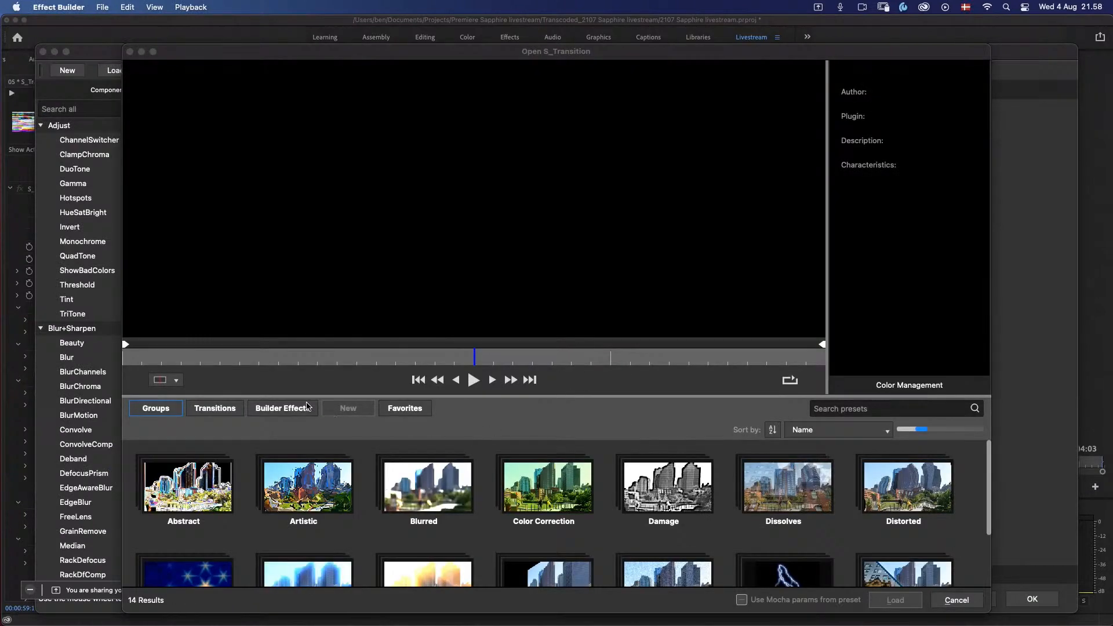
pyautogui.click(307, 406)
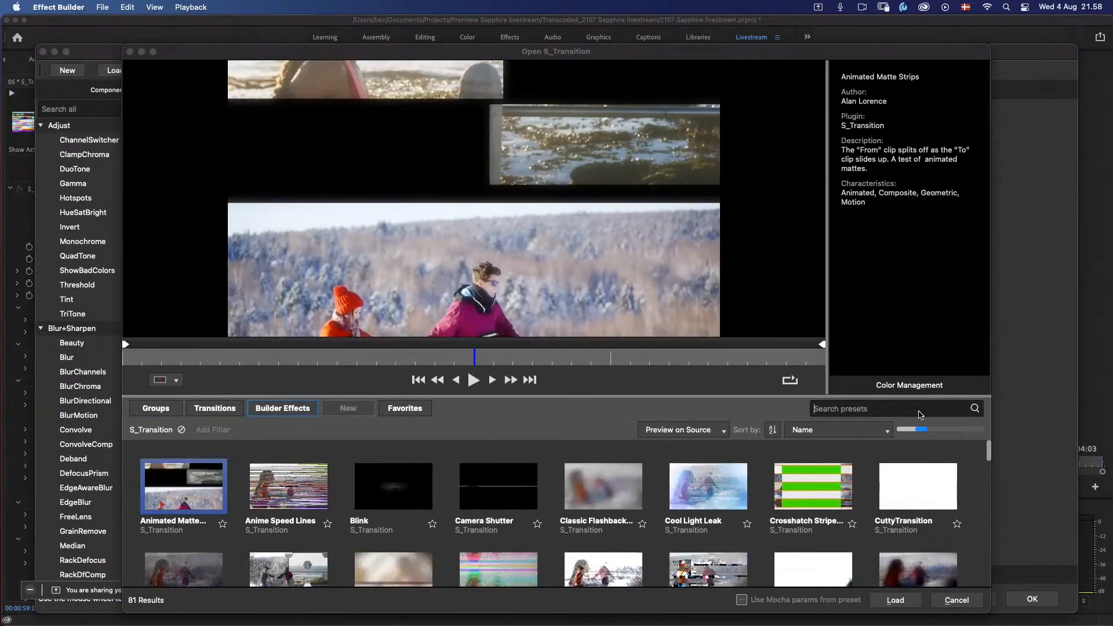
pyautogui.write('ben')
# Step: Preview the Radial Warp Wipe, Power Light Warp and Warp Through Transition presets, and close the preset browser and Effect Builder without loading any
pyautogui.click(435, 497)
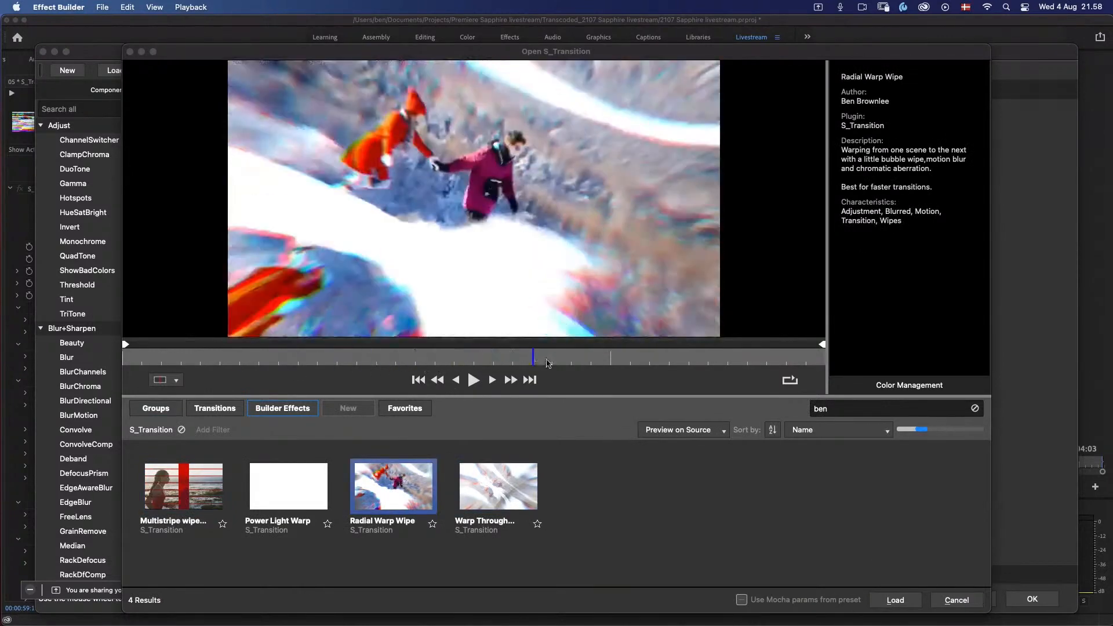
pyautogui.click(475, 382)
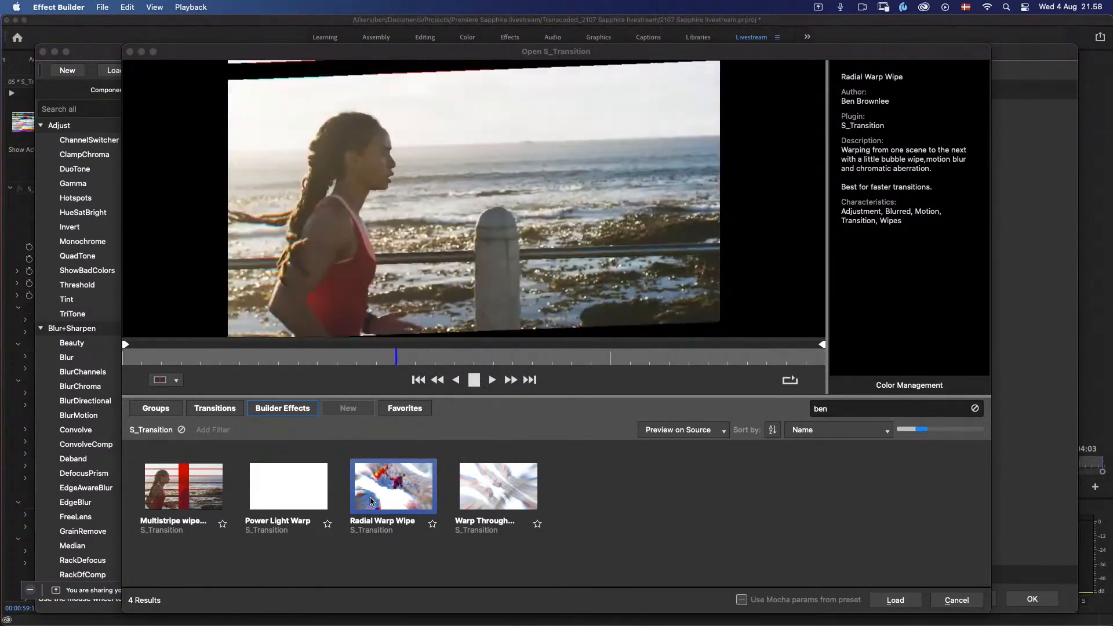
pyautogui.click(319, 502)
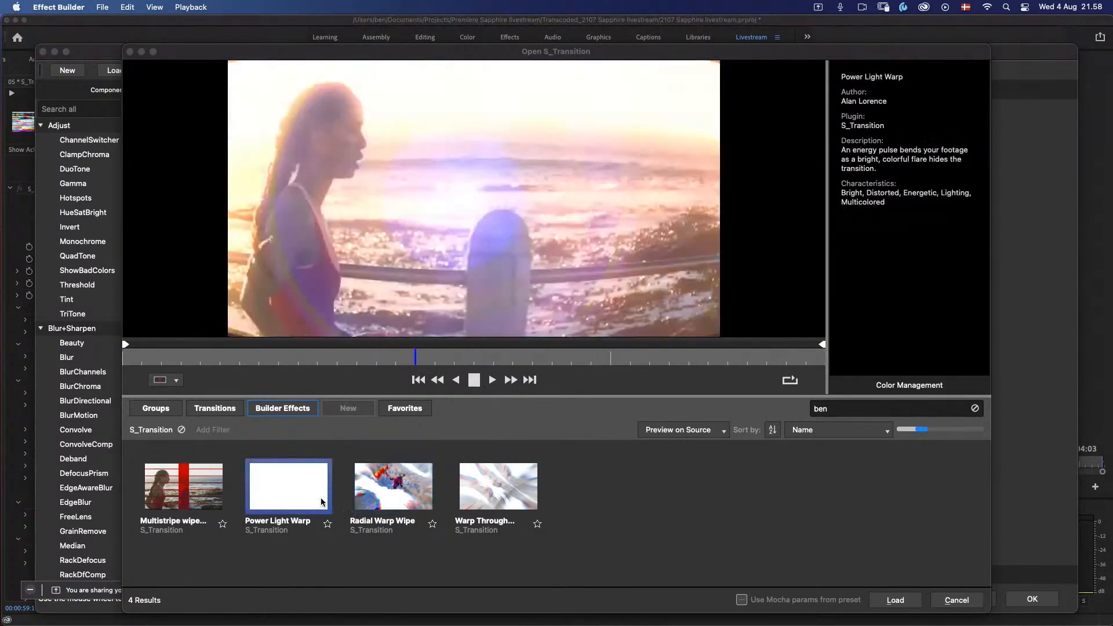
pyautogui.click(488, 499)
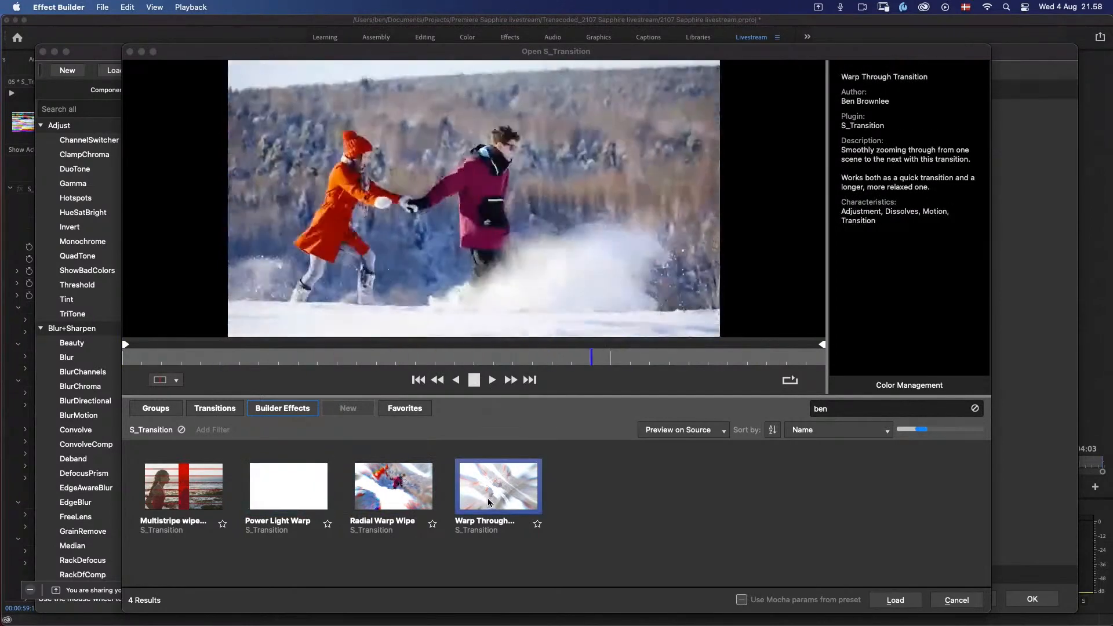
pyautogui.press('space')
pyautogui.click(940, 599)
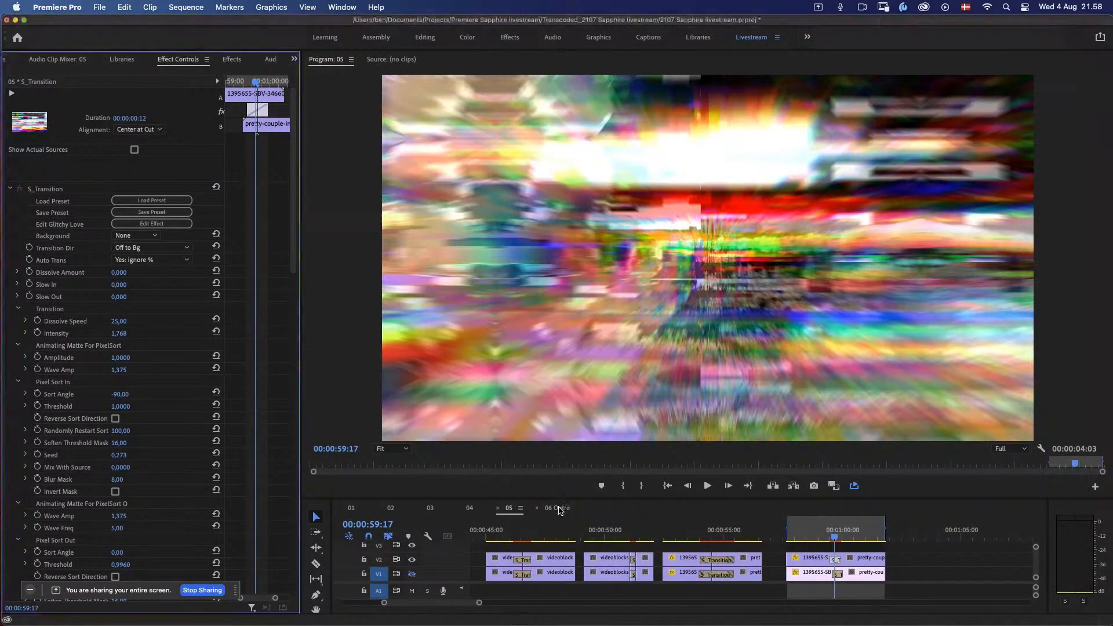
# Step: Switch to the 06 Outro sequence and show its program view full screen
pyautogui.click(559, 509)
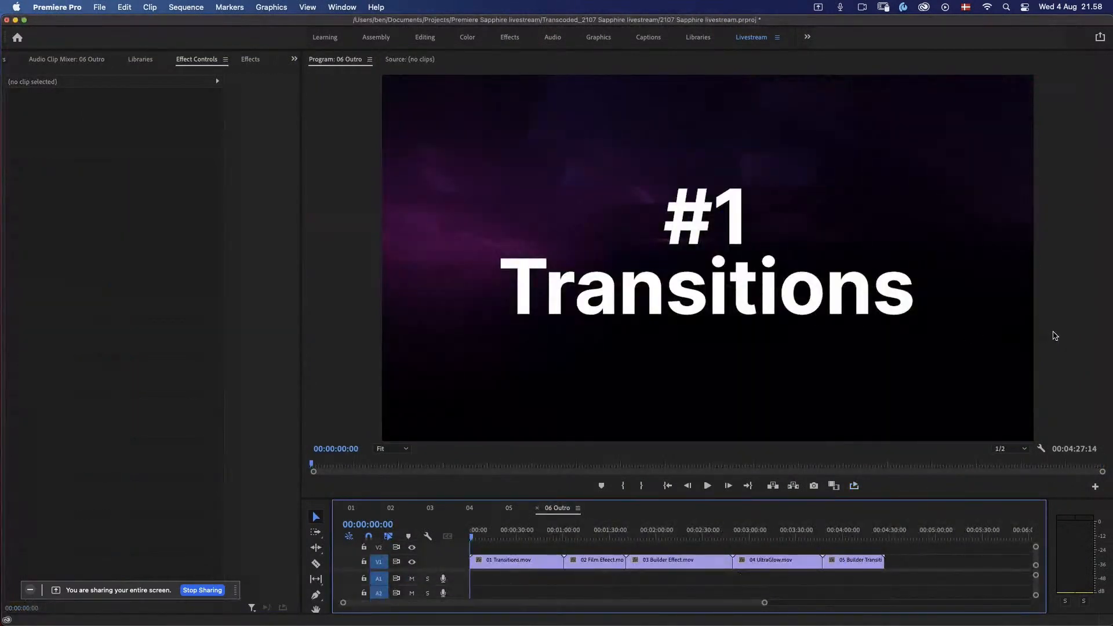
pyautogui.moveTo(1054, 333); pyautogui.dragTo(1027, 342)
pyautogui.hotkey('ctrl', '`')
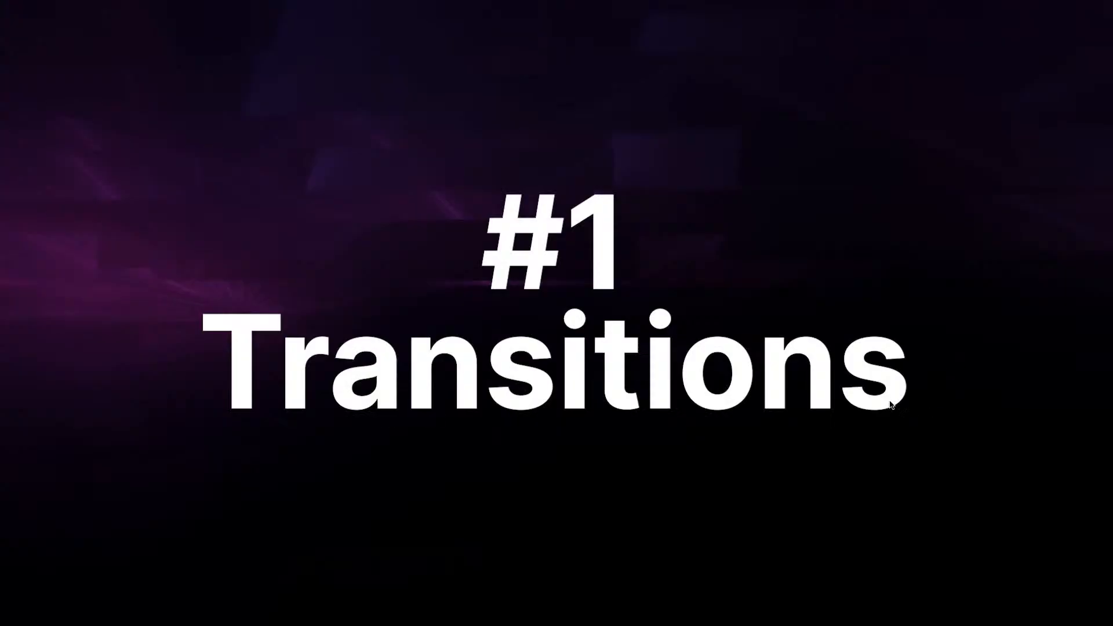